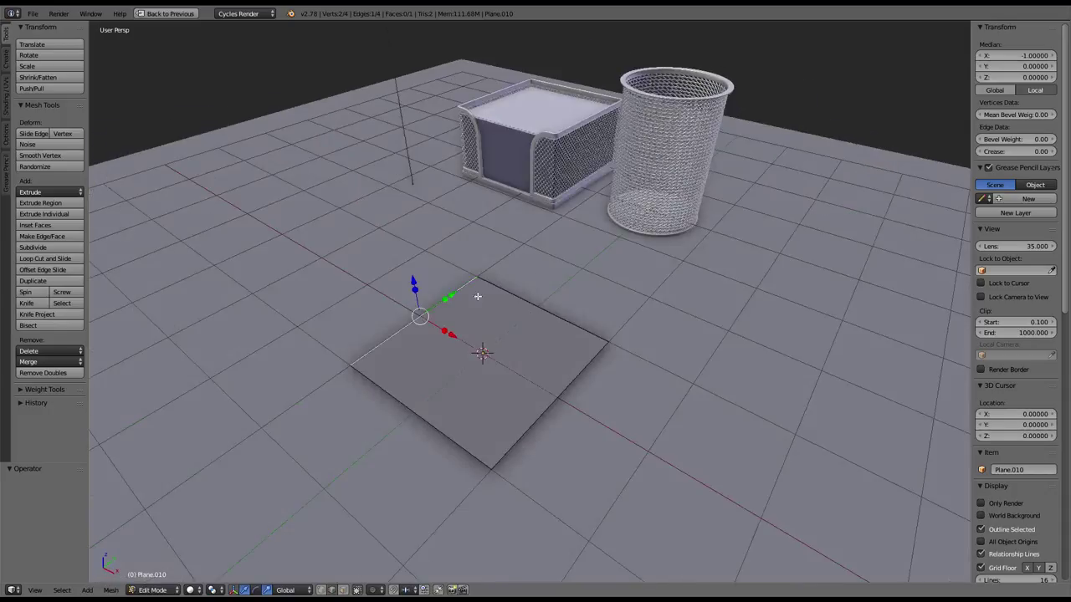
Step: Widen the plane by moving its left and right edges outward along X
key(g)
key(x)
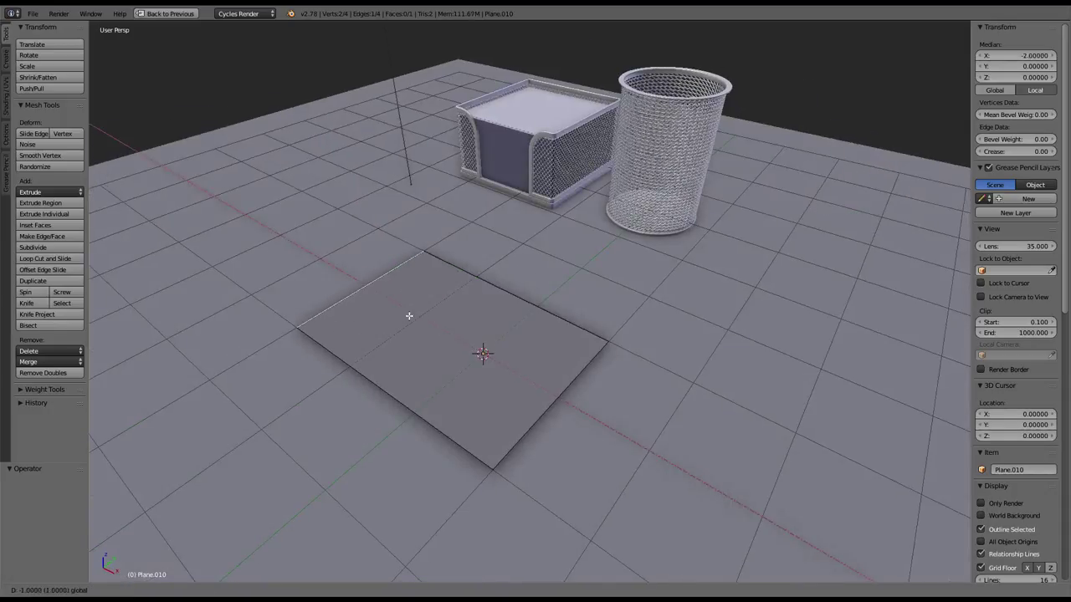
click(410, 313)
right_click(587, 397)
key(g)
key(x)
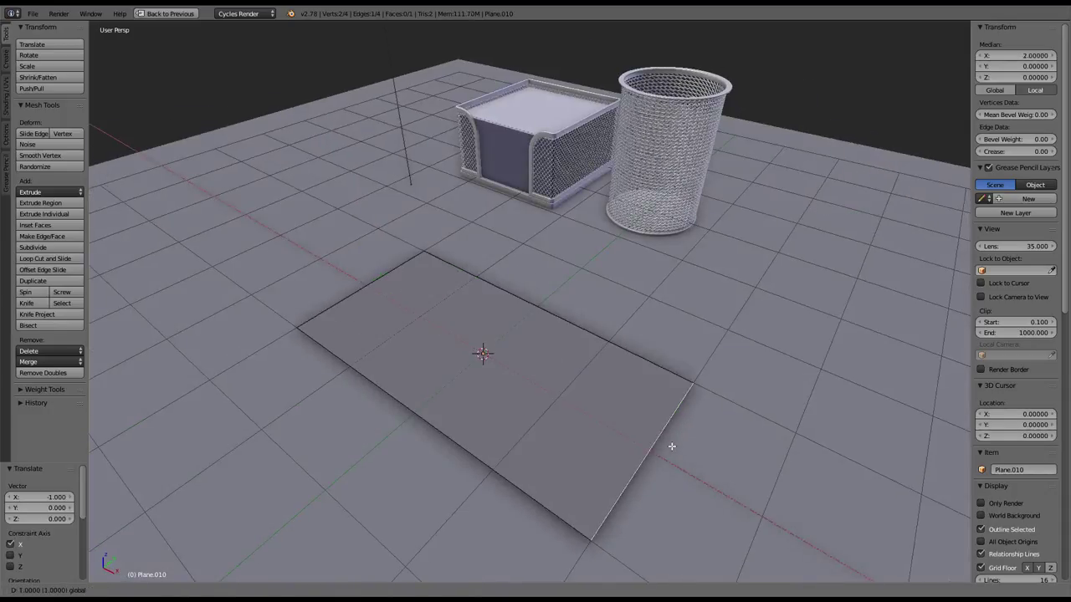
click(672, 444)
mouse_move(671, 445)
middle_down()
mouse_move(581, 394)
mouse_move(604, 403)
middle_up()
Step: Extrude the left edge and raise it 1 unit to form the low wall
ctrl+alt+right_click(593, 440)
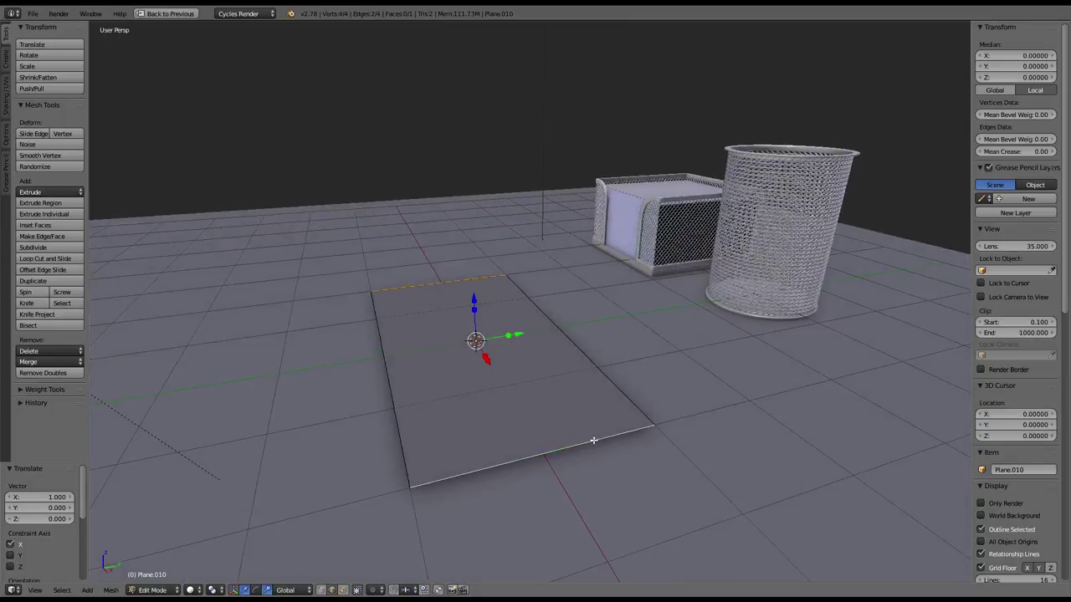
right_click(579, 345)
right_click(387, 361)
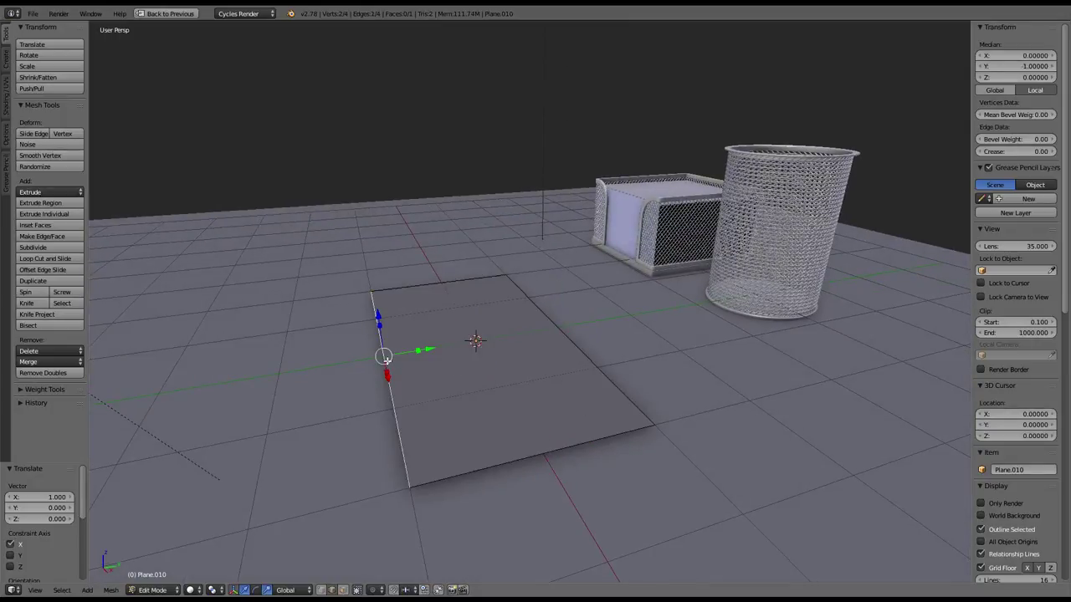
middle_drag(388, 324, 378, 285)
key(e)
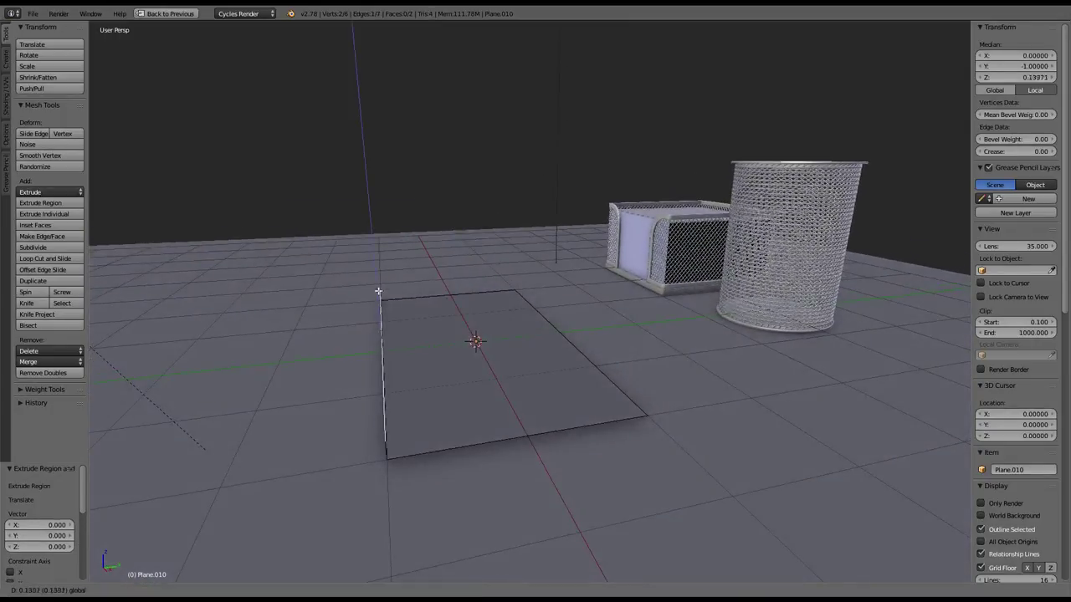
right_click(378, 279)
key(g)
key(z)
key(1)
key(Return)
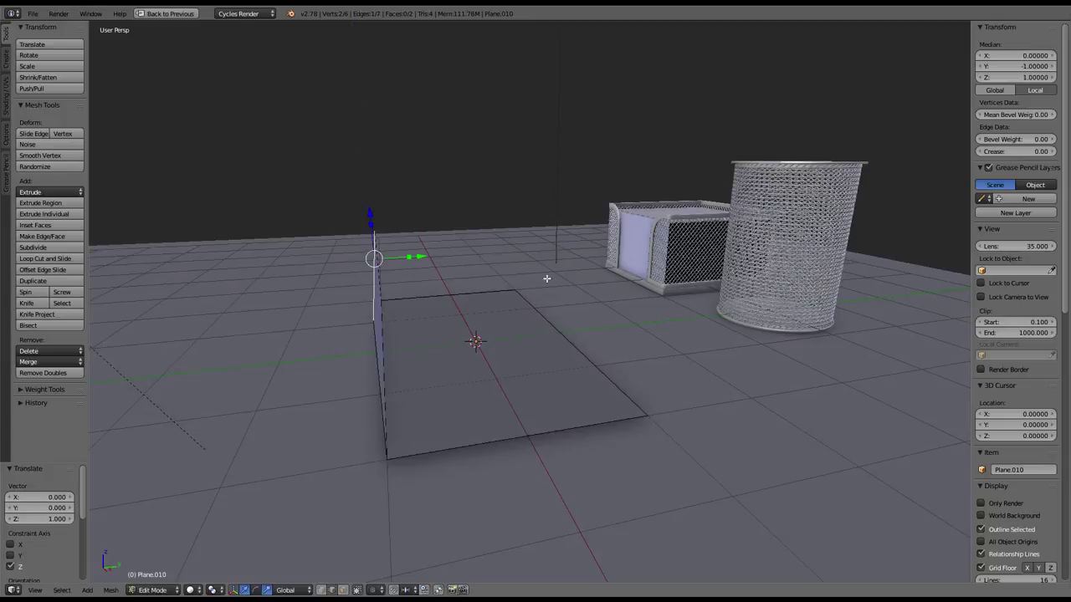
Step: Extrude the right edge upward into a tall wall reaching height 3
right_click(571, 327)
key(g)
right_click(593, 289)
key(e)
key(z)
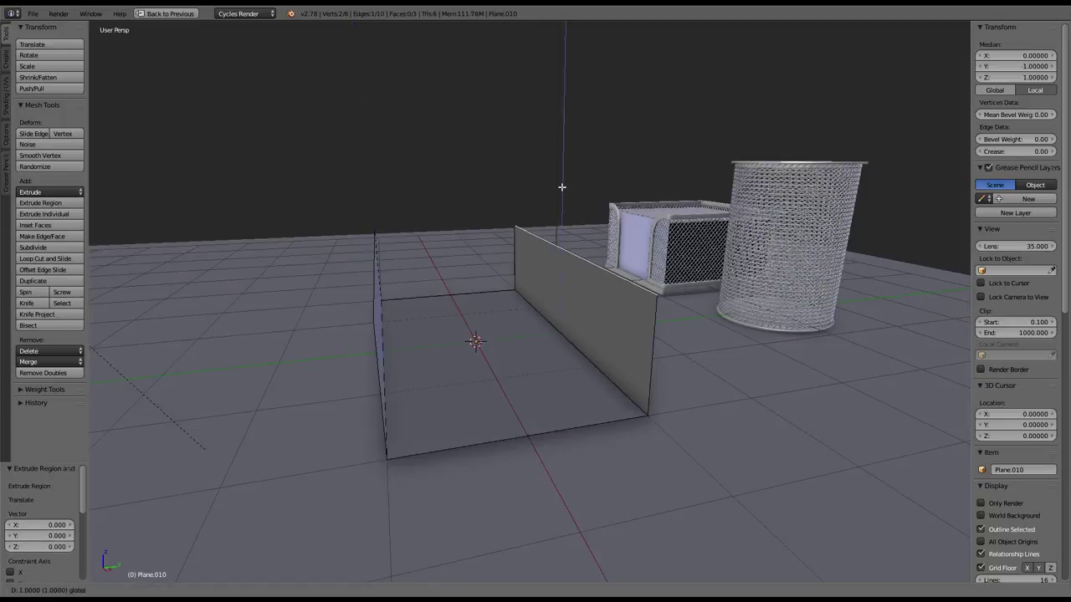
key(2)
key(BackSpace)
key(3)
key(Return)
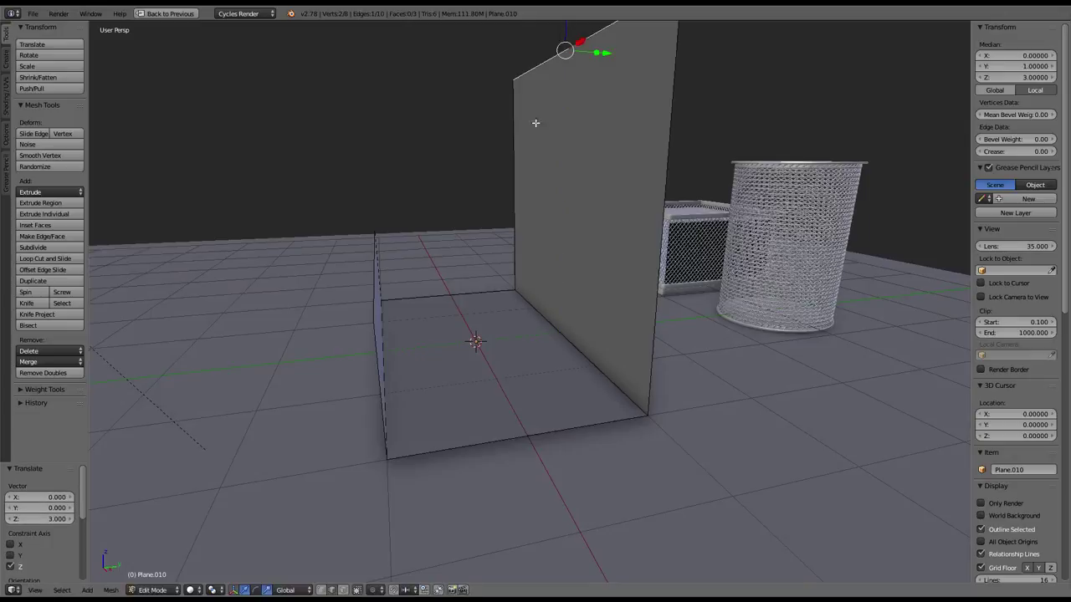
mouse_move(536, 120)
middle_down()
mouse_move(580, 231)
mouse_move(559, 257)
middle_up()
Step: Select the whole mesh, then undo an accidental vertex merge
key(a)
key(w)
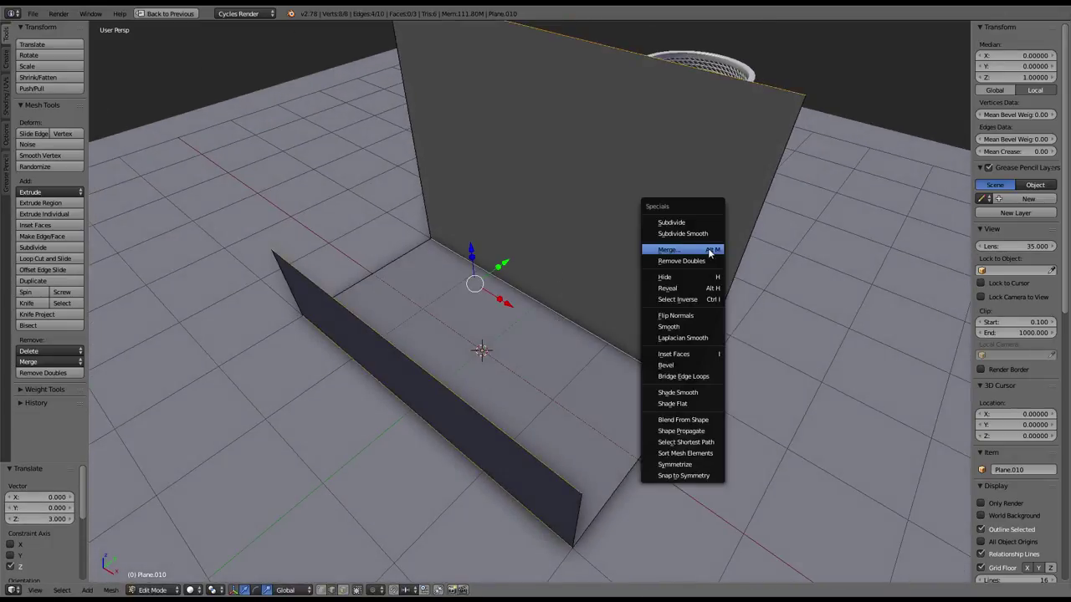
click(689, 250)
click(709, 248)
key(ctrl+z)
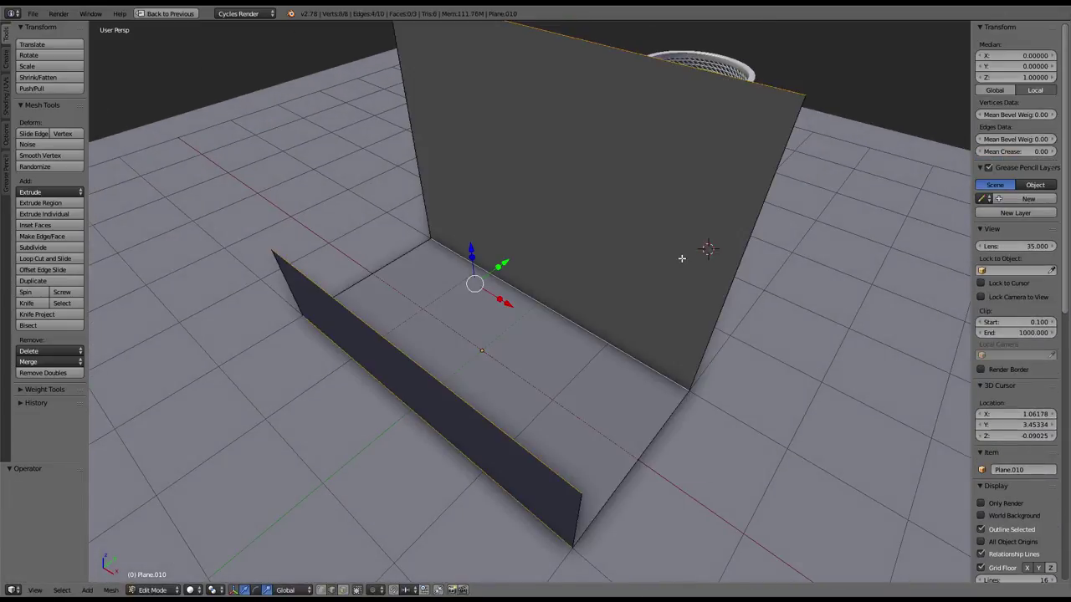
Step: Subdivide the whole mesh once and add extra vertical cuts to the walls
key(w)
click(671, 227)
mouse_move(562, 271)
middle_down()
mouse_move(617, 253)
mouse_move(600, 254)
middle_up()
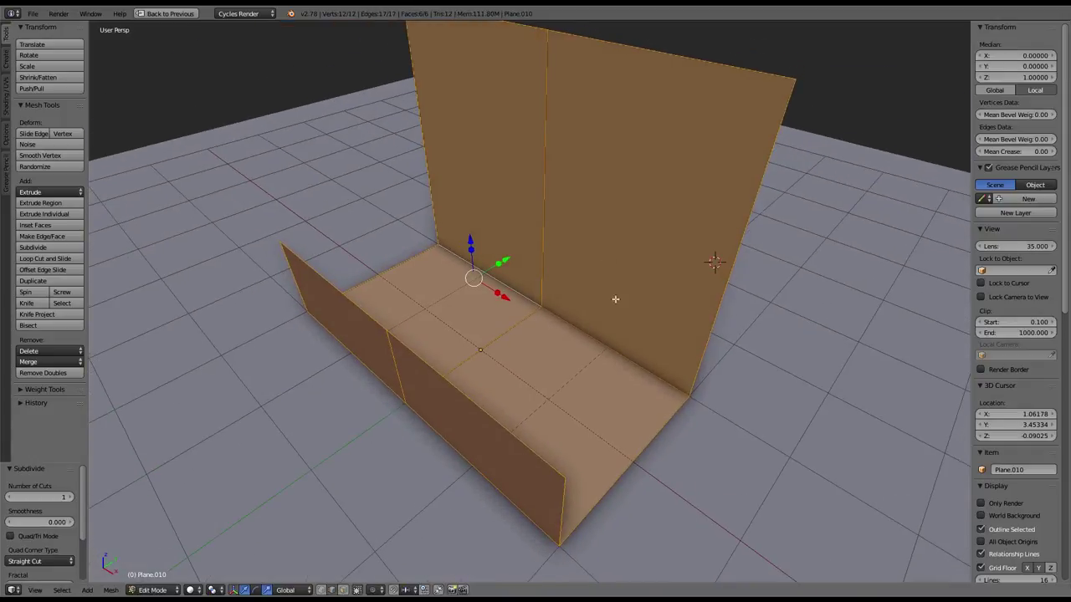
key(a)
key(w)
click(695, 224)
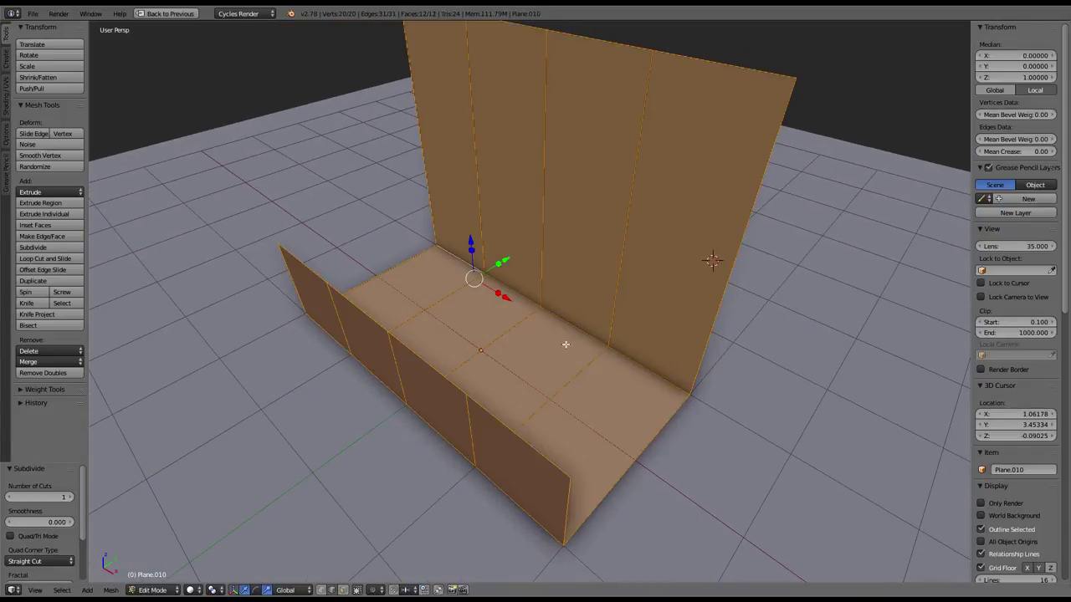
Step: Cut the back wall horizontally with 2 cuts and split the floor with one cut
ctrl+alt+right_click(643, 235)
key(w)
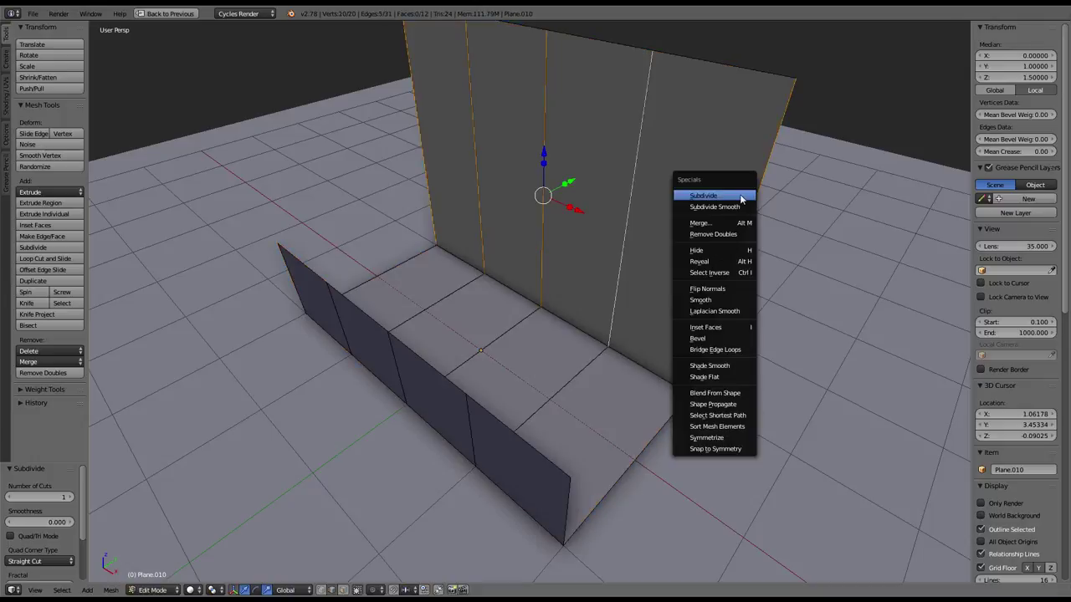
click(736, 195)
click(72, 497)
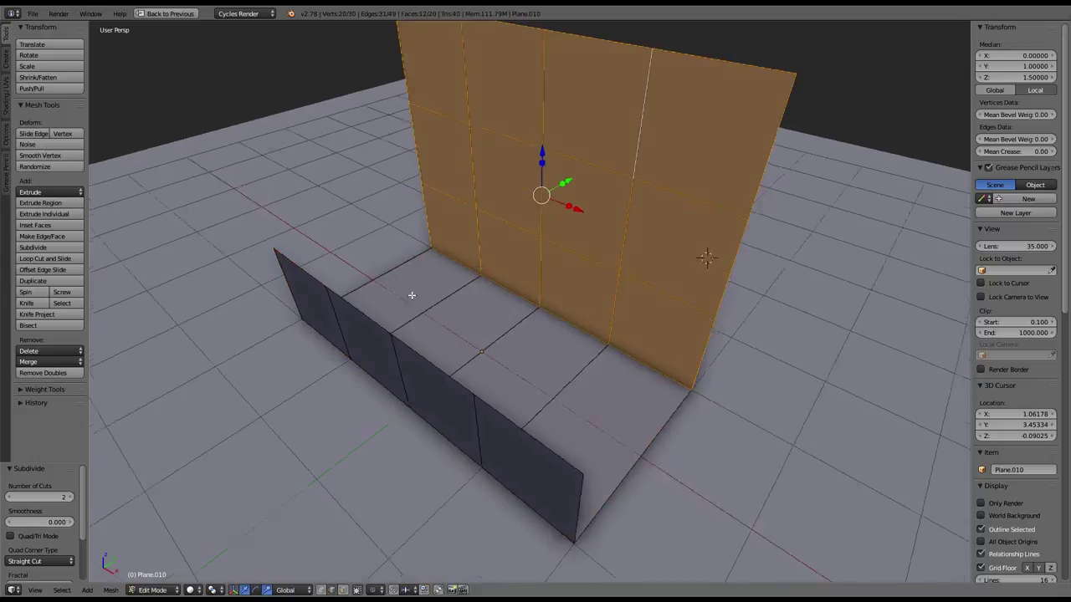
mouse_move(411, 297)
middle_down()
mouse_move(402, 304)
mouse_move(565, 241)
mouse_move(576, 296)
mouse_move(567, 430)
middle_up()
right_click(567, 430)
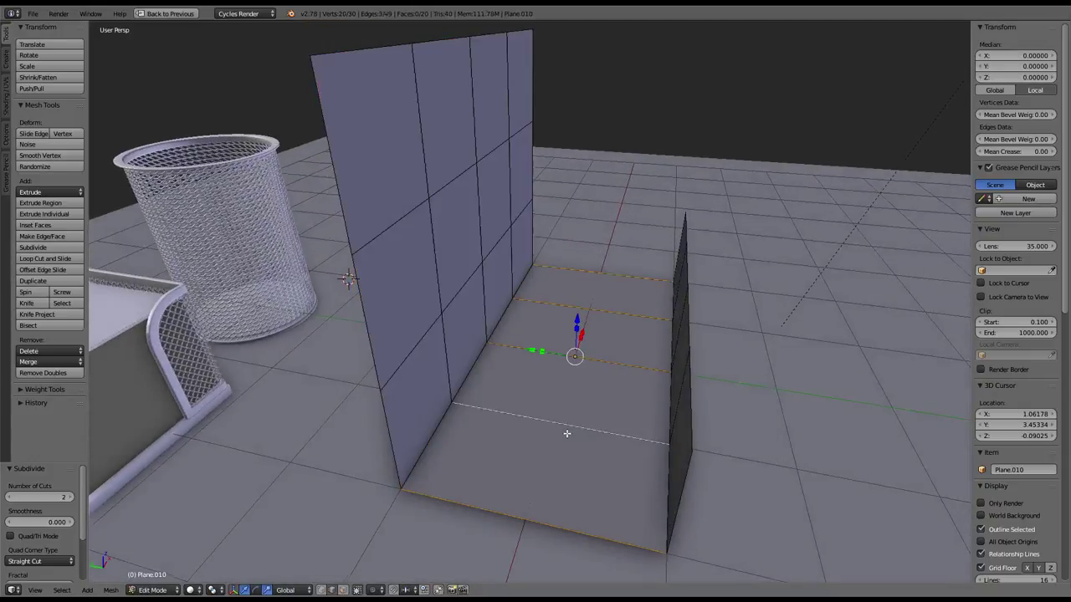
key(w)
click(728, 243)
mouse_move(737, 245)
middle_down()
mouse_move(552, 289)
mouse_move(516, 240)
mouse_move(535, 234)
middle_up()
Step: Subdivide the entire mesh twice more for a fine, even square grid
key(a)
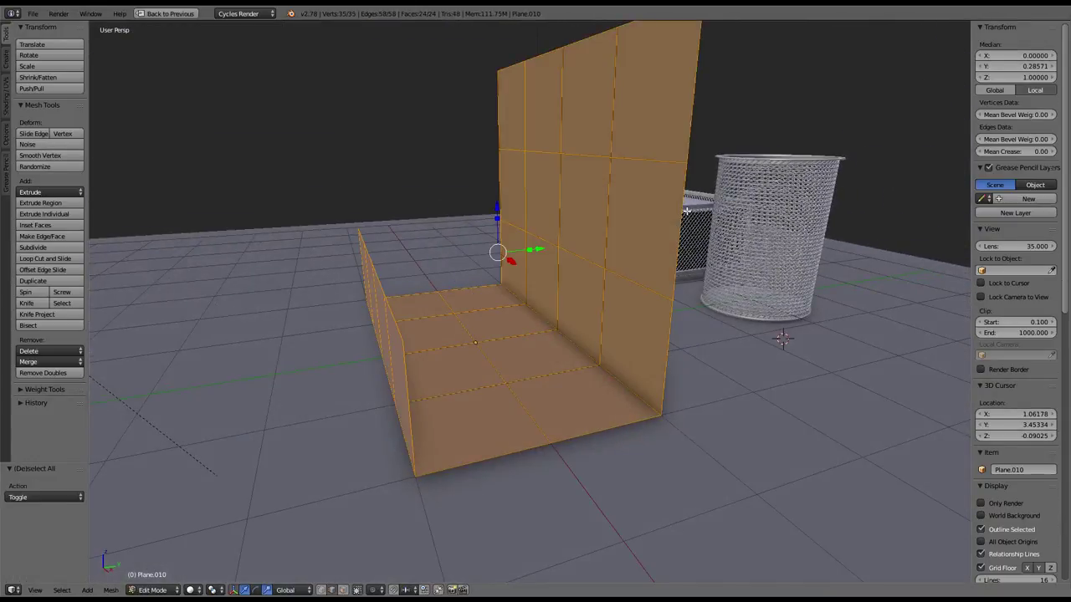
key(w)
click(699, 209)
middle_drag(596, 296, 578, 298)
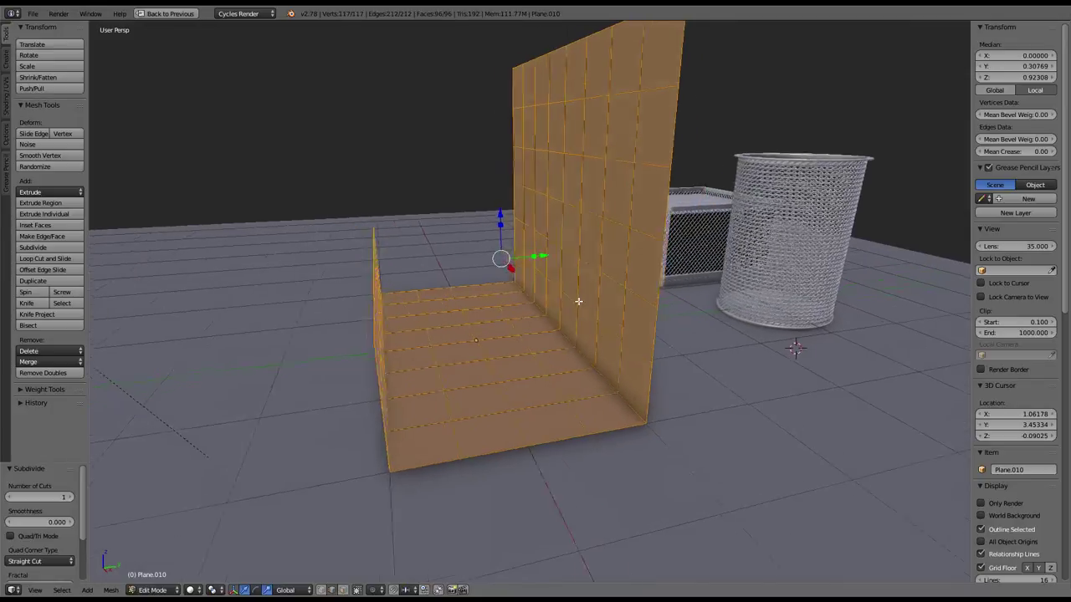
middle_drag(518, 402, 509, 389)
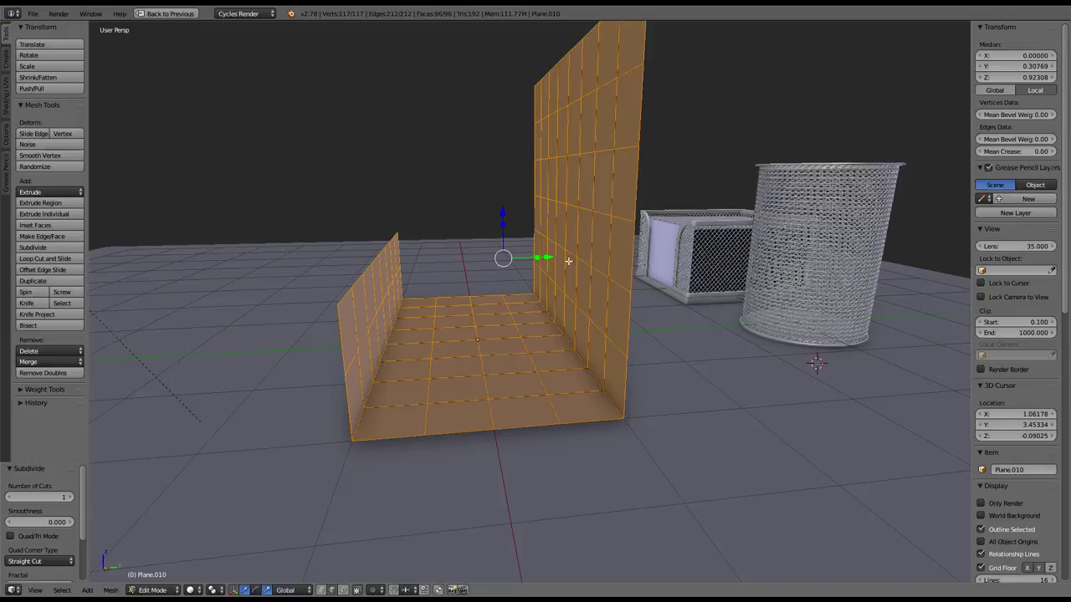
key(w)
click(684, 232)
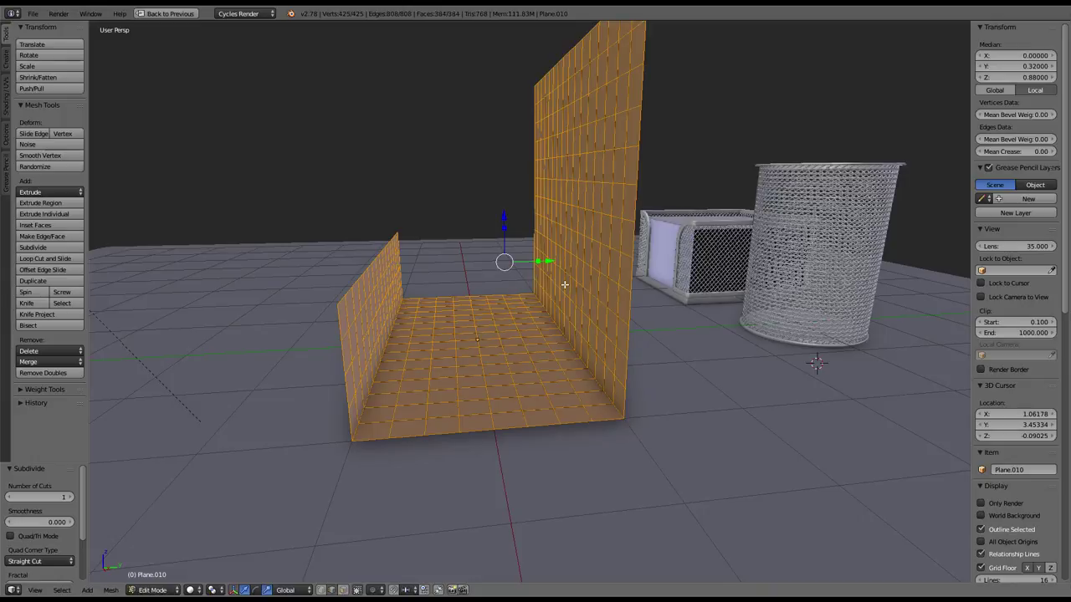
mouse_move(564, 287)
middle_down()
mouse_move(552, 354)
mouse_move(556, 346)
middle_up()
Step: Select pairs of floor edge loops from several viewing angles
right_click(460, 440)
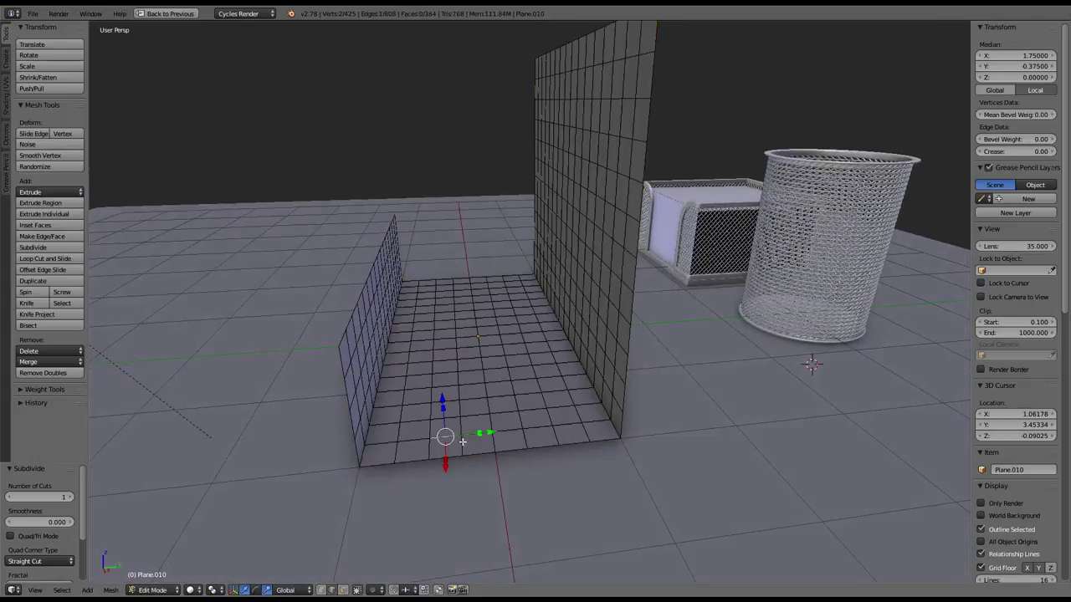
alt+right_click(471, 441)
alt+right_click(525, 438)
alt+right_click(436, 455)
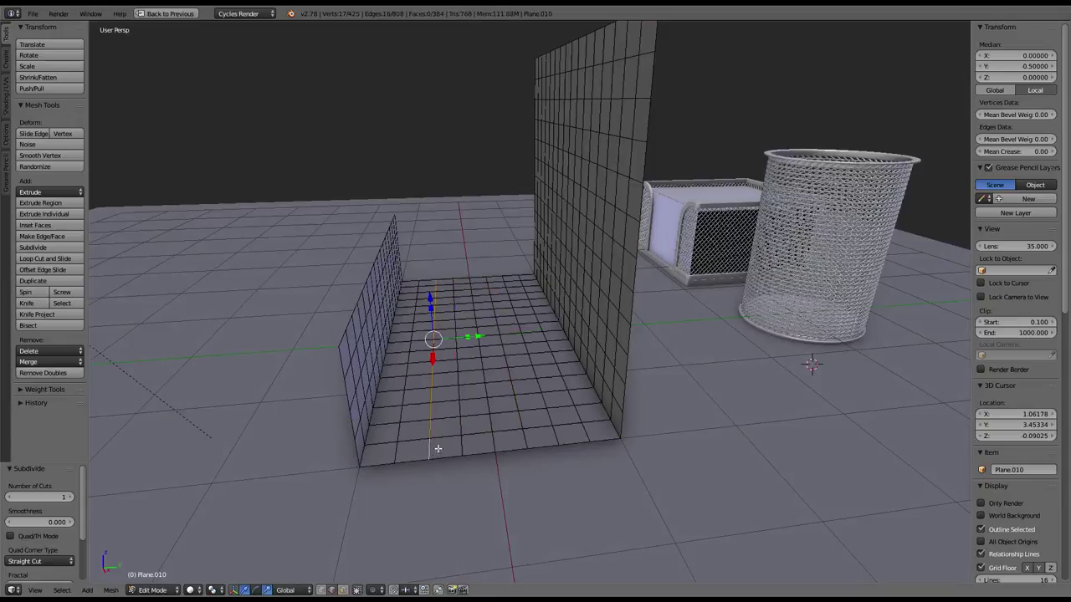
alt+shift+right_click(521, 442)
middle_drag(596, 382, 592, 359)
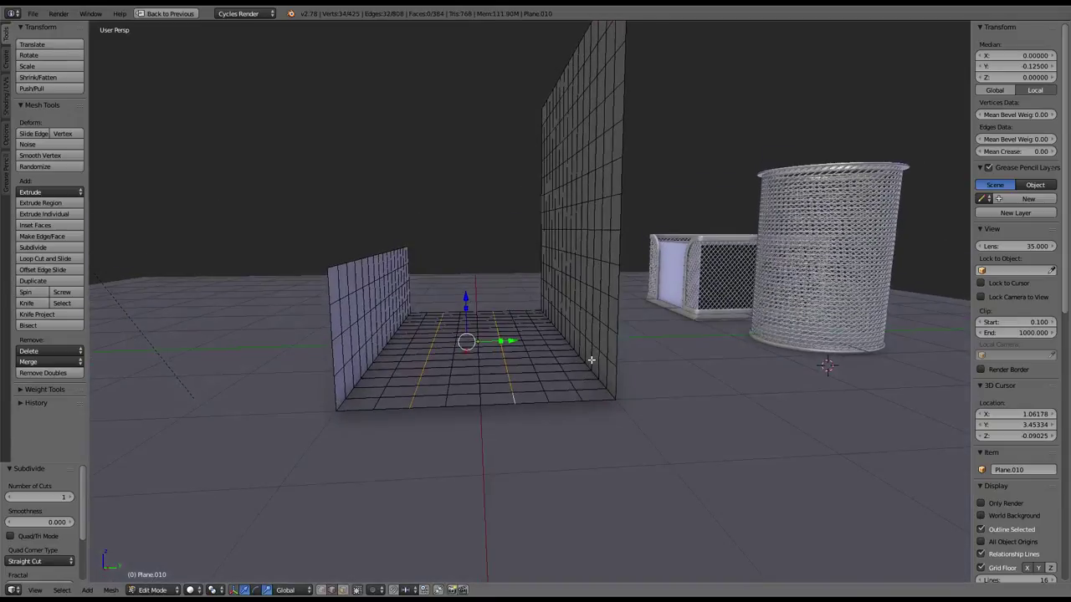
alt+right_click(545, 396)
alt+shift+right_click(446, 403)
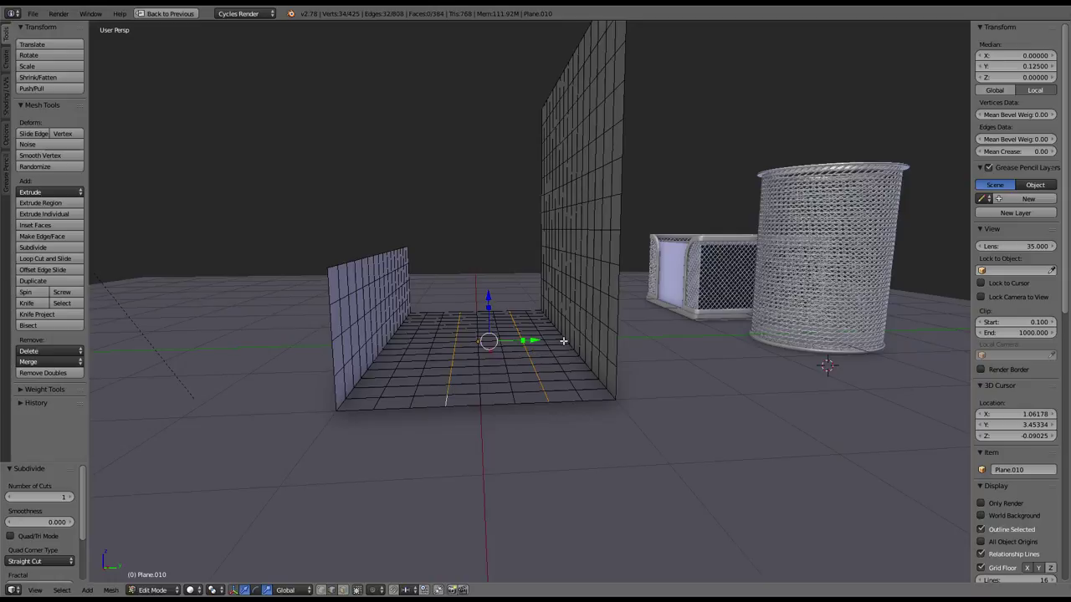
middle_drag(550, 341, 521, 333)
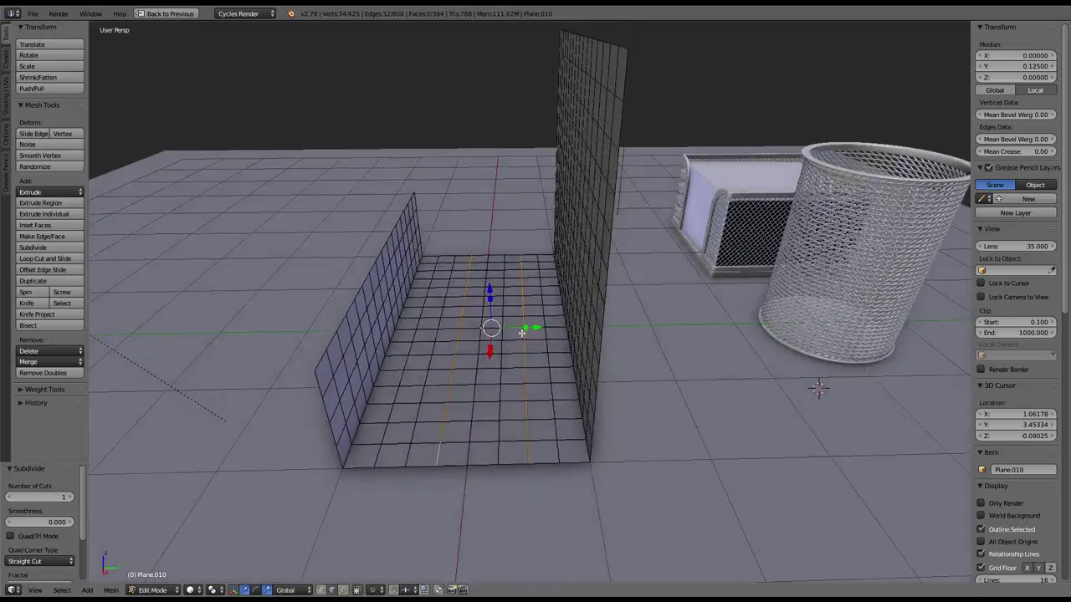
middle_drag(445, 421, 459, 394)
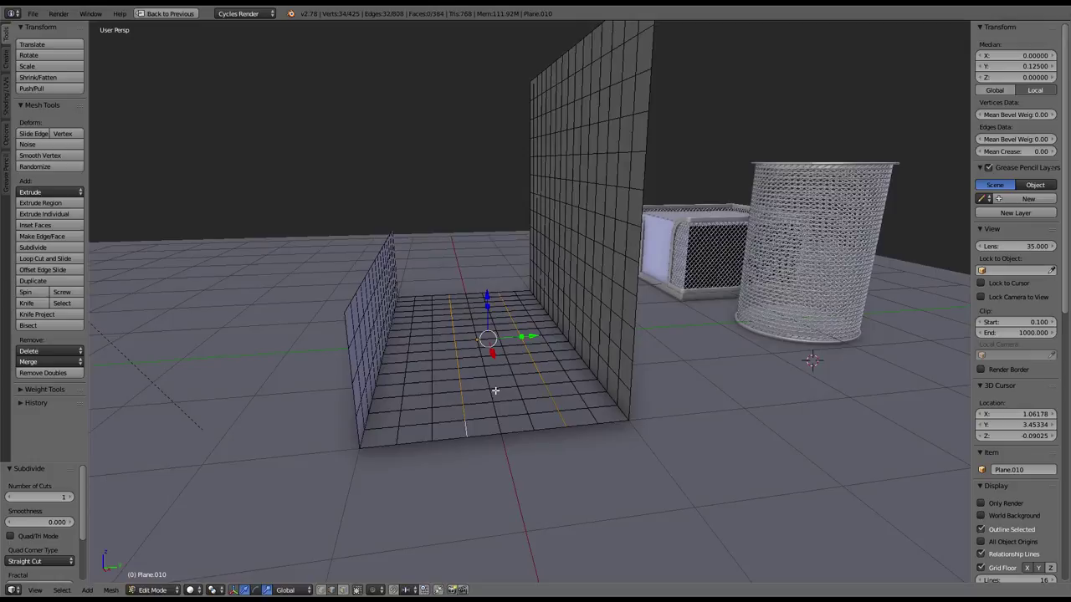
right_click(439, 428)
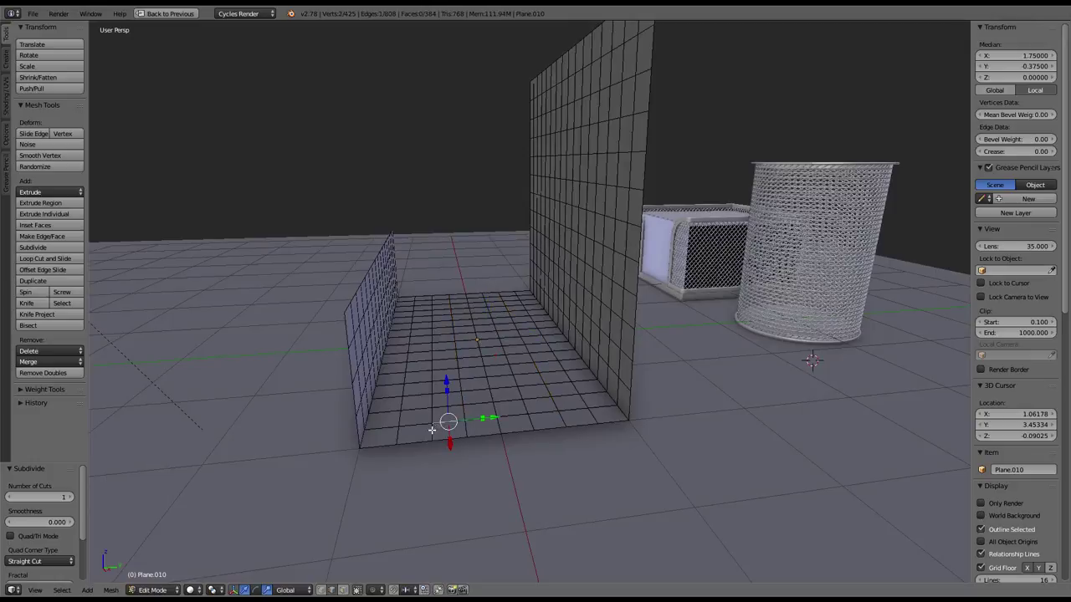
alt+right_click(431, 430)
alt+shift+right_click(527, 420)
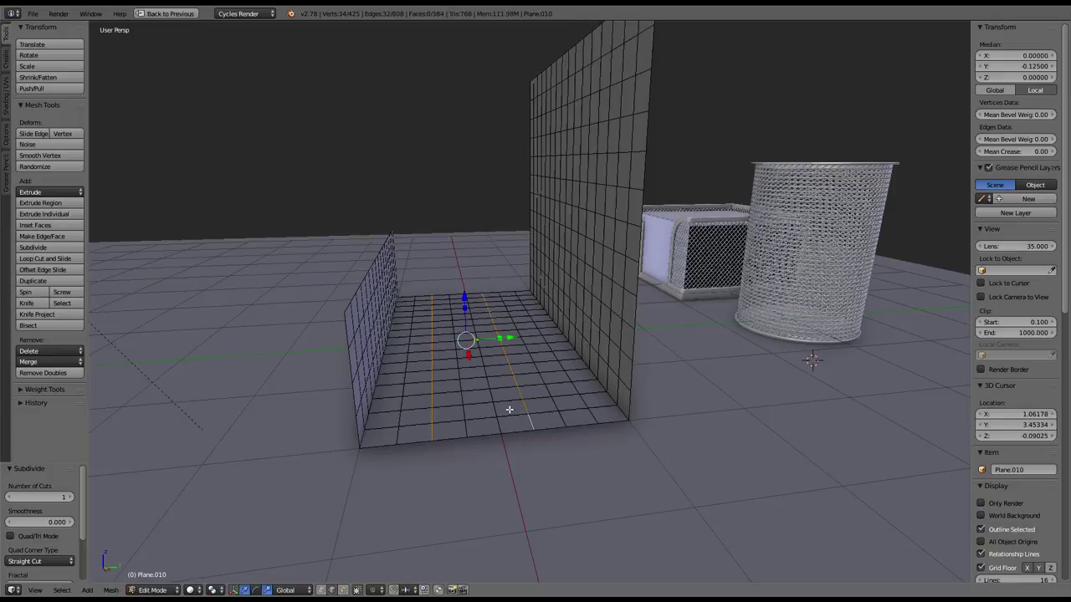
Step: Subdivide the whole mesh again to 1,536 faces
key(a)
key(a)
key(w)
click(628, 332)
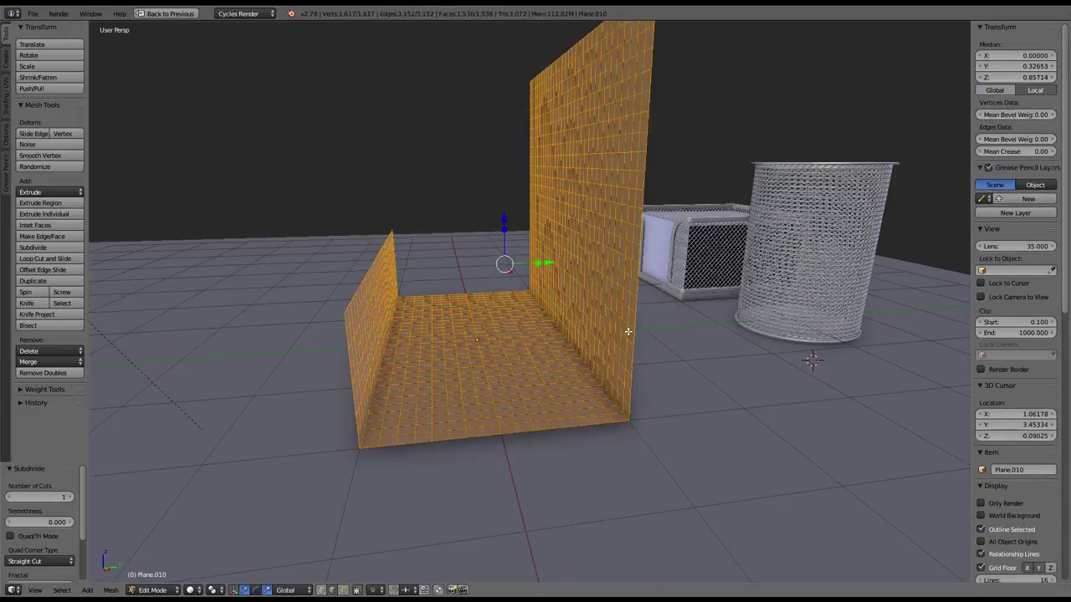
Step: Select two floor edge loops and duplicate them in place
alt+right_click(432, 424)
alt+right_click(451, 434)
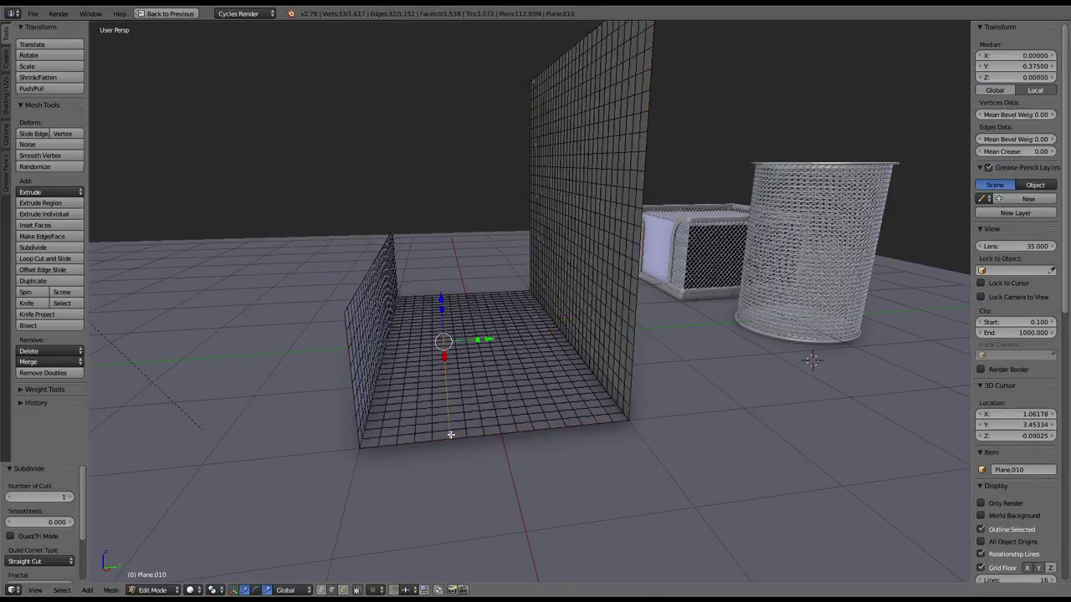
scroll(481, 439, up, 2)
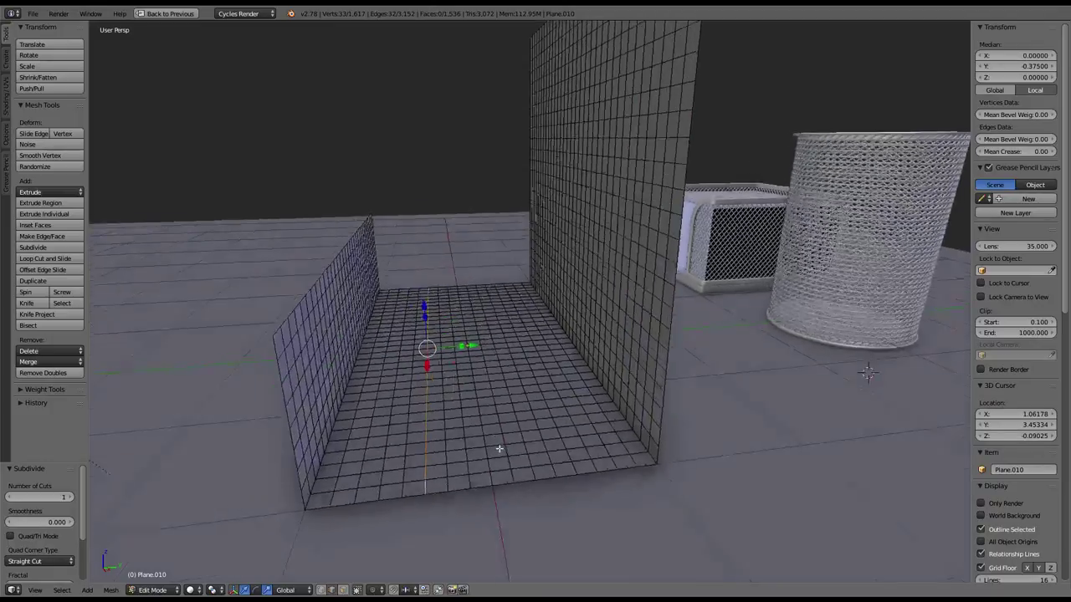
mouse_move(537, 484)
middle_down()
mouse_move(549, 466)
mouse_move(554, 350)
middle_up()
alt+shift+right_click(554, 362)
key(shift+d)
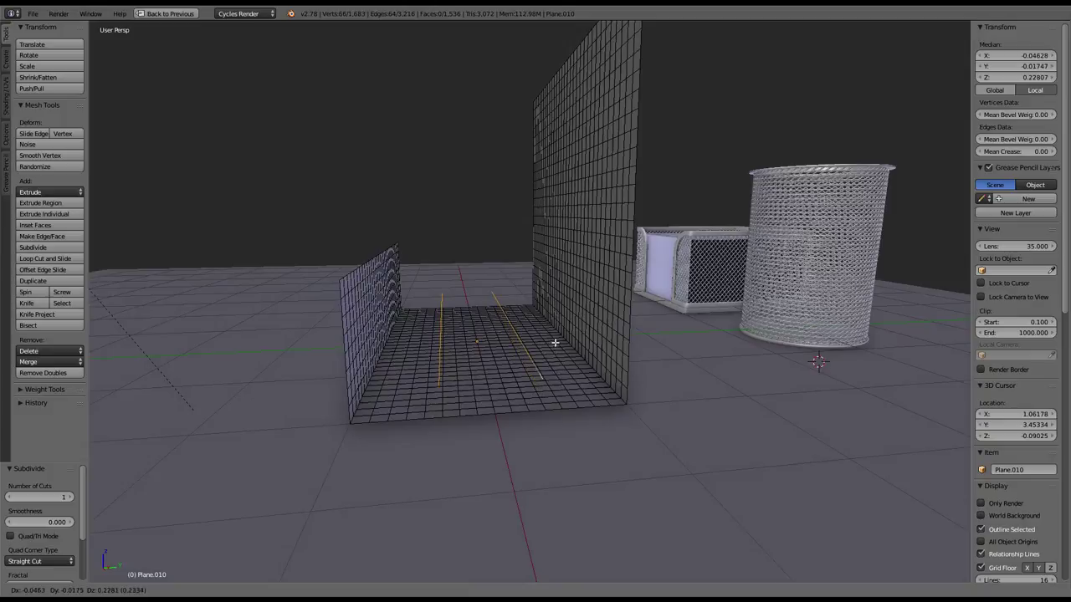
right_click(555, 341)
Step: Edit the floor line piece and connect its near and far end vertices with edges
key(Tab)
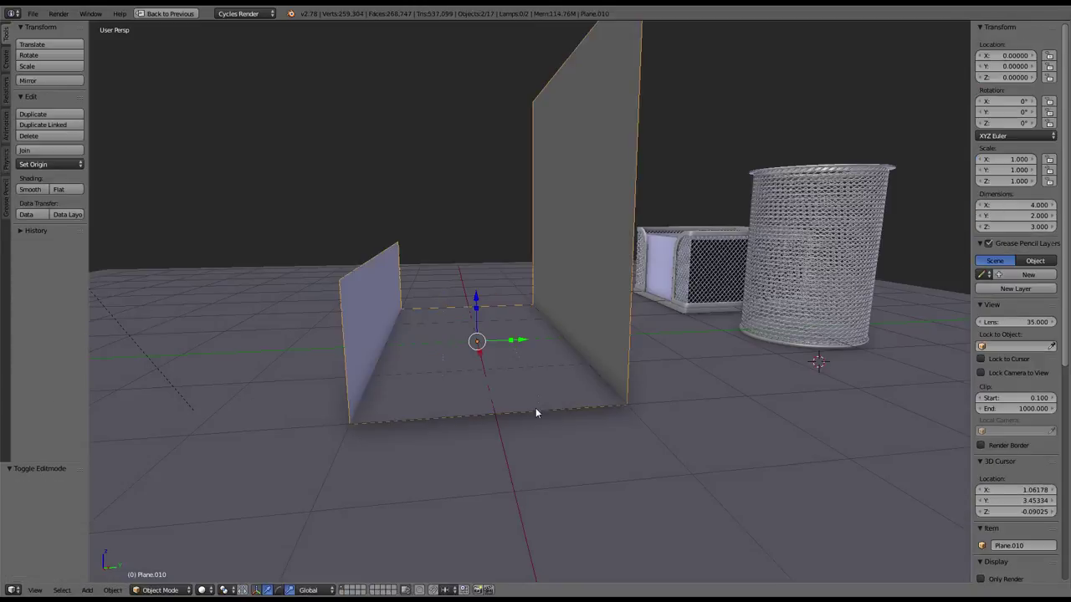
right_click(542, 406)
key(Tab)
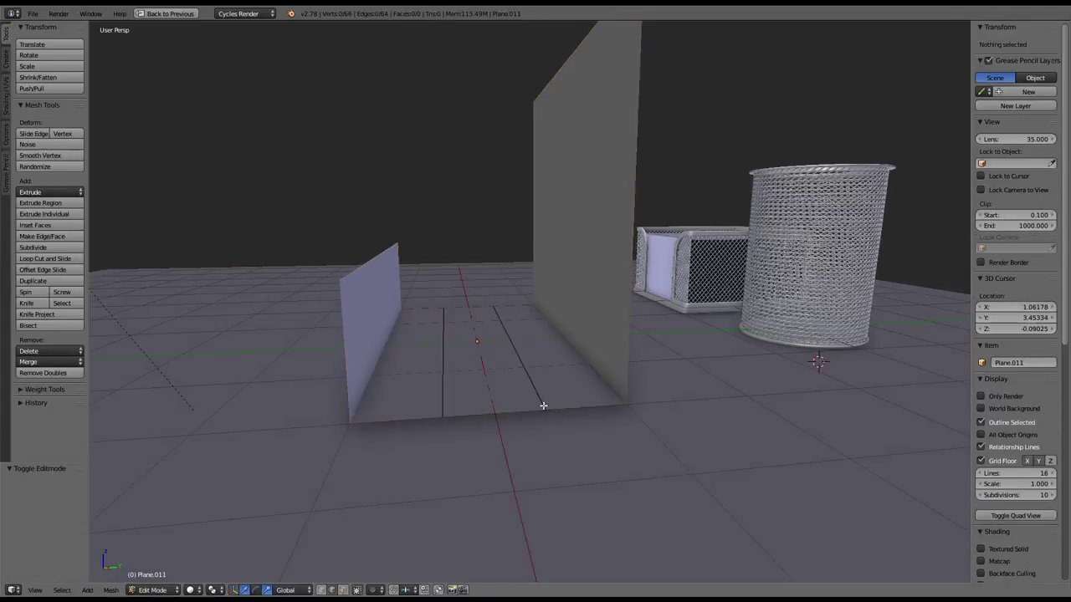
click(322, 590)
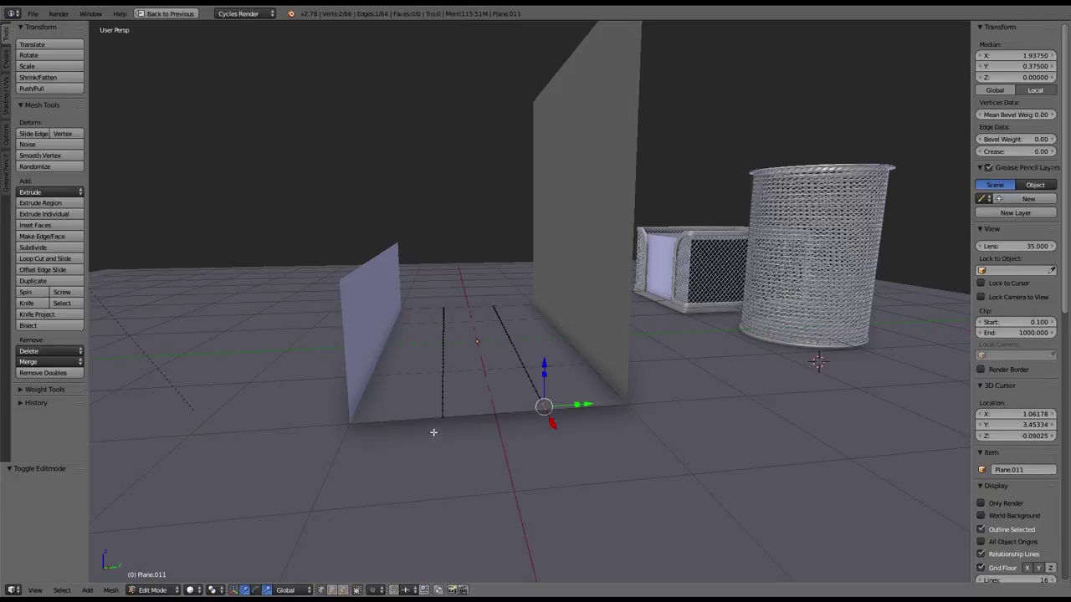
right_click(444, 417)
shift+right_click(546, 413)
key(f)
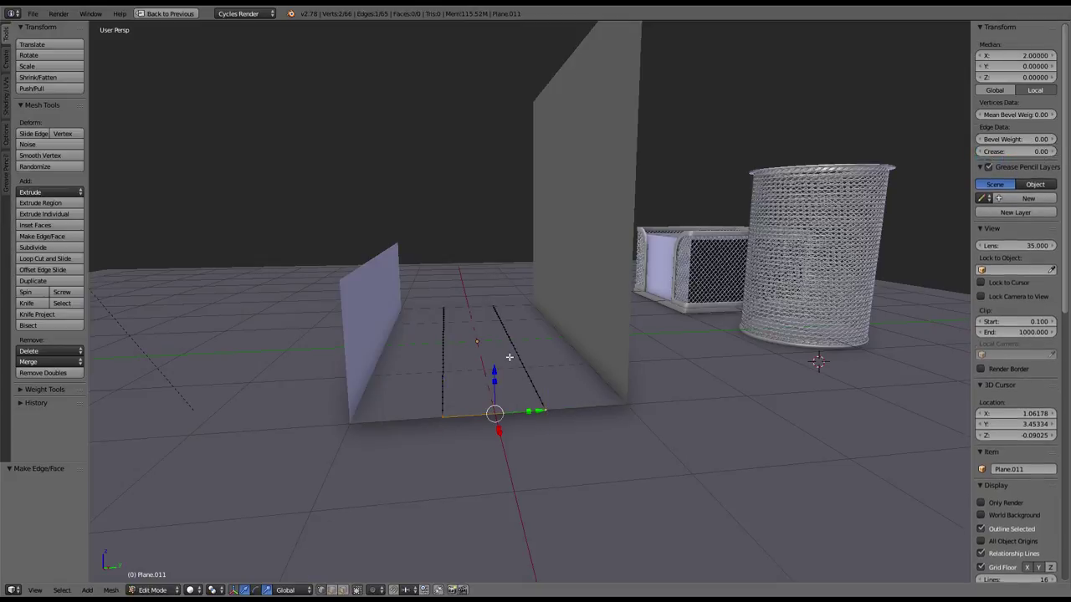
middle_drag(509, 356, 422, 318)
right_click(438, 282)
shift+right_click(489, 276)
key(f)
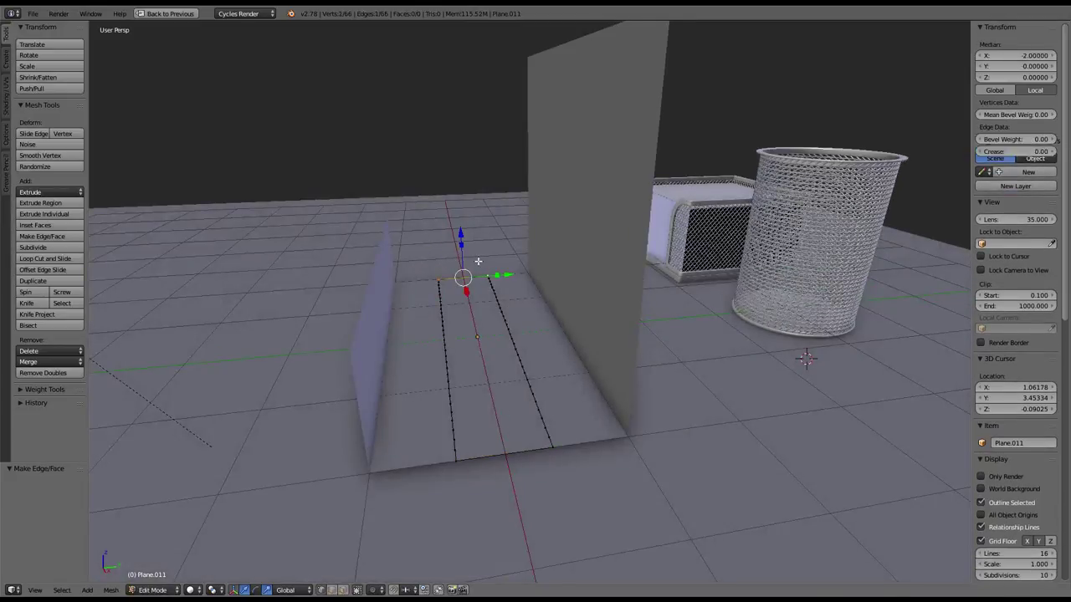
middle_drag(478, 263, 542, 398)
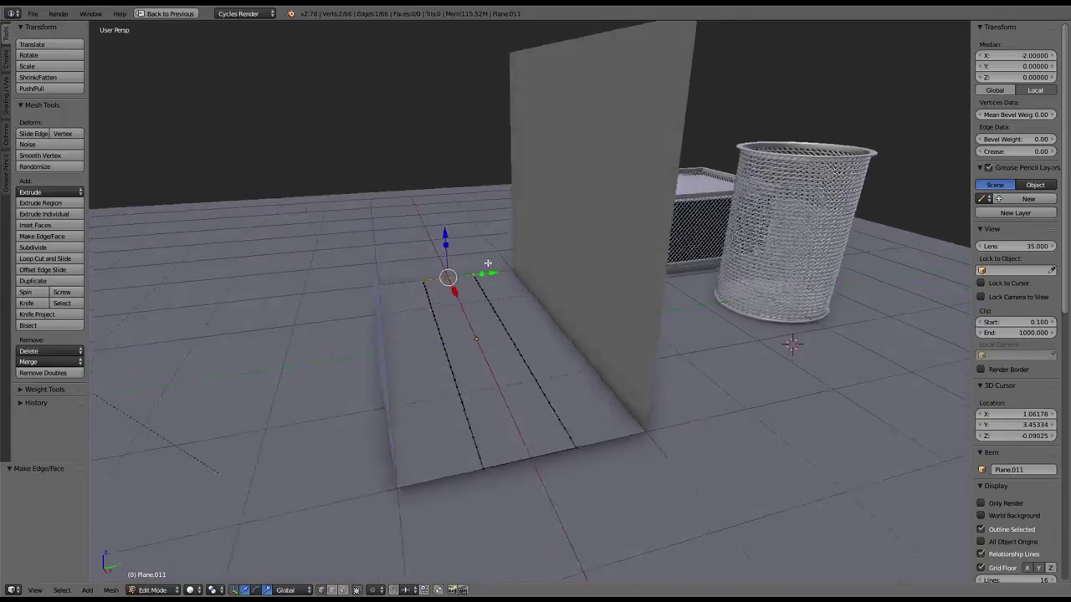
Step: Delete the long floor lines and fill a face between the two end edges
click(332, 590)
right_click(530, 470)
shift+right_click(431, 276)
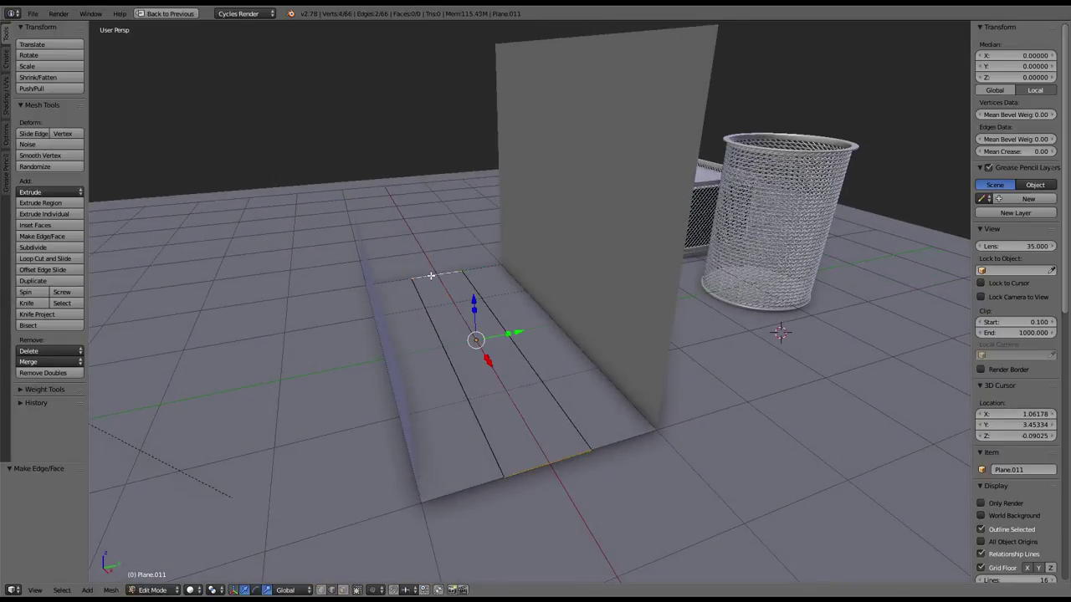
key(y)
key(a)
key(a)
key(x)
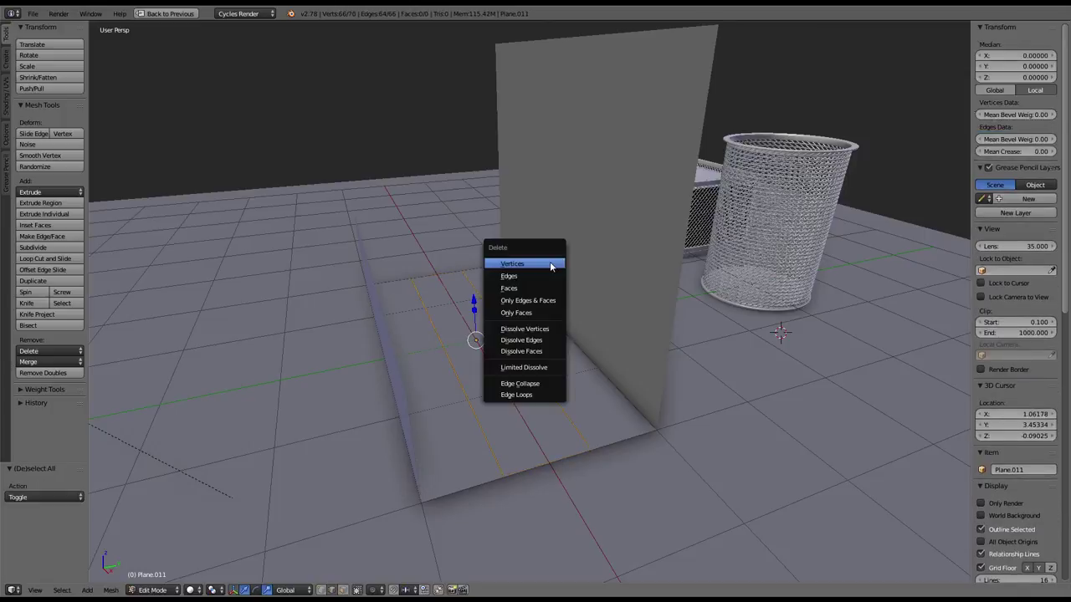
click(550, 261)
key(alt+h)
right_click(435, 274)
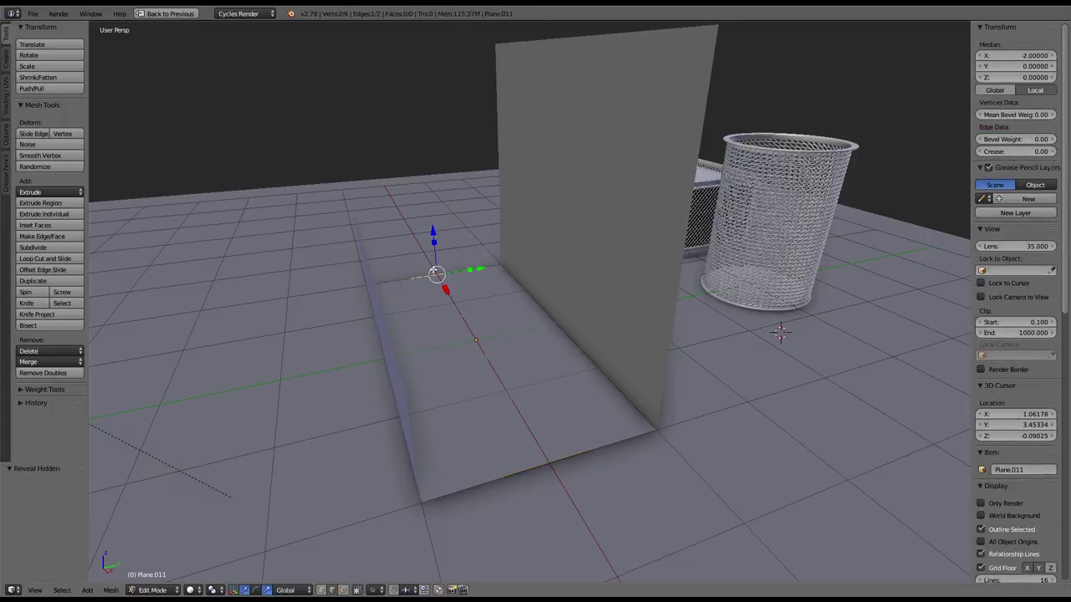
shift+right_click(565, 460)
key(f)
Step: Raise the base face slightly, stretch it 1.126 along Y, and subdivide it with 3 cuts
mouse_move(565, 460)
middle_down()
mouse_move(465, 306)
mouse_move(545, 297)
middle_up()
key(g)
key(z)
click(463, 302)
key(s)
key(y)
click(552, 296)
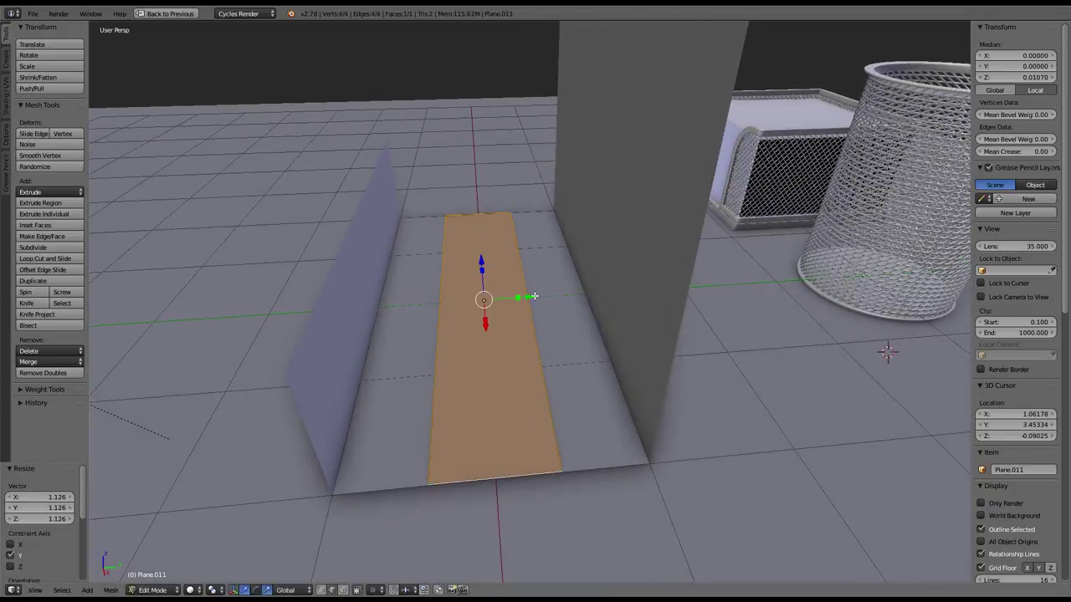
drag(534, 296, 514, 297)
key(w)
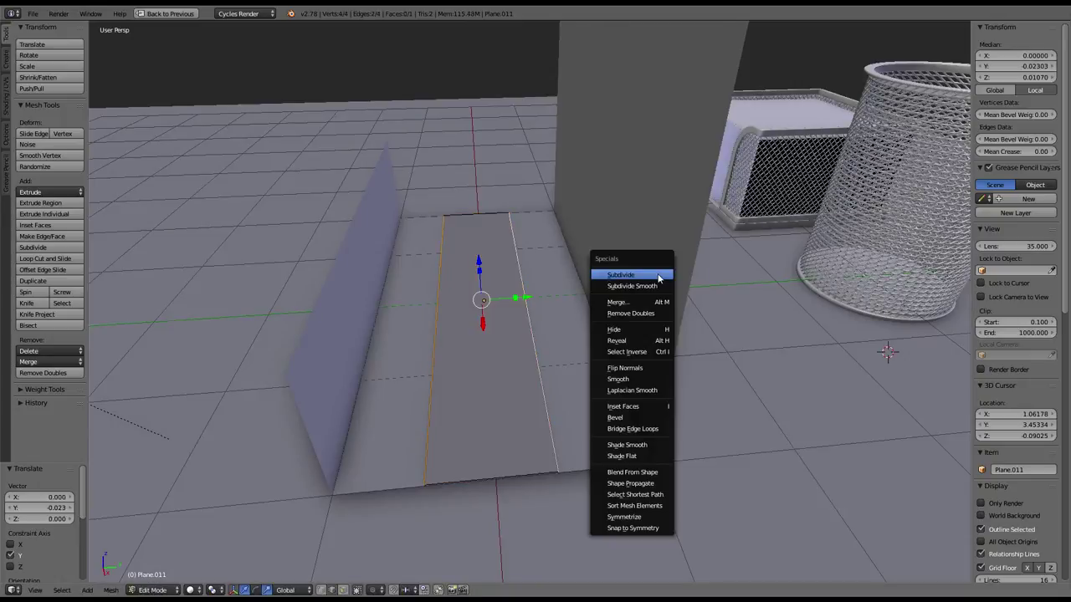
click(658, 273)
click(71, 497)
click(71, 497)
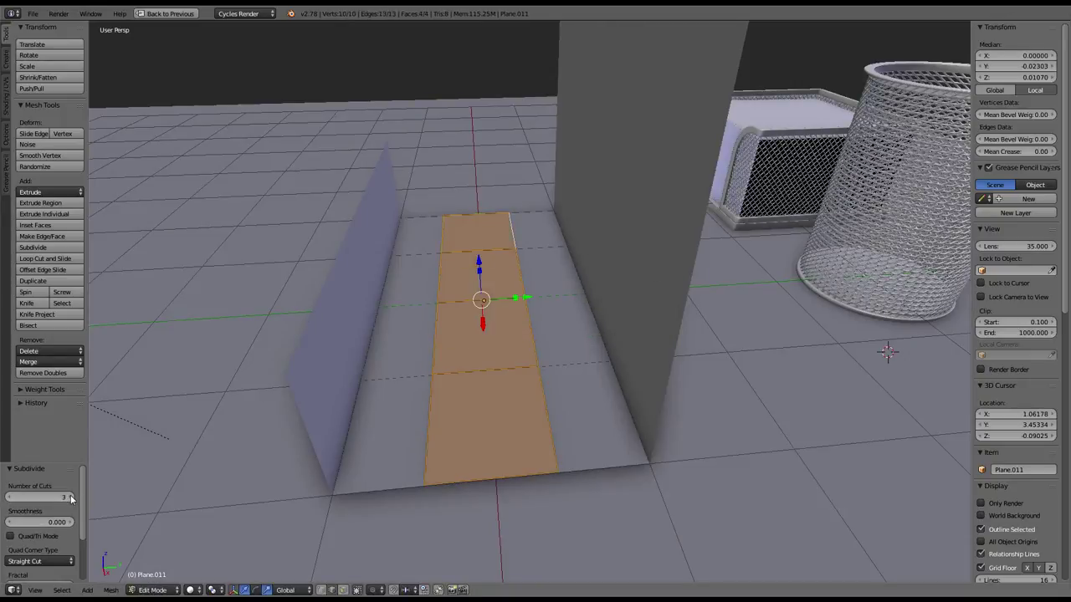
Step: Extrude the side edge loops 2 units upward into walls
mouse_move(382, 342)
middle_down()
mouse_move(576, 265)
mouse_move(566, 262)
middle_up()
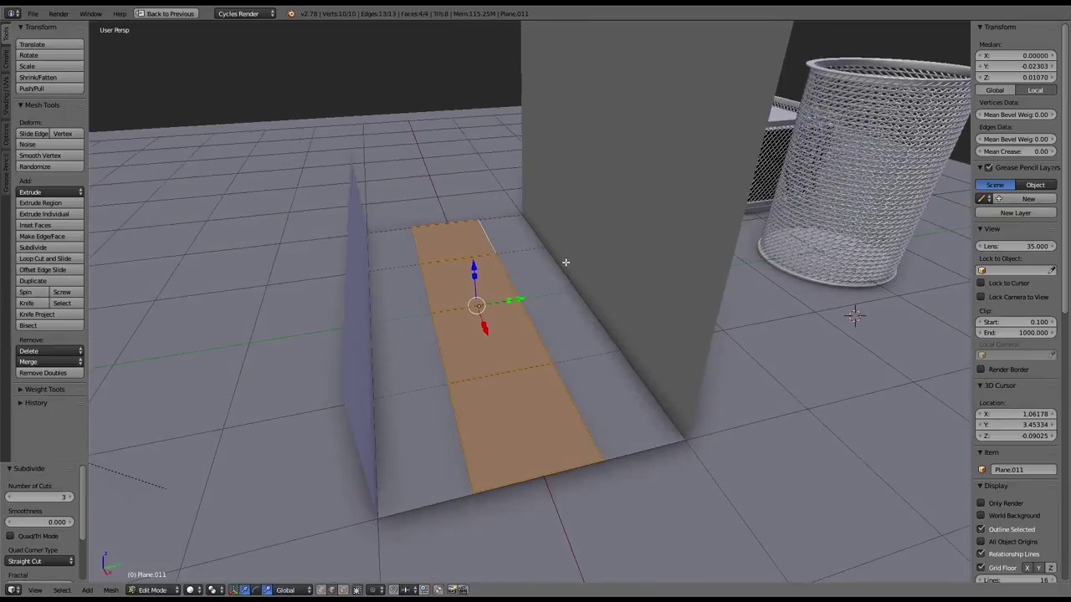
key(a)
key(a)
key(w)
click(566, 261)
key(ctrl+z)
alt+right_click(529, 323)
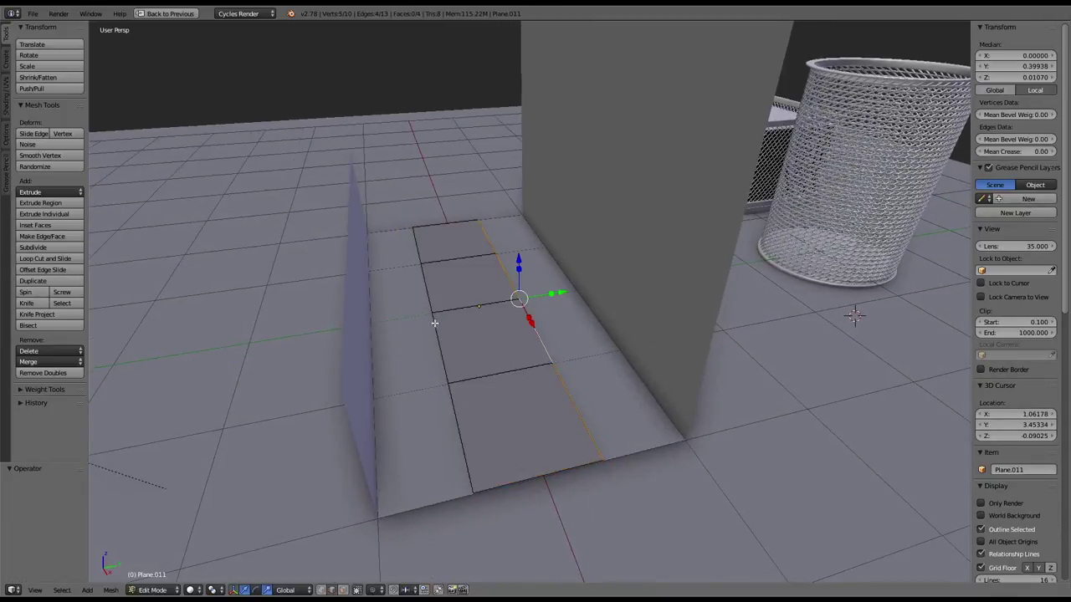
key(e)
key(Escape)
mouse_move(434, 323)
middle_down()
mouse_move(444, 258)
mouse_move(476, 260)
middle_up()
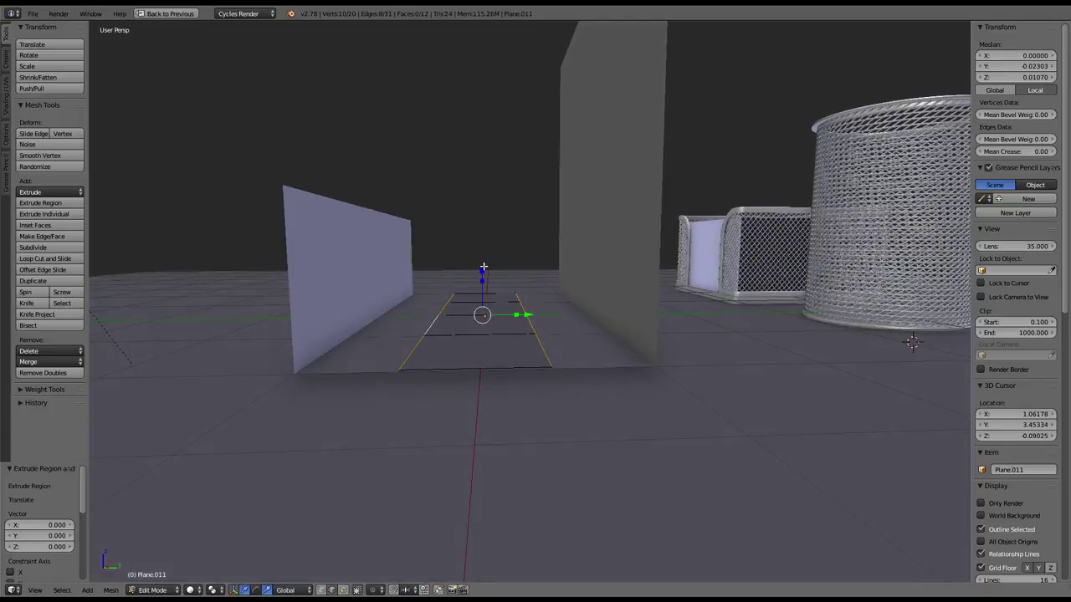
ctrl+drag(484, 267, 493, 84)
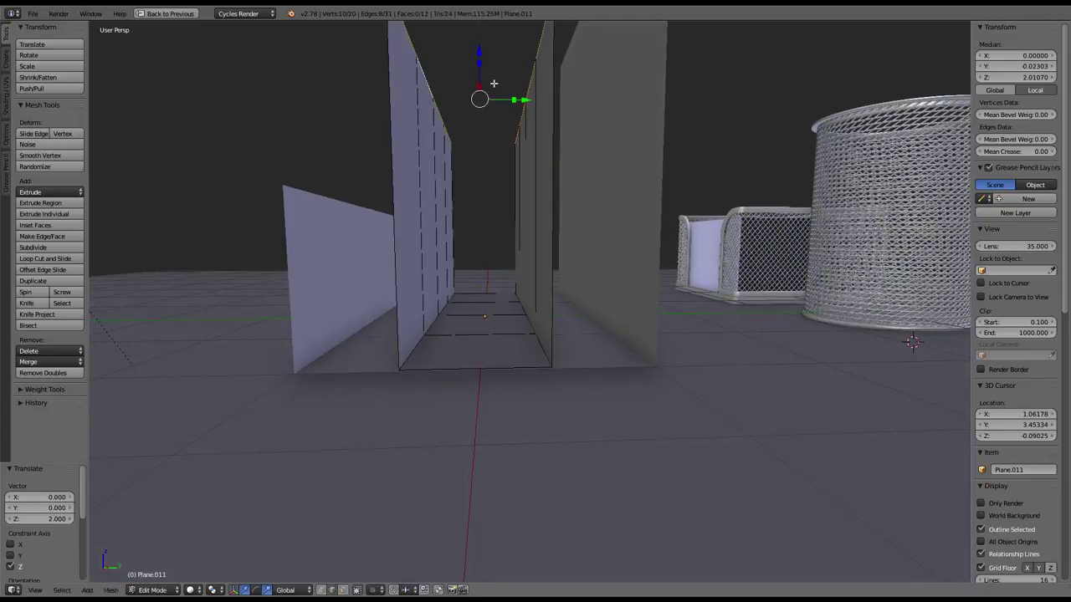
Step: Subdivide the side walls with 2 cuts
mouse_move(493, 83)
middle_down()
mouse_move(560, 179)
mouse_move(529, 201)
middle_up()
alt+right_click(529, 200)
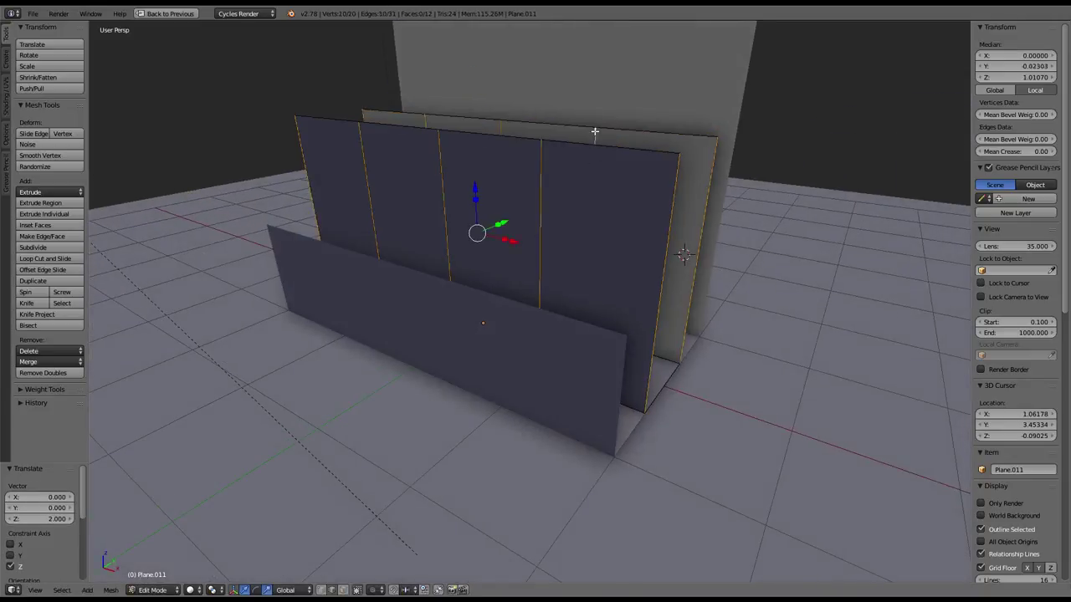
key(w)
click(778, 167)
middle_drag(748, 172, 503, 291)
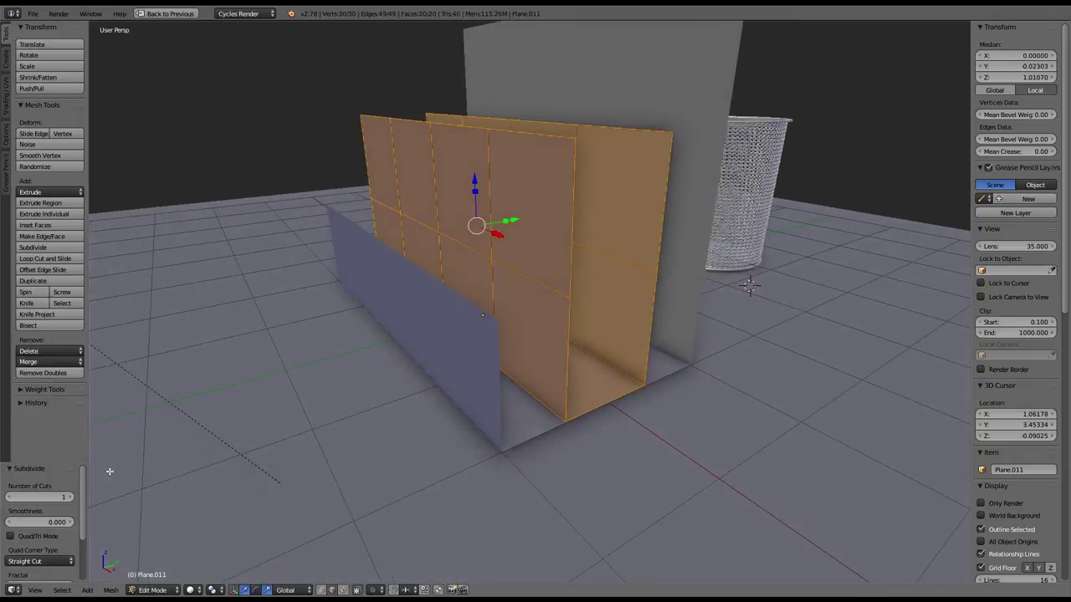
click(78, 497)
mouse_move(518, 225)
middle_down()
mouse_move(463, 231)
mouse_move(507, 242)
middle_up()
Step: Leave the channel mesh and start editing the tall grid wall
key(Tab)
right_click(645, 335)
key(Tab)
Step: Re-enter Edit Mode on the front grid wall, select all, and orbit close to its front
mouse_move(641, 335)
middle_down()
mouse_move(633, 320)
mouse_move(646, 311)
mouse_move(643, 291)
middle_up()
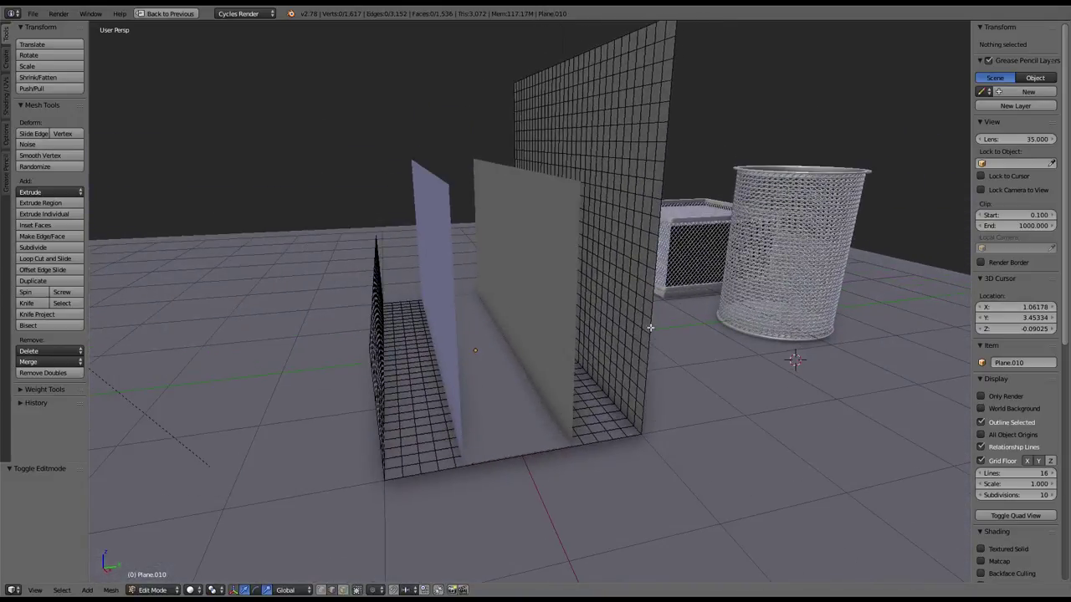
key(Tab)
middle_drag(539, 254, 560, 266)
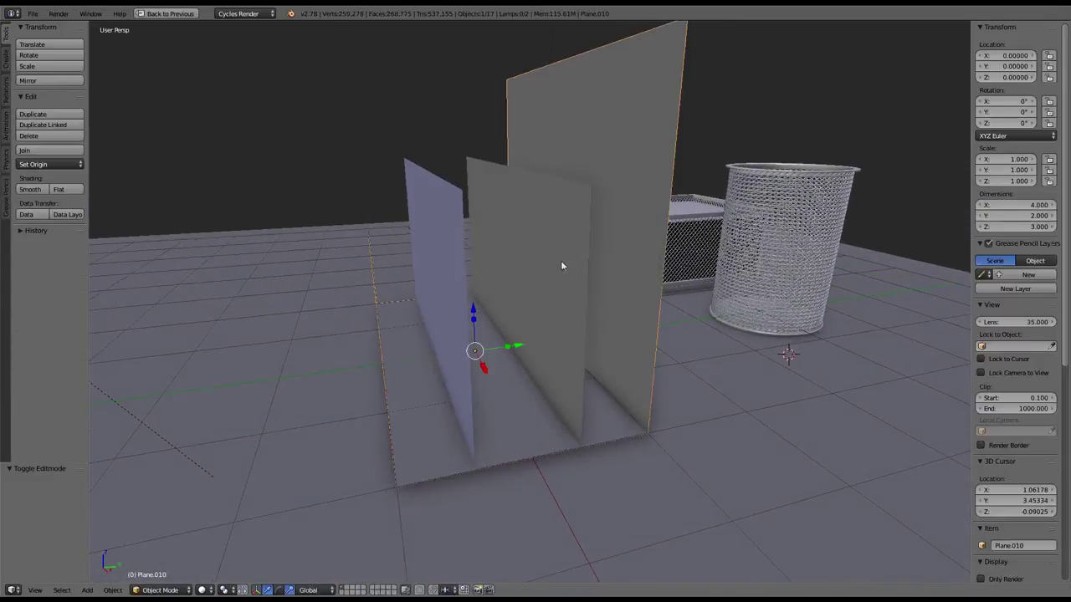
key(Tab)
mouse_move(589, 198)
middle_down()
mouse_move(737, 184)
mouse_move(571, 187)
middle_up()
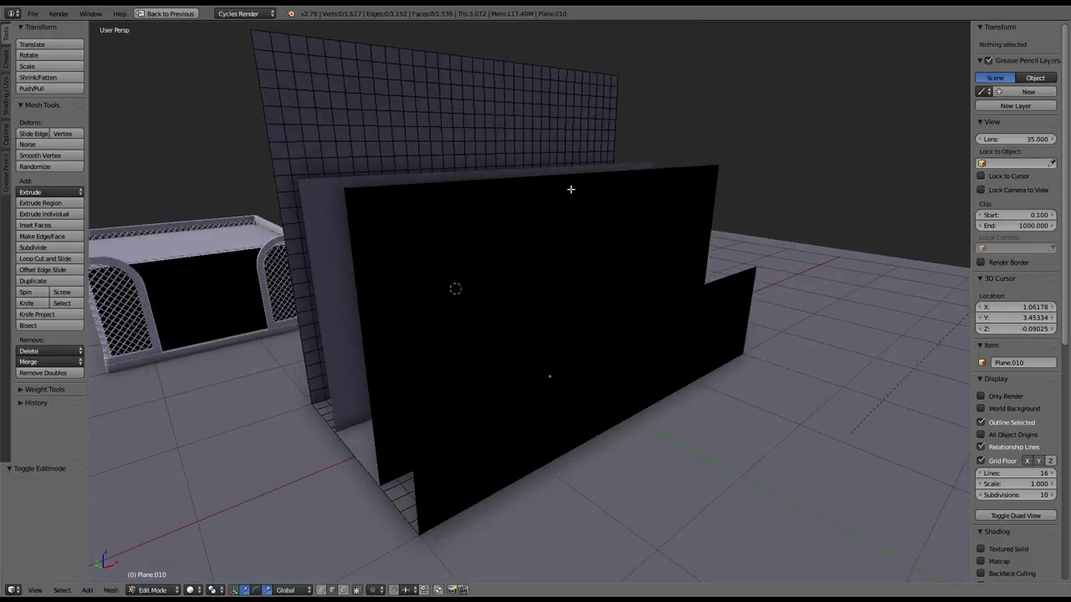
key(a)
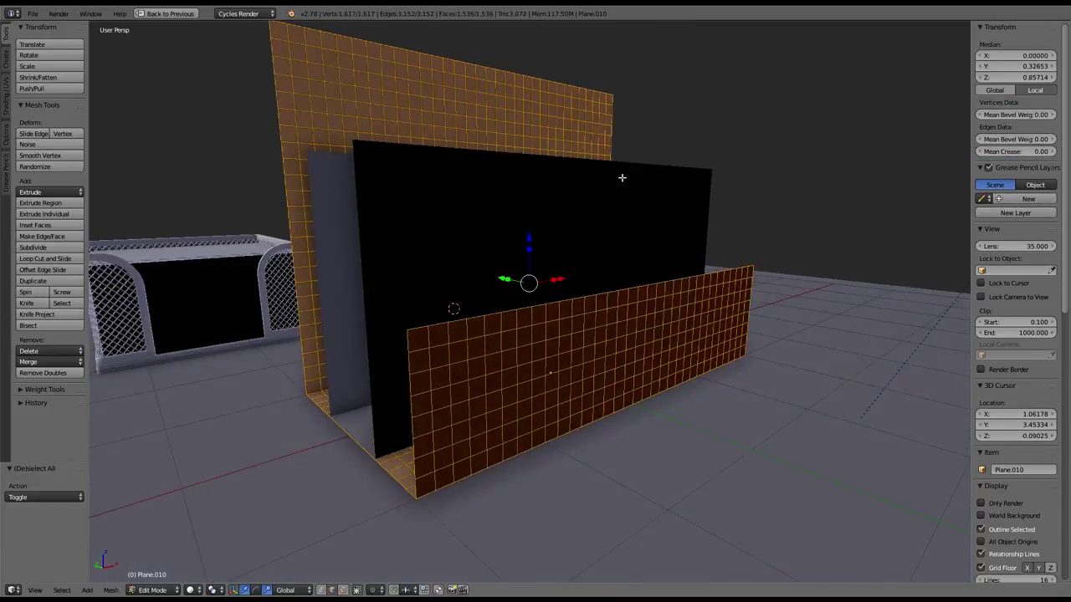
middle_drag(453, 310, 443, 273)
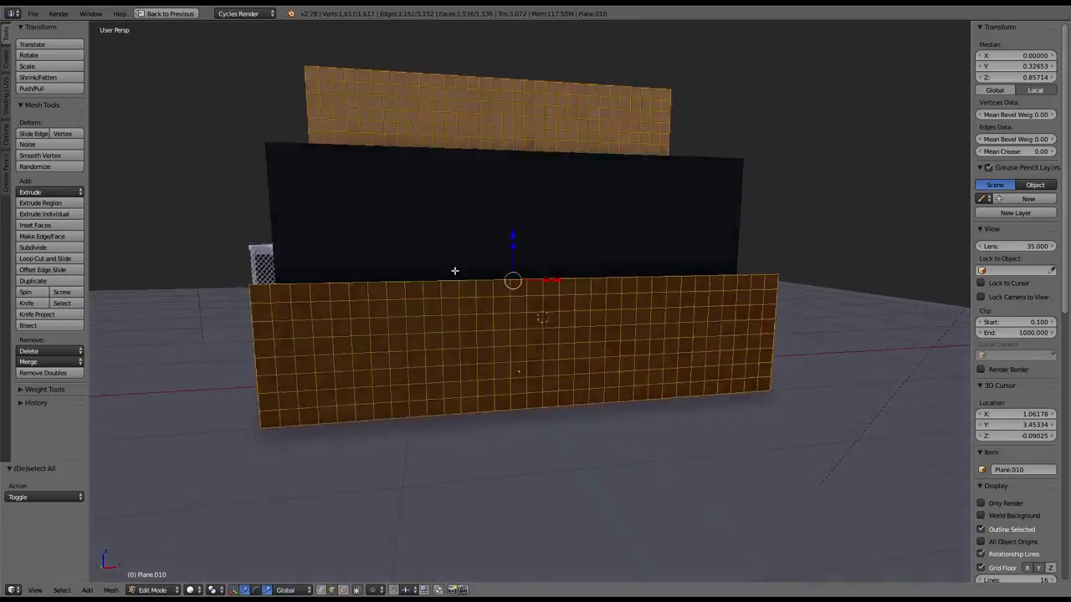
middle_drag(455, 210, 502, 218)
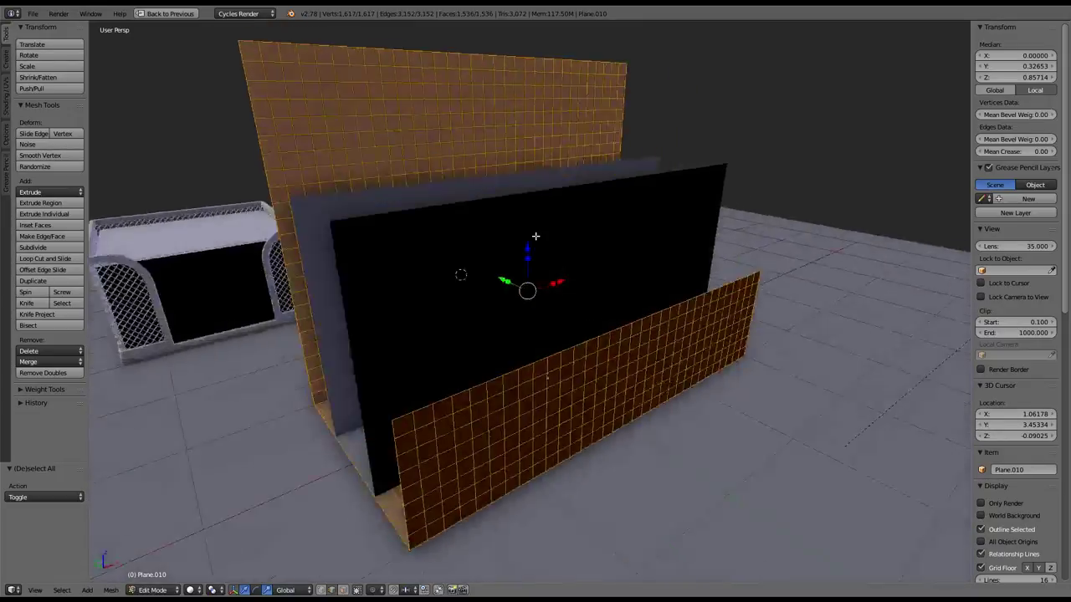
middle_drag(371, 281, 494, 246)
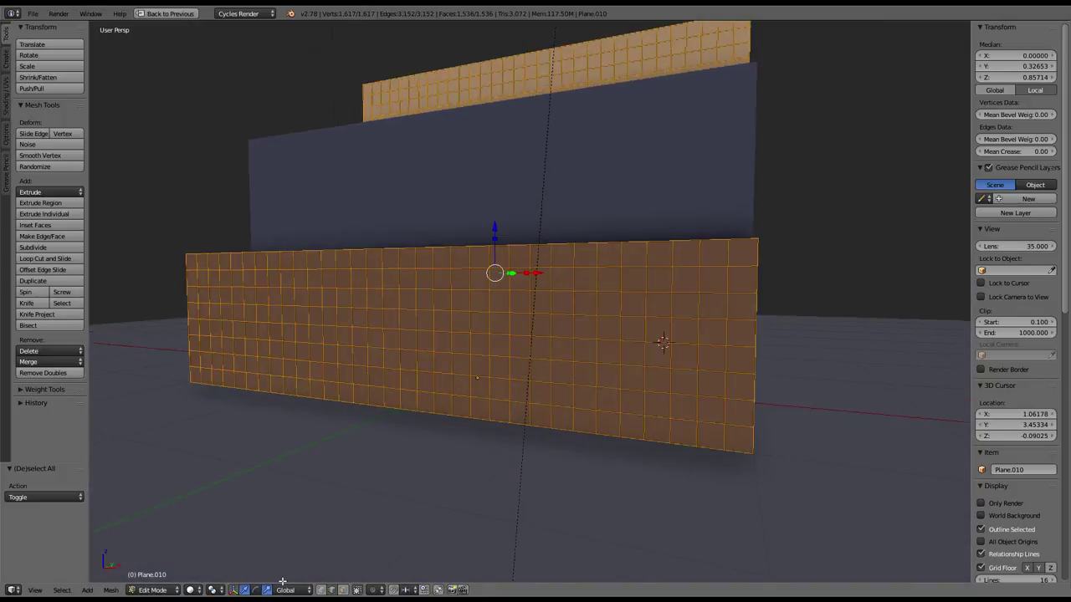
Step: In face select mode, pick five faces at the front wall's top-right corner
click(341, 590)
right_click(686, 253)
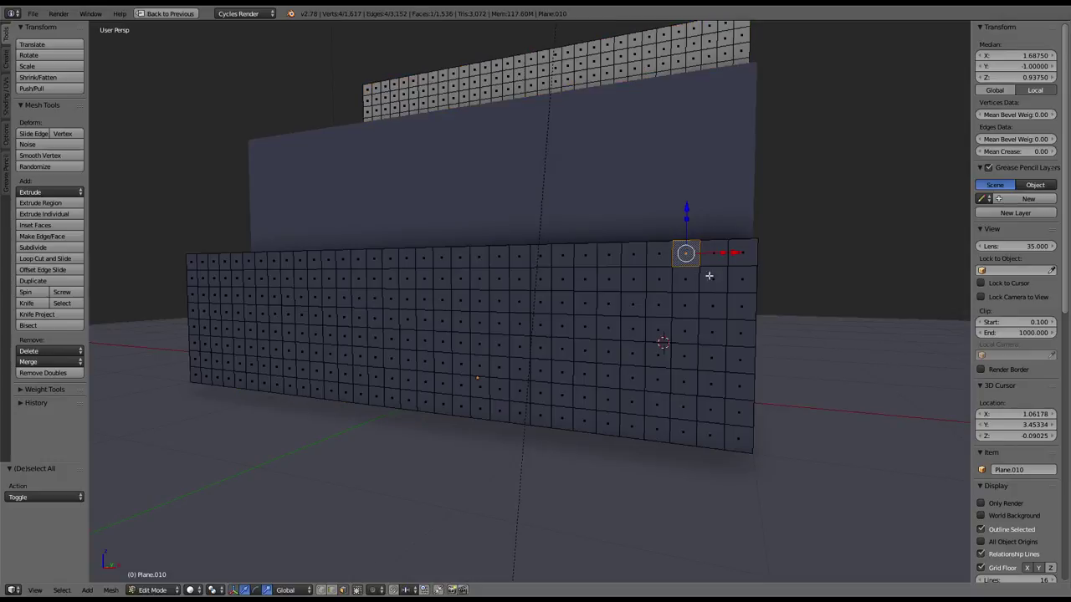
shift+right_click(713, 253)
shift+right_click(741, 293)
shift+right_click(713, 279)
shift+right_click(740, 253)
scroll(506, 242, down, 4)
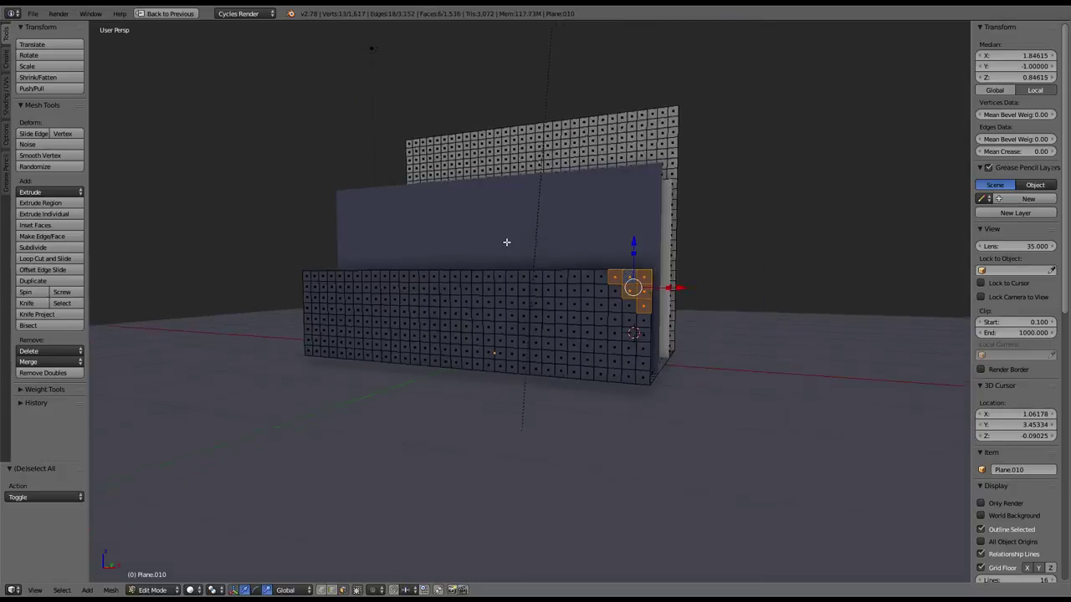
middle_drag(506, 241, 557, 242)
scroll(347, 275, up, 2)
scroll(172, 279, up, 2)
Step: Add six top-left corner faces, delete the selected vertices, and leave Edit Mode
shift+right_click(172, 276)
shift+right_click(174, 296)
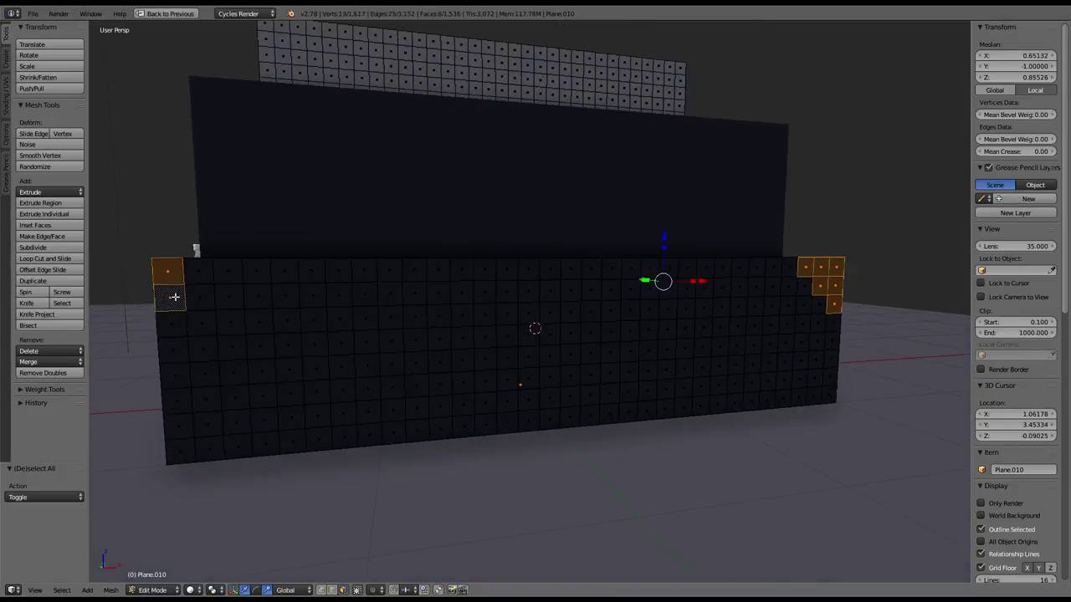
shift+right_click(172, 323)
shift+right_click(200, 297)
shift+right_click(198, 271)
shift+right_click(228, 271)
key(x)
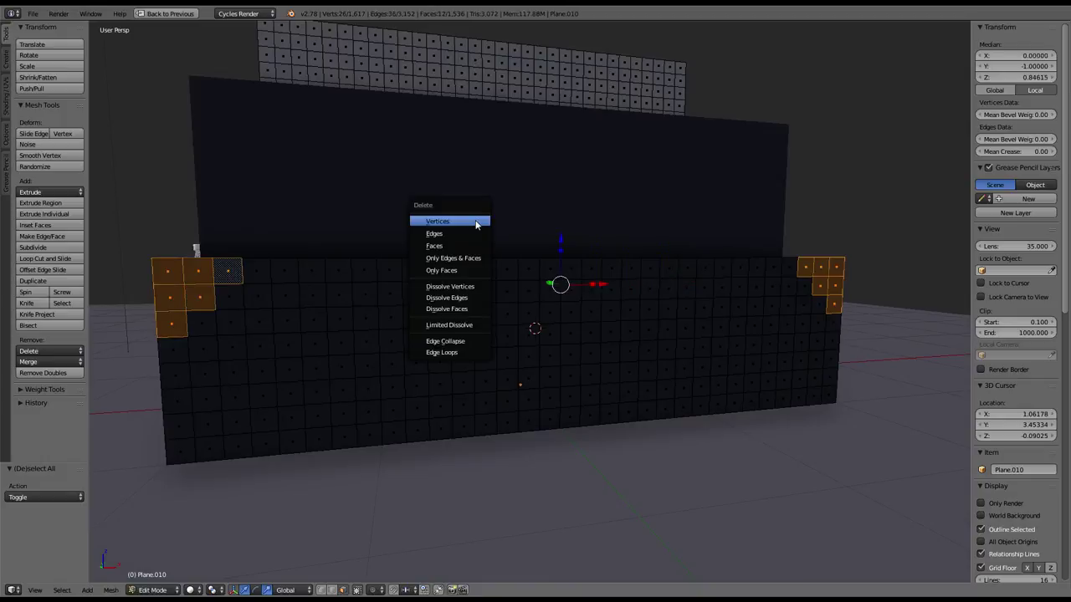
click(476, 224)
key(Tab)
Step: Edit the back wall Plane.011 and subdivide it with 4 cuts
right_click(443, 187)
key(Tab)
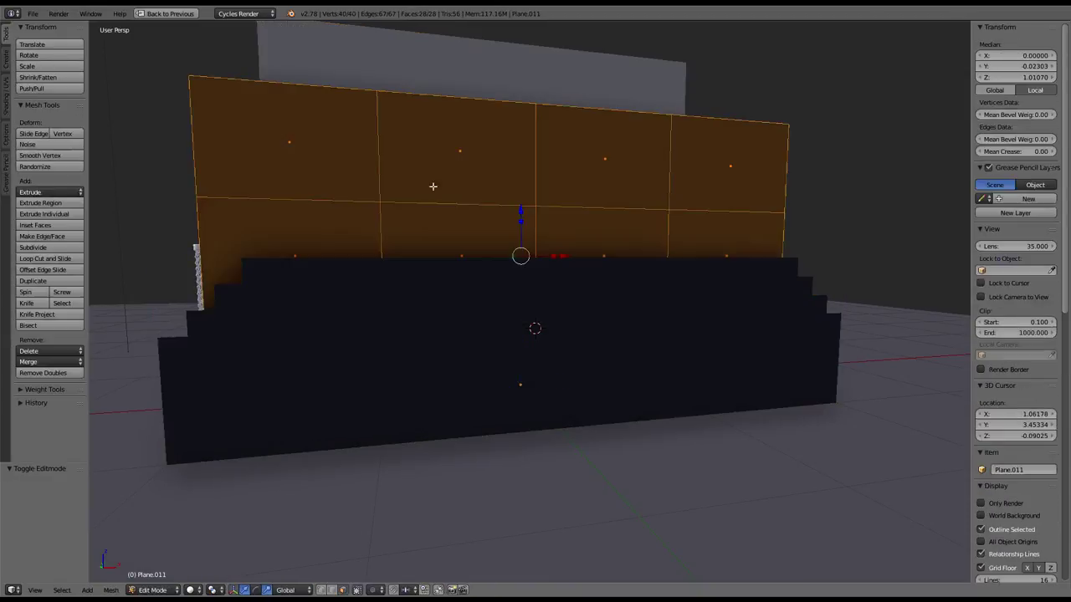
middle_drag(742, 210, 710, 239)
key(w)
click(652, 230)
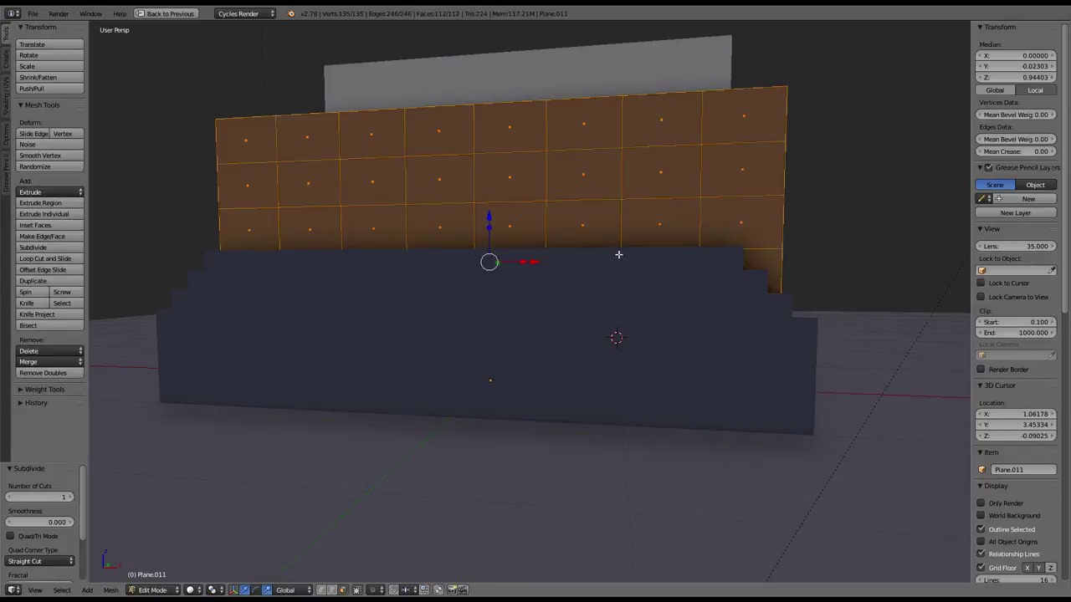
click(69, 497)
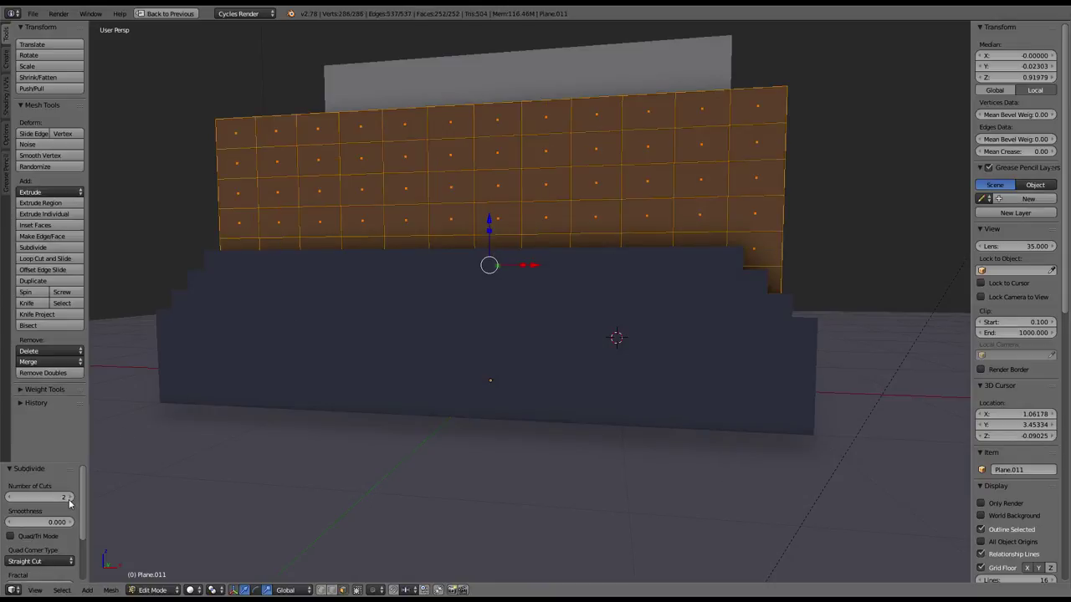
click(69, 499)
click(69, 499)
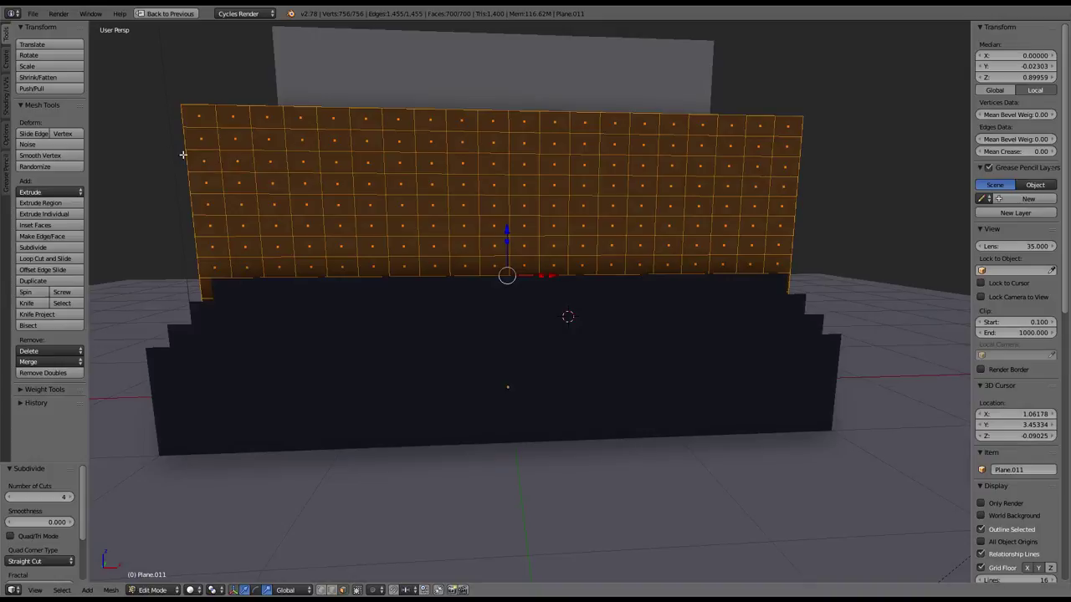
Step: Delete six top-left corner faces of the back wall, then undo the deletion
middle_drag(184, 153, 213, 171)
right_click(190, 149)
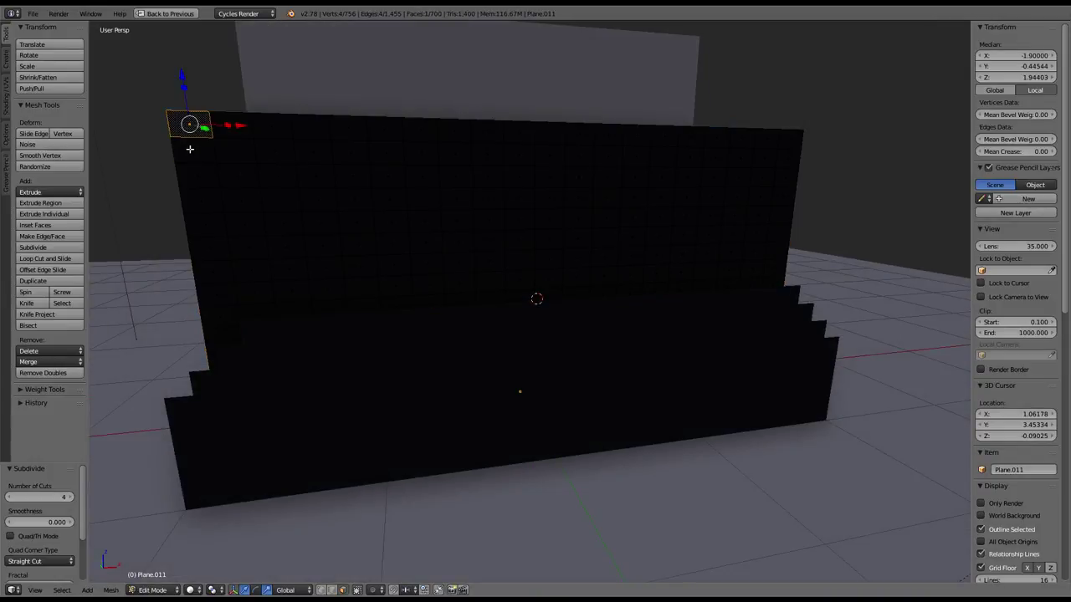
shift+right_click(193, 150)
shift+right_click(197, 174)
shift+right_click(235, 149)
shift+right_click(231, 126)
shift+right_click(271, 126)
key(x)
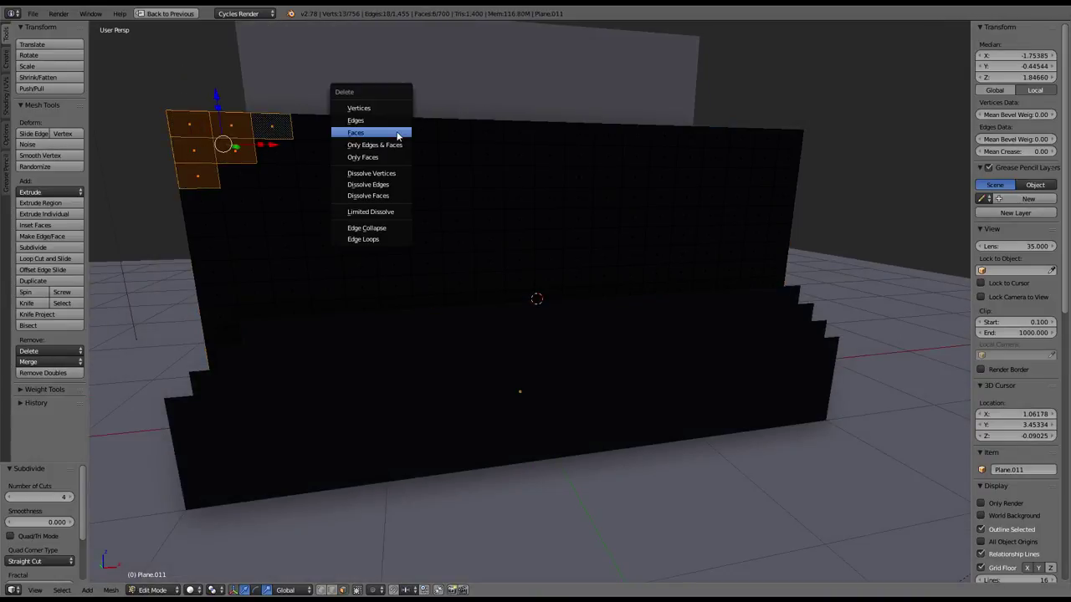
click(398, 136)
middle_drag(597, 131, 573, 110)
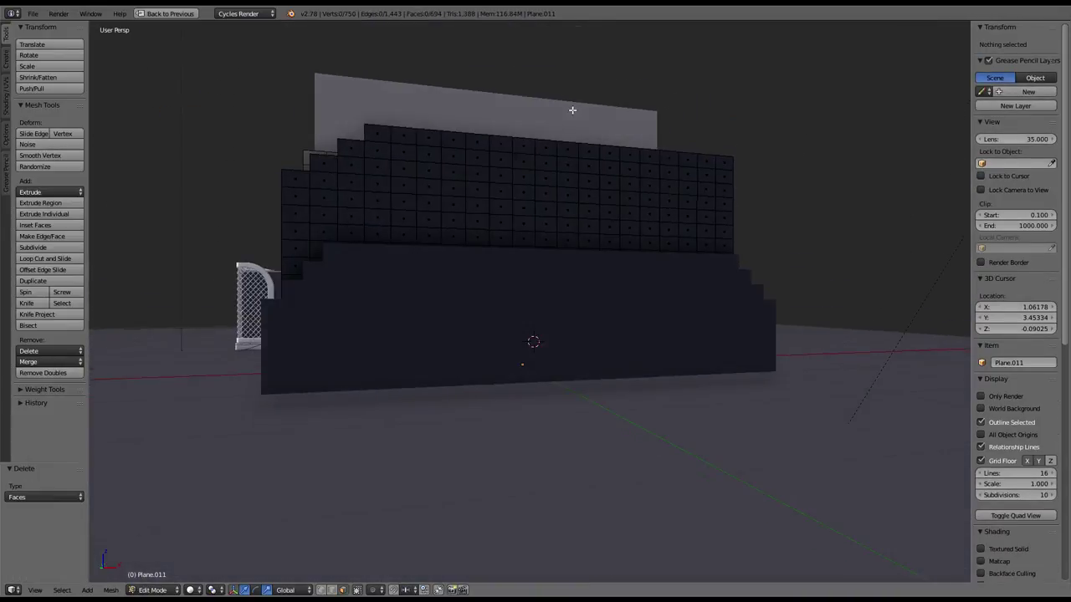
key(ctrl+z)
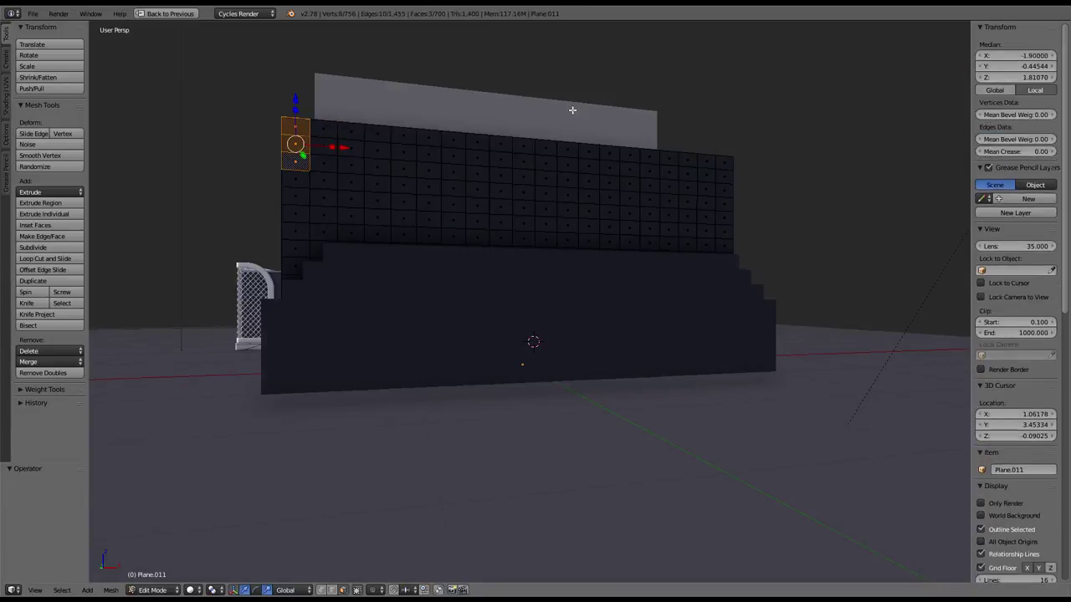
Step: Subdivide the whole back wall into a denser grid and delete two top-left corner faces
key(a)
mouse_move(572, 110)
middle_down()
mouse_move(604, 137)
mouse_move(531, 148)
middle_up()
key(w)
click(577, 137)
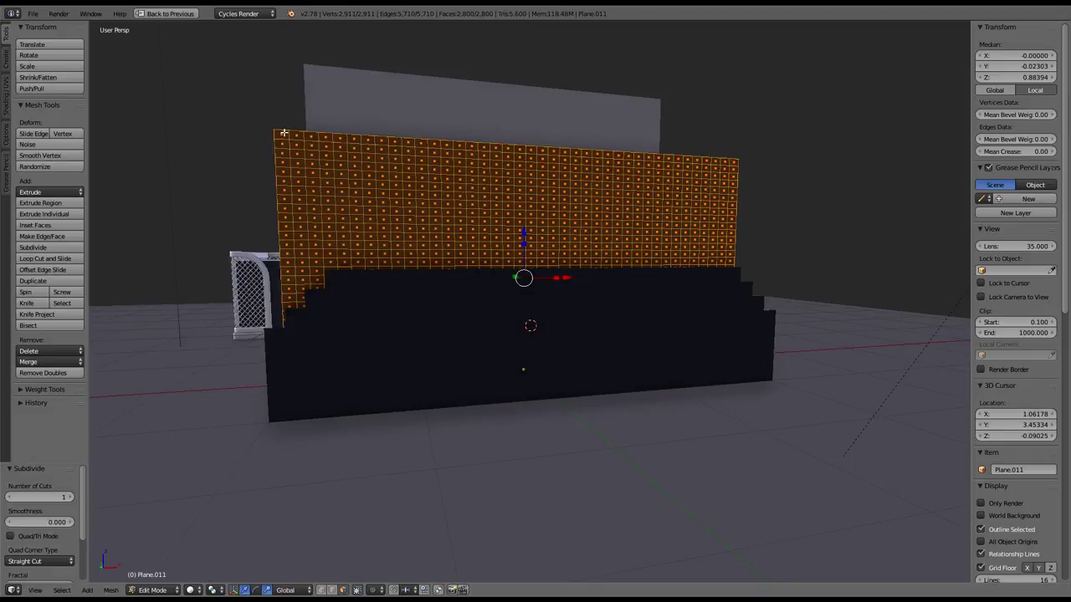
right_click(283, 133)
shift+right_click(300, 147)
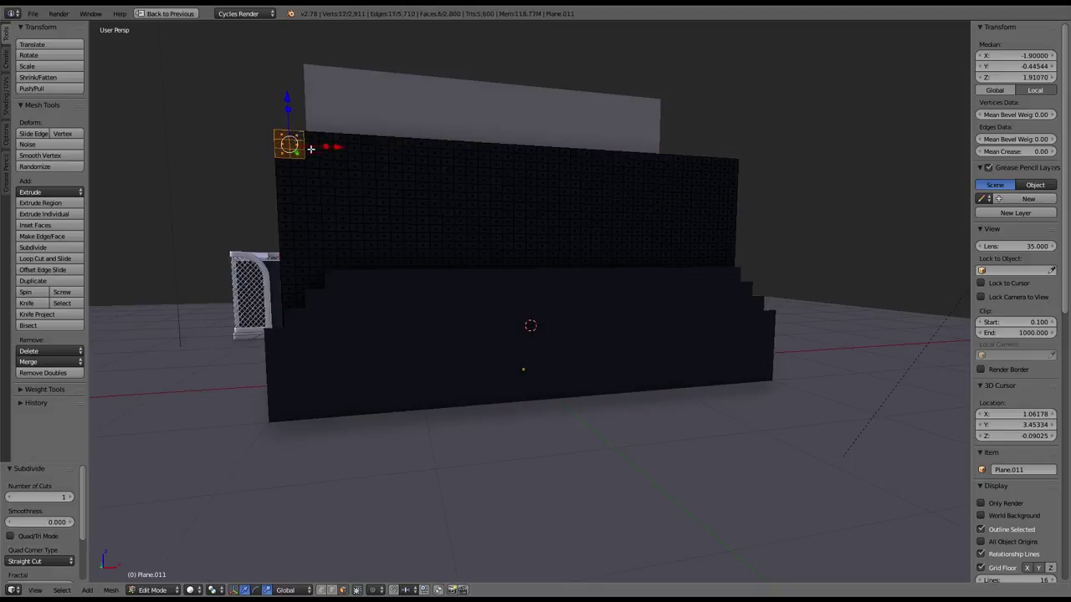
key(x)
click(589, 154)
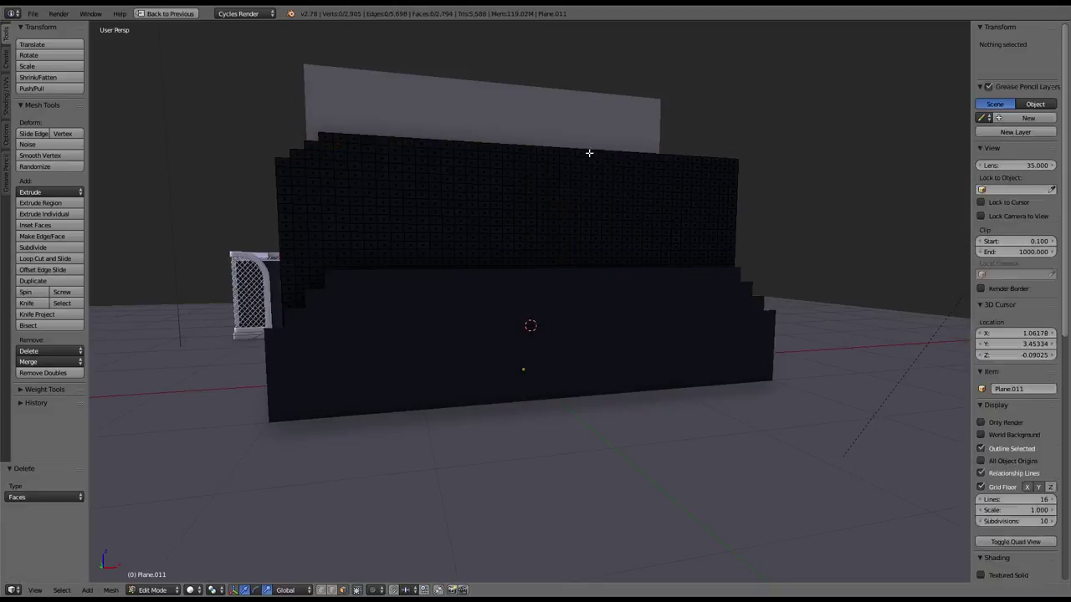
key(Tab)
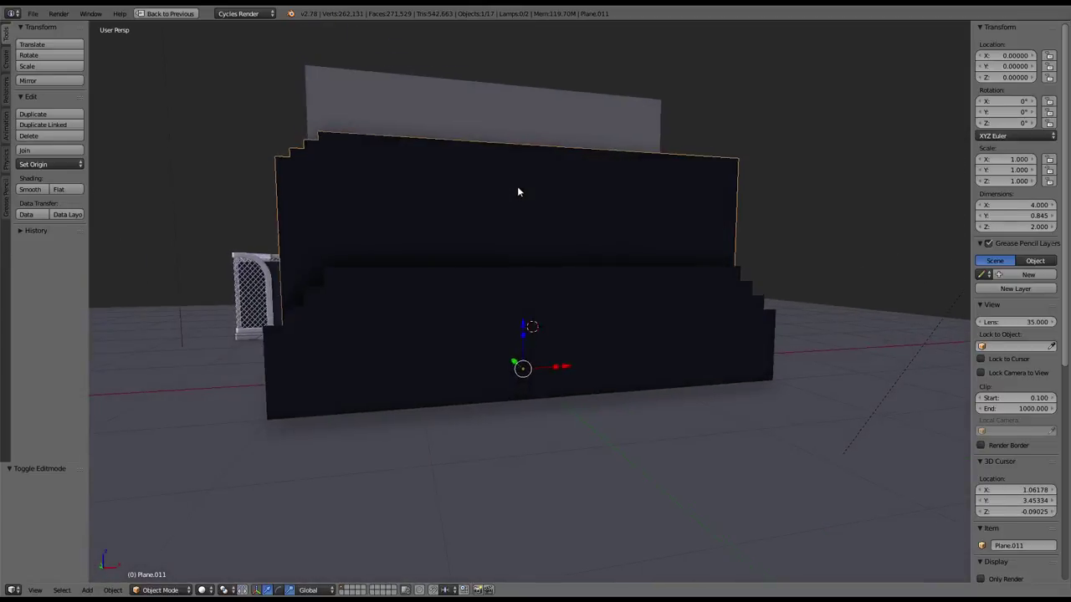
Step: Undo the corner deletions and subdivisions to restore the coarse wall mesh
key(Tab)
middle_drag(370, 318, 442, 276)
key(Tab)
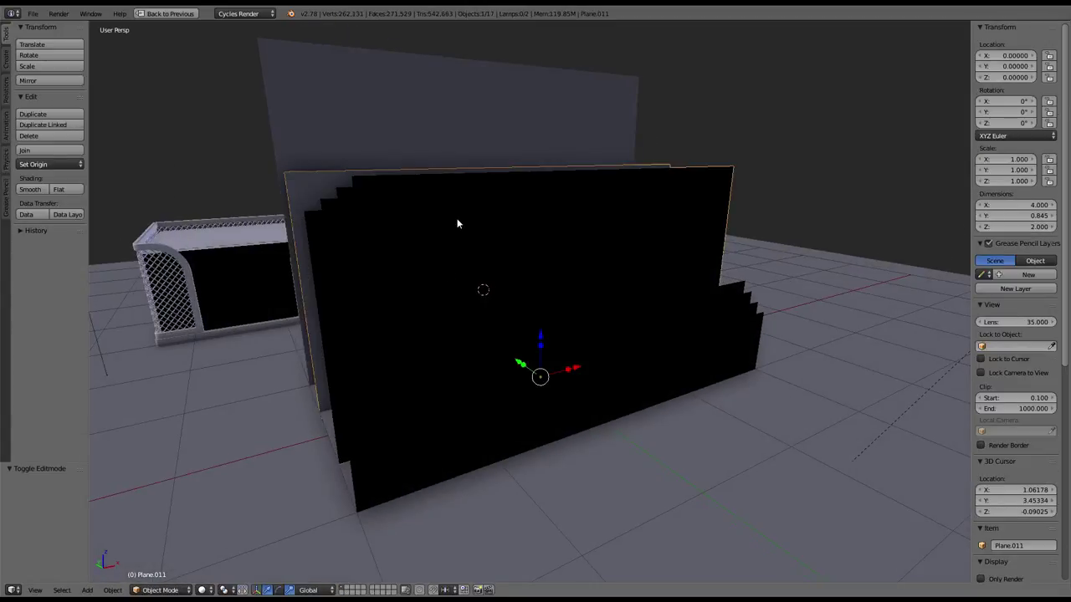
key(Tab)
key(ctrl+z)
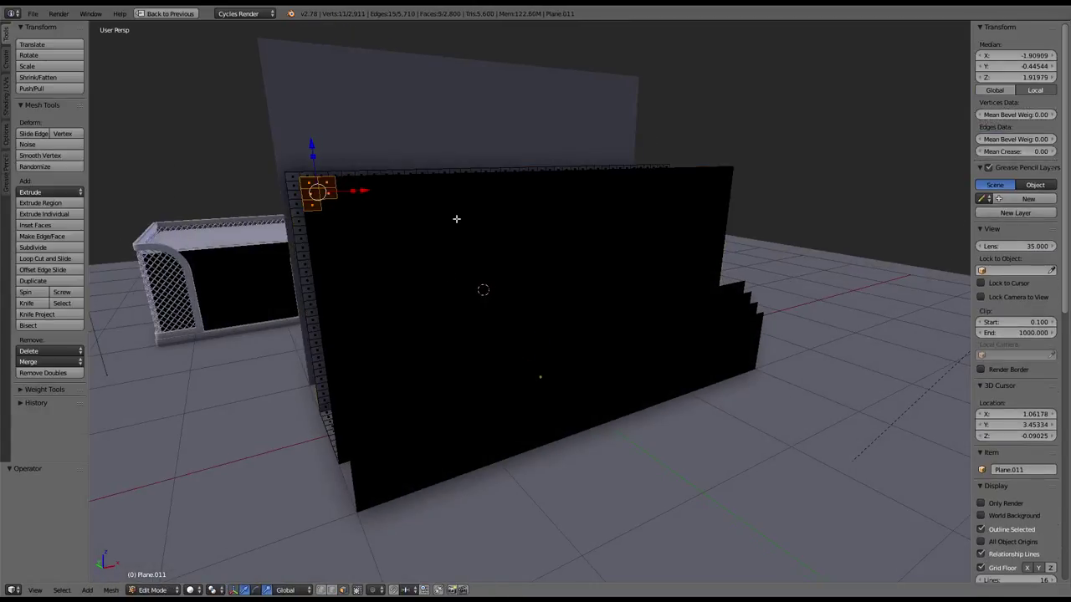
key(ctrl+z)
key(ctrl+z)
key(ctrl+z)
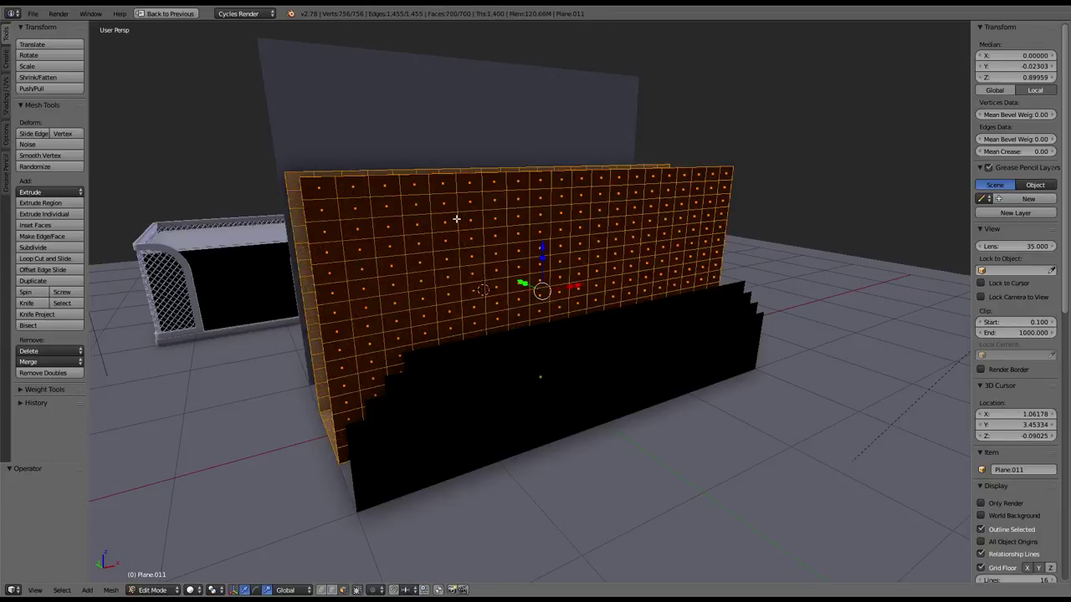
middle_drag(456, 218, 428, 272)
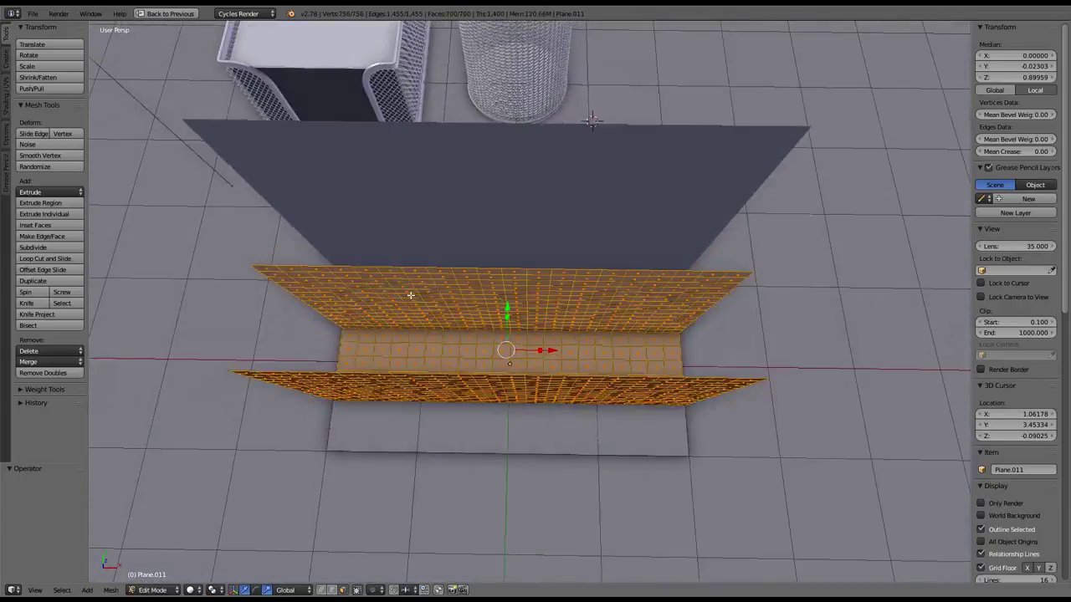
key(ctrl+z)
mouse_move(428, 272)
middle_down()
mouse_move(512, 209)
mouse_move(404, 229)
mouse_move(375, 220)
mouse_move(511, 176)
mouse_move(594, 187)
middle_up()
Step: In edge mode, select the upper side edges and delete their vertices to shorten both sides
key(a)
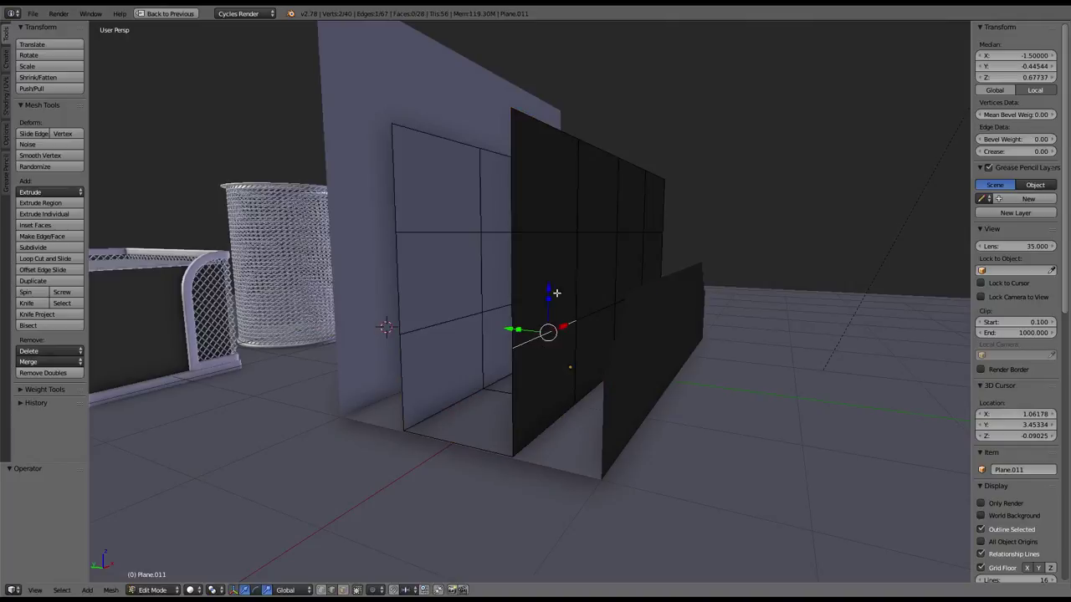
ctrl+alt+click(580, 256)
ctrl+alt+shift+click(576, 190)
right_click(433, 146)
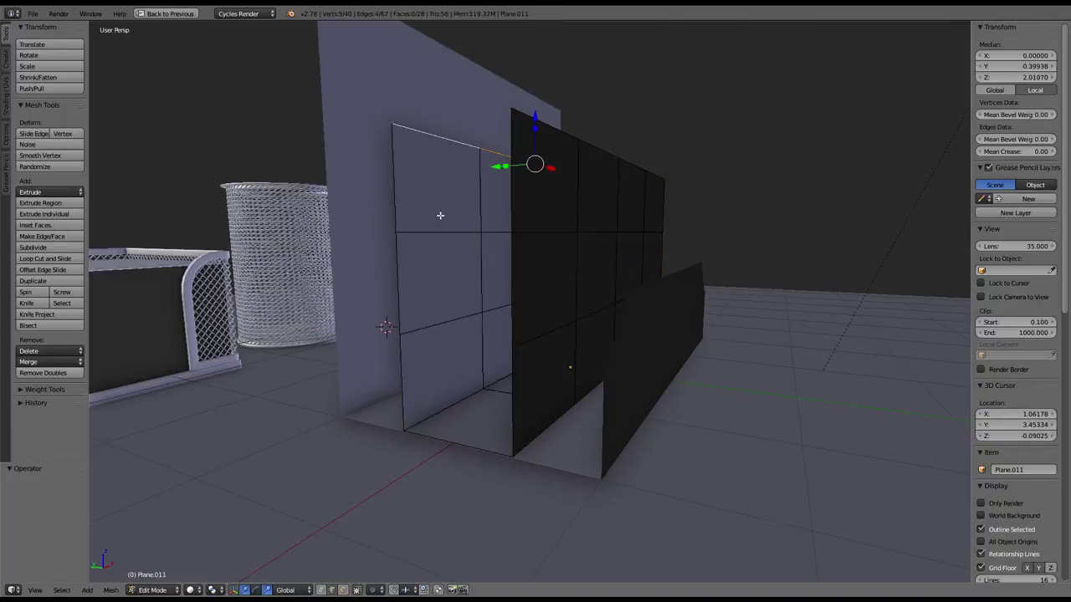
shift+right_click(442, 221)
shift+right_click(453, 305)
right_click(439, 225)
shift+right_click(452, 141)
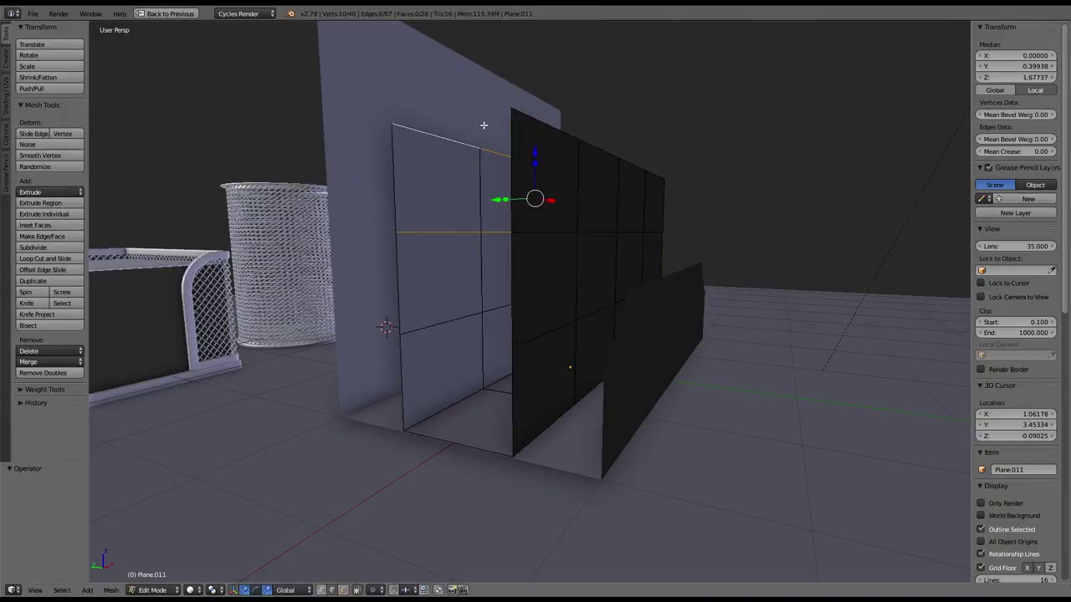
shift+right_click(569, 128)
key(x)
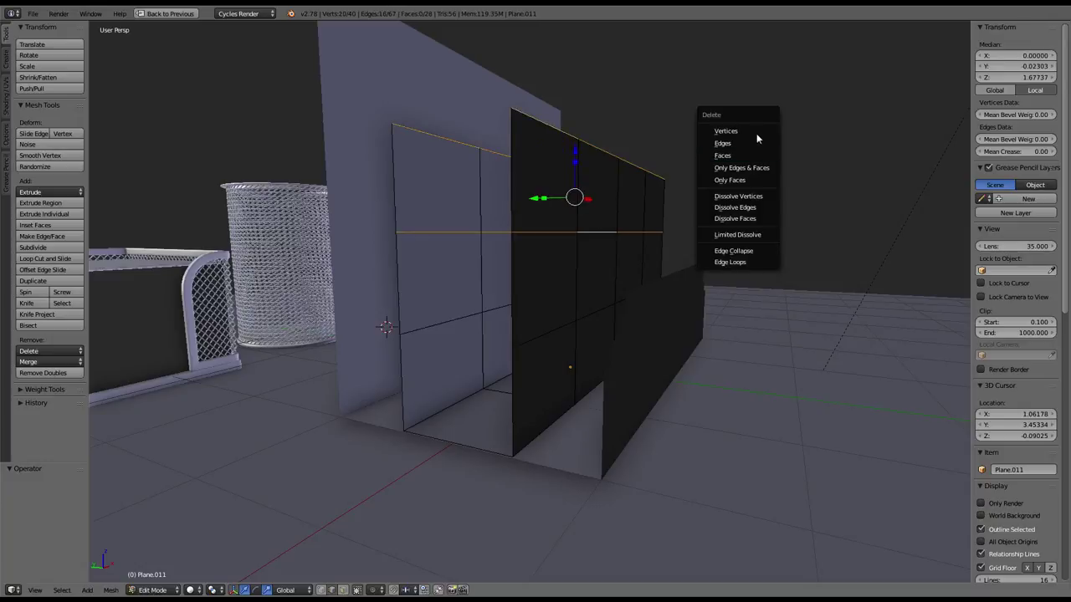
click(757, 129)
Step: Delete the black centre wall and select both long edges of the floor strip
alt+right_click(548, 341)
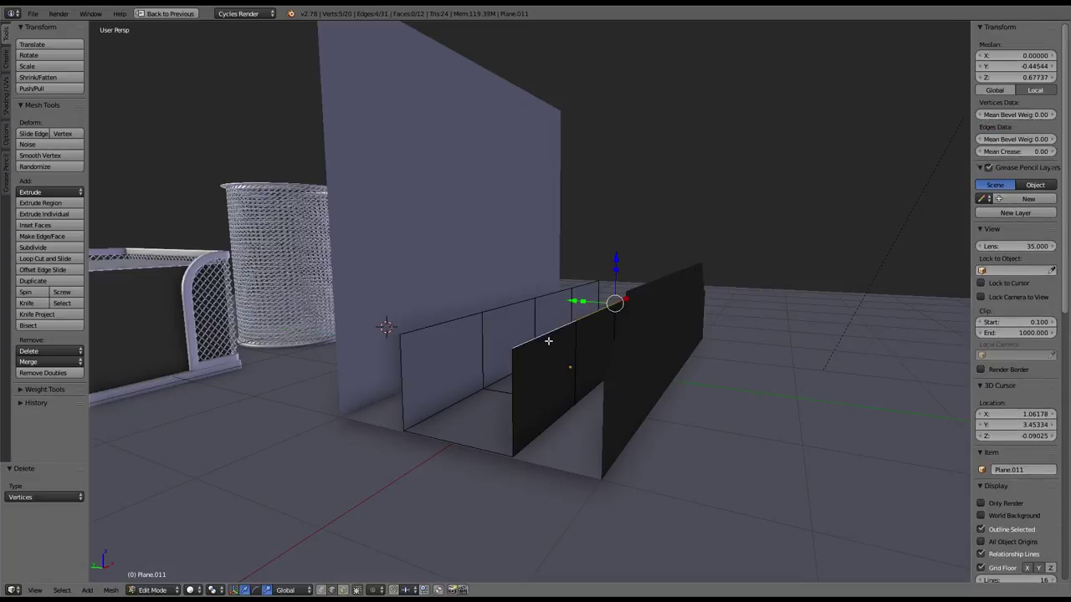
key(x)
click(552, 281)
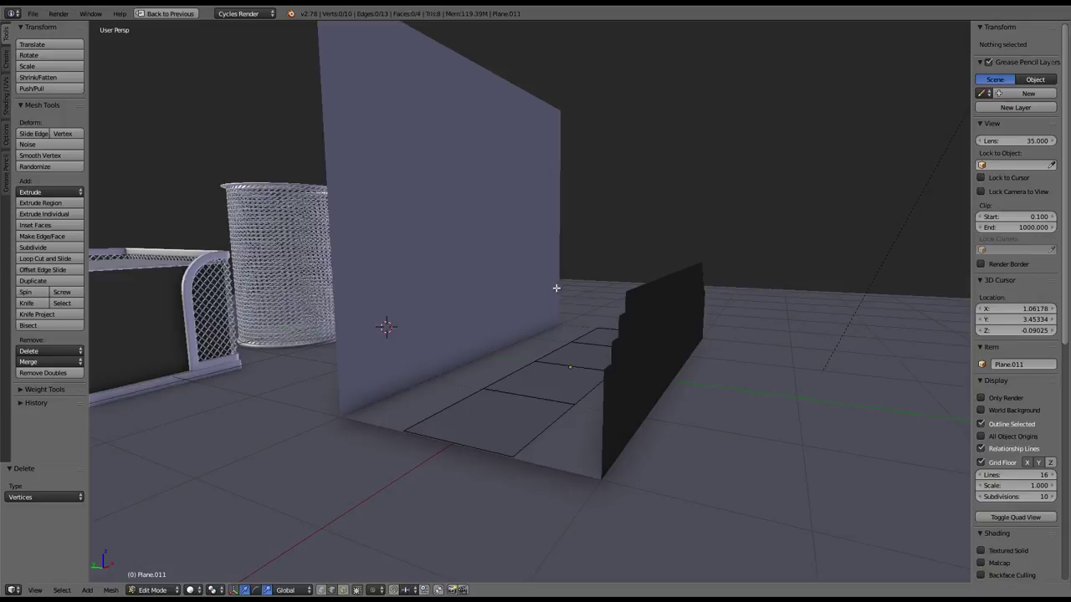
alt+right_click(455, 405)
alt+shift+right_click(533, 429)
Step: Extrude the floor edges and raise them 1 unit along Z, then another 1 unit
key(e)
right_click(578, 289)
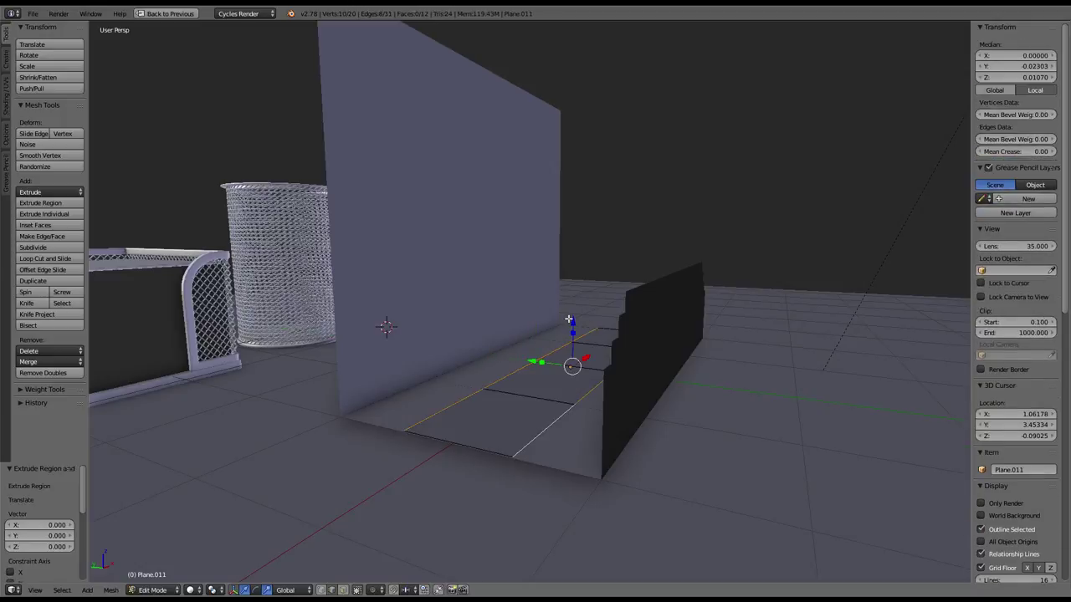
key(g)
key(z)
key(1)
key(Return)
mouse_move(566, 246)
middle_down()
mouse_move(586, 232)
mouse_move(477, 161)
mouse_move(707, 182)
middle_up()
key(g)
key(z)
key(1)
key(Return)
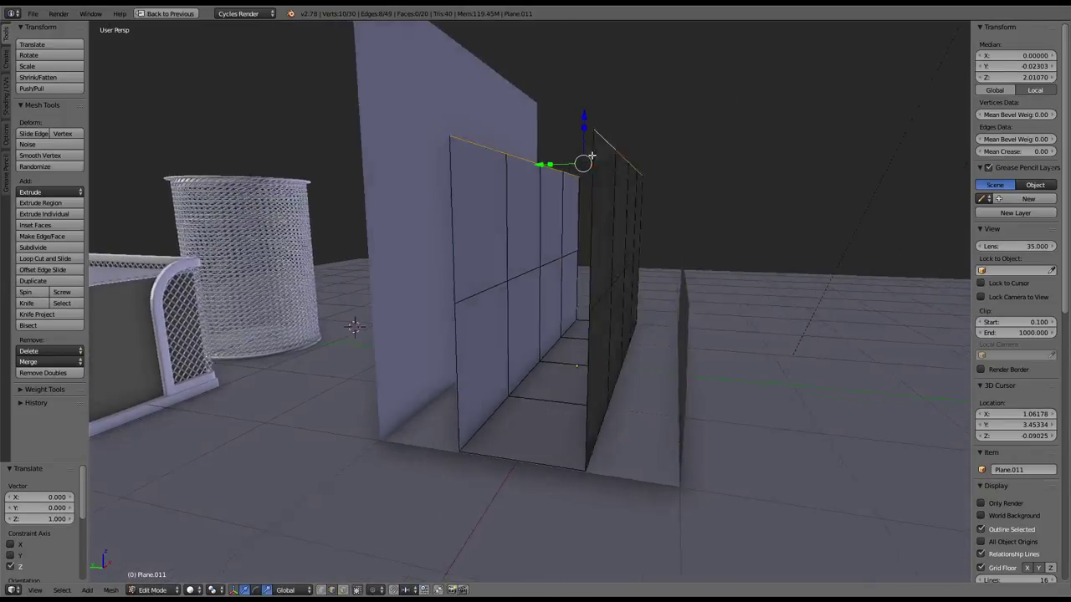
Step: Select the whole mesh and subdivide it with 6 cuts
key(a)
key(a)
key(w)
click(707, 182)
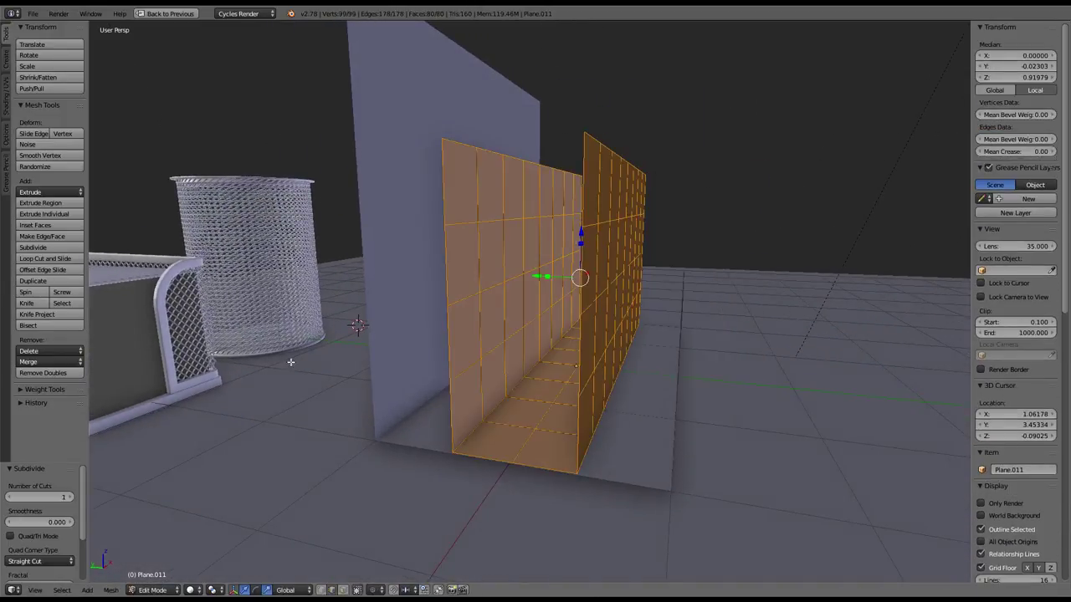
click(75, 500)
click(76, 501)
click(76, 501)
click(75, 500)
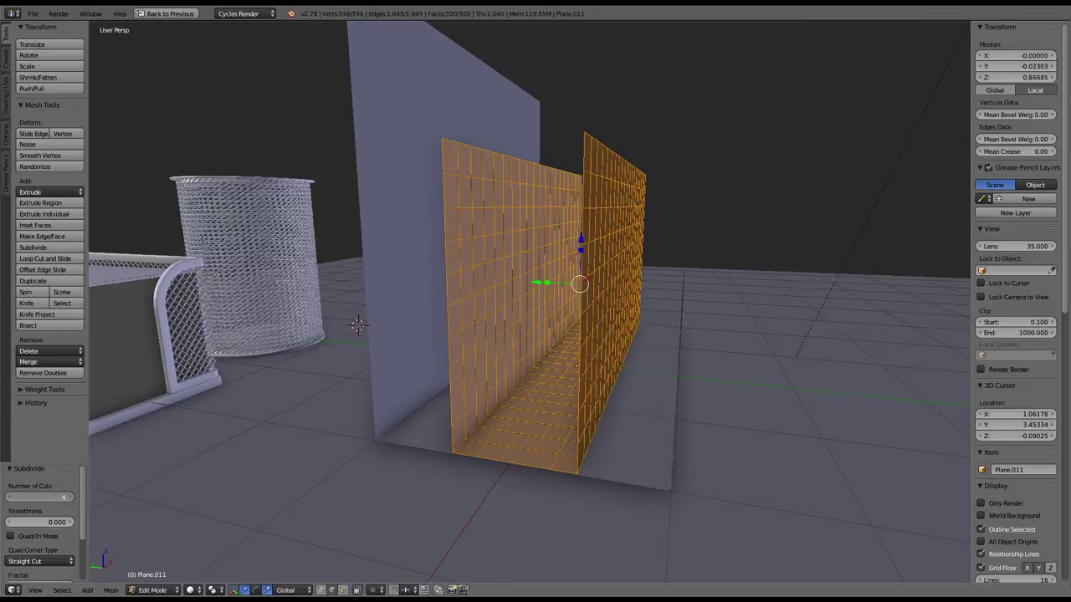
middle_drag(539, 267, 107, 488)
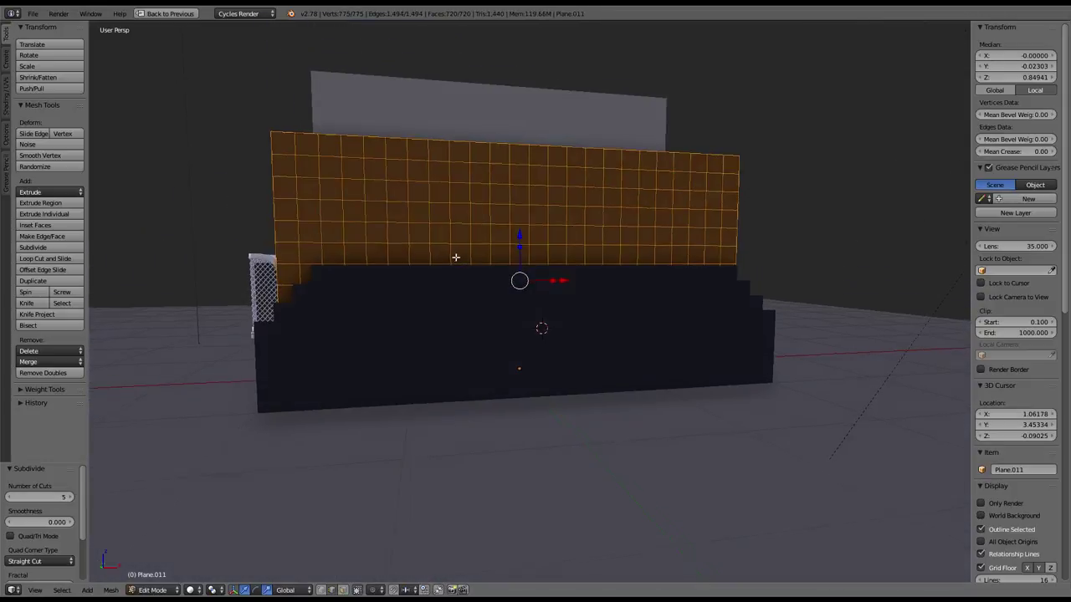
click(70, 497)
middle_drag(358, 256, 376, 277)
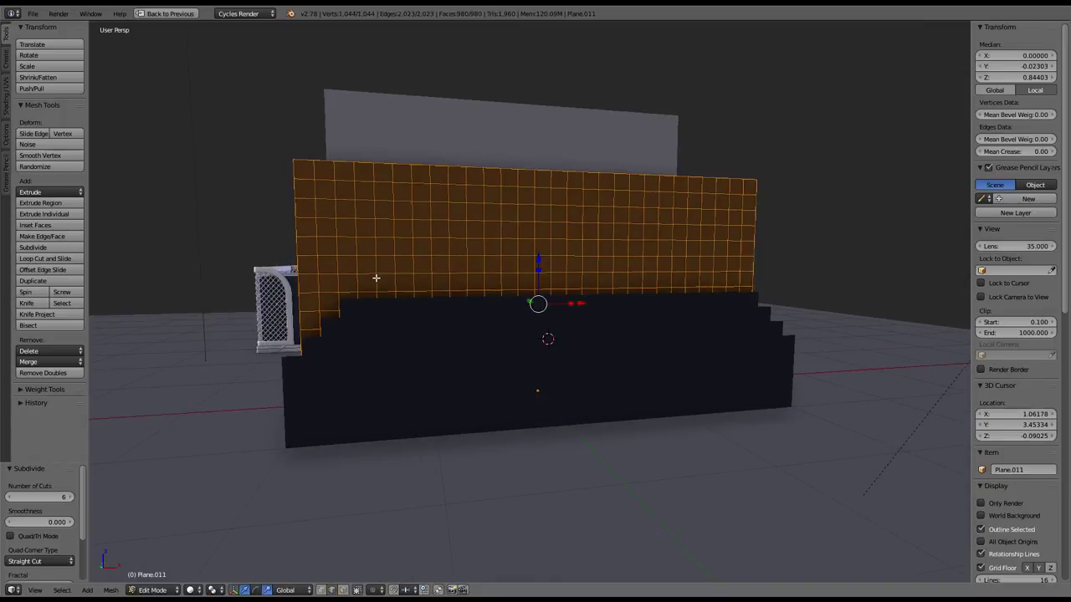
Step: In face mode, delete five top-left corner faces using Faces rather than Vertices
click(343, 589)
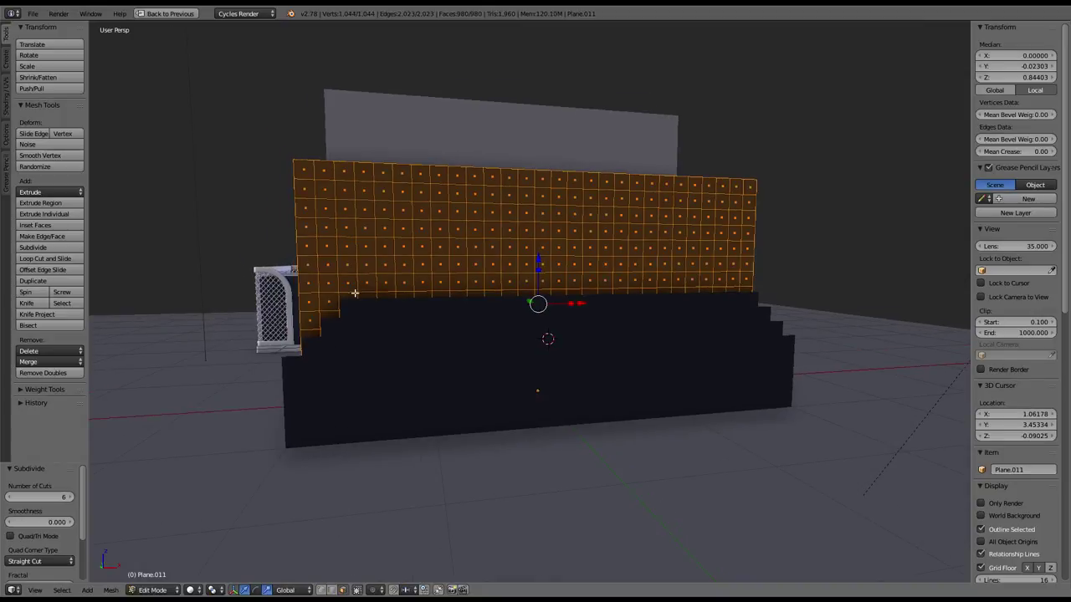
right_click(304, 176)
shift+right_click(324, 179)
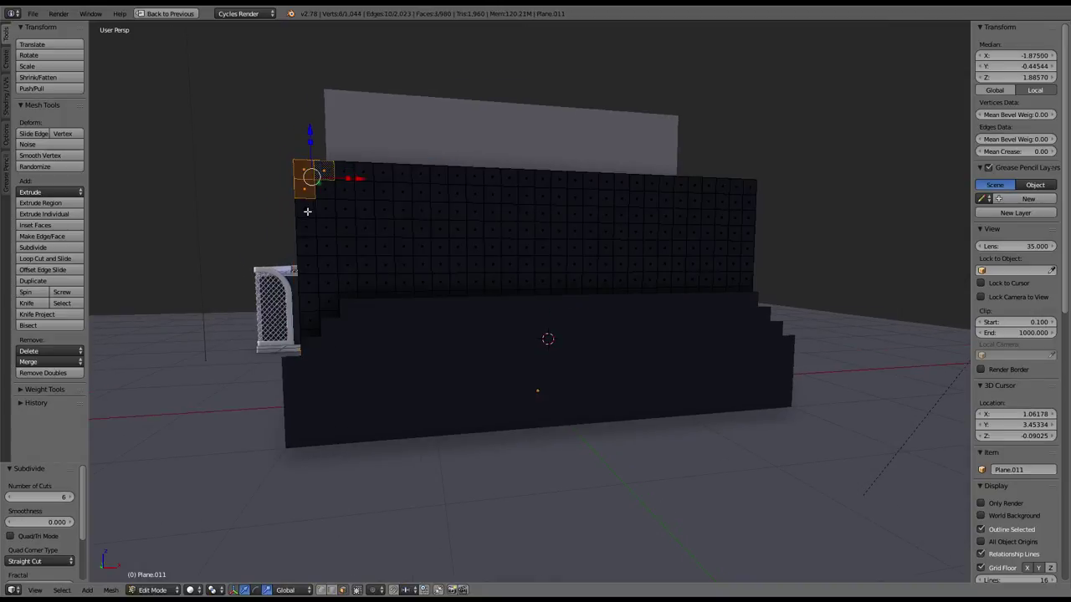
shift+right_click(307, 209)
shift+right_click(324, 188)
shift+right_click(343, 170)
key(x)
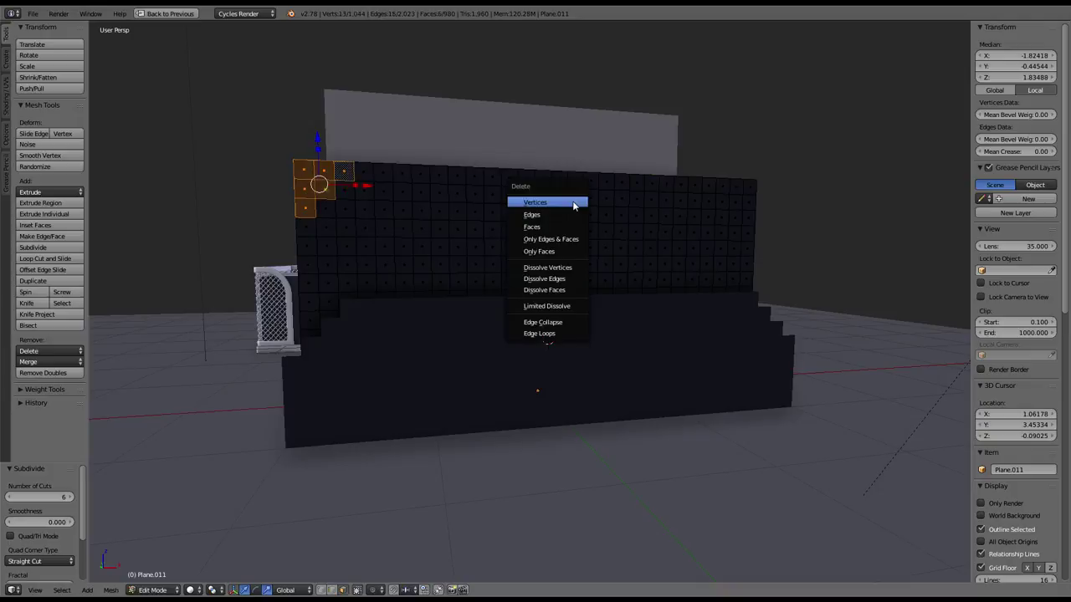
click(574, 202)
key(ctrl+z)
key(x)
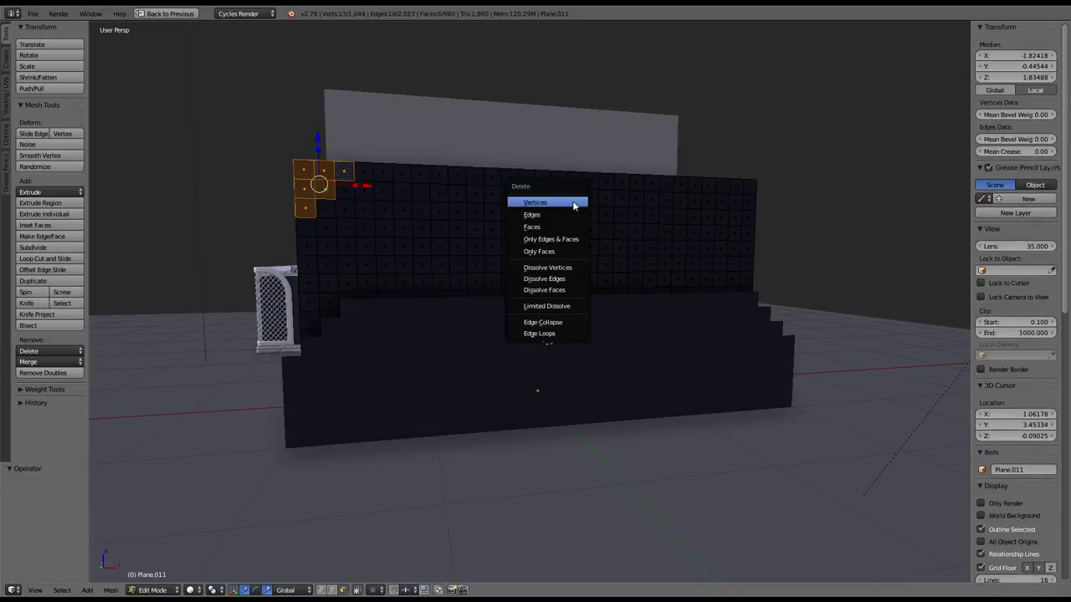
click(546, 224)
Step: Delete five faces at the panel's top-right corner
middle_drag(760, 202, 731, 174)
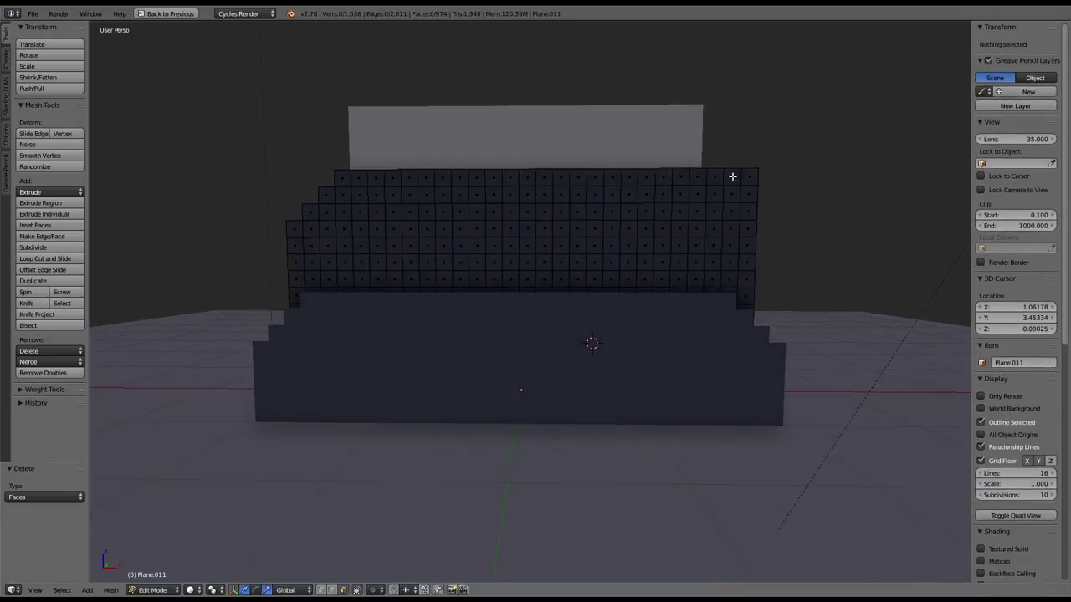
right_click(731, 175)
shift+right_click(719, 178)
shift+right_click(749, 194)
shift+right_click(742, 194)
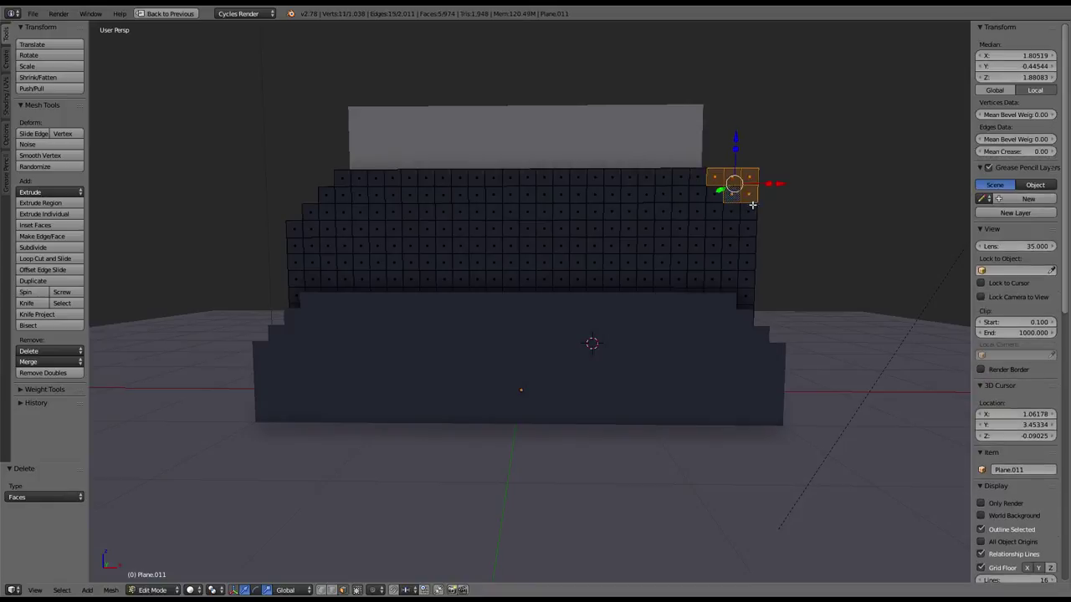
shift+right_click(748, 209)
key(x)
click(728, 205)
Step: Delete four more top-right corner faces to deepen the stepped notch
middle_drag(729, 204, 720, 201)
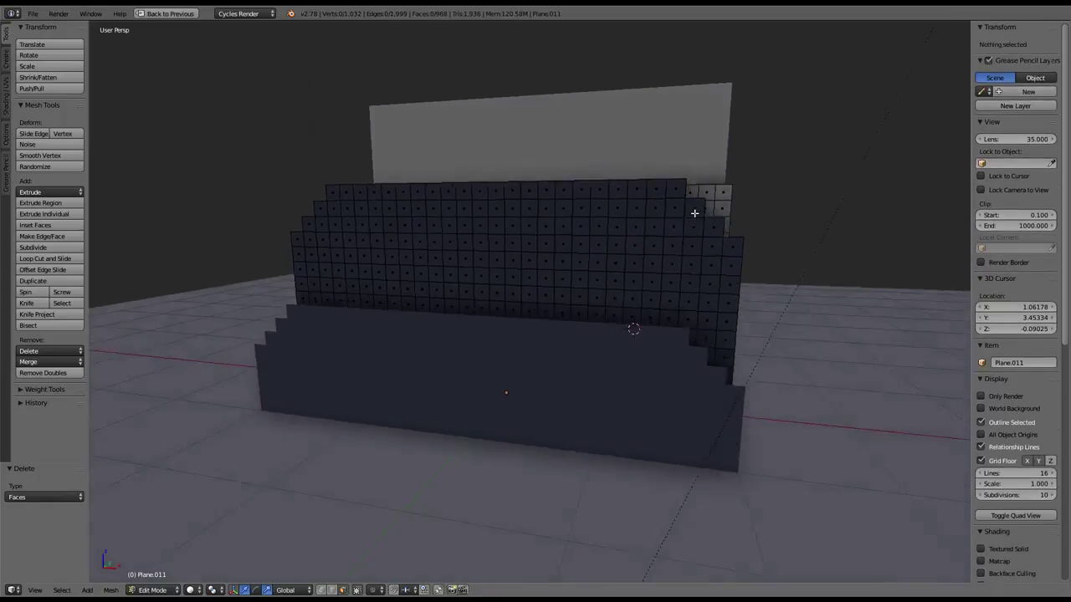
right_click(716, 206)
shift+right_click(721, 218)
shift+right_click(697, 202)
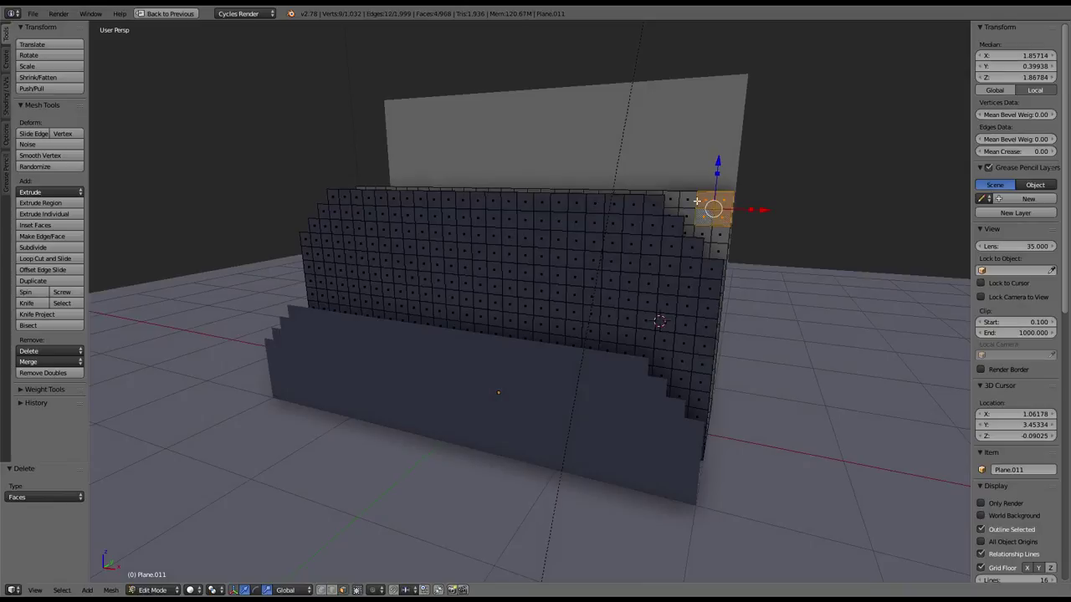
shift+right_click(687, 198)
key(x)
click(808, 200)
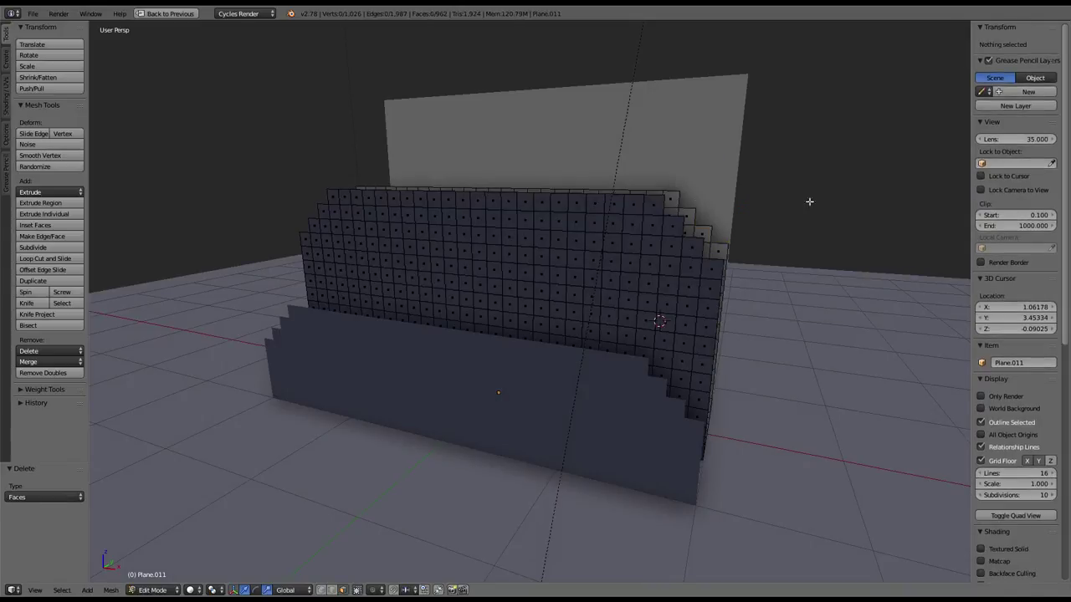
Step: Select six more top-left corner faces and bring up the delete options
middle_drag(808, 201, 376, 182)
right_click(347, 187)
shift+right_click(358, 186)
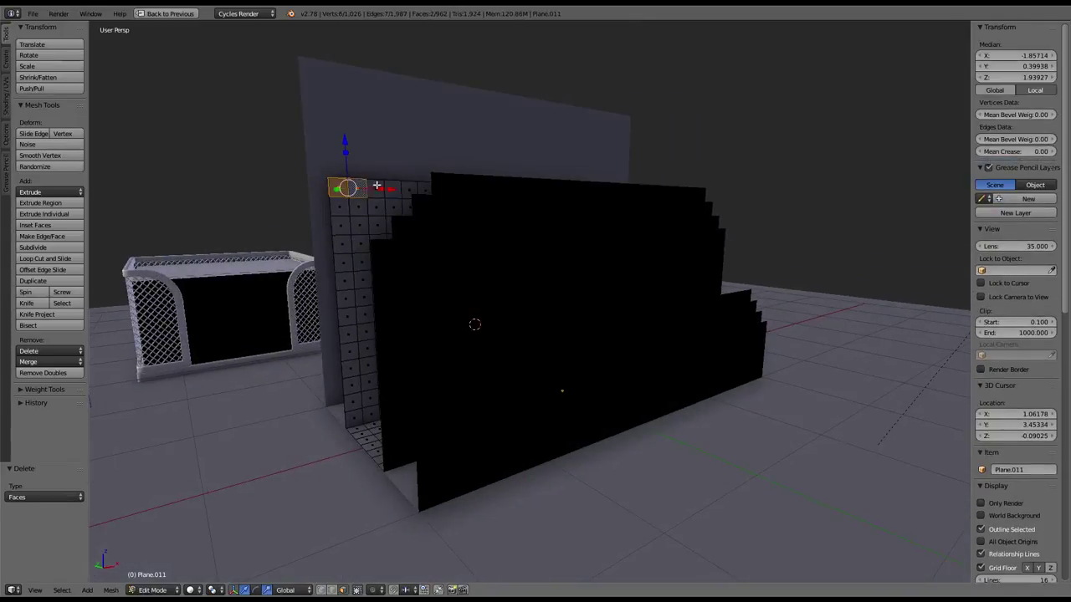
shift+right_click(375, 186)
shift+right_click(358, 205)
shift+right_click(339, 205)
shift+right_click(340, 224)
key(x)
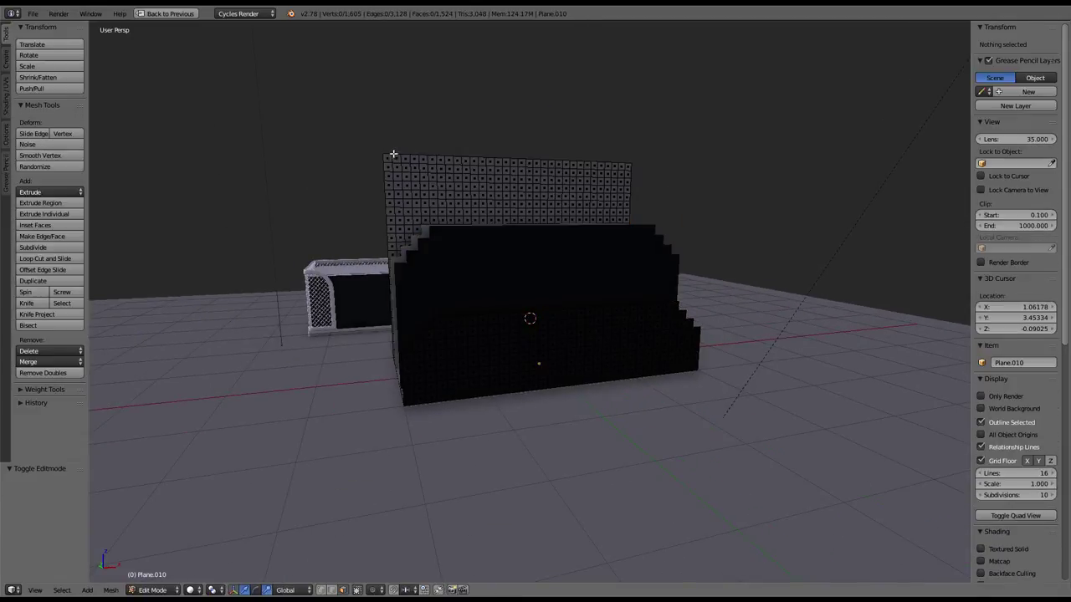
Step: Delete the top-left corner faces of the second grid panel, Plane.010
right_click(389, 159)
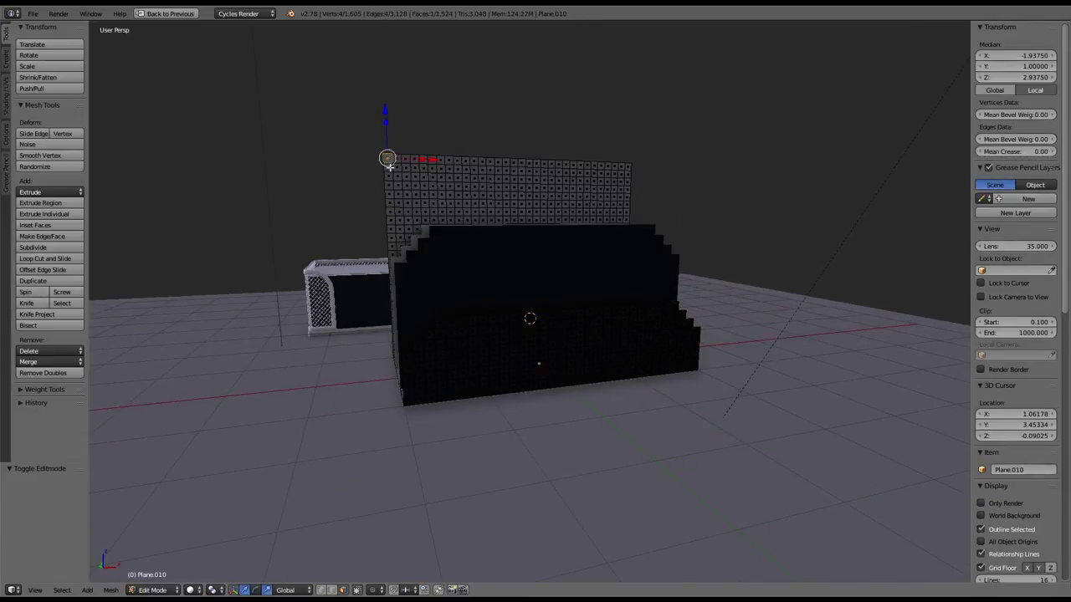
shift+right_click(394, 163)
shift+right_click(390, 171)
shift+right_click(395, 159)
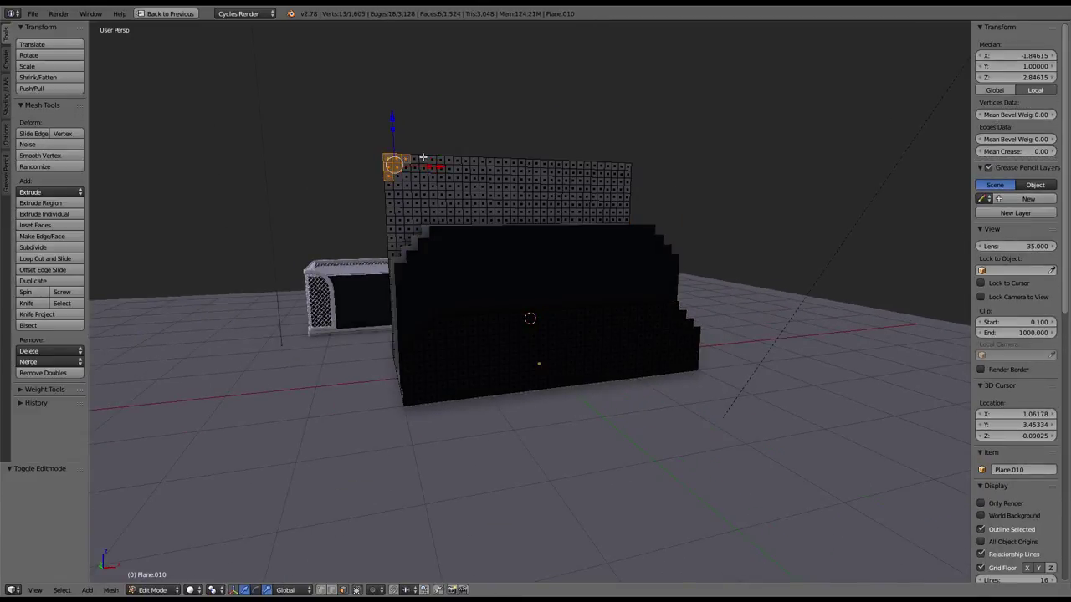
key(x)
click(601, 149)
Step: Delete the top-right corner faces of the same panel
middle_drag(601, 149, 654, 161)
right_click(654, 162)
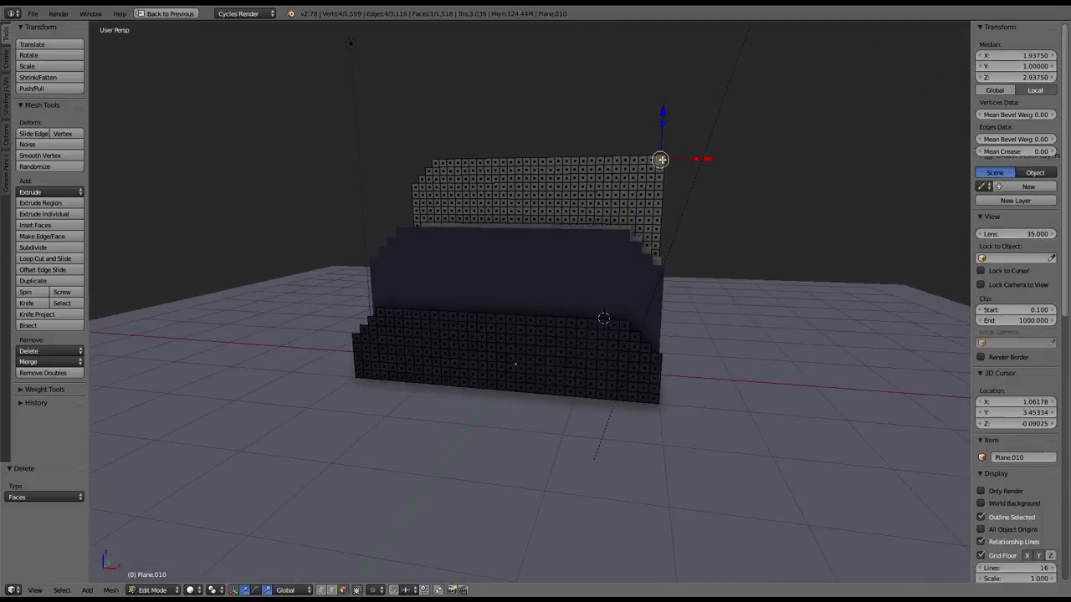
shift+right_click(649, 161)
shift+right_click(651, 170)
shift+right_click(657, 177)
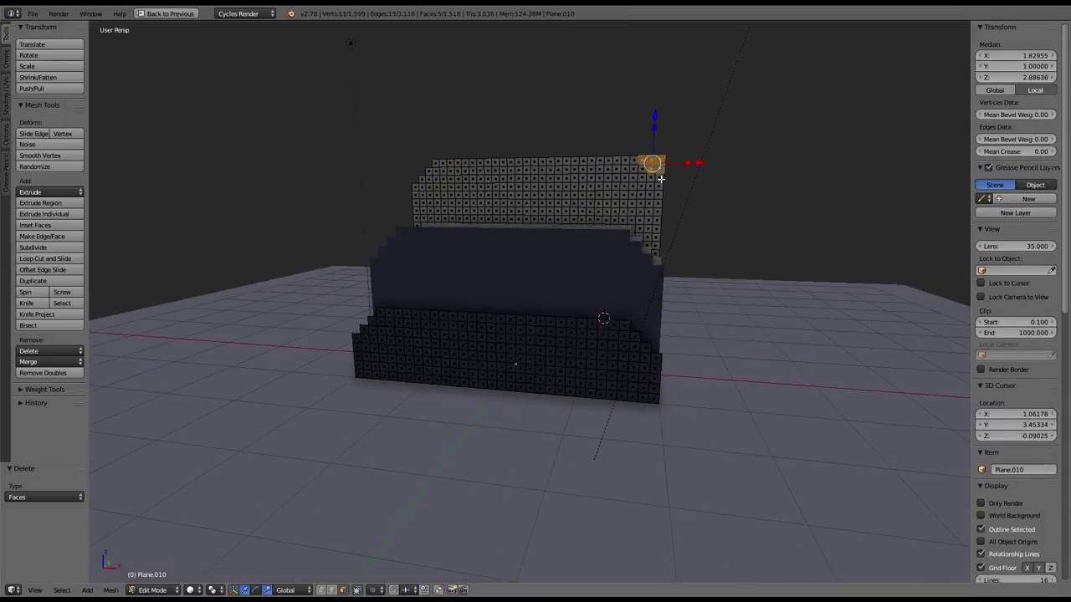
key(x)
click(701, 168)
Step: Select the stair-step faces along both the left and right front edges
mouse_move(700, 167)
middle_down()
mouse_move(637, 185)
mouse_move(602, 220)
mouse_move(636, 220)
mouse_move(588, 212)
mouse_move(459, 234)
mouse_move(463, 218)
middle_up()
key(Tab)
key(Tab)
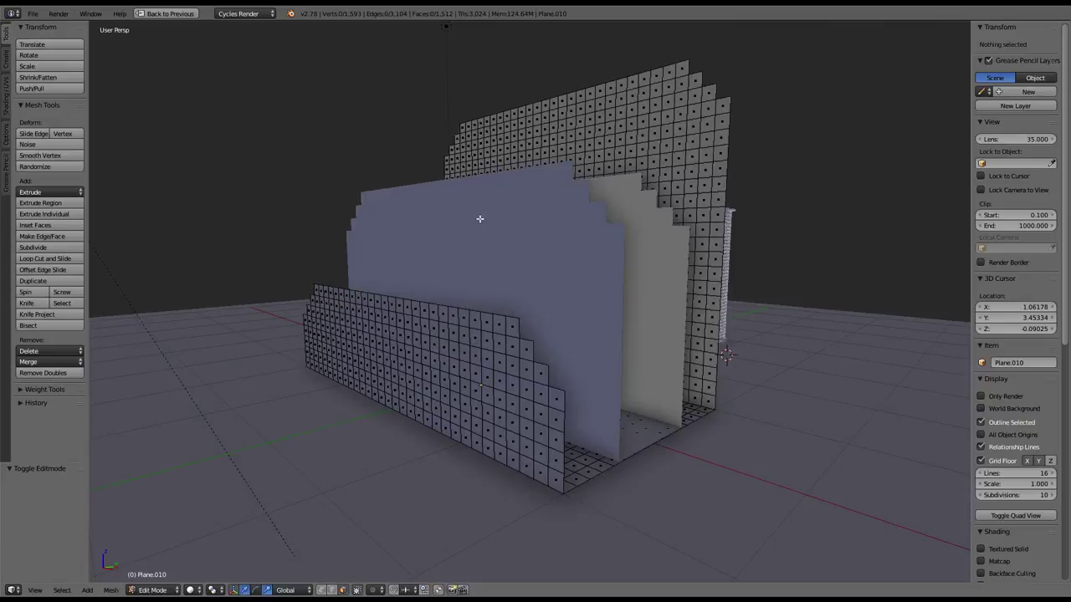
middle_drag(479, 218, 495, 219)
middle_drag(590, 306, 616, 283)
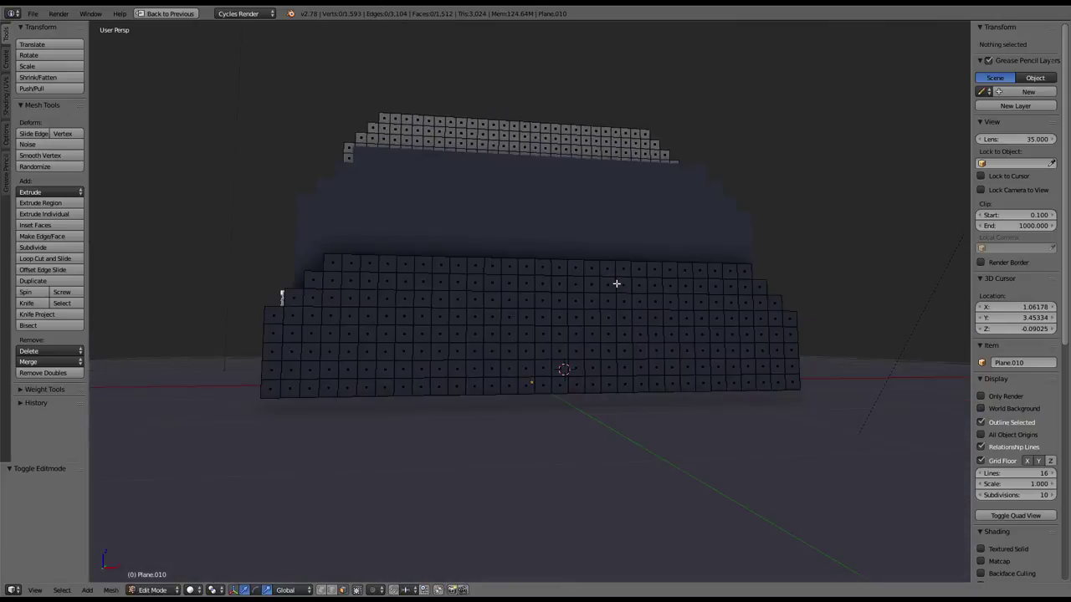
right_click(276, 315)
shift+right_click(295, 297)
shift+right_click(314, 280)
shift+right_click(332, 262)
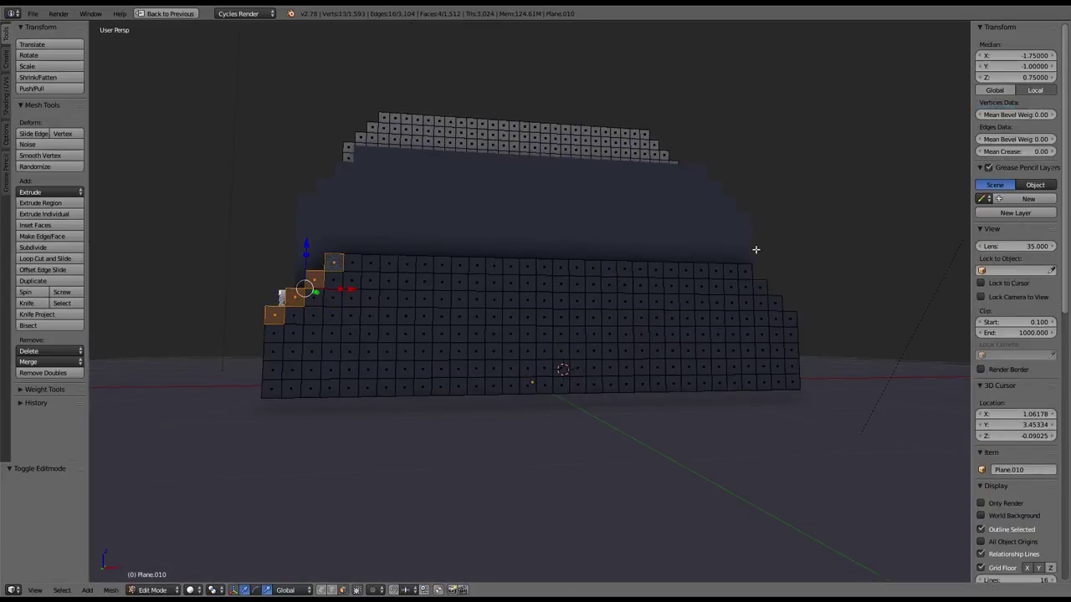
shift+right_click(744, 272)
shift+right_click(759, 287)
shift+right_click(775, 303)
Step: Triangulate the step faces, compare the Fixed and Shortest Diagonal quad methods, then undo
shift+right_click(790, 319)
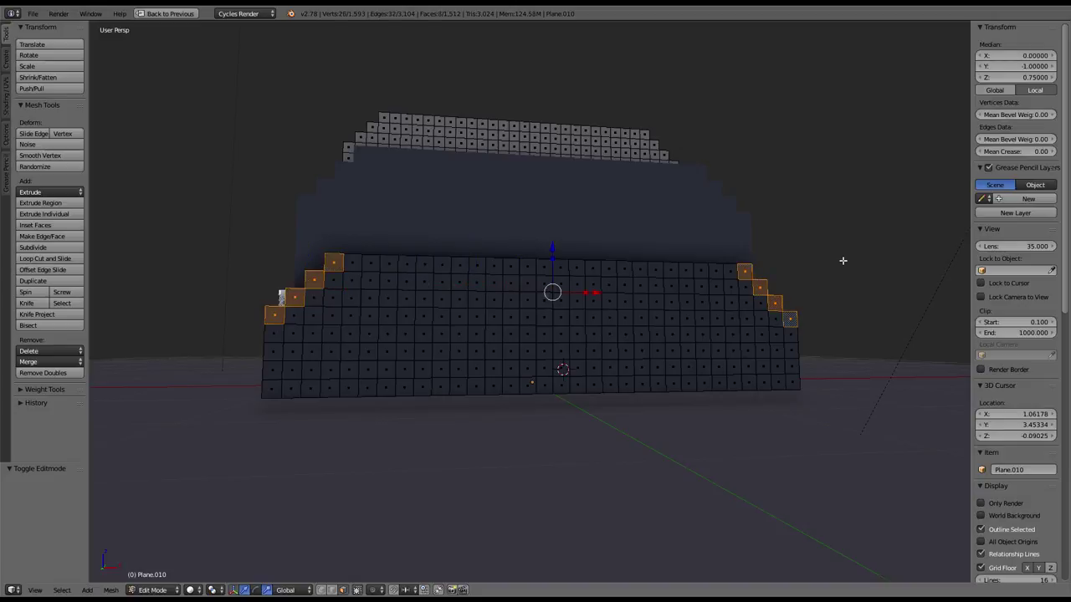
middle_drag(843, 260, 788, 254)
key(ctrl+t)
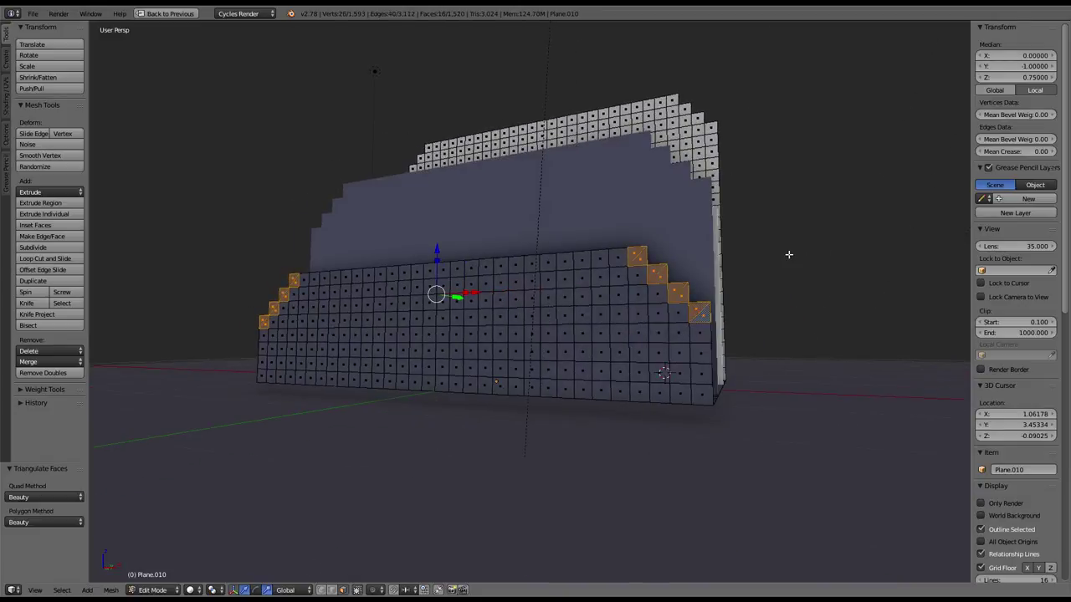
click(57, 496)
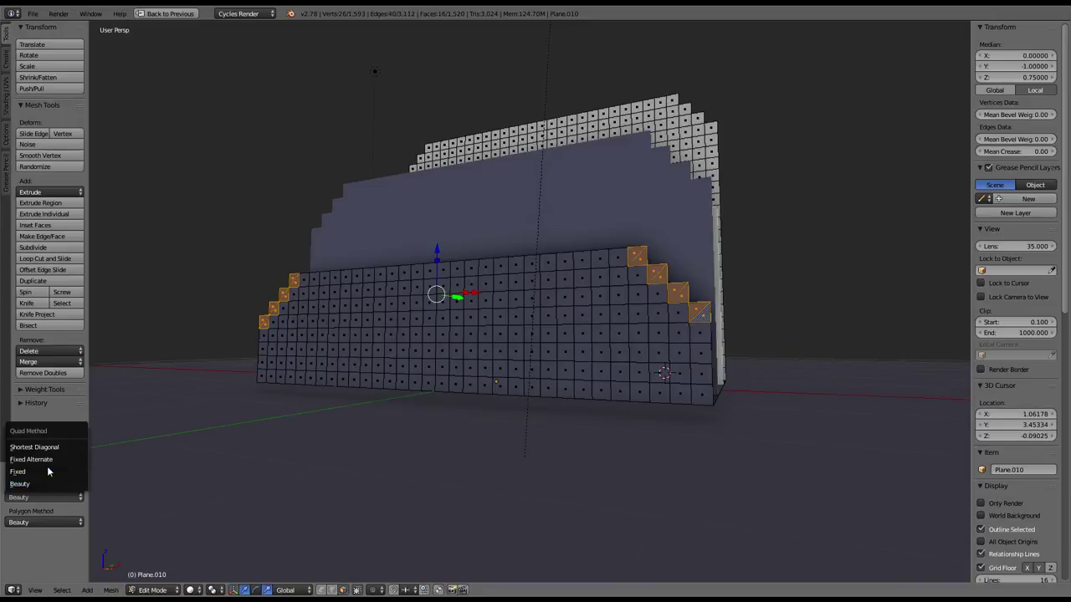
click(39, 471)
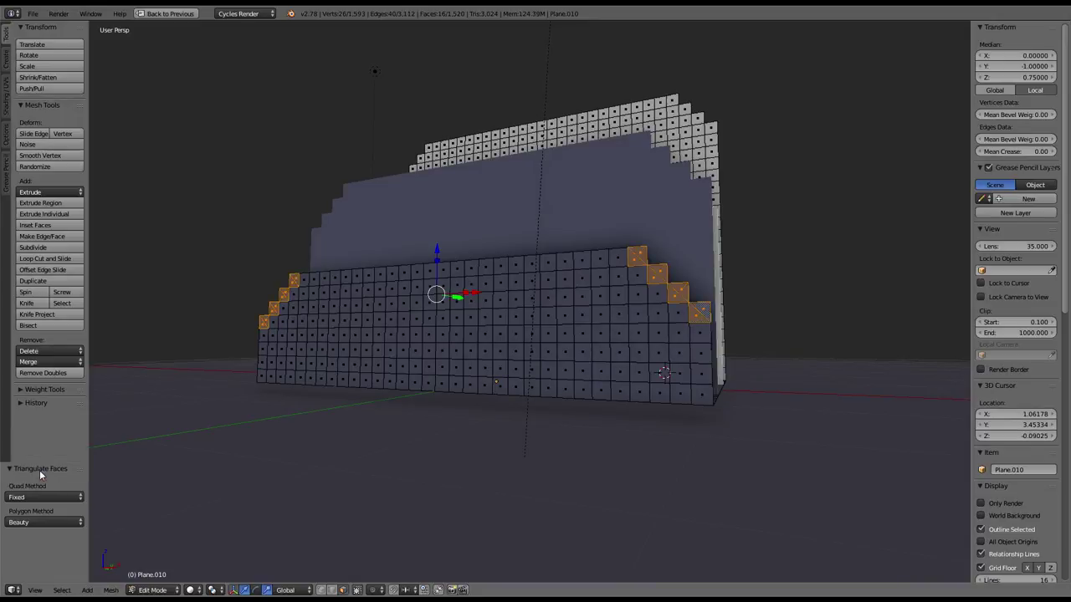
click(36, 521)
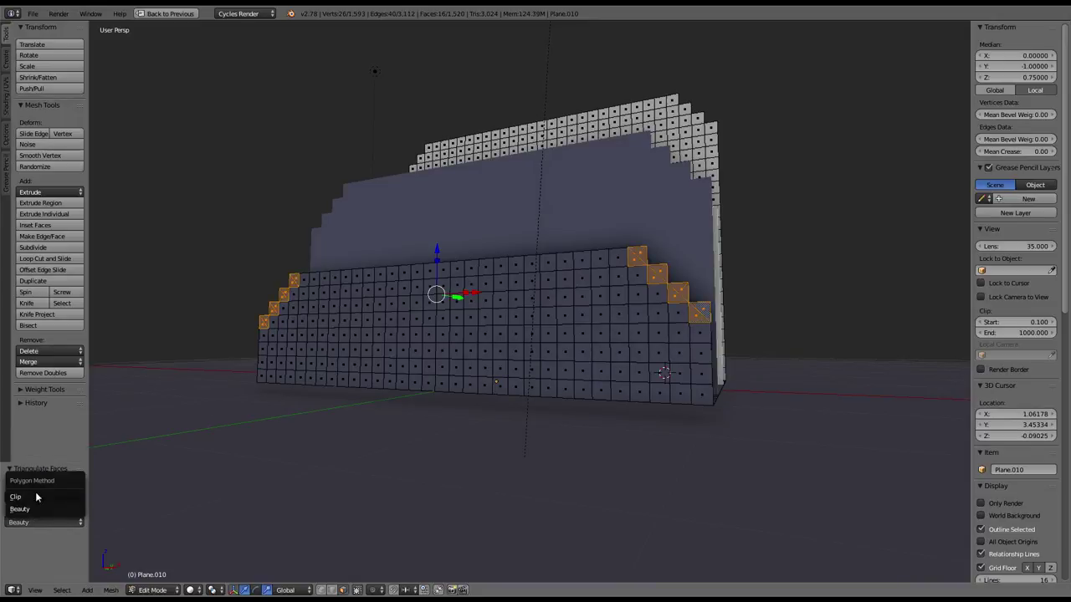
click(57, 497)
click(53, 452)
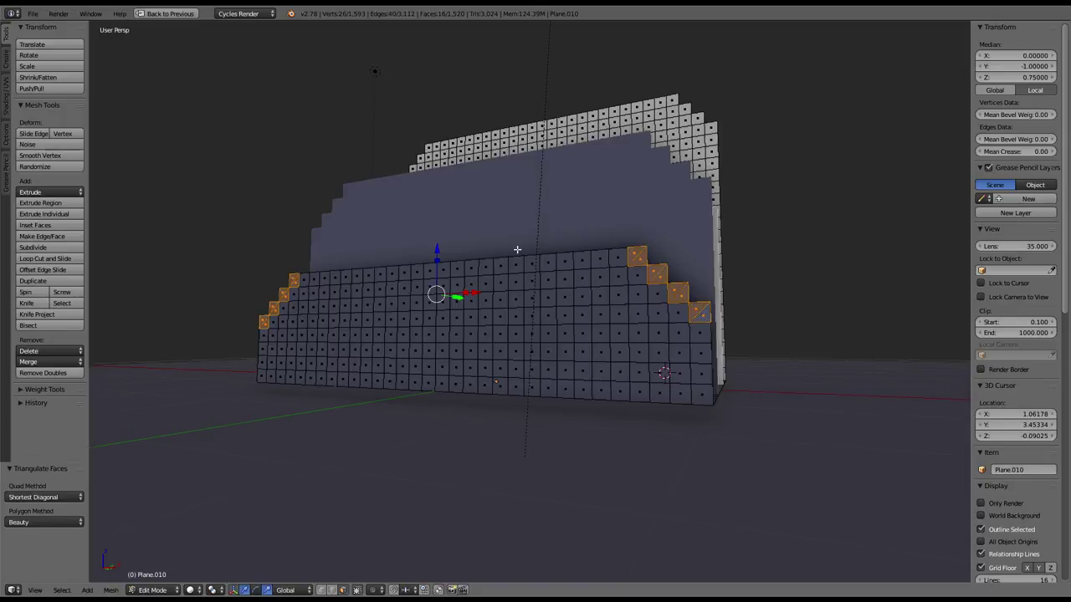
key(ctrl+z)
Step: Swap the left-side steps for the back panel's top-right faces, try triangulating, then undo
click(638, 253)
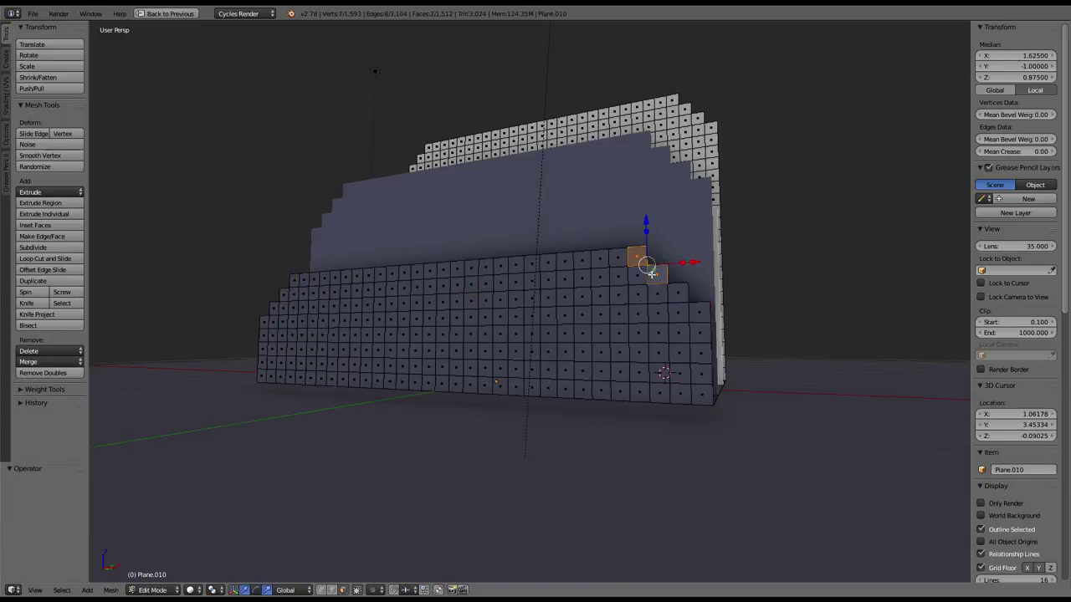
shift+click(657, 274)
shift+click(678, 293)
shift+click(700, 313)
shift+click(672, 101)
shift+click(685, 110)
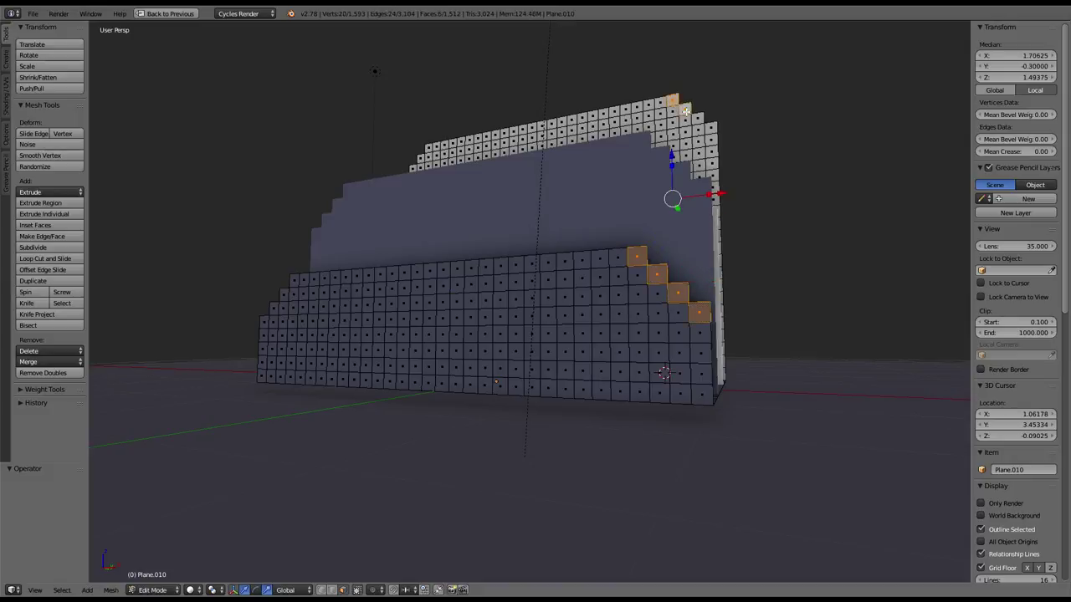
shift+click(698, 118)
shift+click(711, 127)
key(ctrl+e)
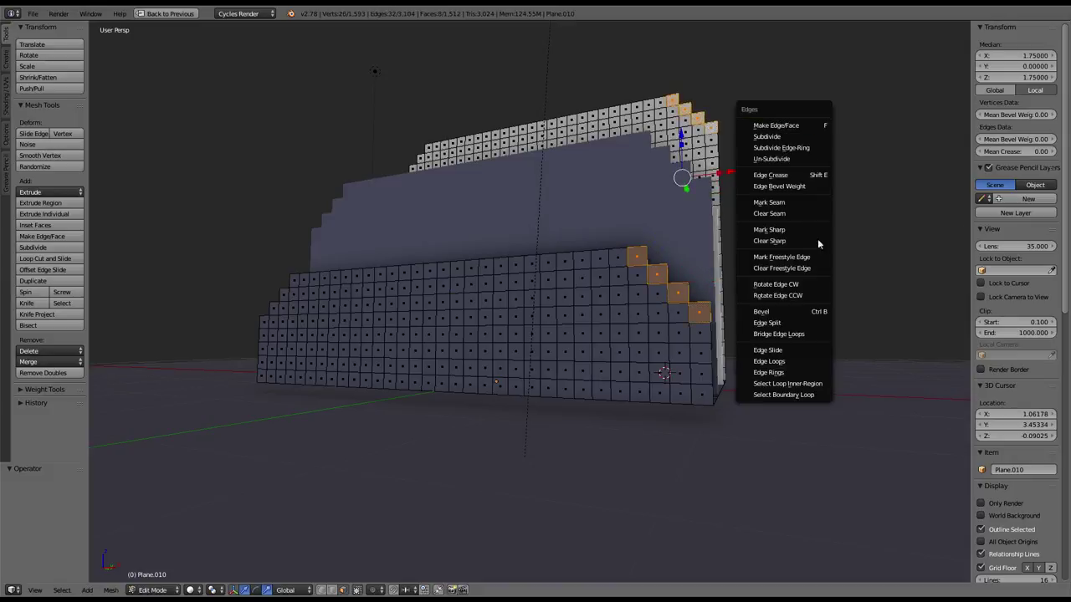
key(Escape)
key(ctrl+f)
click(829, 228)
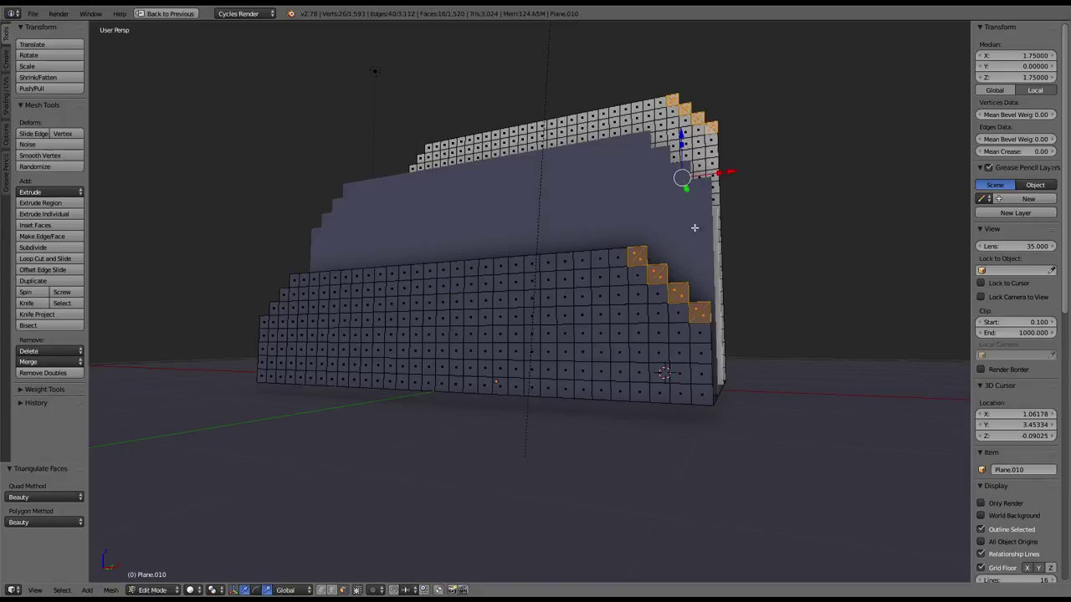
key(ctrl+z)
Step: Triangulate the four right-edge step faces with the Fixed quad method
click(635, 257)
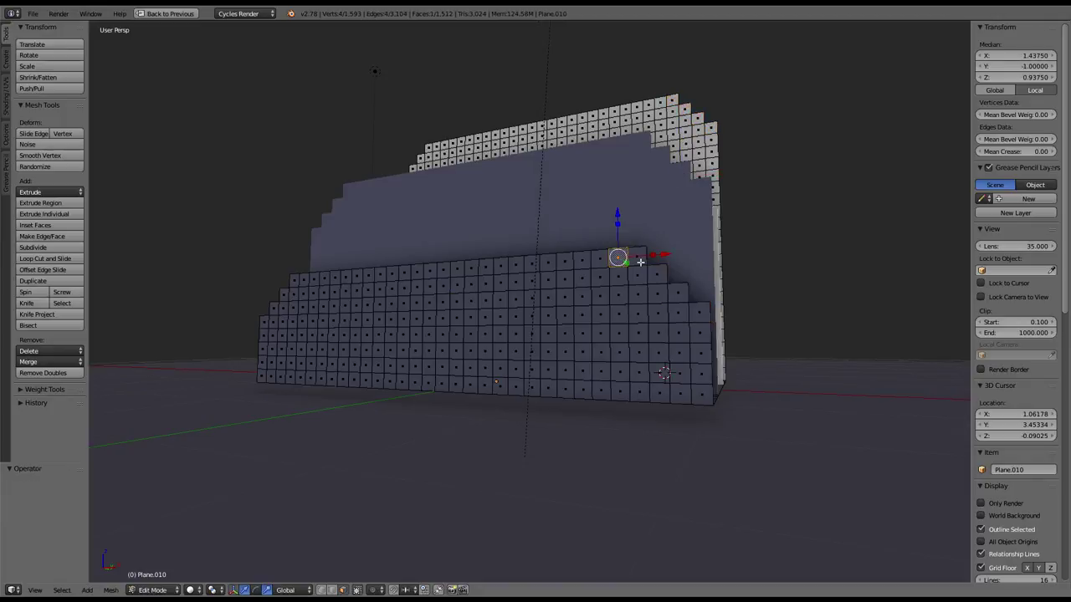
shift+click(657, 274)
shift+click(677, 293)
shift+click(699, 312)
key(ctrl+t)
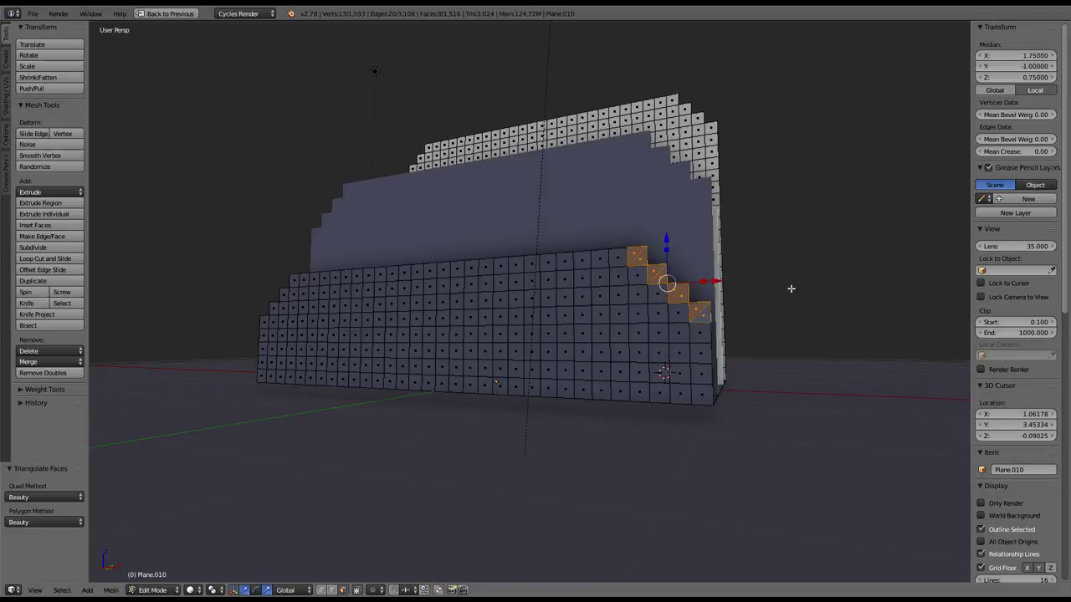
click(56, 499)
click(37, 472)
Step: Select the outer triangle of each step along the right edge
click(640, 255)
shift+click(661, 277)
click(661, 270)
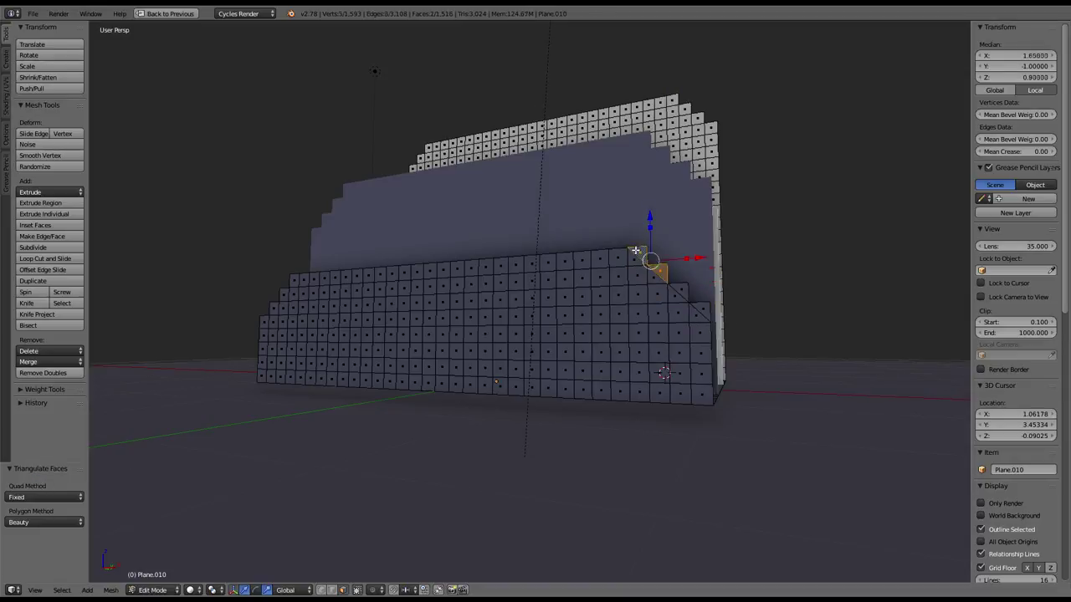
shift+click(680, 292)
shift+click(703, 312)
Step: Delete the selected outer step triangles, leaving a straight diagonal edge
key(x)
click(670, 309)
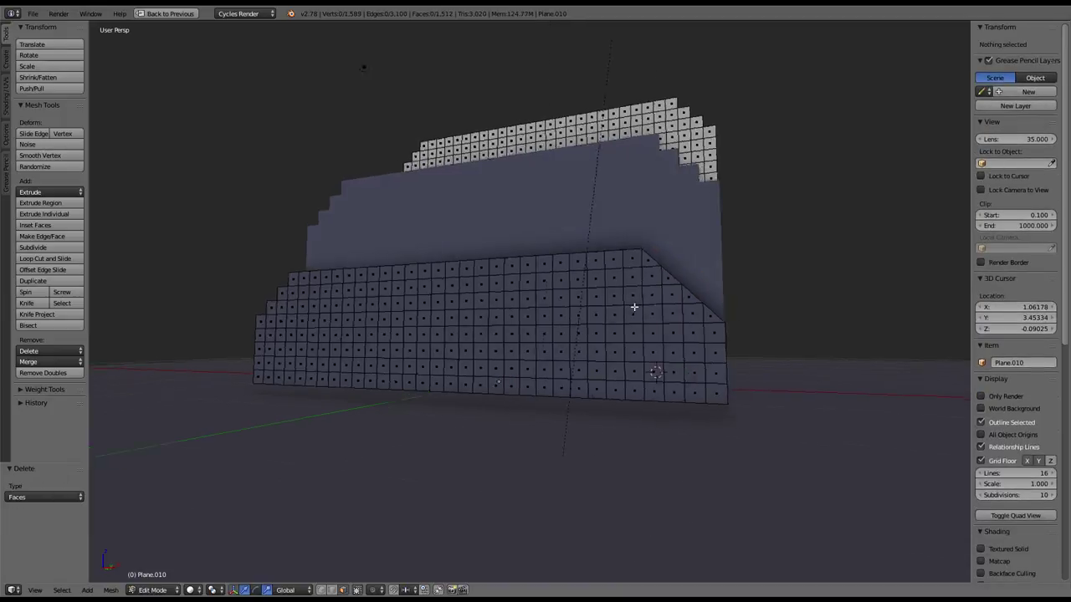
middle_drag(633, 306, 414, 295)
Step: Triangulate the next edge's four step faces and delete their outer triangles
click(325, 318)
shift+click(348, 299)
shift+click(369, 283)
shift+click(390, 262)
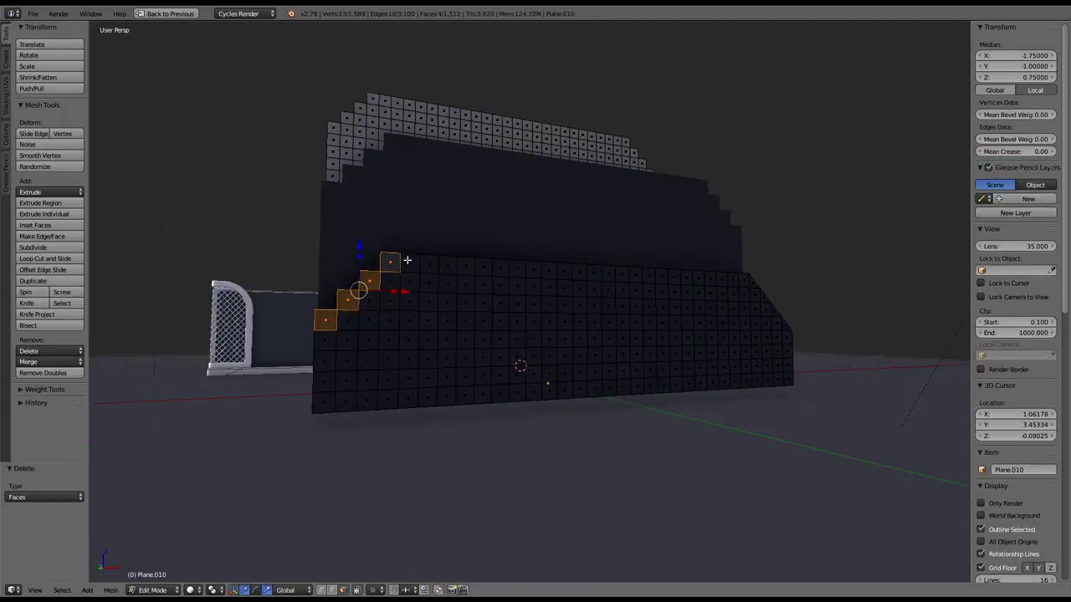
middle_drag(493, 237, 539, 247)
key(ctrl+t)
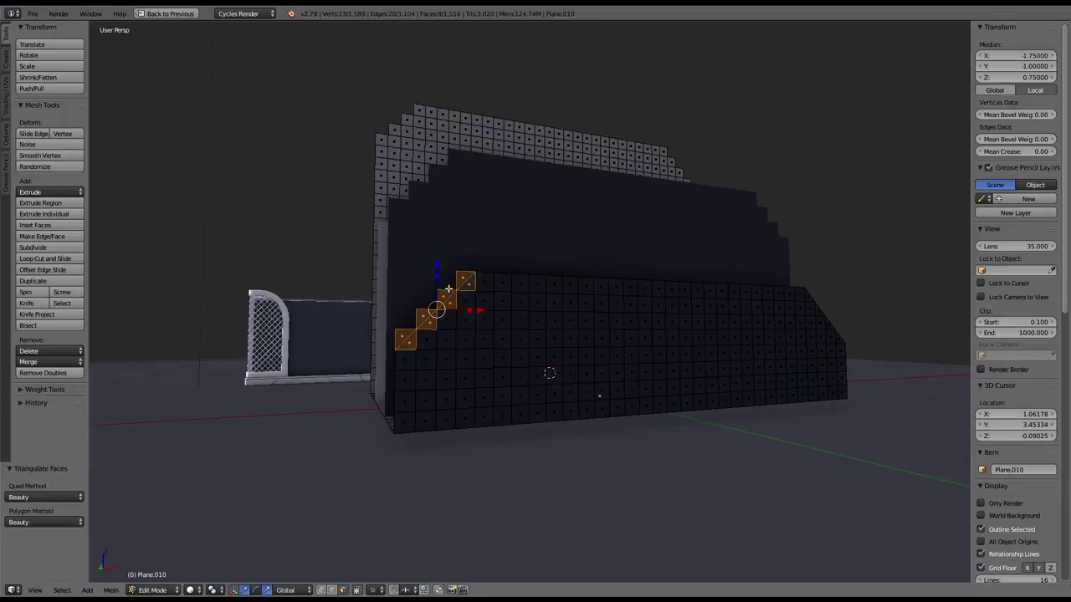
click(395, 336)
shift+click(420, 324)
shift+click(442, 300)
shift+click(461, 275)
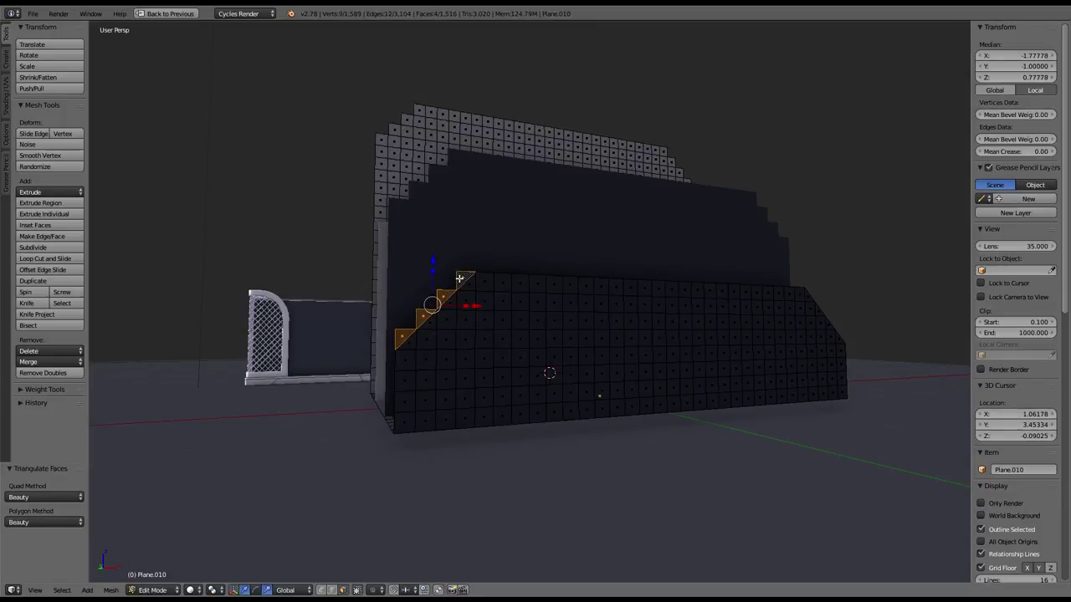
key(x)
click(538, 220)
middle_drag(538, 220, 394, 192)
Step: Triangulate the four upper-left corner step faces with the Fixed quad method
click(390, 176)
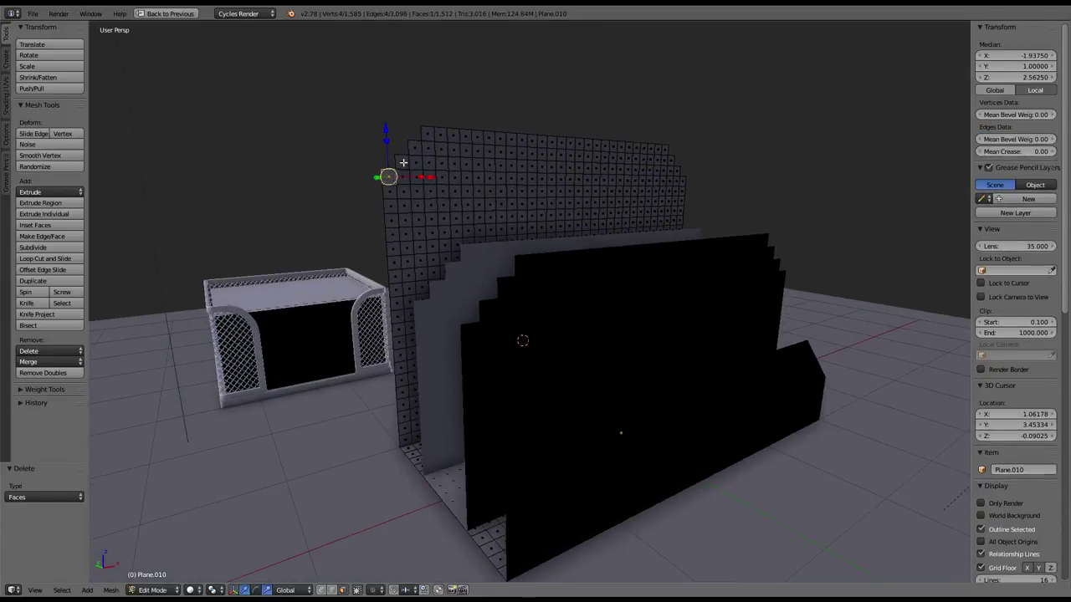
shift+click(401, 164)
shift+click(413, 152)
shift+click(428, 133)
middle_drag(534, 142, 495, 120)
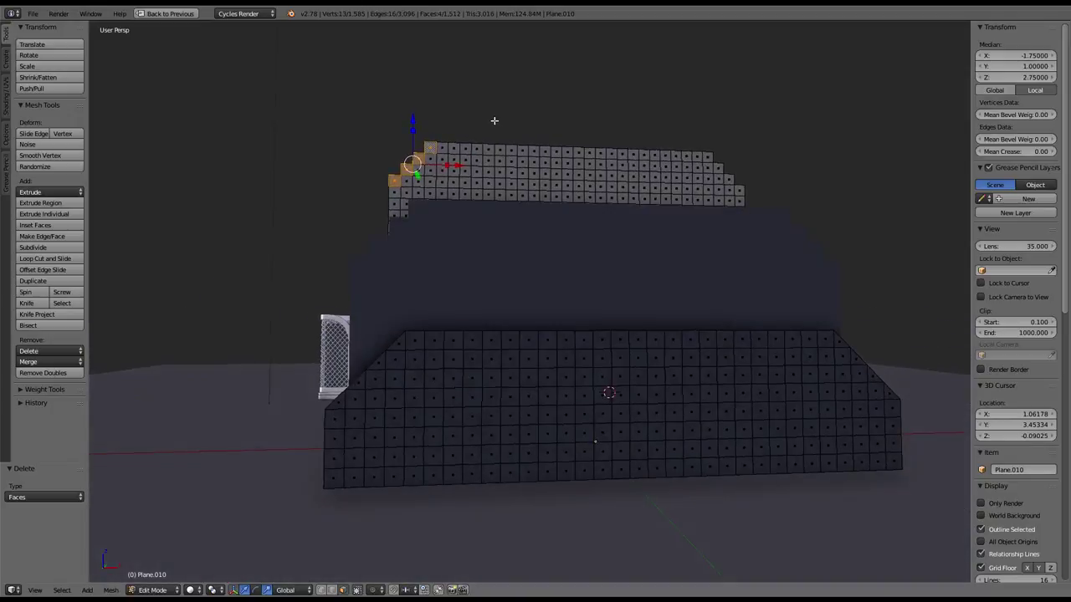
key(ctrl+t)
mouse_move(413, 164)
middle_down()
mouse_move(396, 216)
mouse_move(433, 279)
middle_up()
click(46, 497)
click(34, 466)
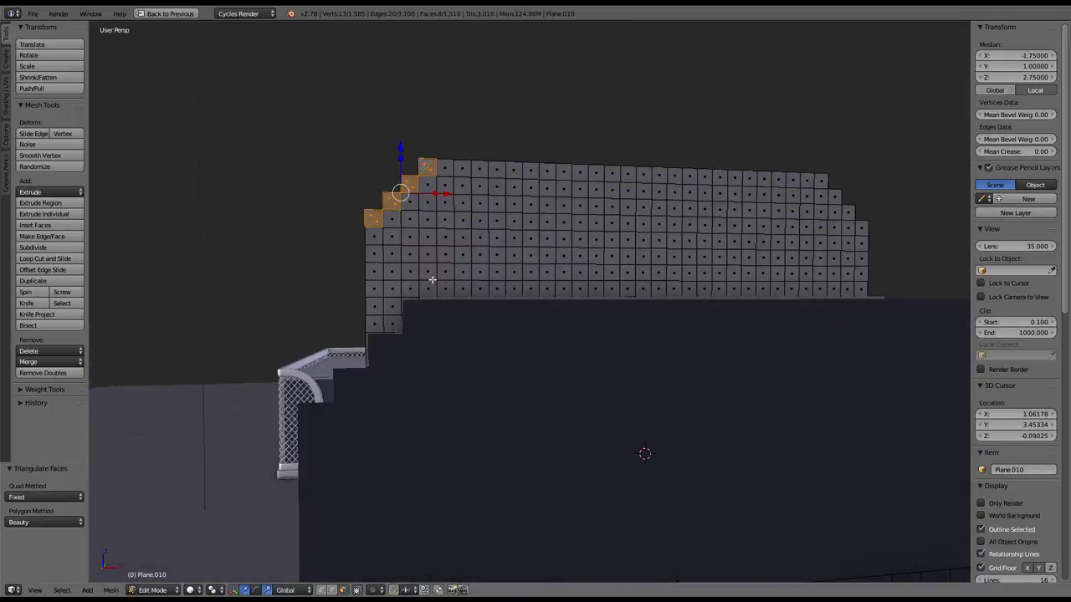
Step: Delete the four outer corner triangles to form the upper-left slope
right_click(371, 220)
shift+right_click(390, 203)
shift+right_click(407, 188)
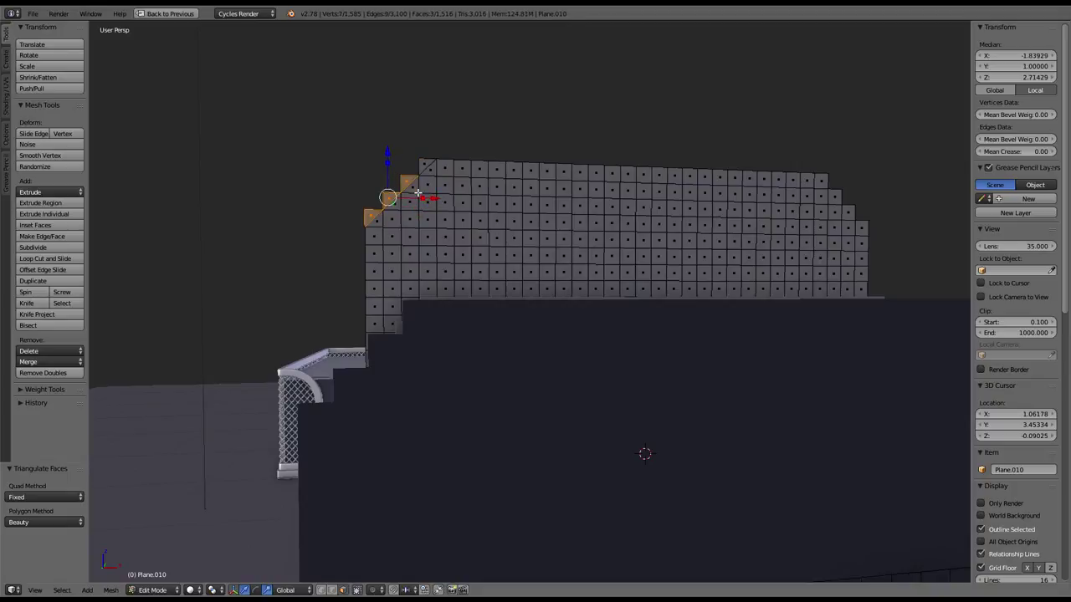
shift+right_click(425, 170)
key(x)
click(451, 166)
Step: Select and triangulate the four step faces along the right edge
mouse_move(691, 196)
middle_down()
mouse_move(796, 179)
mouse_move(777, 146)
middle_up()
right_click(764, 147)
shift+right_click(789, 167)
shift+right_click(814, 188)
shift+right_click(841, 209)
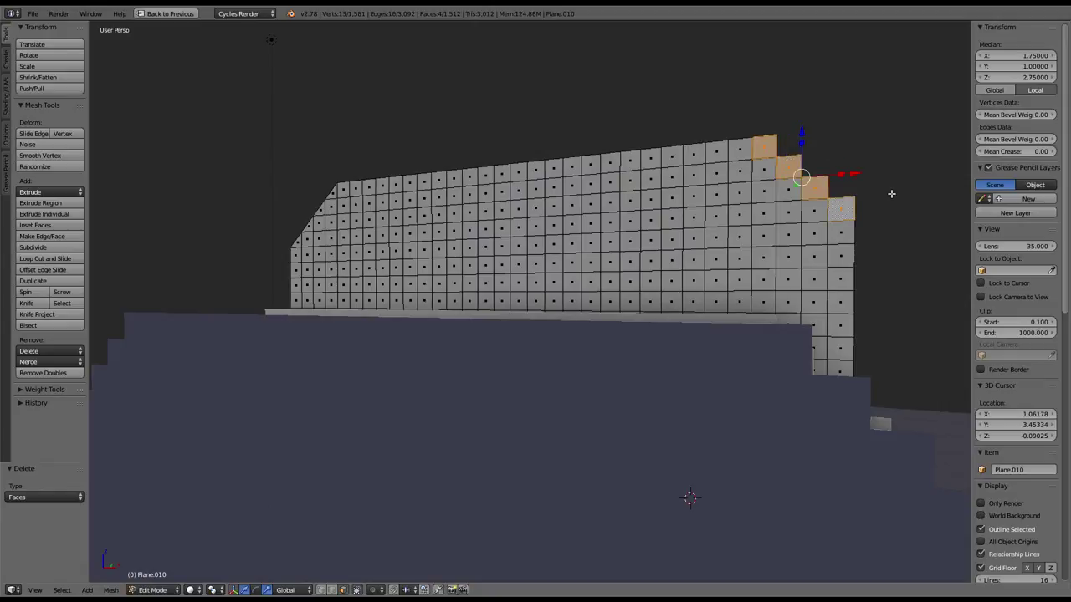
key(ctrl+t)
Step: Delete the right edge's outer step triangles as faces
right_click(844, 203)
shift+right_click(816, 184)
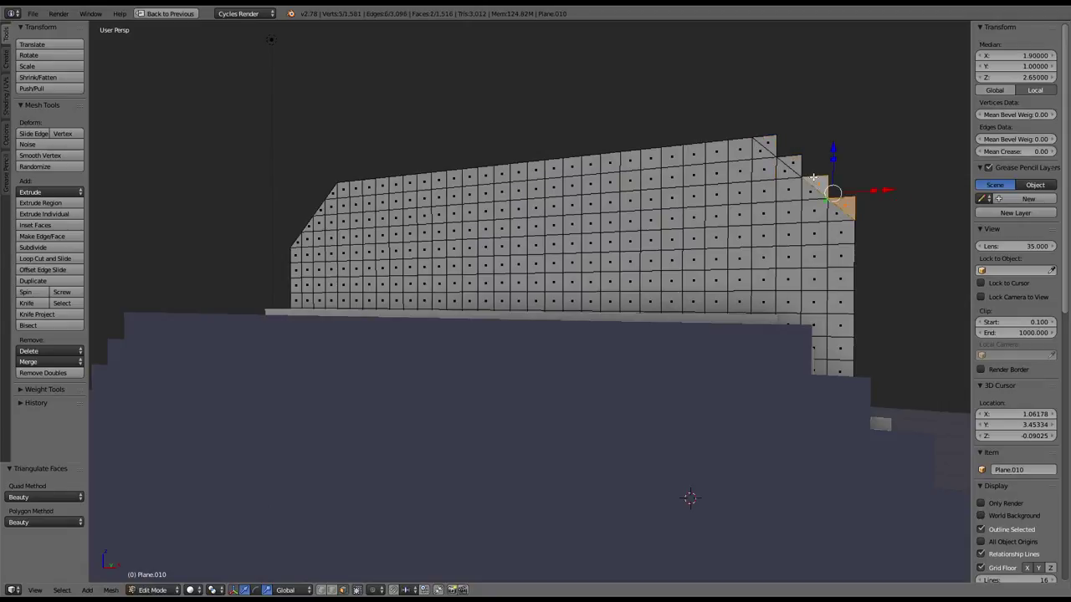
shift+right_click(794, 161)
key(x)
key(Escape)
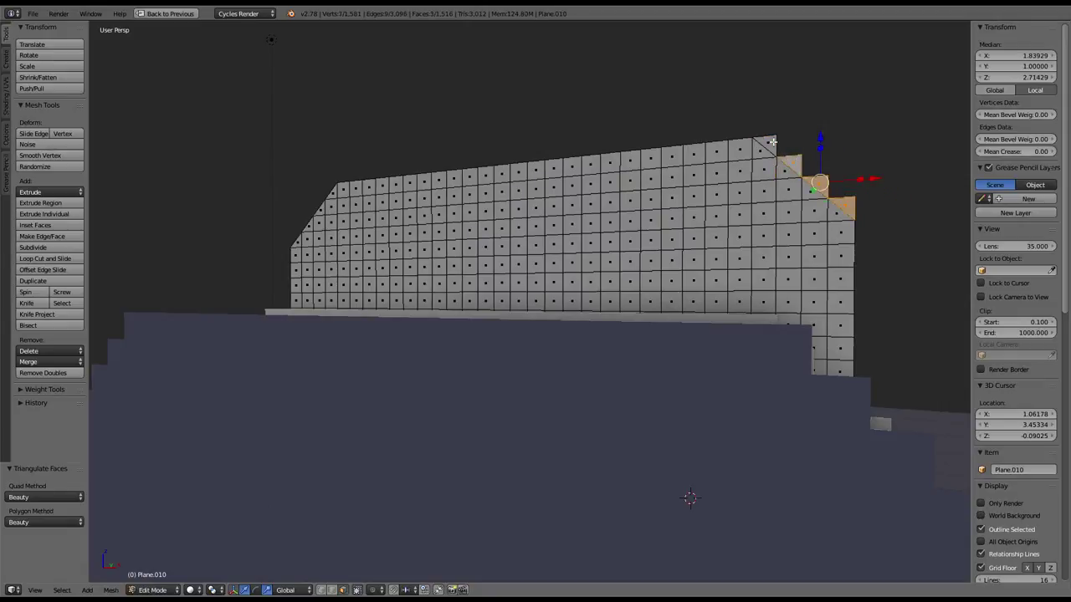
key(x)
click(770, 144)
mouse_move(770, 144)
middle_down()
mouse_move(675, 205)
mouse_move(658, 405)
middle_up()
Step: Switch to editing Plane.011 and select the step faces on its upper-right edge
key(Tab)
right_click(657, 406)
key(Tab)
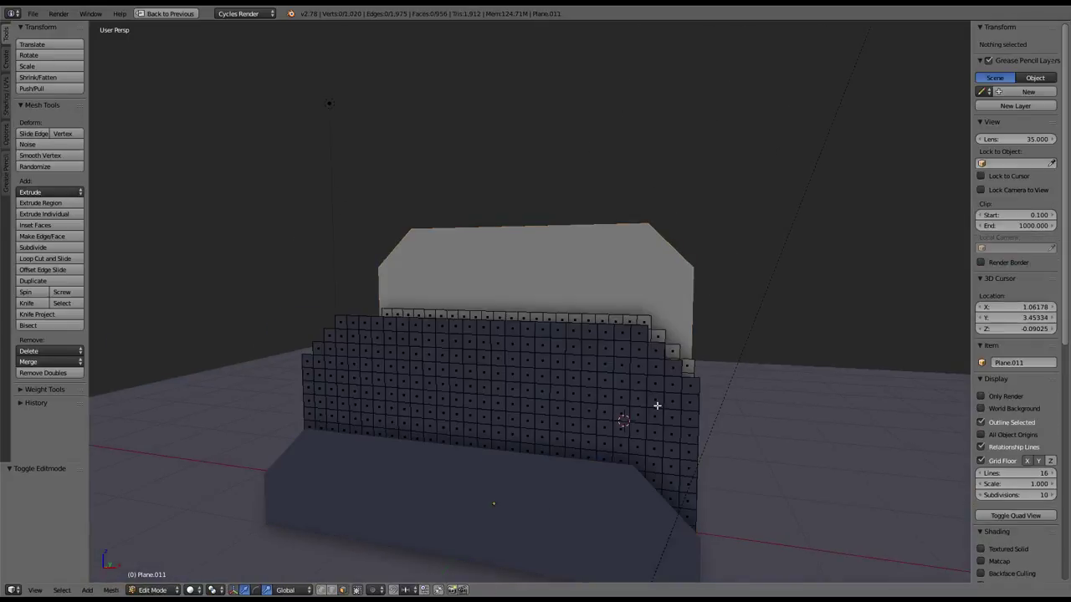
right_click(638, 333)
shift+right_click(654, 350)
shift+right_click(672, 367)
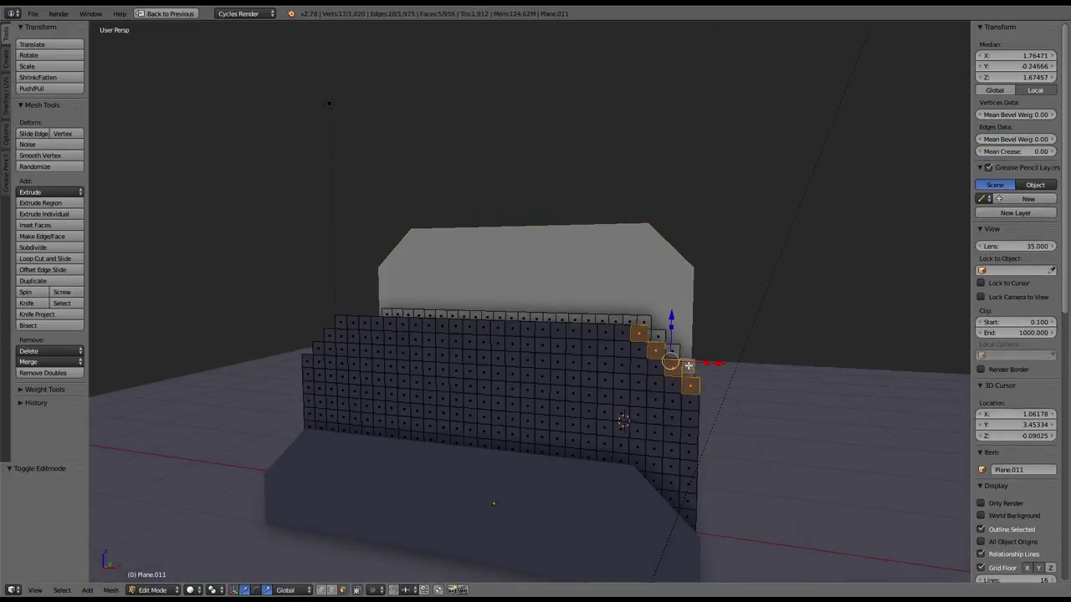
shift+right_click(689, 383)
right_click(638, 333)
shift+right_click(654, 349)
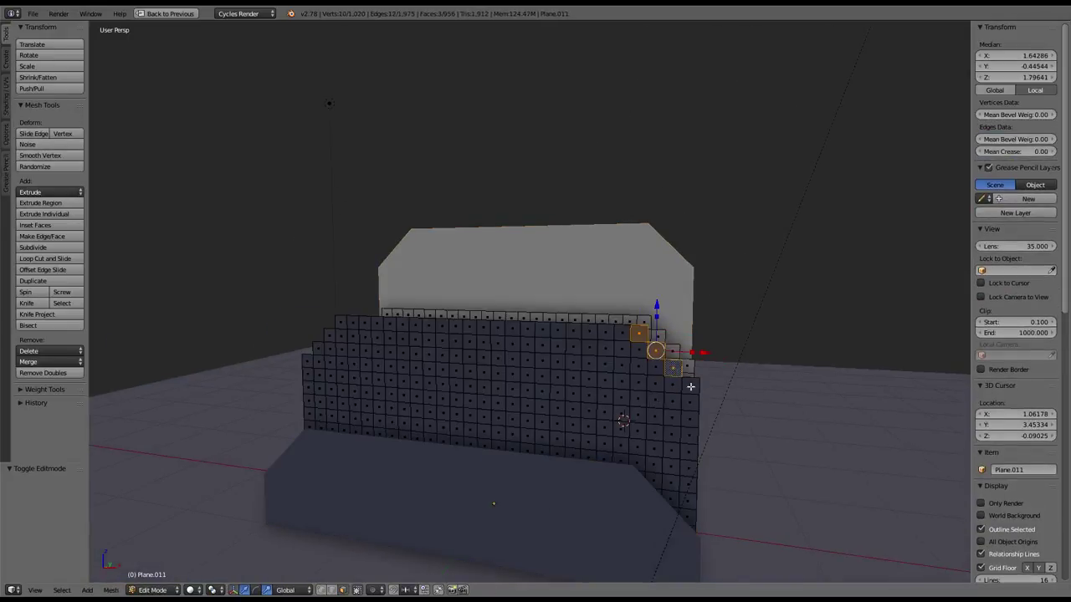
shift+right_click(672, 367)
Step: Undo a trial triangulation and knife-cut a diagonal from the top step to the lowest step
key(ctrl+t)
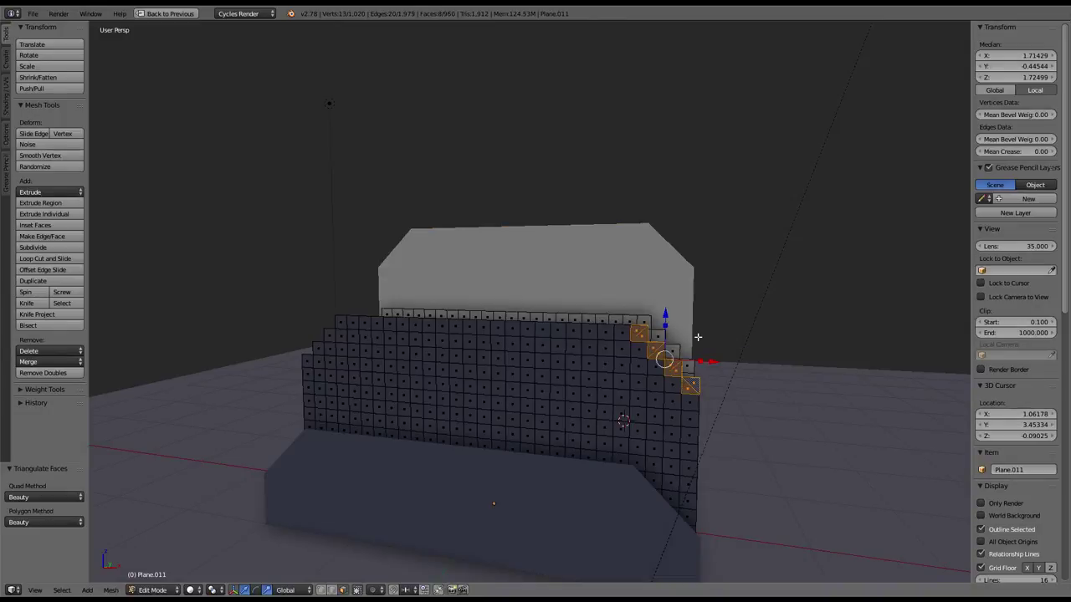
key(ctrl+z)
scroll(626, 310, up, 3)
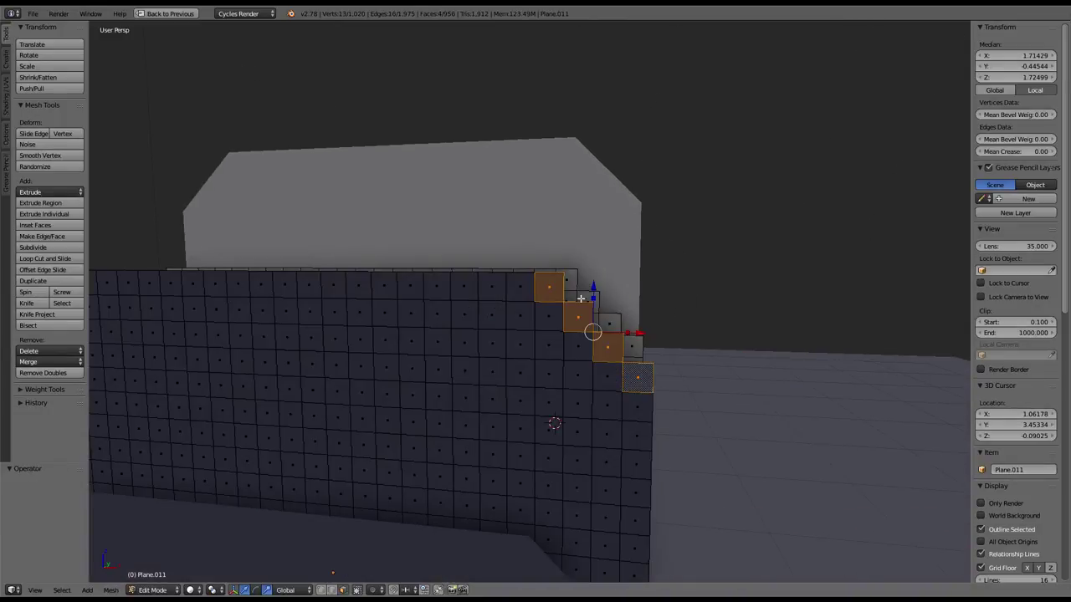
key(k)
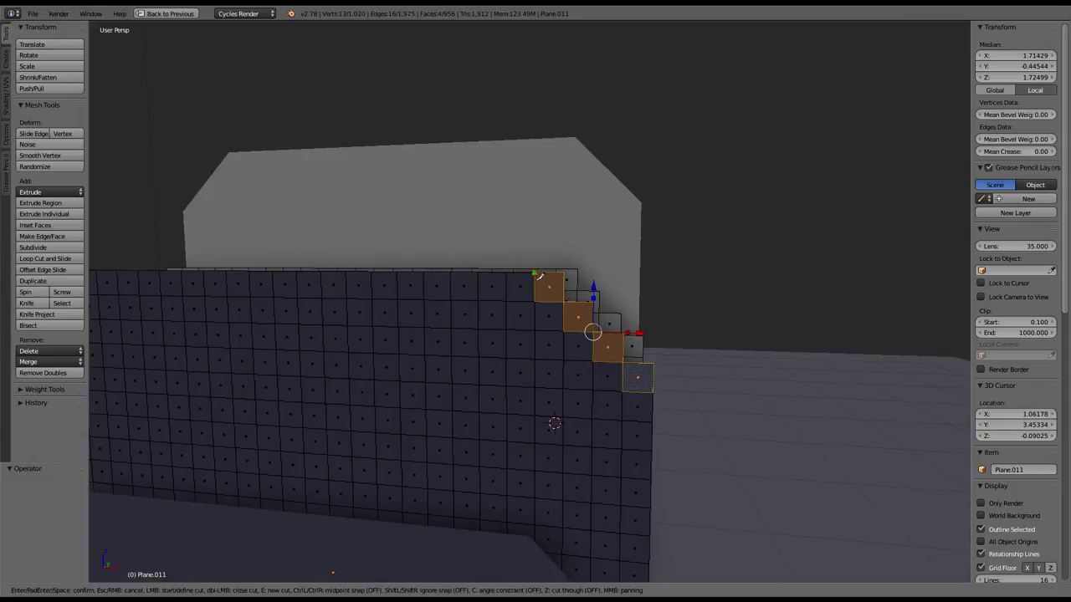
click(535, 274)
click(653, 392)
key(Return)
Step: Delete the four outer triangles created by the knife cut
key(a)
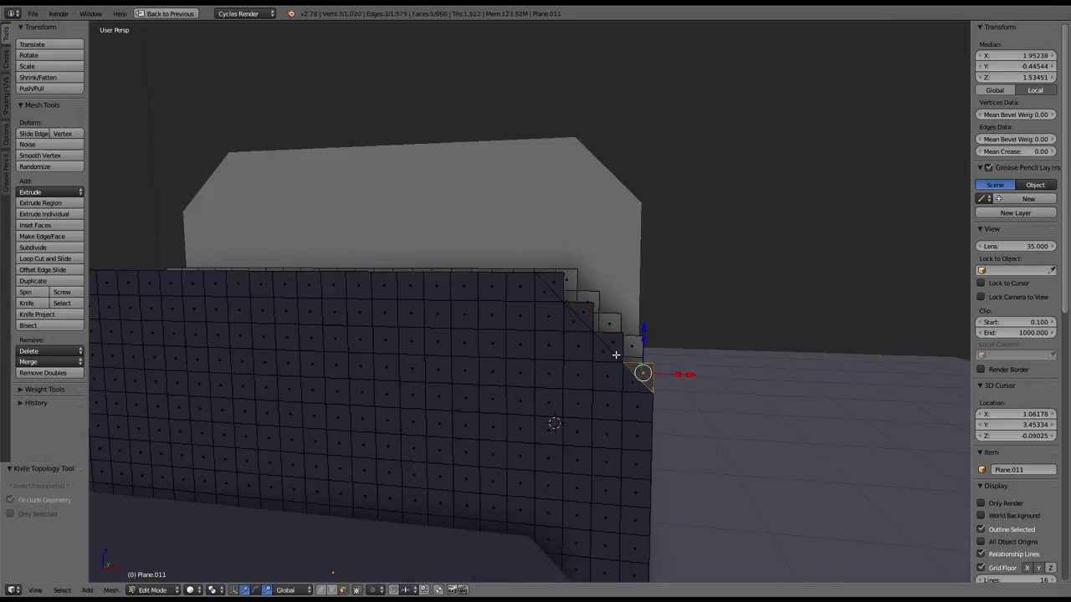
click(642, 372)
shift+click(614, 343)
shift+click(584, 313)
shift+click(553, 283)
key(x)
click(545, 285)
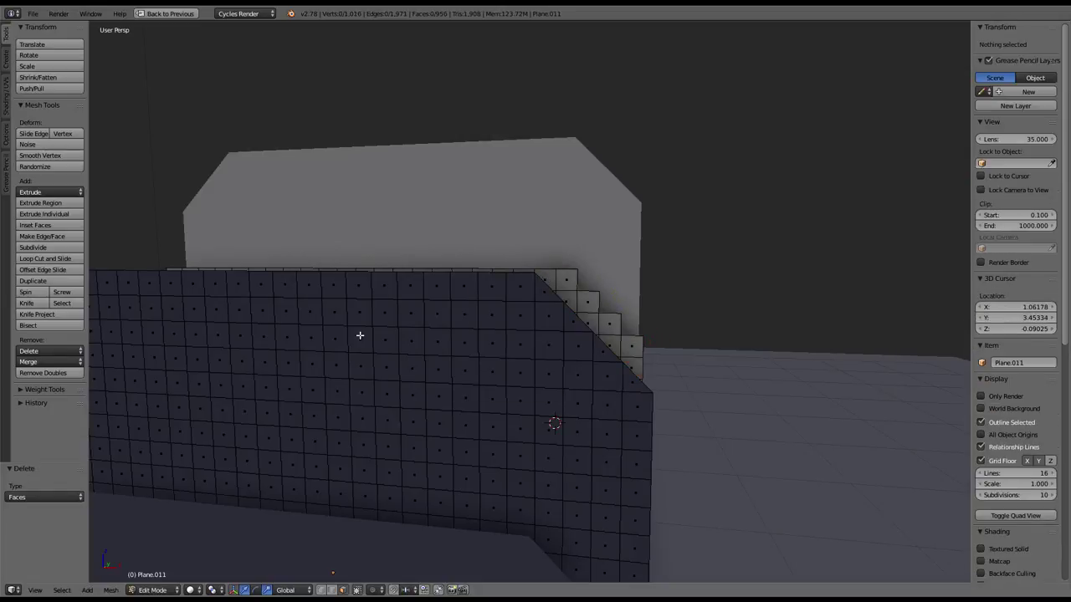
mouse_move(359, 335)
middle_down()
mouse_move(584, 332)
mouse_move(555, 338)
middle_up()
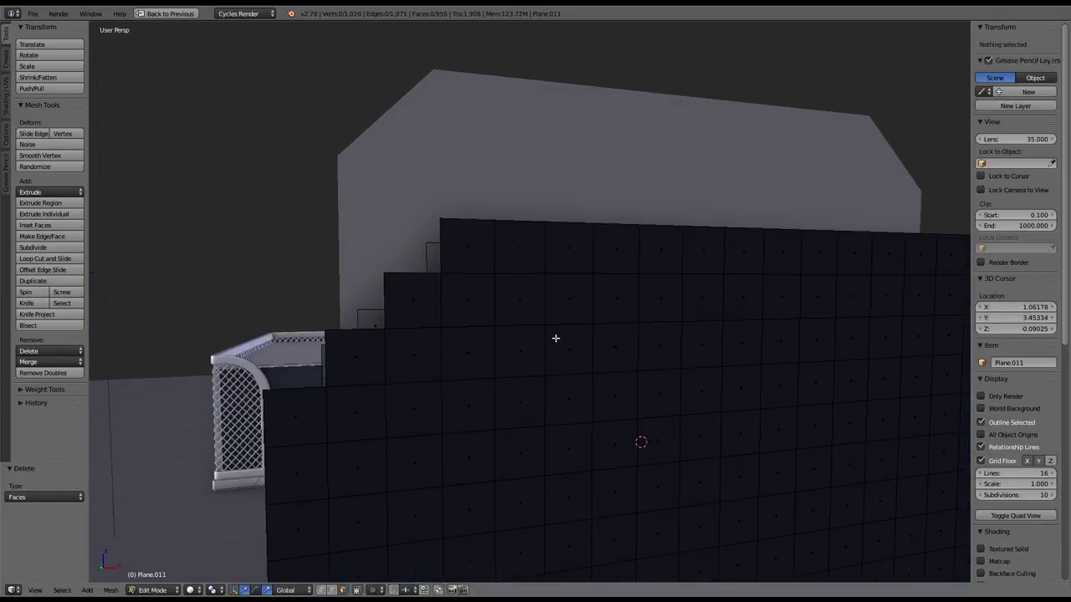
Step: Knife-cut a diagonal across the first stepped corner and delete its three outer triangle faces
key(k)
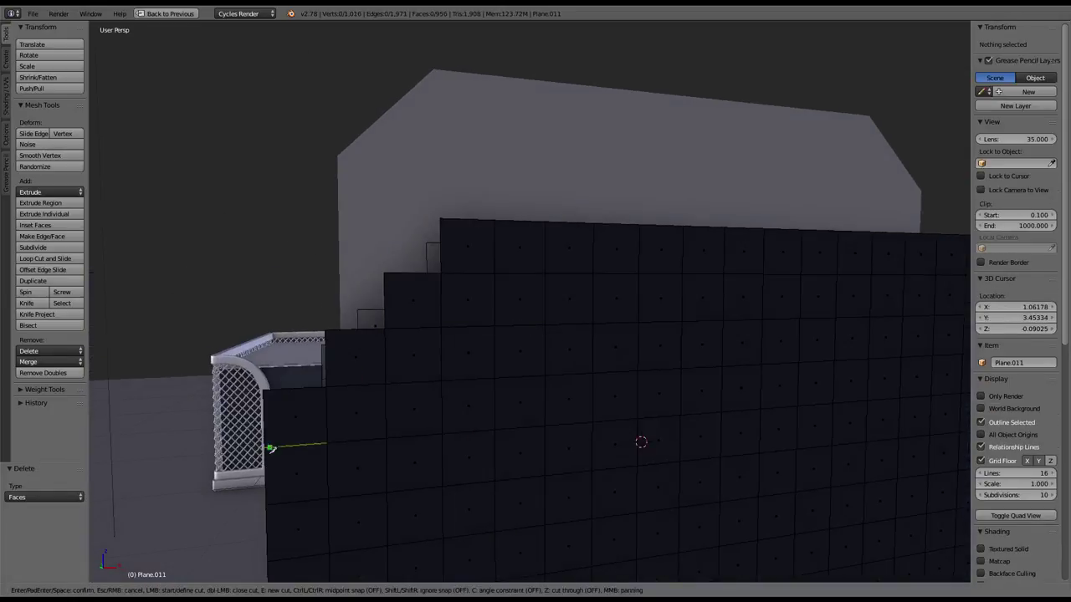
click(264, 448)
click(494, 223)
key(Return)
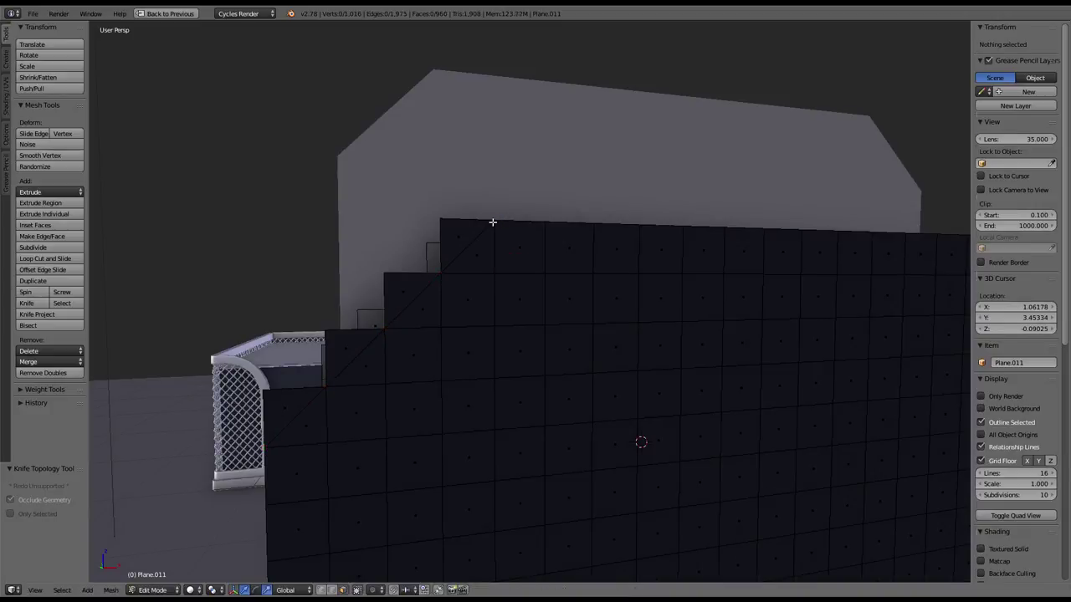
right_click(458, 239)
shift+right_click(403, 293)
shift+right_click(346, 349)
key(x)
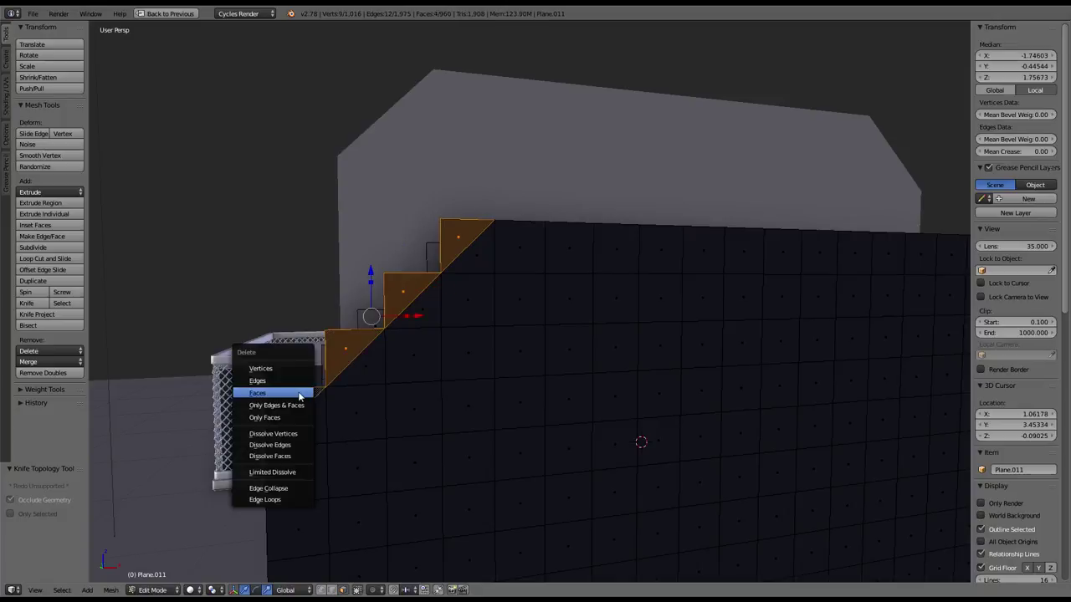
click(299, 393)
Step: Knife-cut the next stepped corner diagonally and delete its four outer triangle faces
mouse_move(299, 397)
middle_down()
mouse_move(352, 353)
mouse_move(452, 306)
mouse_move(474, 316)
mouse_move(406, 378)
middle_up()
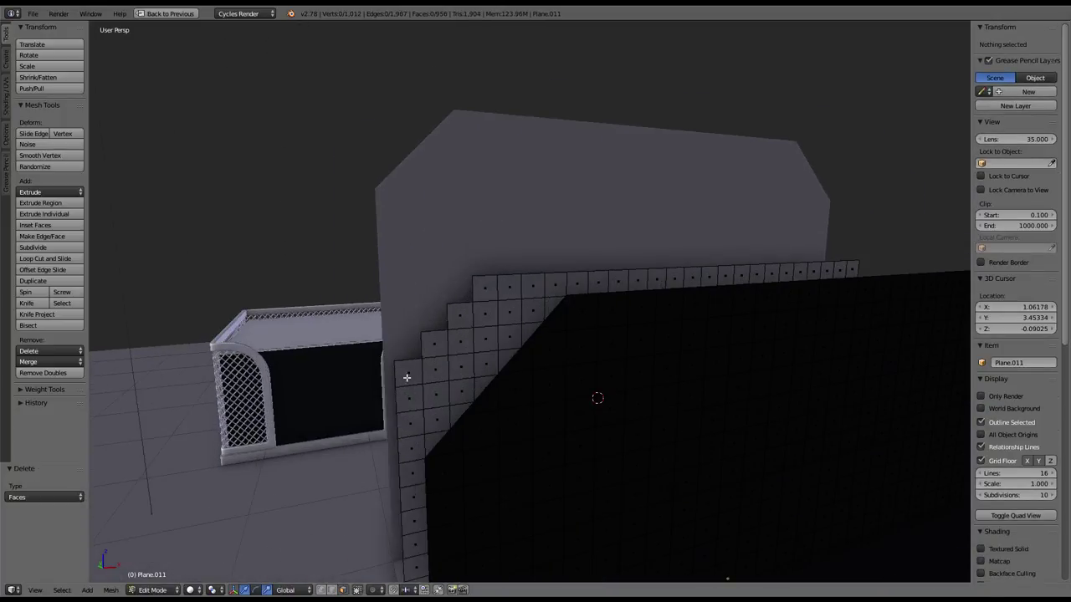
key(k)
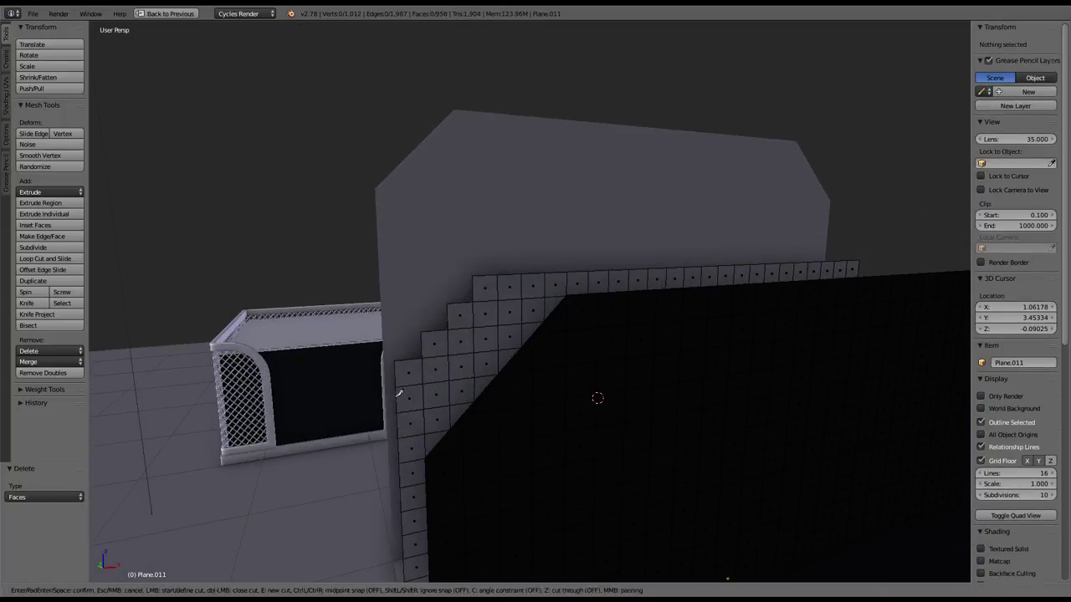
key(Return)
click(491, 279)
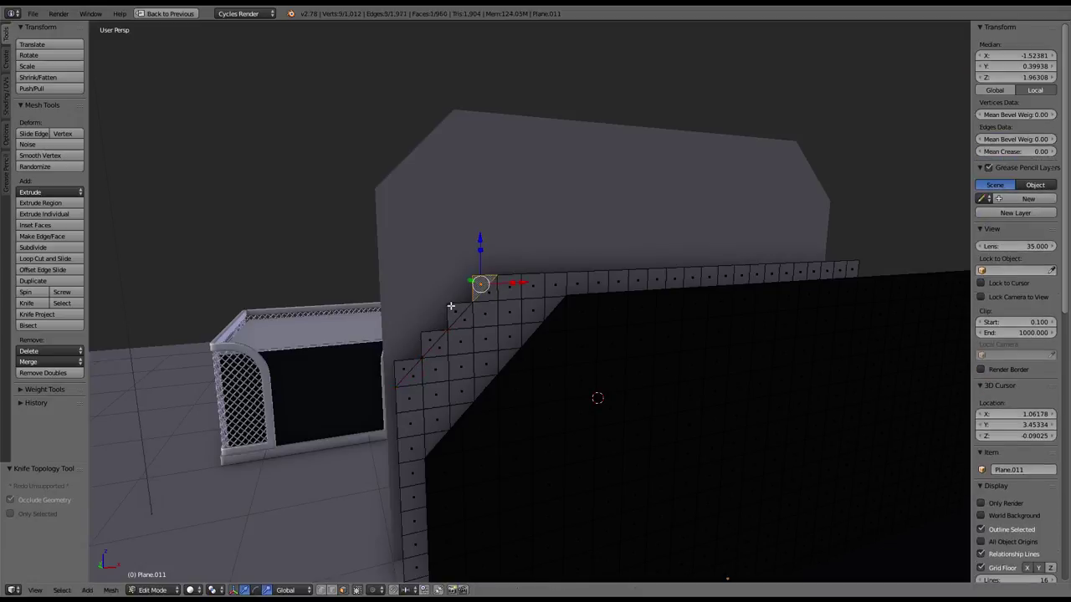
shift+click(452, 308)
shift+click(434, 333)
shift+click(408, 363)
key(x)
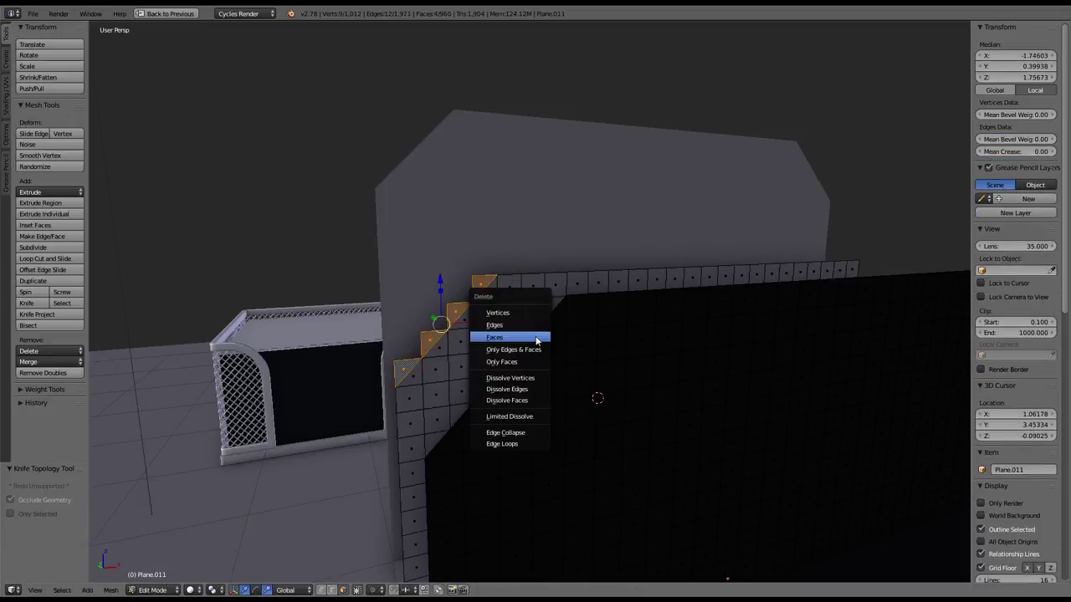
click(536, 335)
mouse_move(536, 335)
middle_down()
mouse_move(478, 317)
mouse_move(416, 325)
mouse_move(411, 306)
mouse_move(423, 313)
middle_up()
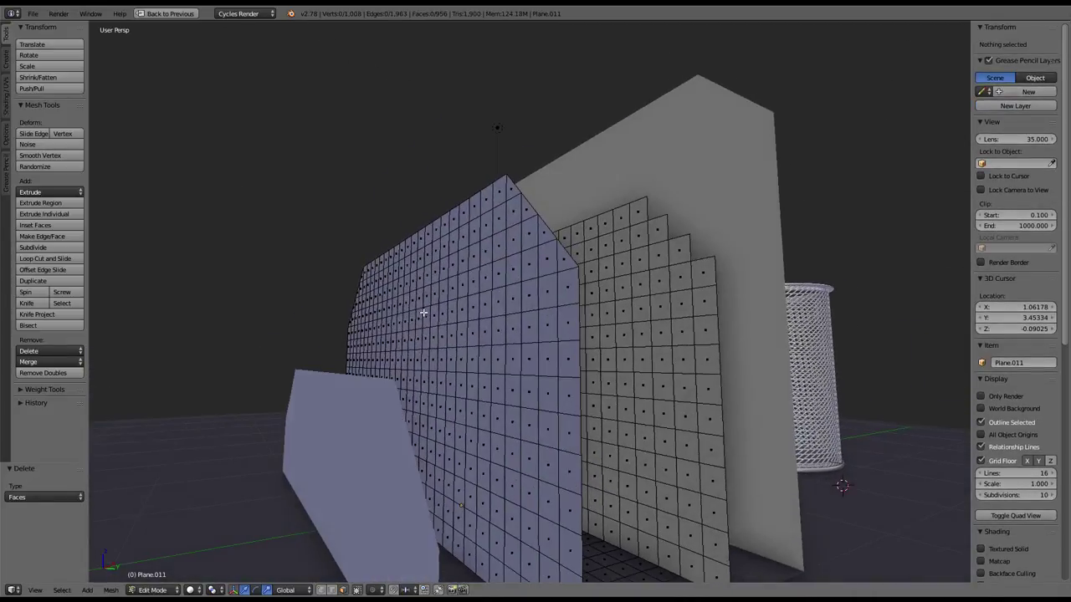
Step: Knife-cut a straight diagonal from the top vertex down to the lower step corner on the last stepped corner
key(k)
click(628, 203)
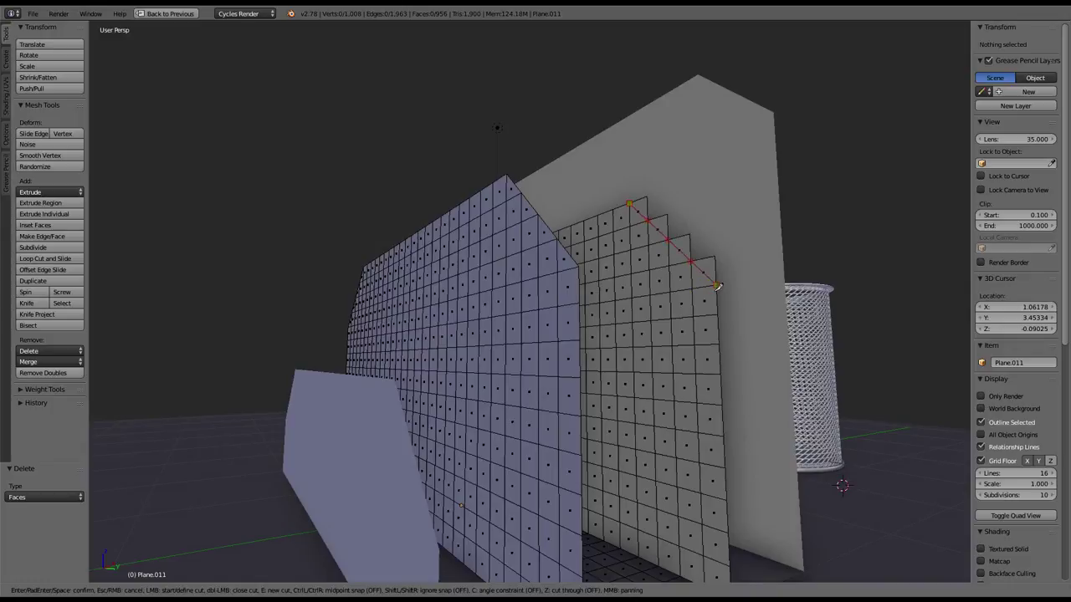
click(717, 286)
key(Return)
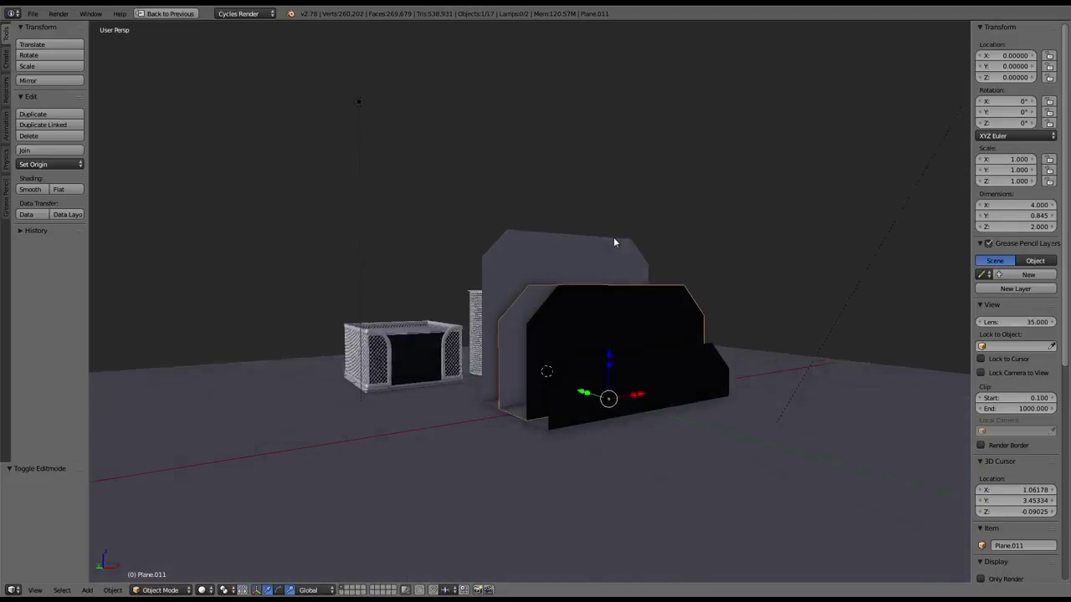
scroll(618, 235, up, 2)
Step: Check Plane.011's whole mesh in Edit Mode, return to Object Mode, and zoom out over the scene
key(Tab)
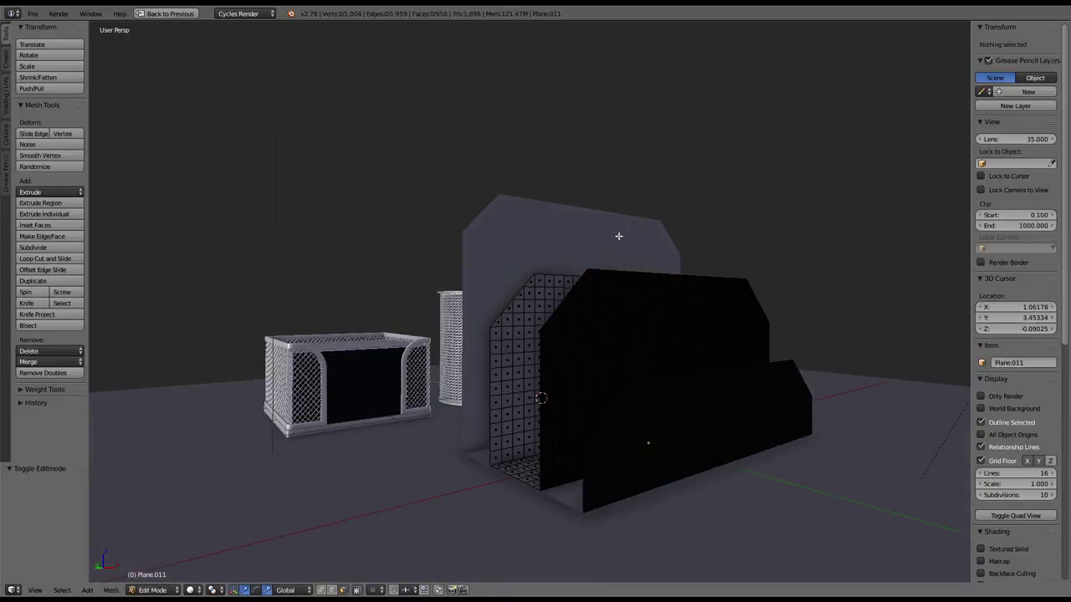
key(Tab)
scroll(616, 282, up, 2)
mouse_move(599, 321)
middle_down()
mouse_move(596, 272)
mouse_move(614, 242)
mouse_move(597, 270)
mouse_move(562, 292)
mouse_move(617, 296)
middle_up()
key(Tab)
key(a)
key(Tab)
key(Tab)
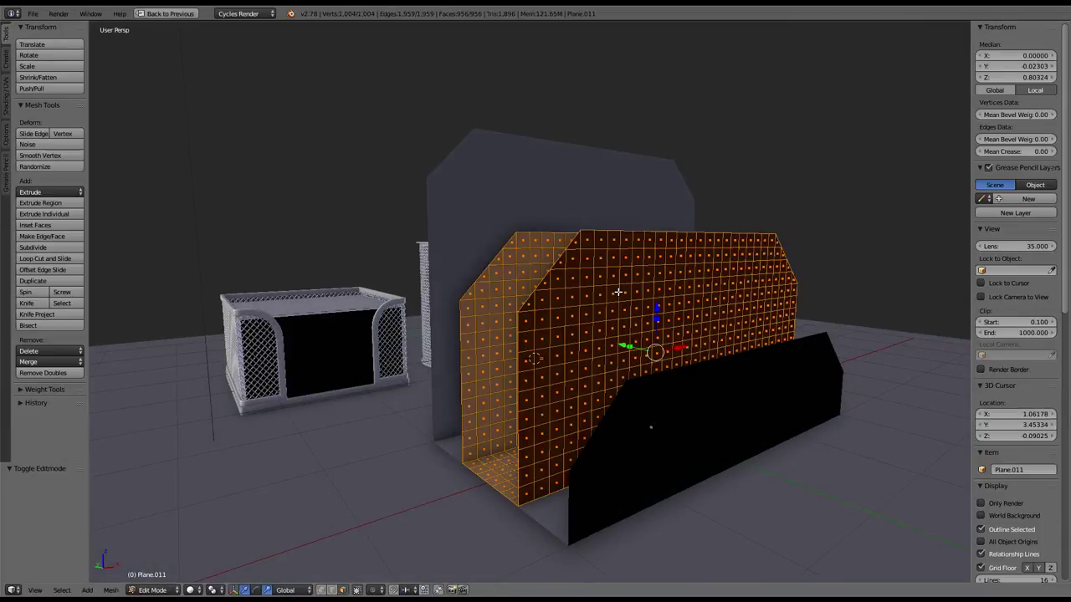
key(Tab)
key(Tab)
mouse_move(602, 273)
middle_down()
mouse_move(544, 301)
mouse_move(481, 269)
middle_up()
key(Tab)
scroll(482, 269, down, 1)
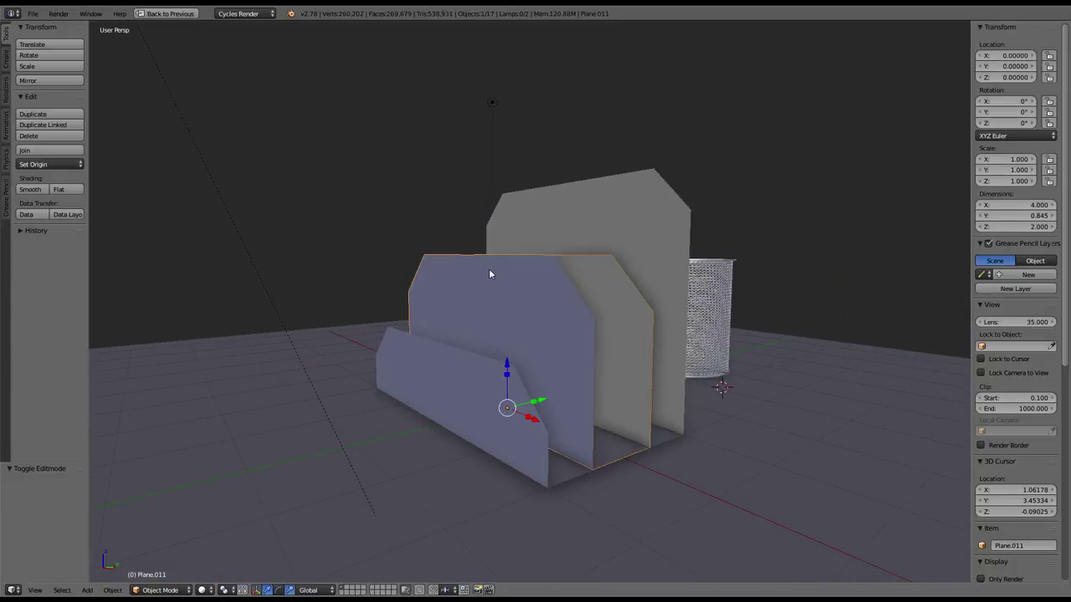
Step: Duplicate the grid wall in place as Plane.012 and isolate it for mesh editing
key(shift+d)
right_click(510, 289)
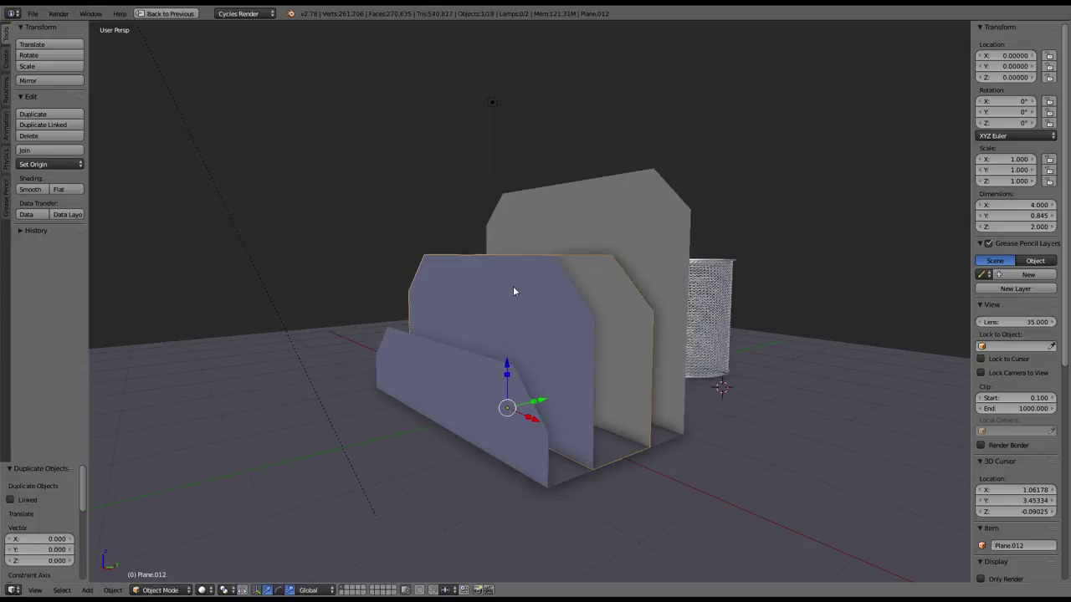
key(shift+h)
key(Tab)
scroll(580, 296, up, 2)
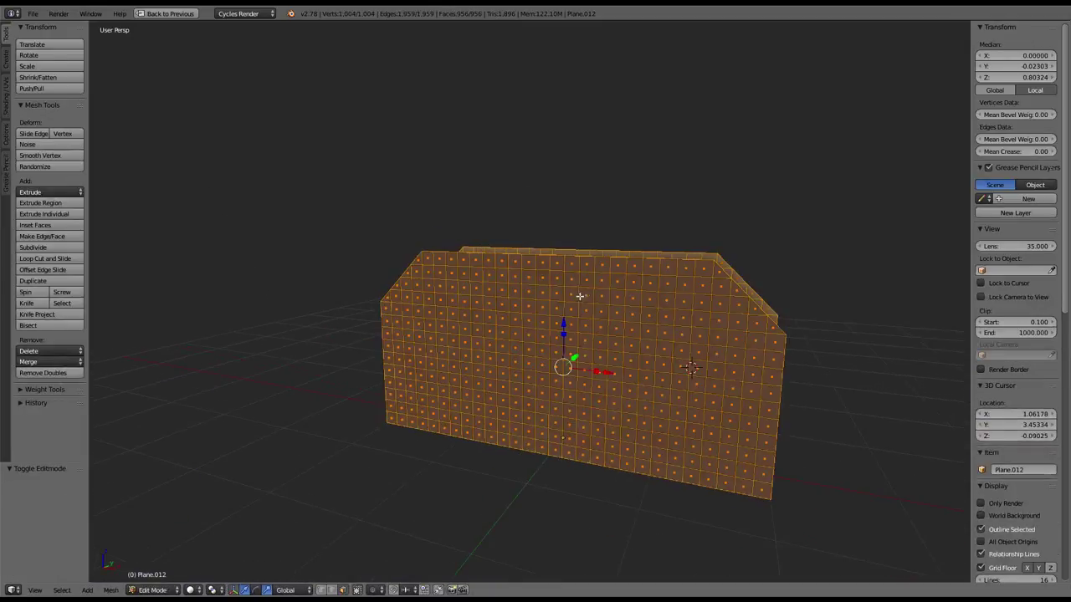
Step: Undo an unwanted filled face and inspect the copy's mesh around its top corner
key(f)
middle_drag(634, 301, 559, 289)
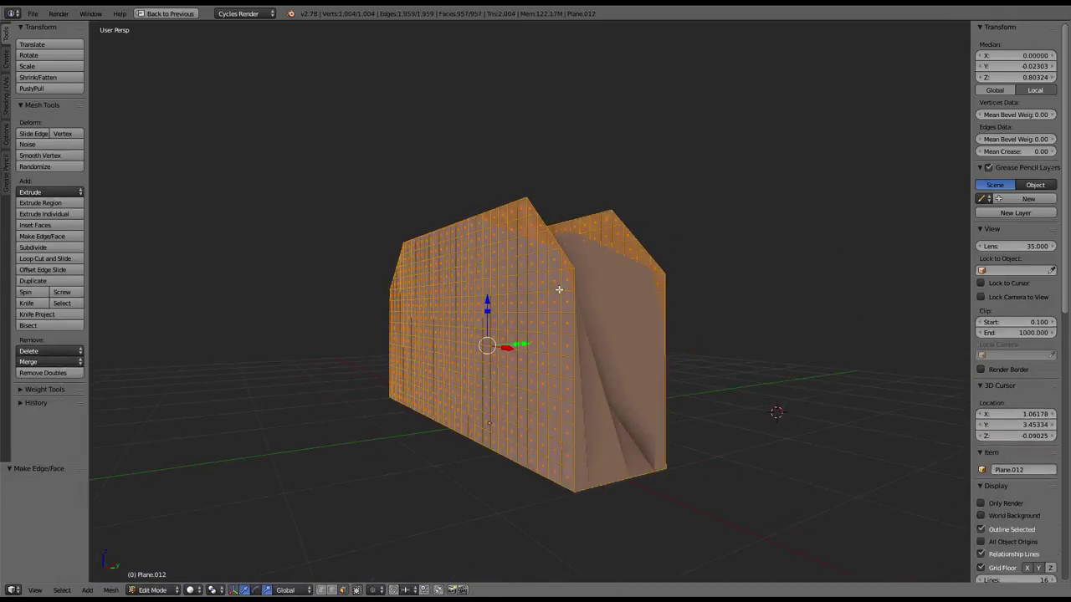
key(ctrl+z)
middle_drag(477, 309, 577, 279)
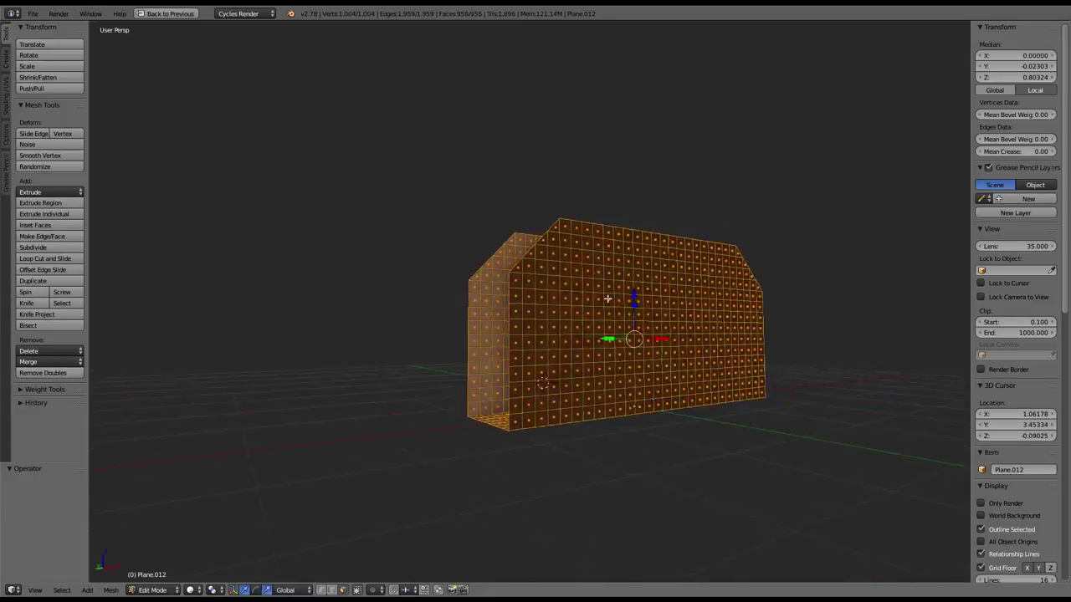
scroll(578, 279, up, 3)
right_click(504, 219)
scroll(552, 314, down, 1)
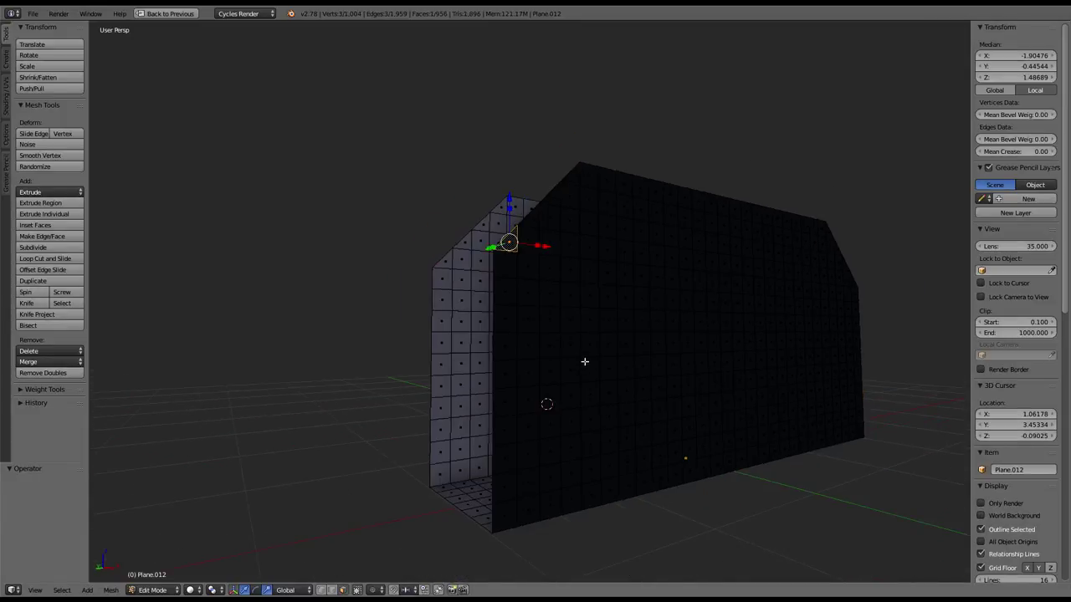
middle_drag(585, 362, 536, 312)
Step: Box-select the whole mesh in front orthographic view and fill the grid into large flat faces
key(KP_5)
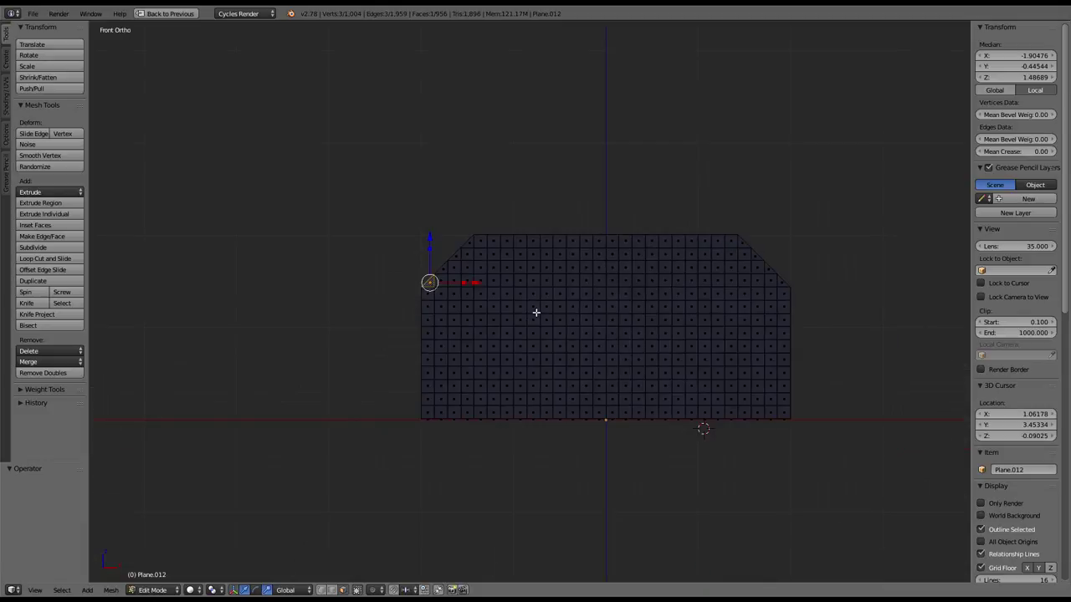
key(b)
mouse_move(332, 161)
mouse_down()
mouse_move(863, 402)
mouse_move(863, 414)
mouse_up()
mouse_move(863, 413)
middle_down()
mouse_move(568, 256)
mouse_move(644, 263)
mouse_move(684, 339)
middle_up()
key(KP_5)
key(f)
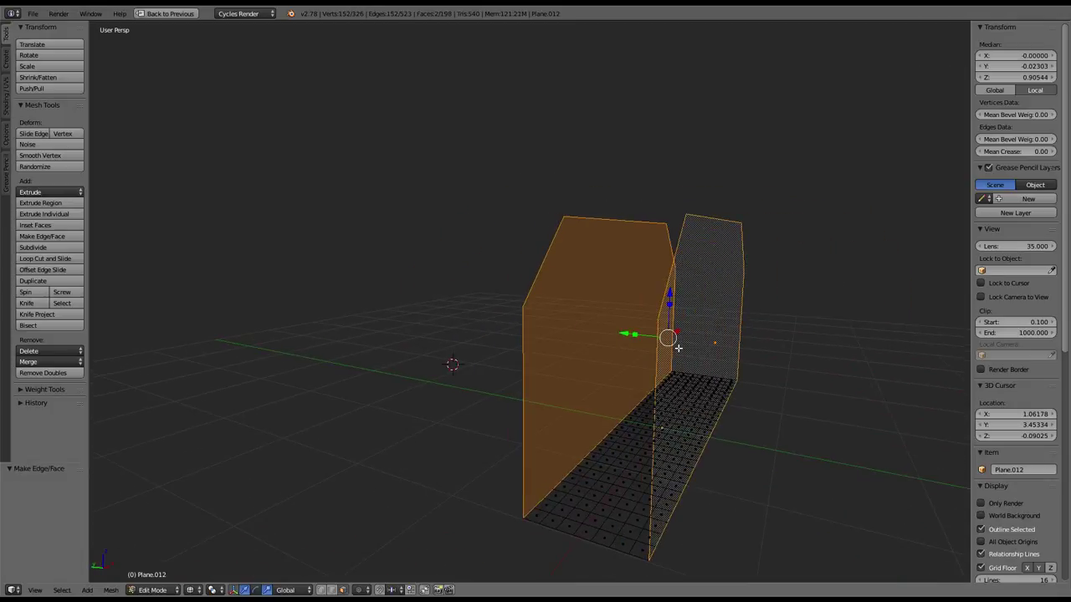
key(x)
click(678, 347)
key(a)
key(f)
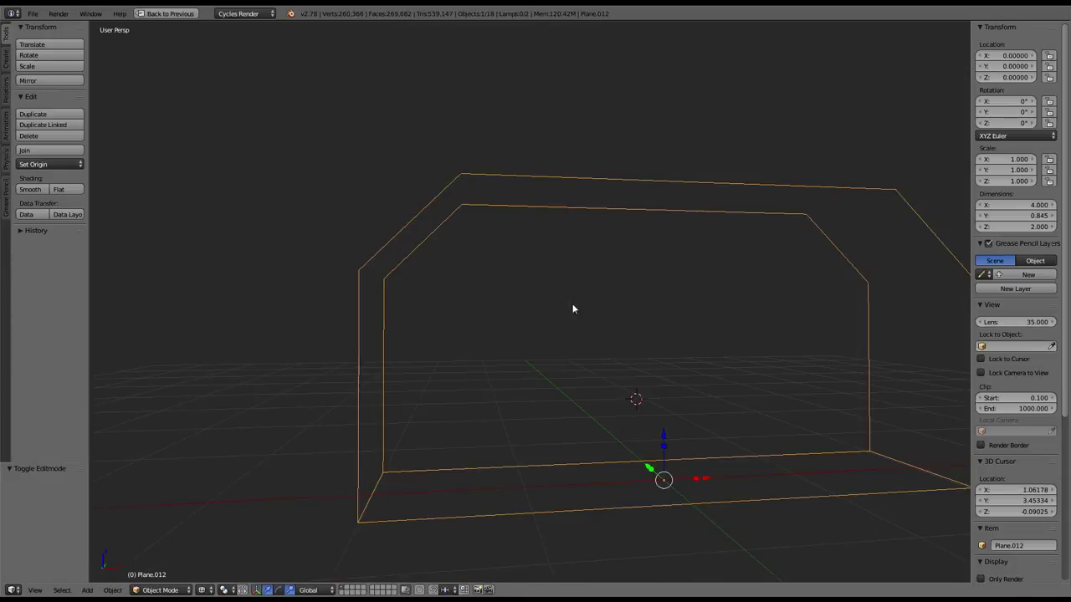
Step: Switch the viewport to Solid shading and reveal all hidden objects, leaving local view
click(202, 590)
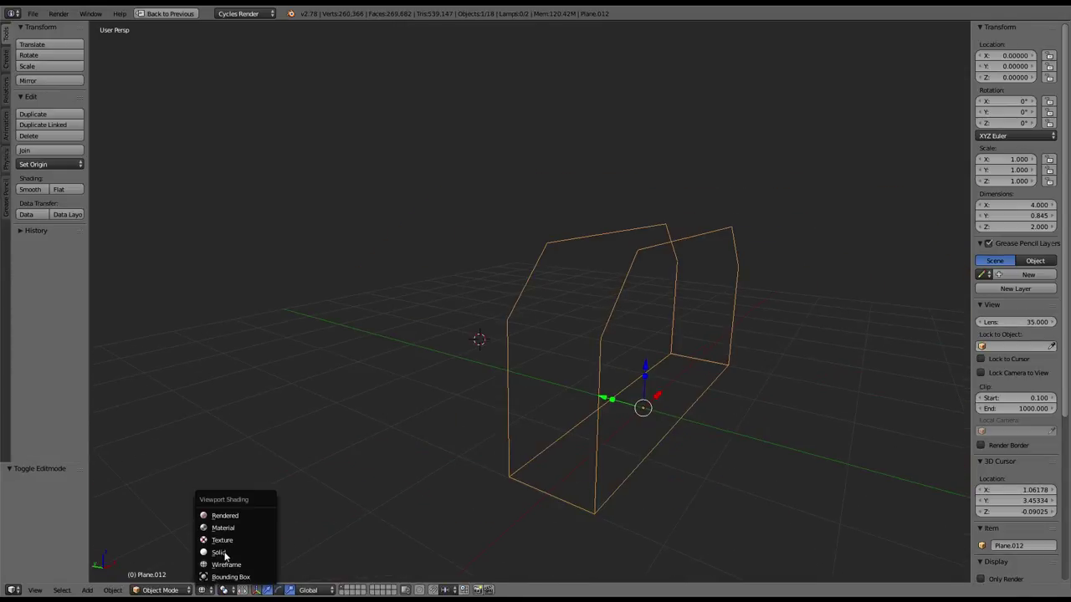
click(219, 555)
mouse_move(562, 343)
middle_down()
mouse_move(497, 365)
mouse_move(624, 325)
middle_up()
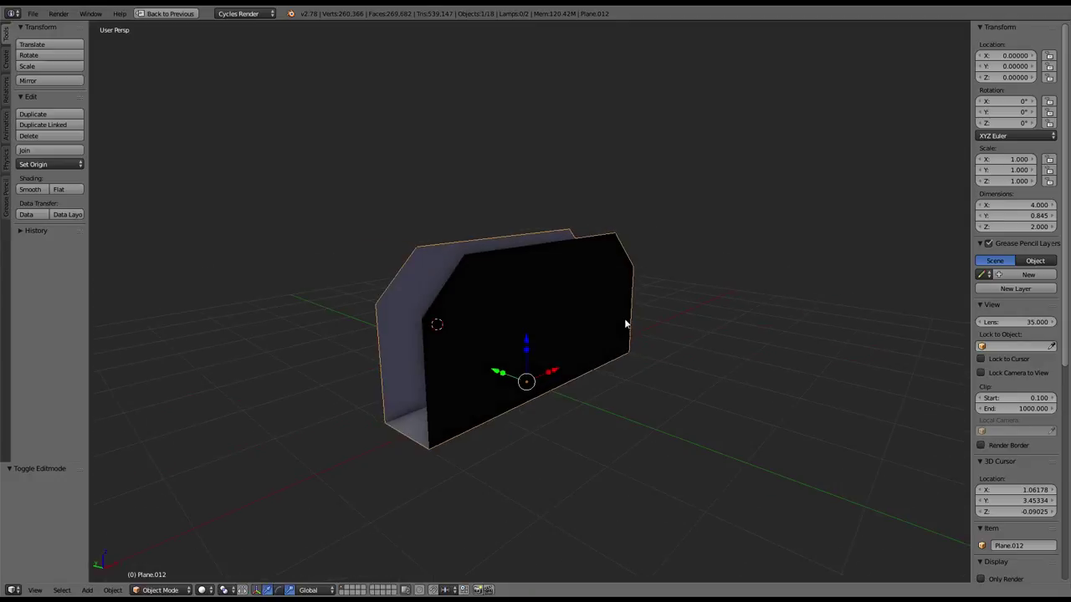
middle_drag(561, 373, 694, 315)
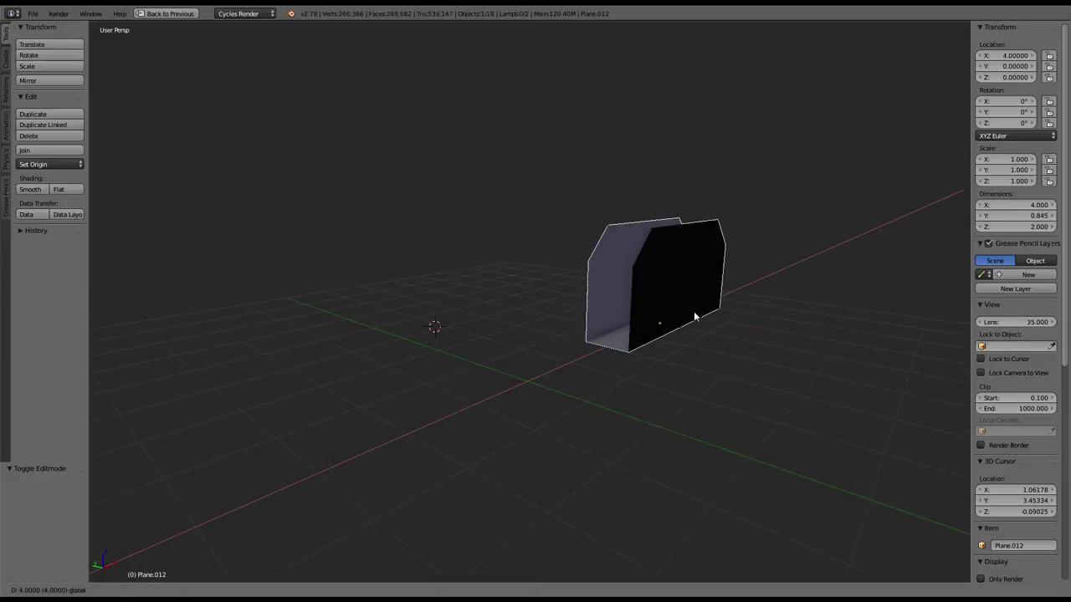
key(alt+h)
key(KP_Divide)
Step: Duplicate the Plane.010 panel and move the copy 4 units along X
right_click(631, 335)
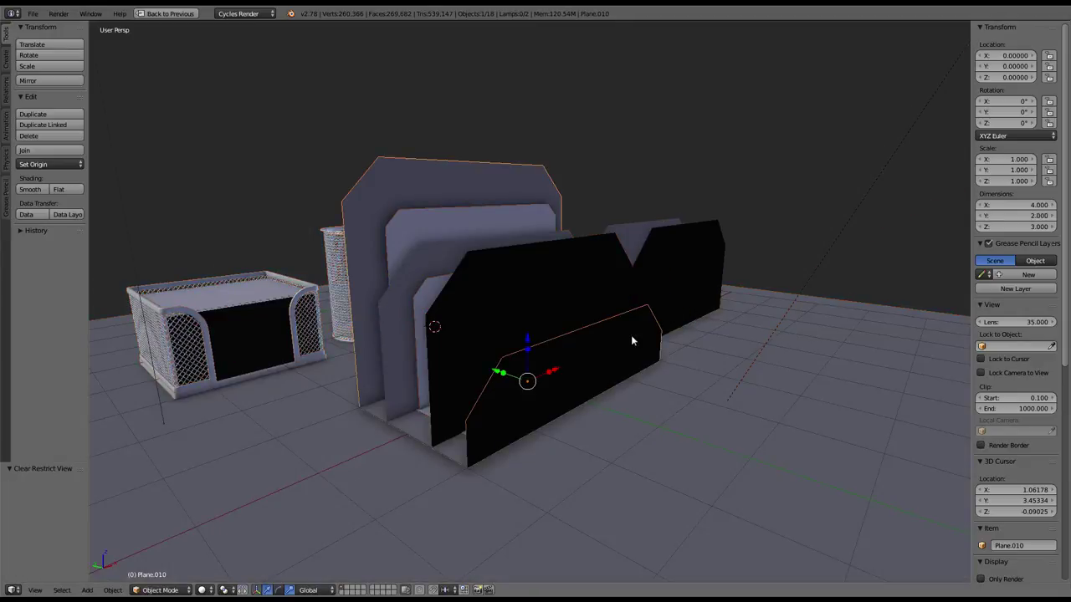
mouse_move(631, 335)
middle_down()
mouse_move(645, 326)
mouse_move(502, 369)
middle_up()
key(shift+d)
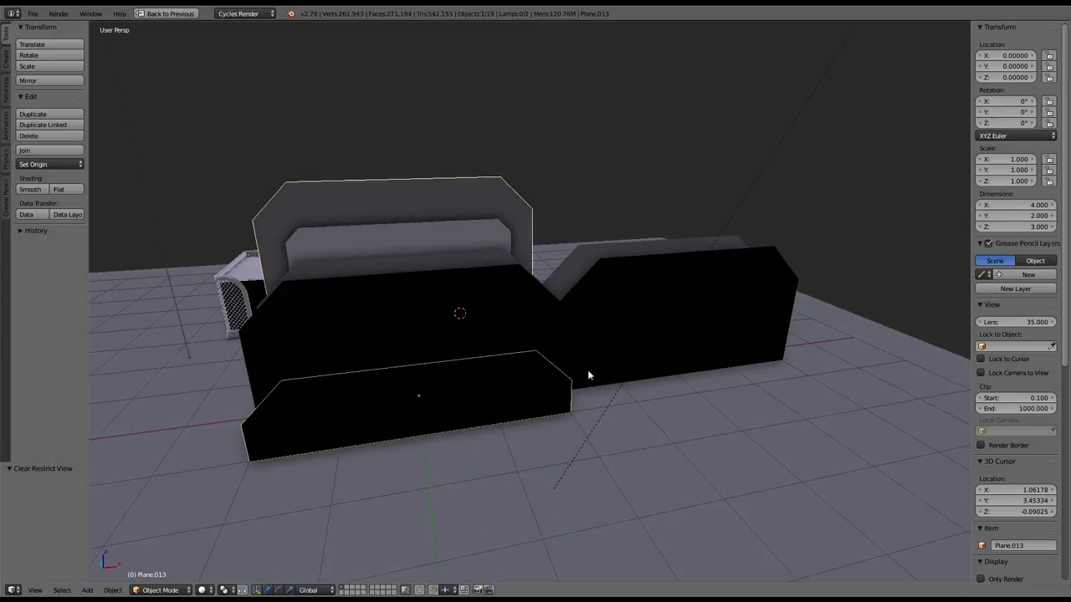
key(Escape)
key(g)
key(x)
click(730, 337)
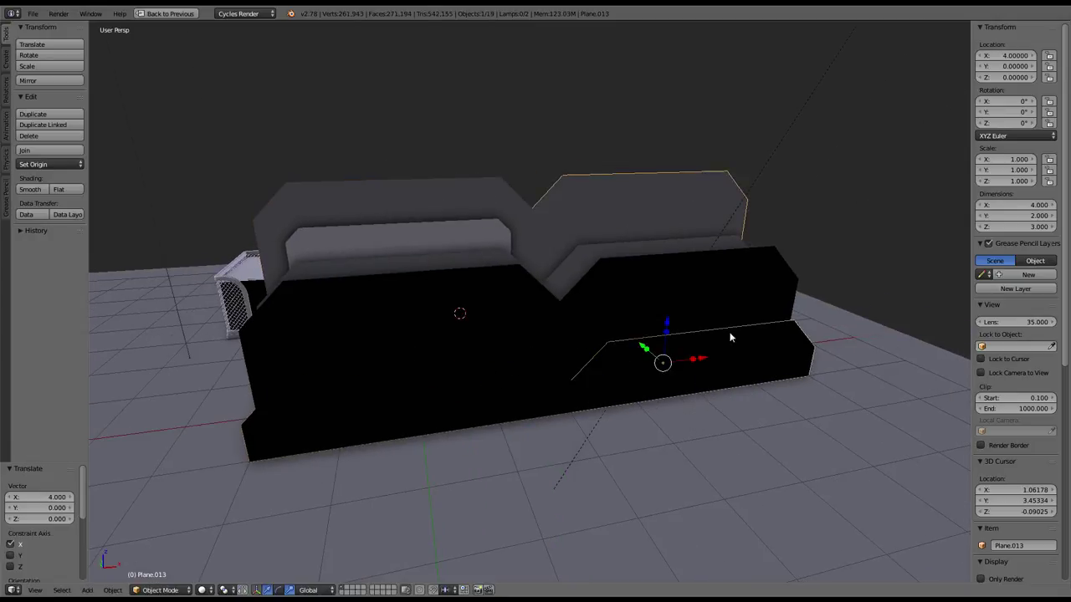
mouse_move(730, 337)
middle_down()
mouse_move(712, 294)
mouse_move(621, 318)
middle_up()
key(Tab)
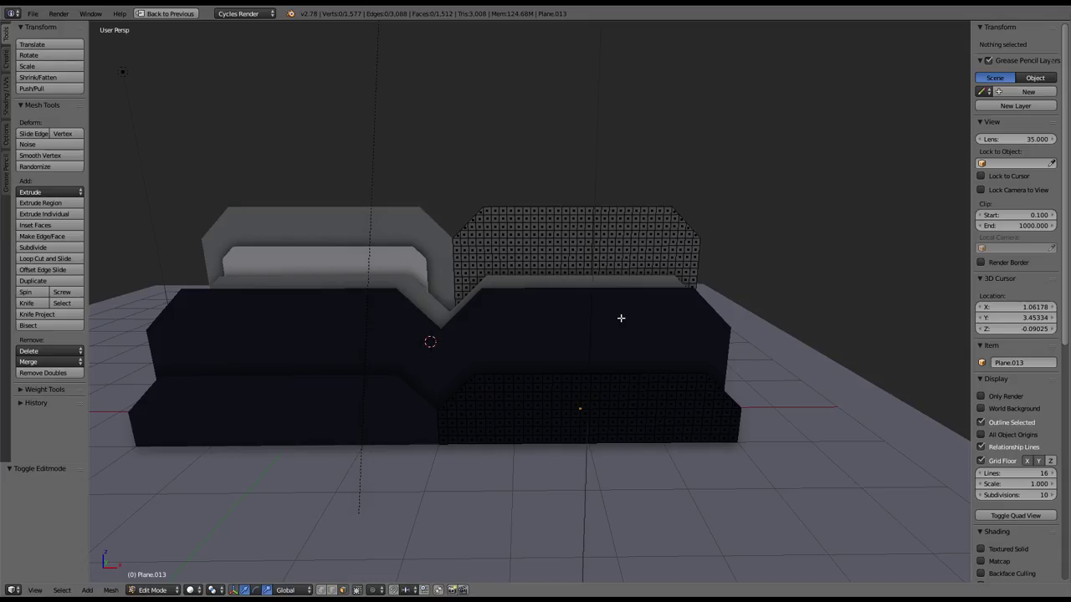
Step: Switch to front orthographic view and step through the panels' meshes in Edit Mode
key(KP_1)
key(Tab)
right_click(425, 301)
key(Tab)
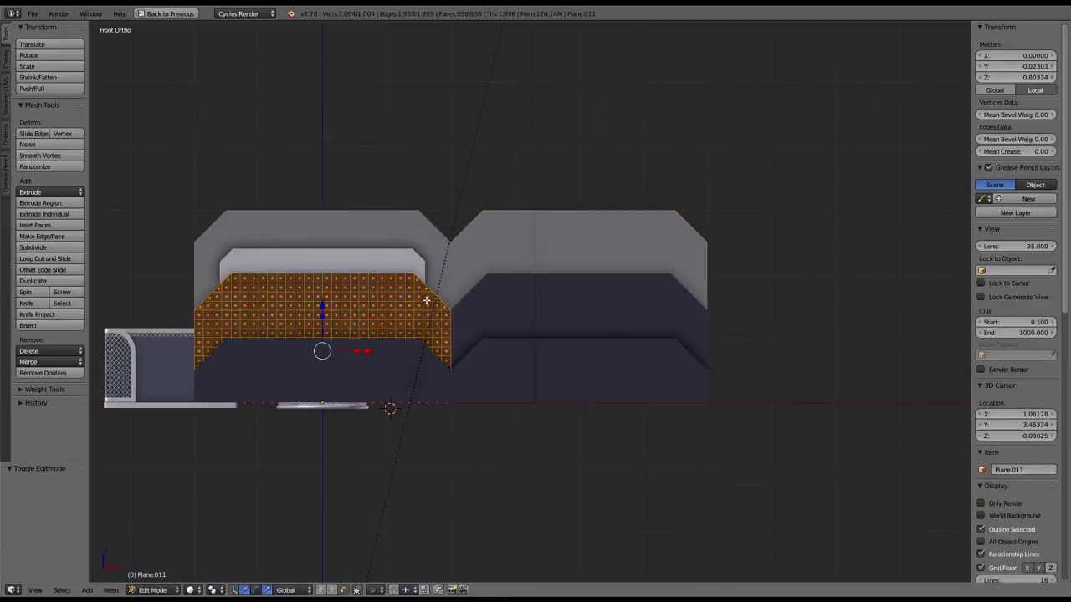
key(Tab)
right_click(486, 337)
key(Tab)
key(Tab)
right_click(369, 363)
key(Tab)
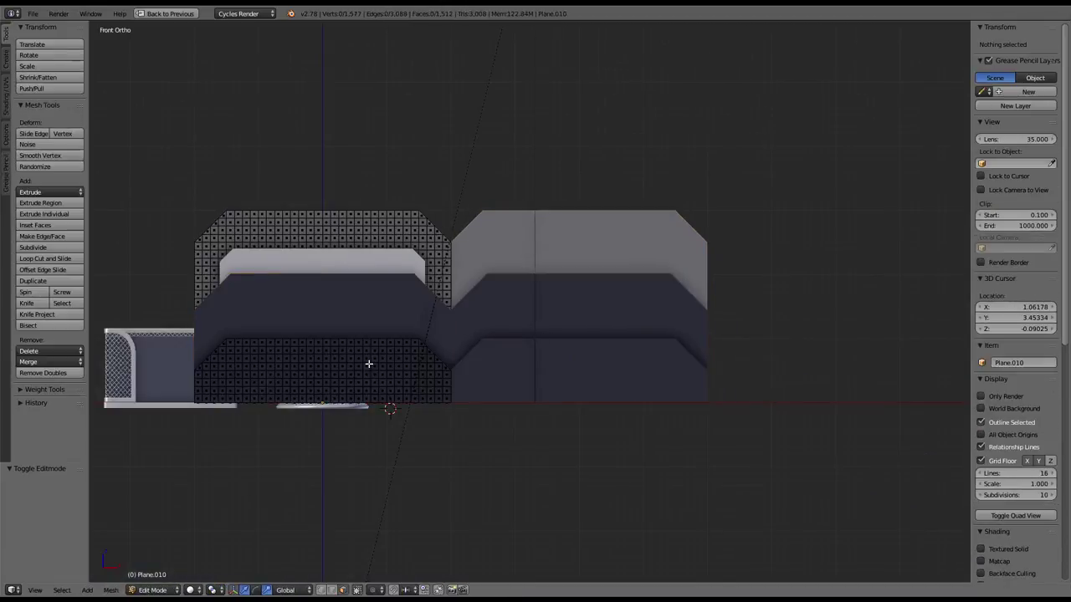
key(Tab)
Step: Check Plane.011 and Plane.010 meshes, switch to wireframe shading, and select Plane.013
key(Tab)
scroll(363, 313, up, 3)
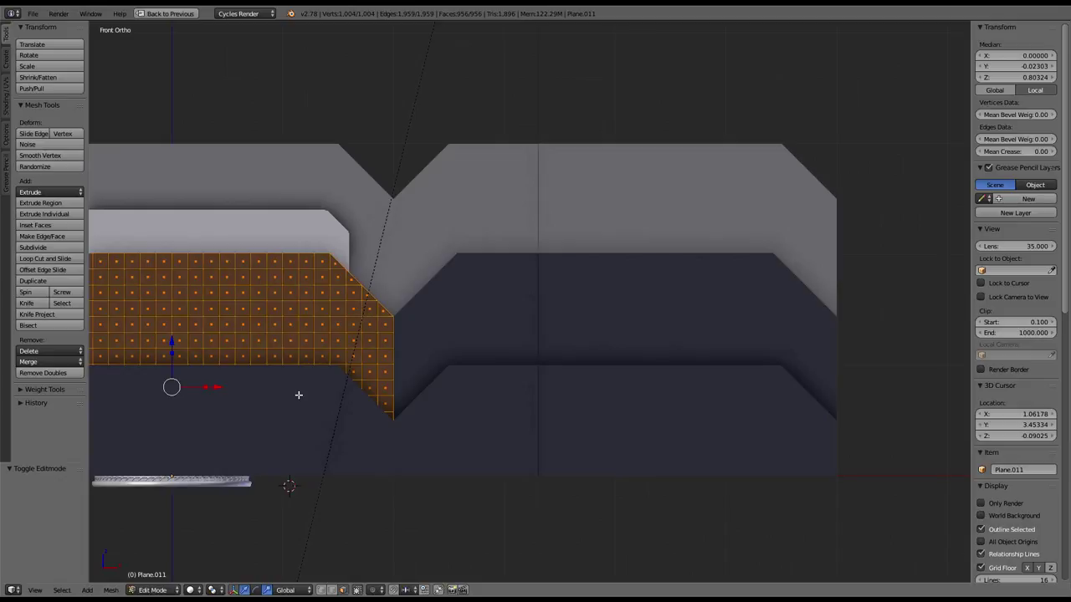
key(Tab)
right_click(296, 390)
key(Tab)
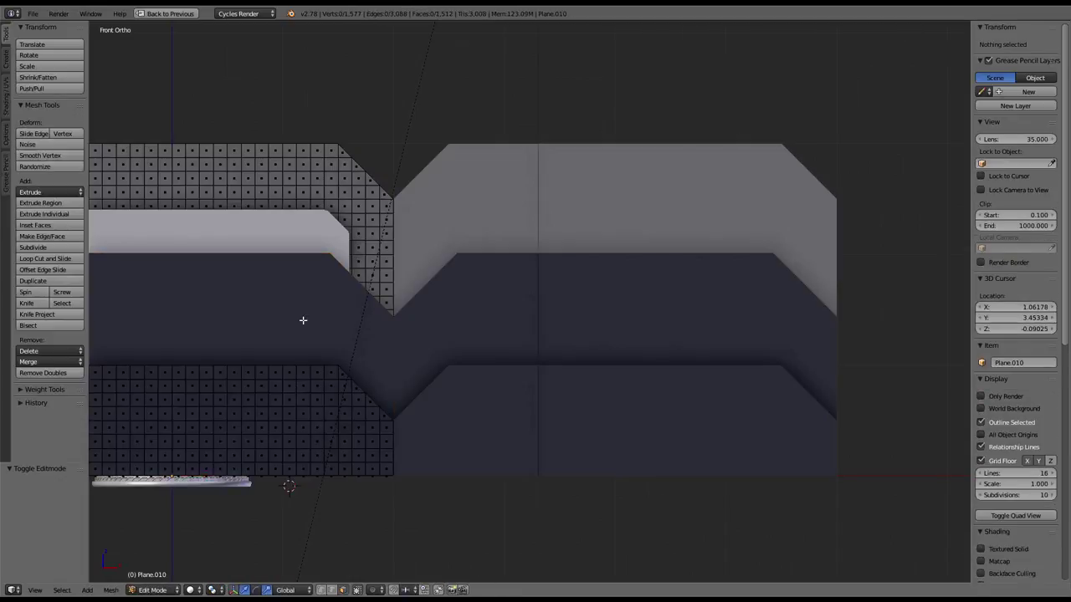
key(Tab)
key(z)
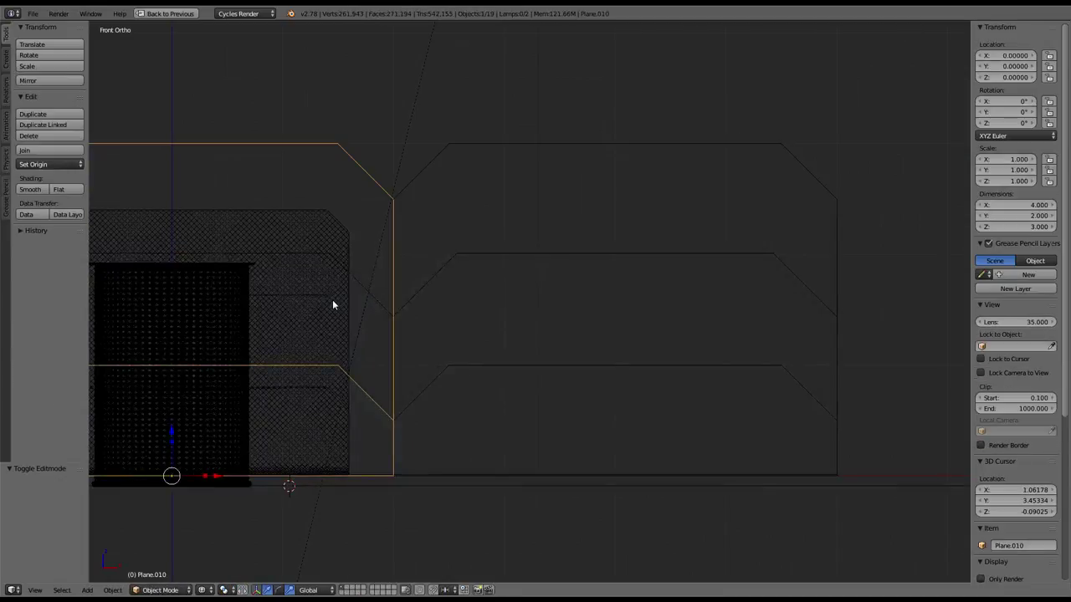
key(Tab)
key(Tab)
right_click(411, 303)
key(Tab)
key(Tab)
key(Tab)
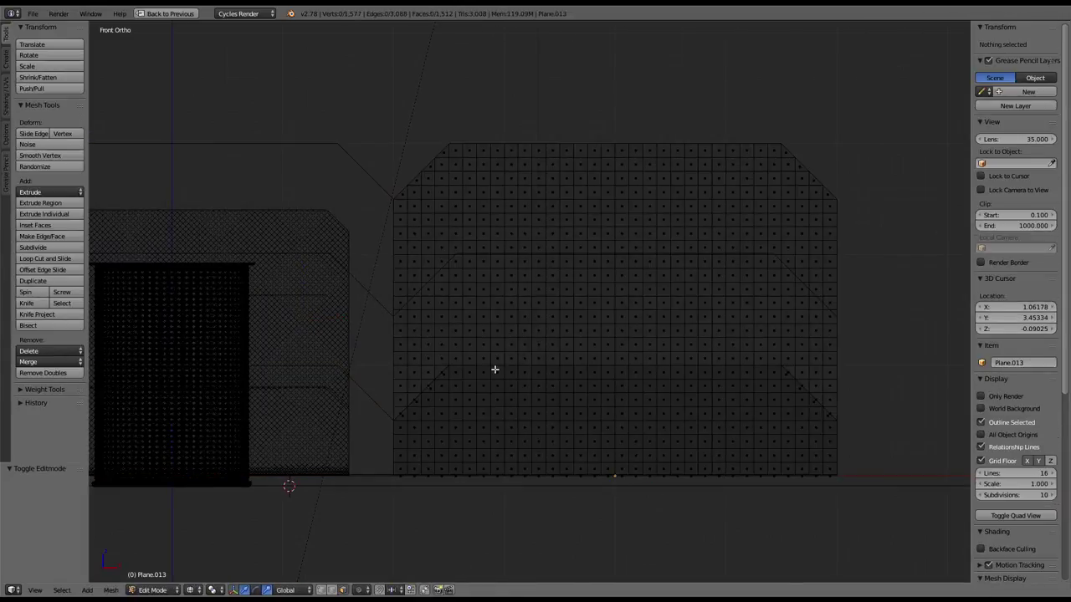
Step: Box-select all of Plane.013 and fill its dense grid, then its bottom row, into large faces
key(b)
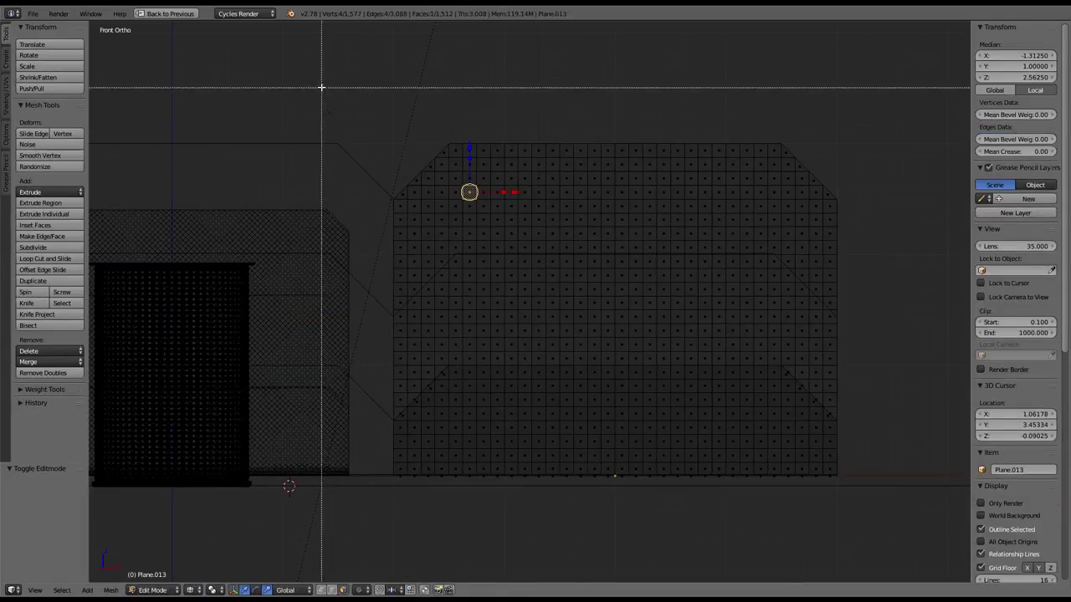
drag(324, 81, 935, 469)
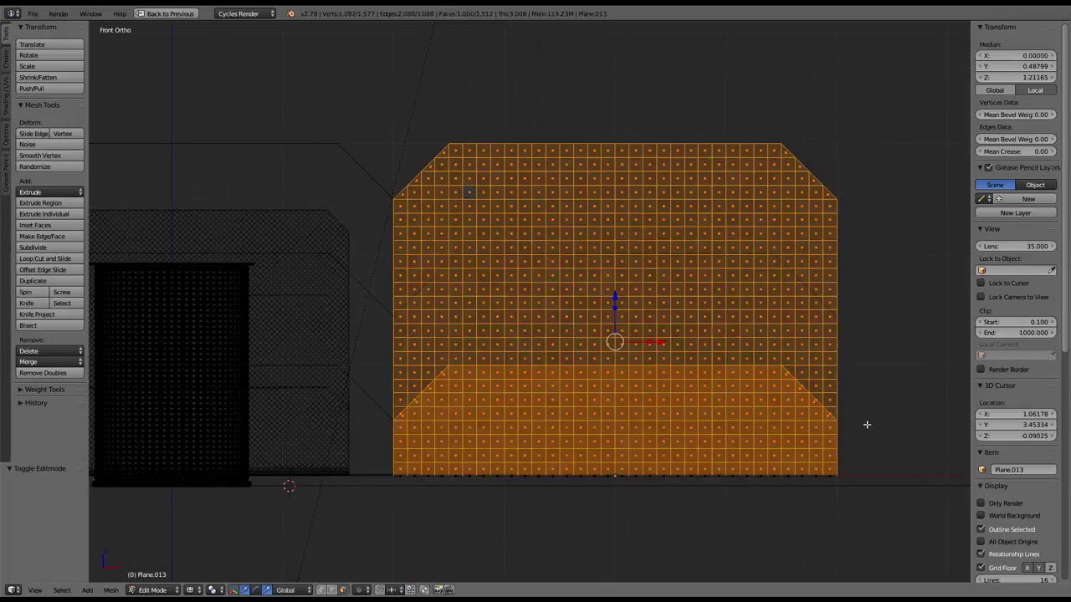
key(f)
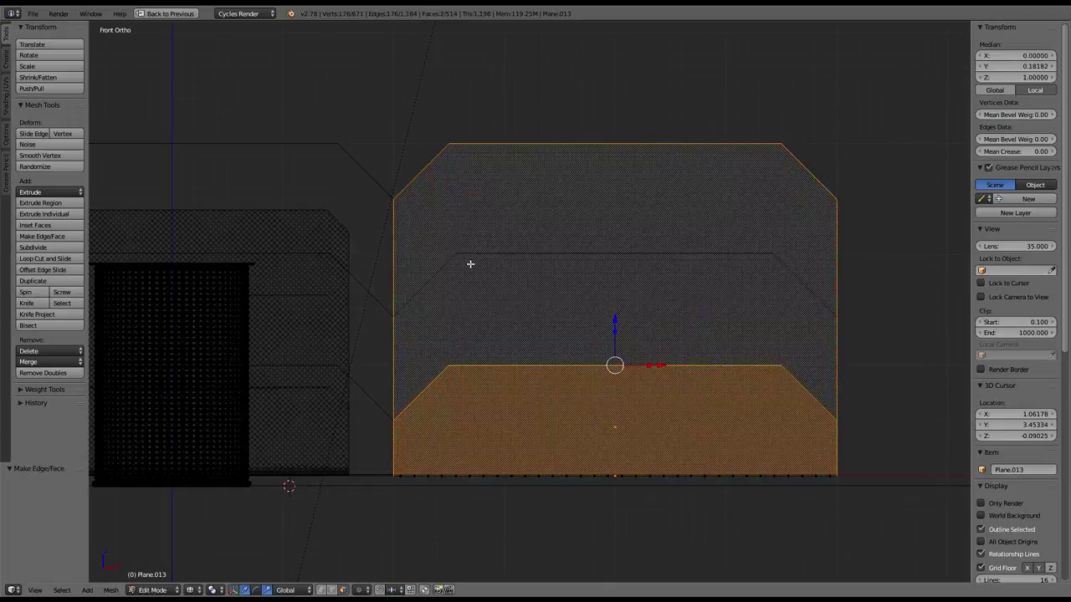
key(a)
key(a)
key(f)
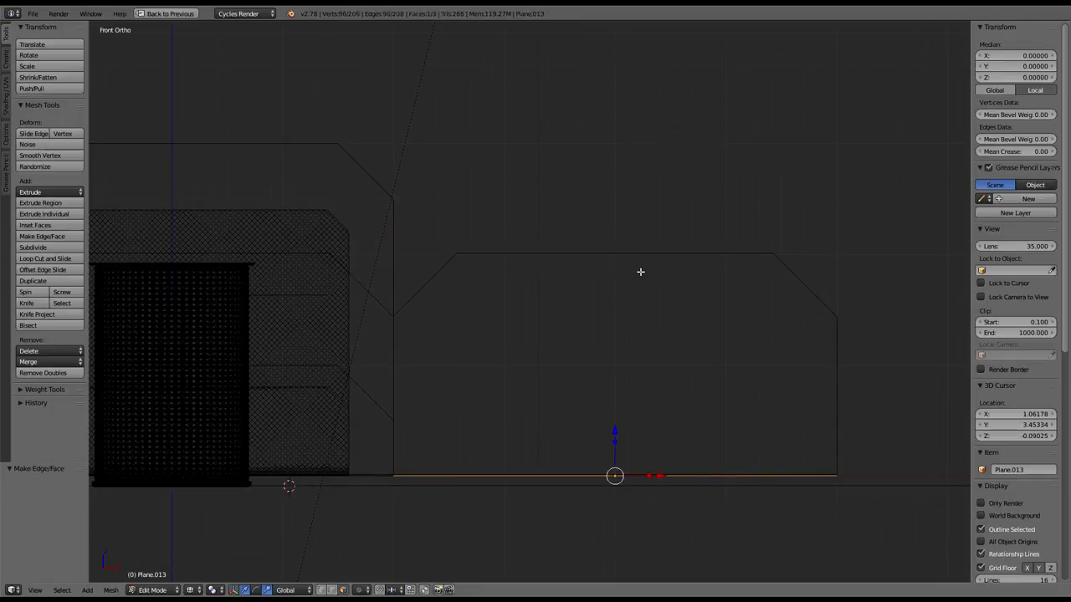
key(KP_5)
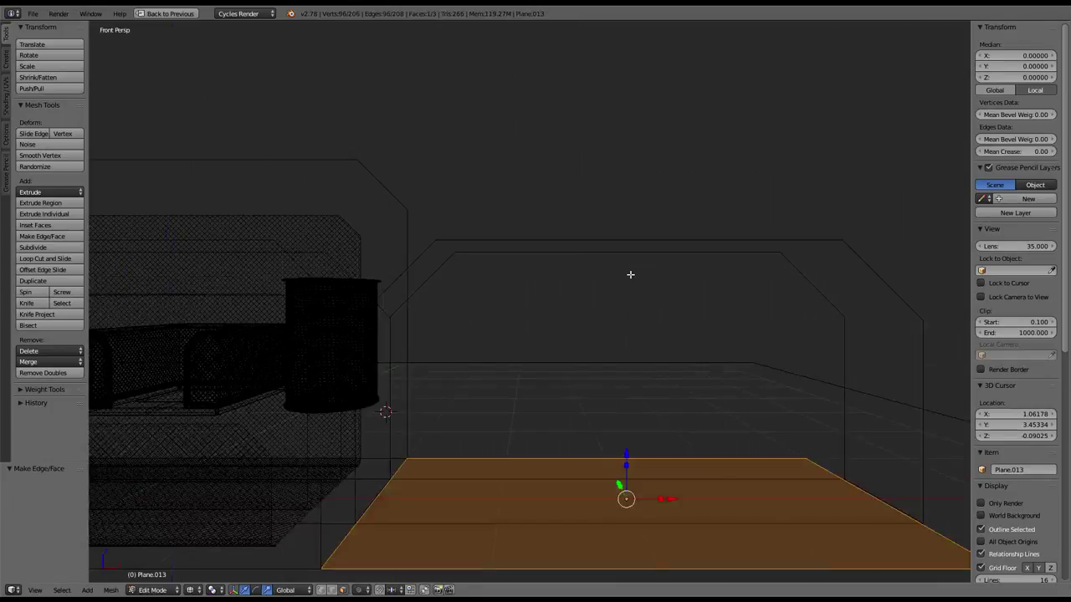
scroll(631, 274, down, 3)
key(Tab)
mouse_move(594, 292)
middle_down()
mouse_move(614, 327)
mouse_move(618, 319)
middle_up()
Step: Open Plane.012 in Edit Mode with its entire mesh selected
right_click(565, 303)
key(Tab)
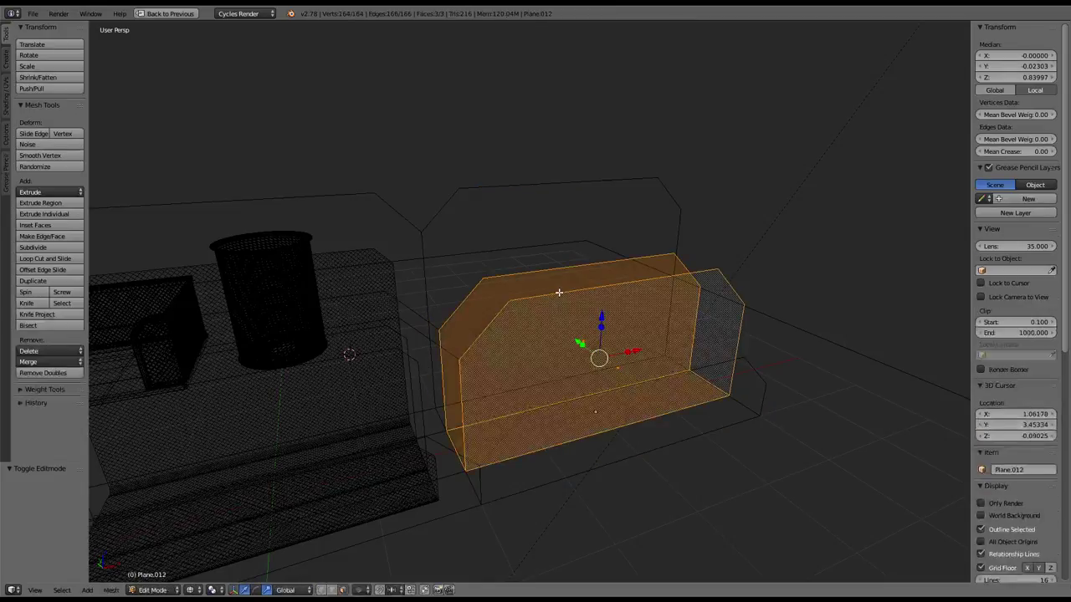
key(a)
key(a)
scroll(593, 345, up, 3)
middle_drag(593, 345, 589, 326)
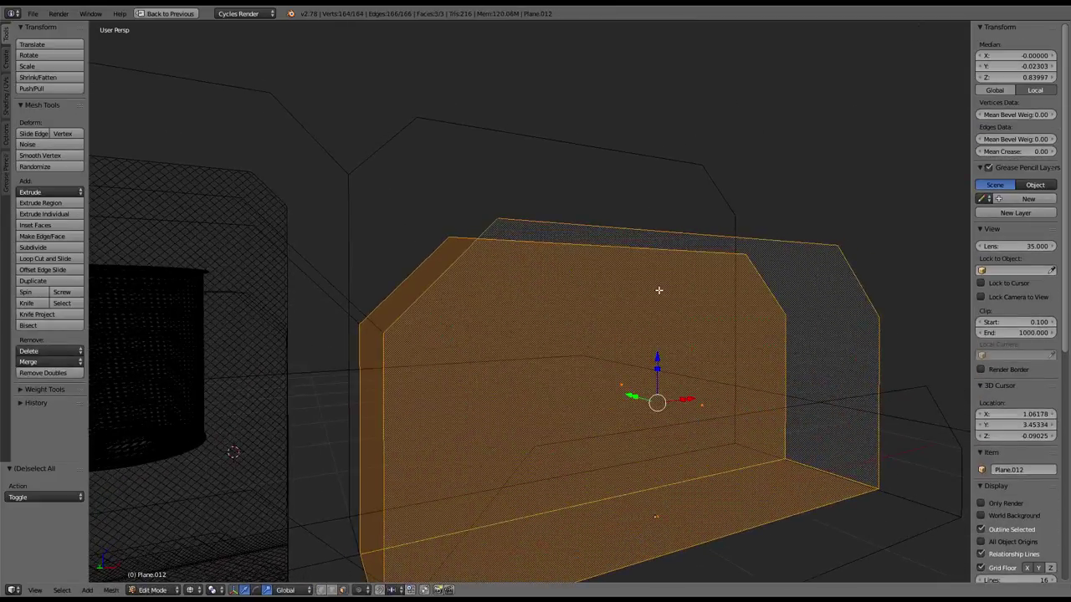
mouse_move(658, 290)
middle_down()
mouse_move(638, 311)
mouse_move(657, 302)
middle_up()
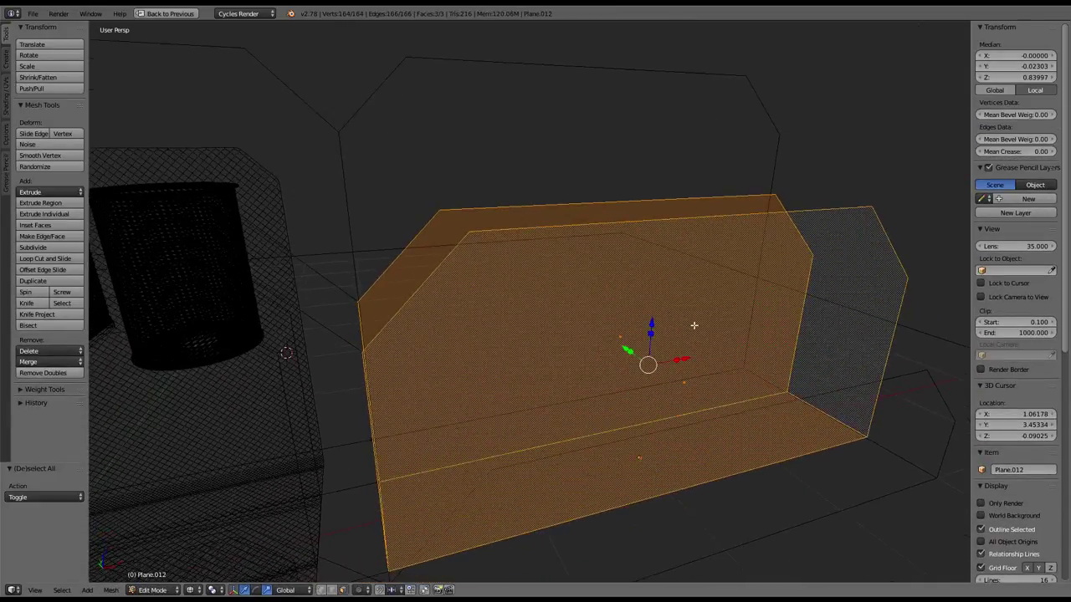
Step: Inset Plane.012's wall faces with a thickness of 0.1
key(ctrl+f)
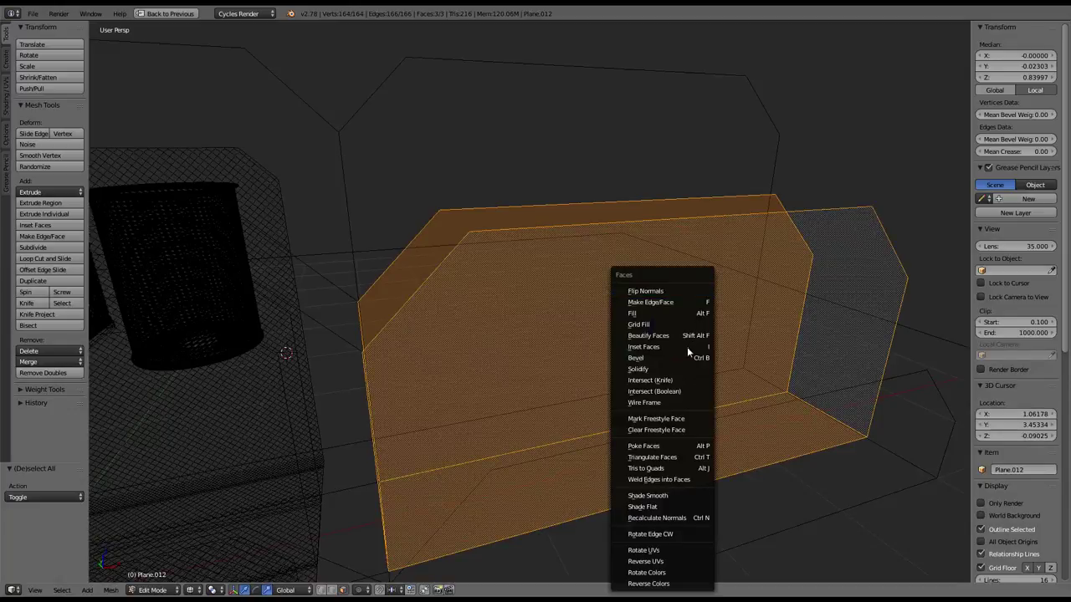
click(687, 347)
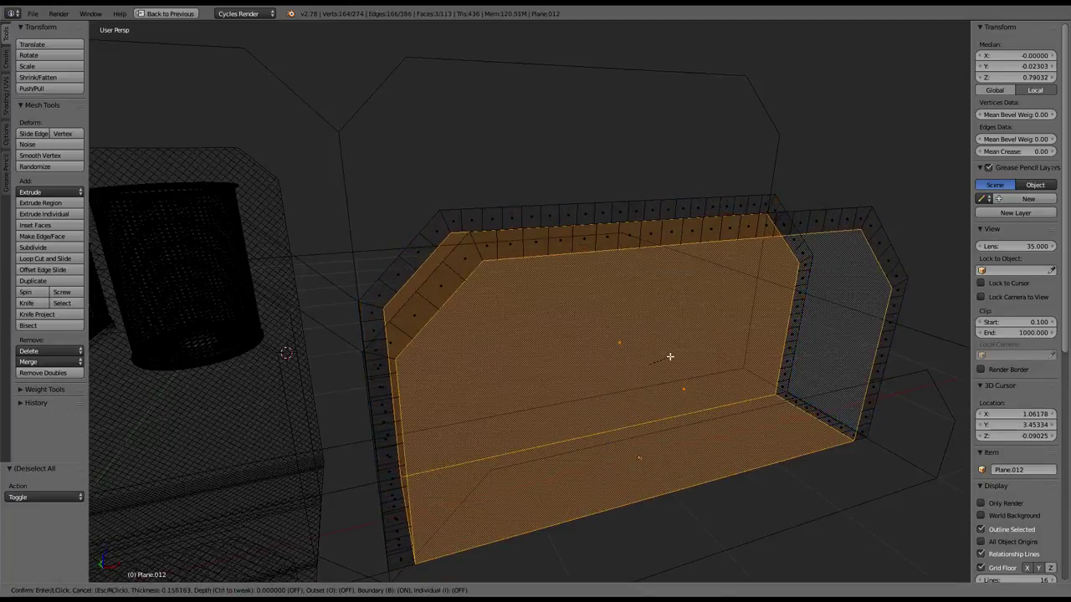
click(675, 358)
middle_drag(459, 371, 457, 351)
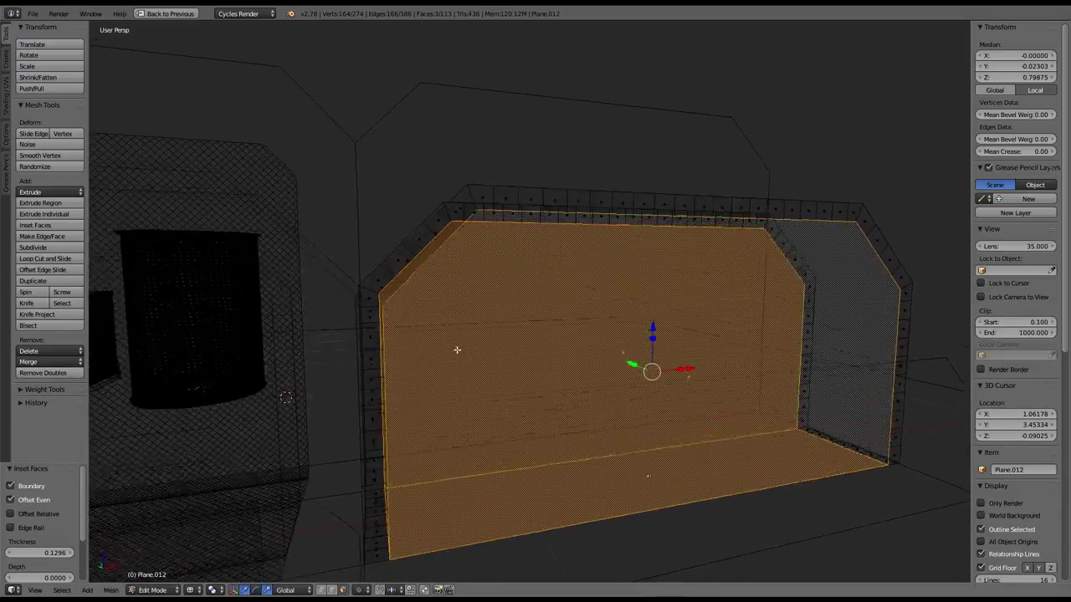
click(49, 554)
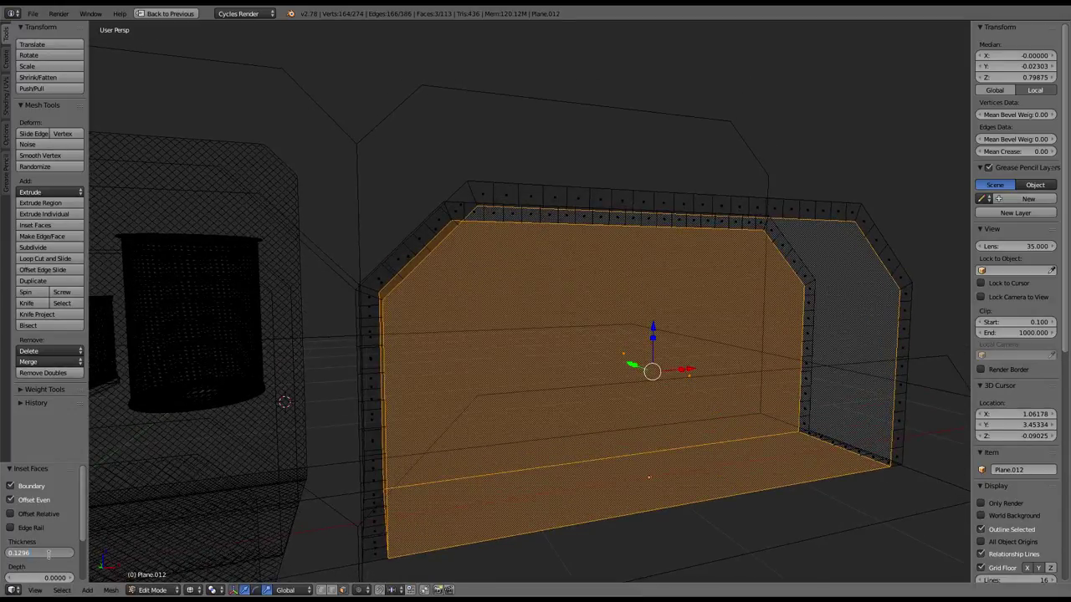
text(0.1)
key(Return)
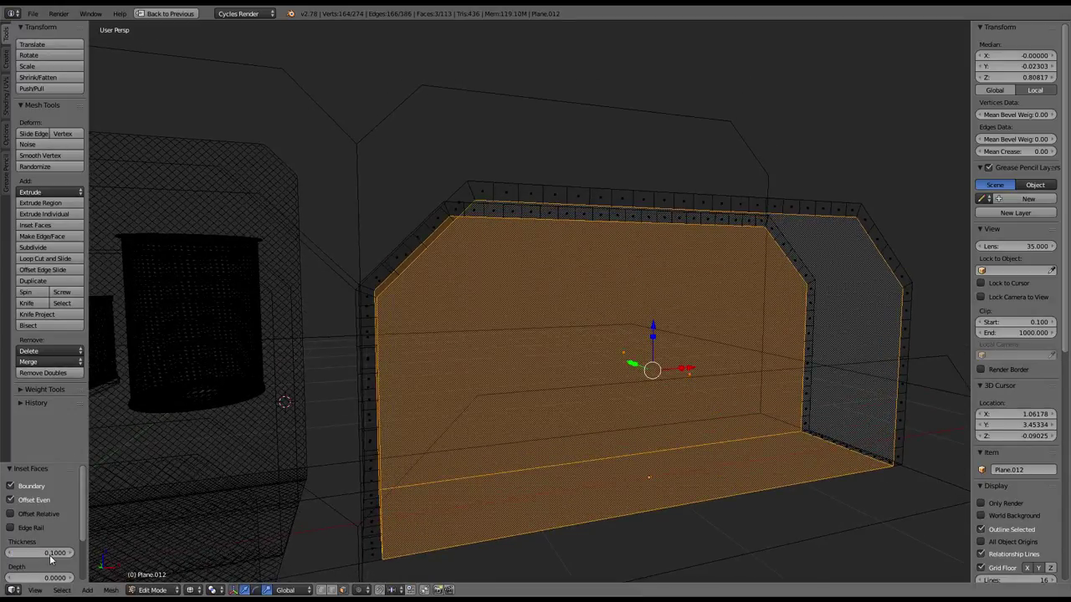
scroll(423, 423, down, 3)
middle_drag(424, 423, 376, 399)
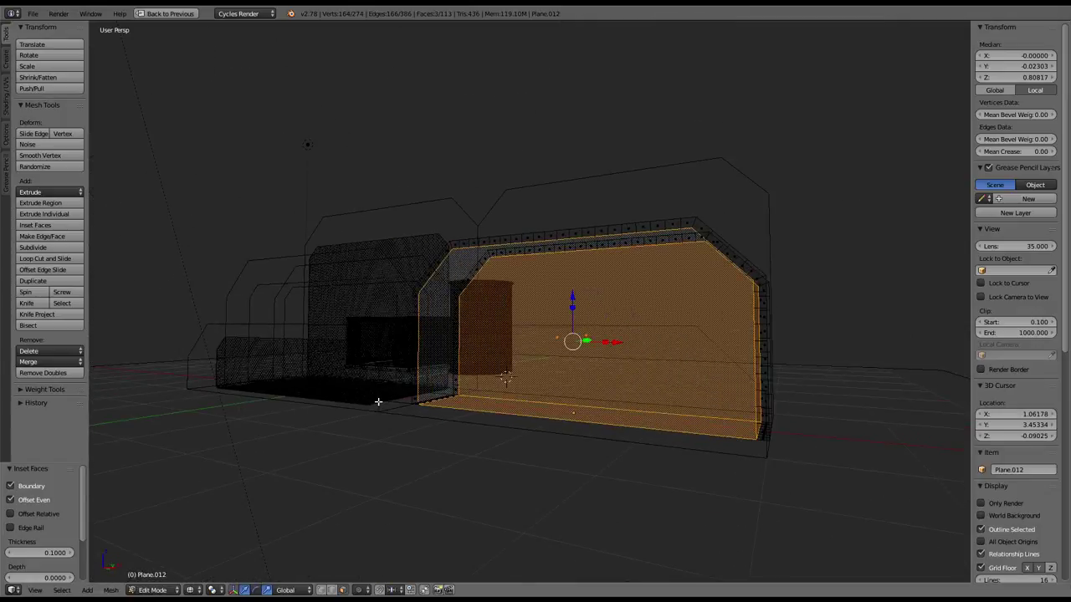
scroll(460, 380, up, 3)
mouse_move(460, 381)
middle_down()
mouse_move(526, 413)
mouse_move(538, 361)
mouse_move(513, 374)
middle_up()
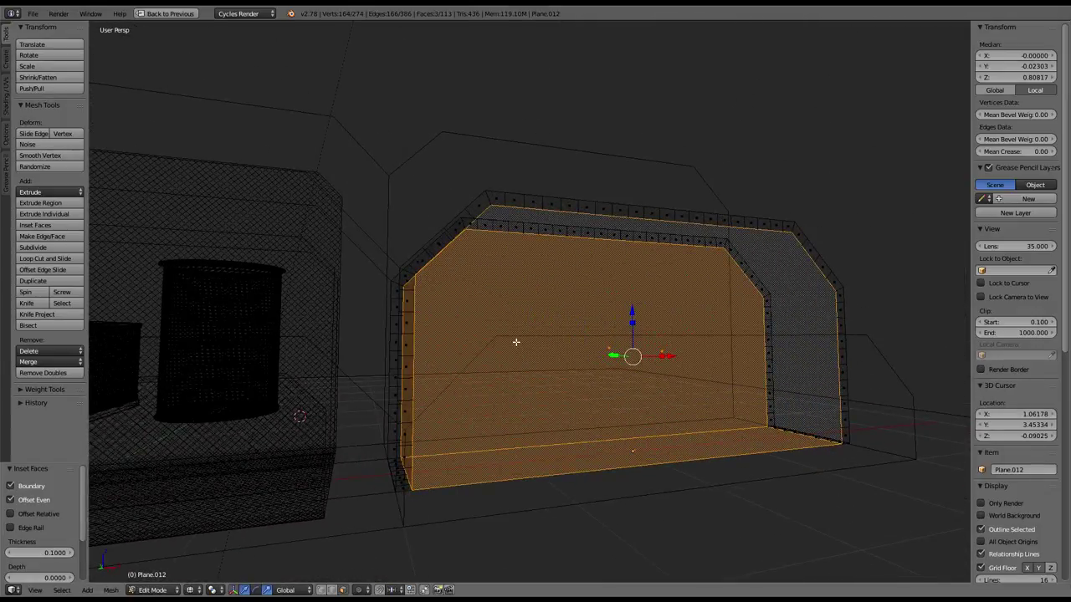
Step: Reduce the inset thickness to 0.08 and delete the inner faces, leaving a thin rim
click(51, 552)
text(0.08)
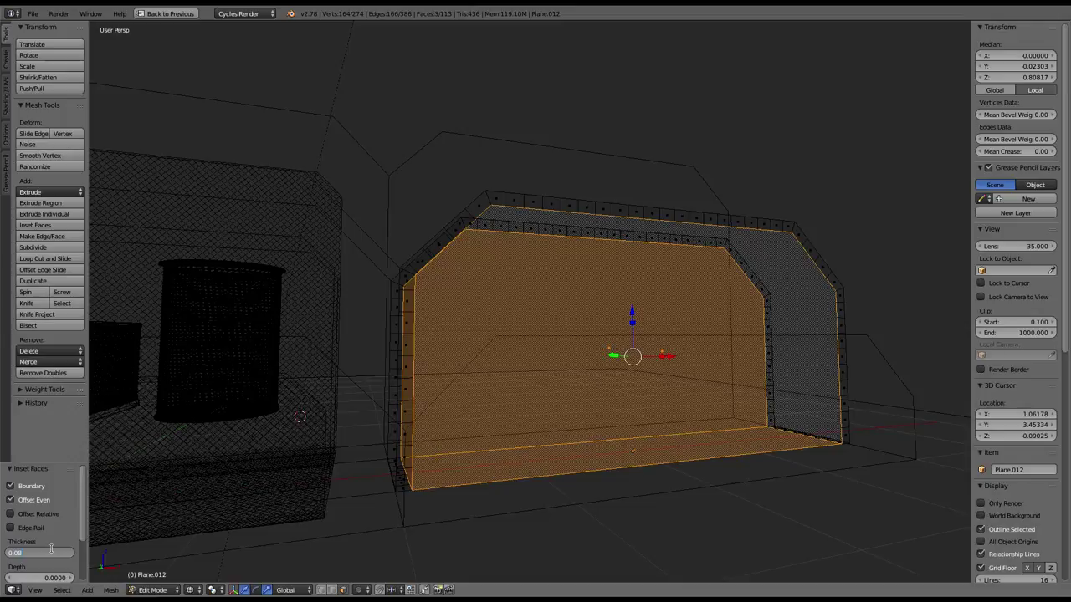
key(Return)
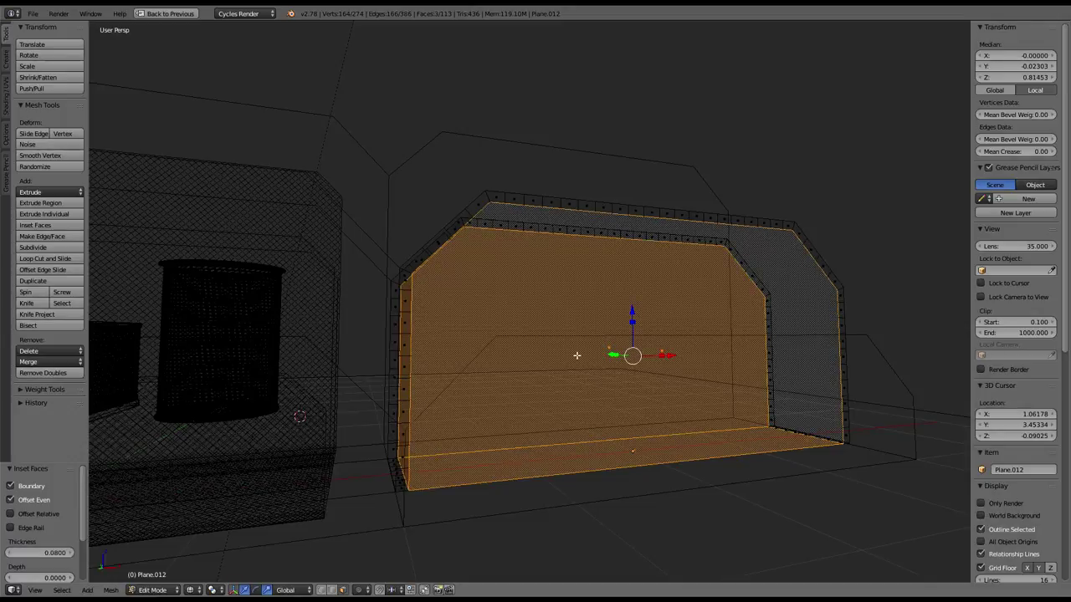
key(x)
click(577, 358)
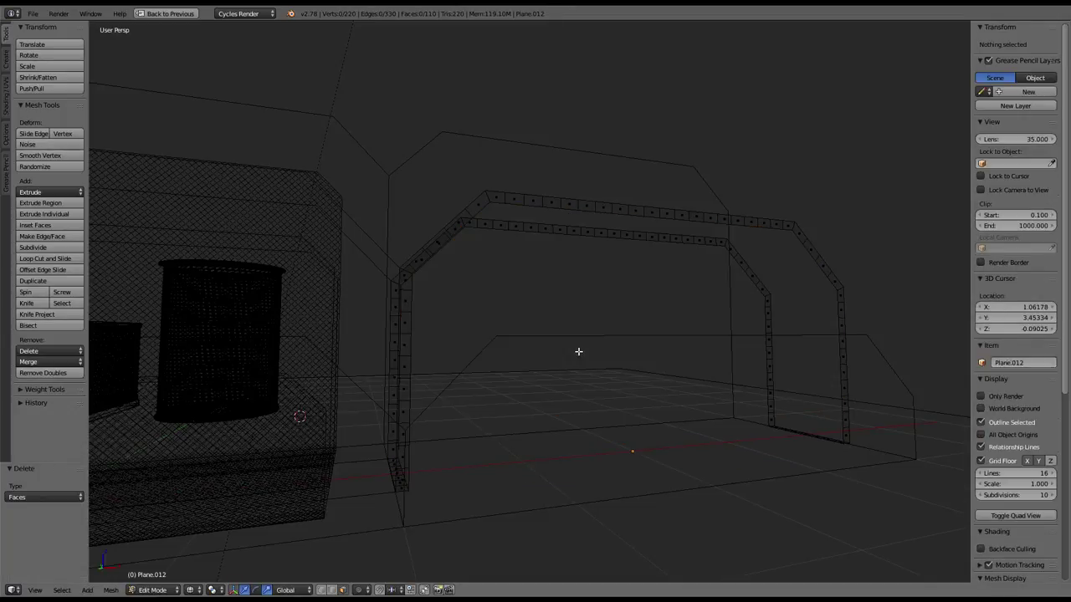
key(Tab)
mouse_move(536, 329)
middle_down()
mouse_move(460, 354)
mouse_move(527, 355)
middle_up()
Step: Reveal and select all of Plane.013's faces, inset them, and delete the inner faces
key(shift+a)
click(524, 339)
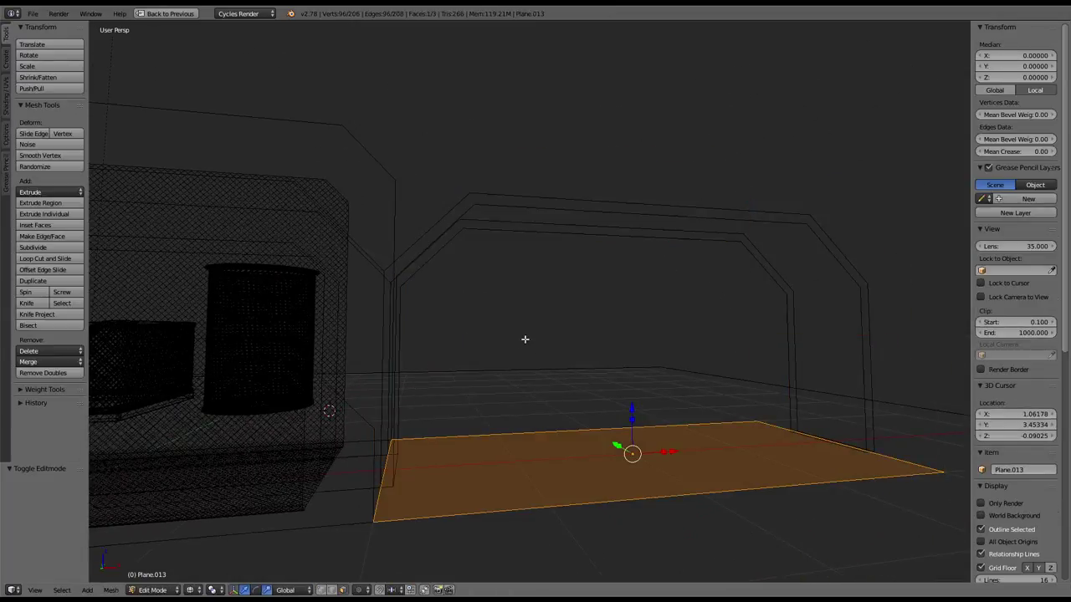
key(alt+h)
key(a)
key(a)
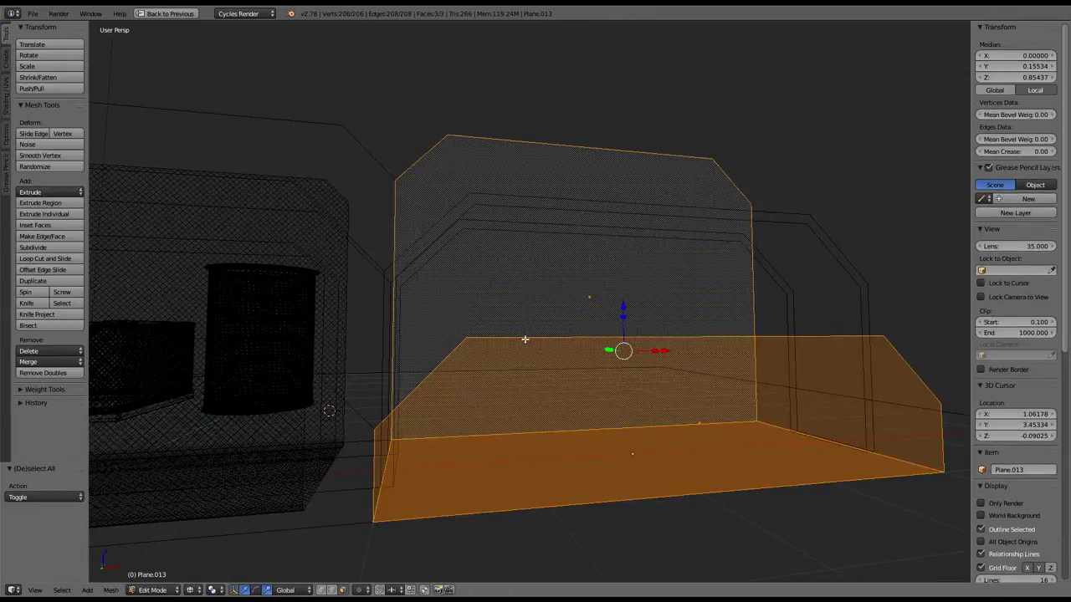
key(ctrl+f)
click(526, 342)
click(526, 342)
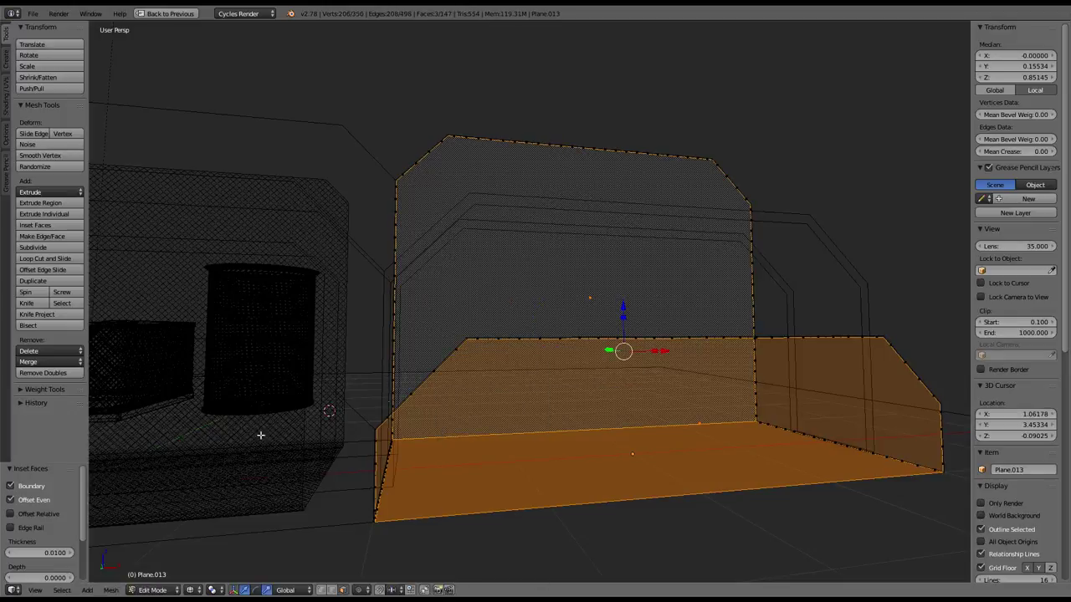
key(x)
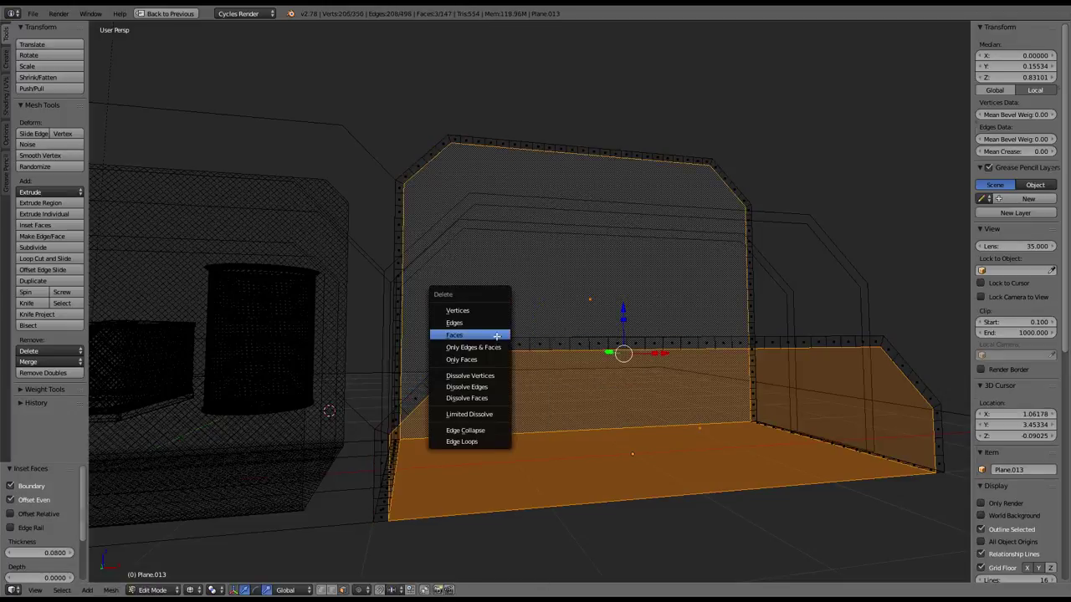
click(496, 335)
key(Tab)
Step: View both rim frames together and select them, finishing on Plane.011
scroll(496, 342, down, 3)
mouse_move(497, 341)
middle_down()
mouse_move(492, 369)
mouse_move(627, 330)
mouse_move(574, 282)
mouse_move(579, 234)
mouse_move(688, 176)
mouse_move(636, 227)
mouse_move(676, 227)
middle_up()
shift+right_click(460, 324)
shift+right_click(524, 361)
right_click(581, 222)
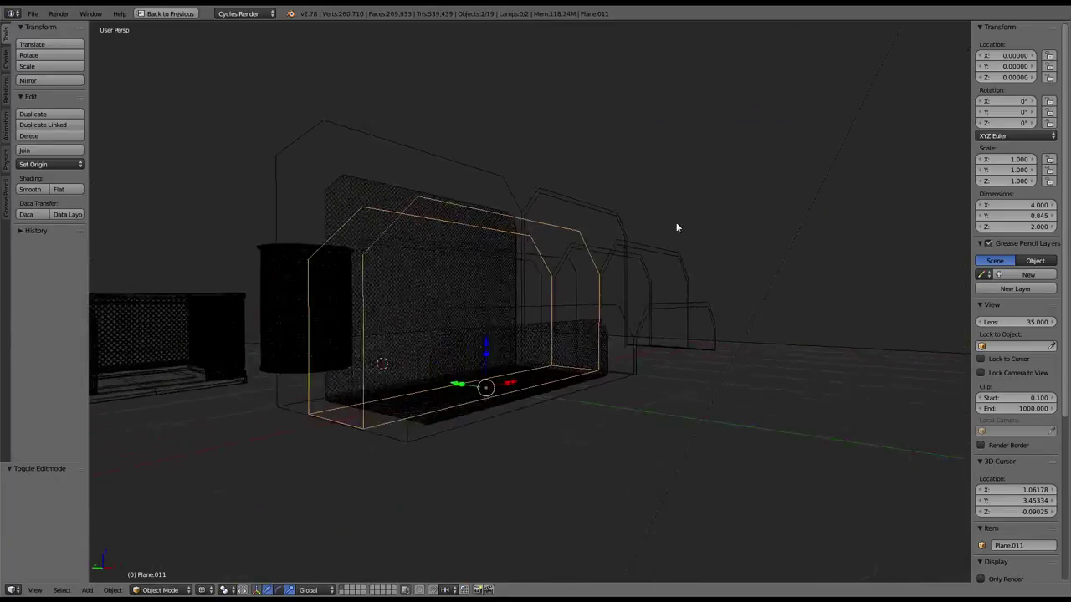
Step: Delete the old wire-mesh panel Plane.009
key(g)
key(Escape)
mouse_move(769, 189)
middle_down()
mouse_move(642, 287)
mouse_move(299, 244)
mouse_move(478, 270)
middle_up()
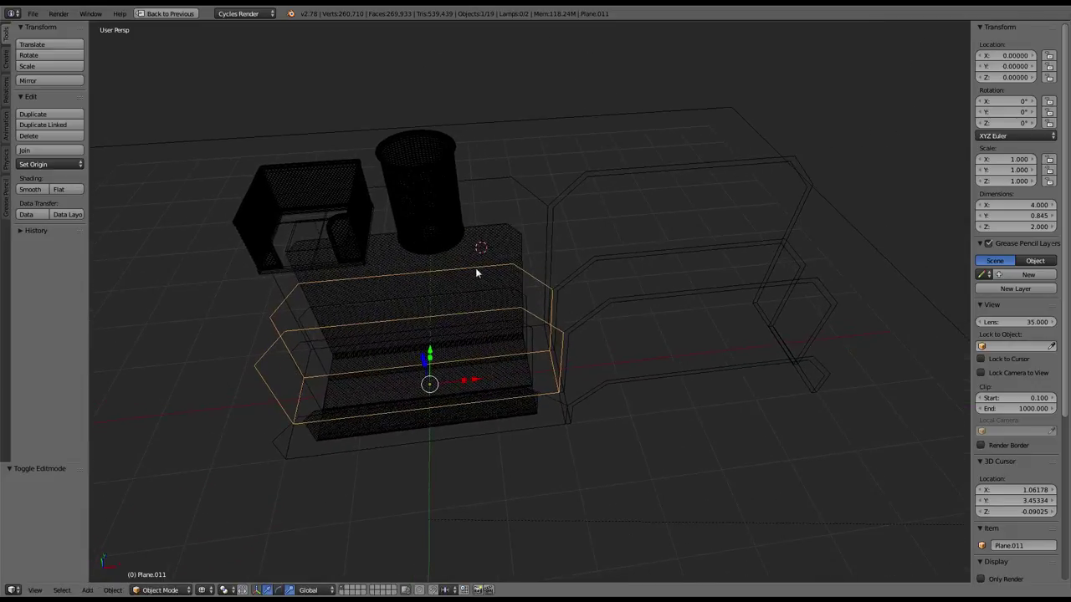
right_click(520, 328)
right_click(525, 327)
right_click(531, 330)
mouse_move(531, 329)
middle_down()
mouse_move(555, 287)
mouse_move(636, 235)
middle_up()
middle_drag(543, 320, 615, 278)
scroll(615, 278, up, 3)
key(x)
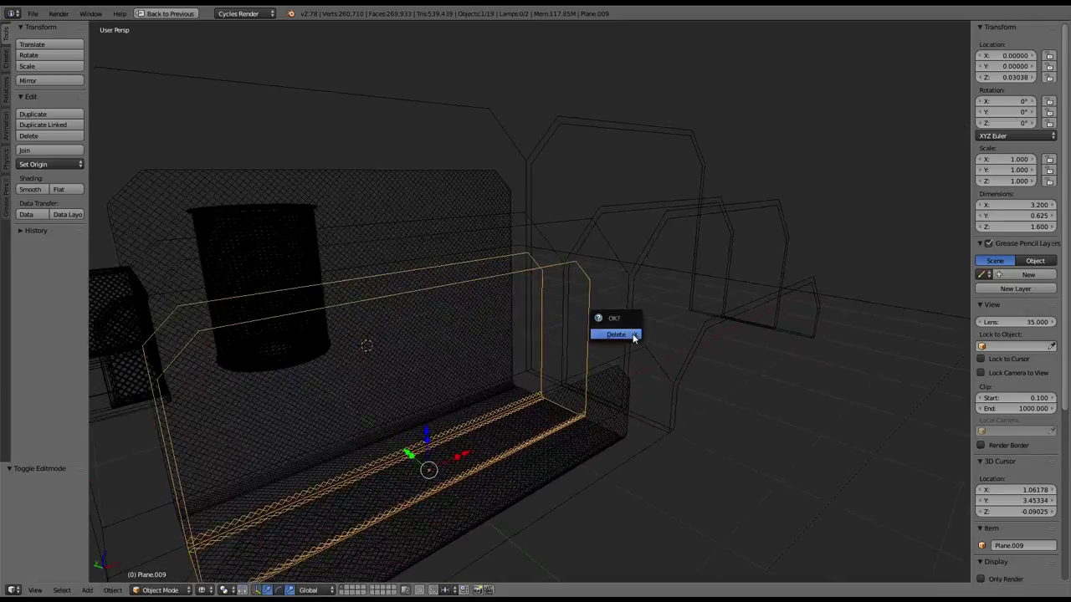
click(617, 330)
Step: Delete the other old wire-mesh panel, leaving 17 objects
right_click(621, 394)
right_click(623, 395)
right_click(622, 395)
key(Delete)
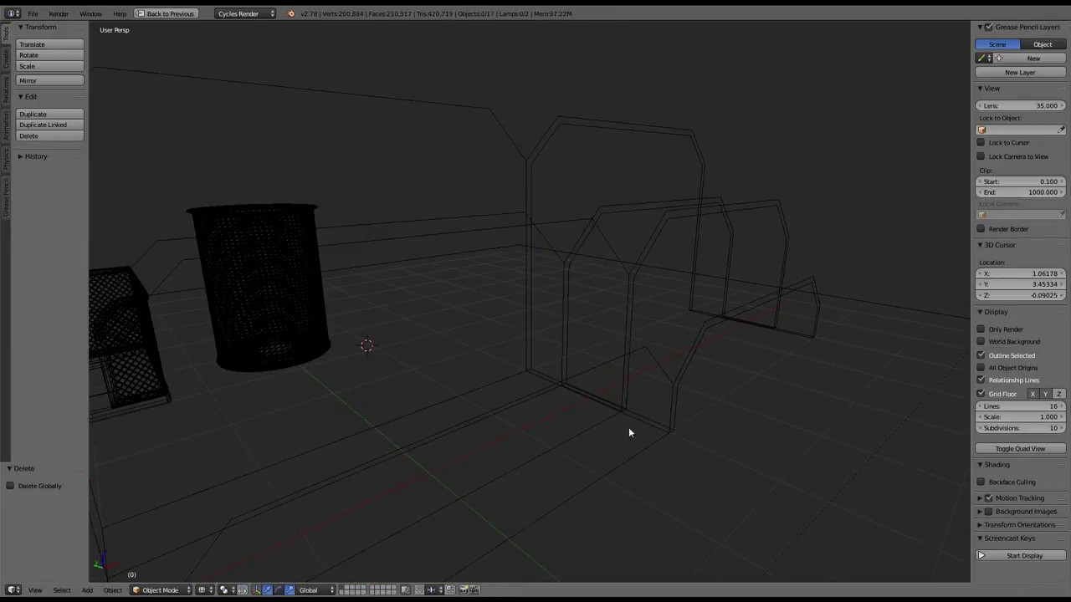
Step: Put the Plane.011 wall panel into Edit Mode
right_click(626, 342)
right_click(629, 358)
key(Tab)
mouse_move(628, 354)
middle_down()
mouse_move(641, 304)
mouse_move(616, 215)
mouse_move(506, 226)
mouse_move(521, 246)
mouse_move(681, 211)
middle_up()
key(Tab)
right_click(603, 211)
key(Tab)
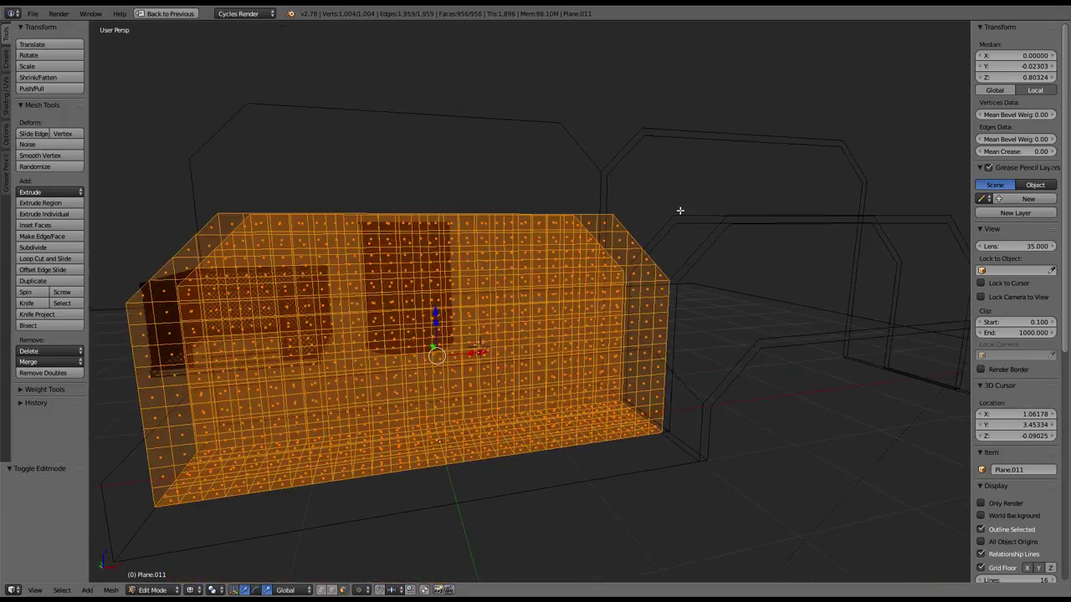
Step: Subdivide the Plane.011 panel mesh once
key(w)
click(721, 198)
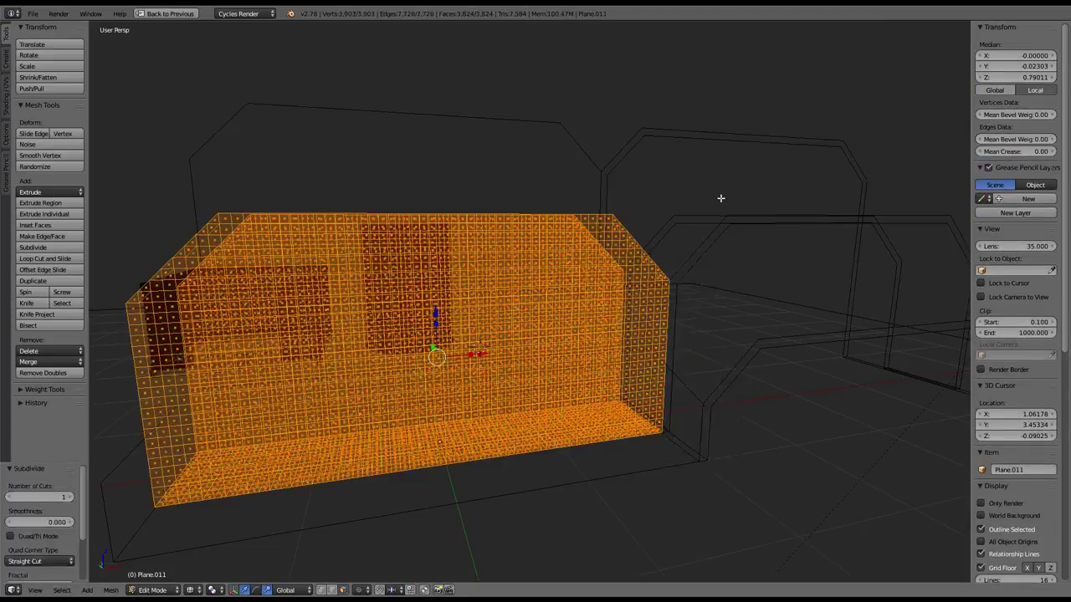
mouse_move(682, 215)
middle_down()
mouse_move(645, 223)
mouse_move(634, 210)
mouse_move(665, 214)
middle_up()
mouse_move(405, 145)
middle_down()
mouse_move(359, 142)
mouse_move(382, 158)
middle_up()
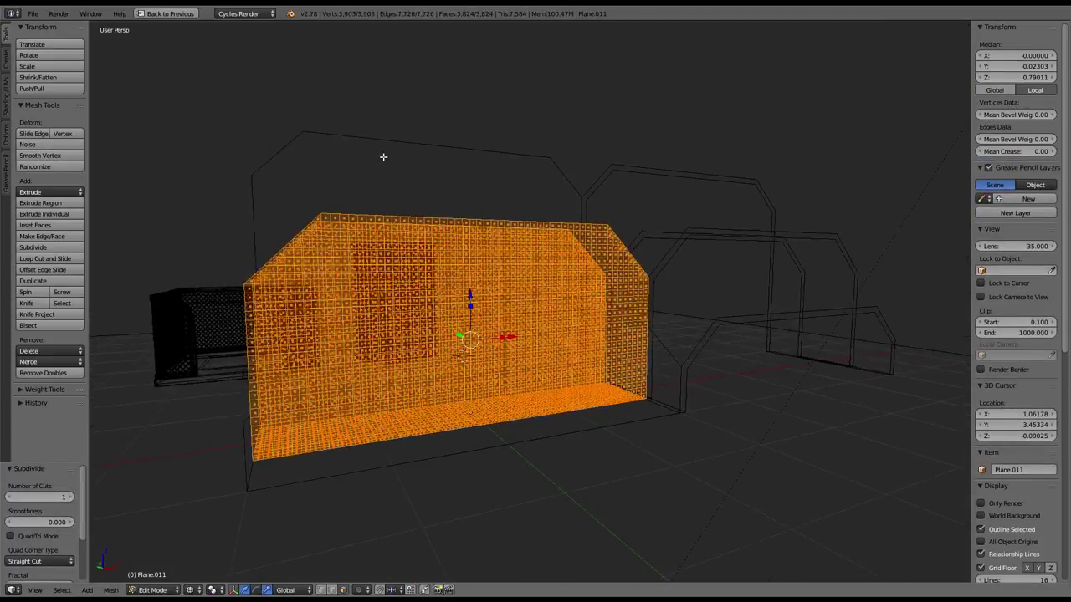
Step: Subdivide the whole Plane.010 mesh once, bringing it to 6,048 faces
key(Tab)
right_click(422, 143)
key(Tab)
key(a)
key(w)
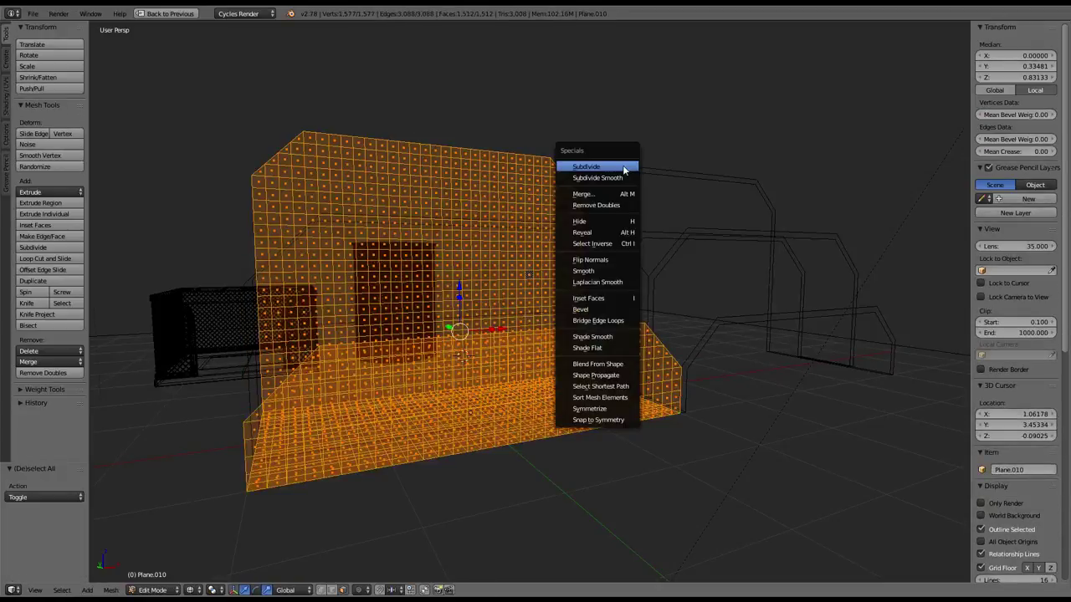
click(623, 166)
mouse_move(423, 211)
middle_down()
mouse_move(390, 227)
mouse_move(545, 177)
middle_up()
scroll(544, 177, up, 2)
scroll(543, 159, up, 3)
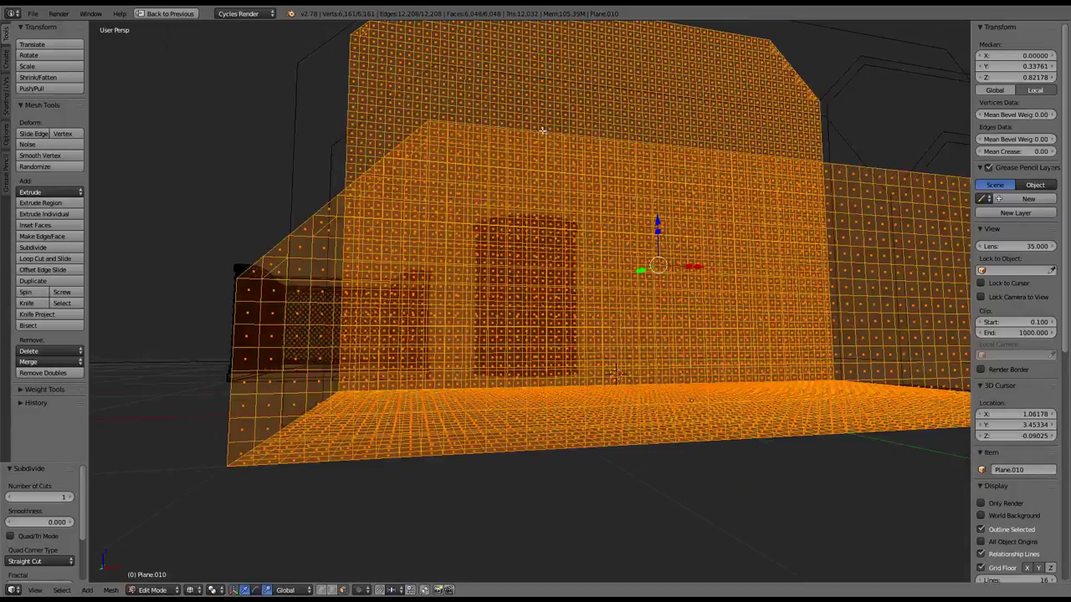
middle_drag(542, 131, 533, 133)
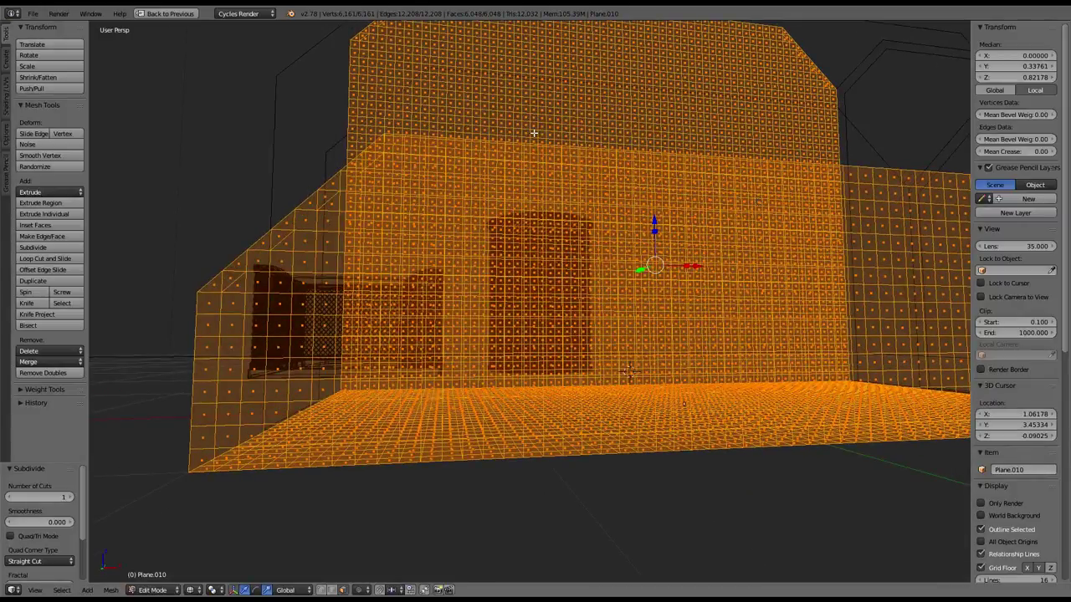
Step: Run Poke Faces and Tris to Quads on Plane.010, giving a 12,352-face diagonal grid
key(space)
text(po)
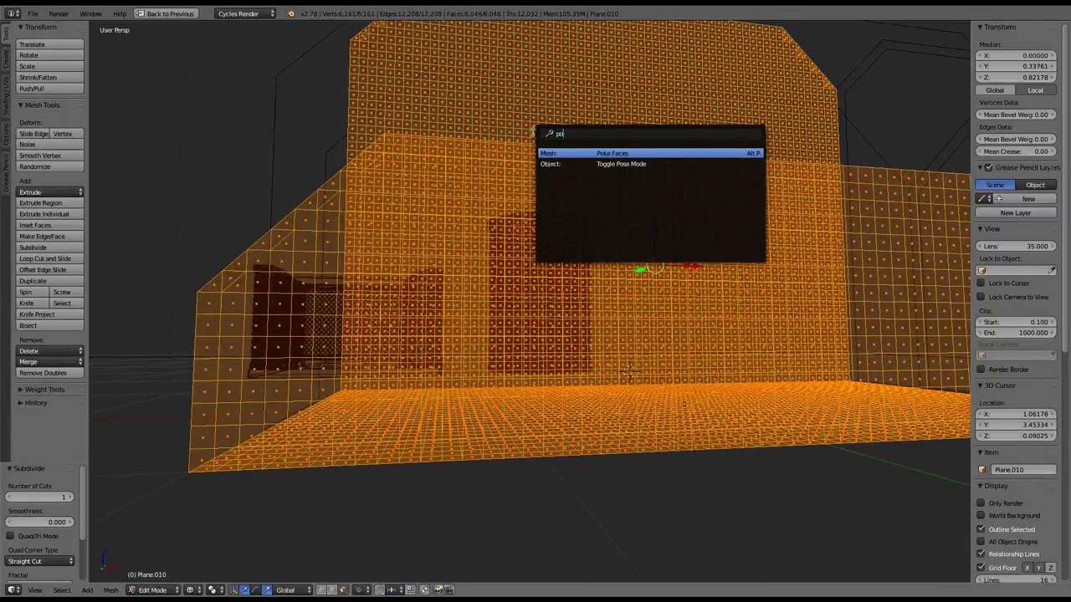
text(ke)
key(Return)
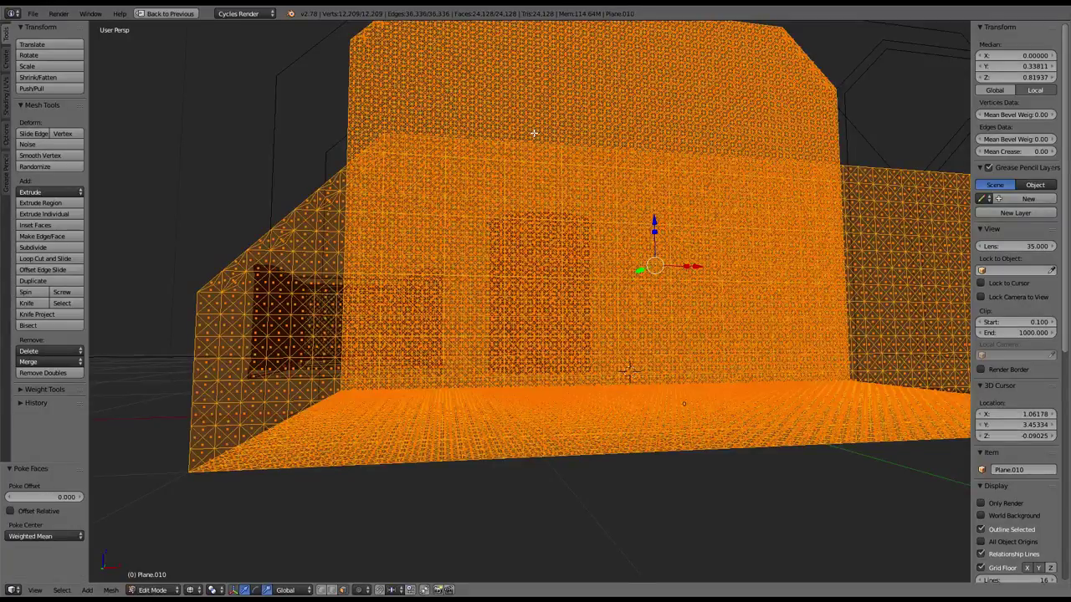
key(alt+j)
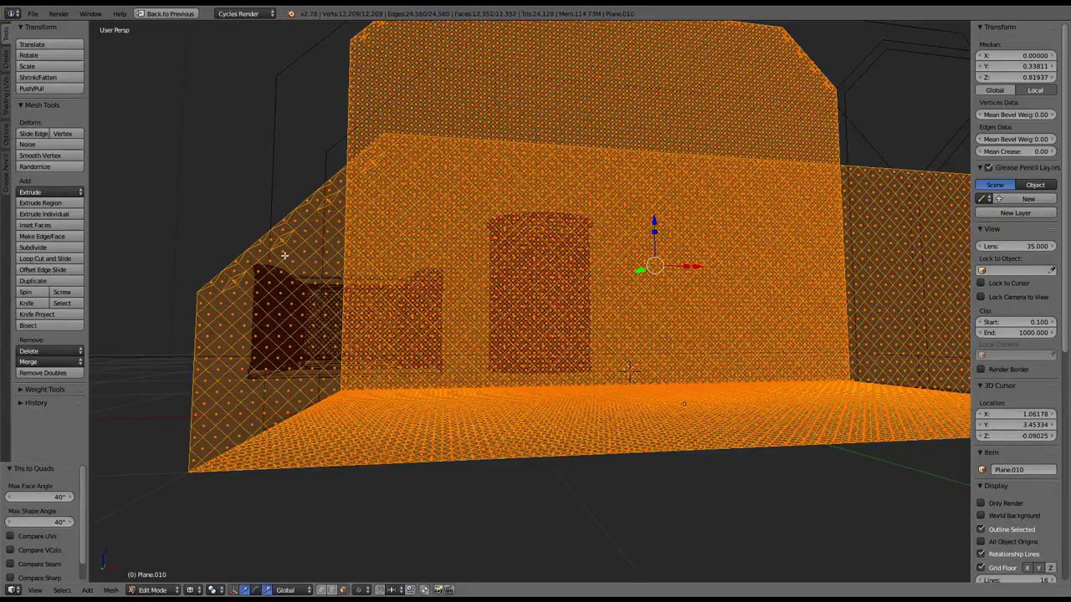
mouse_move(284, 255)
middle_down()
mouse_move(435, 203)
mouse_move(406, 212)
mouse_move(459, 240)
mouse_move(463, 196)
mouse_move(425, 253)
middle_up()
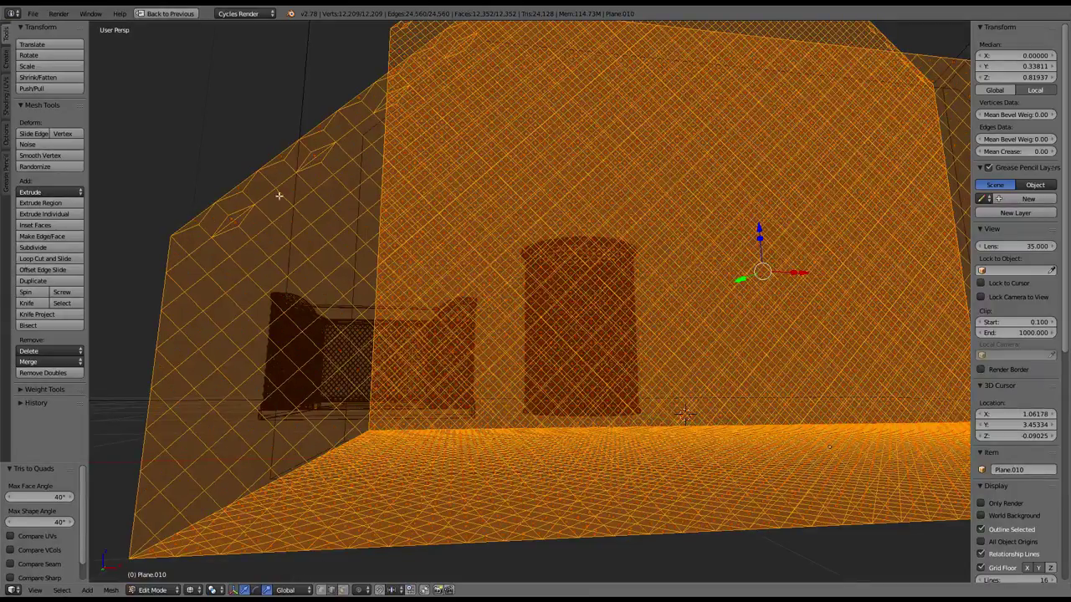
mouse_move(279, 192)
middle_down()
mouse_move(512, 156)
mouse_move(347, 242)
middle_up()
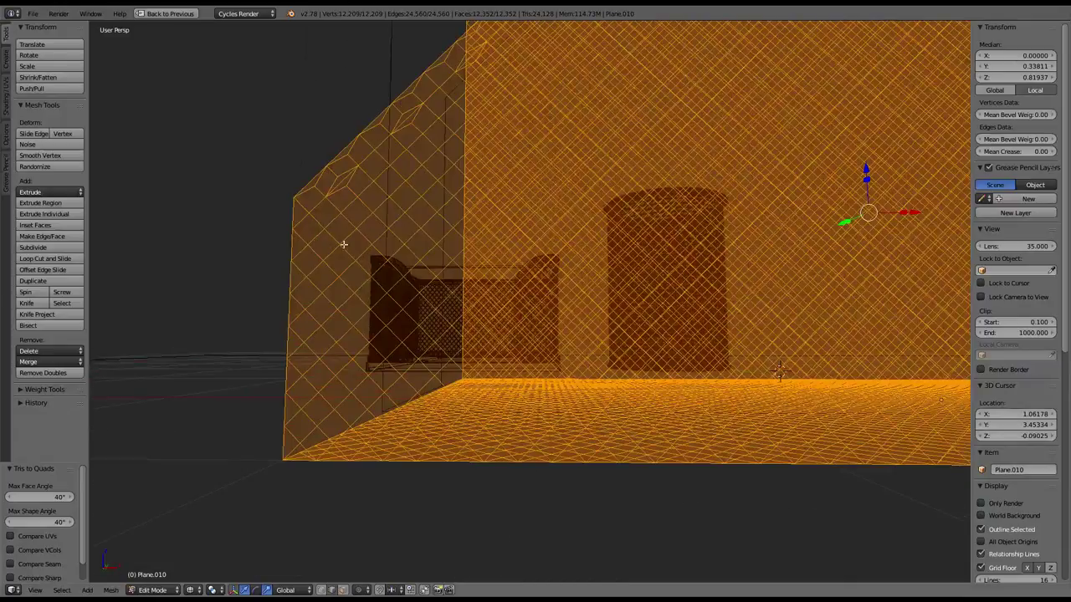
Step: Delete the stray edges along the wall's sloped top
right_click(335, 183)
middle_drag(336, 183, 368, 191)
shift+right_click(370, 195)
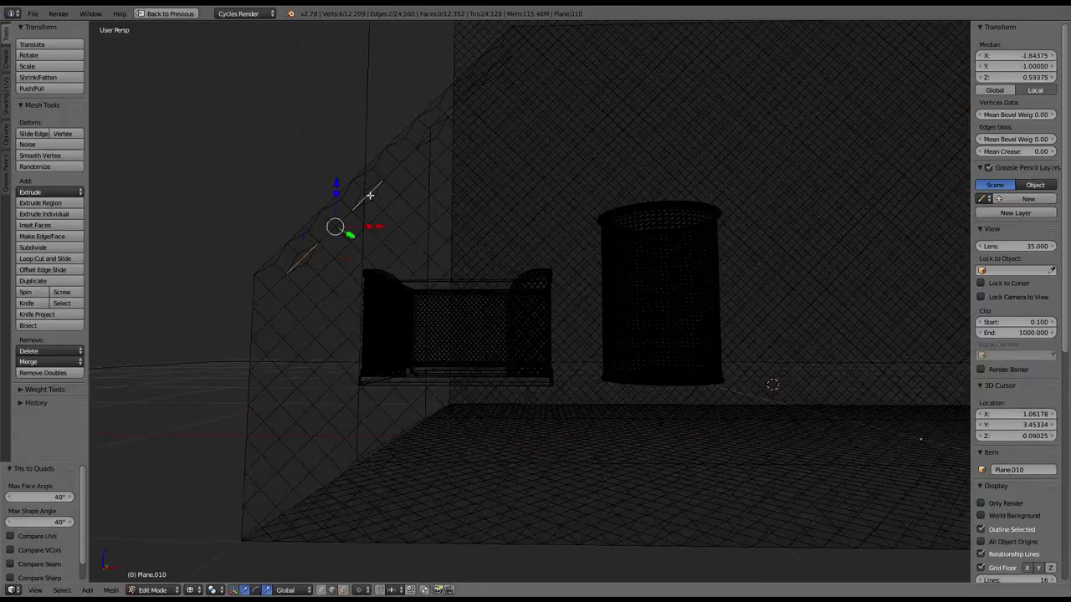
shift+right_click(436, 133)
middle_drag(577, 103, 520, 120)
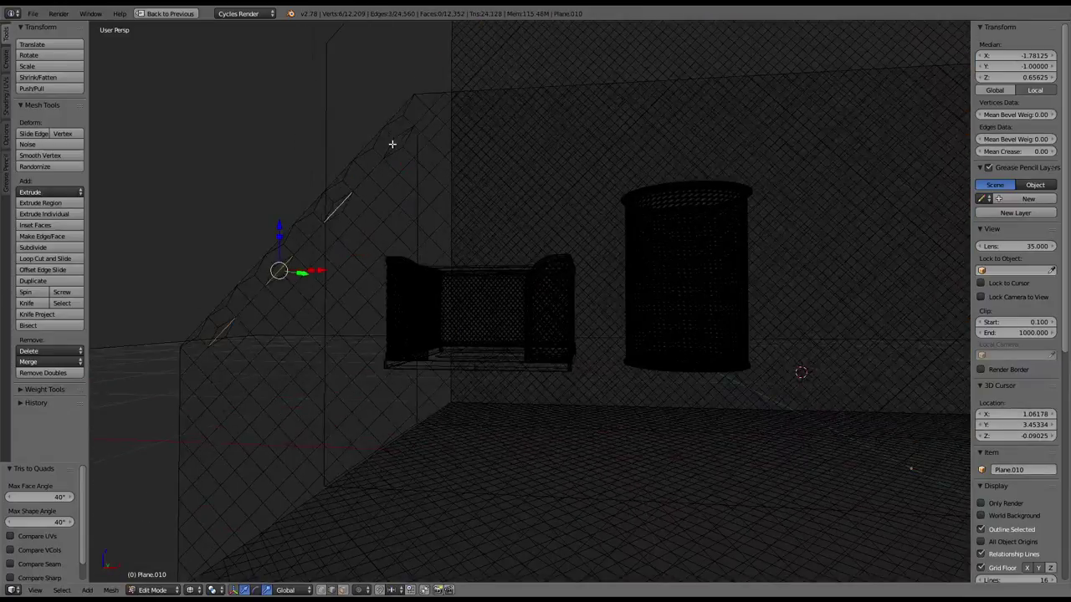
shift+right_click(405, 141)
key(x)
click(502, 125)
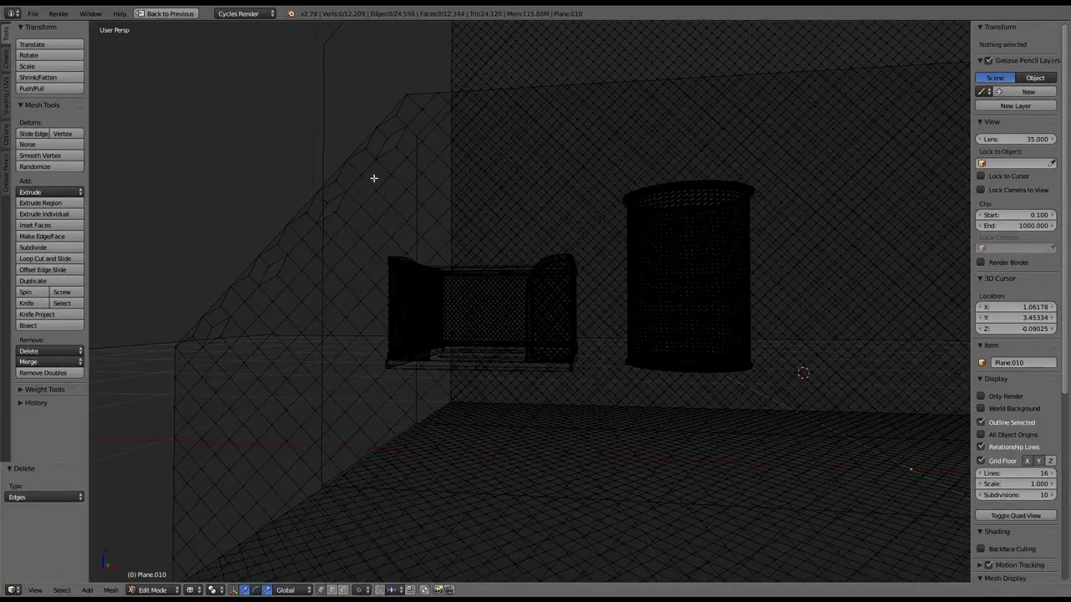
Step: Merge the vertex pairs at the slope's gaps at center and adjust a lower vertex
right_click(383, 146)
key(w)
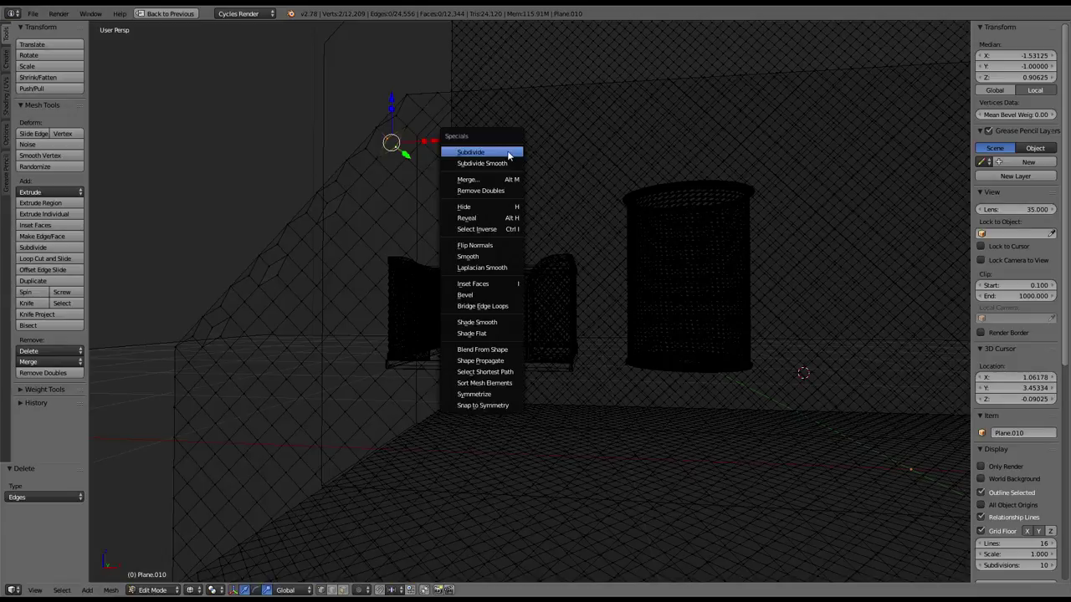
click(494, 179)
click(490, 175)
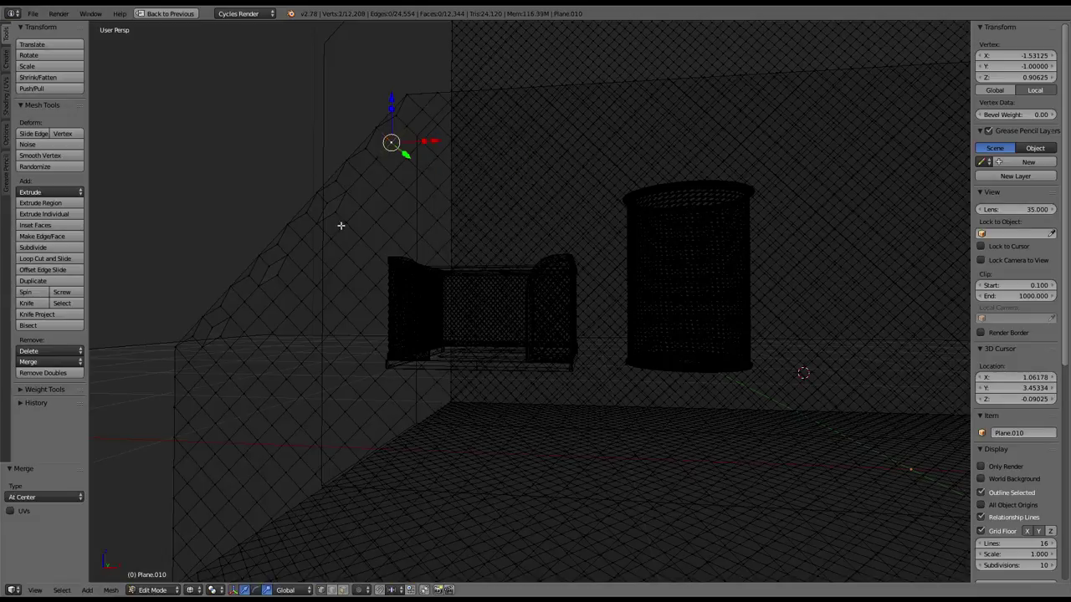
shift+right_click(330, 200)
key(alt+m)
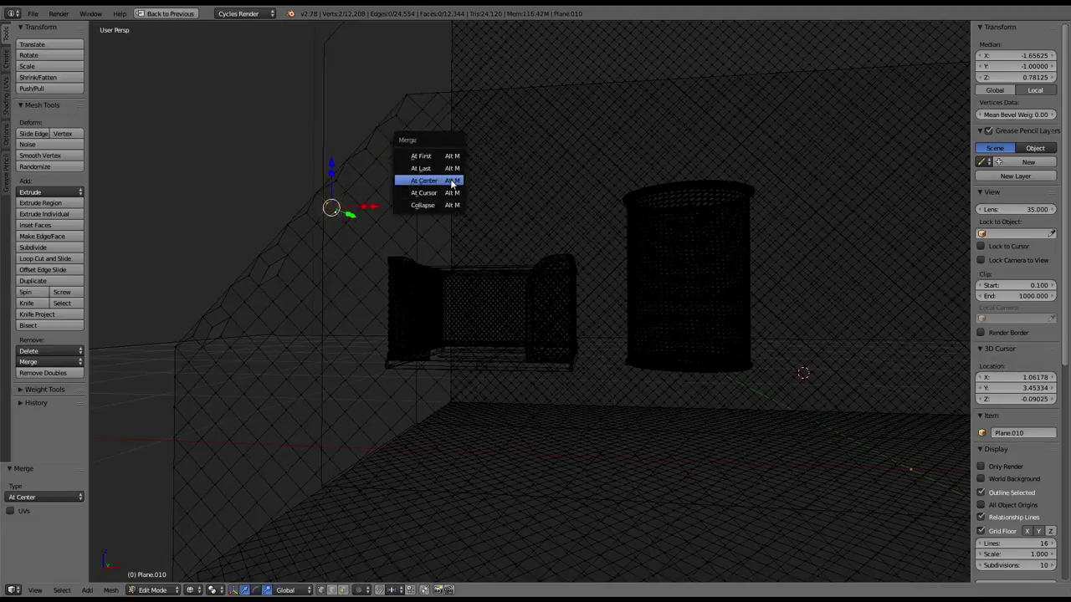
click(452, 179)
right_click(269, 266)
key(shift+r)
click(389, 240)
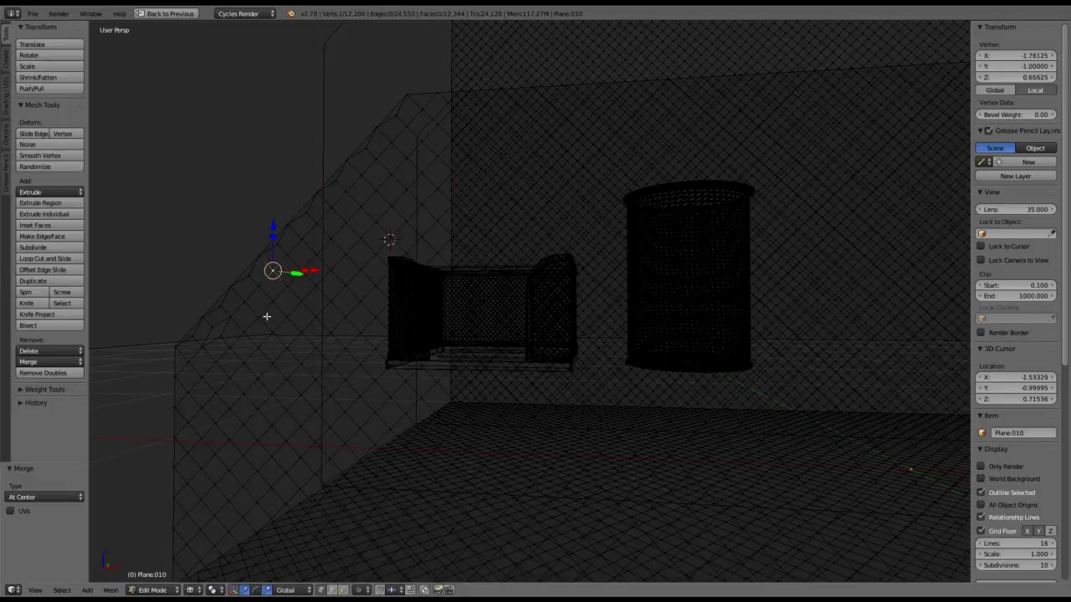
right_click(211, 333)
key(ctrl+alt+z)
click(220, 342)
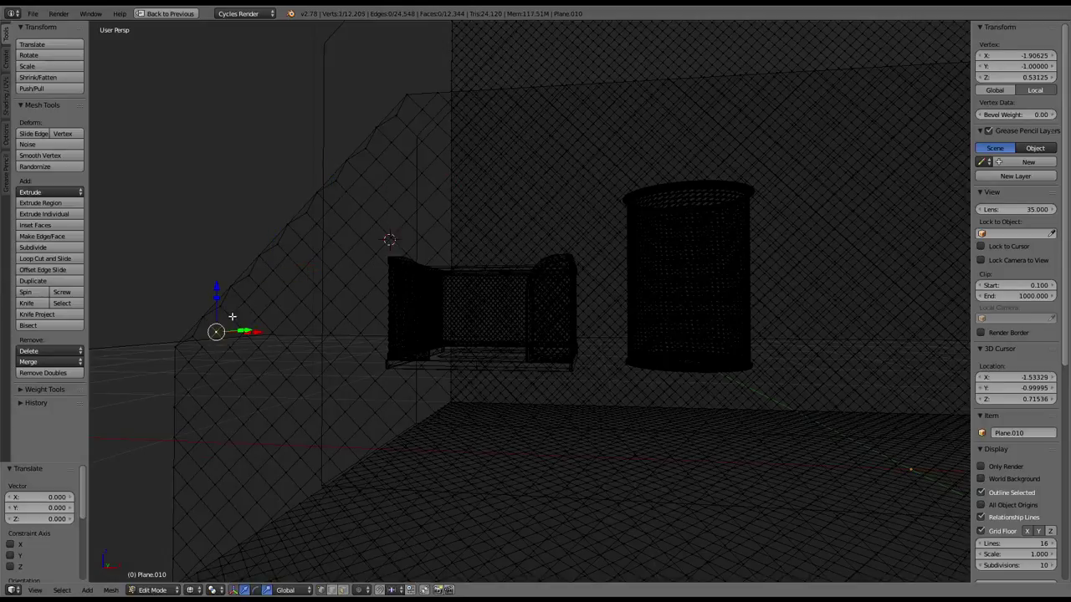
Step: Delete a stray edge at the wall's other end
mouse_move(242, 475)
middle_down()
mouse_move(485, 206)
mouse_move(287, 212)
mouse_move(388, 186)
mouse_move(360, 197)
middle_up()
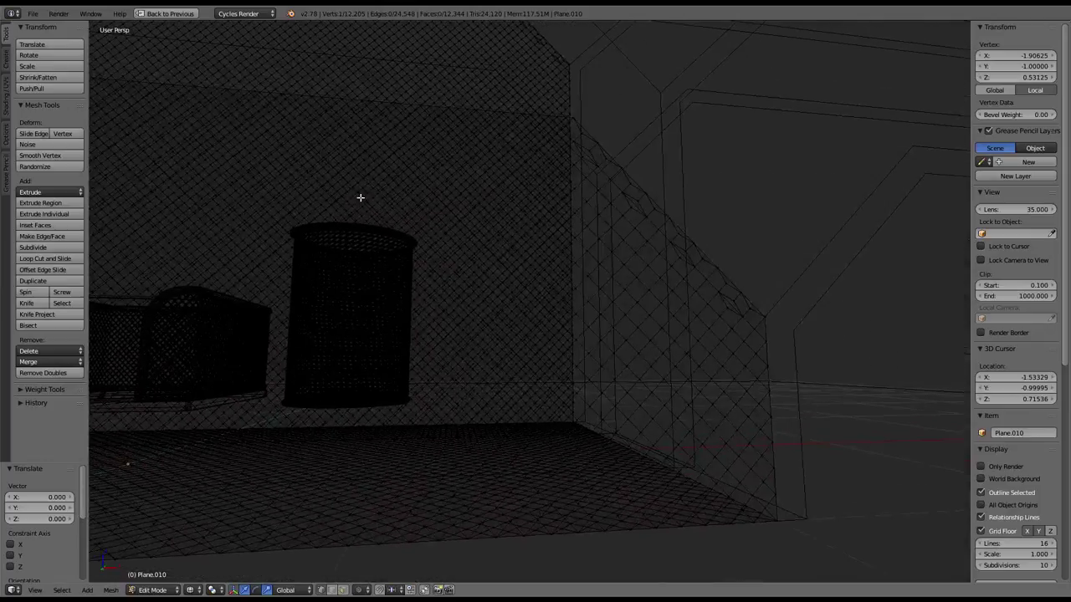
right_click(584, 151)
mouse_move(584, 151)
middle_down()
mouse_move(604, 147)
mouse_move(578, 162)
mouse_move(613, 133)
mouse_move(512, 425)
middle_up()
shift+right_click(545, 198)
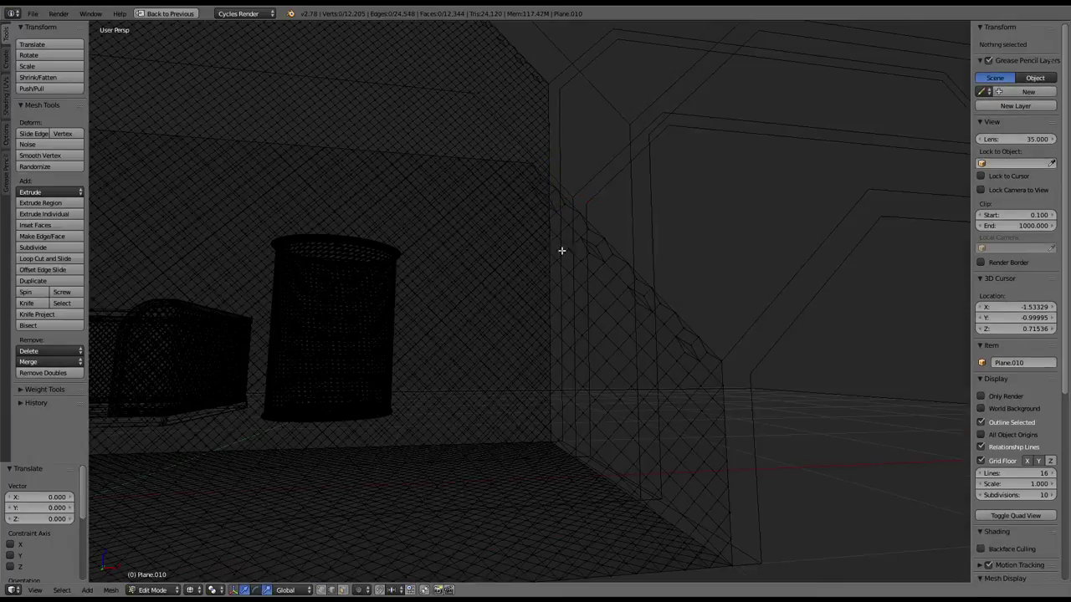
shift+right_click(544, 199)
shift+right_click(544, 200)
mouse_move(544, 199)
middle_down()
mouse_move(545, 220)
mouse_move(620, 235)
middle_up()
key(x)
click(619, 238)
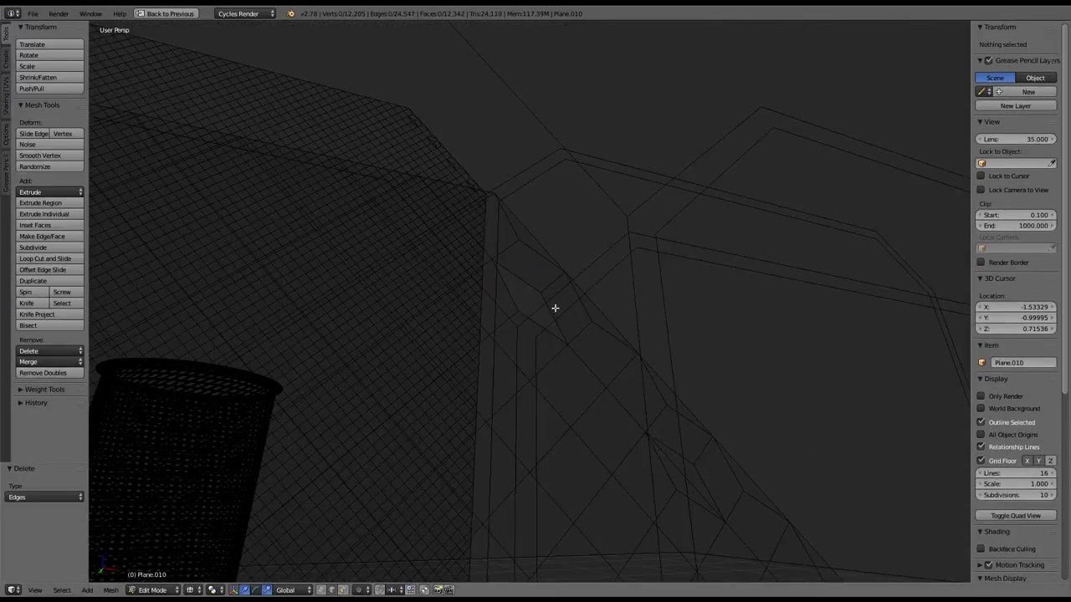
Step: Delete a leftover face and a stray edge on the slope
right_click(683, 471)
key(a)
middle_drag(713, 380, 488, 207)
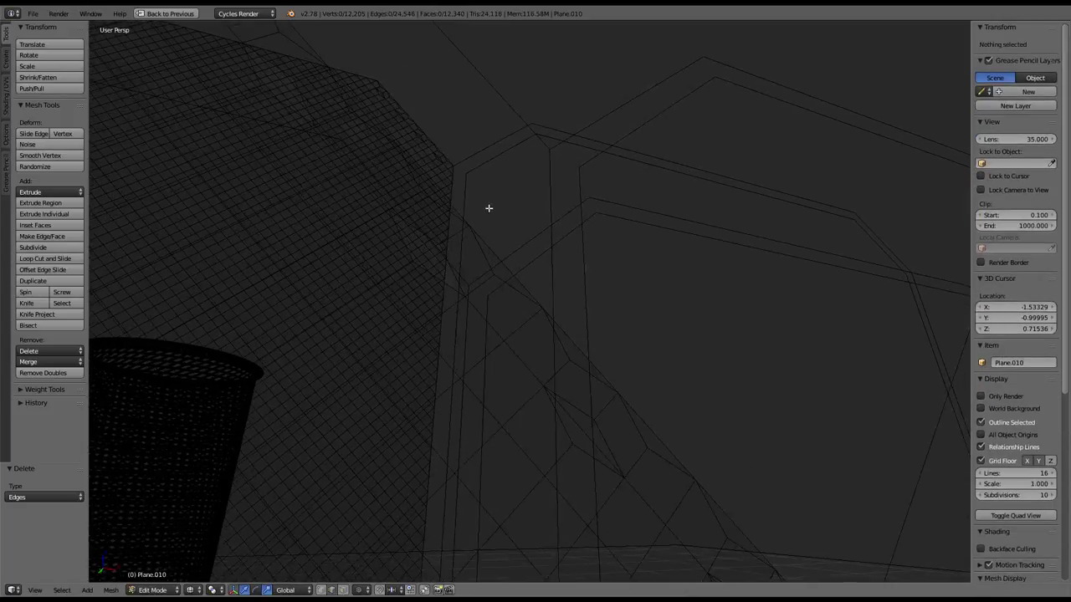
middle_drag(585, 428, 662, 449)
right_click(661, 450)
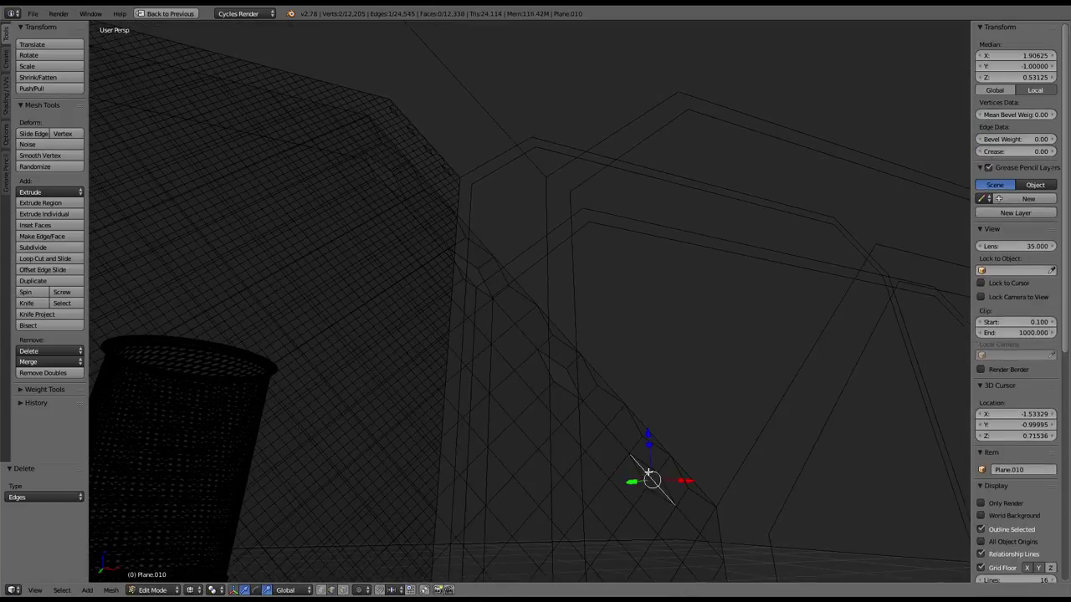
key(x)
click(652, 497)
right_click(643, 470)
key(x)
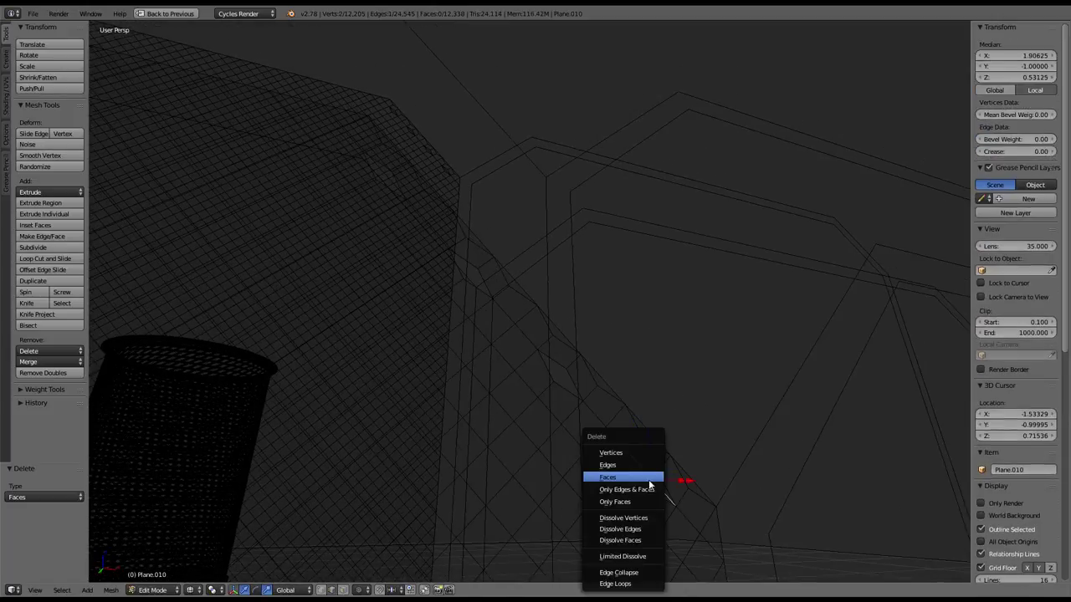
click(641, 465)
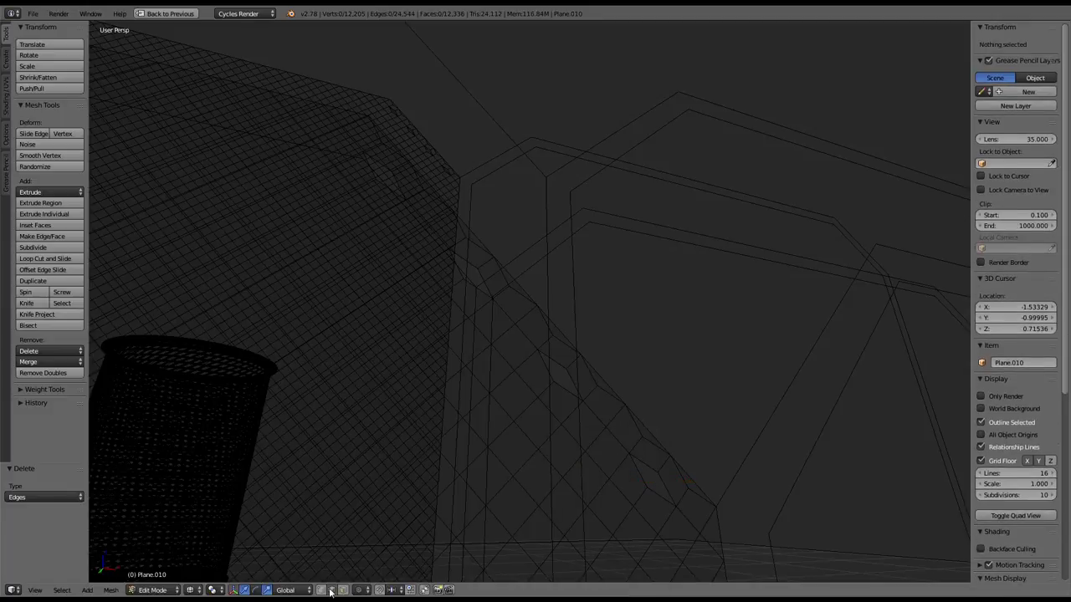
Step: Merge the remaining gap vertices at center and reposition one vertex, leaving 12,336 faces
right_click(653, 479)
key(w)
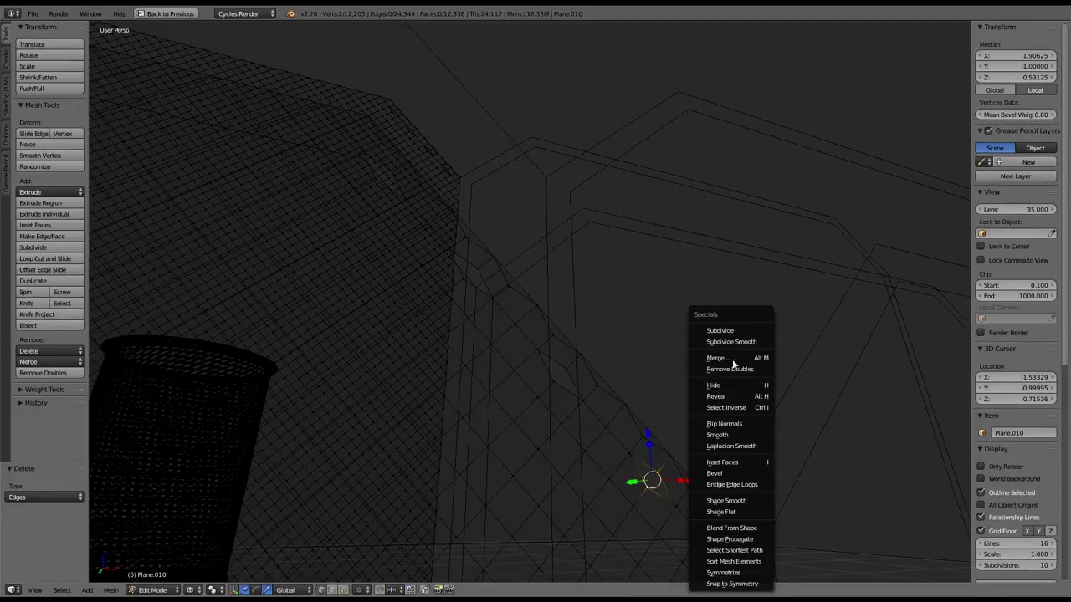
click(734, 360)
click(698, 354)
right_click(559, 375)
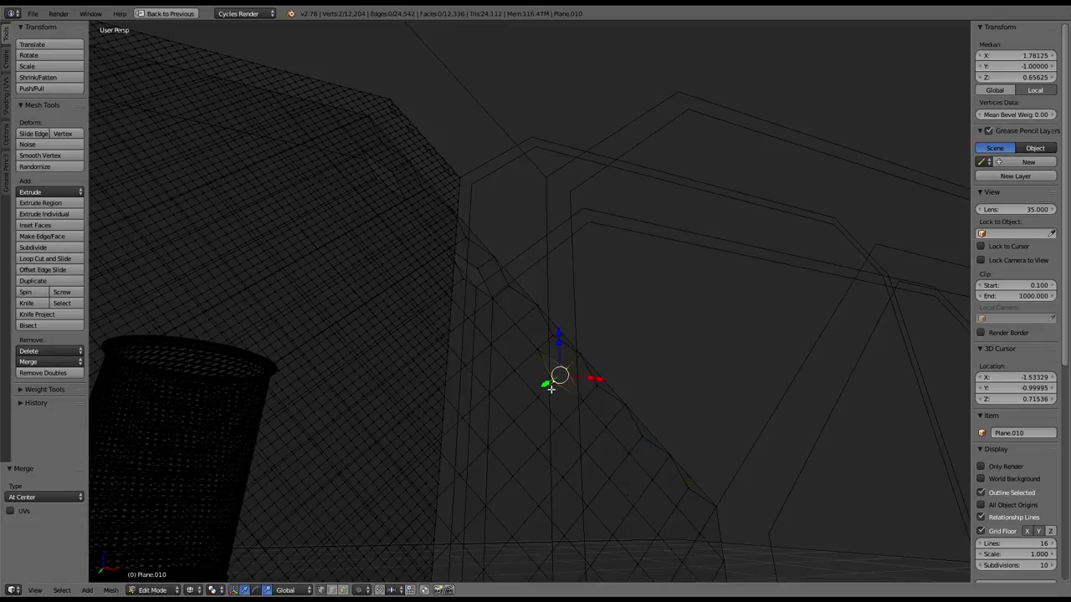
key(w)
click(621, 346)
shift+right_click(473, 276)
key(alt+m)
click(640, 248)
middle_drag(641, 248, 549, 296)
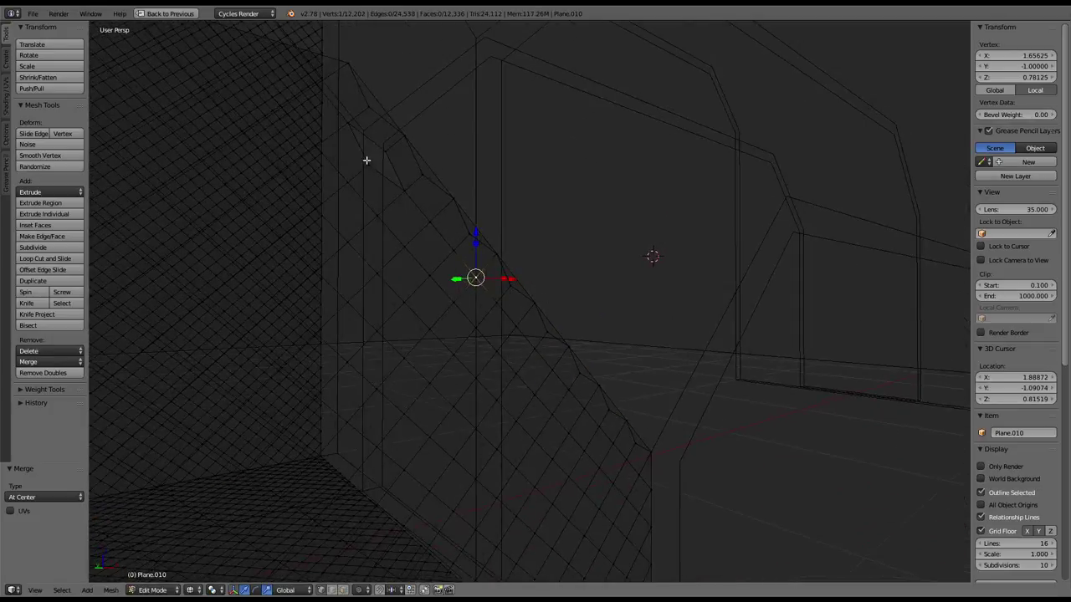
mouse_move(366, 160)
middle_down()
mouse_move(374, 156)
mouse_move(470, 266)
mouse_move(543, 298)
middle_up()
key(g)
click(375, 155)
mouse_move(596, 329)
middle_down()
mouse_move(662, 310)
mouse_move(578, 390)
mouse_move(589, 271)
mouse_move(718, 259)
middle_up()
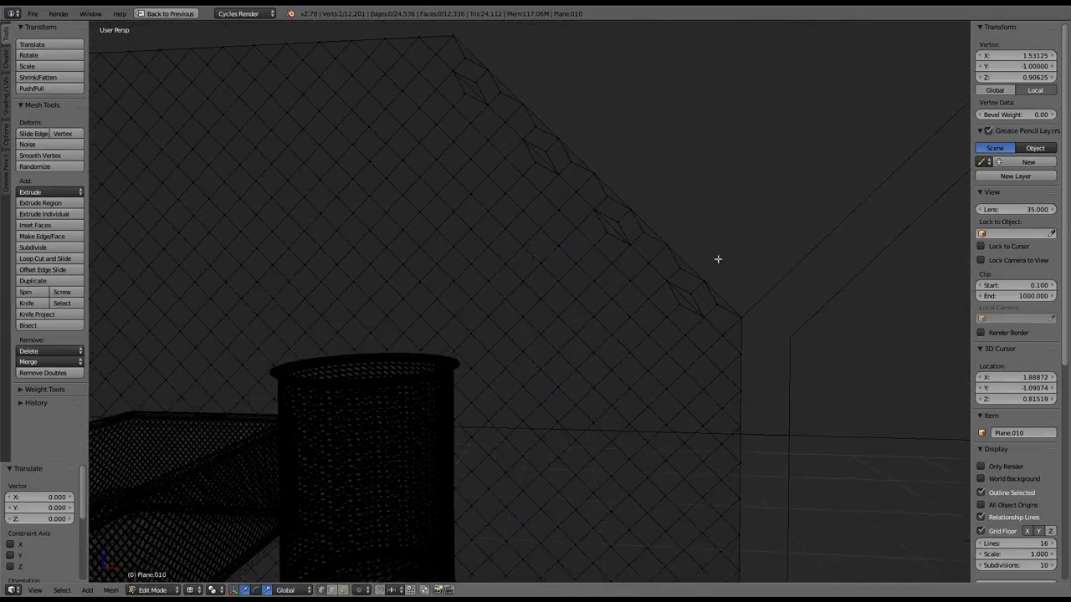
Step: Select the border edges along the sloped top toward the corner
key(a)
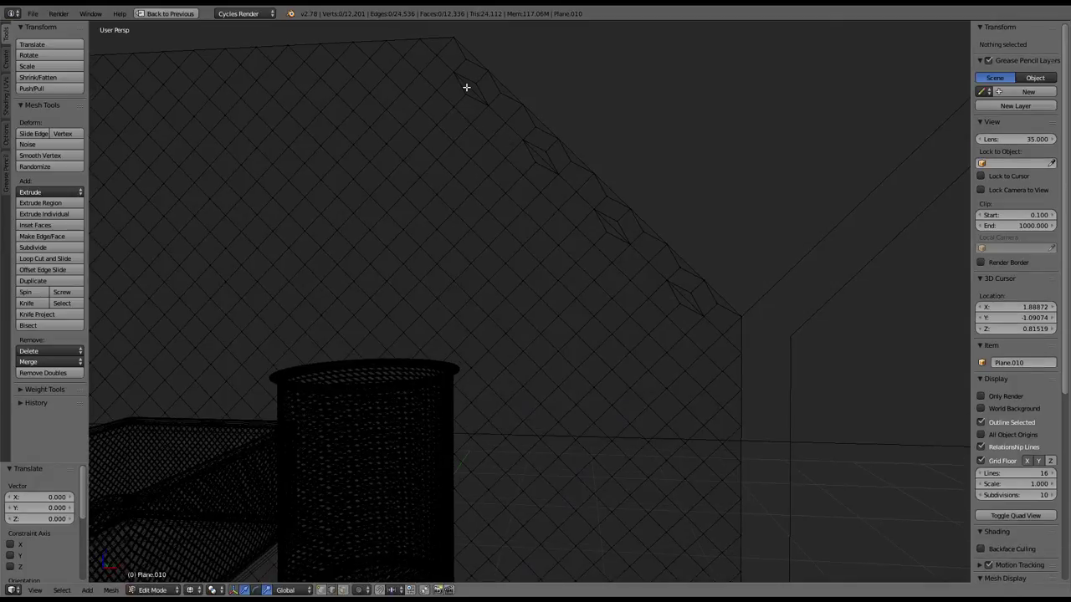
right_click(466, 87)
shift+right_click(541, 160)
shift+right_click(482, 55)
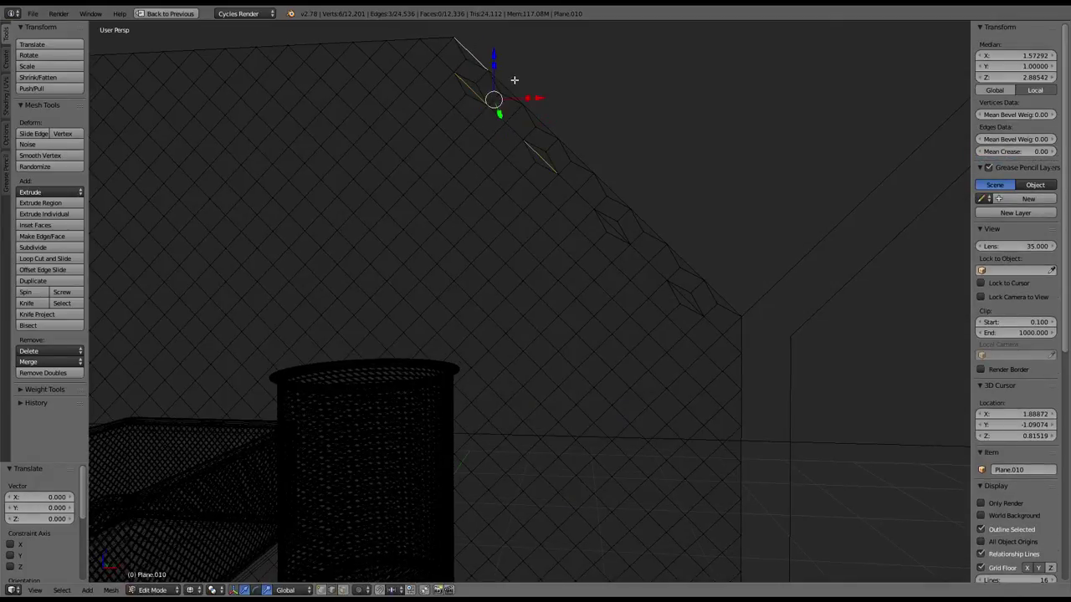
shift+right_click(559, 115)
shift+right_click(628, 186)
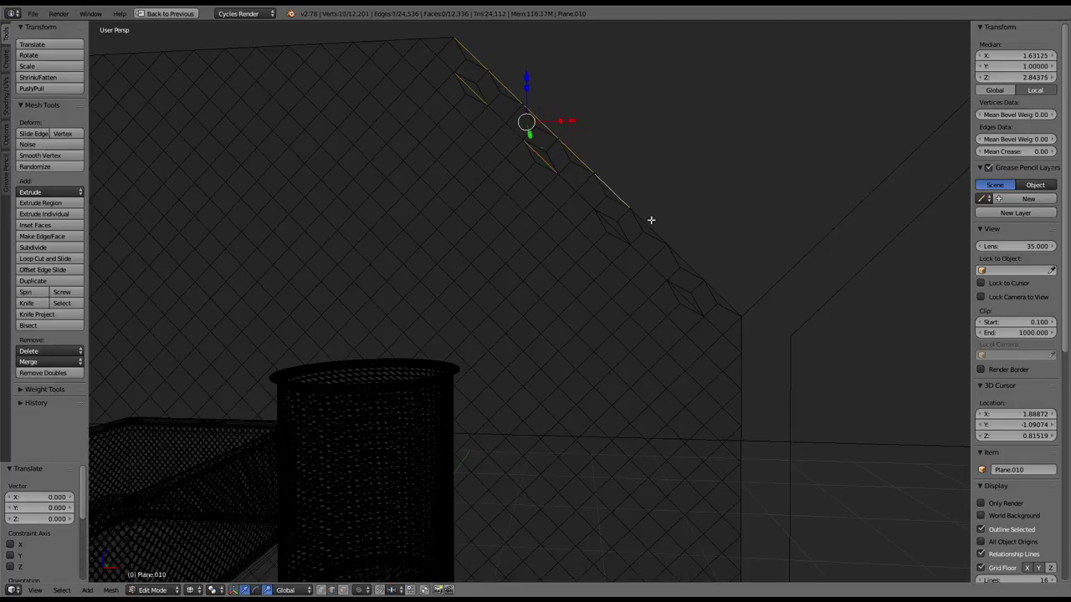
shift+right_click(650, 220)
shift+right_click(698, 254)
shift+right_click(722, 290)
shift+right_click(686, 294)
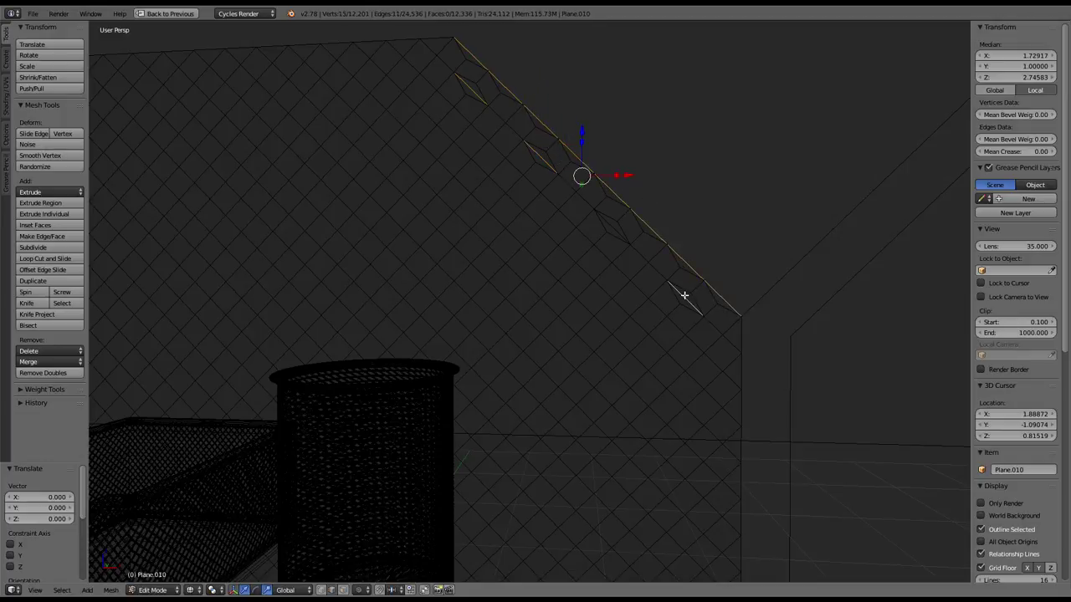
scroll(380, 249, down, 2)
shift+right_click(587, 251)
mouse_move(587, 251)
middle_down()
mouse_move(440, 267)
mouse_move(474, 282)
mouse_move(444, 292)
mouse_move(408, 266)
middle_up()
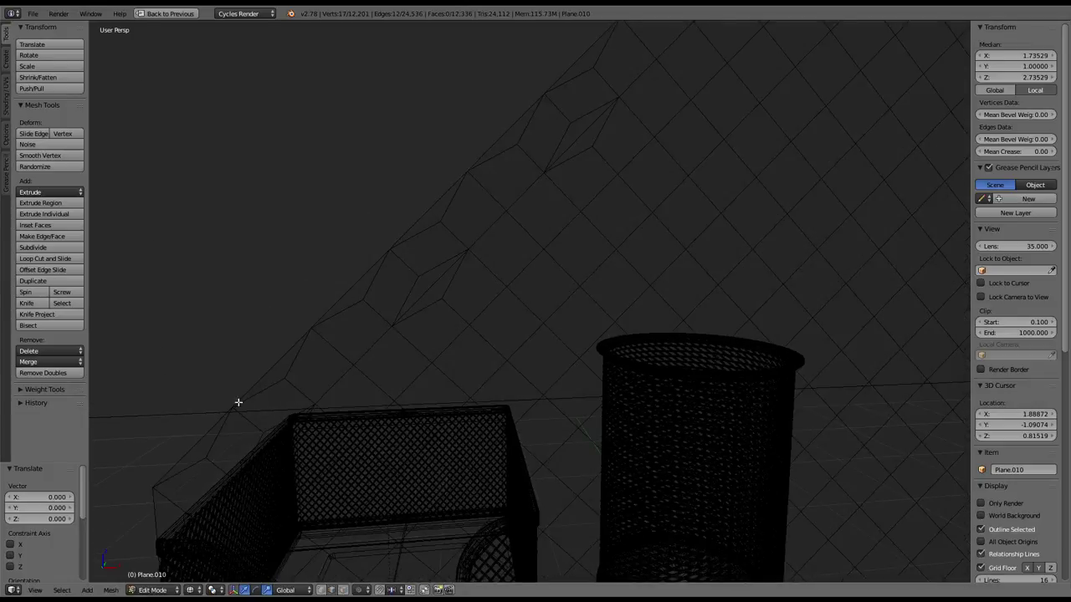
Step: Add the rest of the slope's border edges and delete them all
shift+right_click(213, 426)
shift+right_click(268, 360)
shift+right_click(360, 276)
shift+right_click(423, 214)
mouse_move(449, 177)
middle_down()
mouse_move(465, 202)
mouse_move(418, 221)
middle_up()
shift+right_click(400, 242)
shift+right_click(429, 209)
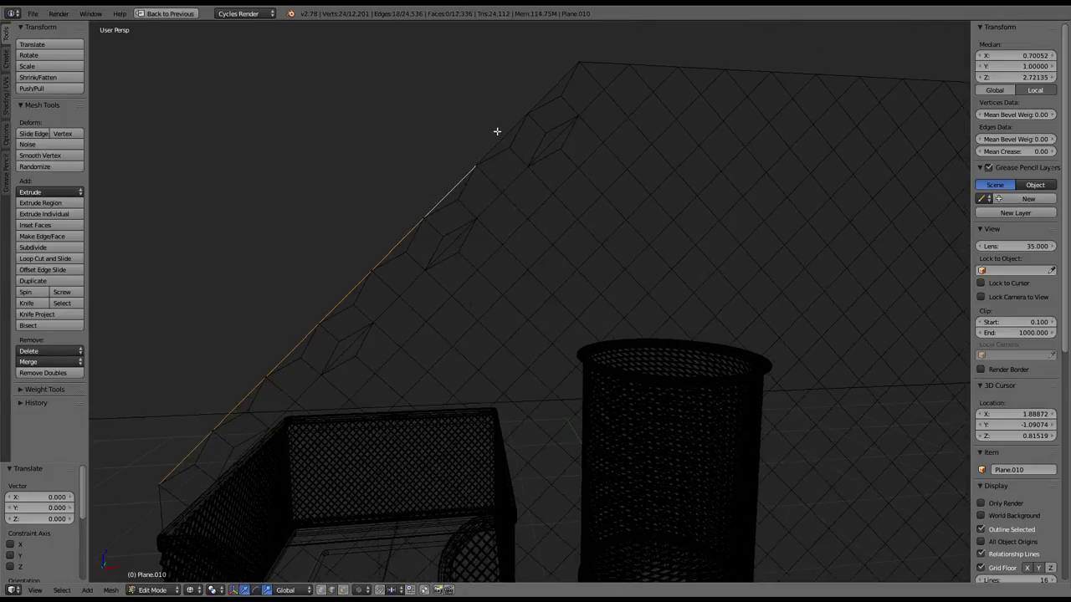
shift+right_click(498, 133)
shift+right_click(550, 88)
key(x)
click(736, 95)
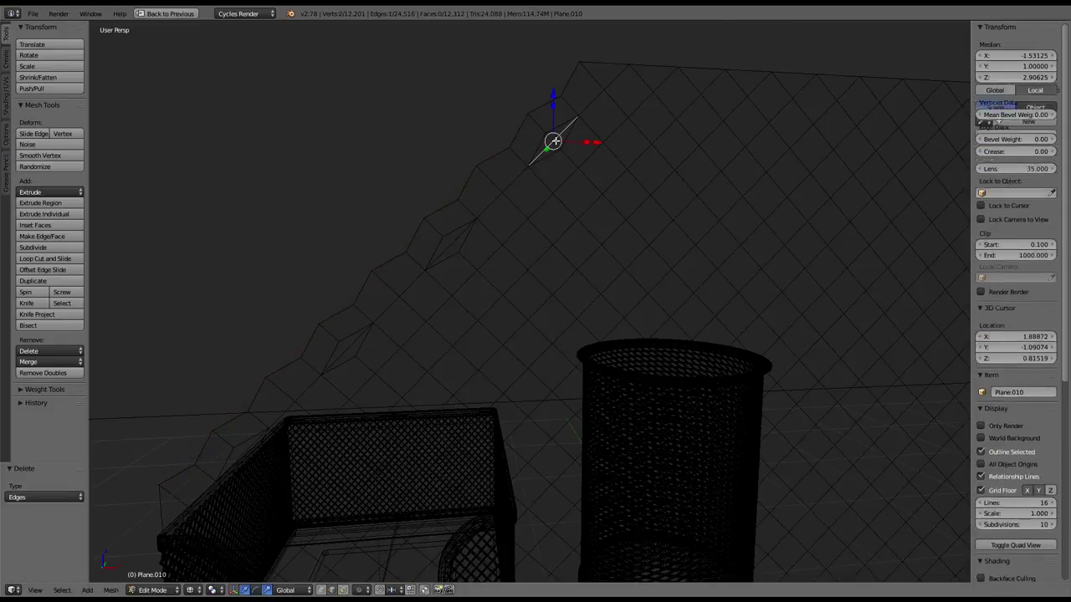
Step: Delete the two leftover edges on the slope, leaving 12,304 faces
shift+right_click(355, 355)
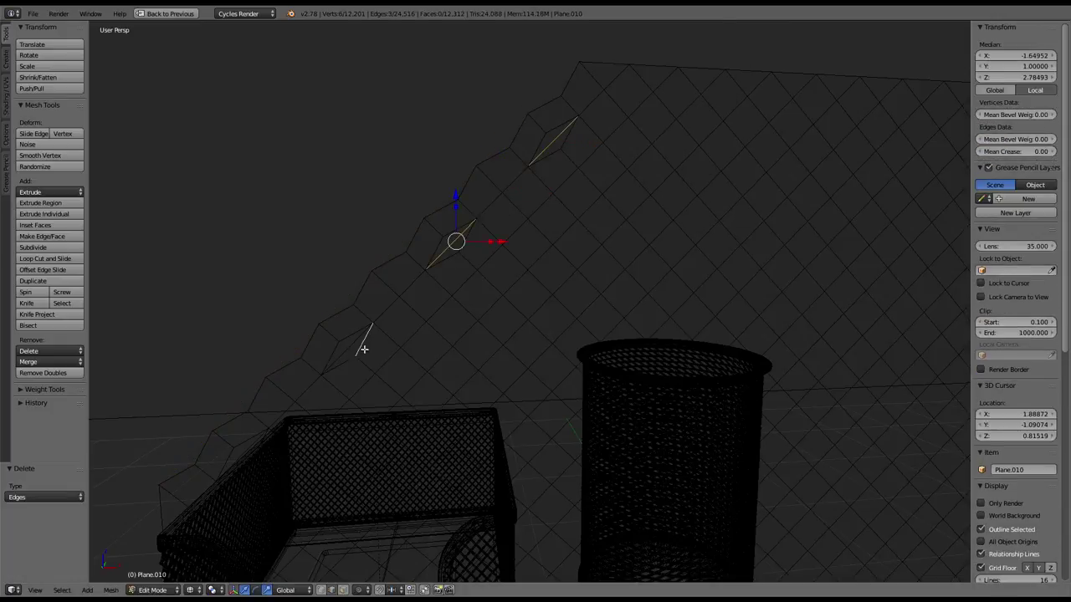
shift+right_click(345, 348)
mouse_move(238, 454)
middle_down()
mouse_move(256, 411)
mouse_move(407, 270)
middle_up()
key(x)
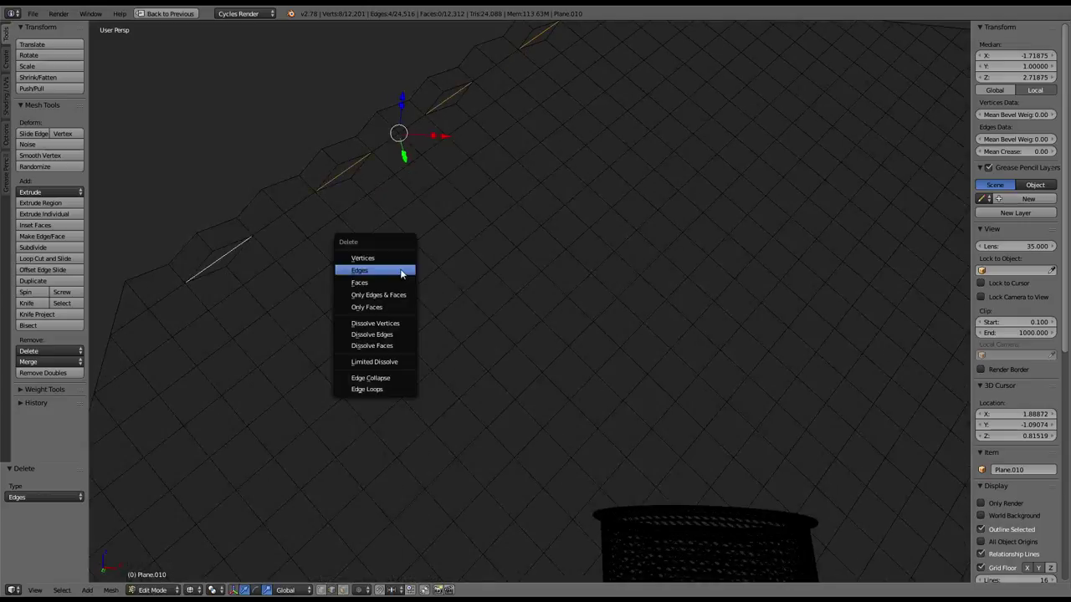
click(406, 270)
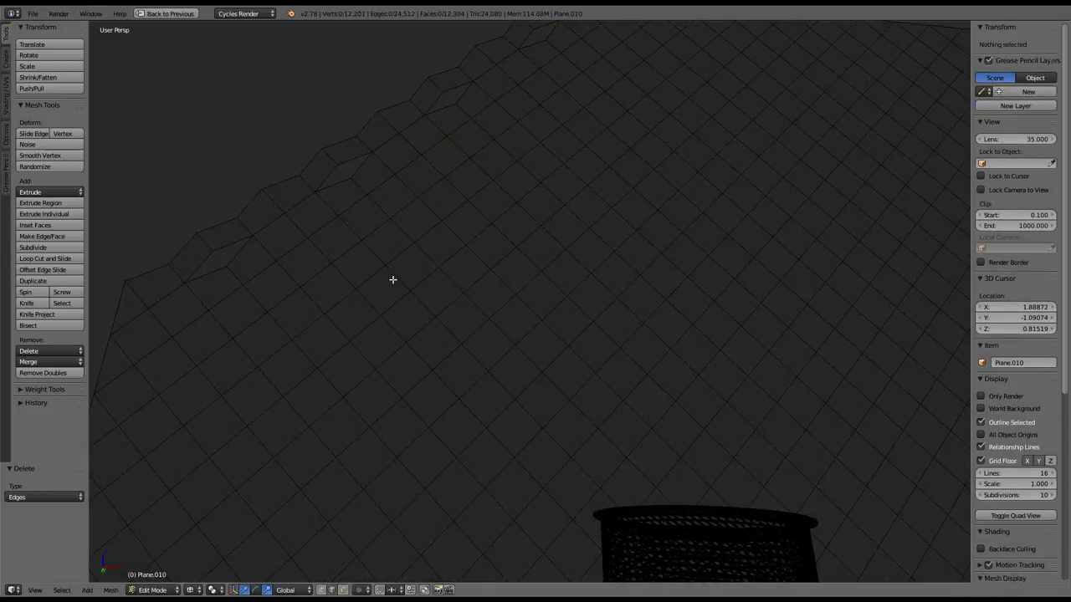
Step: Select the doubled notch vertices along the wire panel's stepped diagonal edge
right_click(202, 244)
shift+right_click(229, 272)
shift+right_click(402, 151)
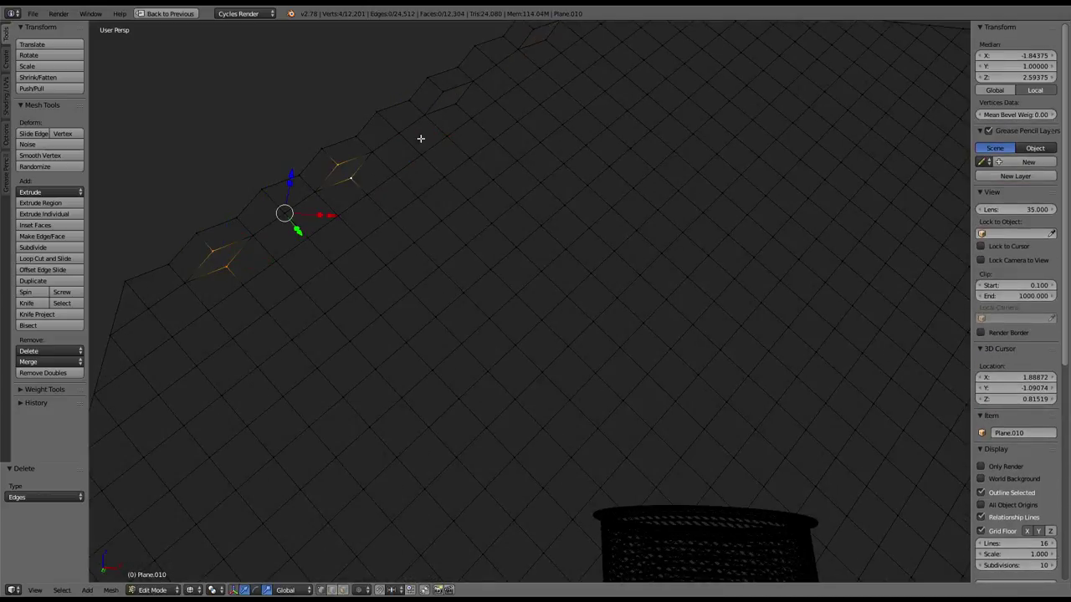
shift+right_click(456, 108)
shift+right_click(510, 84)
middle_drag(555, 74, 454, 163)
shift+right_click(392, 175)
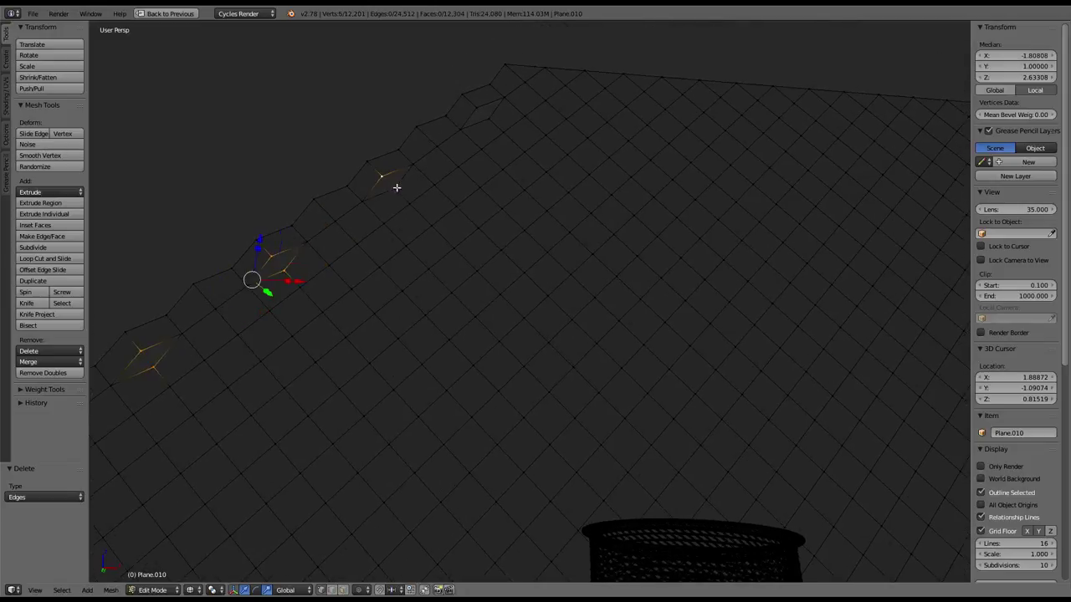
shift+right_click(465, 140)
shift+right_click(497, 100)
shift+right_click(490, 115)
mouse_move(490, 115)
middle_down()
mouse_move(671, 225)
mouse_move(516, 232)
mouse_move(616, 200)
middle_up()
shift+right_click(535, 154)
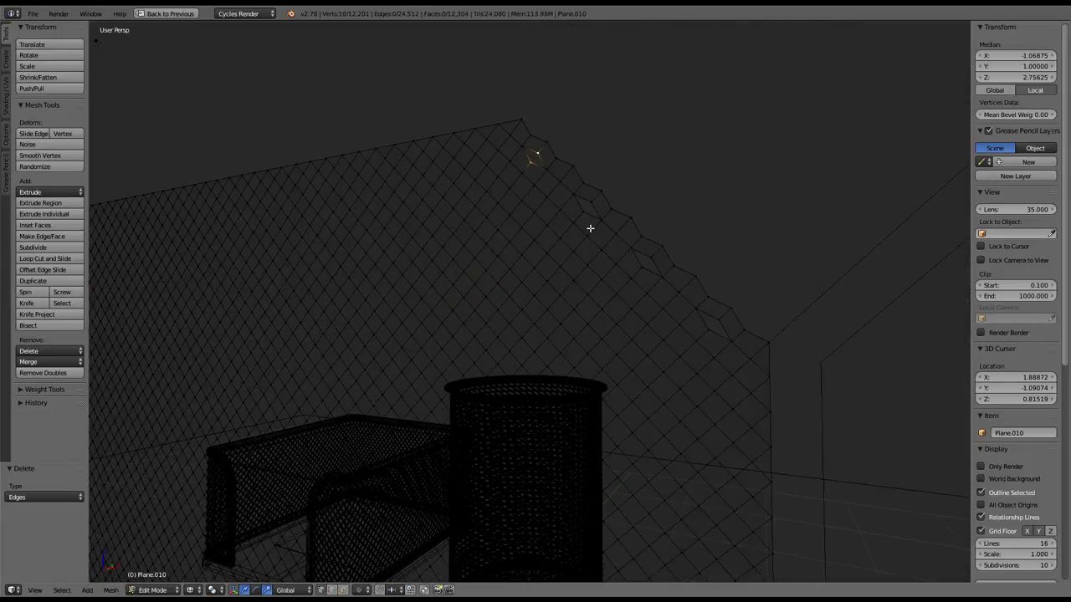
shift+right_click(587, 206)
shift+right_click(645, 263)
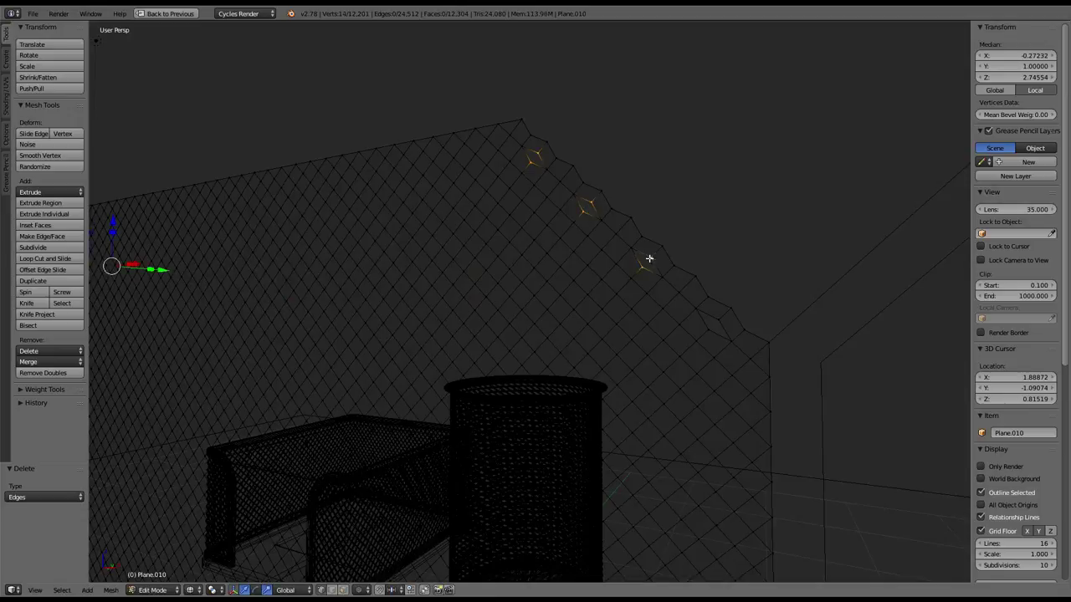
shift+right_click(712, 323)
Step: Run Remove Doubles, test a larger merge distance, then restore it to 0.00001
key(w)
click(783, 222)
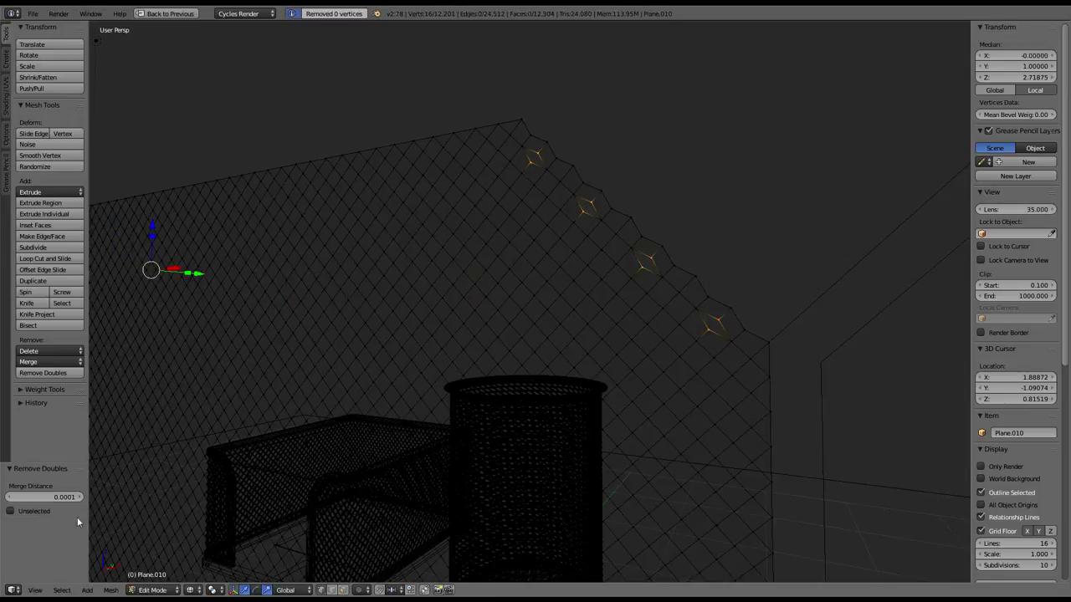
mouse_move(42, 497)
mouse_down()
mouse_move(126, 497)
mouse_move(83, 497)
mouse_up()
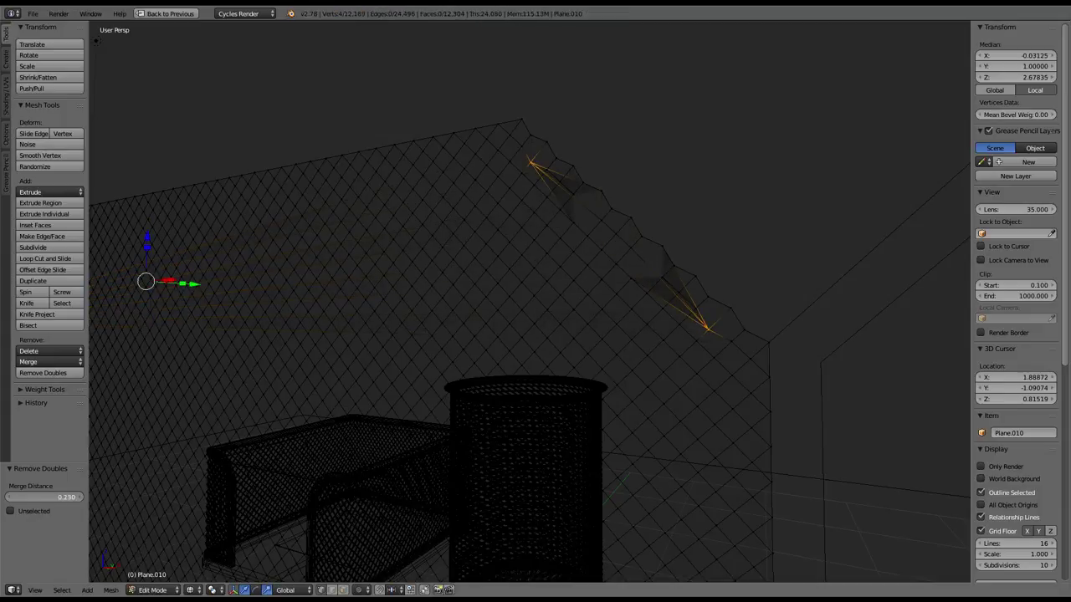
drag(84, 497, 17, 497)
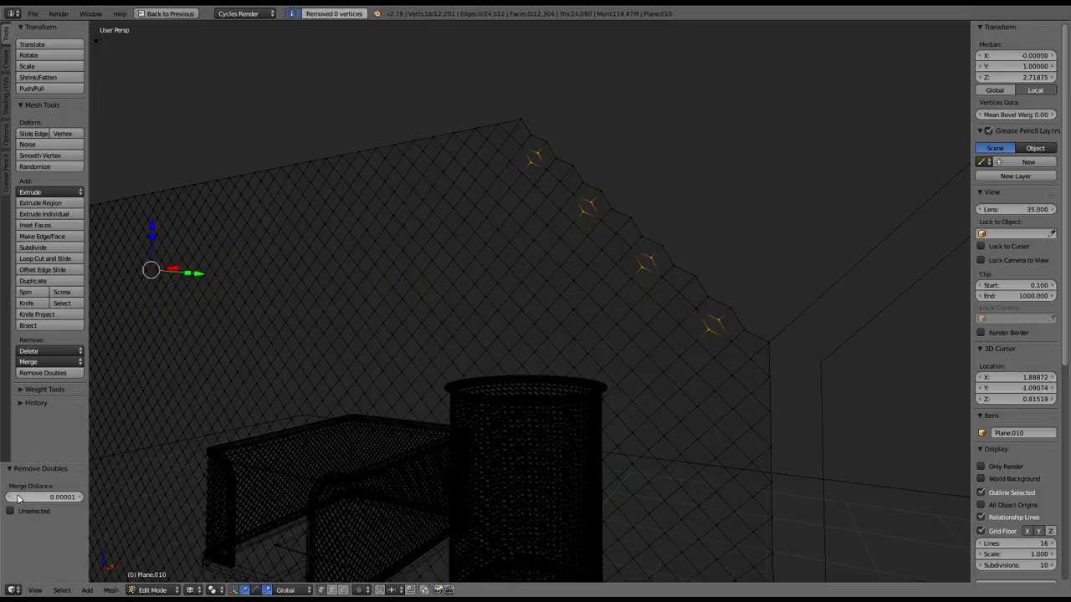
Step: Merge the first doubled vertex pairs on the diagonal edge at their centre
right_click(705, 328)
key(w)
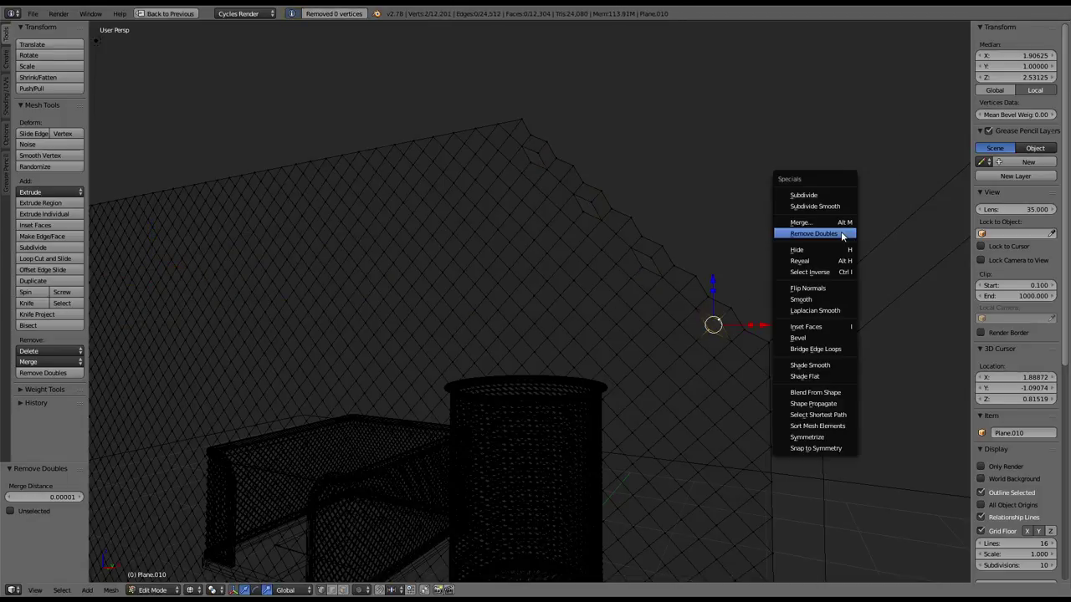
click(839, 232)
key(w)
click(829, 221)
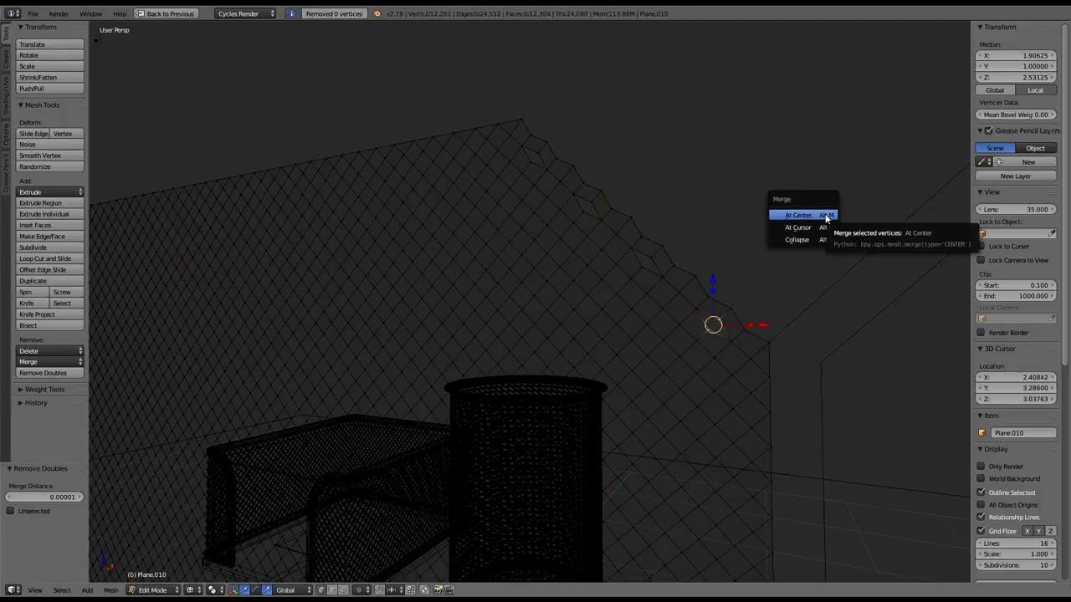
click(827, 212)
key(w)
click(784, 204)
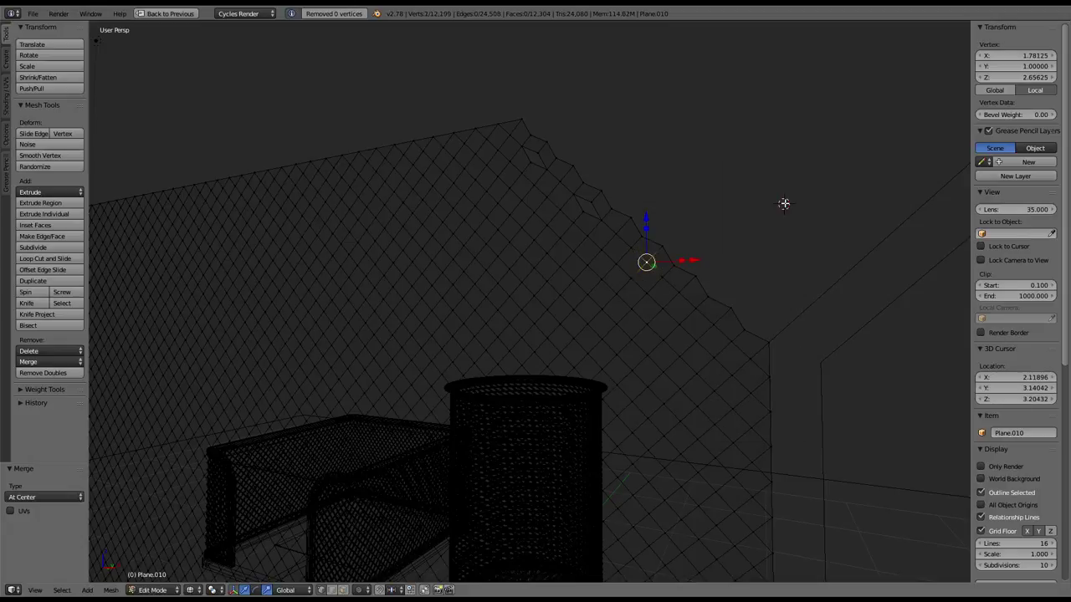
right_click(586, 213)
key(alt+m)
click(760, 177)
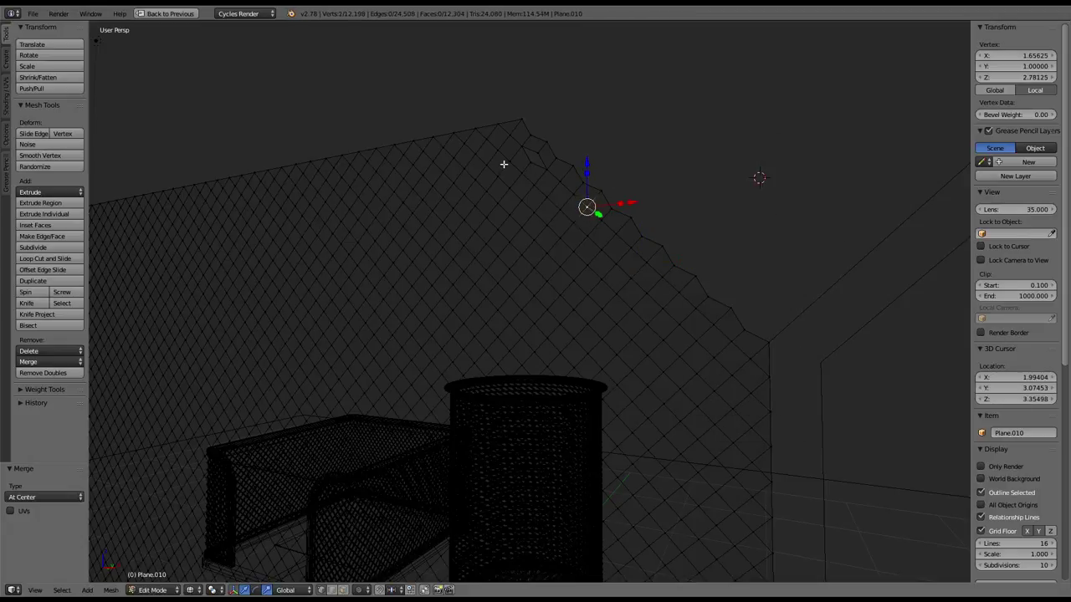
right_click(530, 159)
key(w)
click(494, 153)
Step: Merge the remaining doubled pairs further along the edge at centre
mouse_move(490, 162)
middle_down()
mouse_move(387, 196)
mouse_move(496, 236)
middle_up()
shift+right_click(414, 325)
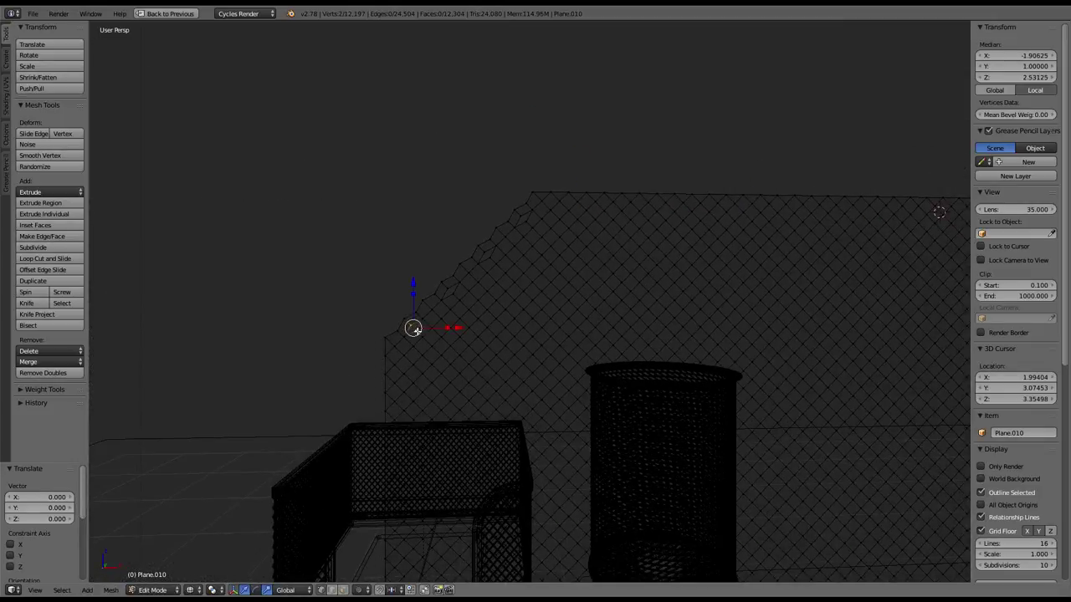
click(569, 276)
key(alt+m)
click(569, 277)
key(w)
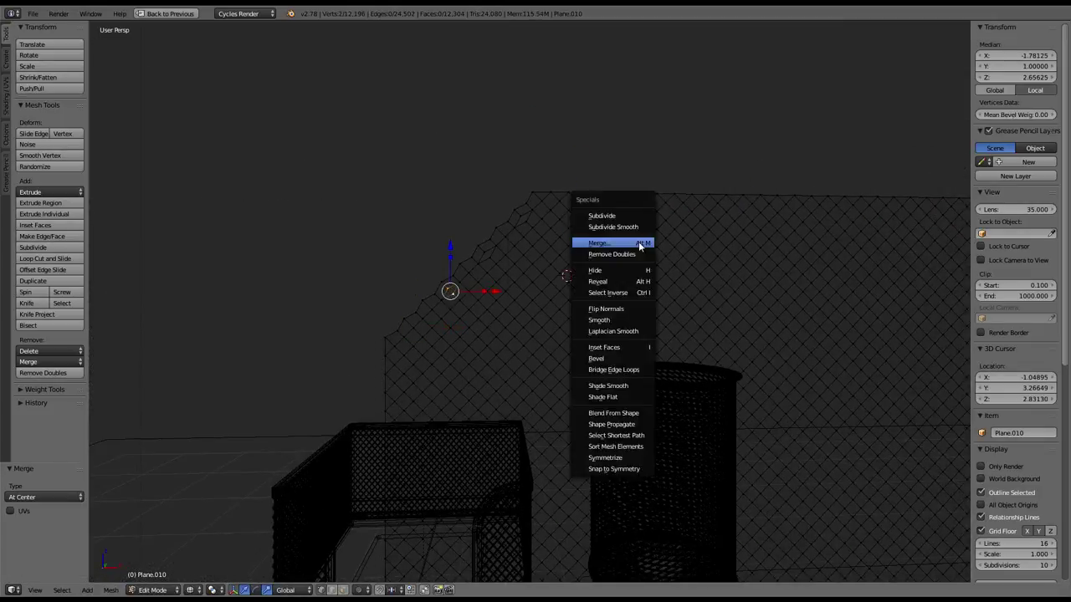
click(639, 242)
shift+right_click(490, 254)
key(w)
click(634, 234)
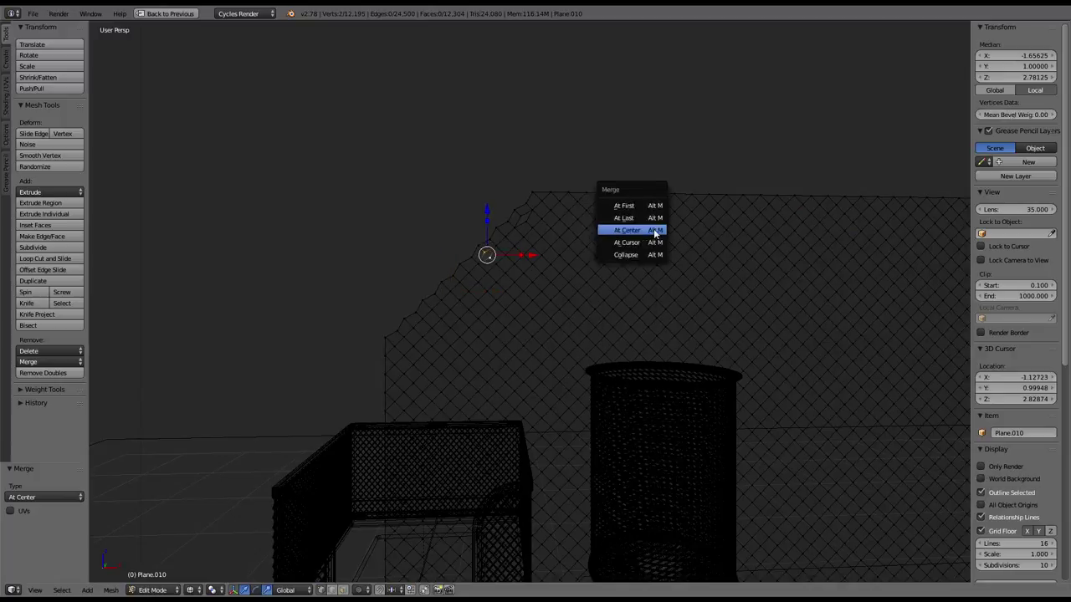
click(633, 231)
shift+right_click(523, 218)
key(w)
key(Escape)
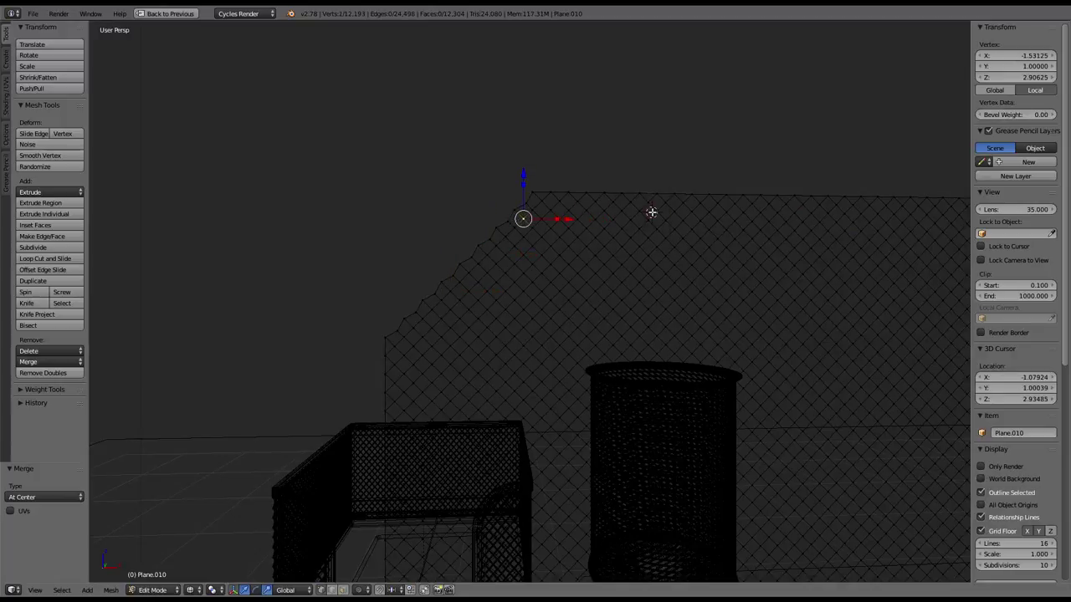
Step: In Object Mode, move the Plane.013 rail frame -4 along X to the origin
key(Tab)
scroll(645, 218, down, 3)
scroll(751, 247, down, 2)
right_click(753, 285)
middle_drag(753, 284, 701, 310)
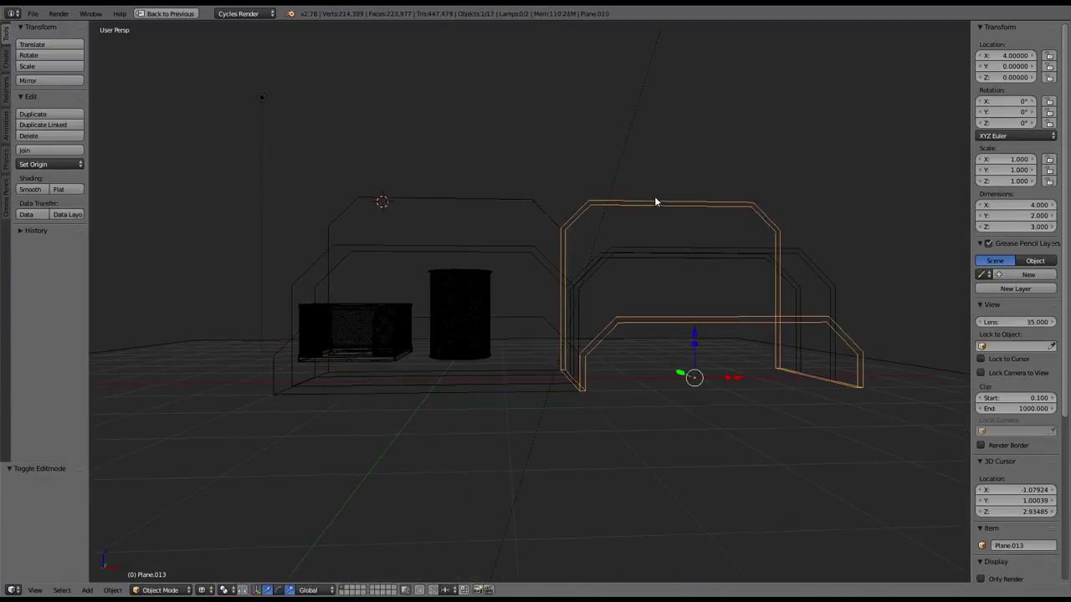
drag(716, 420, 528, 410)
right_click(758, 419)
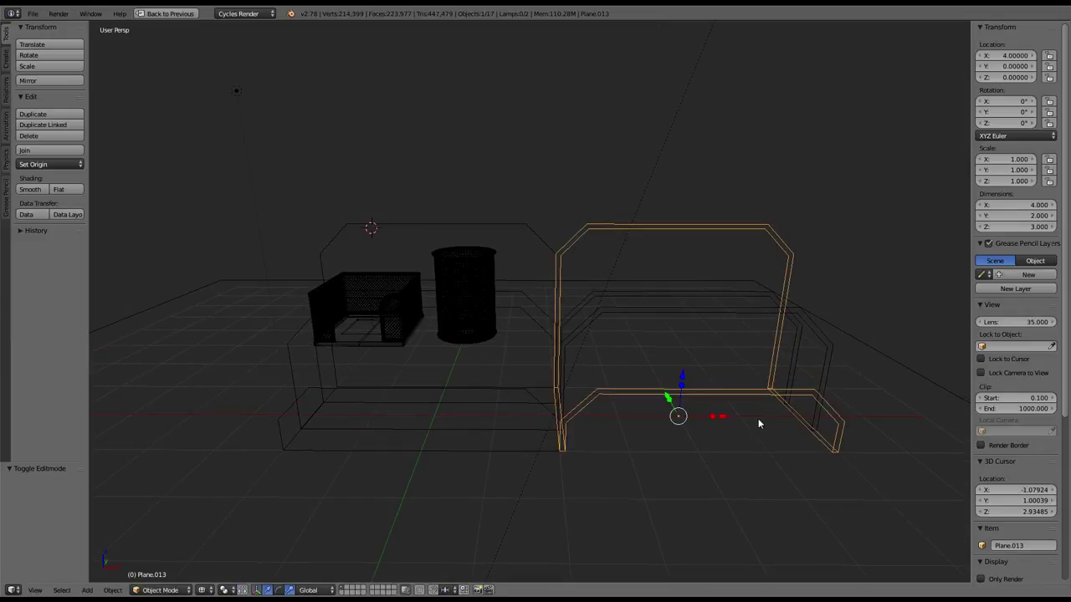
drag(720, 416, 482, 414)
click(482, 419)
middle_drag(481, 419, 589, 331)
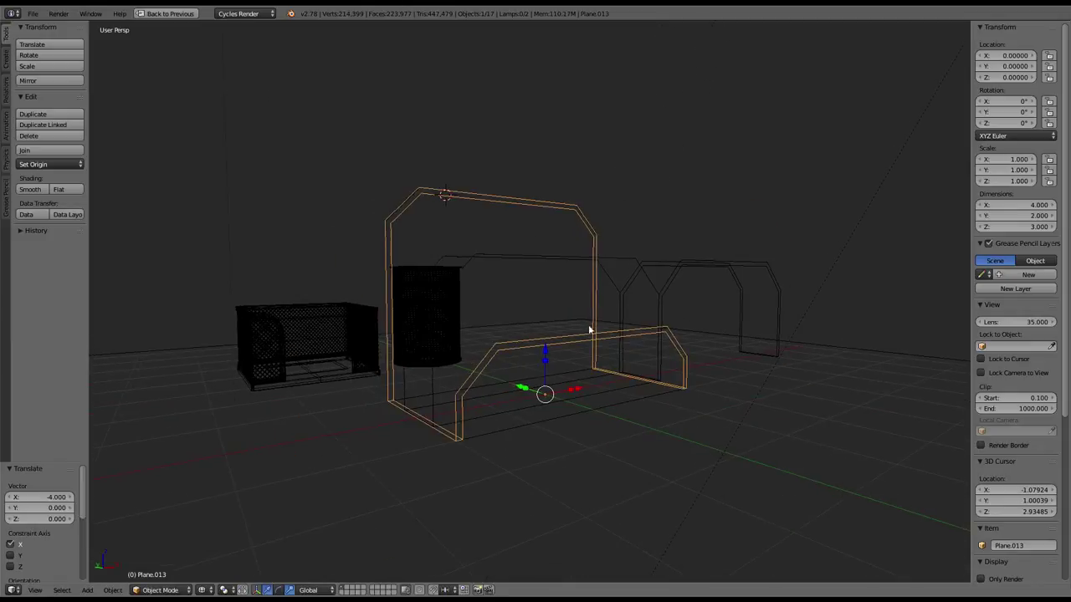
Step: Switch the viewport to Solid shading and select Plane.010 with Plane active for linking
click(203, 590)
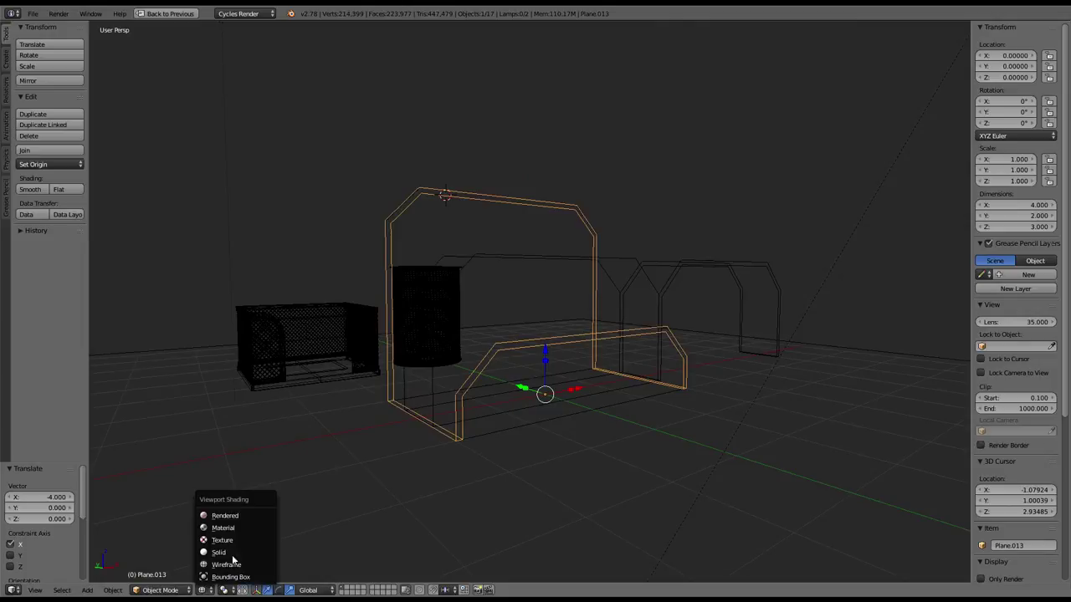
click(219, 554)
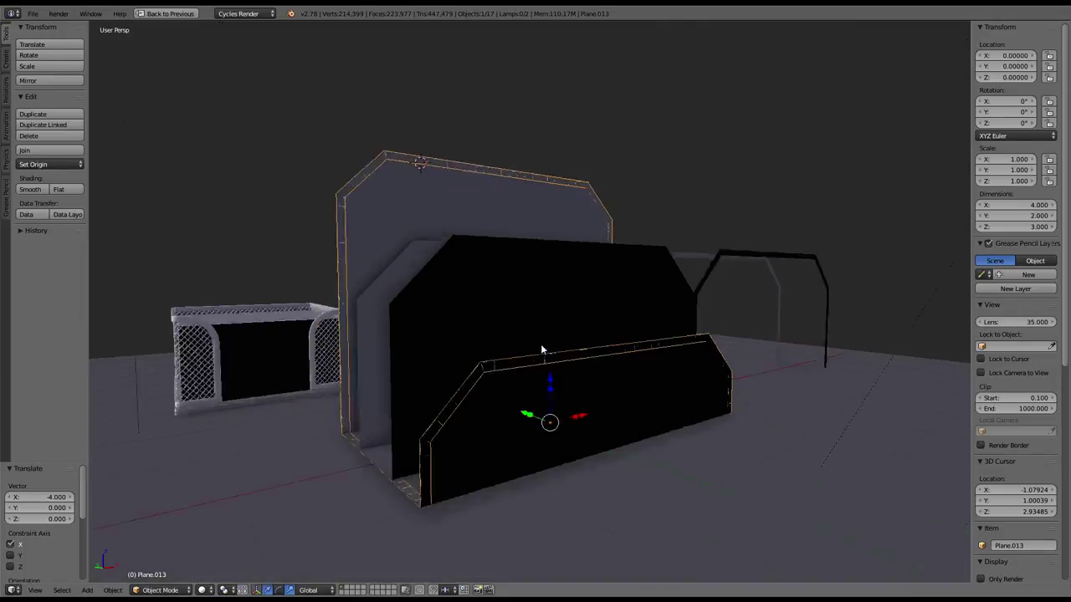
right_click(575, 420)
key(g)
right_click(621, 349)
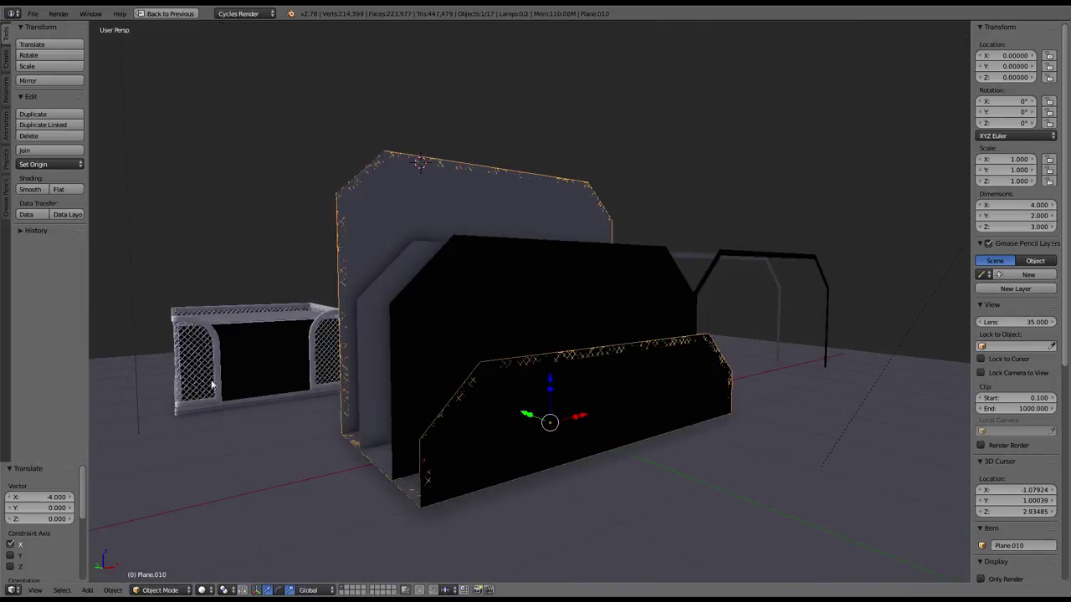
shift+right_click(186, 374)
key(ctrl+l)
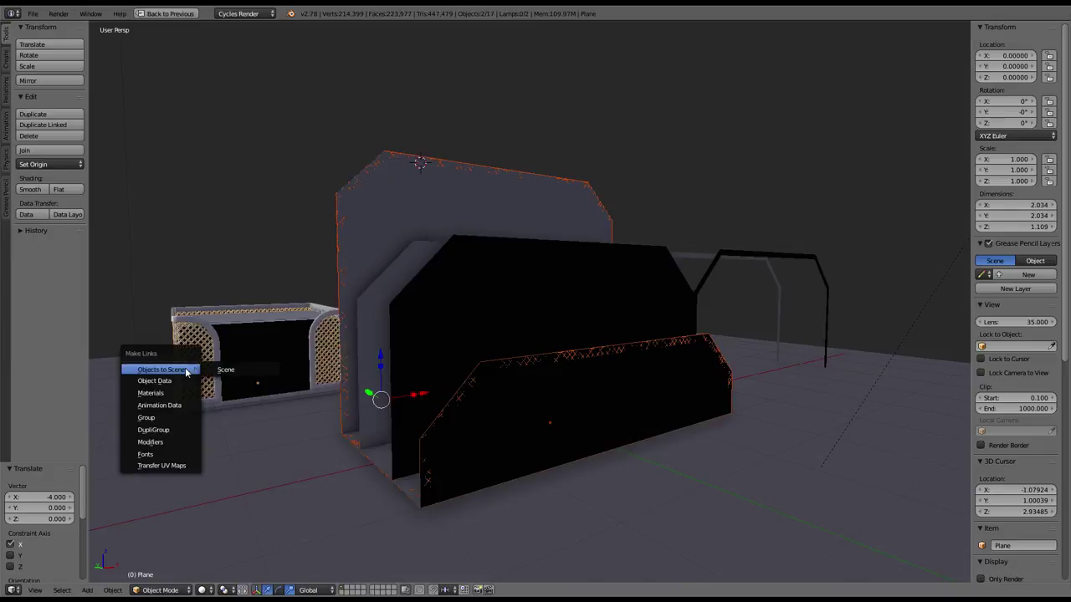
Step: Link Plane's modifiers to Plane.010, zoom in, then select Plane.010 and Plane.013
click(162, 446)
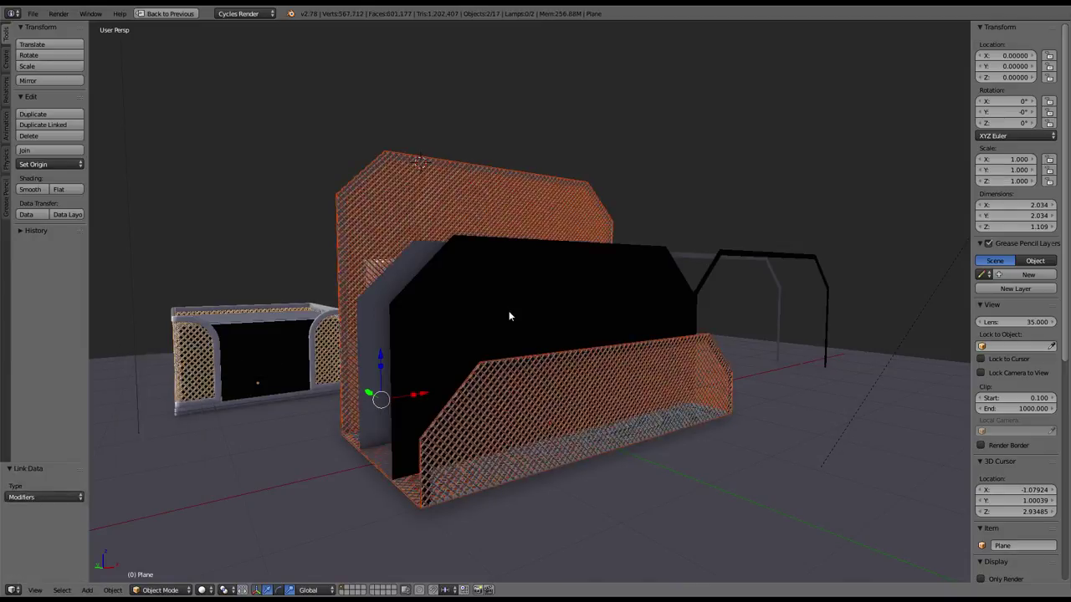
scroll(509, 317, up, 3)
scroll(509, 314, down, 4)
scroll(509, 313, up, 2)
scroll(504, 311, up, 1)
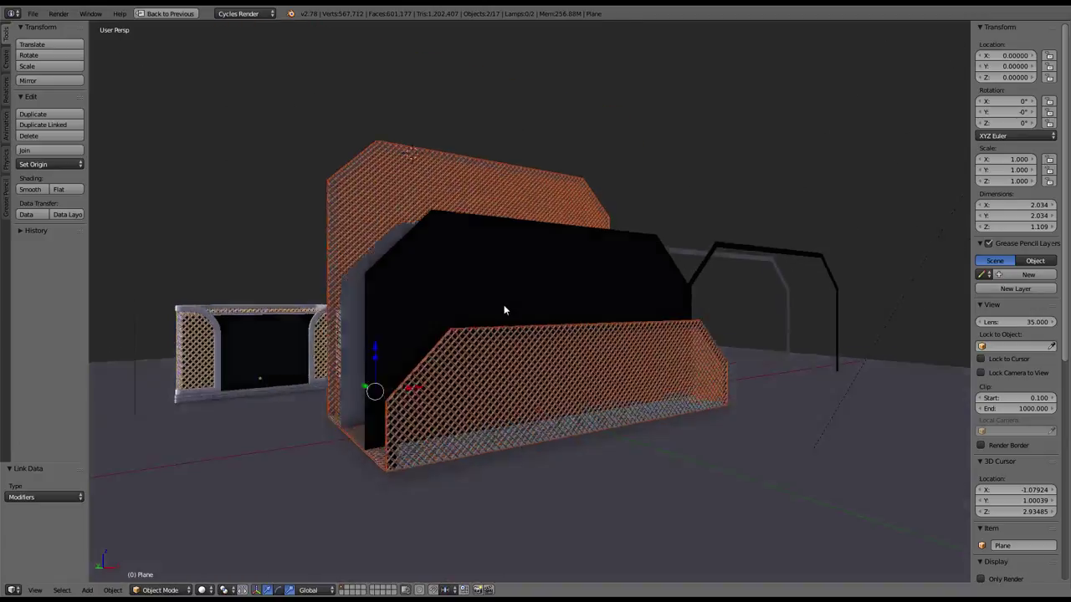
scroll(504, 311, up, 1)
scroll(507, 308, up, 2)
middle_drag(509, 301, 513, 301)
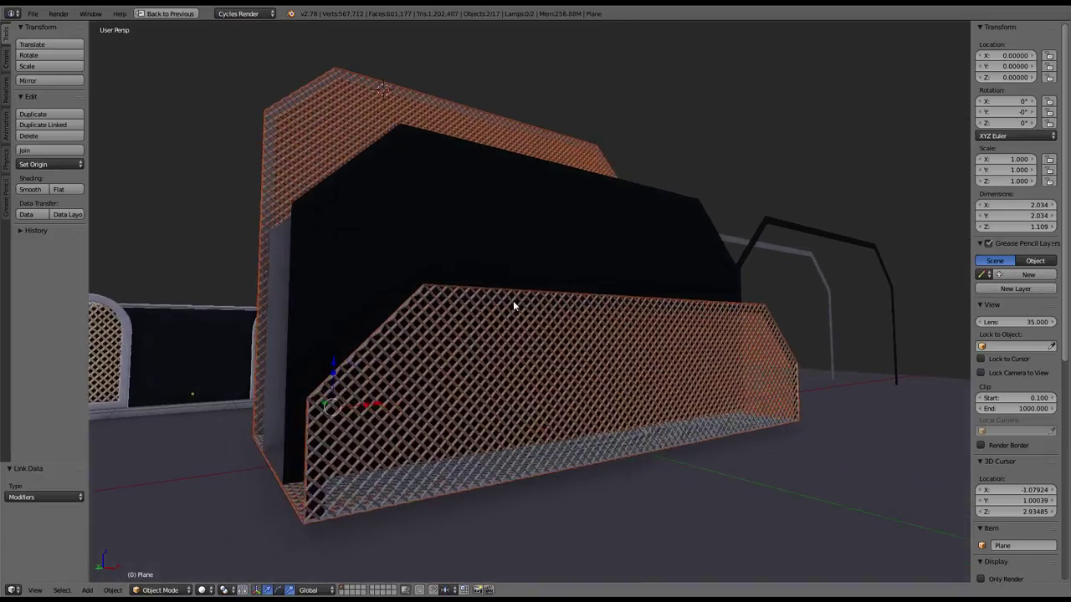
right_click(469, 300)
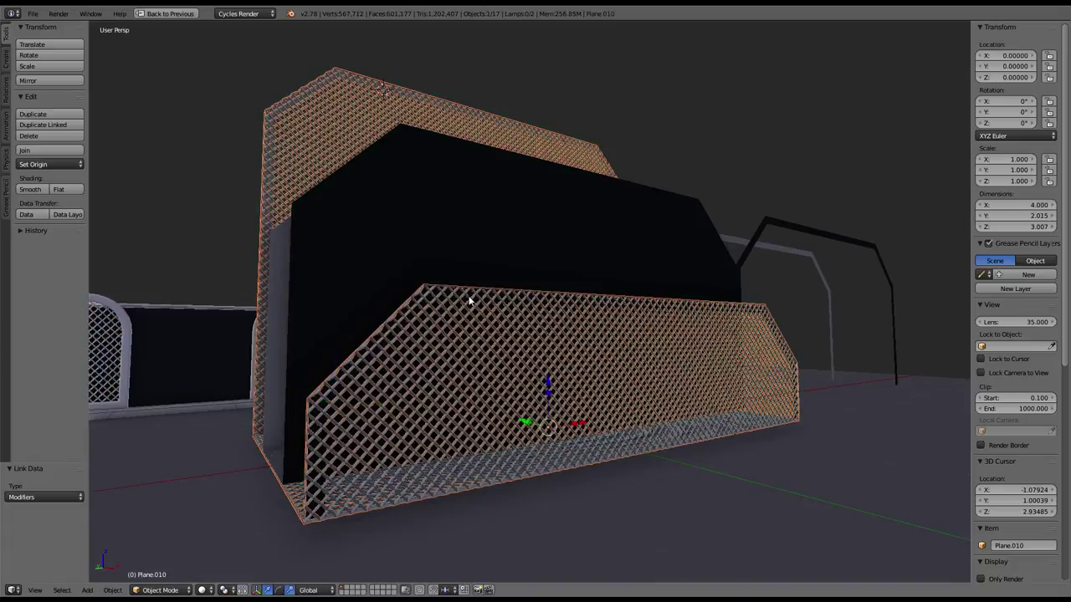
right_click(415, 319)
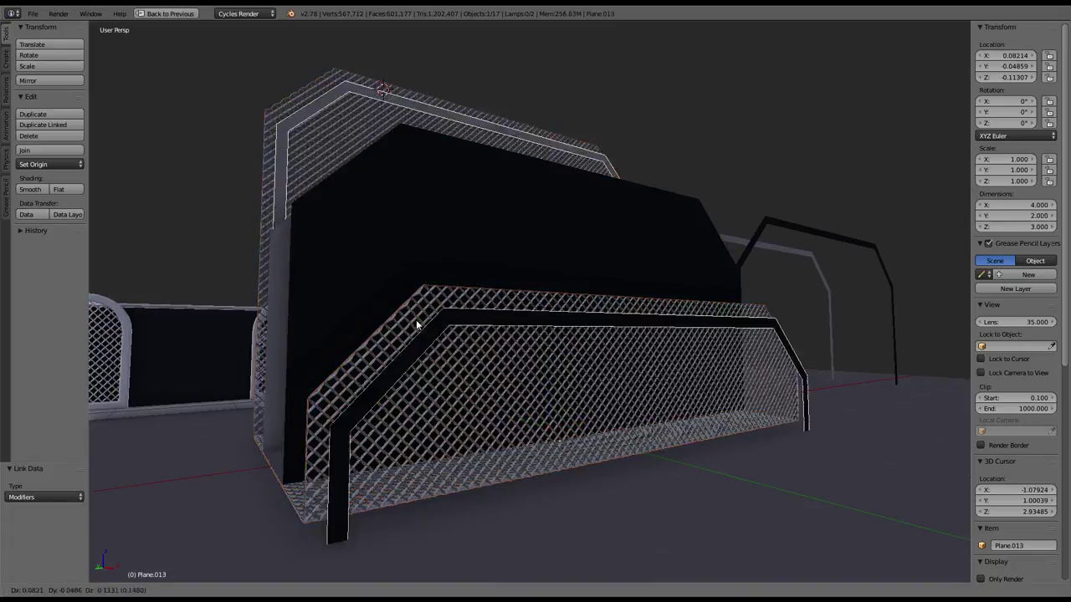
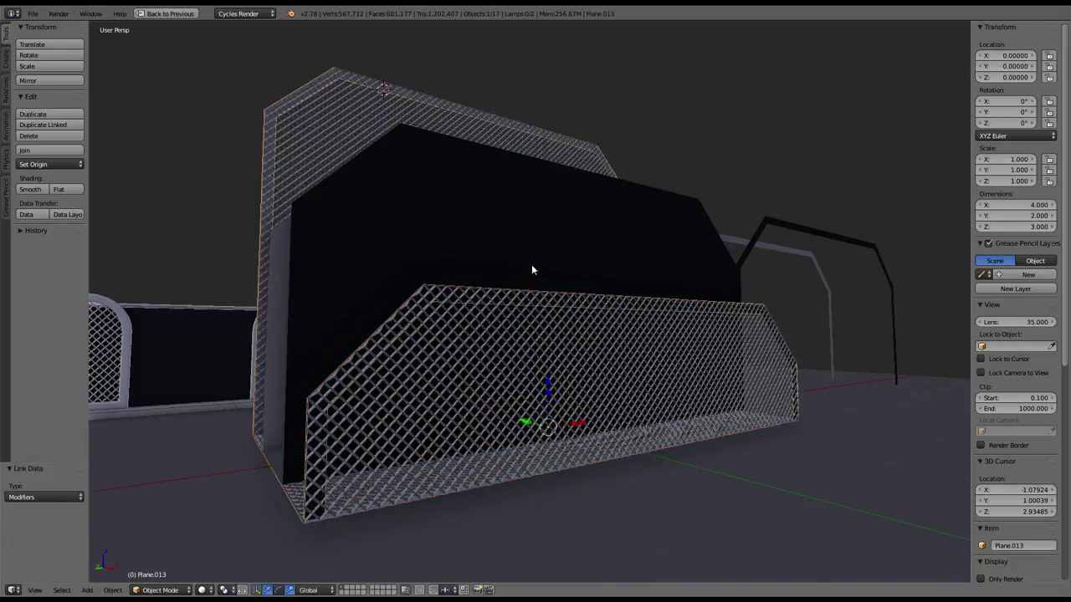
Step: Add a Solidify modifier to grille Plane.013 with offset 0 and thickness 0.02
key(ctrl+space)
click(965, 167)
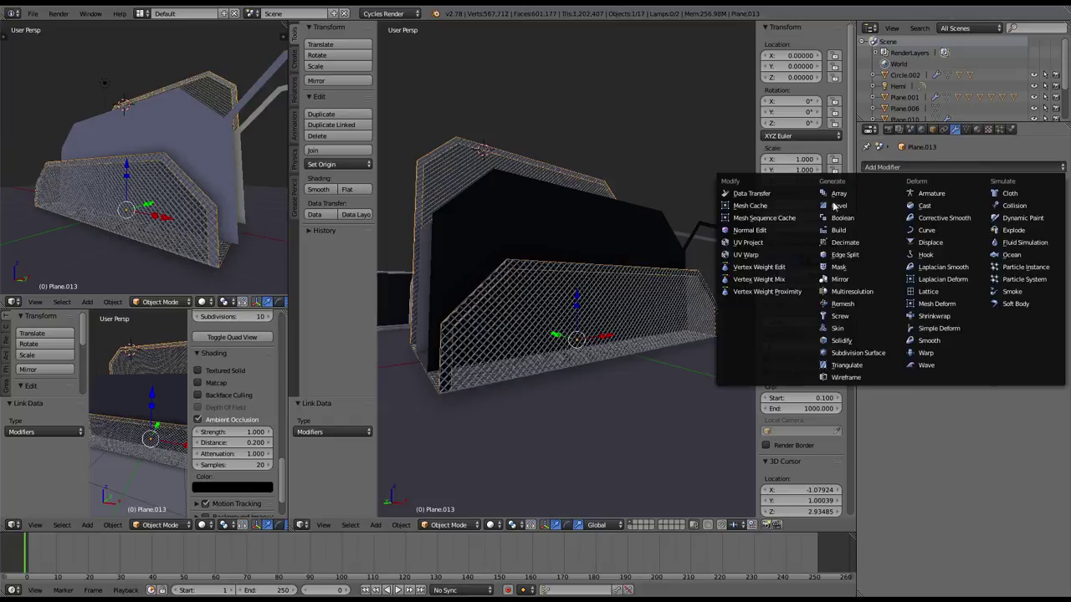
click(842, 341)
mouse_move(477, 318)
middle_down()
mouse_move(516, 307)
mouse_move(502, 307)
middle_up()
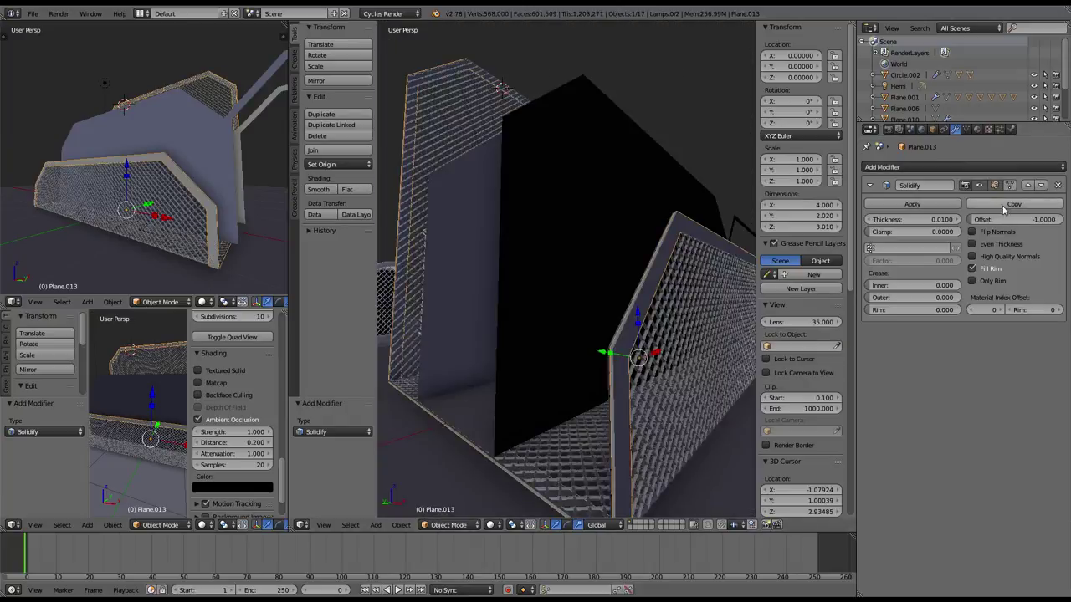
drag(1017, 219, 1017, 220)
key(Return)
click(916, 220)
text(0.05)
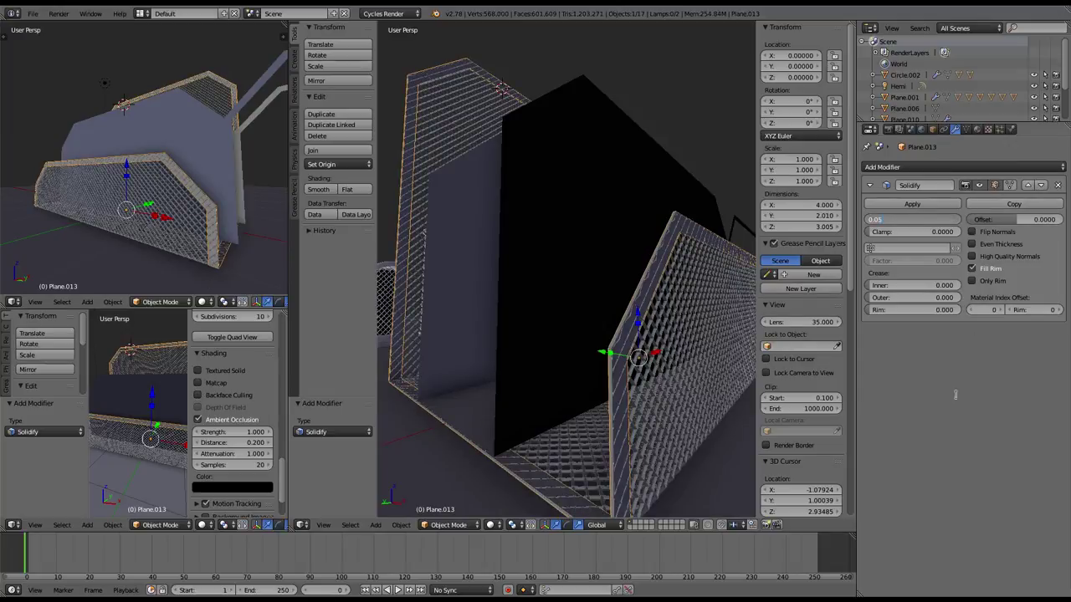
key(Return)
click(943, 220)
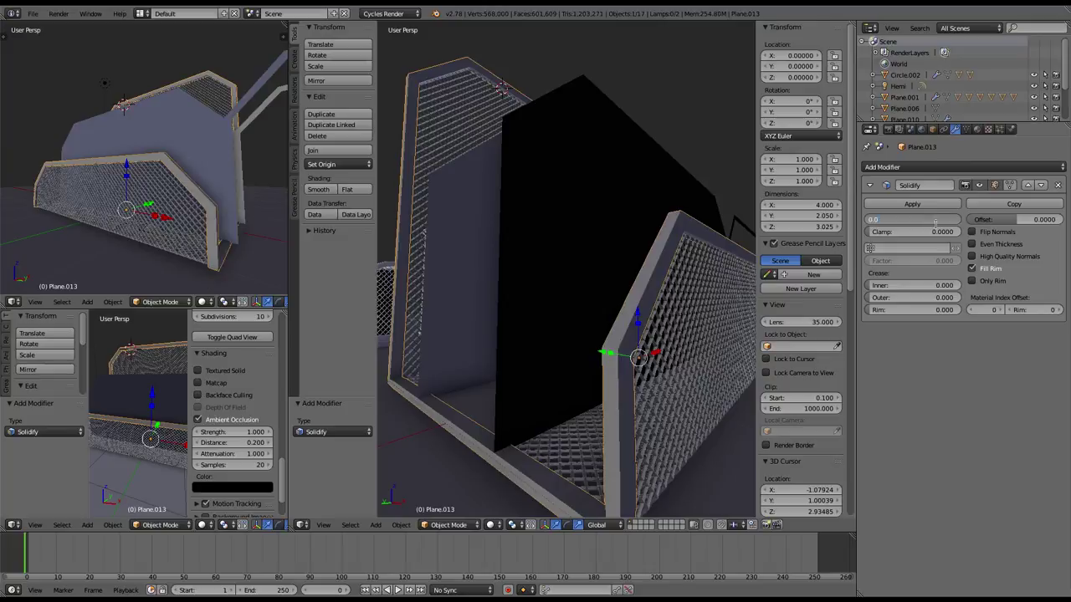
text(2)
key(Return)
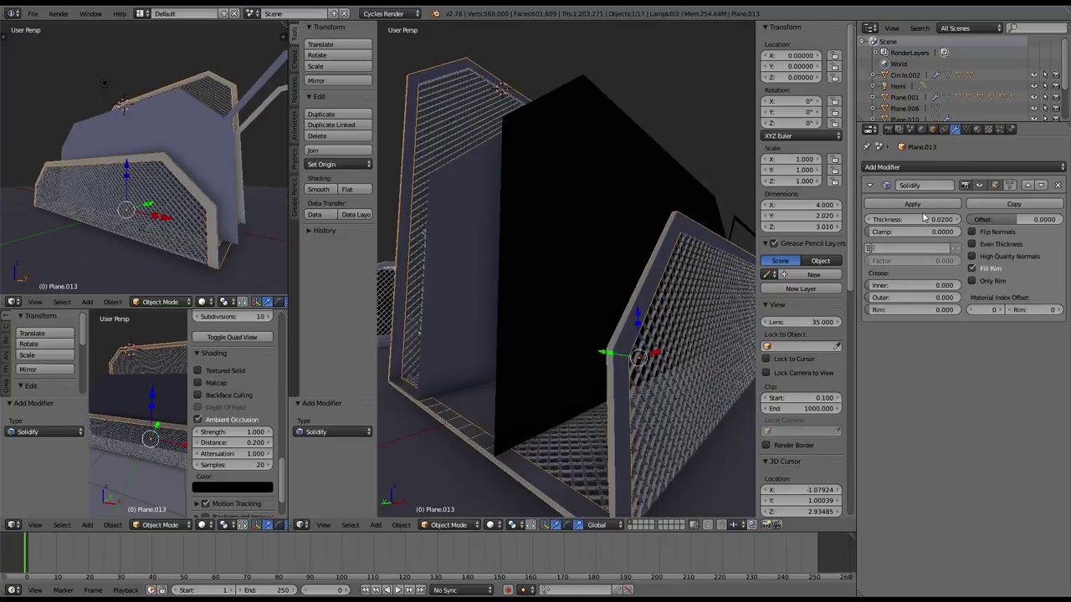
key(ctrl+space)
Step: Deselect everything and select the grille mesh Plane.010
scroll(676, 236, down, 5)
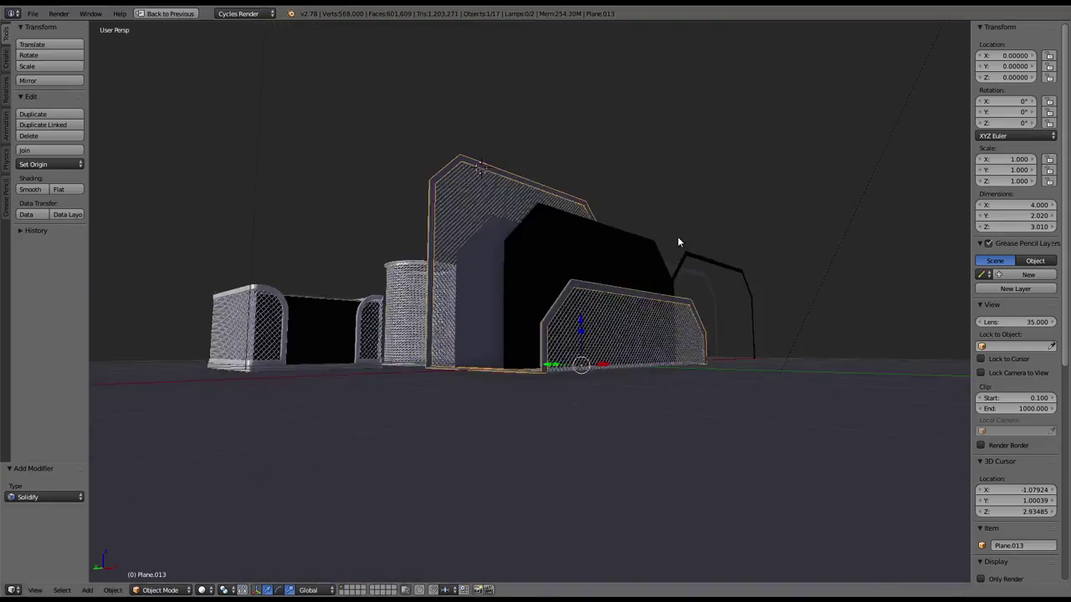
key(a)
mouse_move(676, 235)
middle_down()
mouse_move(630, 274)
mouse_move(691, 232)
mouse_move(509, 189)
mouse_move(470, 216)
mouse_move(625, 213)
mouse_move(598, 211)
mouse_move(569, 164)
mouse_move(634, 184)
middle_up()
scroll(691, 232, up, 5)
scroll(470, 216, up, 3)
scroll(470, 216, down, 3)
scroll(625, 213, down, 4)
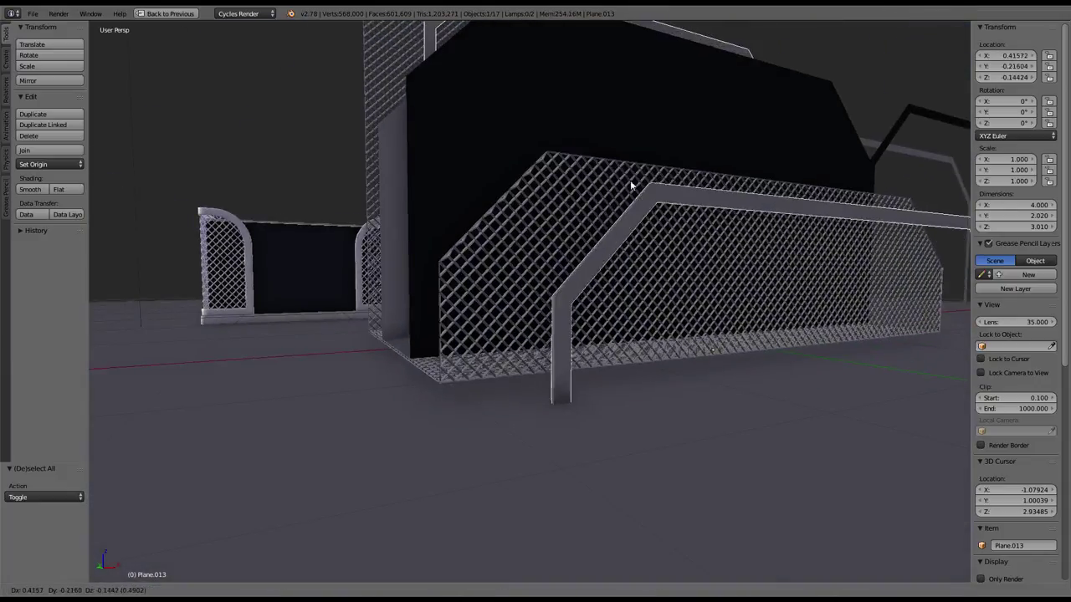
right_click(628, 189)
scroll(629, 189, down, 4)
scroll(617, 210, up, 5)
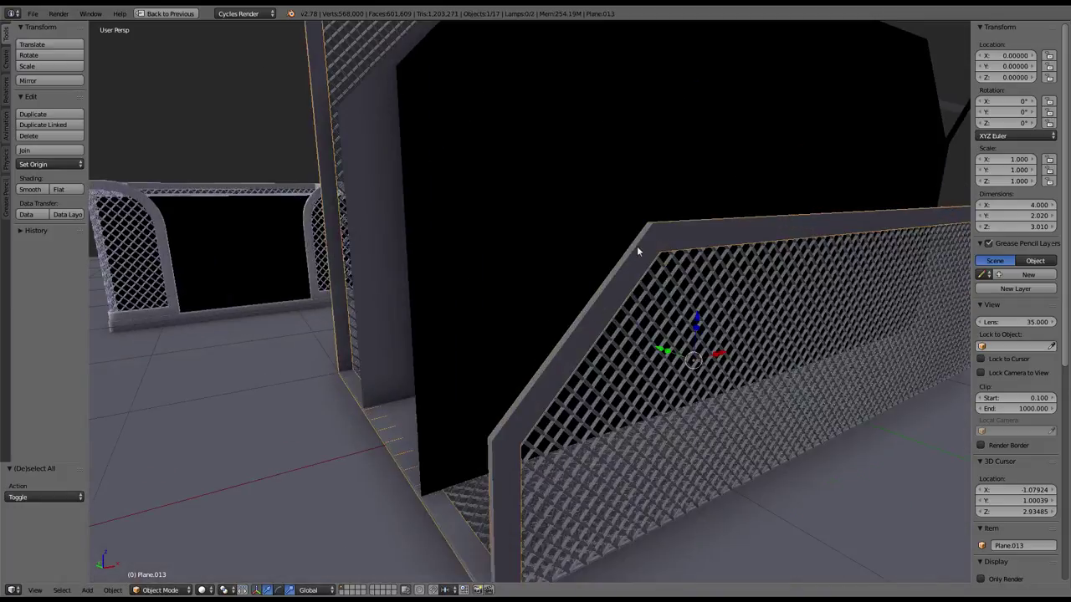
right_click(723, 435)
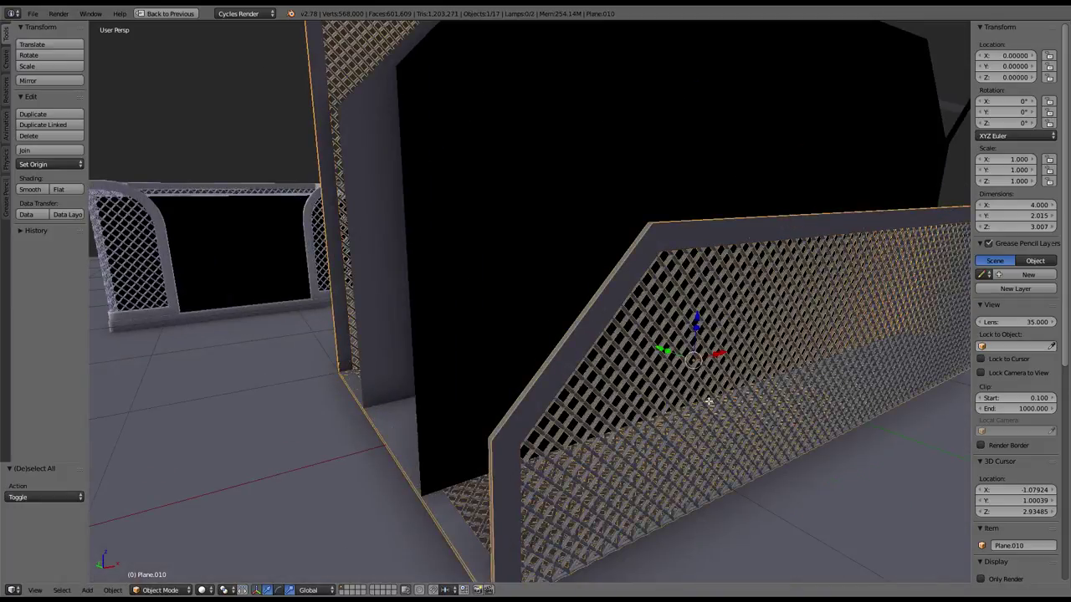
Step: Select the grille's boundary loop and delete those vertices, returning to Object Mode
key(Tab)
middle_drag(709, 402, 657, 270)
key(a)
key(ctrl+e)
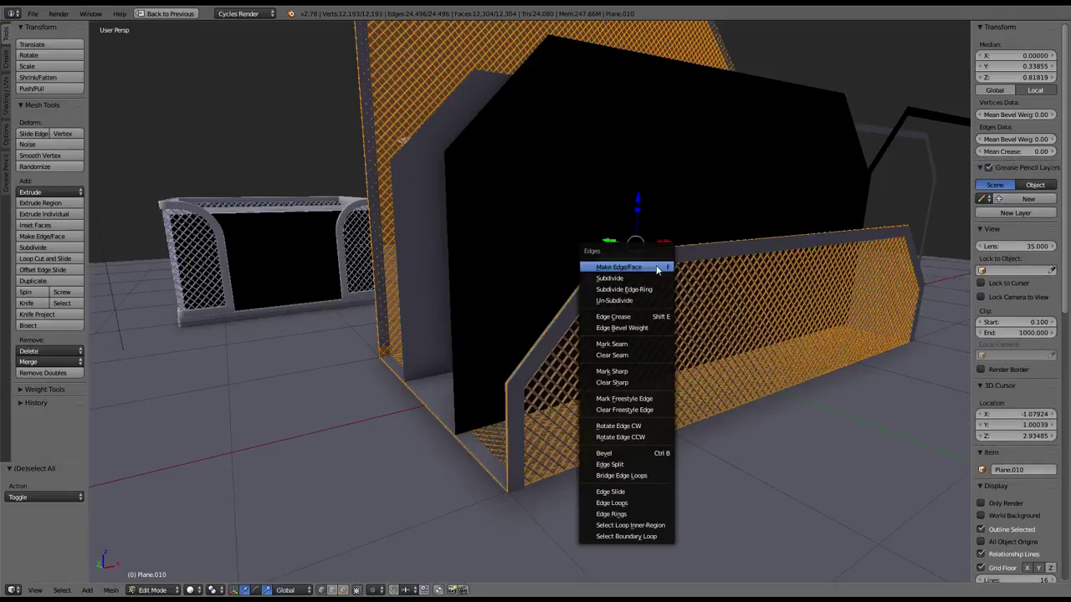
click(644, 536)
key(x)
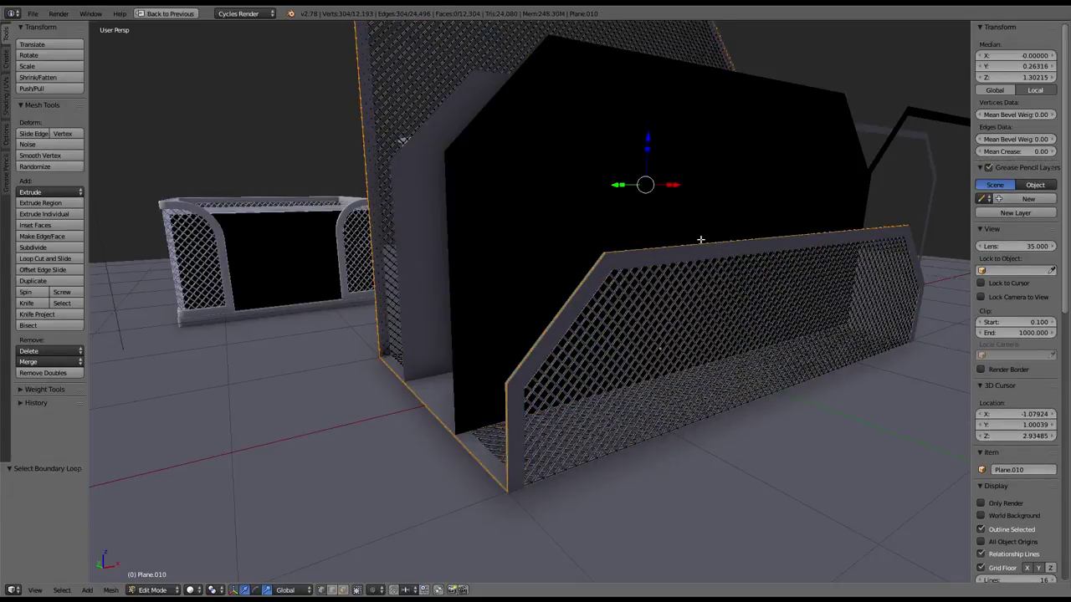
key(x)
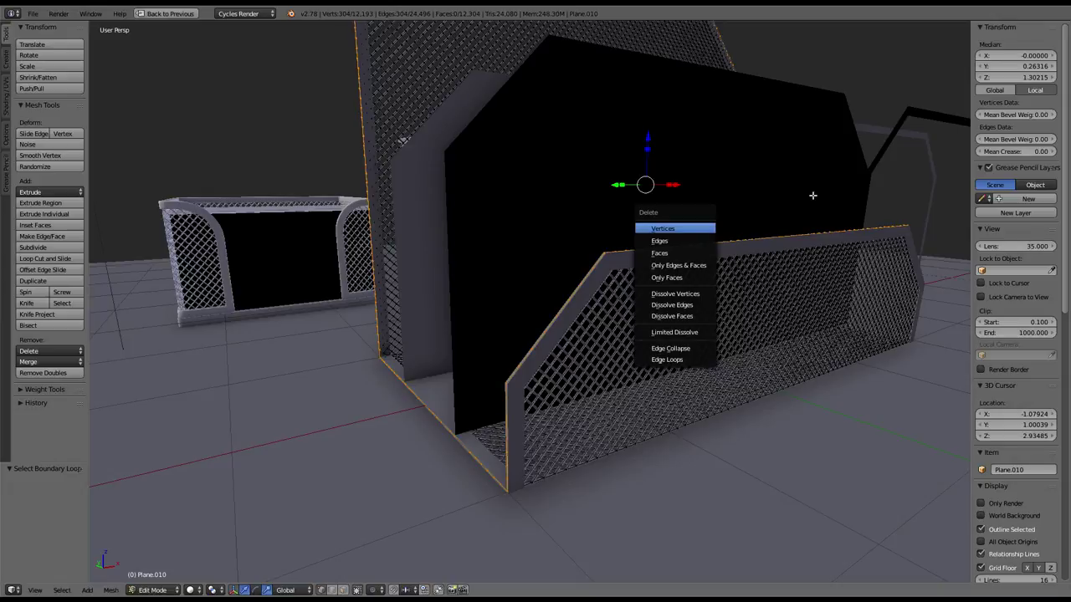
key(Return)
key(Tab)
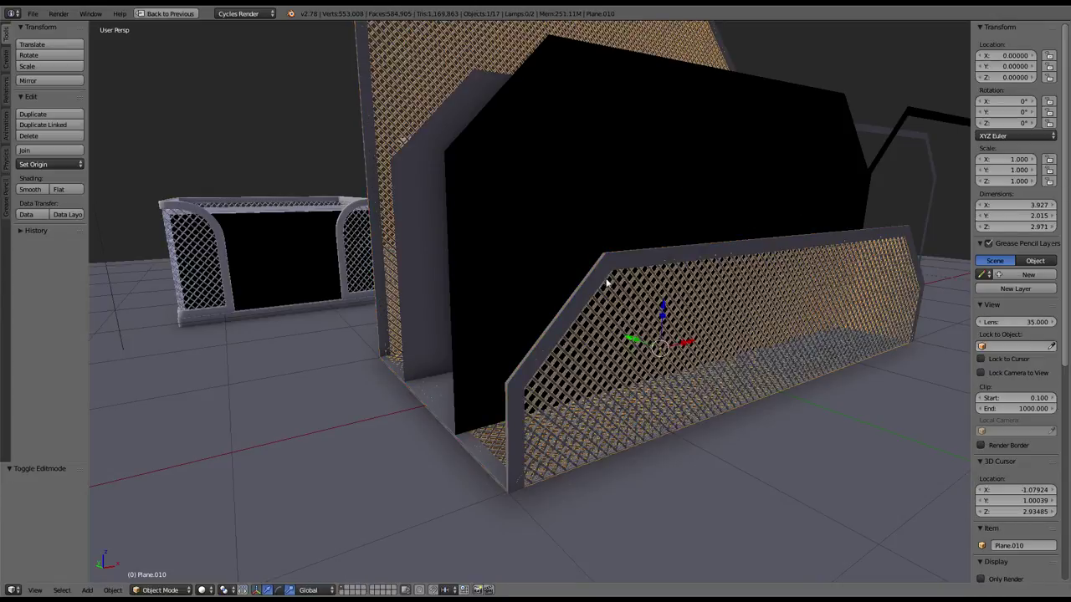
Step: Look around the organizer, briefly selecting frame Plane.013, then deselect everything
scroll(602, 256, up, 4)
scroll(718, 217, down, 2)
scroll(684, 223, down, 2)
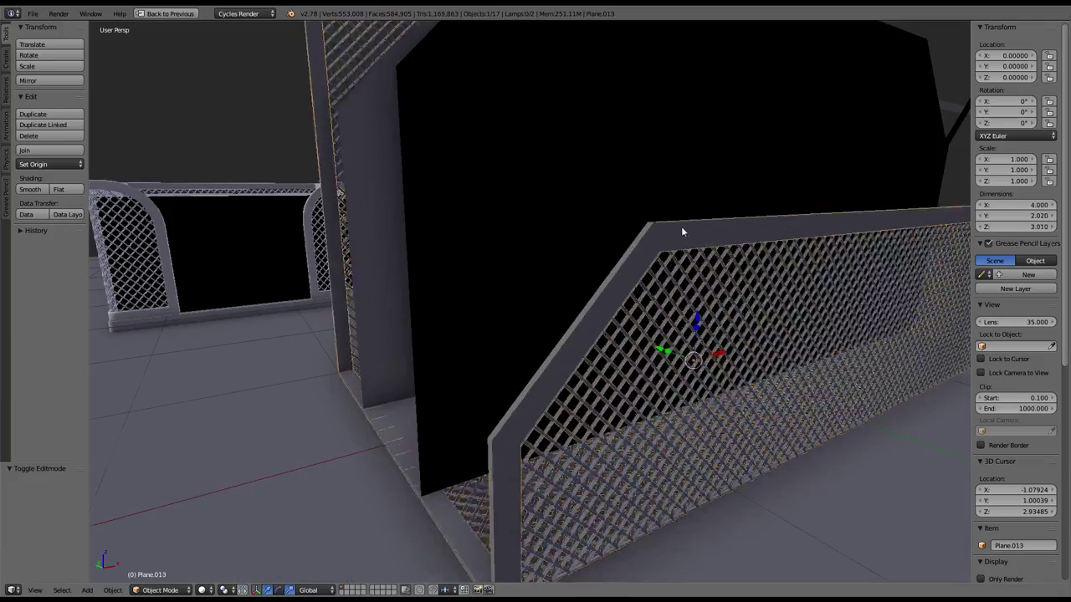
right_click(646, 259)
scroll(695, 276, up, 2)
mouse_move(676, 258)
middle_down()
mouse_move(621, 222)
mouse_move(634, 266)
middle_up()
key(a)
scroll(625, 222, down, 3)
Step: Convert the black middle panel Plane.011's triangles into quads
right_click(601, 189)
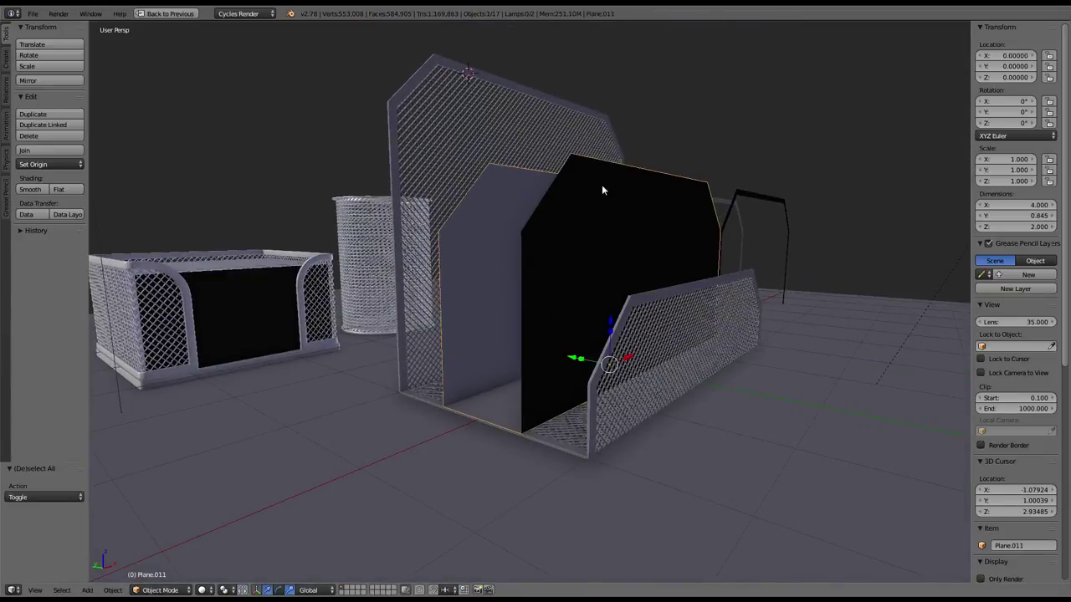
key(Tab)
scroll(627, 167, up, 2)
scroll(611, 197, up, 1)
scroll(609, 199, up, 1)
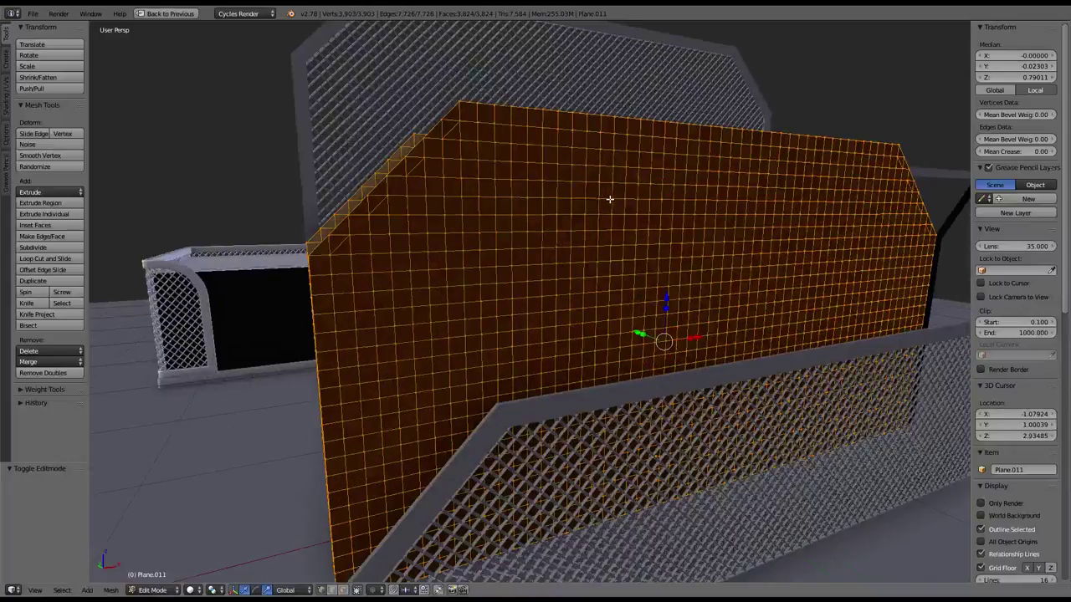
key(alt+j)
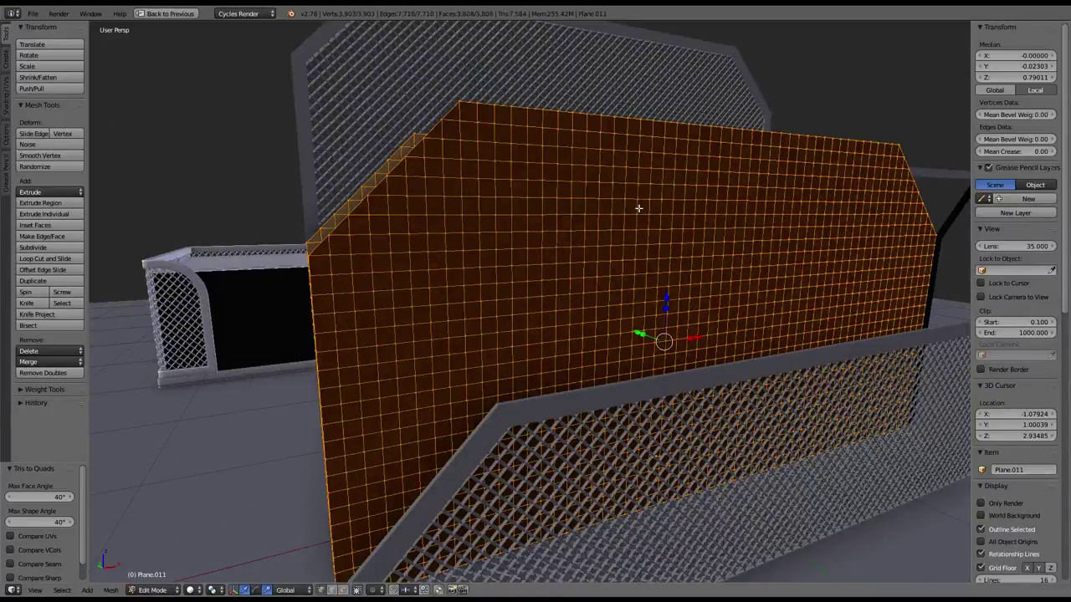
mouse_move(638, 209)
middle_down()
mouse_move(526, 220)
mouse_move(651, 208)
middle_up()
key(Tab)
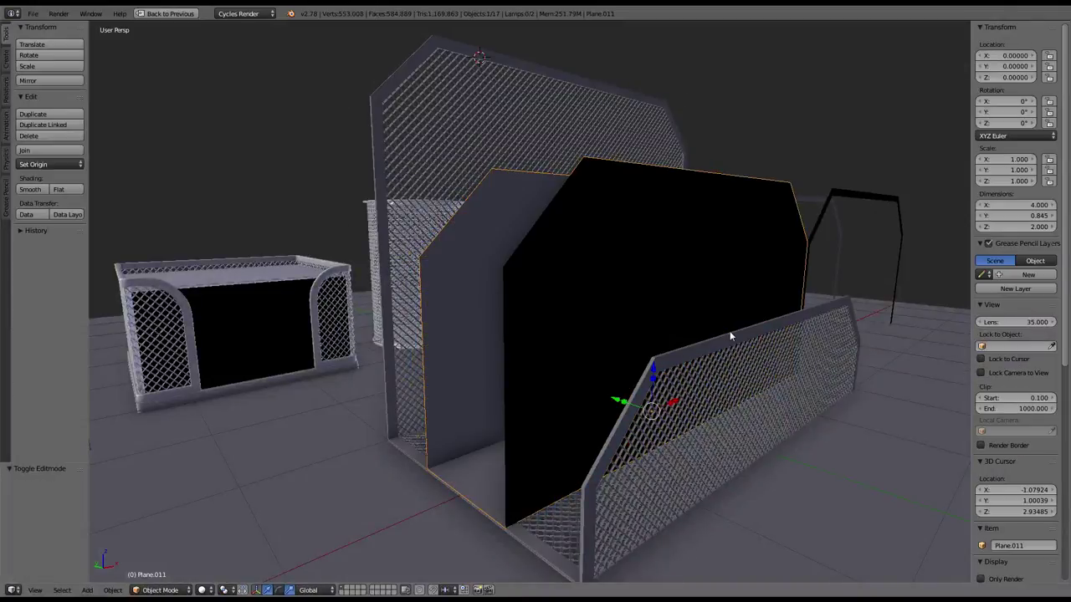
Step: Recheck the panel, then add the grille as active and bring up Make Links
key(Tab)
mouse_move(774, 408)
middle_down()
mouse_move(609, 242)
mouse_move(632, 277)
mouse_move(623, 265)
middle_up()
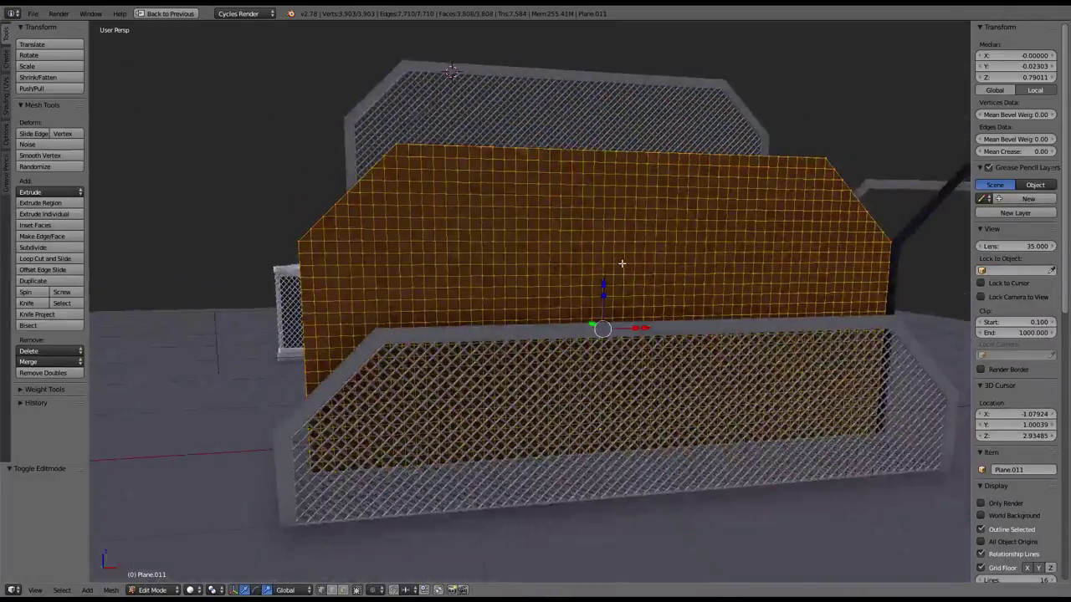
key(Tab)
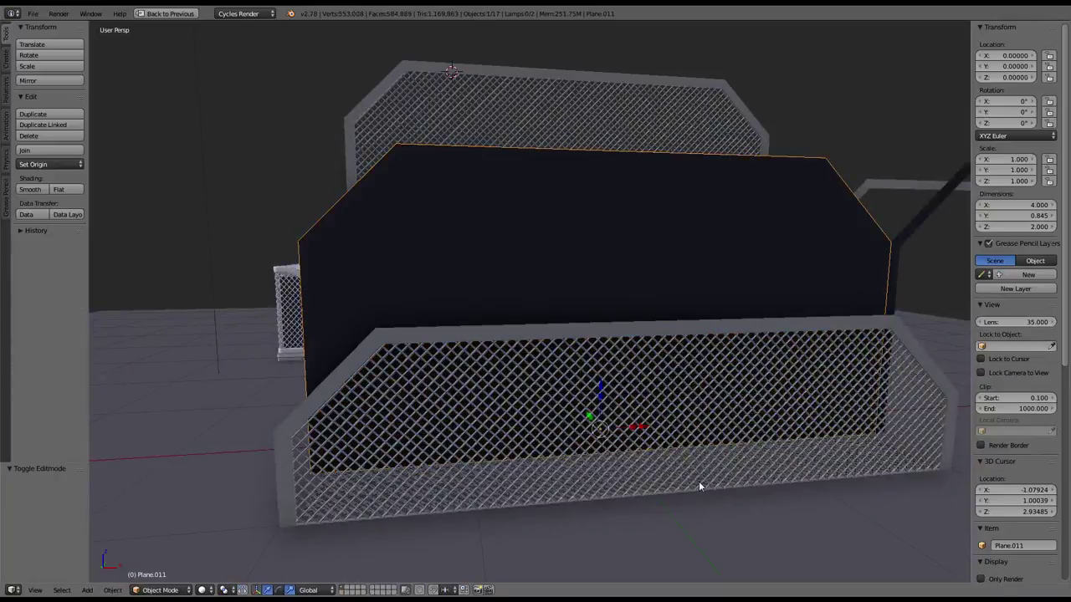
shift+right_click(699, 482)
key(ctrl+l)
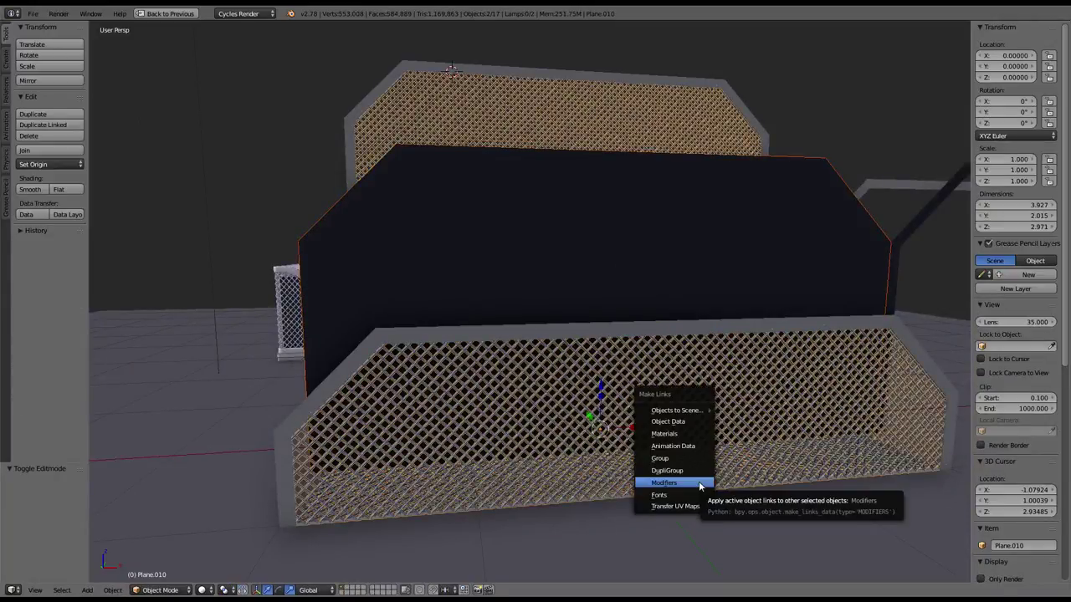
Step: Copy the grille's modifiers onto middle panel Plane.011 and start editing its mesh
click(697, 483)
middle_drag(626, 231, 613, 239)
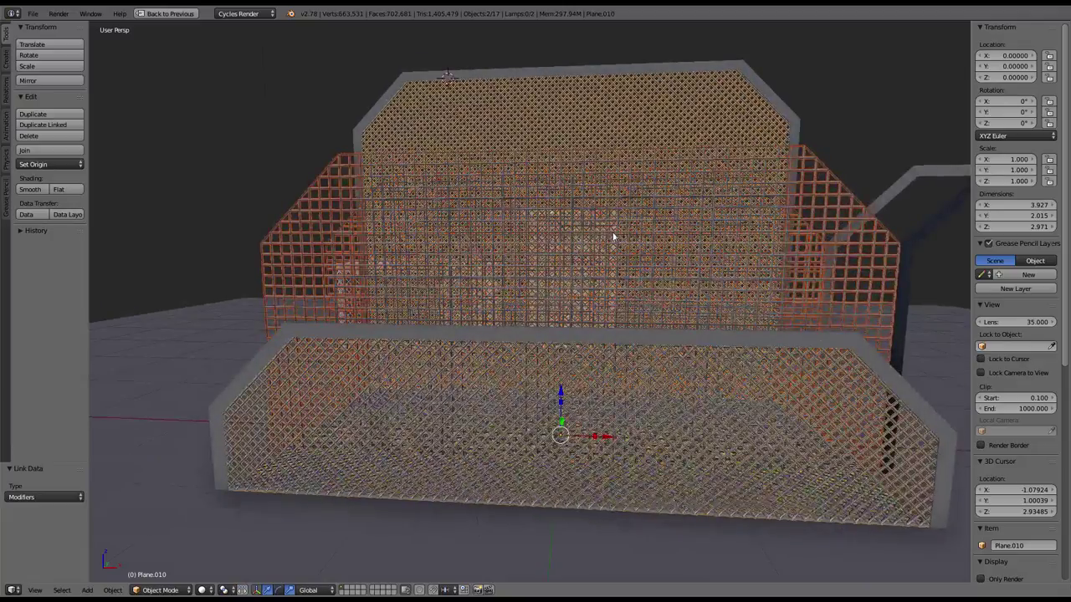
right_click(281, 215)
key(KP_Decimal)
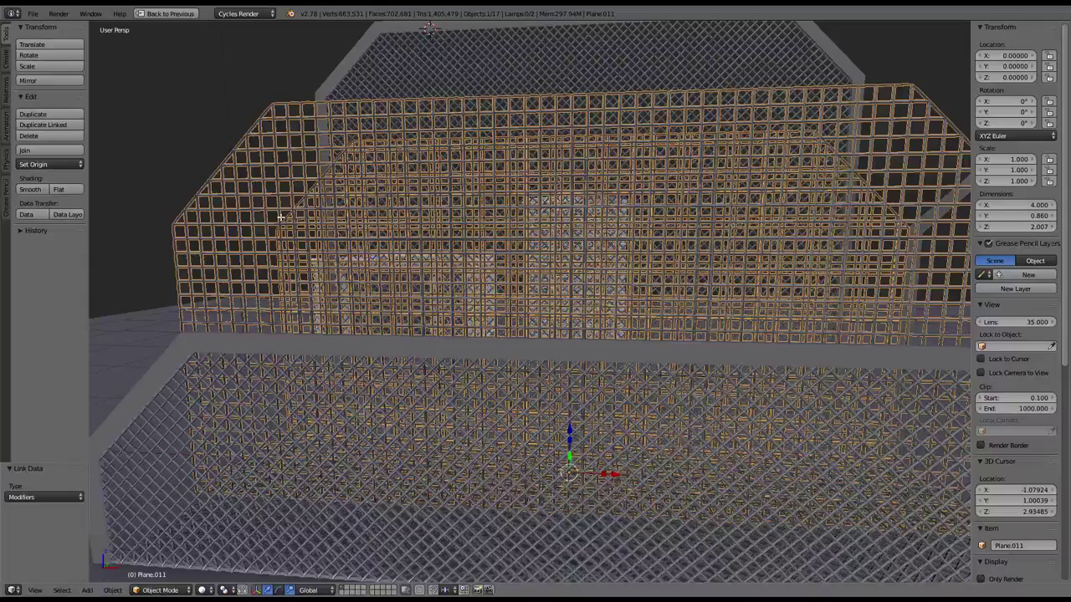
key(Tab)
Step: Try subdividing the panel's faces, then undo the subdivision
key(w)
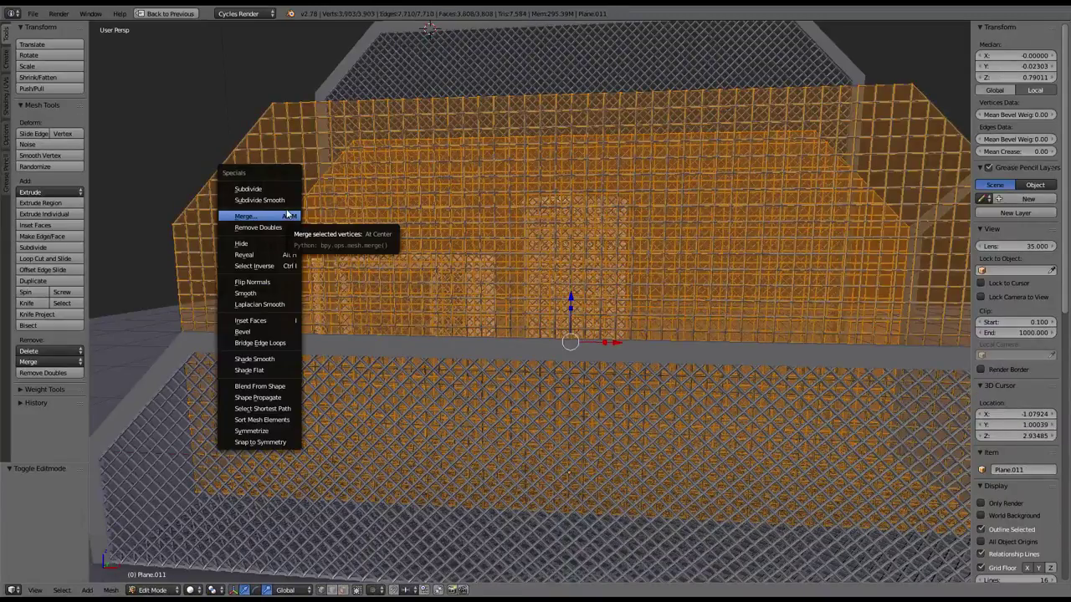
middle_drag(541, 152, 557, 143)
key(w)
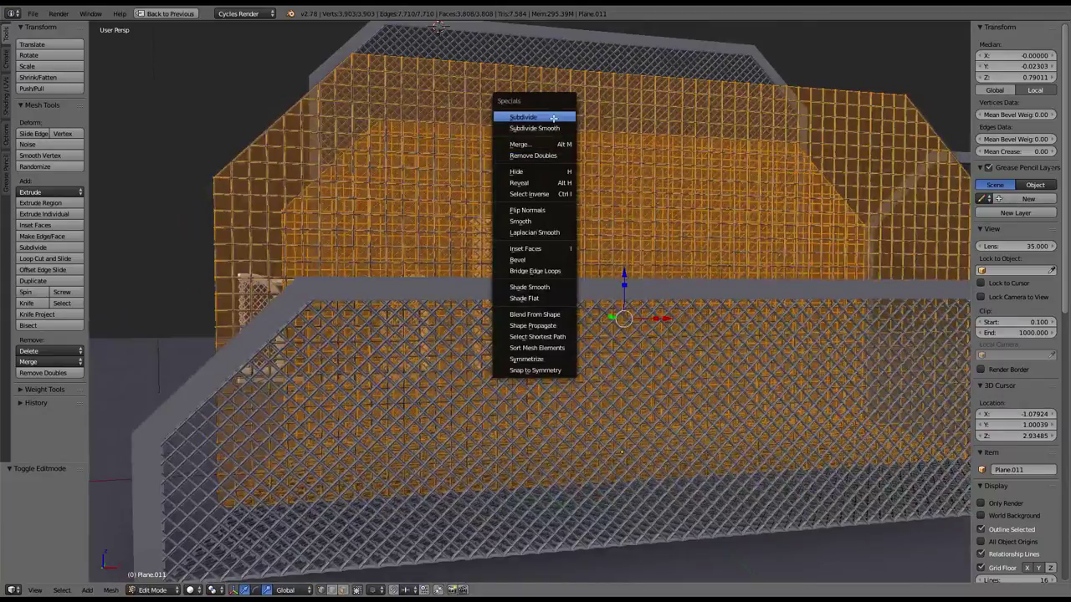
key(Return)
middle_drag(249, 127, 319, 141)
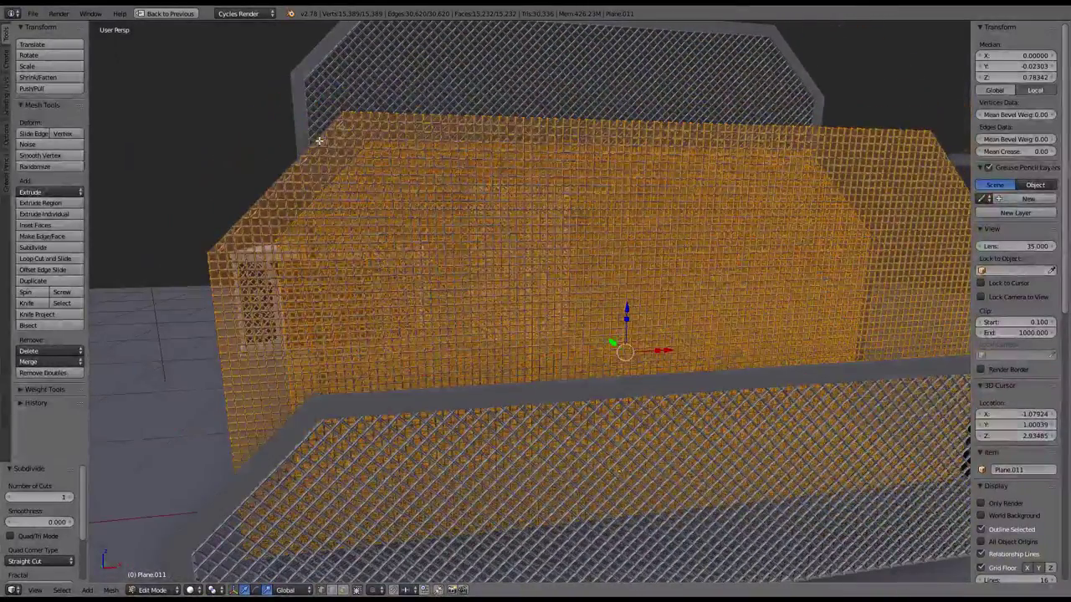
key(ctrl+z)
Step: Poke all faces and merge the triangles into quads for a diagonal weave
key(space)
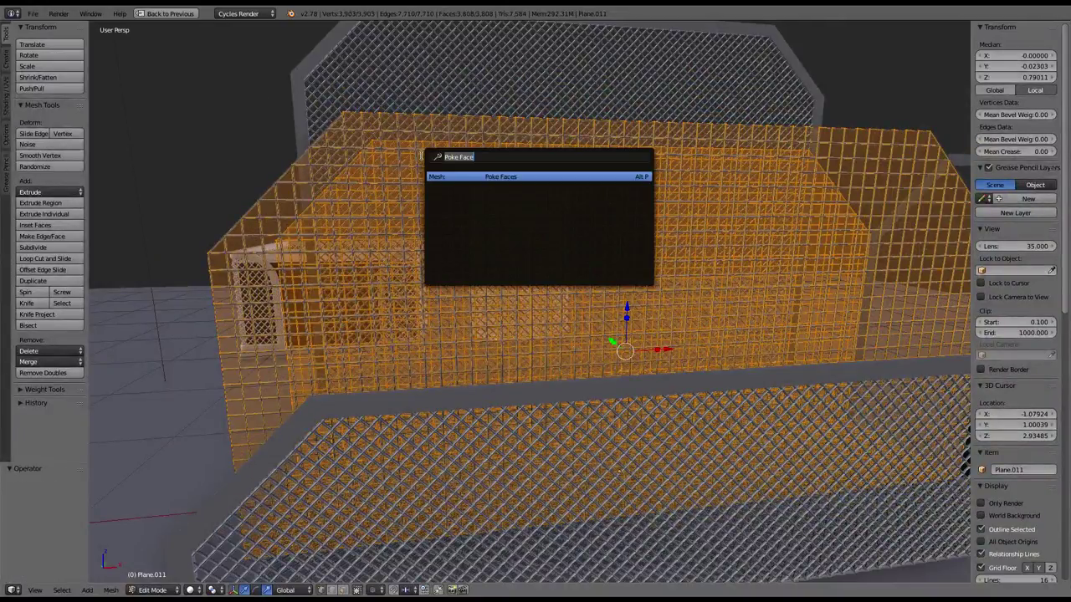
key(Return)
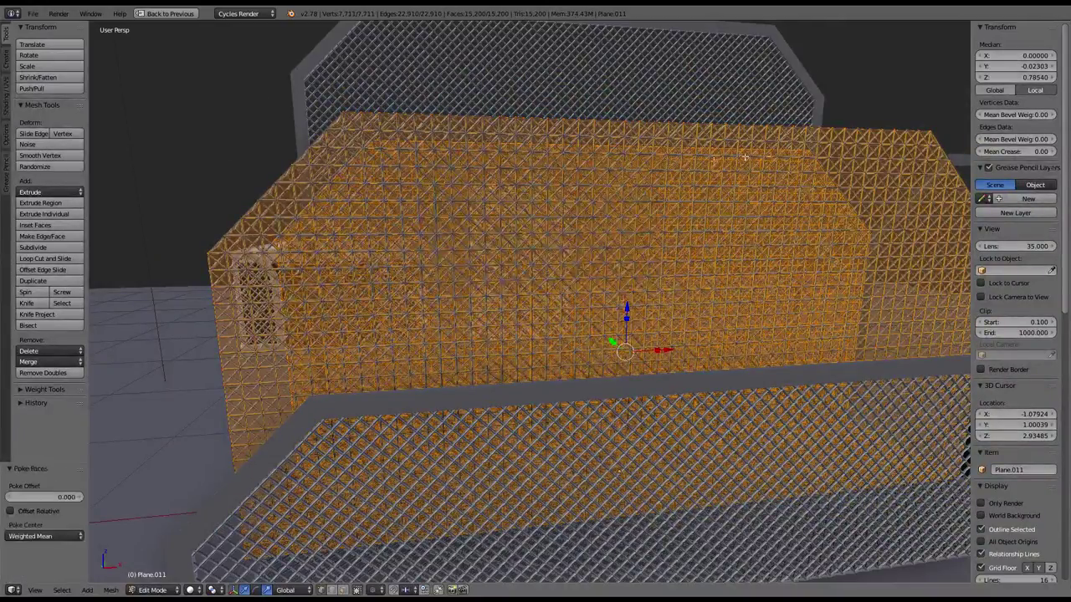
middle_drag(476, 172, 612, 170)
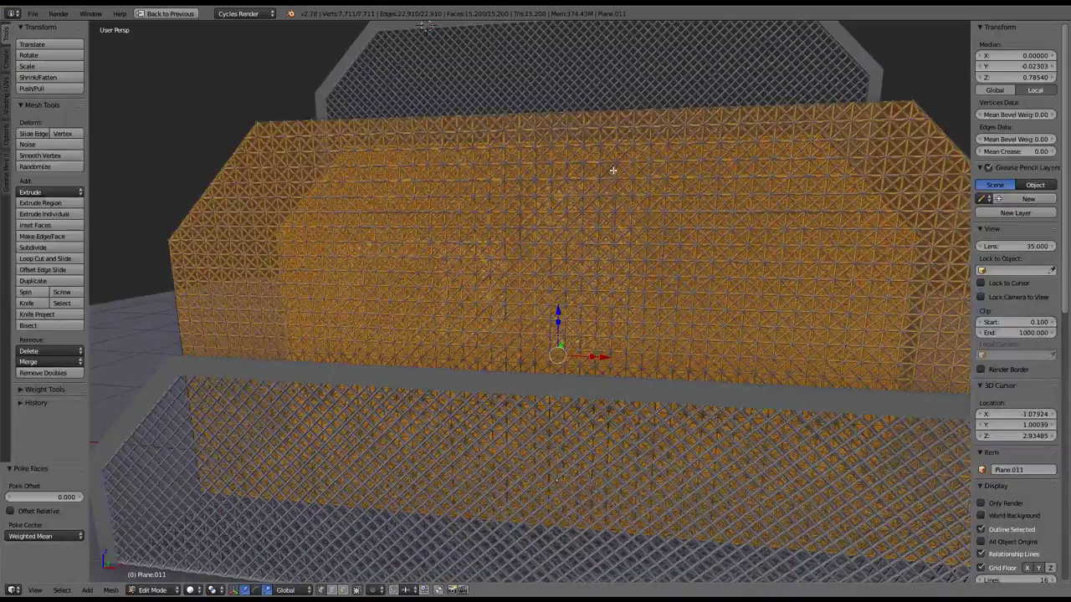
key(alt+j)
Step: Select the panel's boundary loop and delete its vertices, then undo that deletion
scroll(569, 174, down, 4)
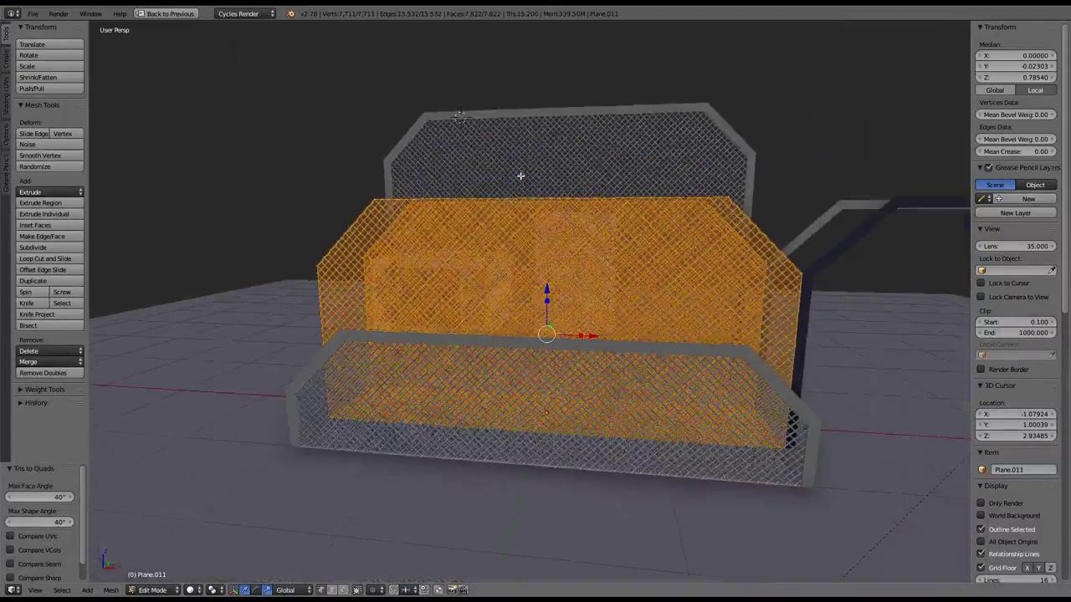
key(Tab)
mouse_move(521, 179)
middle_down()
mouse_move(669, 153)
mouse_move(647, 146)
mouse_move(617, 201)
middle_up()
key(Tab)
key(a)
key(ctrl+e)
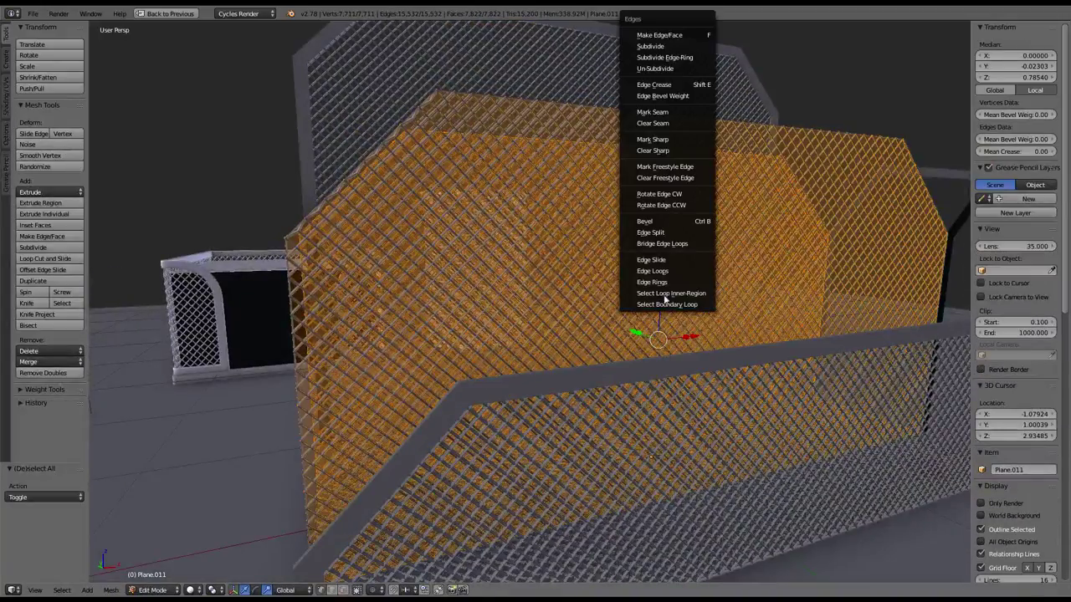
click(664, 305)
key(x)
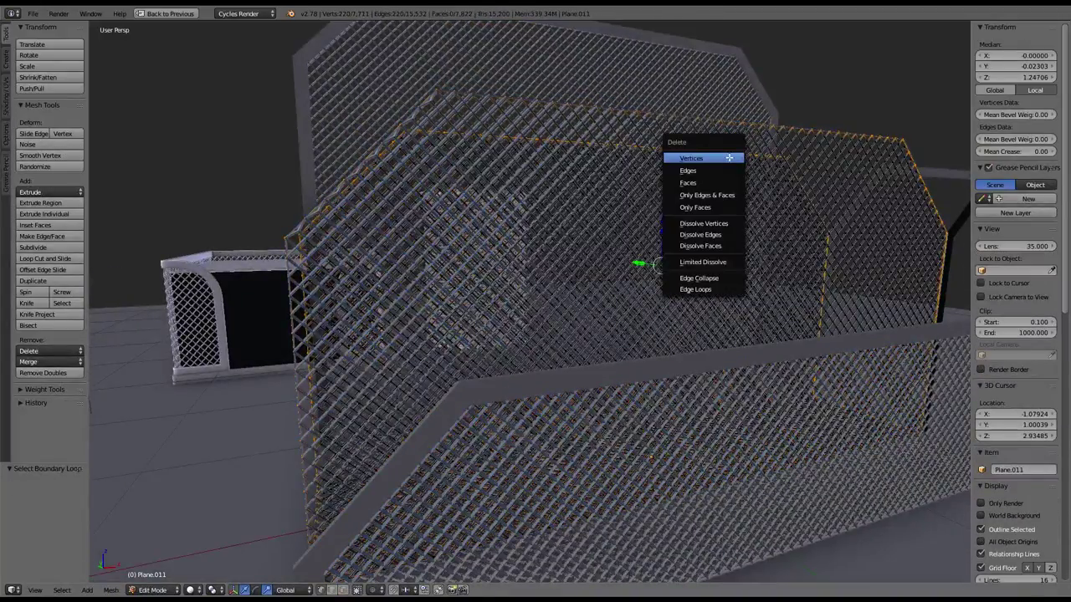
click(729, 158)
middle_drag(729, 157, 694, 156)
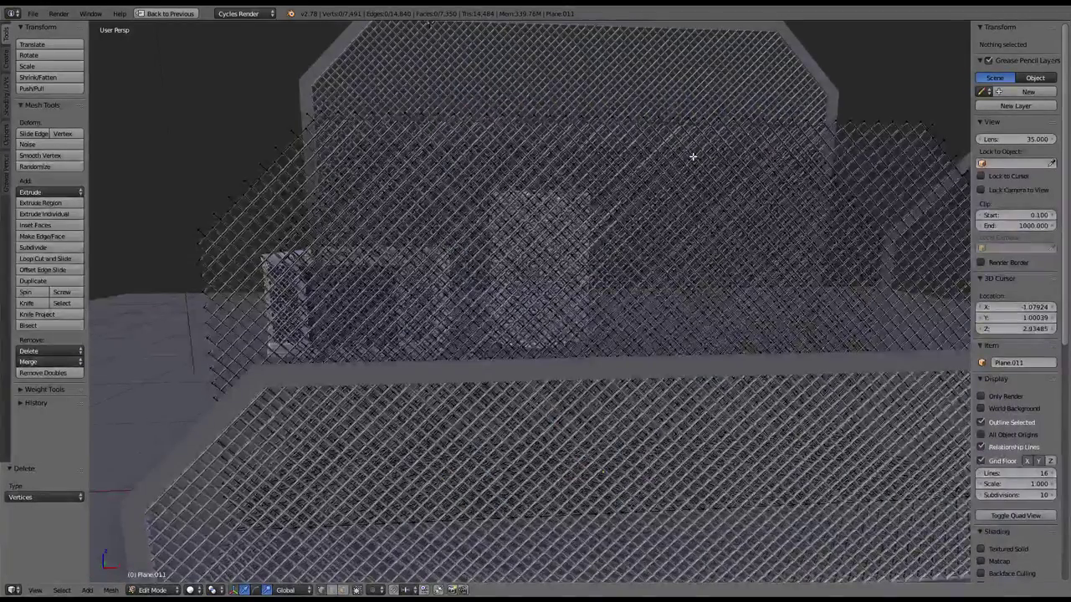
key(ctrl+z)
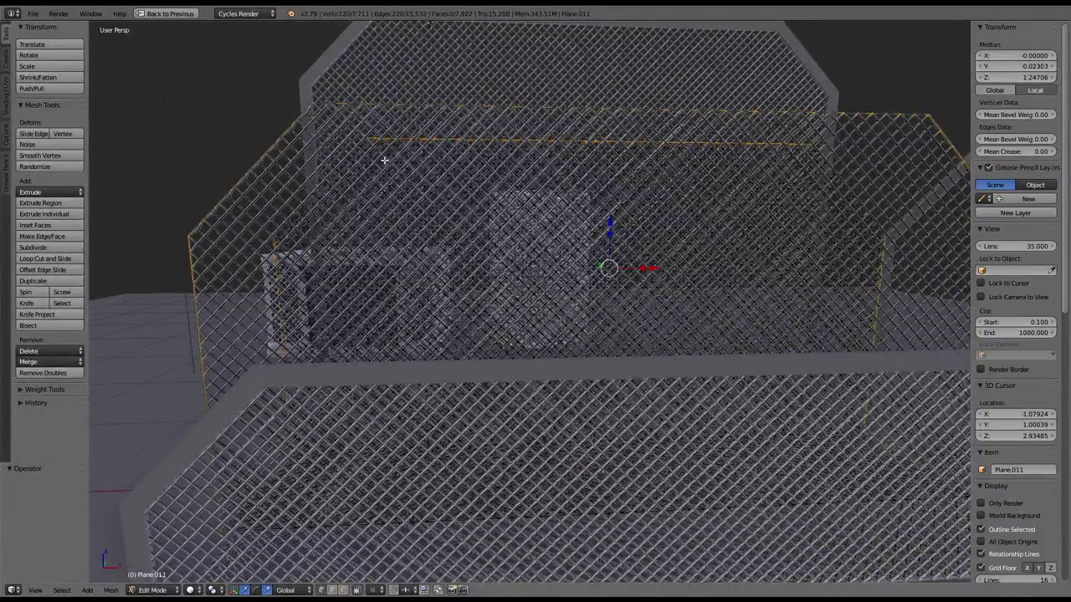
middle_drag(384, 159, 388, 161)
Step: Reselect the outer boundary loop and delete it as edges instead
key(x)
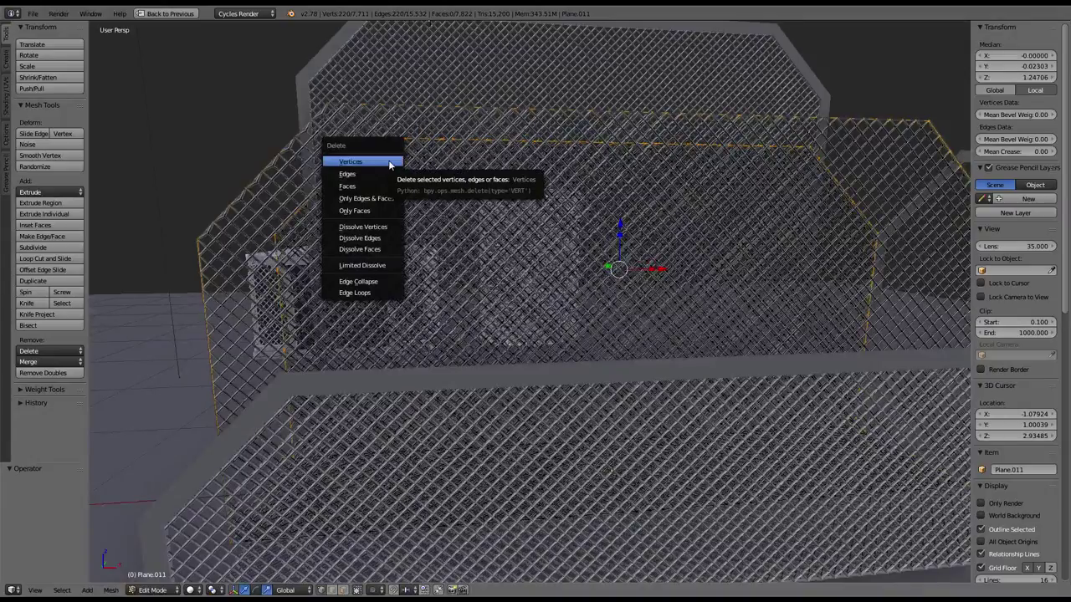
key(Escape)
key(a)
key(a)
key(ctrl+e)
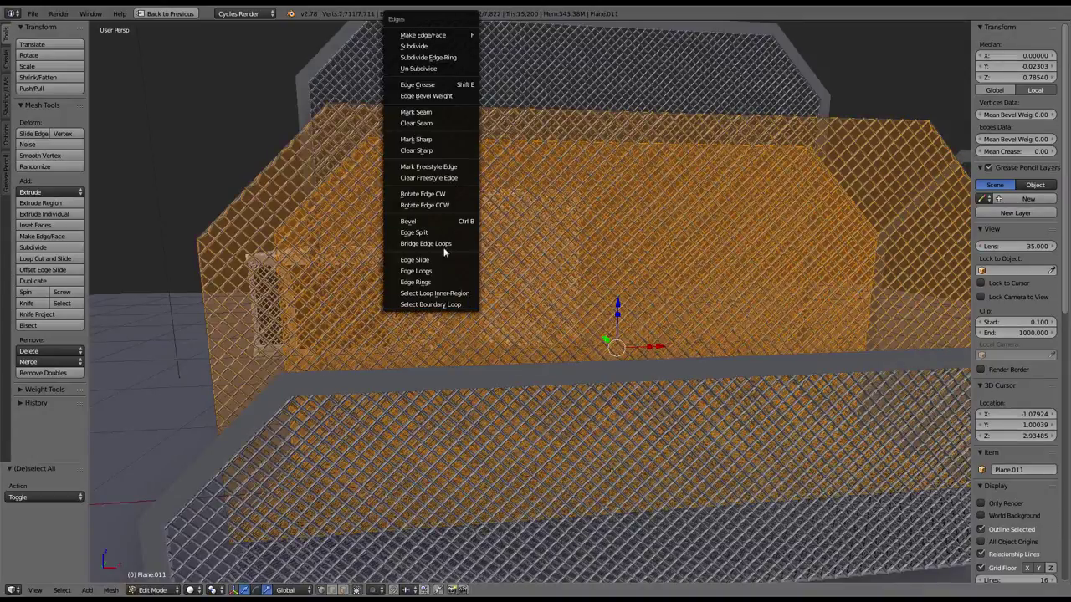
click(438, 303)
key(w)
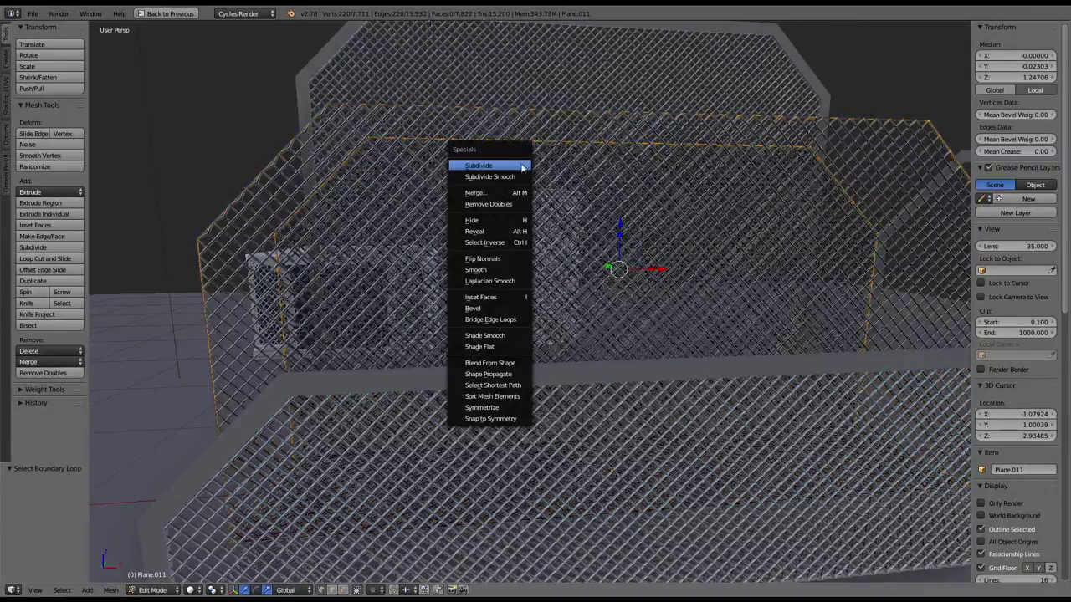
key(x)
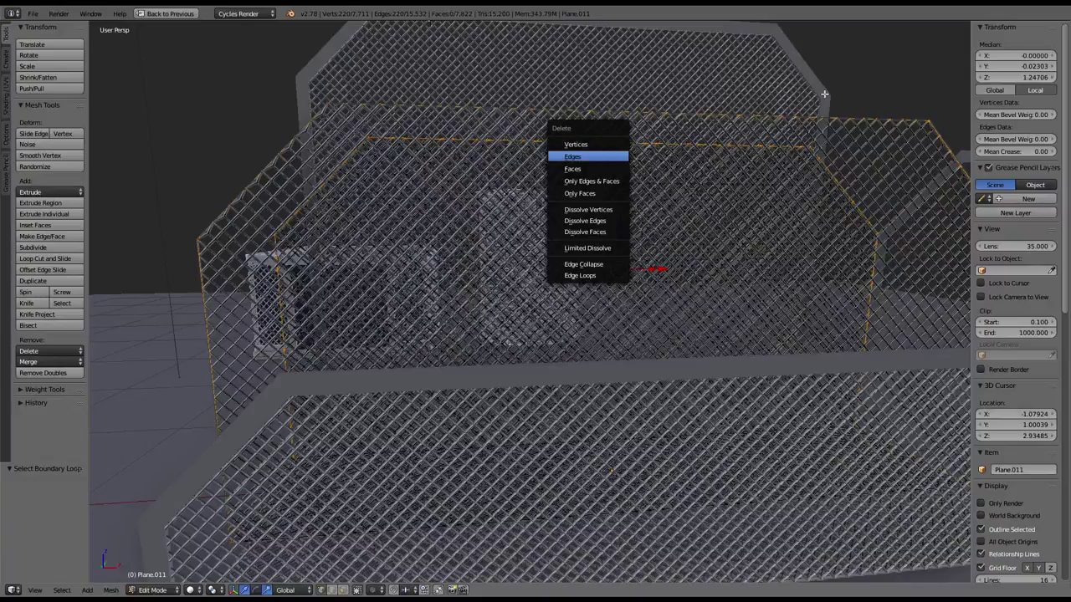
click(573, 157)
middle_drag(286, 150, 198, 149)
scroll(198, 149, down, 2)
Step: Leave Edit Mode and move frame Plane.012 along X to 0
key(a)
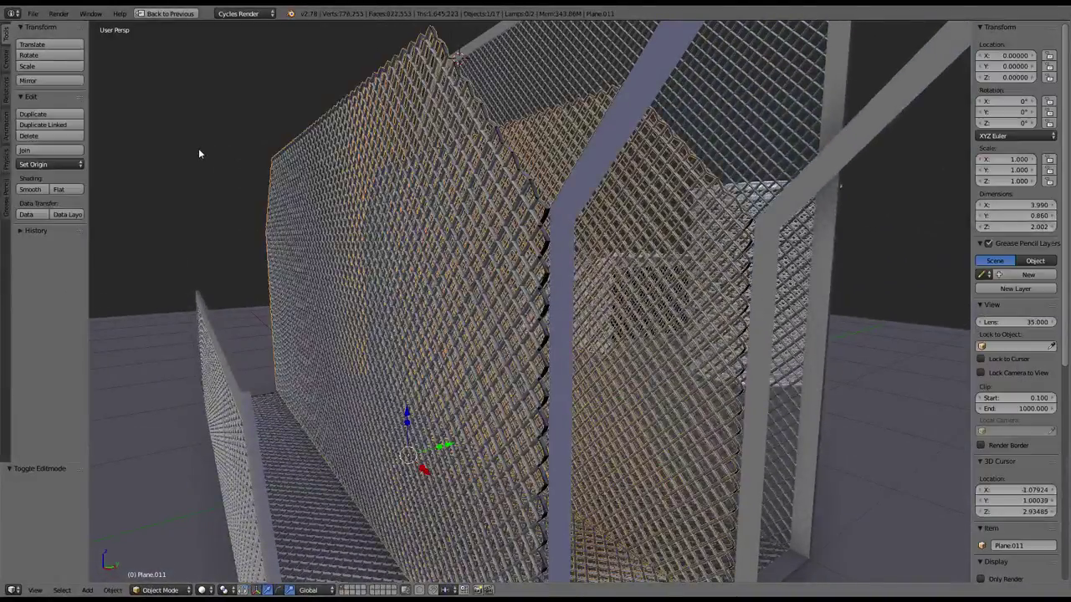
scroll(198, 149, down, 5)
key(Tab)
key(a)
middle_drag(434, 234, 648, 239)
right_click(845, 237)
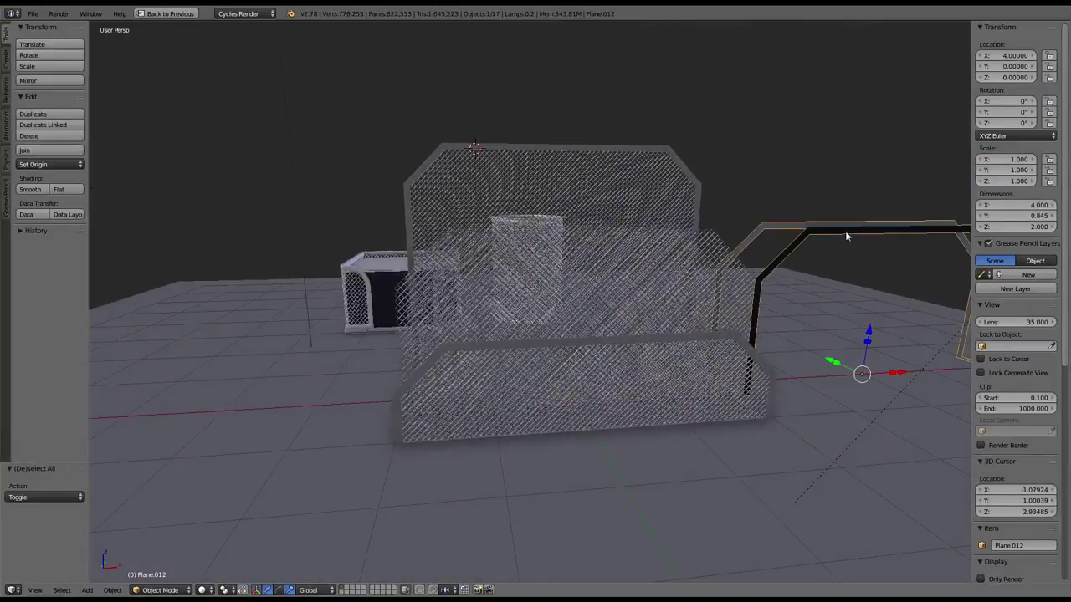
drag(902, 378, 629, 370)
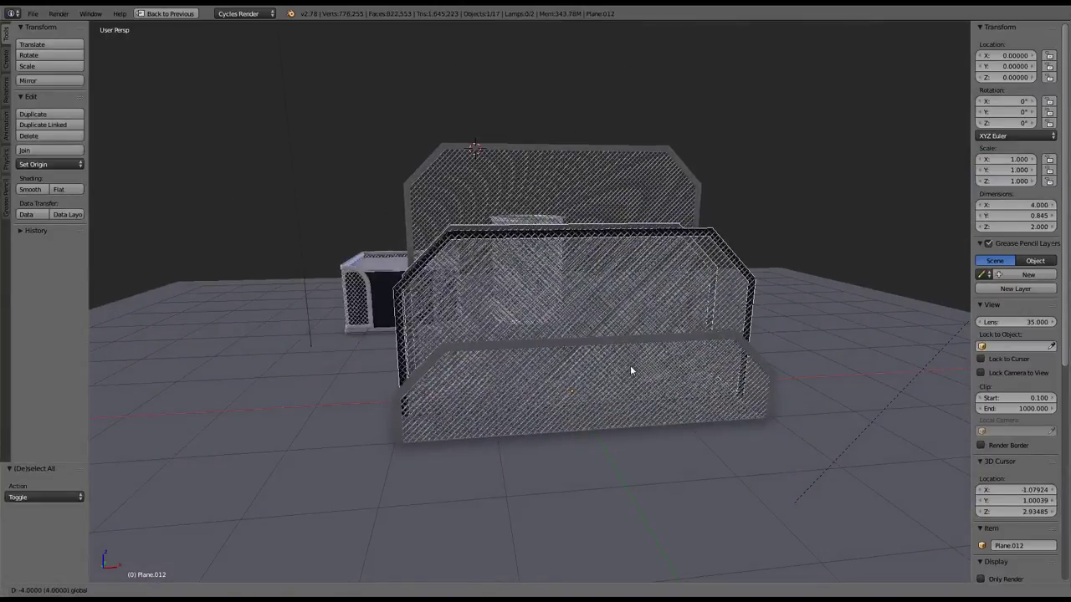
key(a)
Step: Copy Plane.013's modifiers onto the tall frame piece via Make Links
middle_drag(435, 268, 532, 247)
mouse_move(547, 242)
middle_down()
mouse_move(634, 235)
mouse_move(606, 227)
middle_up()
scroll(616, 216, up, 4)
scroll(583, 193, down, 5)
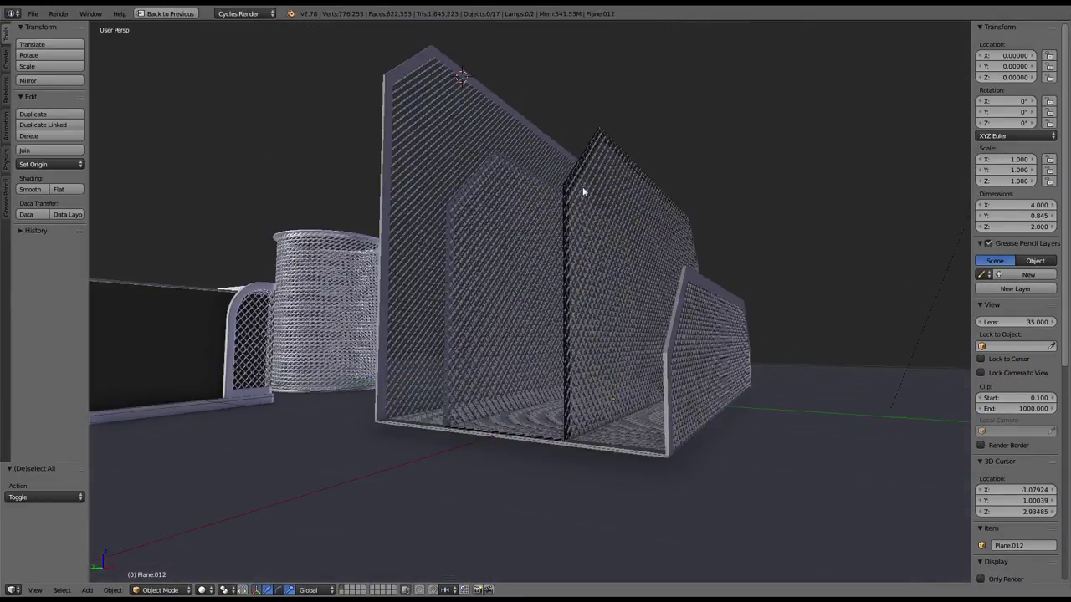
right_click(572, 171)
scroll(572, 172, up, 2)
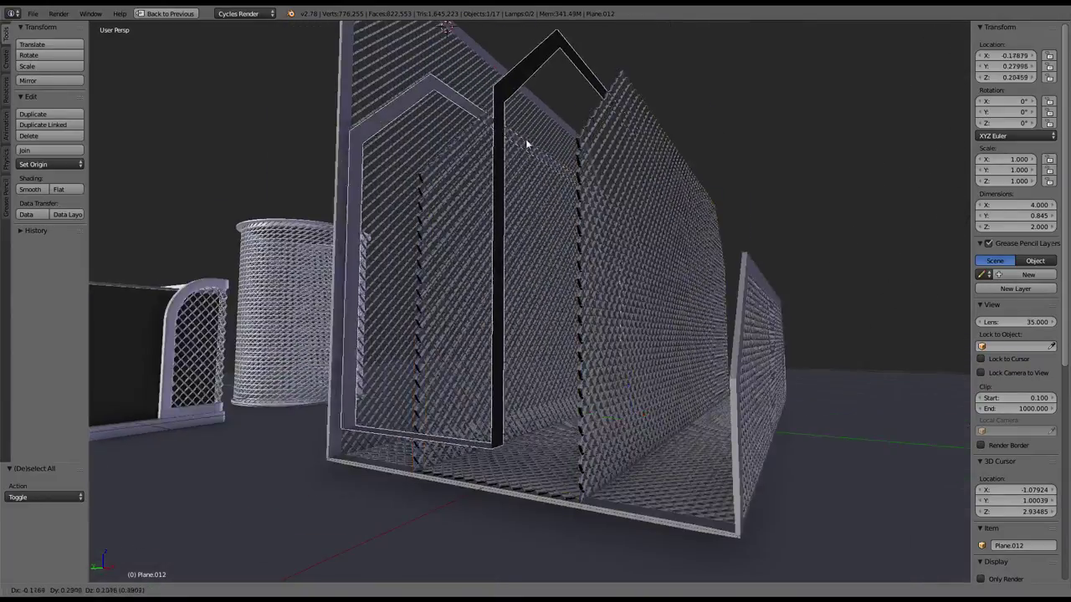
shift+right_click(746, 259)
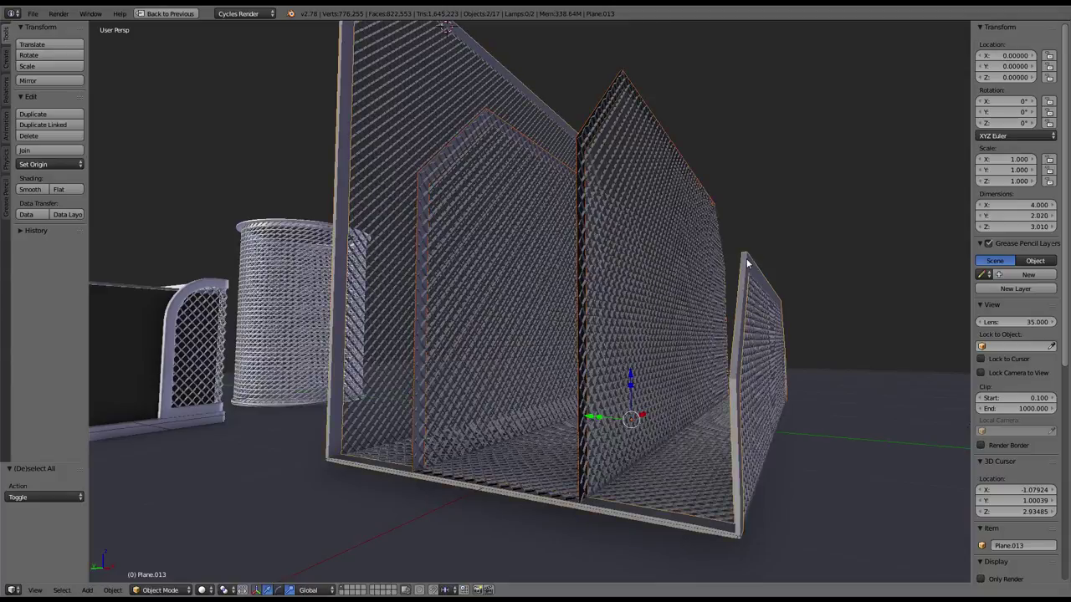
key(ctrl+l)
click(747, 261)
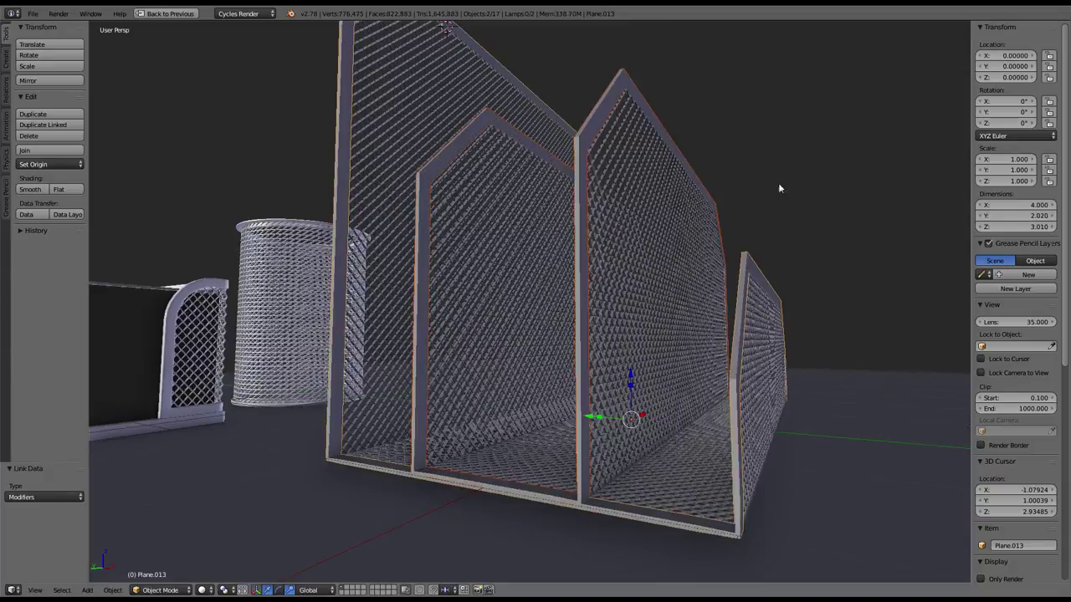
key(a)
Step: Set Plane.012's Solidify thickness to 0.0400
mouse_move(735, 216)
middle_down()
mouse_move(664, 270)
mouse_move(714, 232)
mouse_move(450, 247)
mouse_move(478, 225)
mouse_move(690, 270)
mouse_move(635, 232)
mouse_move(641, 148)
mouse_move(586, 203)
mouse_move(612, 215)
mouse_move(874, 77)
middle_up()
right_click(641, 148)
key(g)
right_click(664, 152)
scroll(593, 210, up, 5)
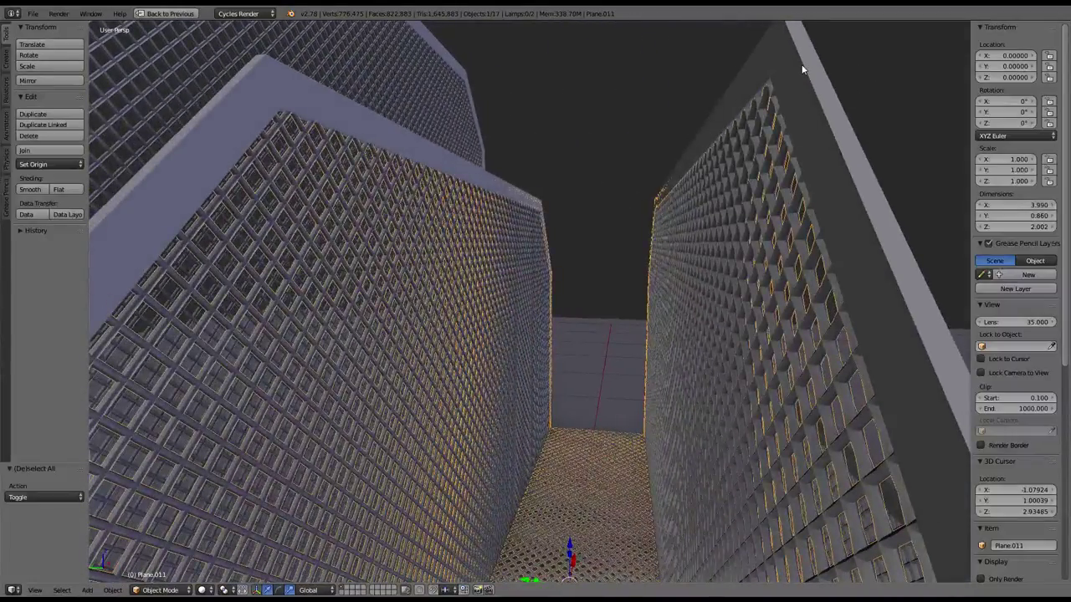
middle_drag(801, 69, 762, 163)
key(shift+space)
text(0.04)
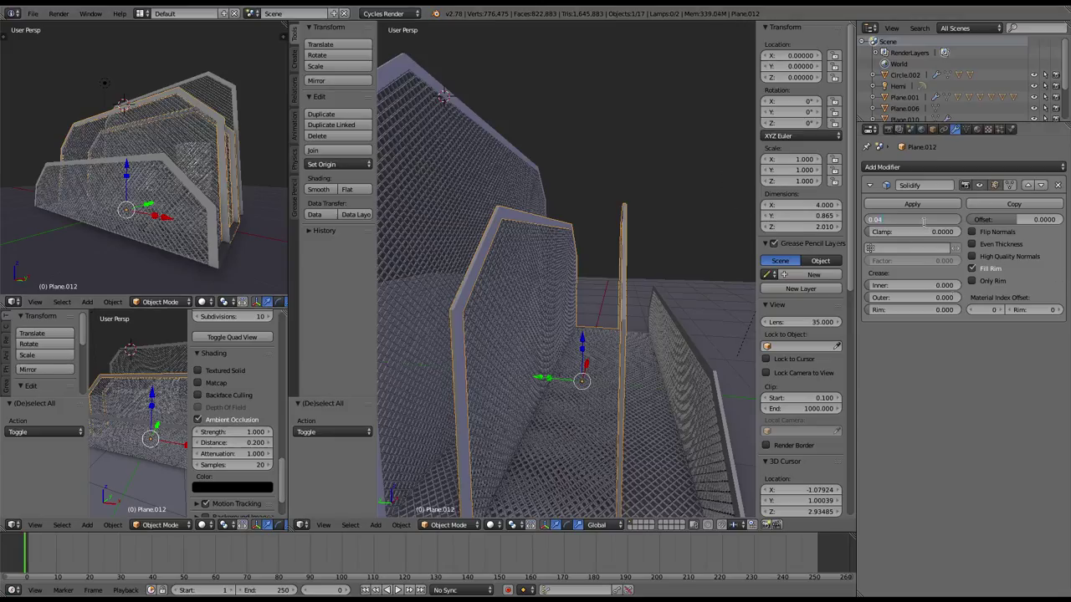
key(Return)
mouse_move(720, 334)
middle_down()
mouse_move(662, 299)
mouse_move(630, 313)
middle_up()
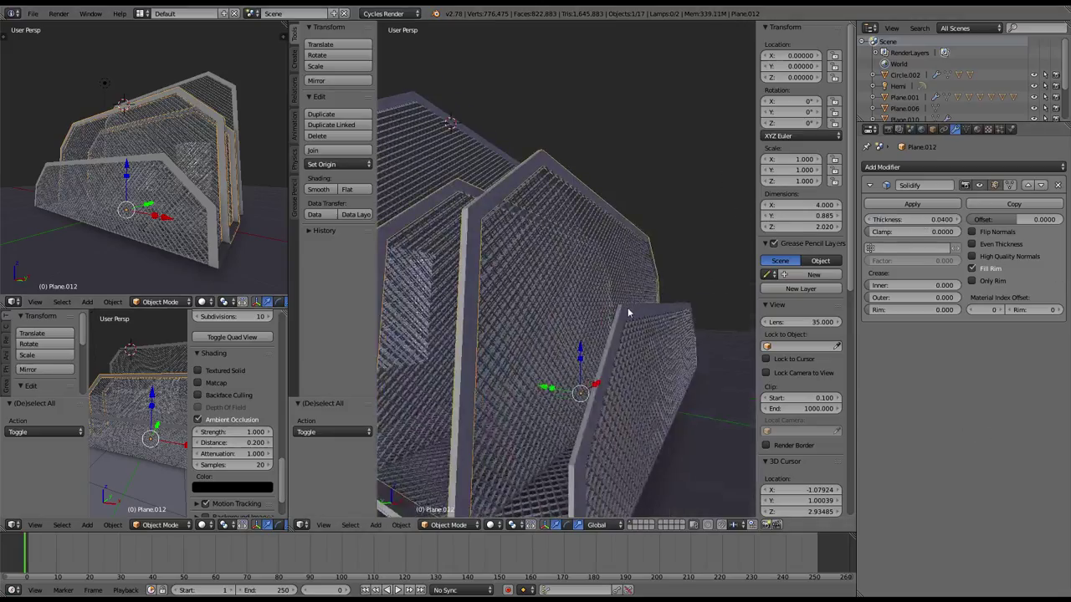
Step: Set Plane.013's Solidify thickness to 0.0400 and maximize the 3D view
right_click(628, 313)
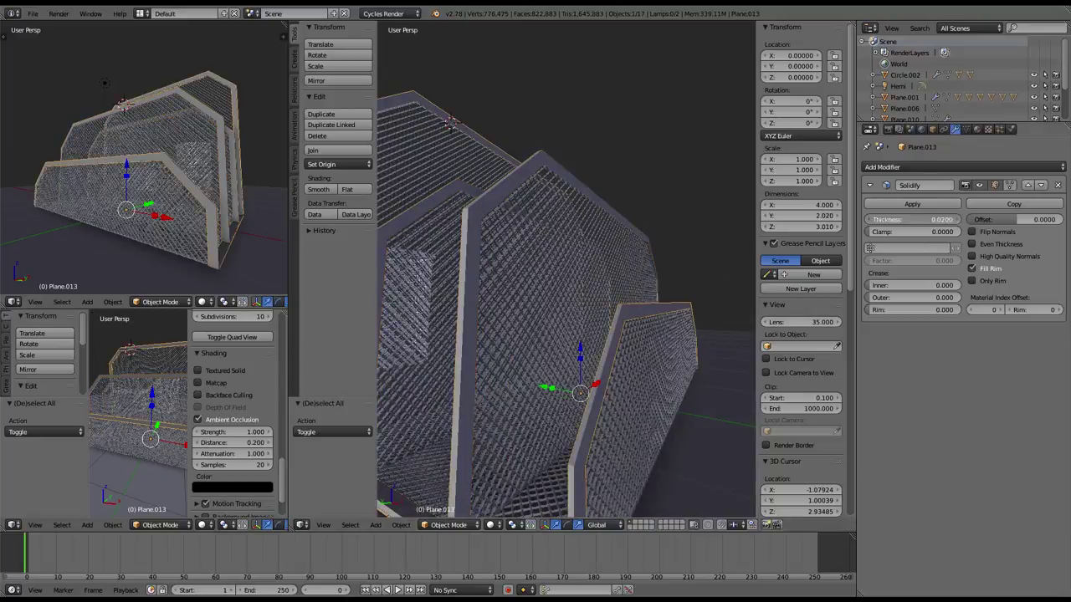
text(4)
key(Return)
key(ctrl+Up)
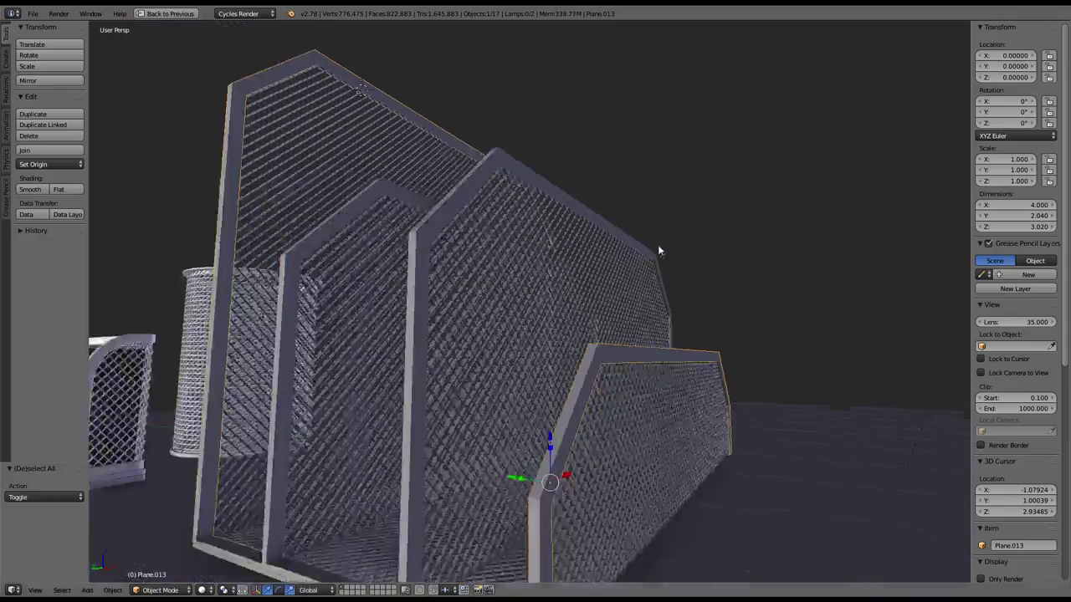
mouse_move(657, 244)
middle_down()
mouse_move(709, 264)
mouse_move(647, 269)
mouse_move(681, 260)
mouse_move(586, 309)
mouse_move(510, 312)
mouse_move(441, 285)
mouse_move(683, 273)
mouse_move(663, 294)
mouse_move(620, 277)
middle_up()
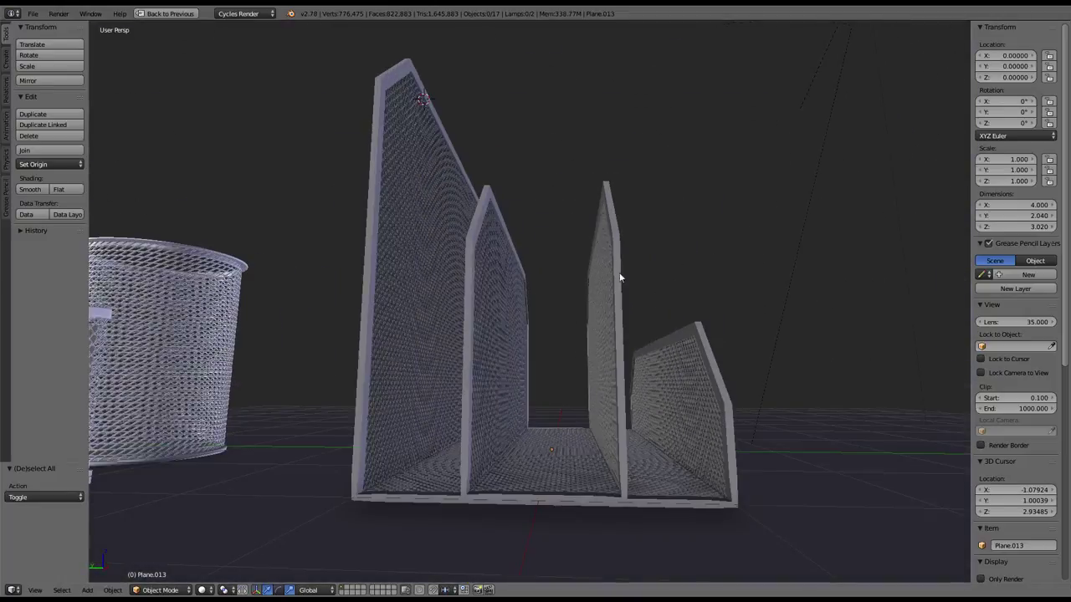
Step: Select the organizer and start moving it, then select the scene lamp
right_click(605, 224)
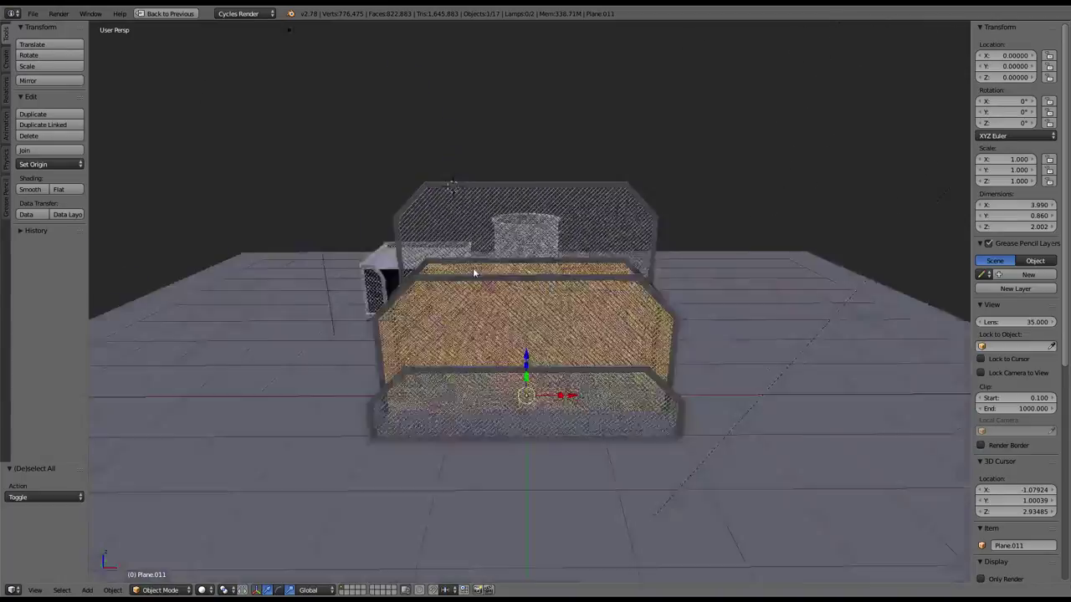
key(g)
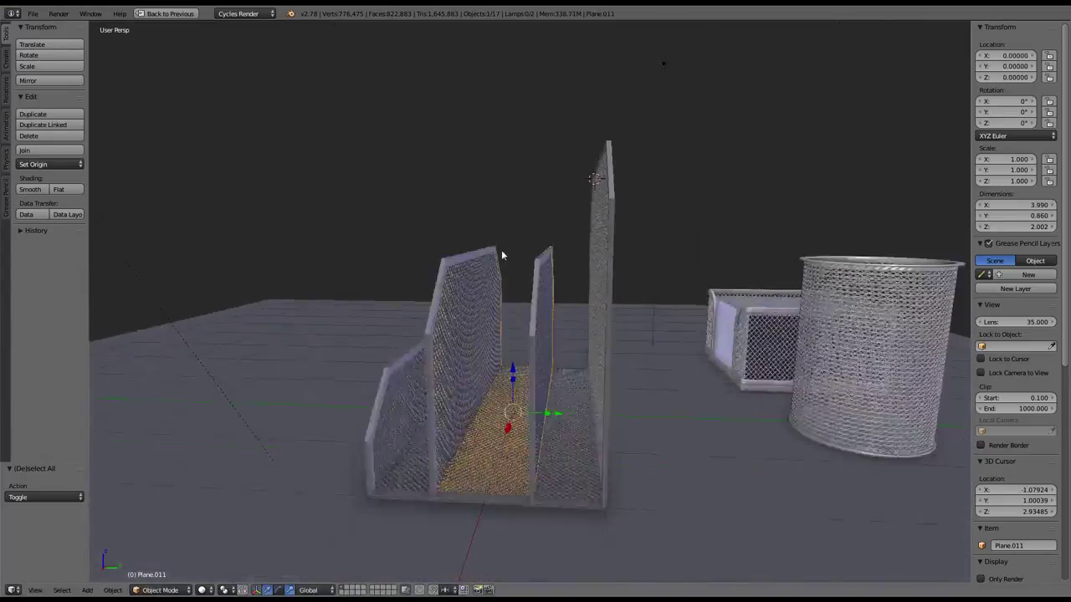
right_click(656, 107)
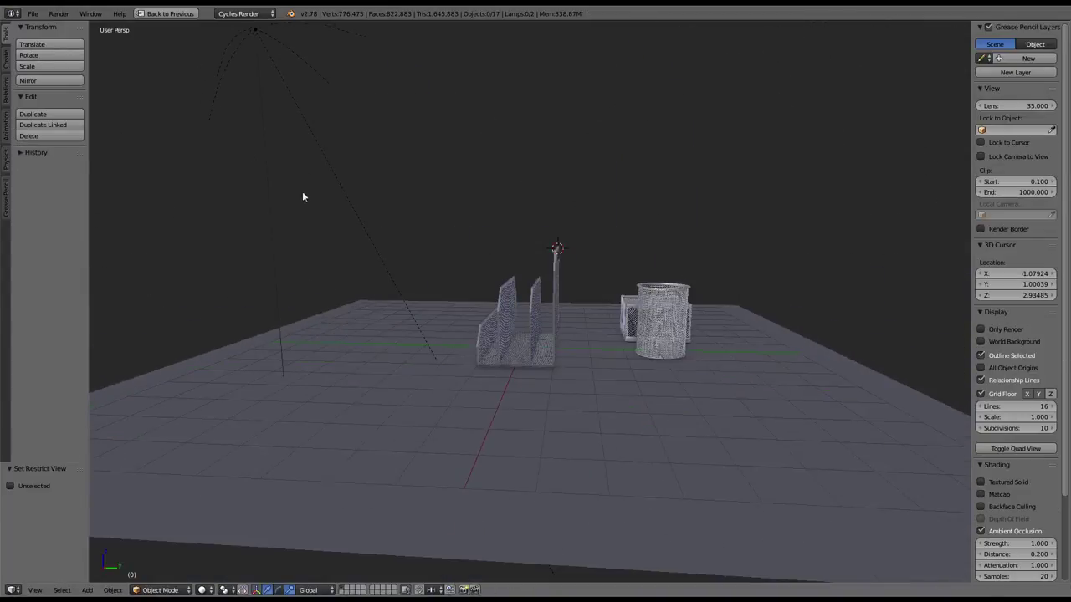
Step: Parent all organizer pieces to the tall back panel Plane.010, keeping their transforms
key(a)
key(shift+b)
drag(799, 445, 592, 224)
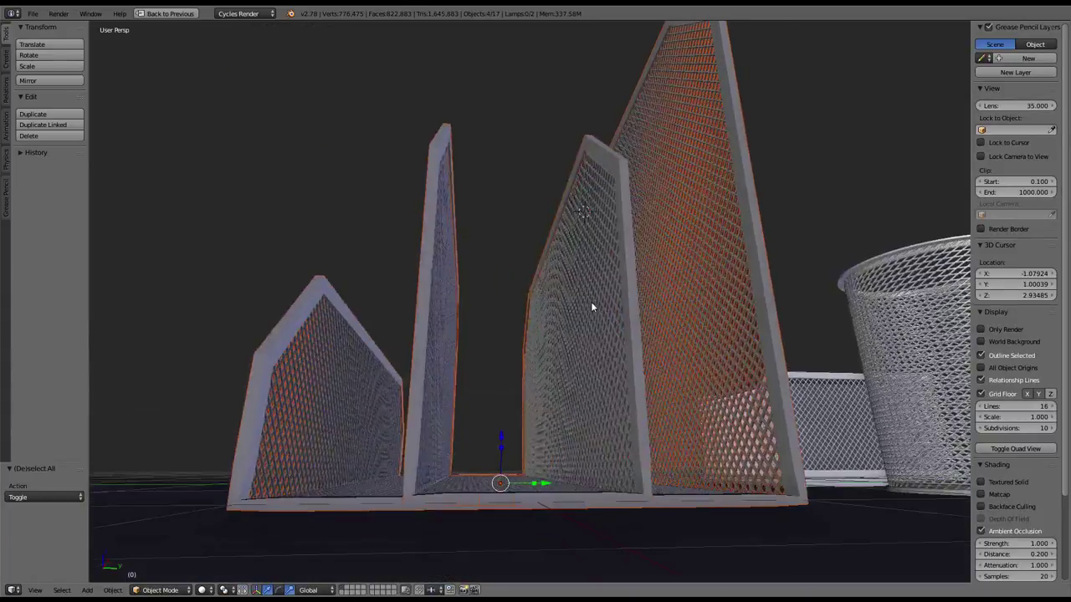
middle_drag(590, 307, 734, 333)
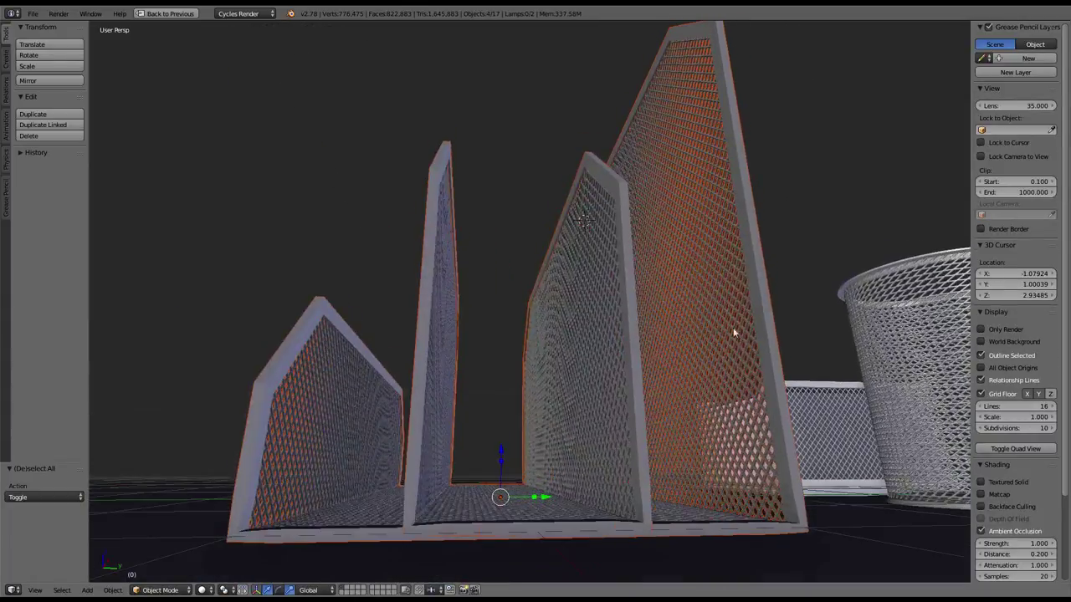
shift+right_click(690, 224)
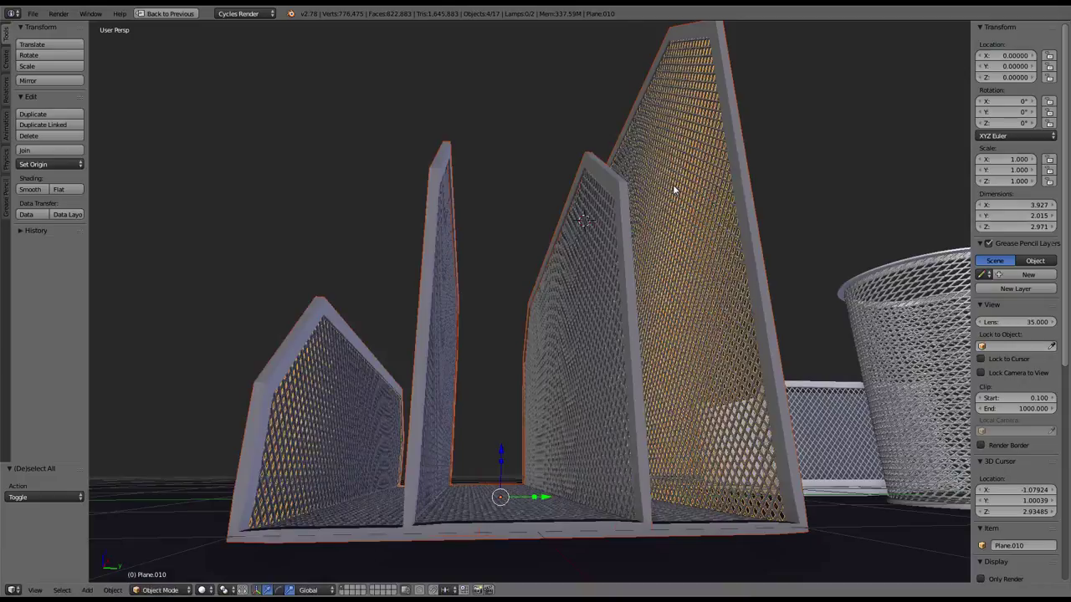
key(KP_8)
key(KP_8)
key(ctrl+p)
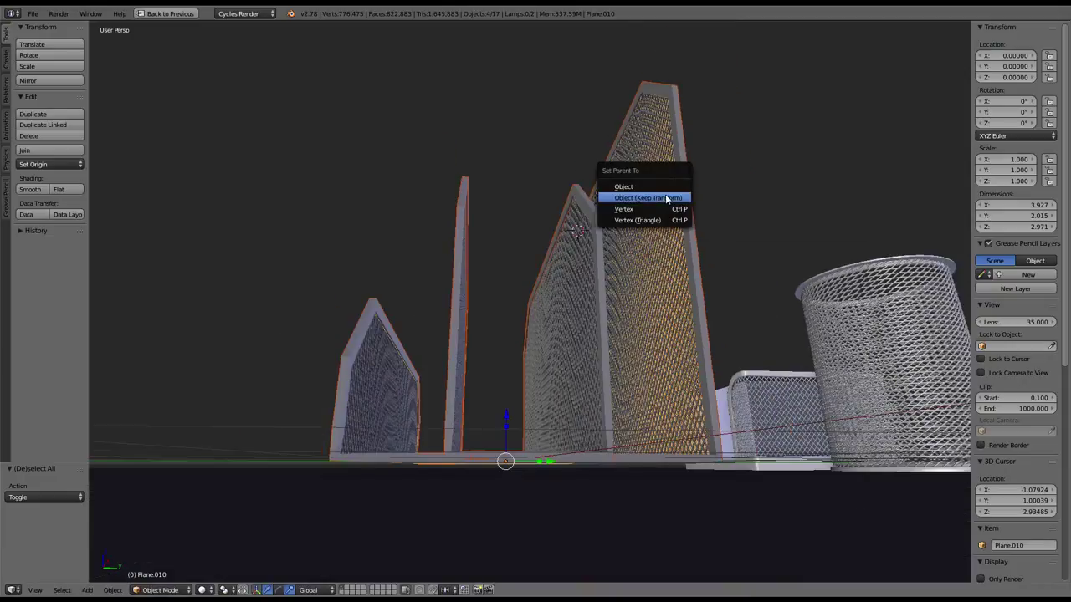
click(667, 198)
key(KP_2)
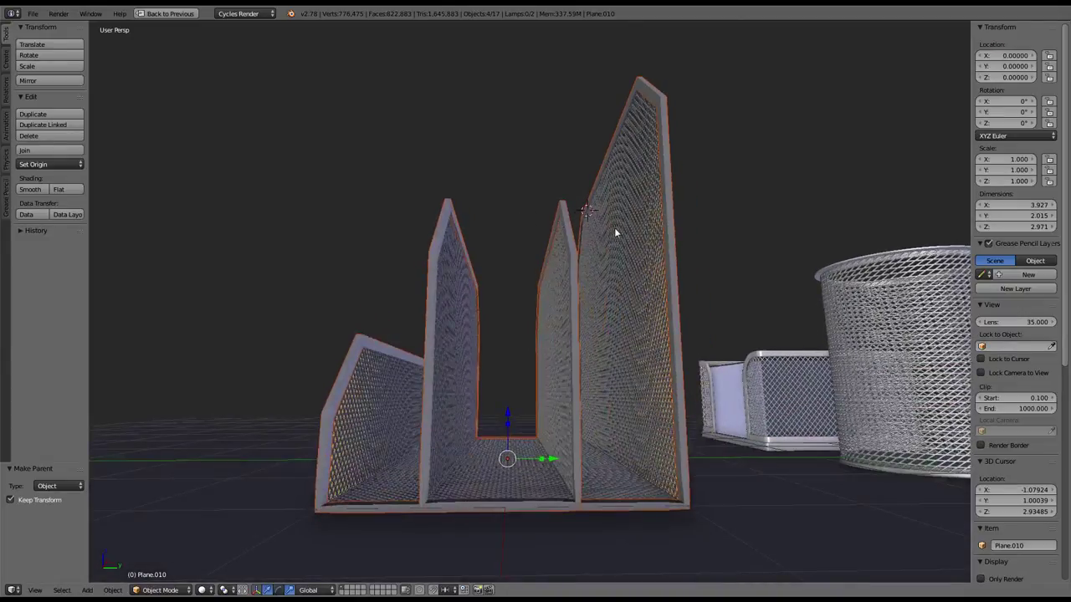
click(614, 227)
mouse_move(614, 228)
middle_down()
mouse_move(513, 180)
mouse_move(566, 198)
mouse_move(588, 275)
mouse_move(584, 258)
middle_up()
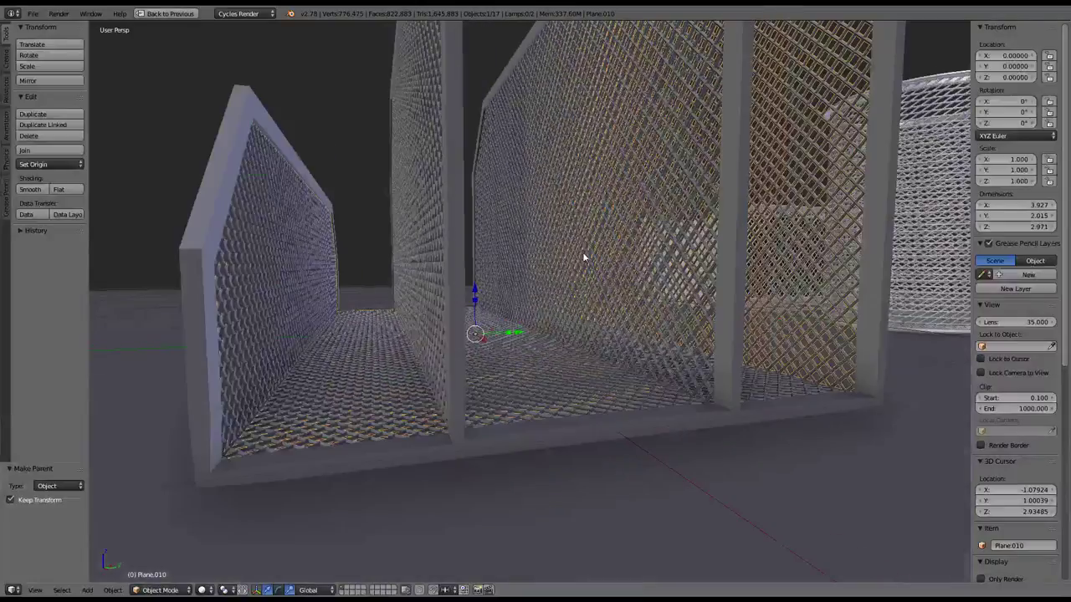
Step: Select frame Plane.012 and mesh panel Plane.011 and raise them 0.026 along Z
right_click(518, 430)
right_click(541, 390)
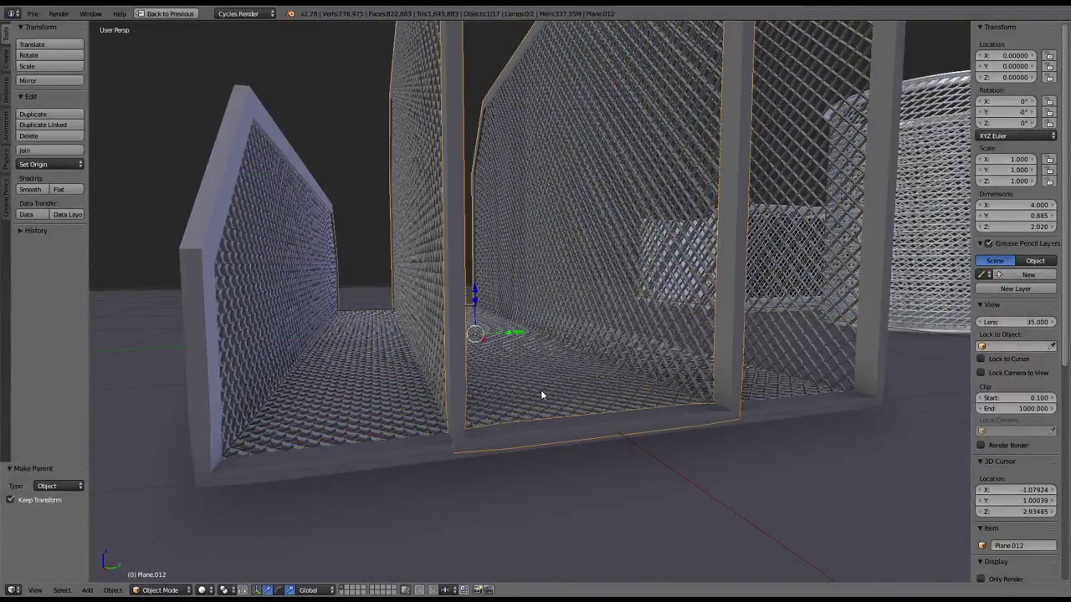
shift+right_click(619, 311)
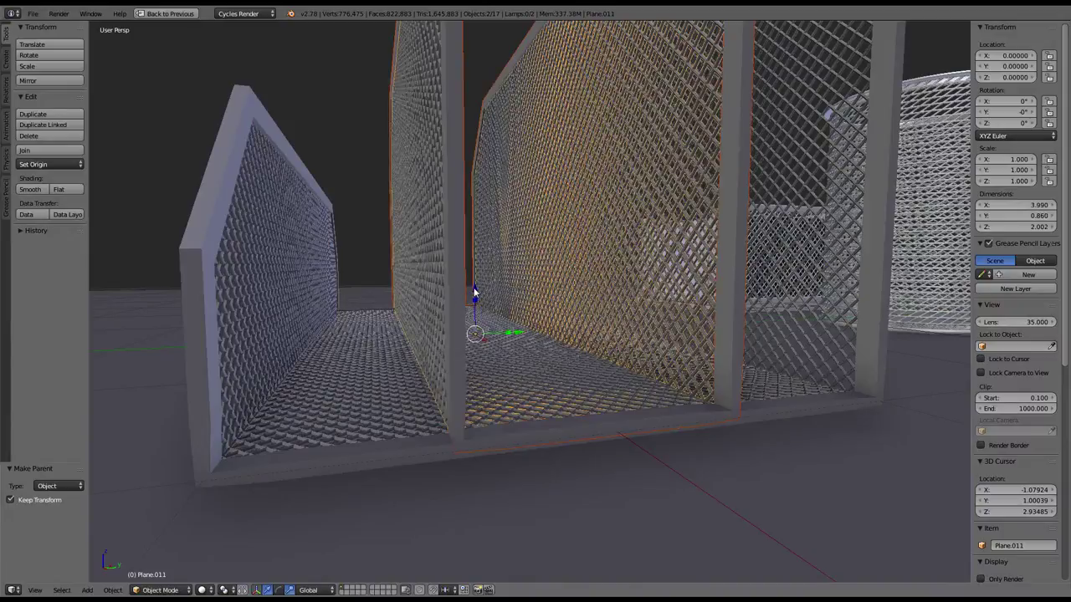
drag(474, 293, 486, 253)
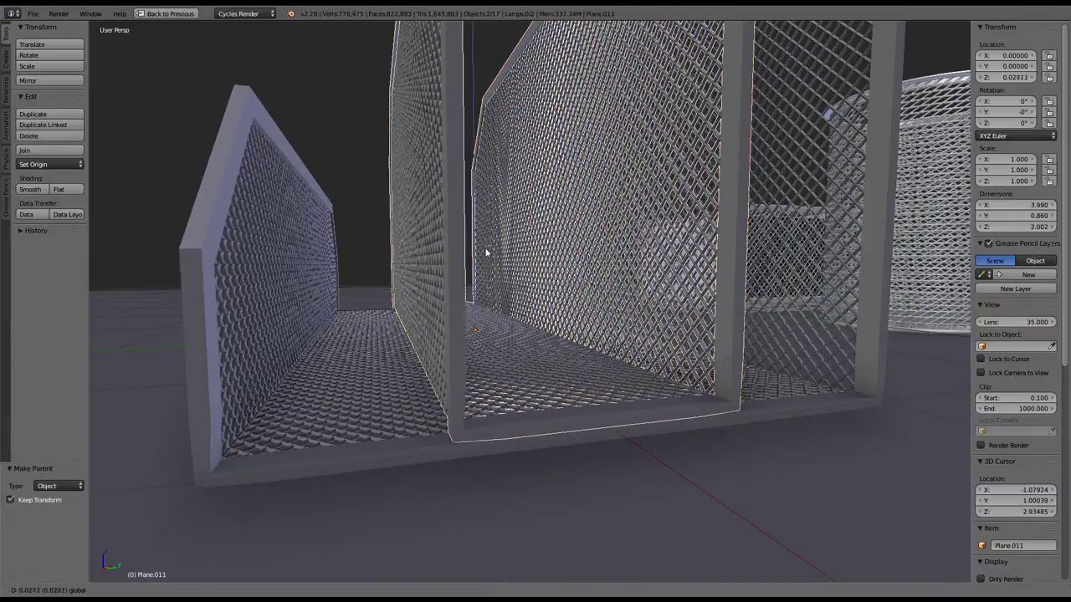
click(486, 251)
scroll(479, 251, up, 3)
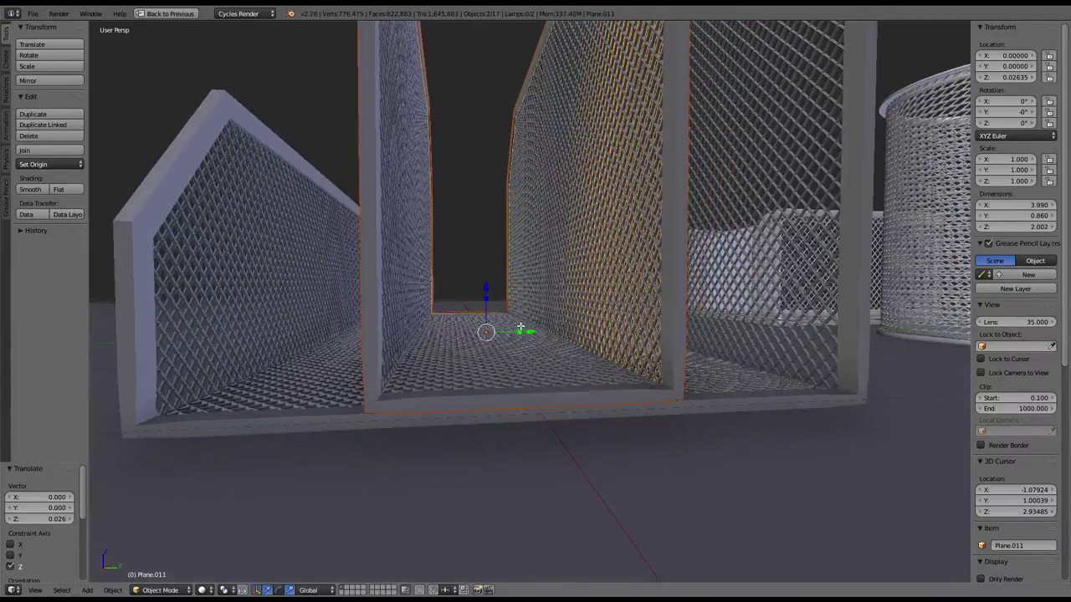
scroll(520, 327, up, 2)
Step: Tab into Edit Mode and back out, then deselect everything and orbit above the organizer
key(Tab)
scroll(440, 407, down, 3)
middle_drag(439, 408, 785, 319)
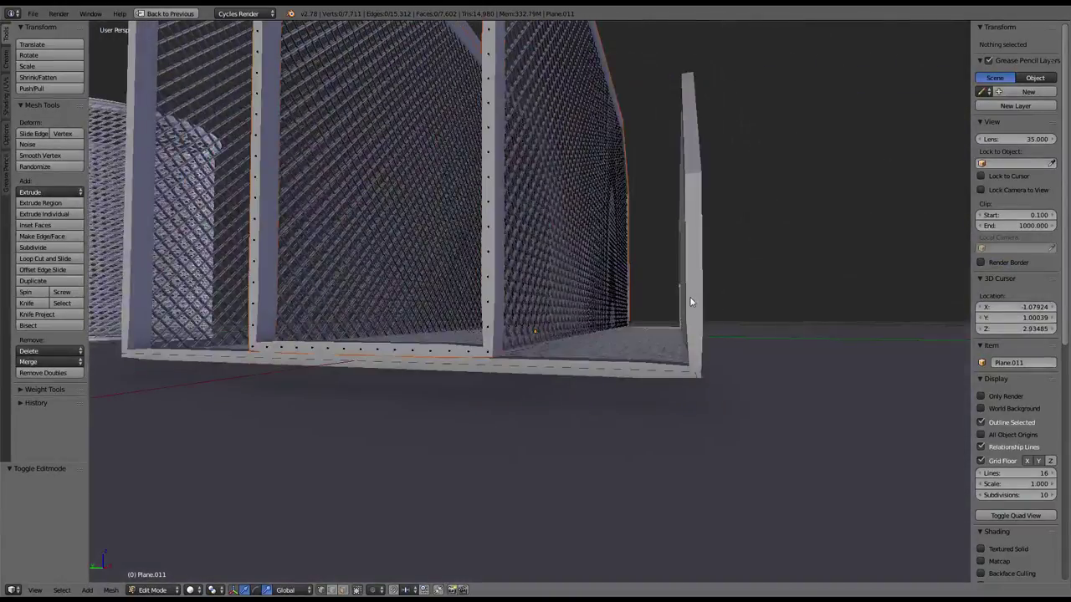
scroll(691, 301, down, 4)
key(Tab)
key(a)
mouse_move(677, 306)
middle_down()
mouse_move(611, 379)
mouse_move(594, 430)
mouse_move(471, 371)
mouse_move(477, 323)
mouse_move(694, 303)
mouse_move(465, 318)
mouse_move(455, 315)
mouse_move(463, 303)
mouse_move(461, 362)
mouse_move(480, 327)
mouse_move(582, 305)
middle_up()
scroll(583, 299, down, 3)
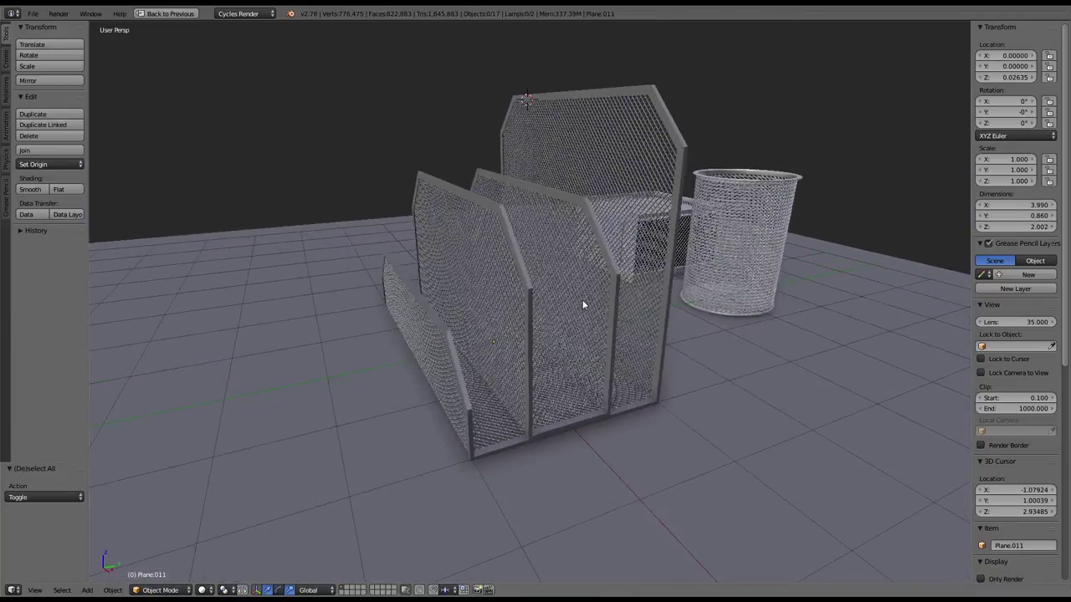
Step: Restore the multi-viewport layout, aim the top-left view at the organizer, and select Plane.013
key(ctrl+space)
mouse_move(153, 282)
middle_down()
mouse_move(173, 201)
mouse_move(162, 227)
mouse_move(54, 213)
mouse_move(256, 256)
mouse_move(209, 209)
middle_up()
mouse_move(603, 218)
middle_down()
mouse_move(647, 194)
mouse_move(521, 227)
mouse_move(641, 359)
mouse_move(606, 299)
middle_up()
right_click(597, 362)
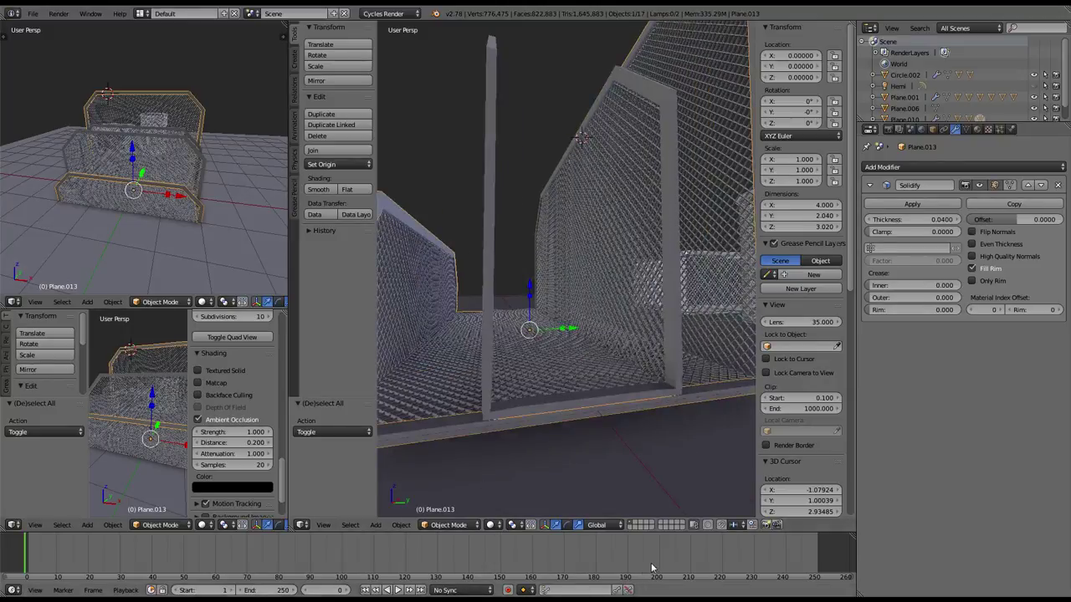
Step: Save the scene and set the top-left viewport shading to Rendered
click(33, 14)
click(57, 100)
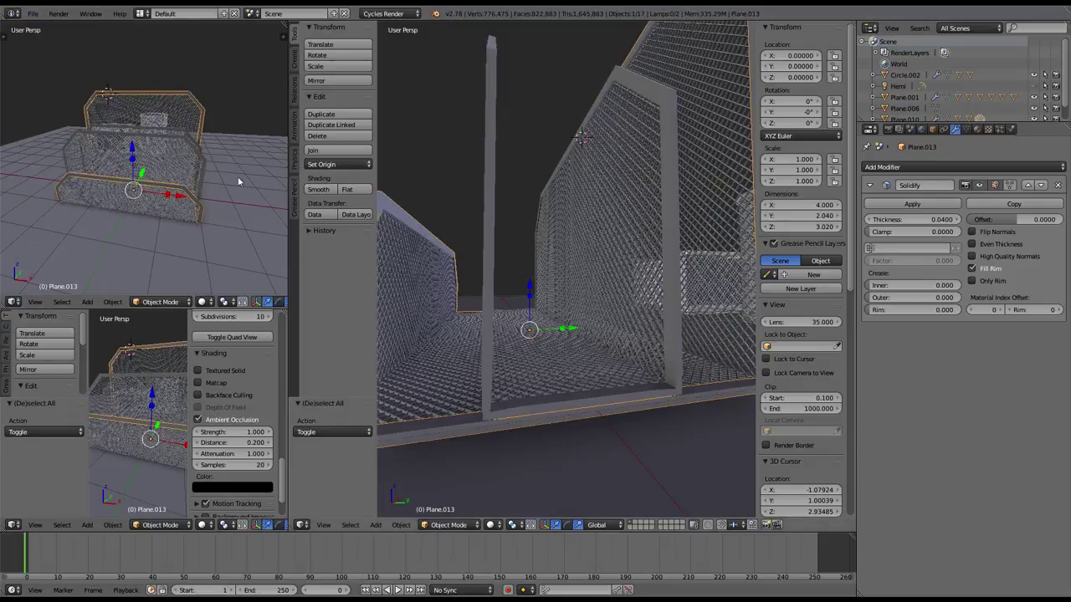
click(204, 302)
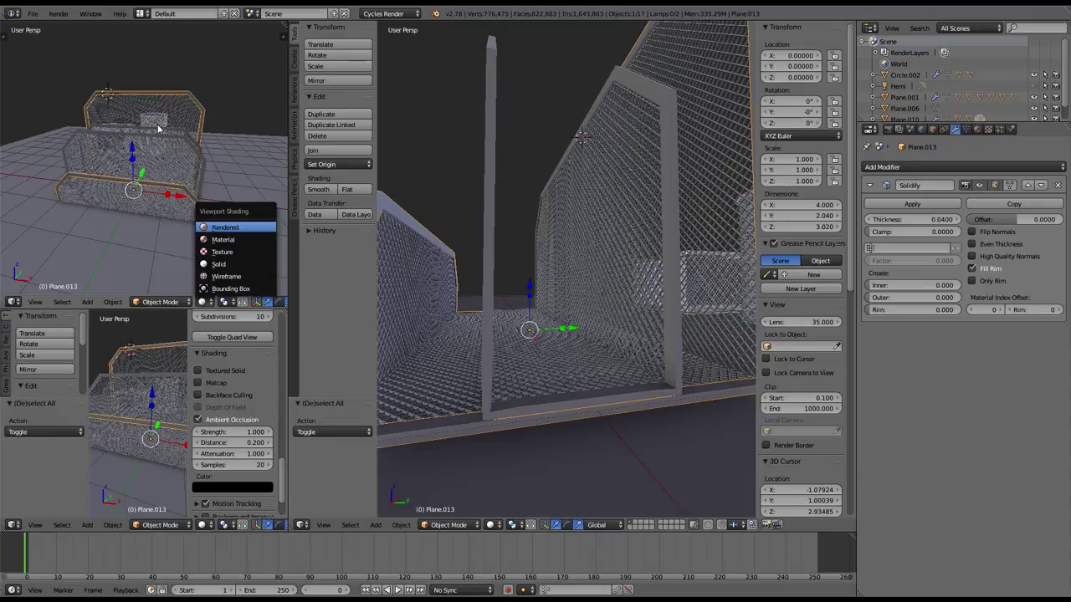
key(Return)
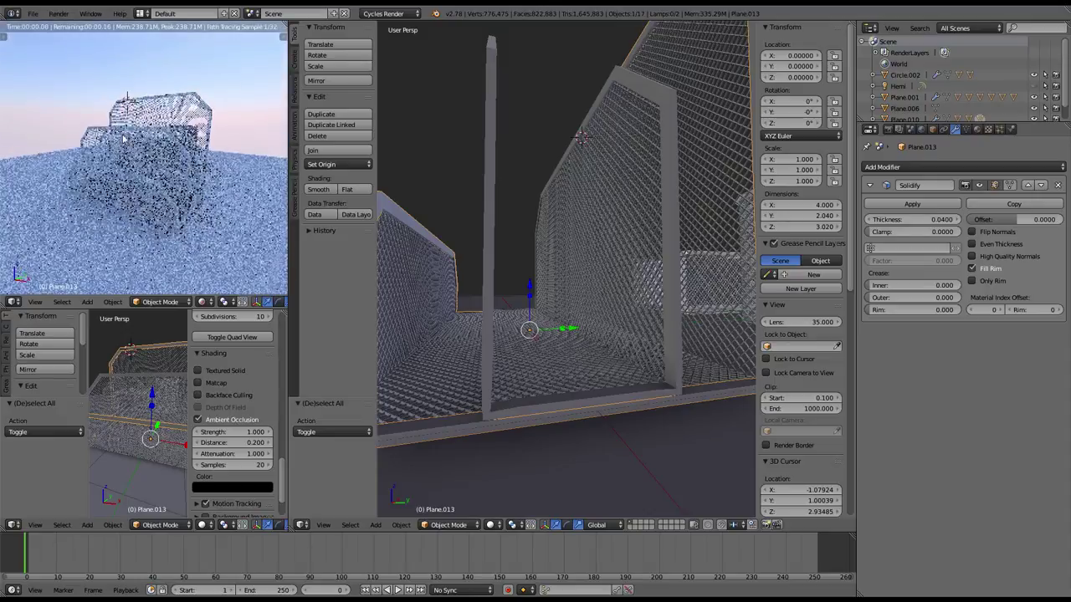
Step: Box-select the letter-holder panels, add the round Circle basket, and call up Make Links with Ctrl+L
right_click(576, 166)
key(KP_Decimal)
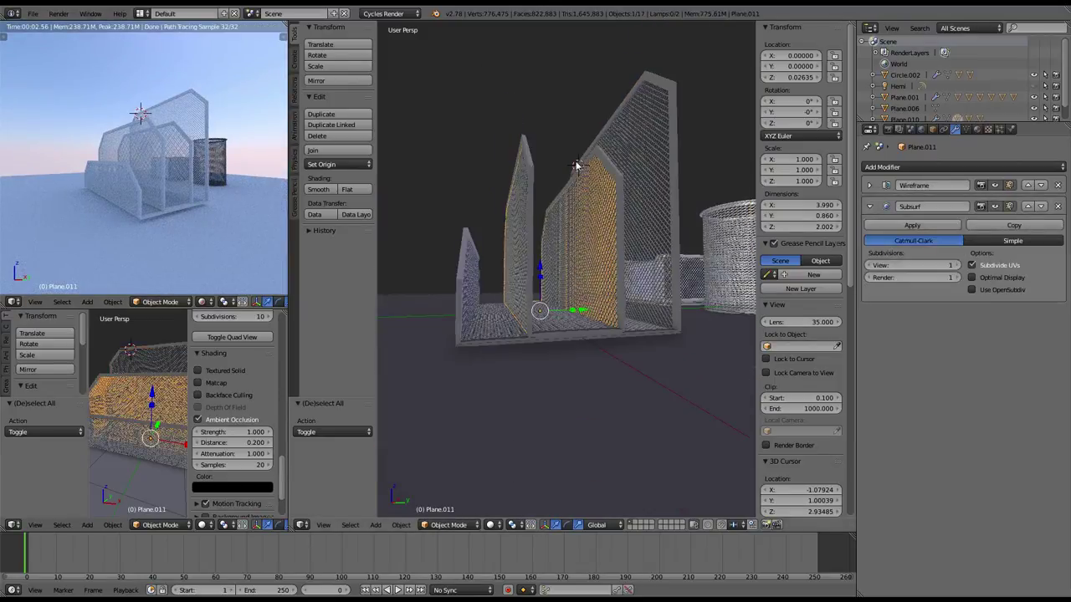
key(b)
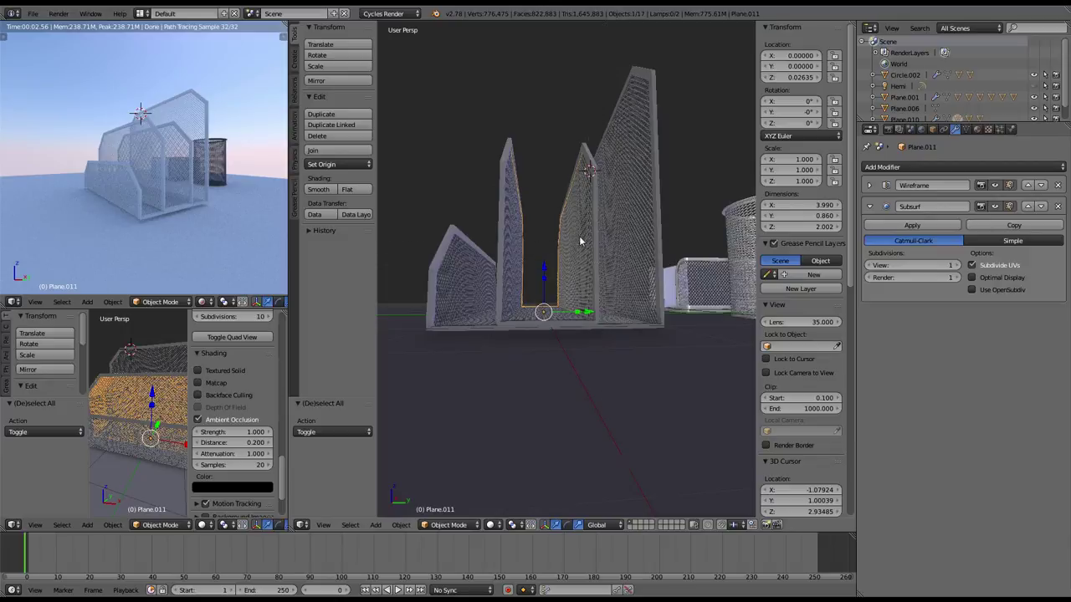
middle_drag(580, 239, 602, 256)
drag(650, 286, 401, 229)
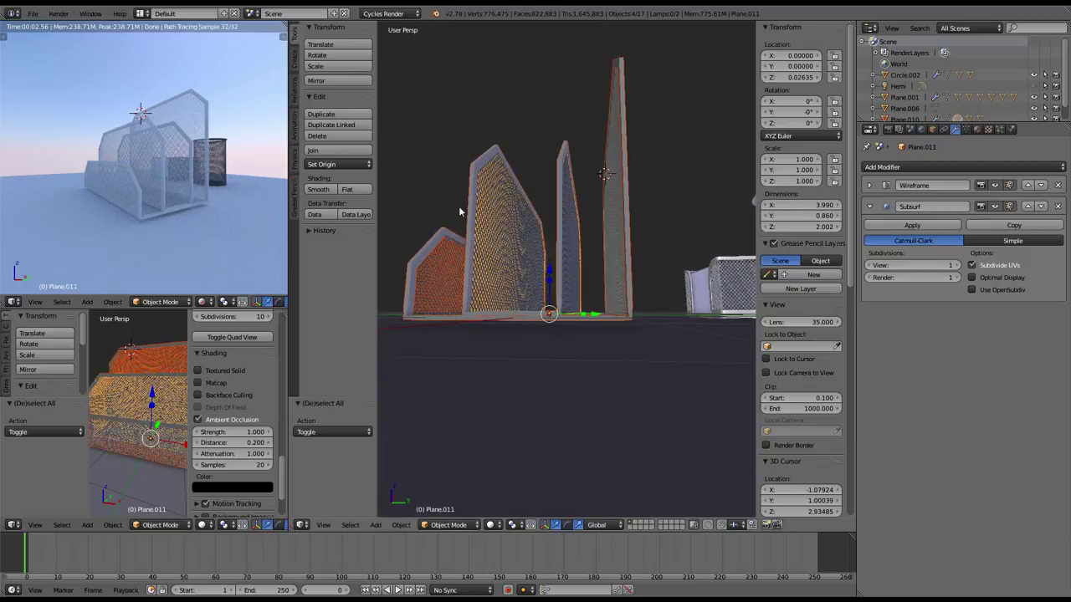
mouse_move(722, 263)
middle_down()
mouse_move(605, 250)
mouse_move(636, 258)
middle_up()
right_click(713, 216)
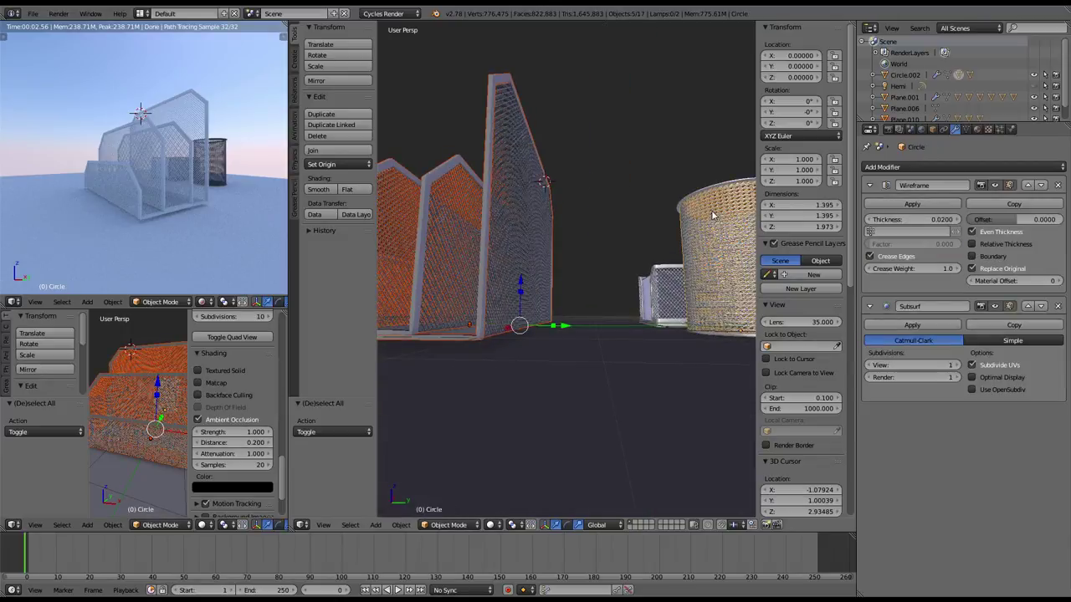
key(ctrl+l)
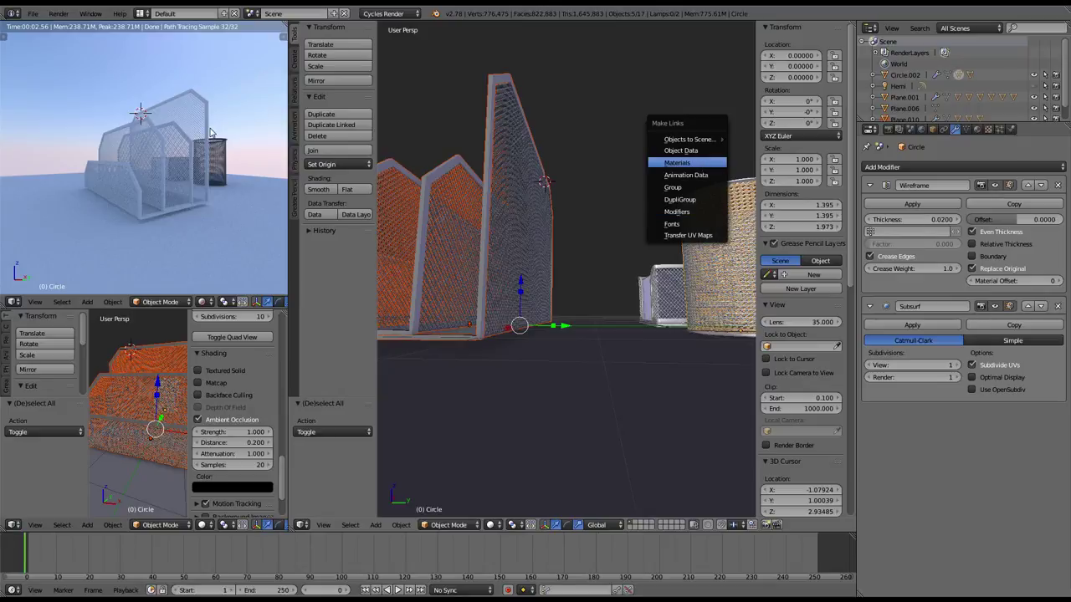
Step: Link the Circle basket's material to the selected panels and check the rendered result
key(Return)
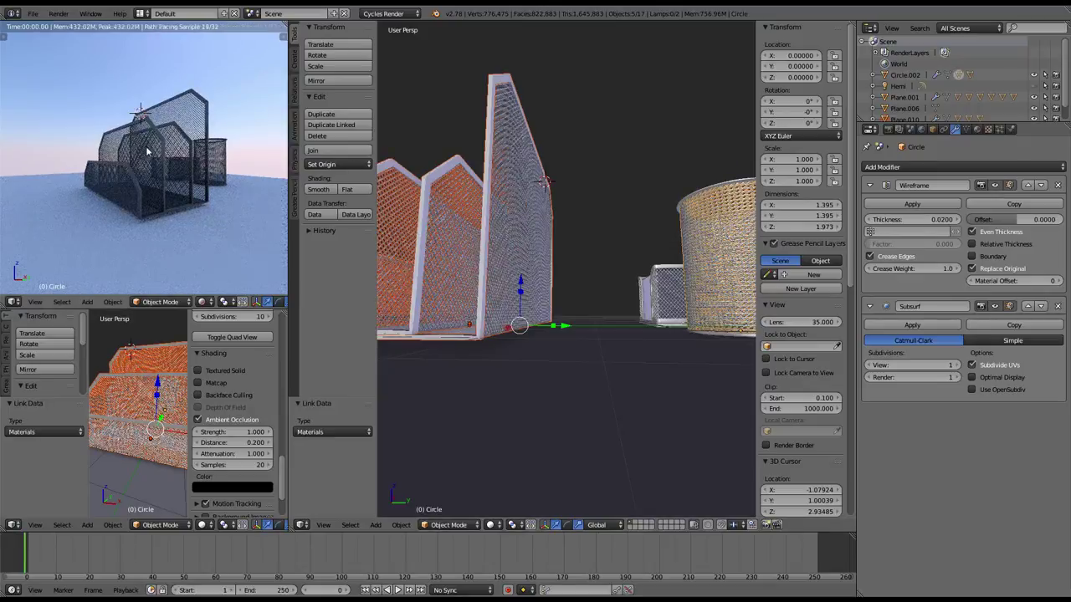
middle_drag(146, 151, 257, 142)
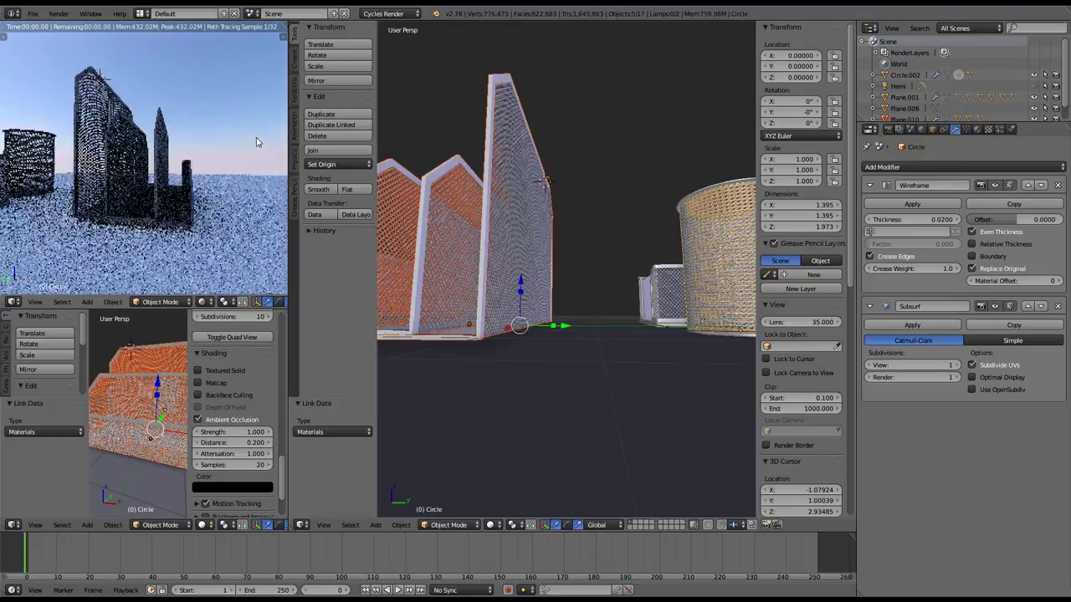
mouse_move(577, 150)
middle_down()
mouse_move(563, 213)
mouse_move(702, 228)
mouse_move(689, 218)
mouse_move(708, 194)
mouse_move(699, 210)
mouse_move(724, 213)
mouse_move(725, 255)
mouse_move(740, 277)
mouse_move(692, 214)
mouse_move(554, 199)
mouse_move(540, 236)
mouse_move(548, 276)
mouse_move(602, 301)
middle_up()
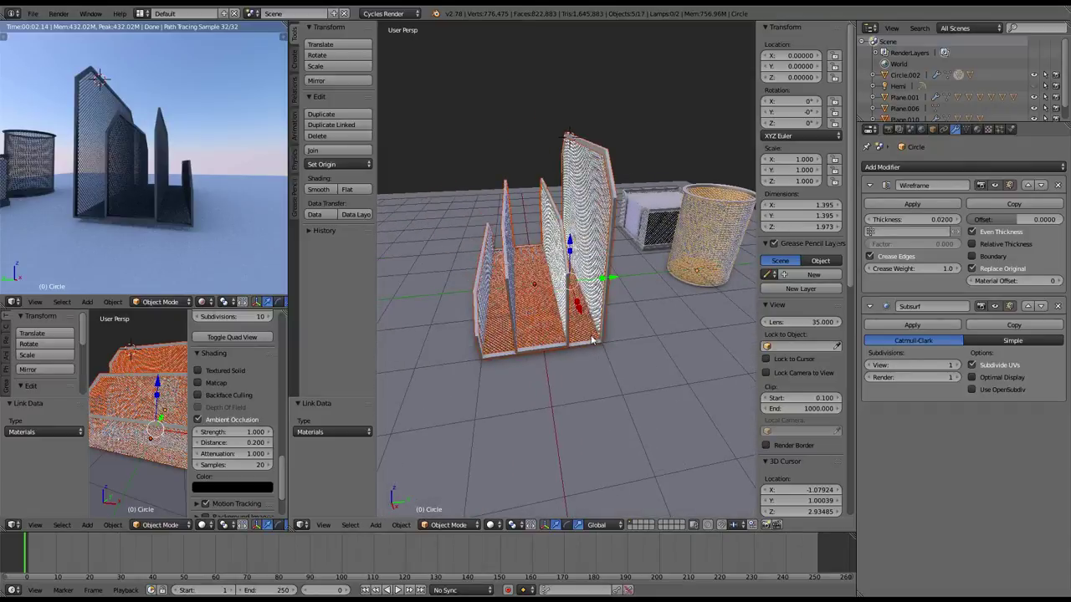
Step: Select the stepped organizer Plane.010 and scale it to 0.8
right_click(592, 339)
middle_drag(610, 306, 636, 267)
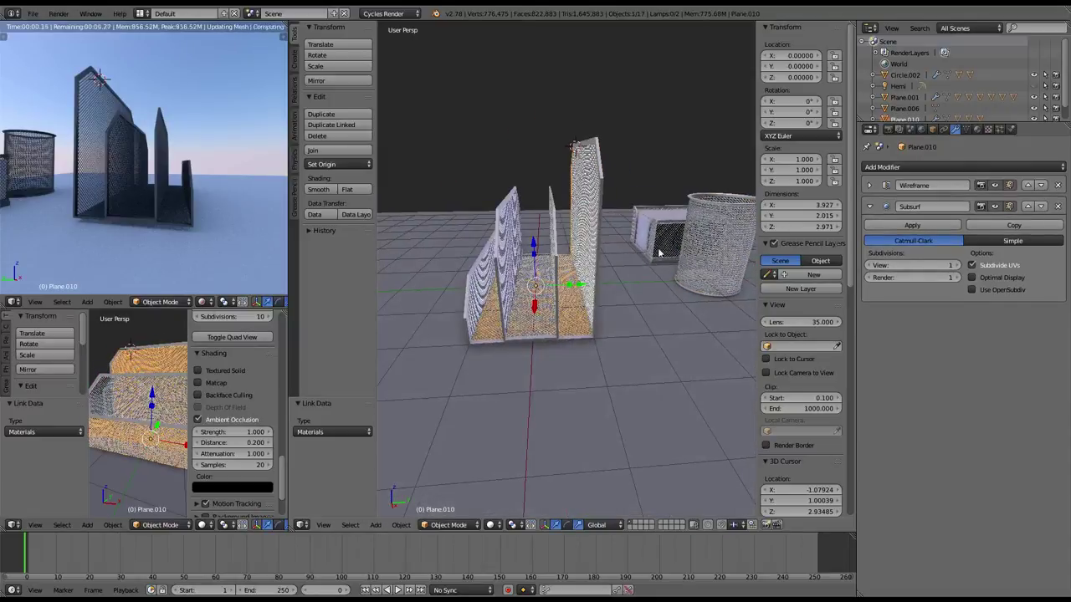
key(s)
click(640, 261)
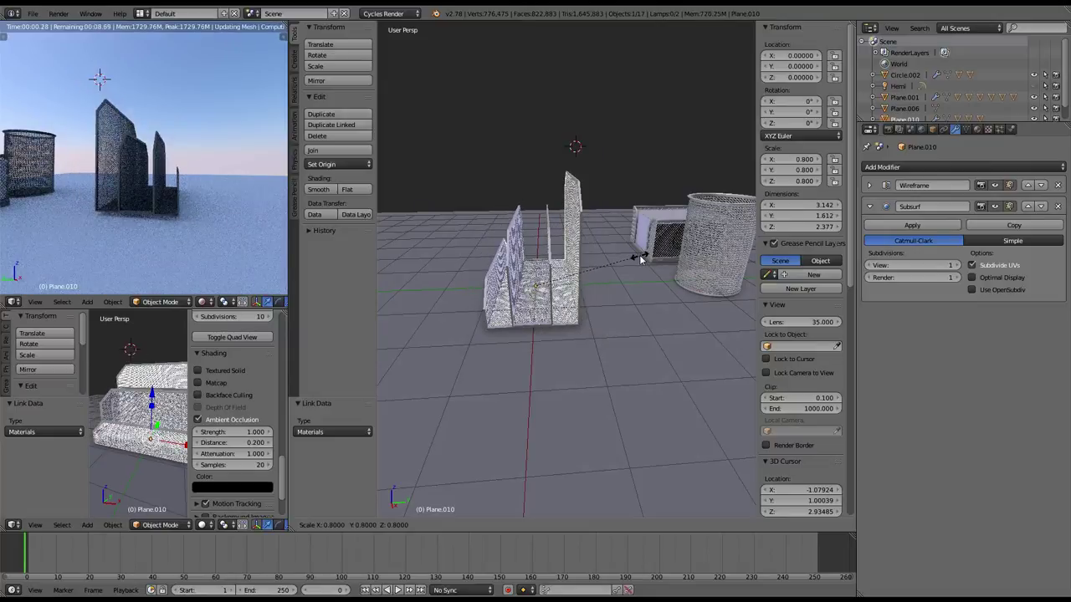
middle_drag(640, 261, 585, 280)
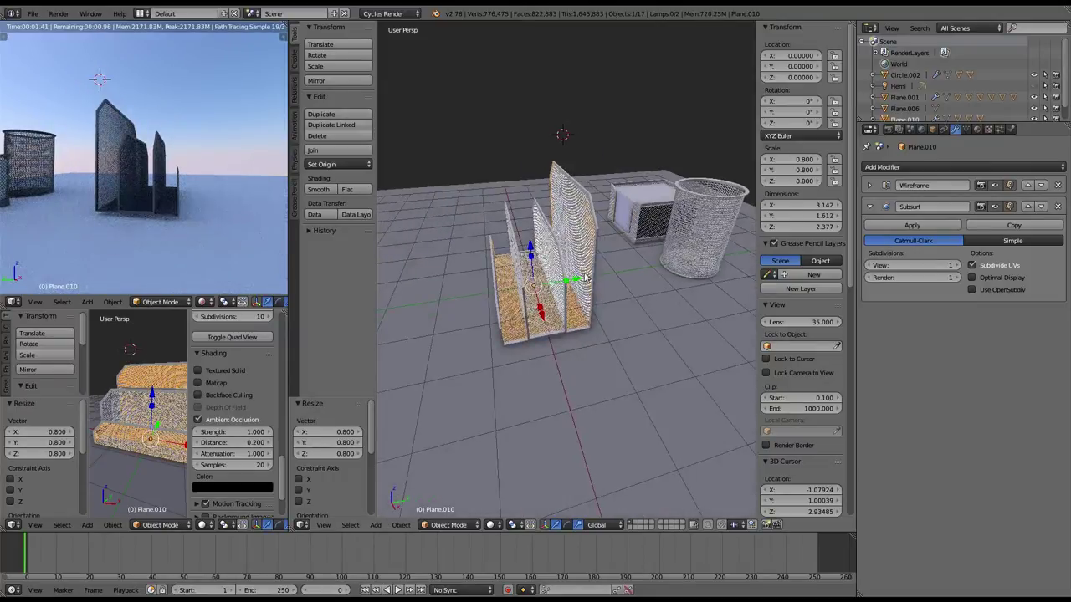
Step: Shift the organizer along Y, then place it at X 2.734
key(g)
key(y)
click(667, 268)
mouse_move(667, 267)
middle_down()
mouse_move(636, 284)
mouse_move(595, 358)
middle_up()
key(g)
key(x)
click(624, 251)
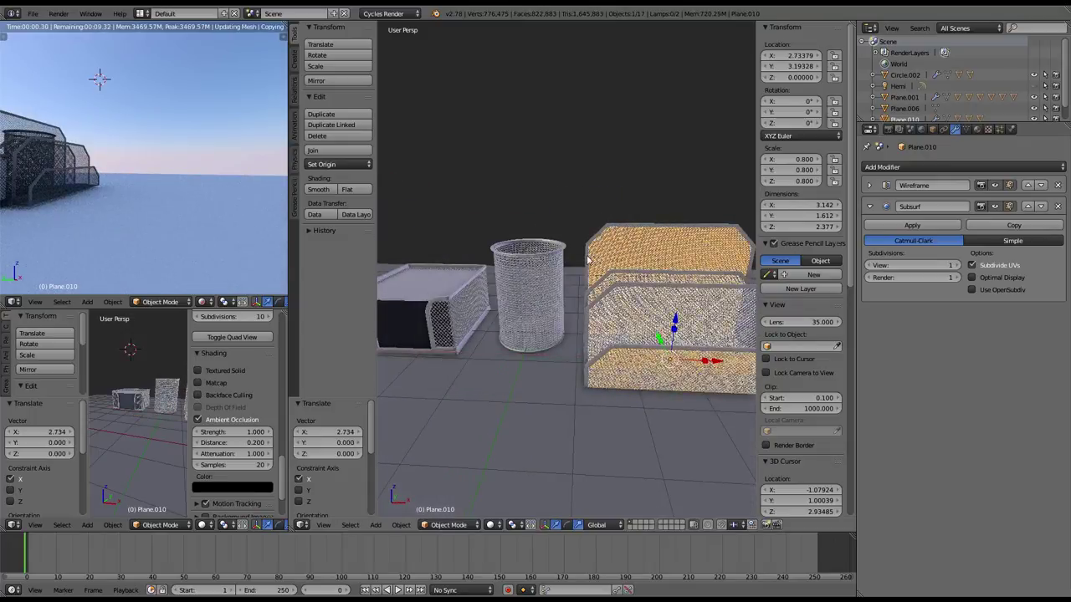
mouse_move(624, 251)
middle_down()
mouse_move(575, 266)
mouse_move(493, 236)
middle_up()
mouse_move(565, 376)
middle_down()
mouse_move(560, 366)
mouse_move(616, 359)
middle_up()
Step: Move the organizer to Y 4.055 and sink it to Z -0.075
key(g)
key(y)
click(522, 318)
middle_drag(522, 318, 611, 300)
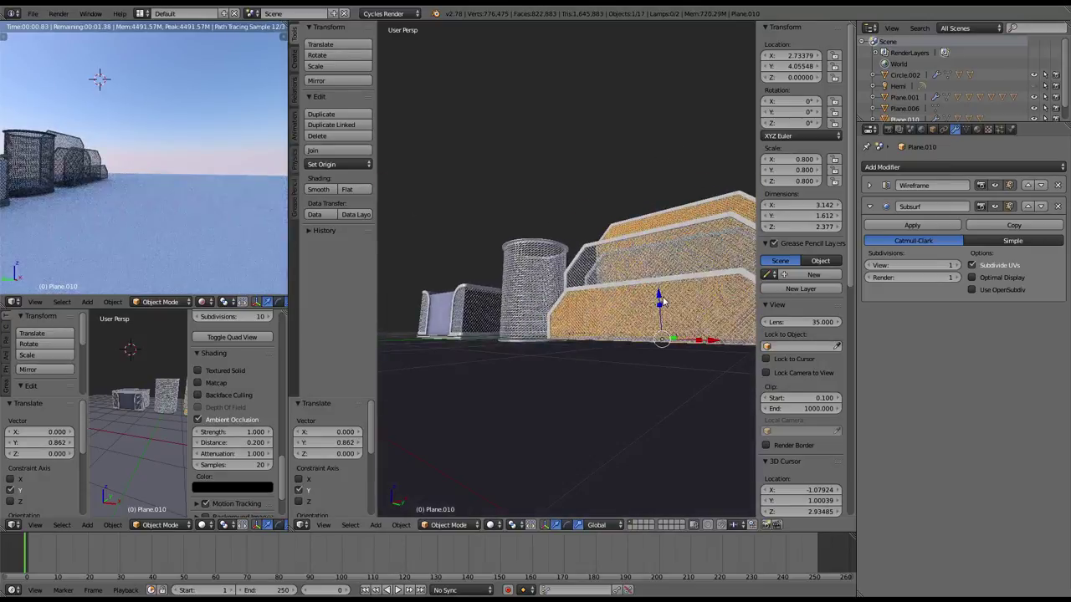
key(g)
key(z)
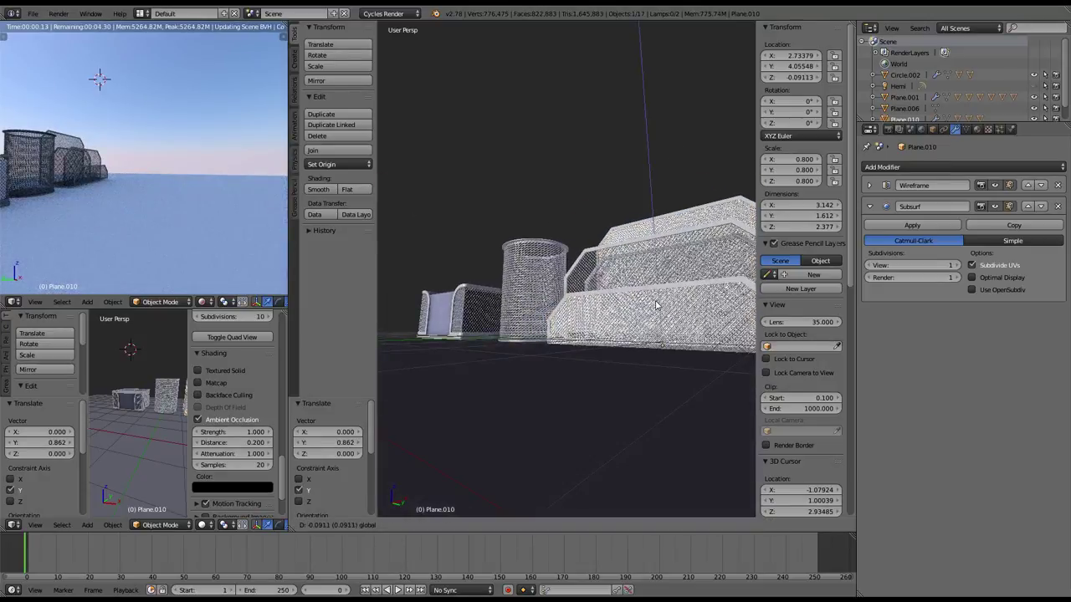
click(650, 295)
Step: Frame the organizer, inspect the mesh walls close up, and maximize the 3D view
key(KP_Decimal)
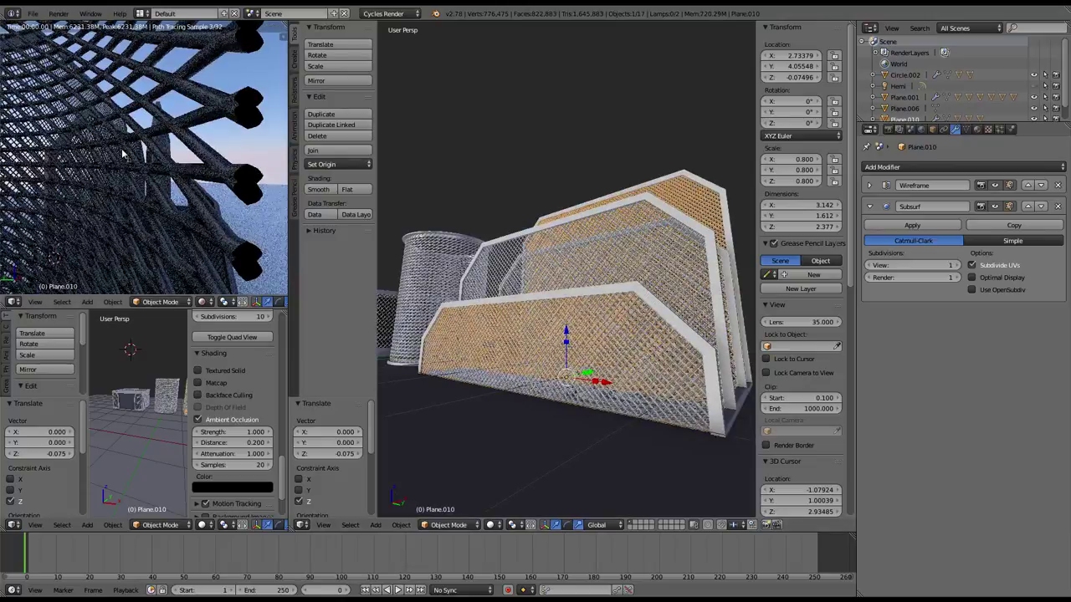
mouse_move(121, 154)
middle_down()
mouse_move(168, 140)
mouse_move(24, 108)
middle_up()
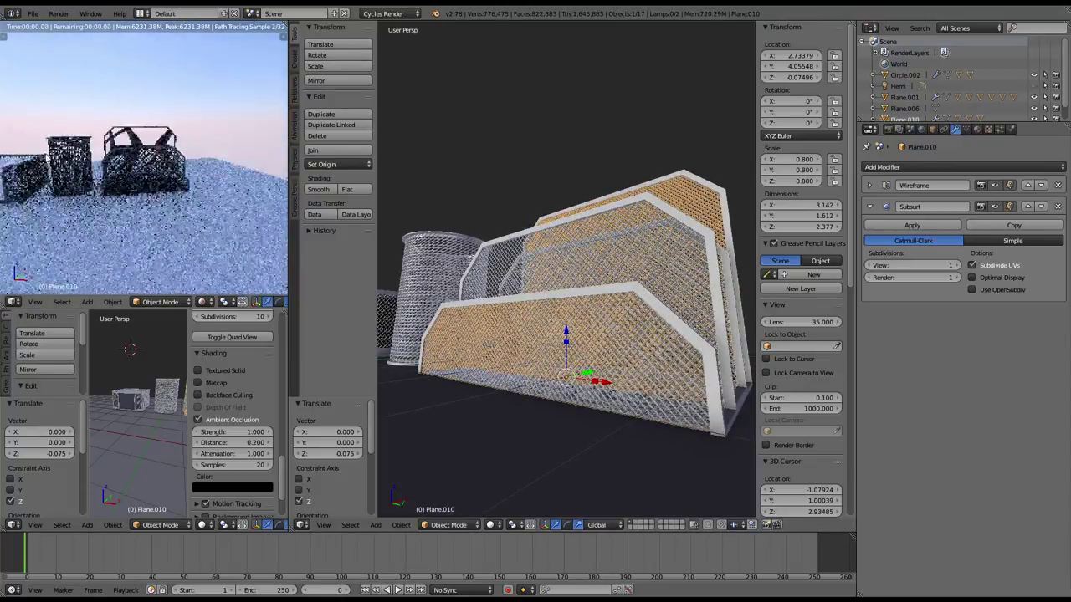
scroll(24, 108, up, 3)
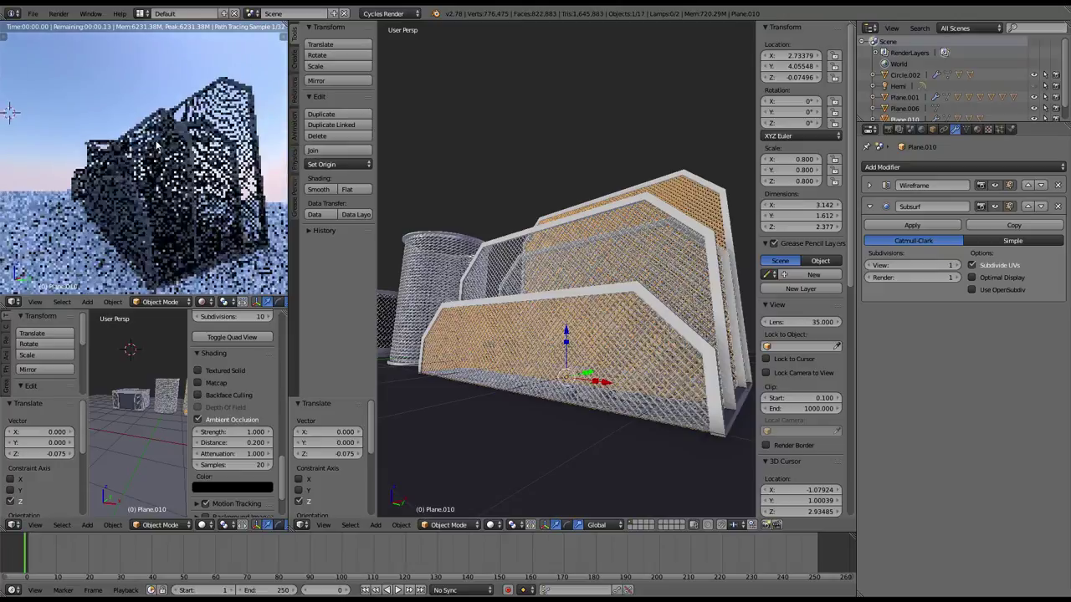
scroll(25, 108, down, 5)
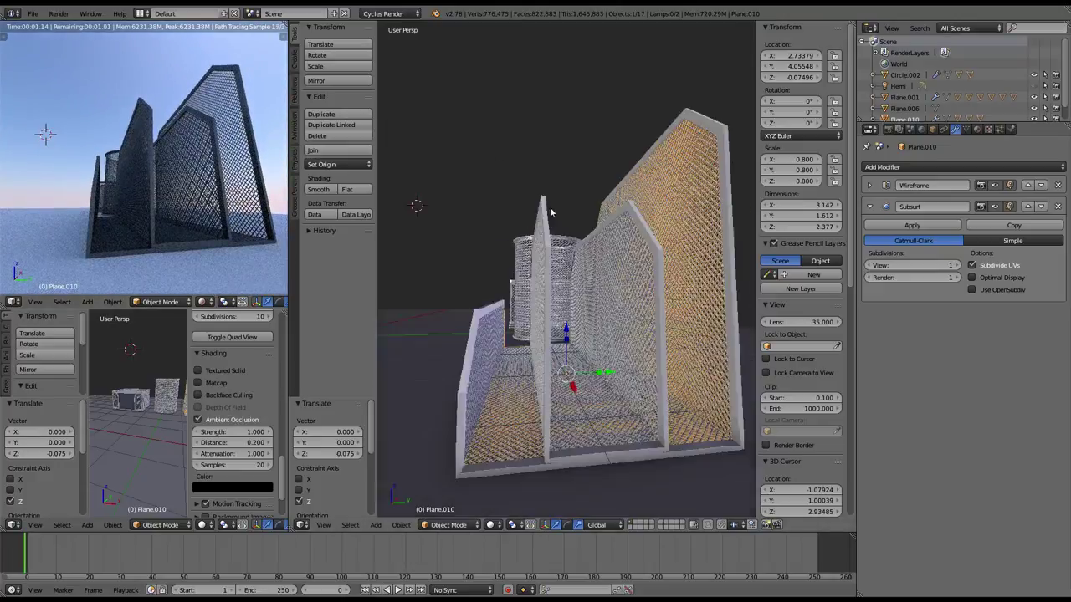
middle_drag(587, 191, 550, 222)
scroll(550, 223, up, 5)
scroll(550, 223, down, 5)
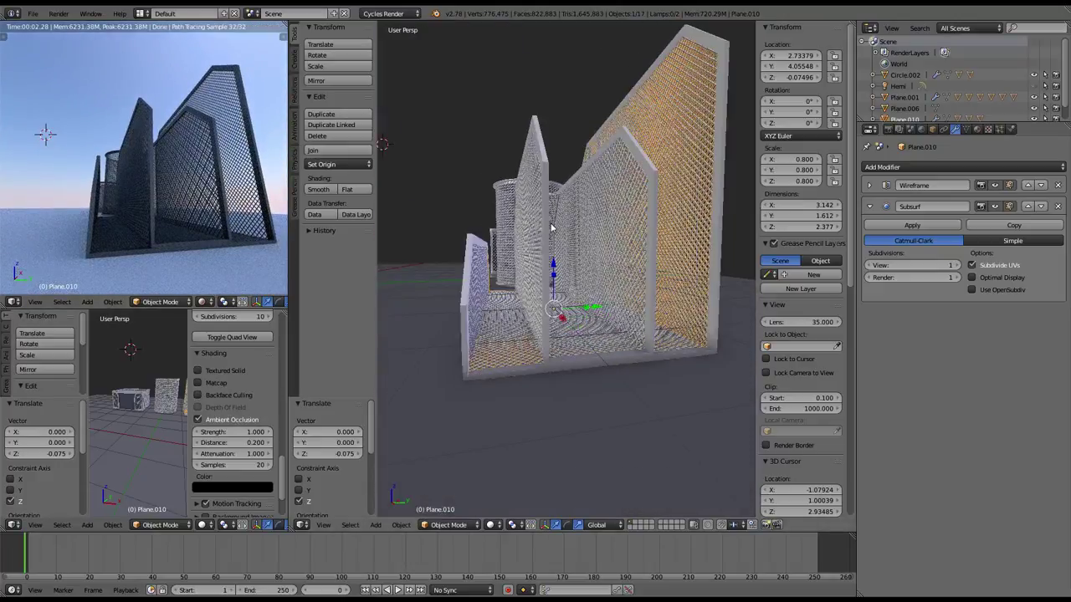
key(shift+space)
Step: Select the frame piece Plane.013, leaving it in place after a cancelled move
scroll(566, 279, down, 3)
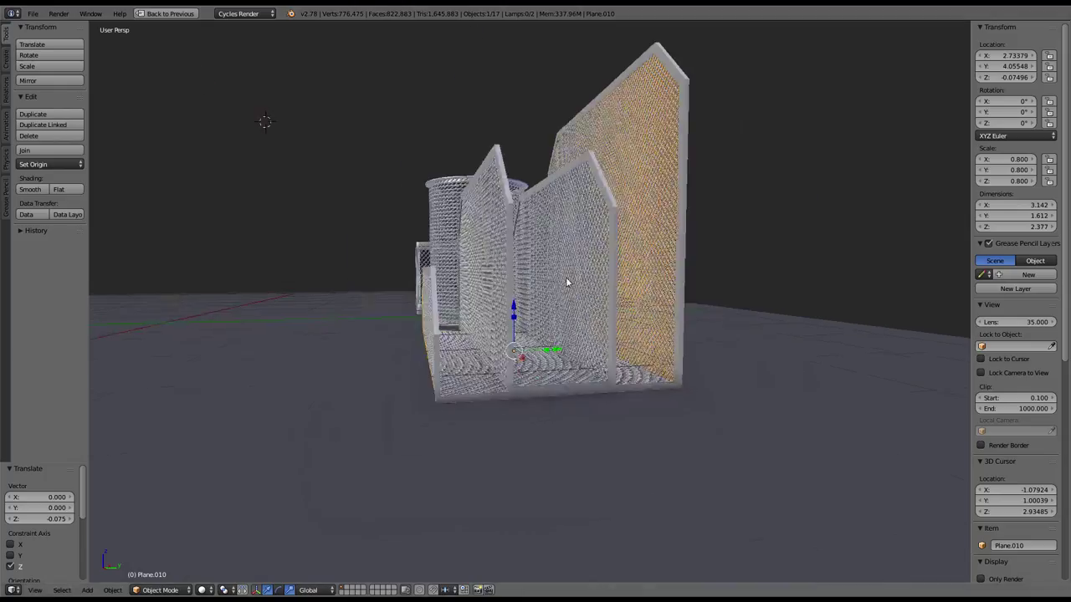
scroll(574, 277, up, 3)
middle_drag(574, 277, 508, 459)
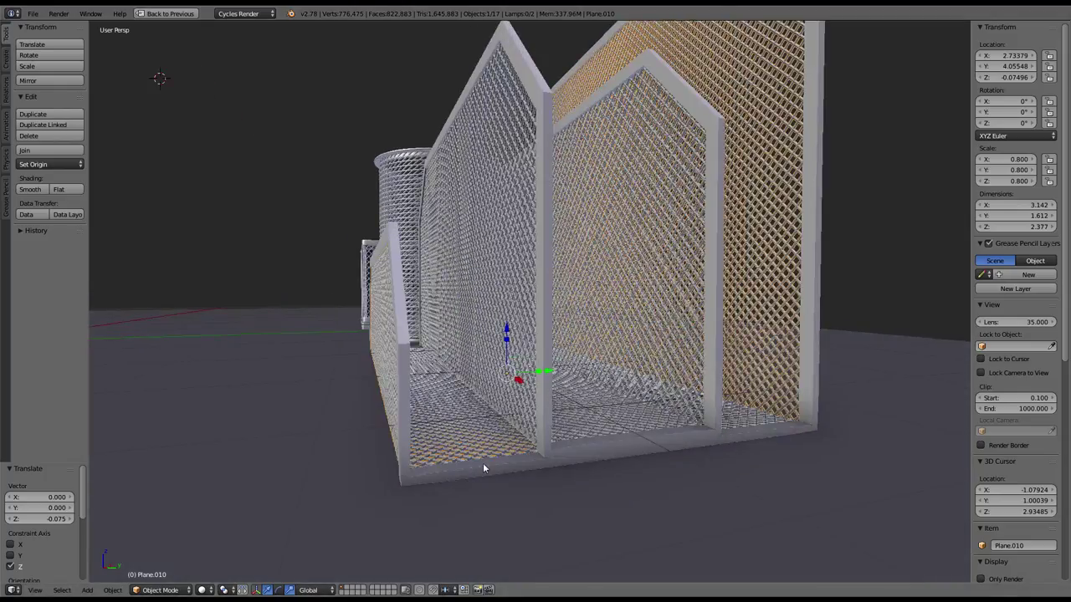
right_click(483, 462)
key(g)
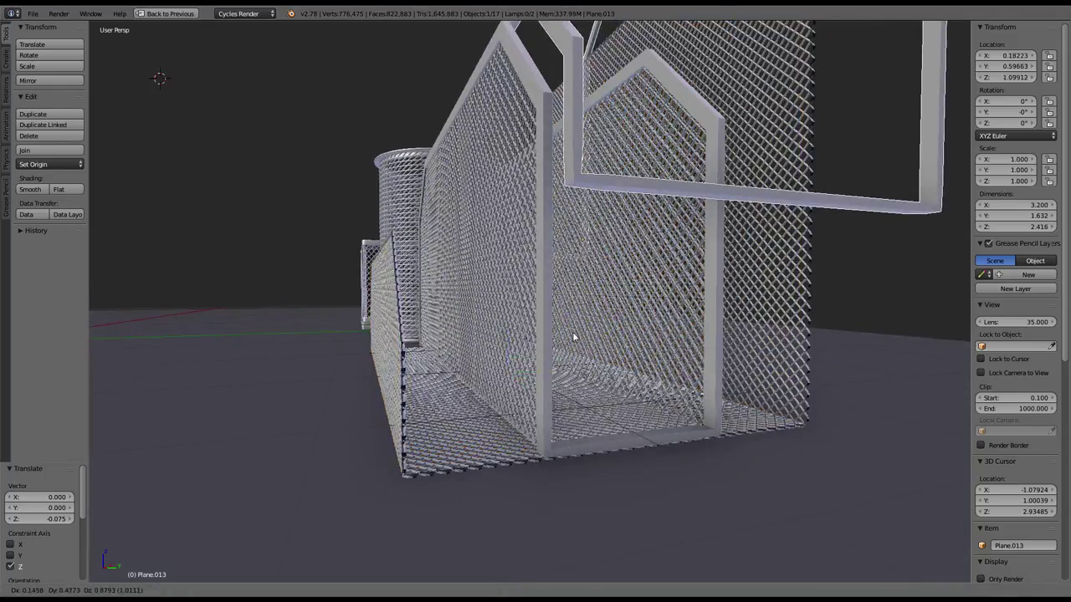
key(Escape)
mouse_move(571, 305)
middle_down()
mouse_move(633, 306)
mouse_move(561, 327)
mouse_move(600, 305)
middle_up()
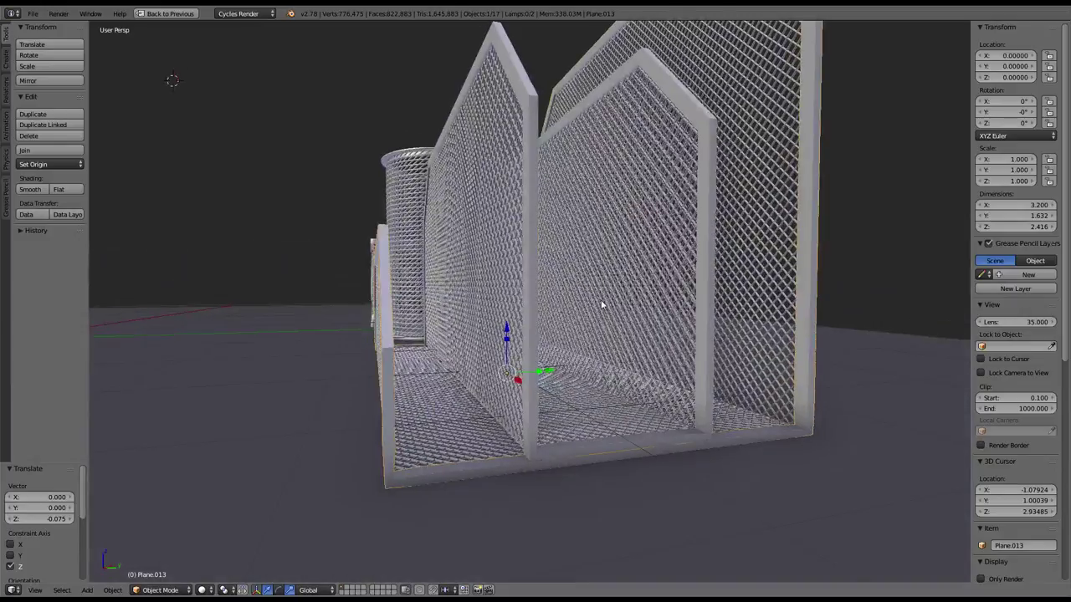
Step: Box-select all letter-holder pieces and clear their parent with Keep Transformation
right_click(537, 192)
scroll(537, 191, down, 4)
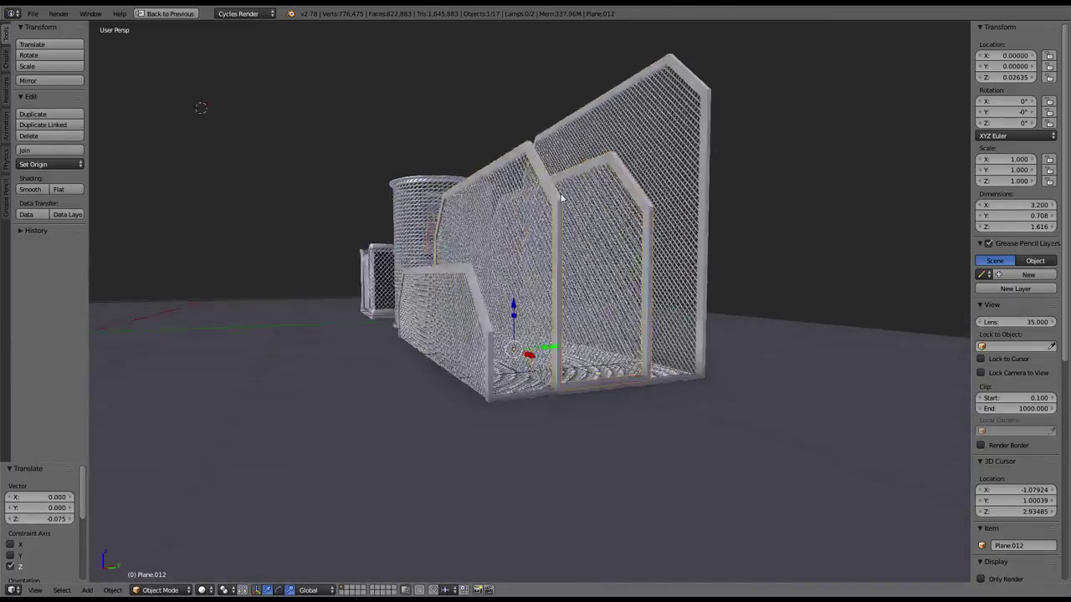
scroll(536, 191, down, 3)
key(ctrl+b)
drag(689, 379, 540, 143)
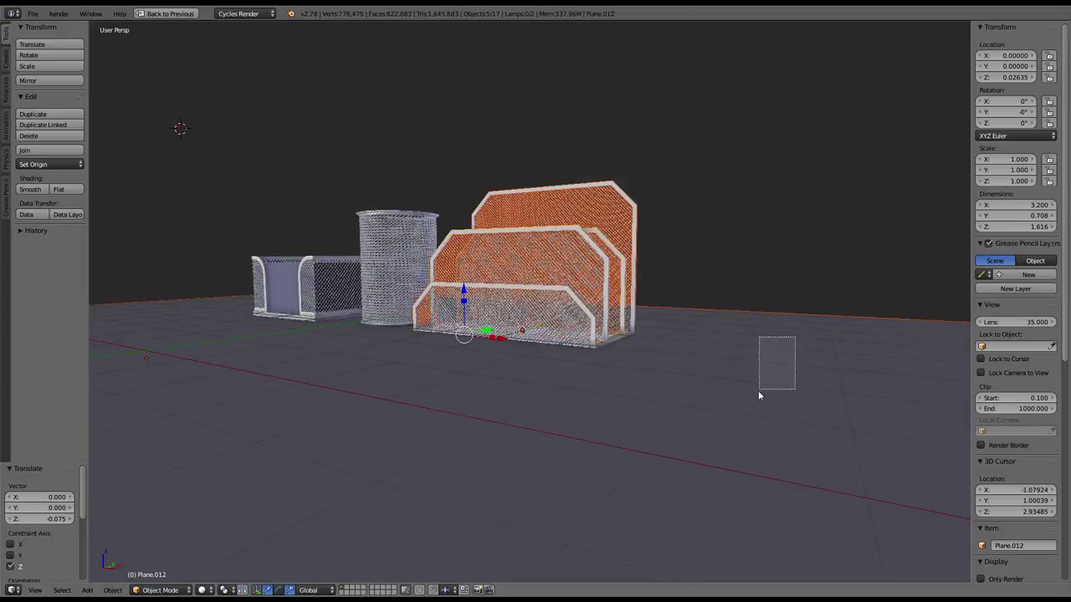
drag(795, 338, 758, 390)
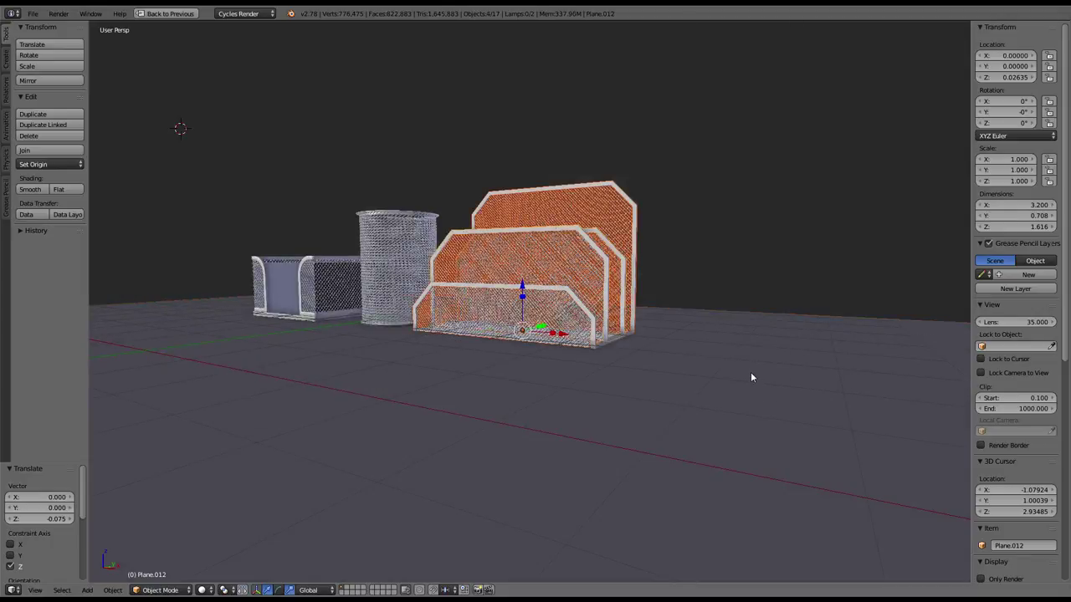
key(alt+p)
key(Return)
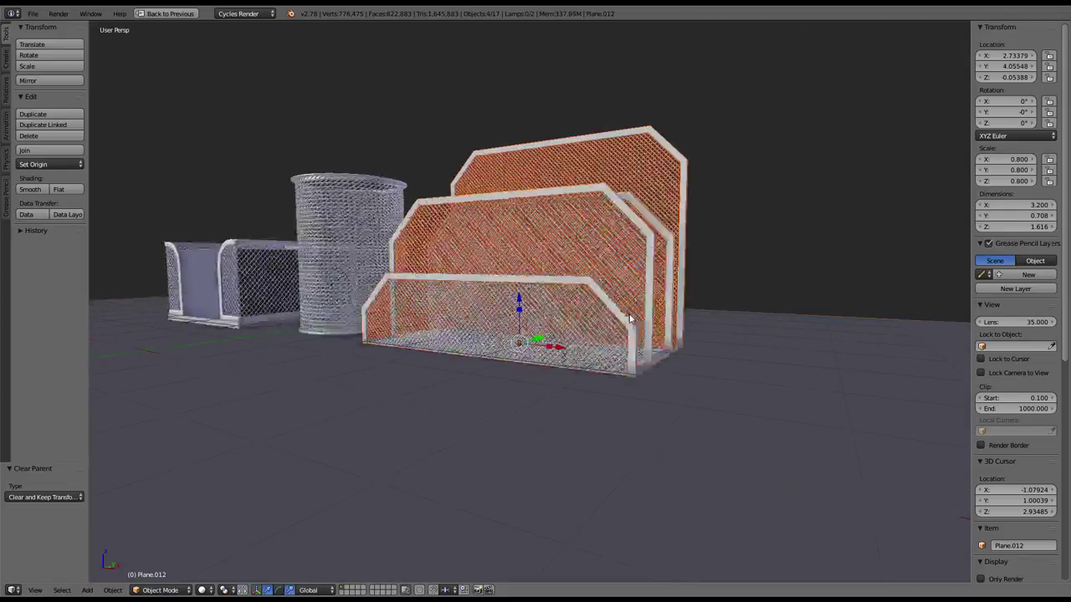
Step: Select the Plane.010 panel and nudge it to a new position
right_click(577, 342)
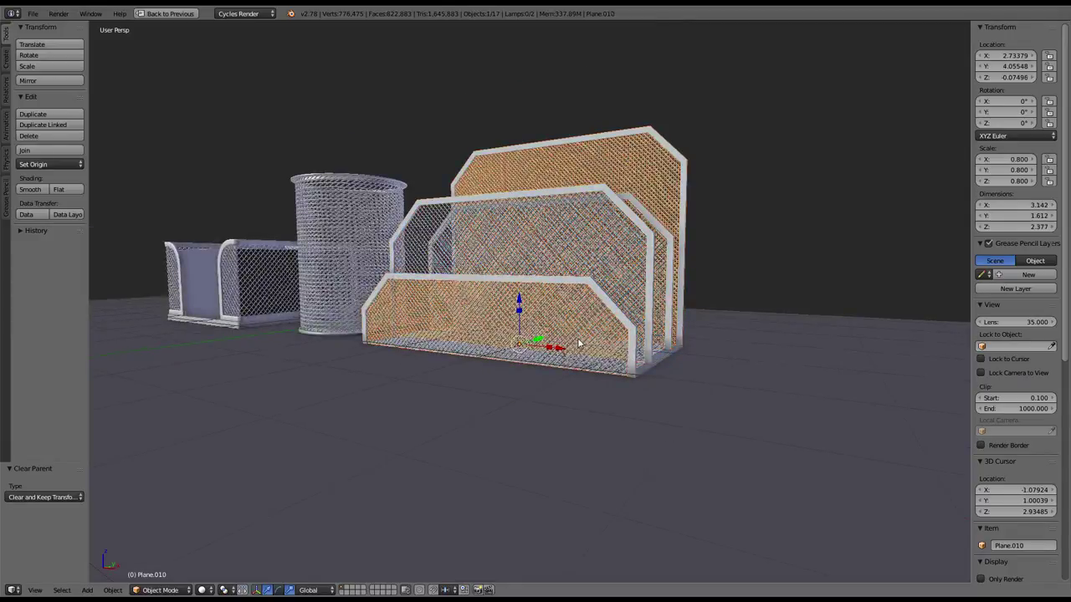
middle_drag(578, 342, 507, 330)
key(g)
click(599, 313)
middle_drag(600, 313, 529, 321)
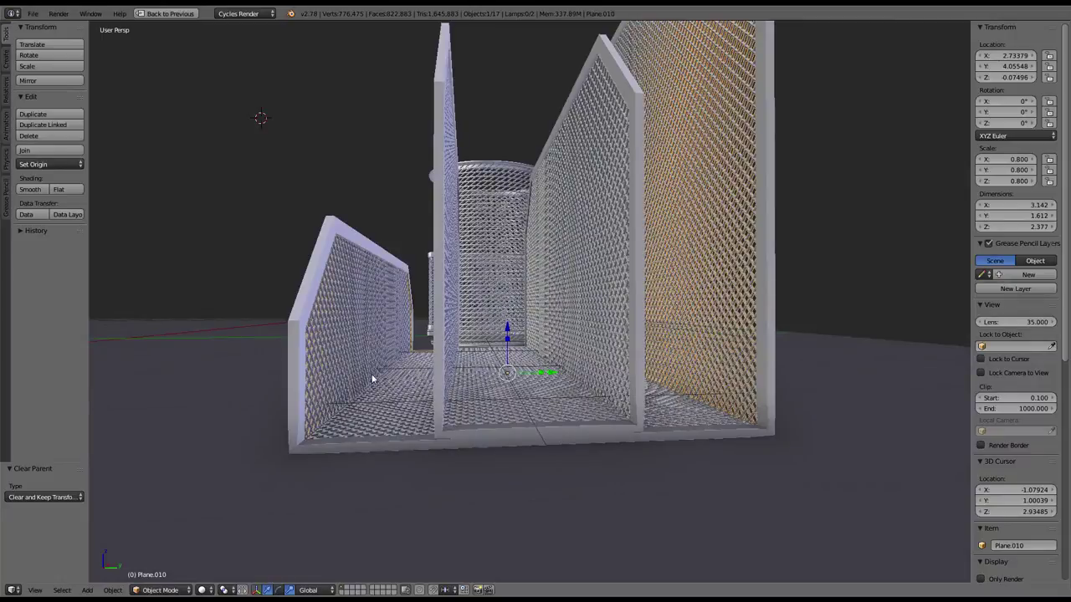
Step: Hide the floor Plane.006 and everything except Plane.010, then switch to side view
right_click(377, 423)
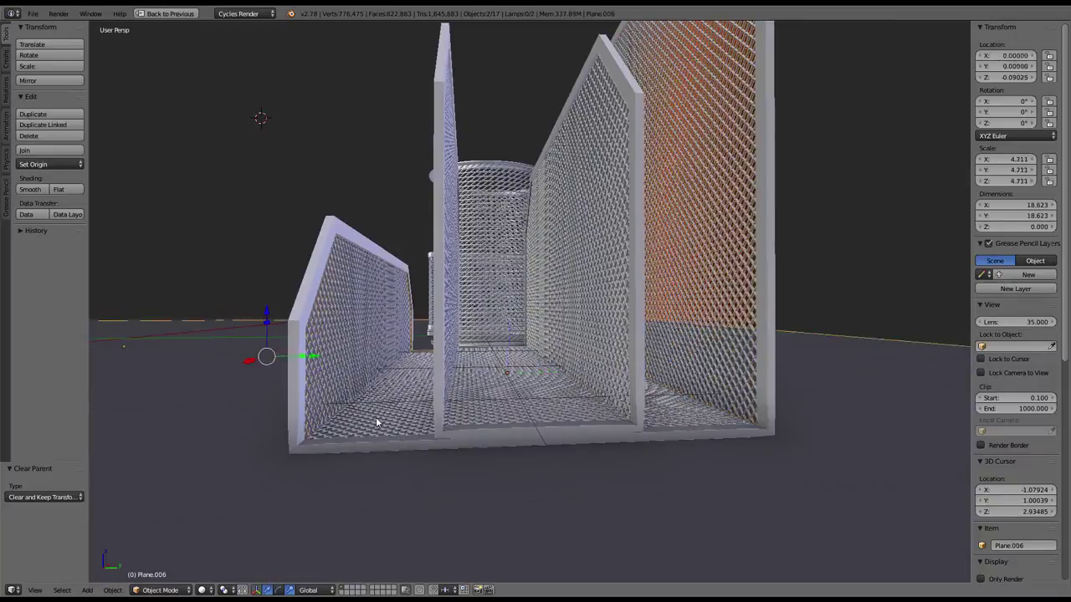
right_click(305, 490)
key(h)
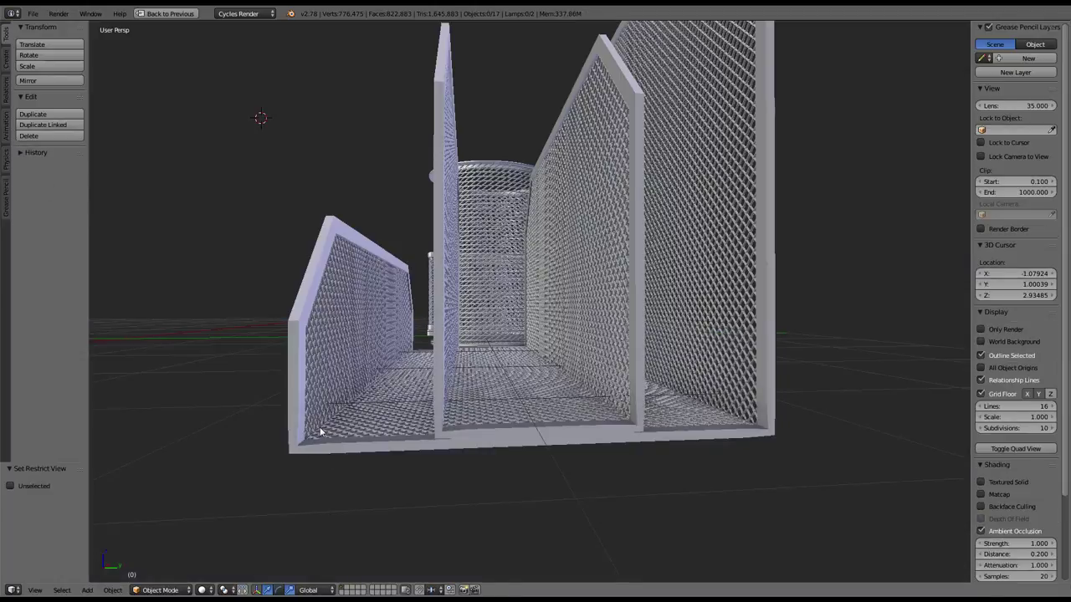
right_click(321, 431)
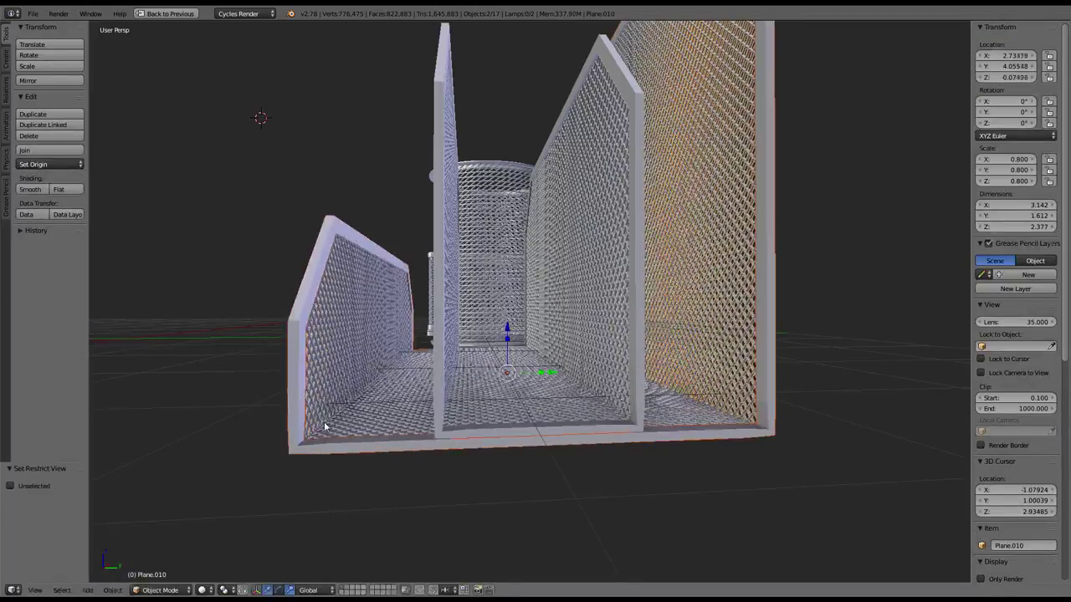
key(shift+h)
key(KP_1)
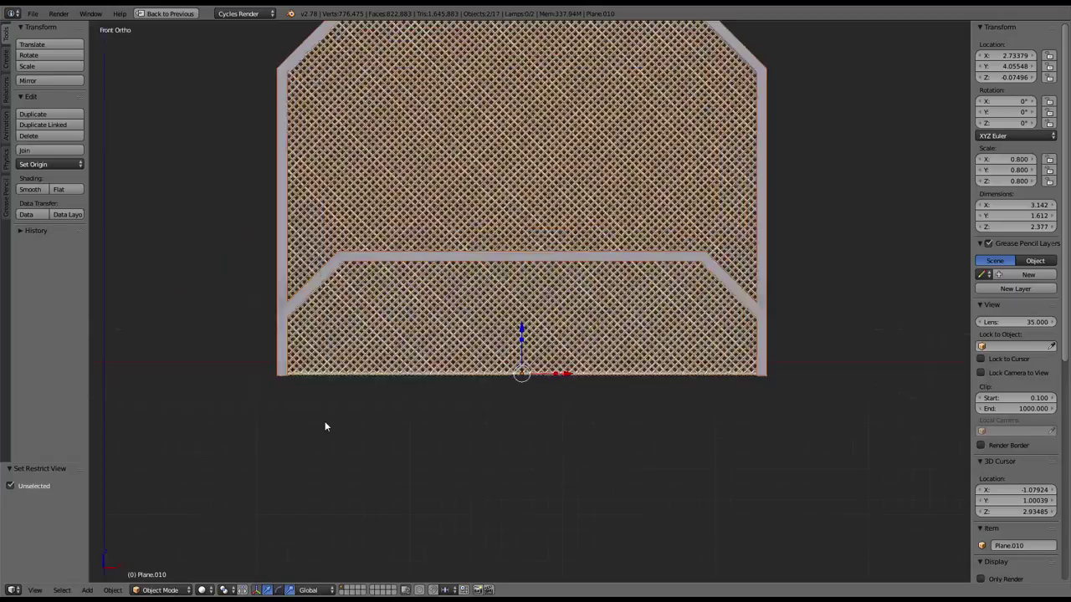
key(KP_3)
Step: Reselect only Plane.010 and enter Edit Mode on its mesh
scroll(398, 398, up, 3)
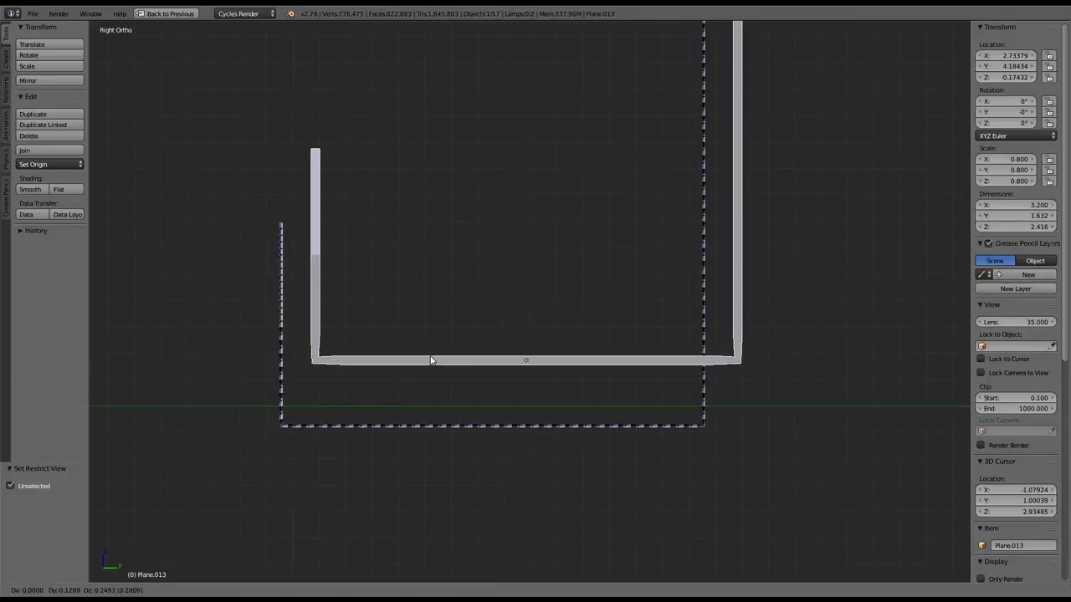
key(a)
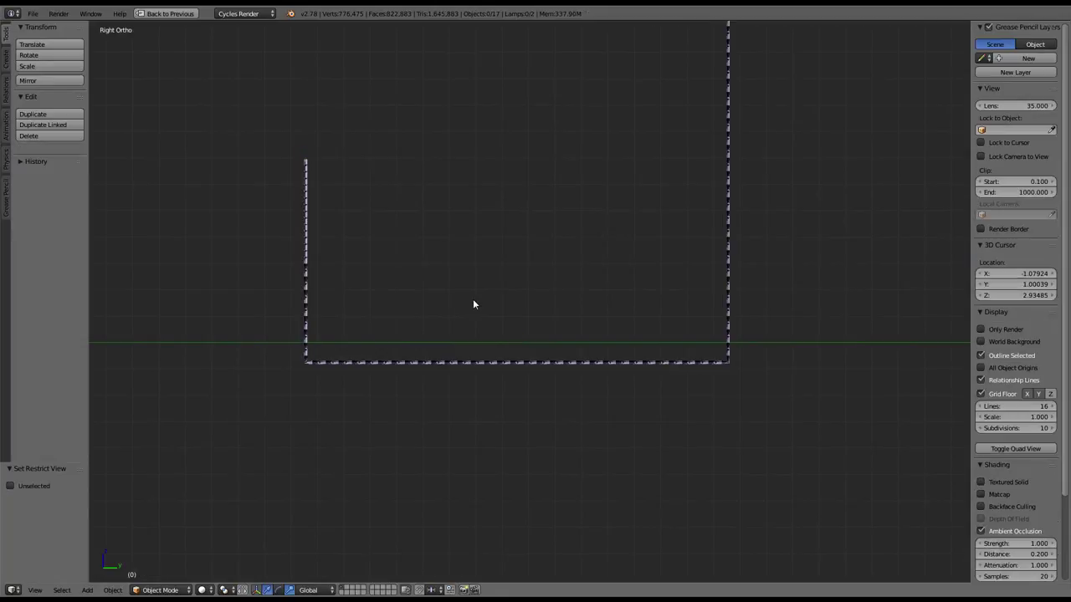
scroll(472, 304, up, 2)
right_click(333, 391)
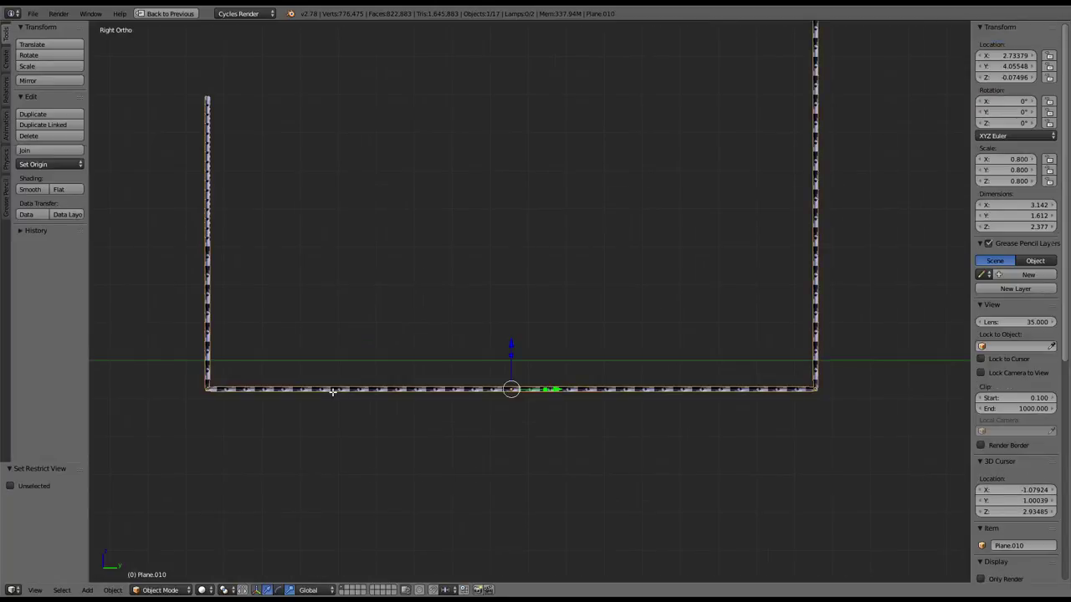
key(Tab)
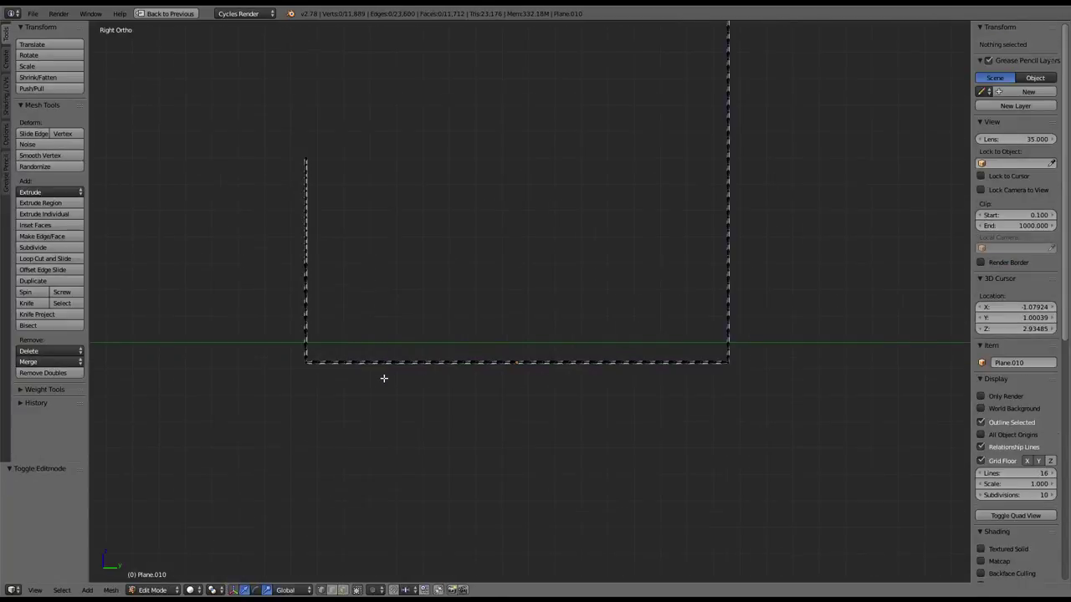
Step: Try box-selecting the panel's vertices, enable selecting through faces, and return to side view
key(a)
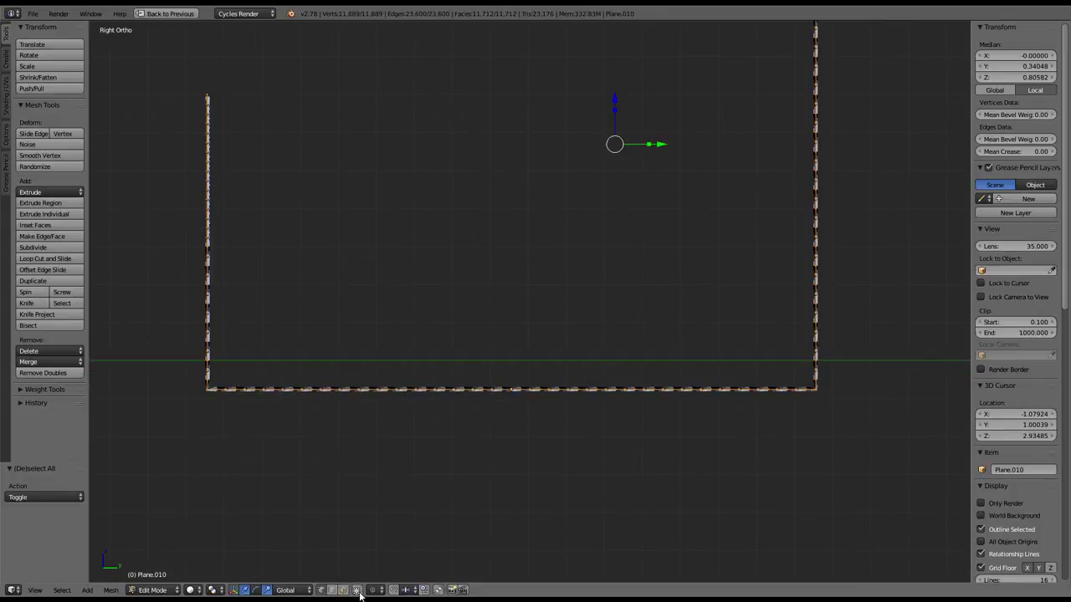
right_click(243, 389)
key(b)
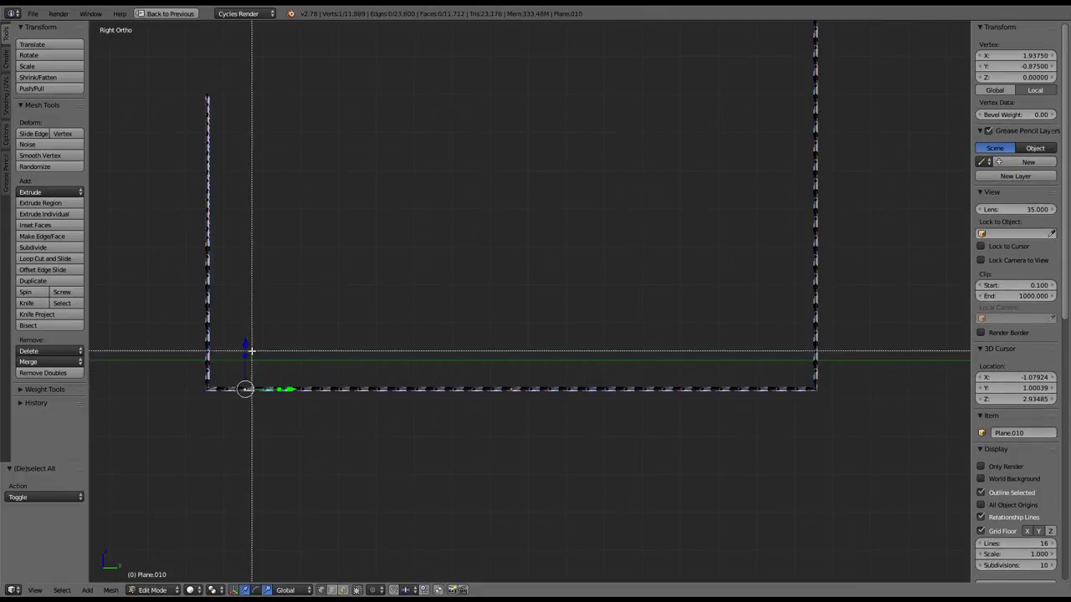
mouse_move(236, 344)
mouse_down()
mouse_move(677, 405)
mouse_move(791, 437)
mouse_up()
middle_drag(634, 363, 640, 385)
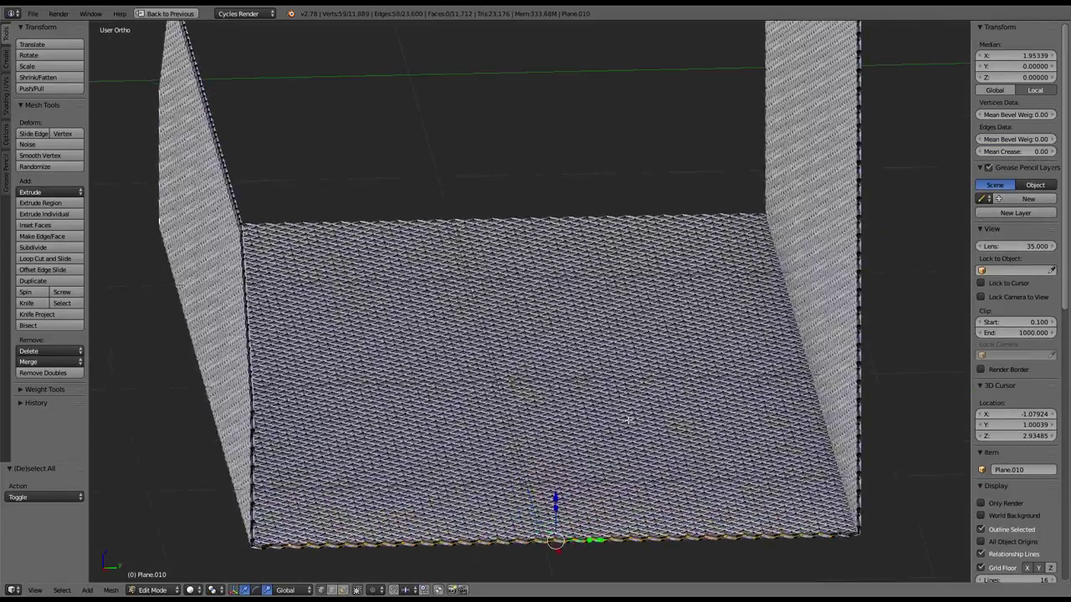
key(b)
drag(623, 456, 428, 248)
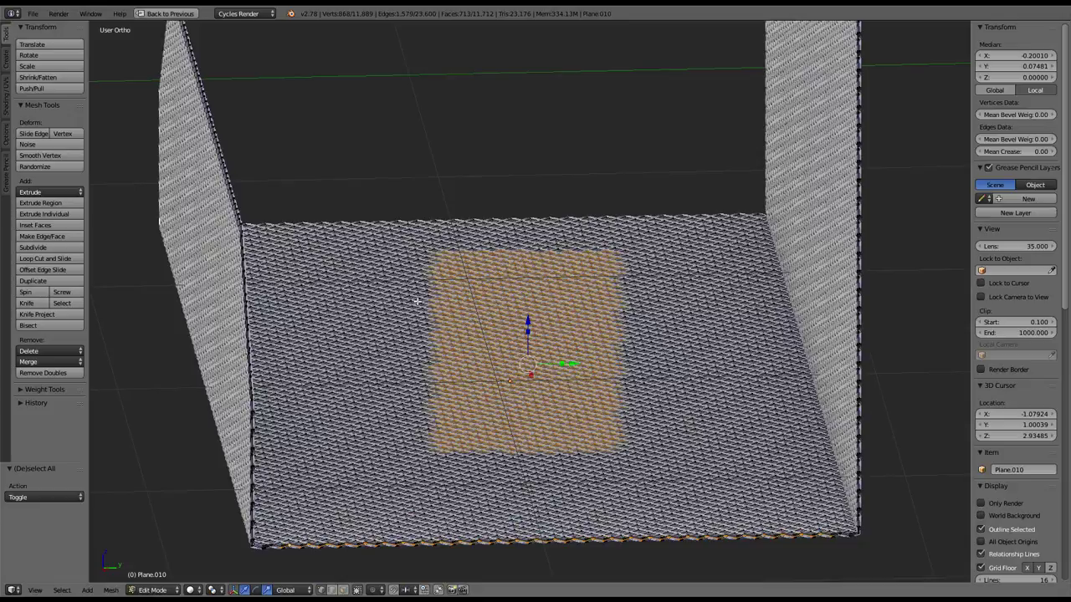
click(359, 590)
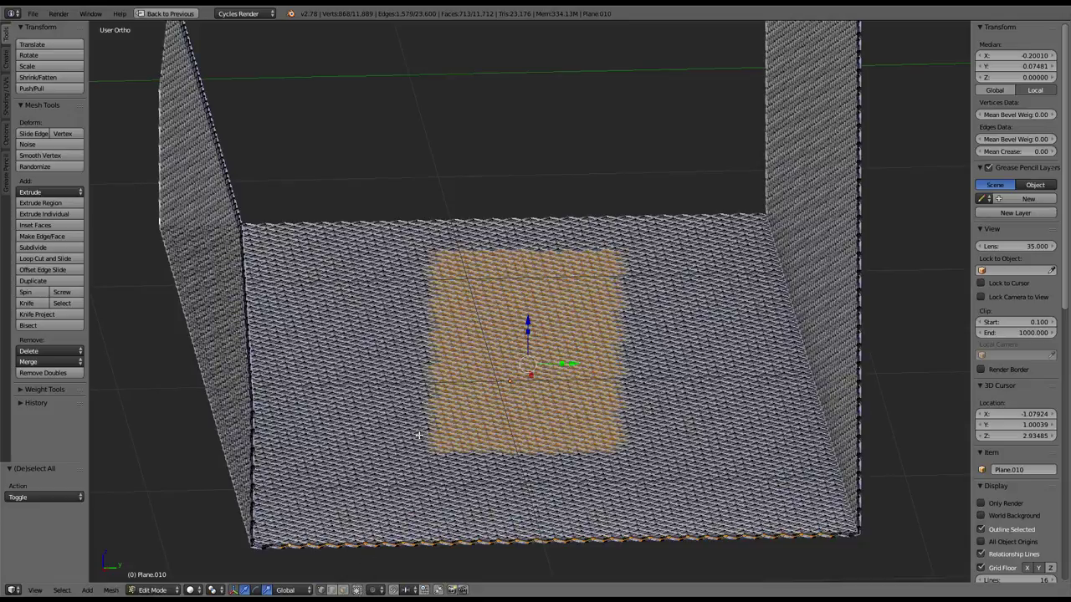
key(KP_3)
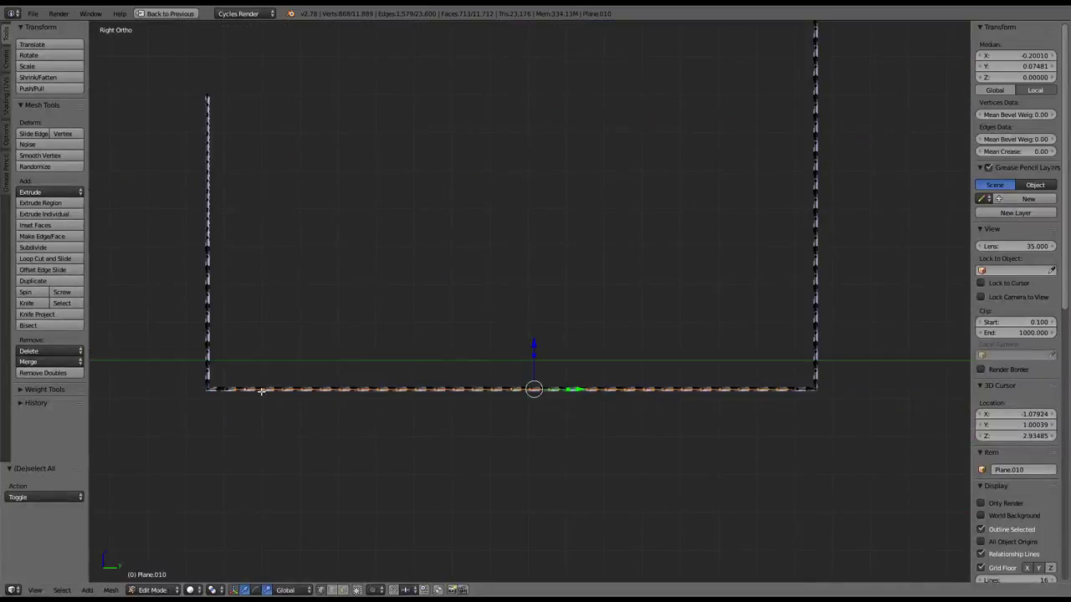
Step: Box-select the panel's whole bottom rail and raise it slightly along Z
right_click(247, 389)
key(b)
mouse_move(242, 373)
mouse_down()
mouse_move(674, 449)
mouse_move(786, 457)
mouse_up()
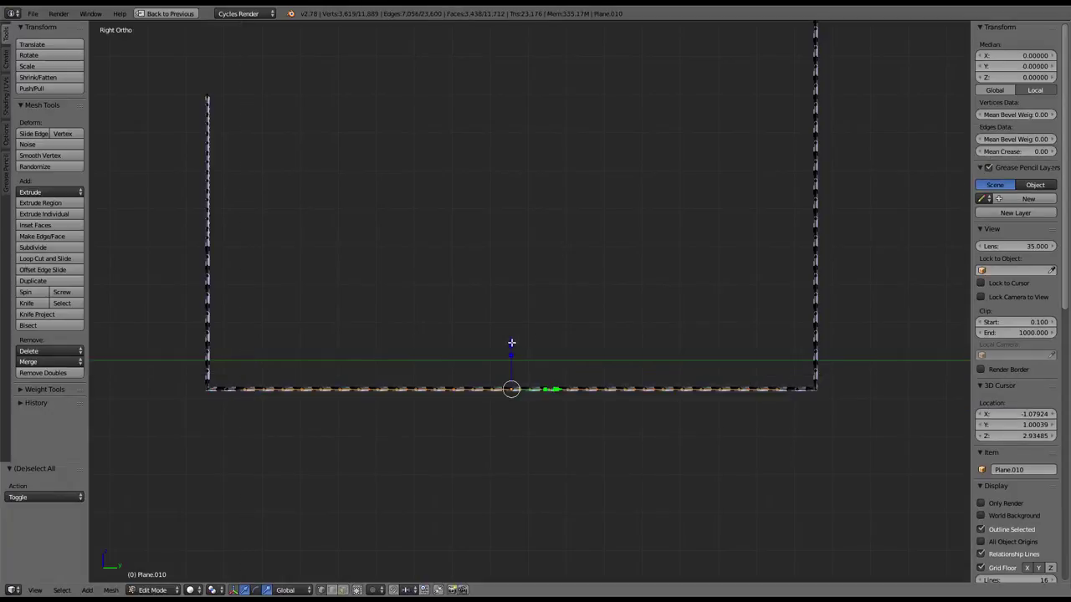
key(g)
key(z)
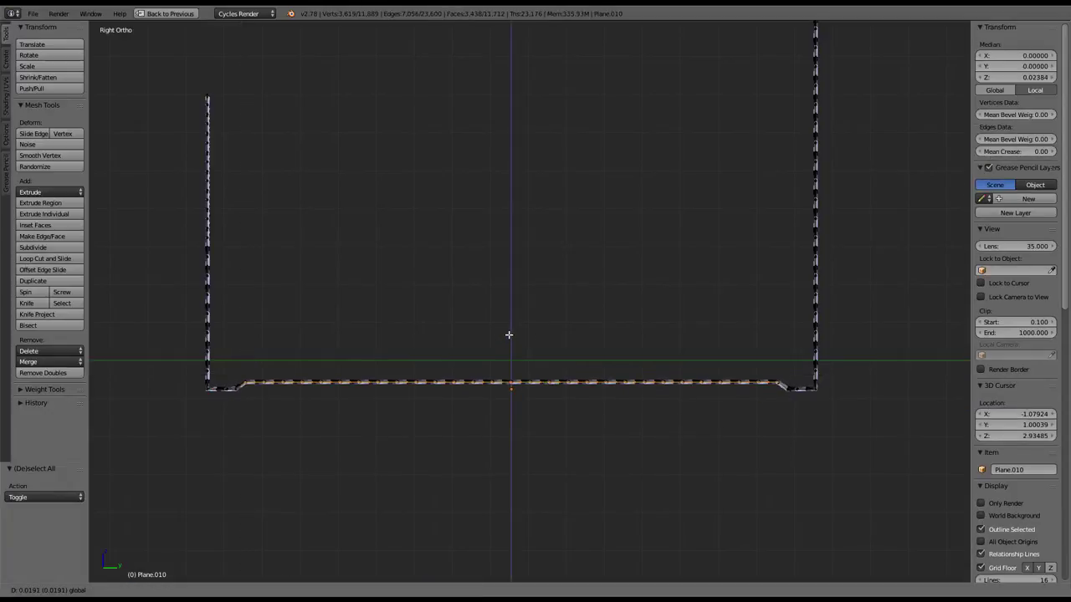
key(Escape)
key(b)
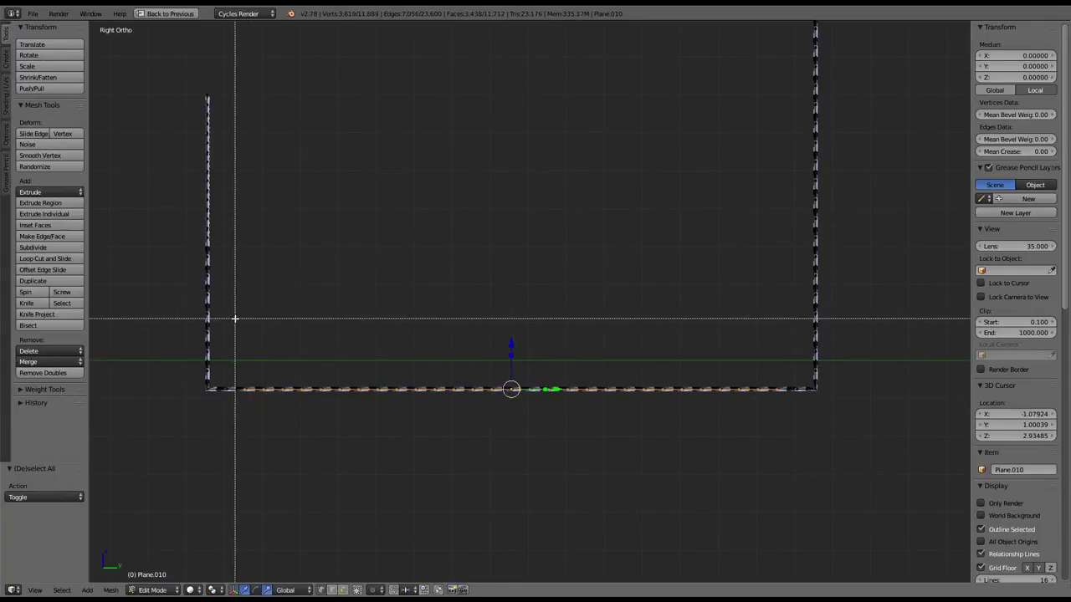
drag(234, 318, 785, 504)
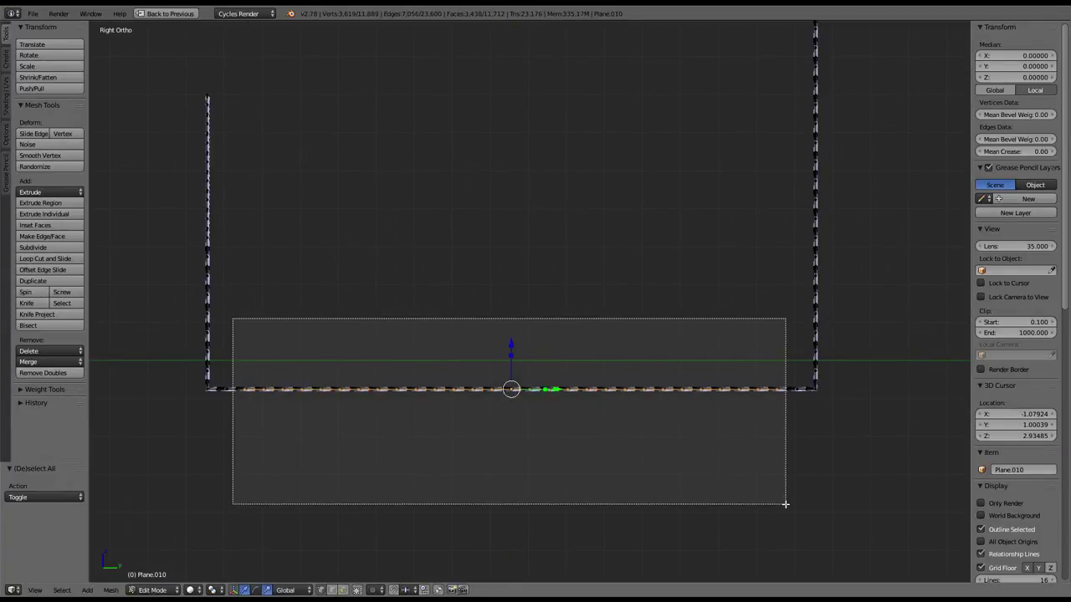
drag(785, 504, 784, 503)
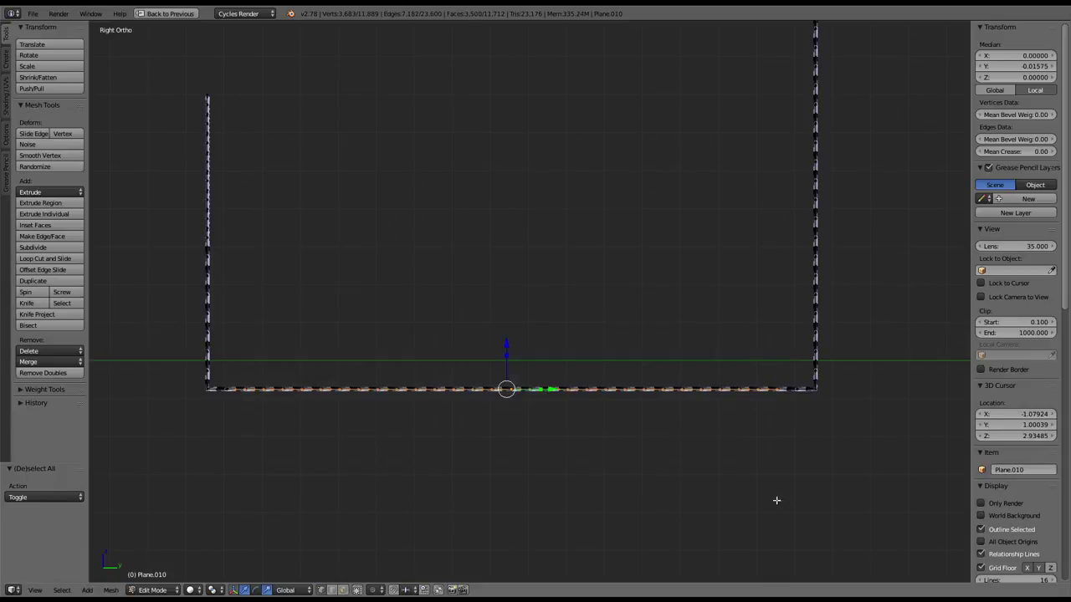
key(g)
key(z)
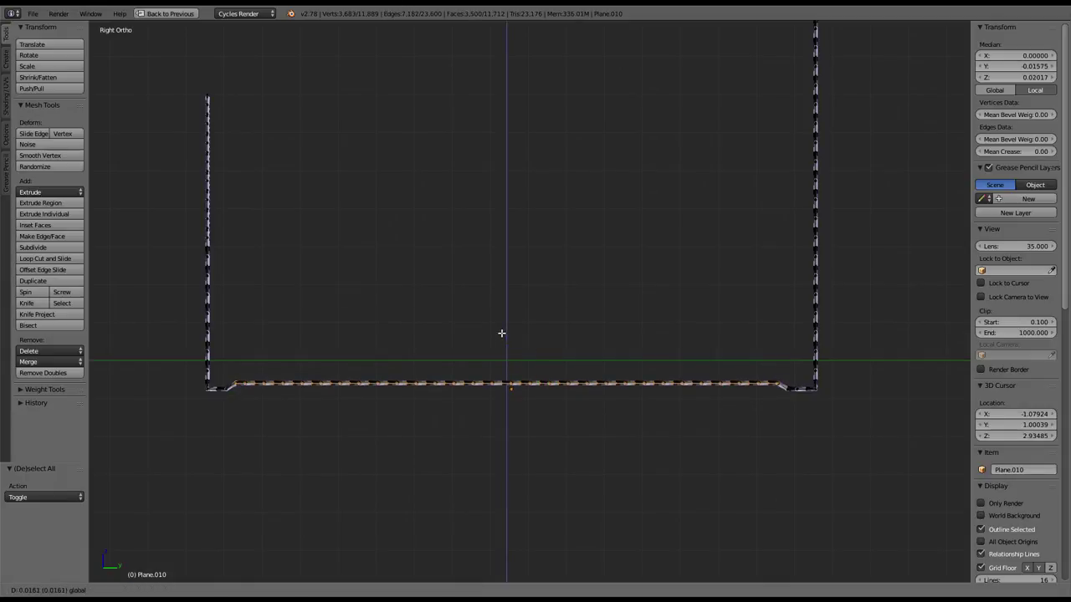
click(502, 333)
Step: Round the bottom-left corner by moving its surrounding vertices about 0.01
mouse_move(237, 389)
shift+middle_down()
mouse_move(490, 326)
mouse_move(547, 330)
shift+middle_up()
scroll(426, 366, up, 5)
right_click(425, 368)
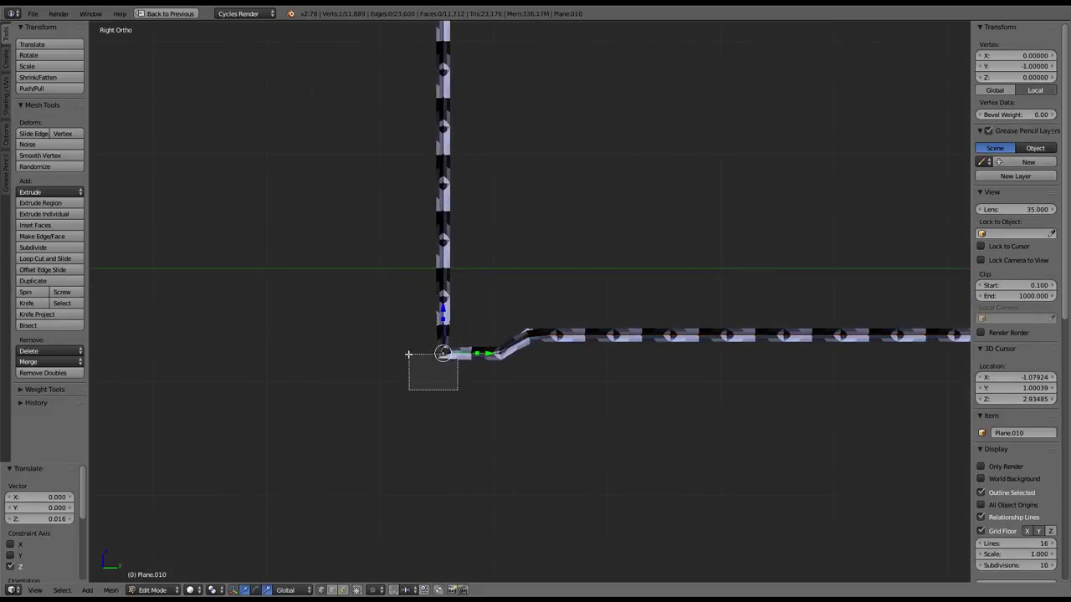
drag(445, 379, 397, 345)
scroll(485, 337, up, 1)
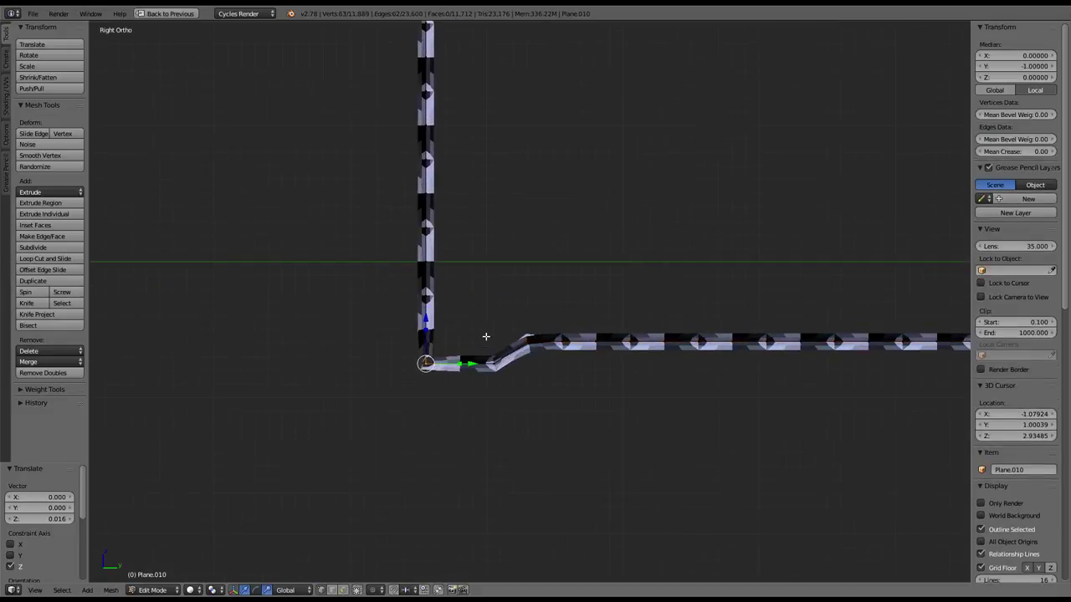
key(g)
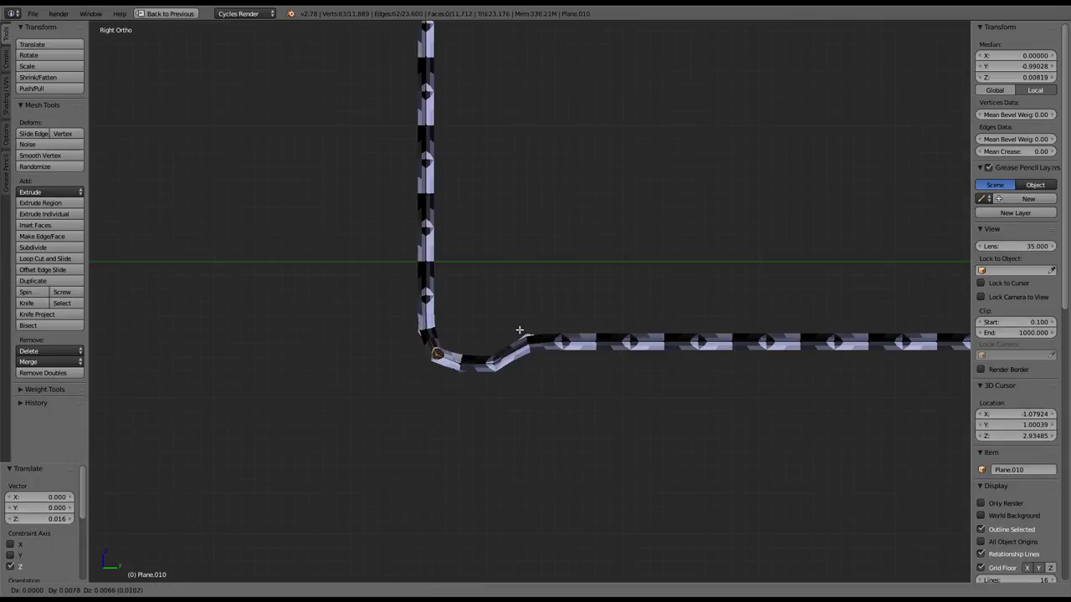
click(520, 333)
Step: Round the bottom-right corner by moving its corner vertex about 0.01
scroll(527, 331, down, 2)
scroll(548, 322, down, 1)
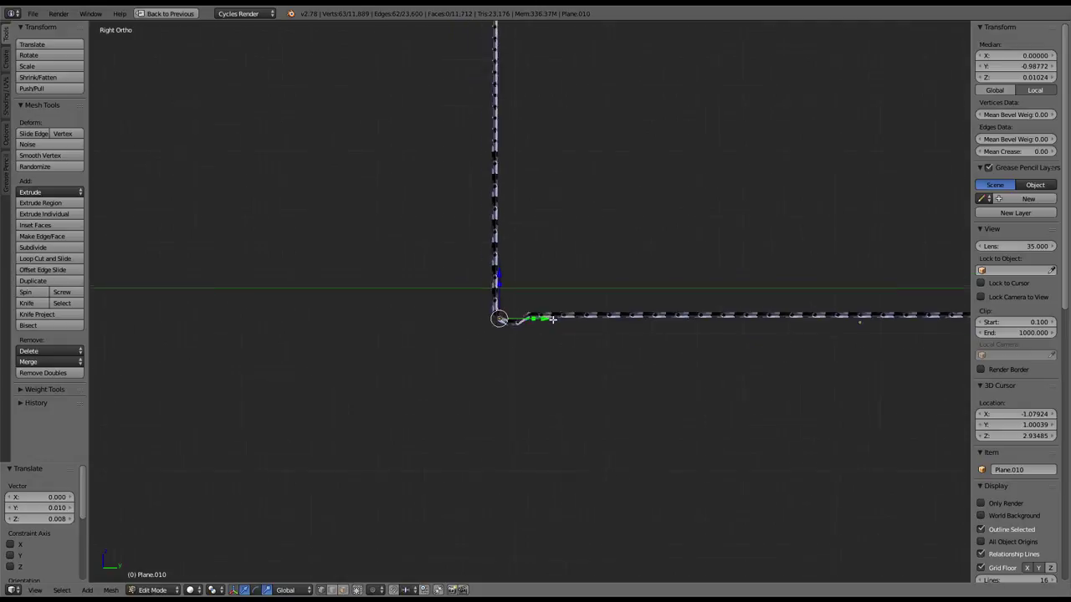
scroll(552, 320, down, 2)
shift+middle_drag(746, 271, 401, 277)
scroll(633, 359, up, 2)
scroll(687, 372, up, 2)
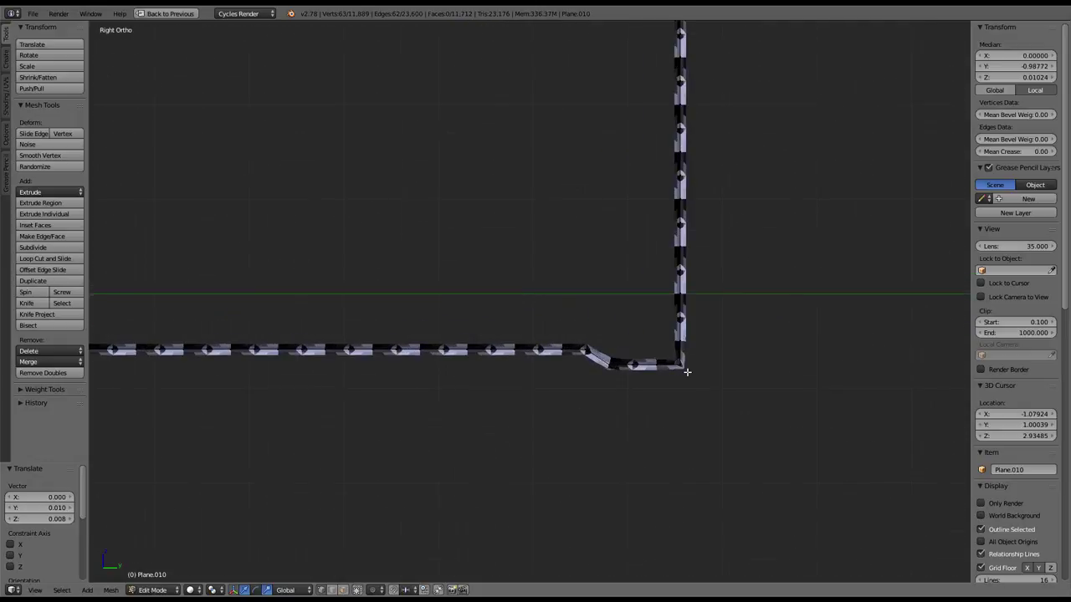
right_click(687, 372)
key(g)
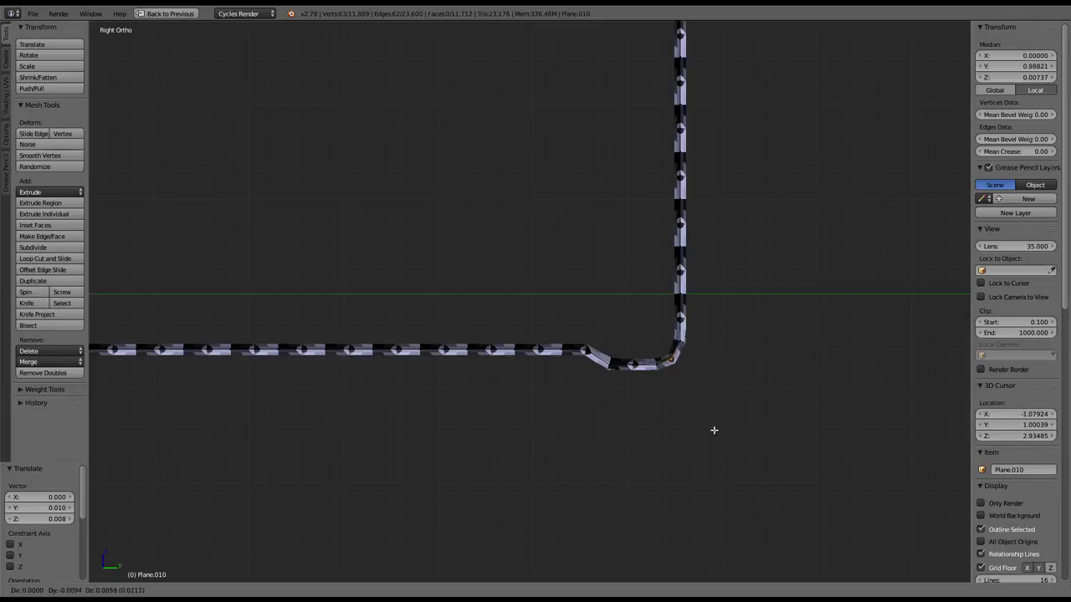
click(715, 428)
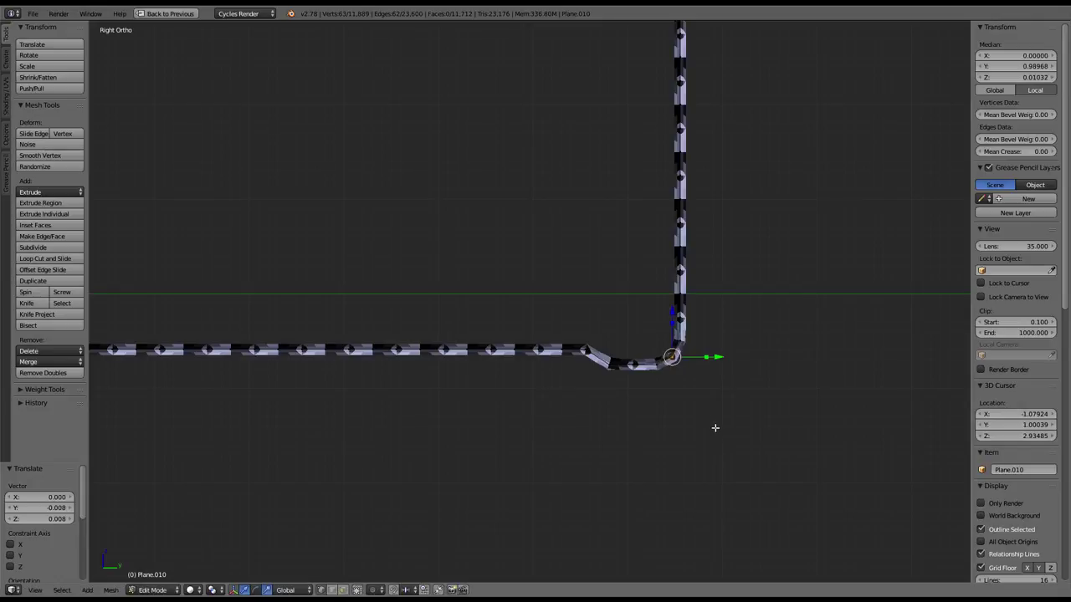
Step: Return to Object Mode and orbit to view the reshaped panel in 3D
scroll(468, 282, down, 3)
scroll(360, 290, down, 2)
scroll(497, 307, down, 2)
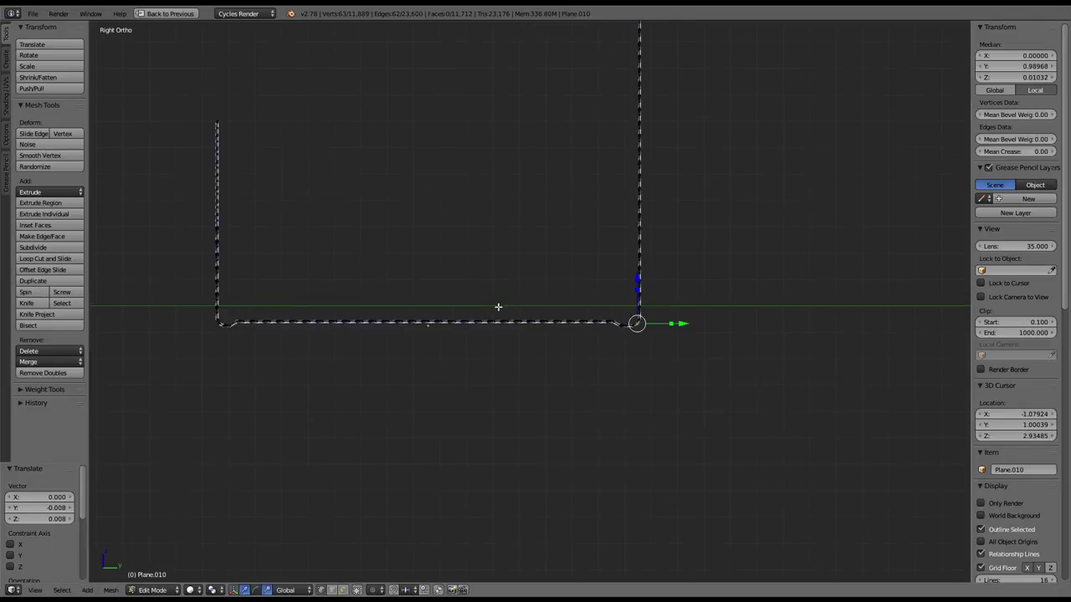
key(Tab)
middle_drag(498, 309, 510, 329)
Step: Reveal all hidden objects, then isolate the panel frame and mesh panel in side view
scroll(510, 329, up, 2)
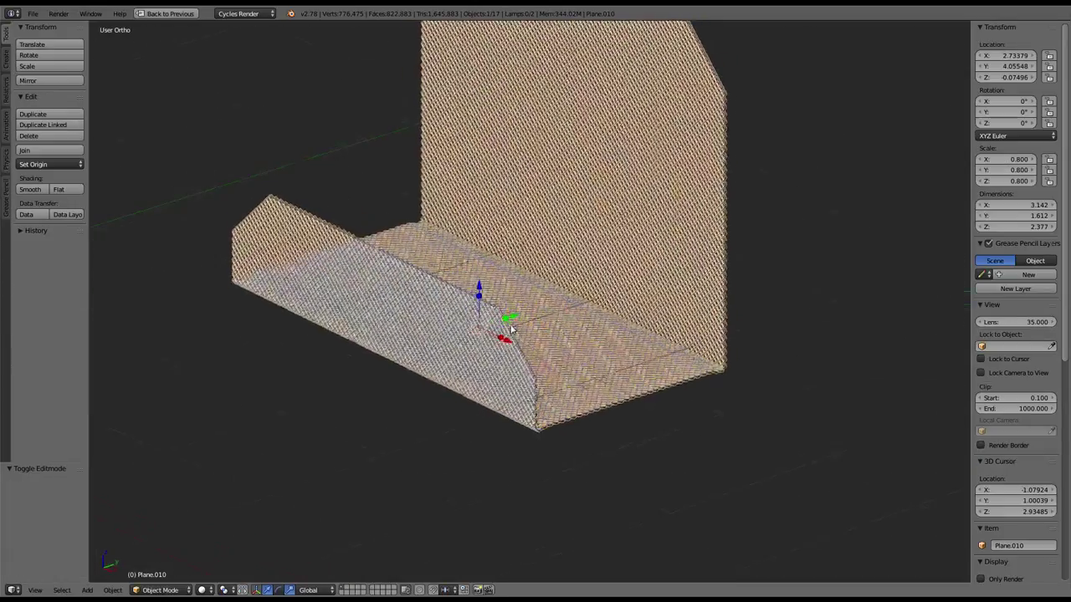
scroll(511, 329, up, 1)
key(alt+h)
scroll(510, 334, up, 3)
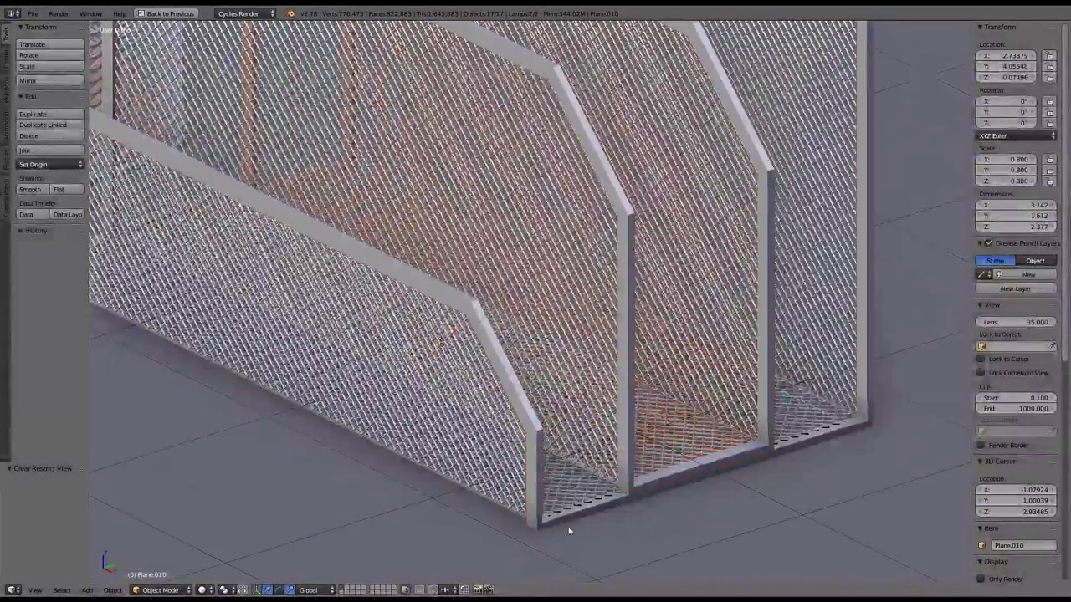
right_click(462, 458)
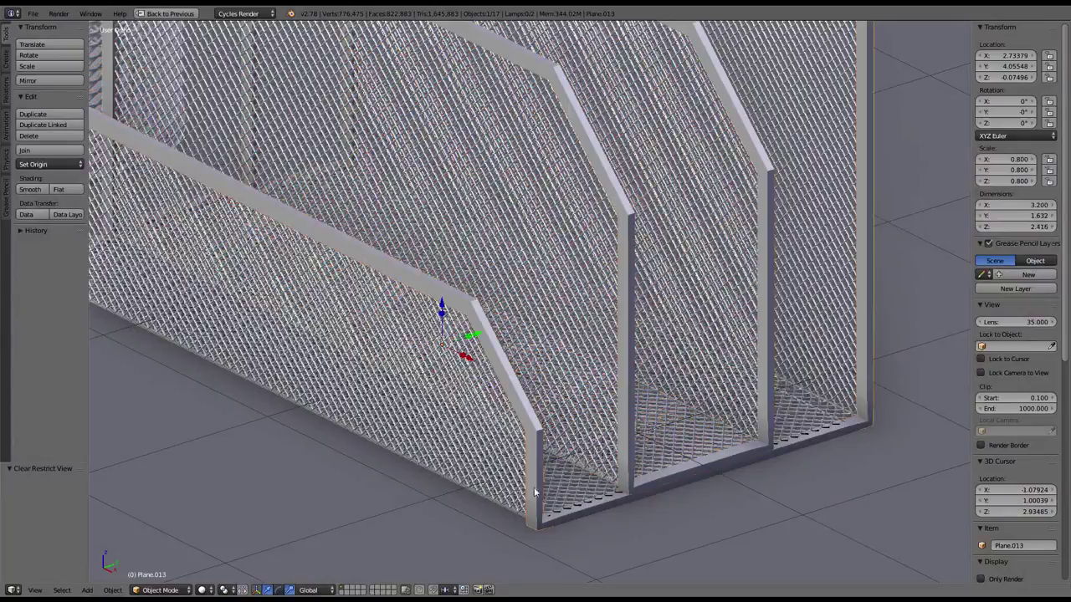
shift+right_click(463, 458)
key(shift+h)
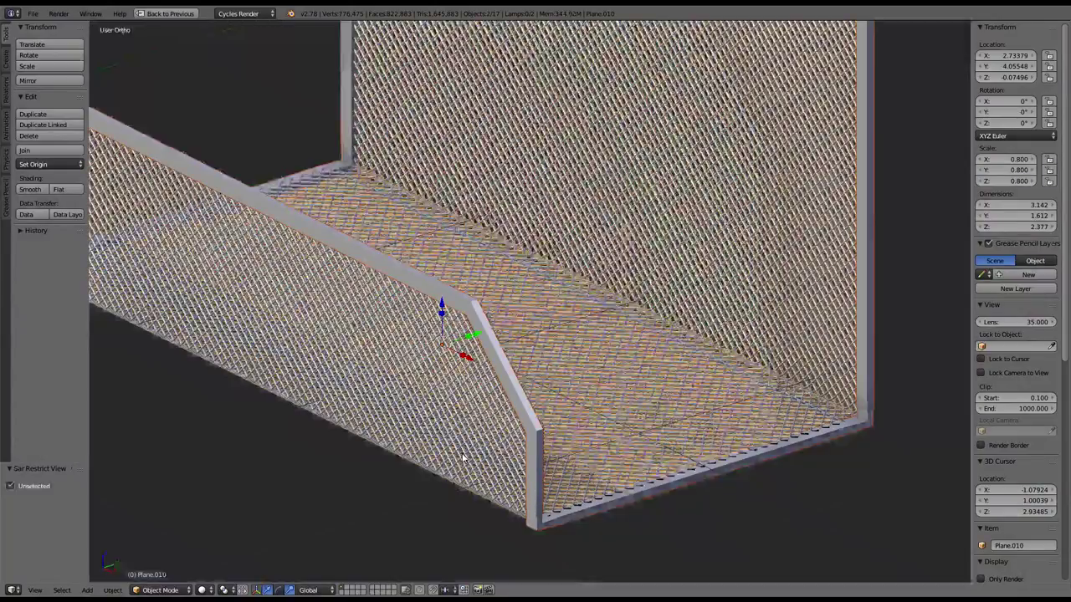
key(KP_3)
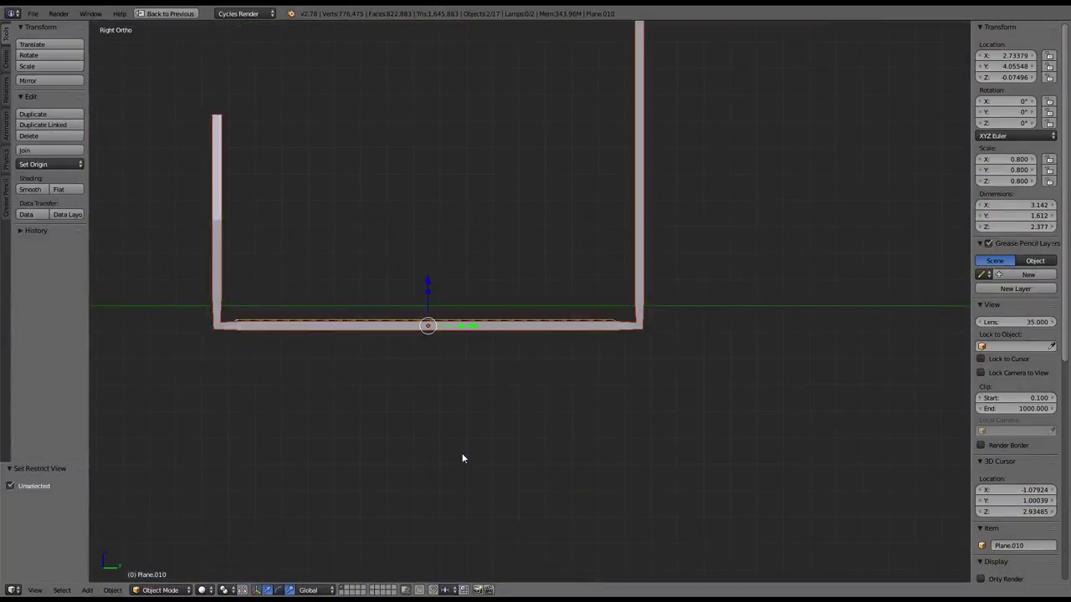
scroll(463, 458, up, 5)
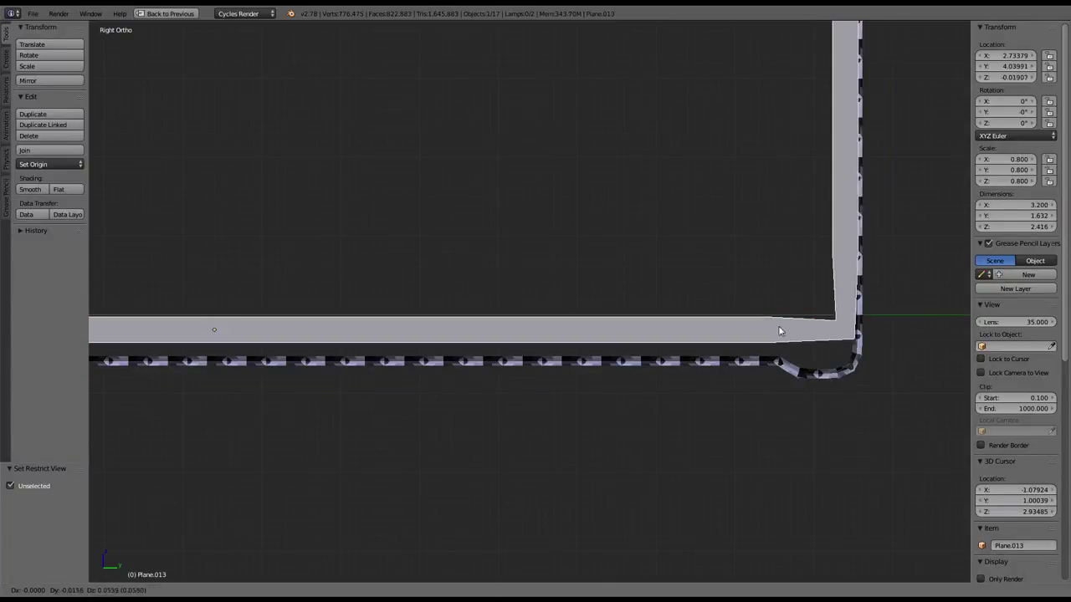
Step: In Edit Mode, pick corner vertices along the frame's bottom profile in side view
key(Tab)
right_click(777, 360)
scroll(404, 366, down, 5)
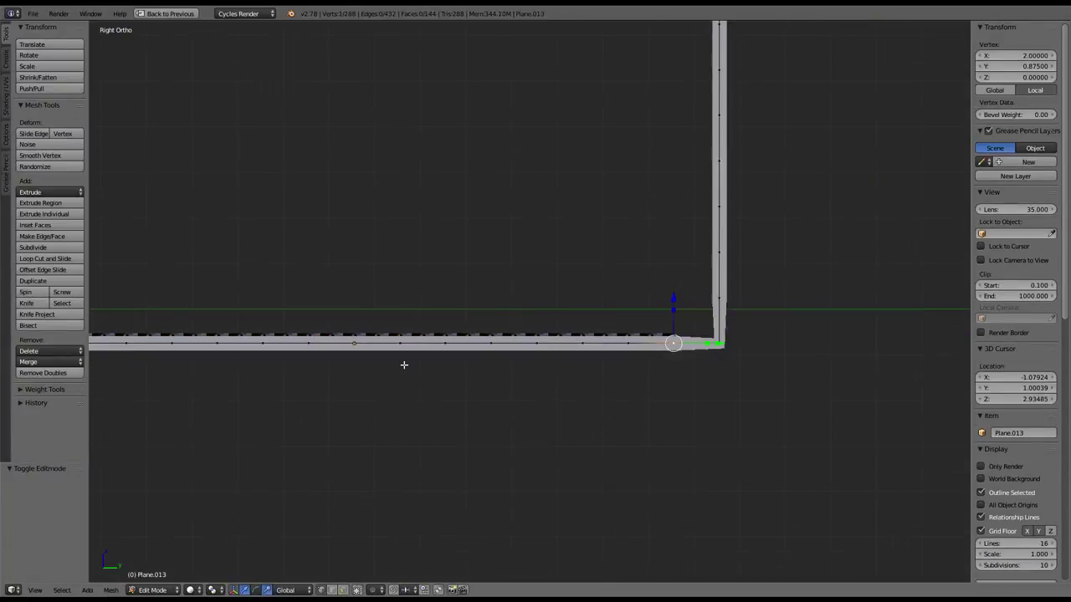
shift+middle_drag(405, 366, 593, 365)
right_click(364, 326)
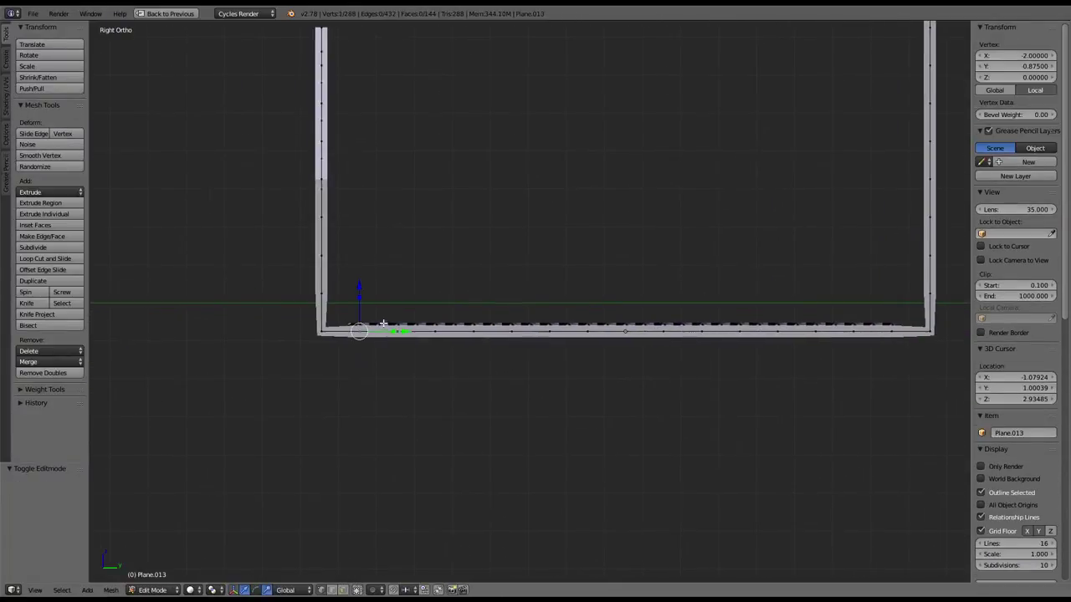
scroll(383, 323, down, 3)
middle_drag(383, 323, 482, 289)
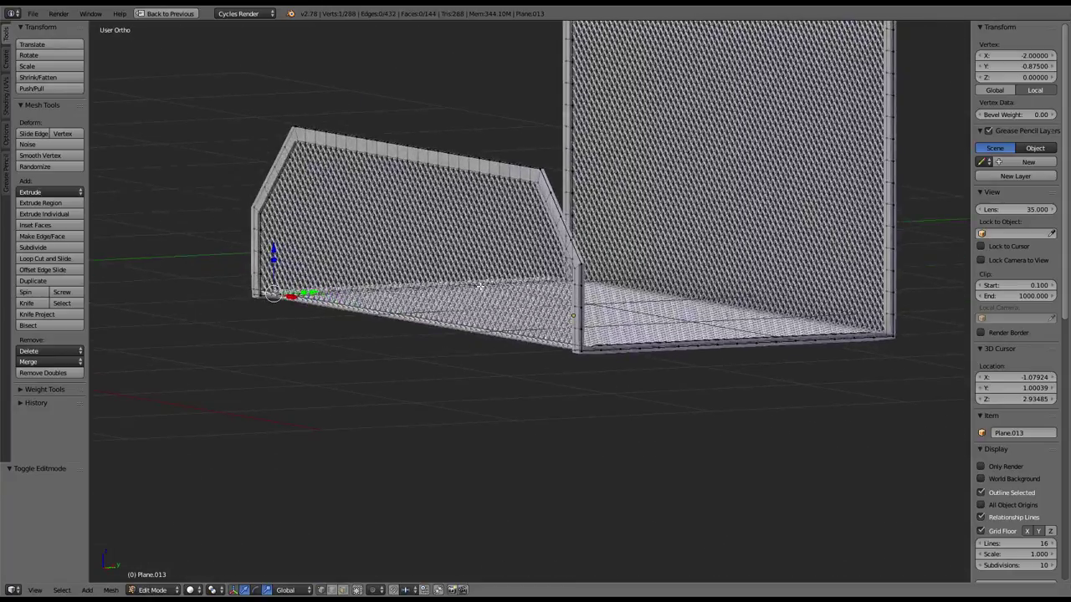
key(KP_3)
scroll(480, 286, up, 5)
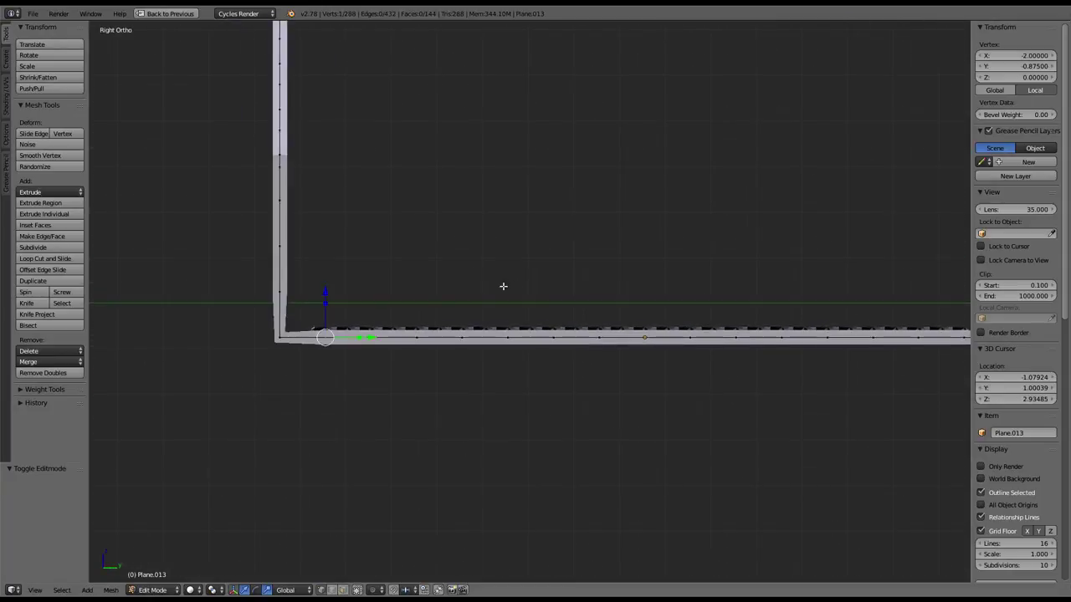
scroll(502, 287, down, 1)
Step: Box-select the frame's bottom edge and try a vertical move, then cancel it
key(b)
drag(245, 257, 897, 400)
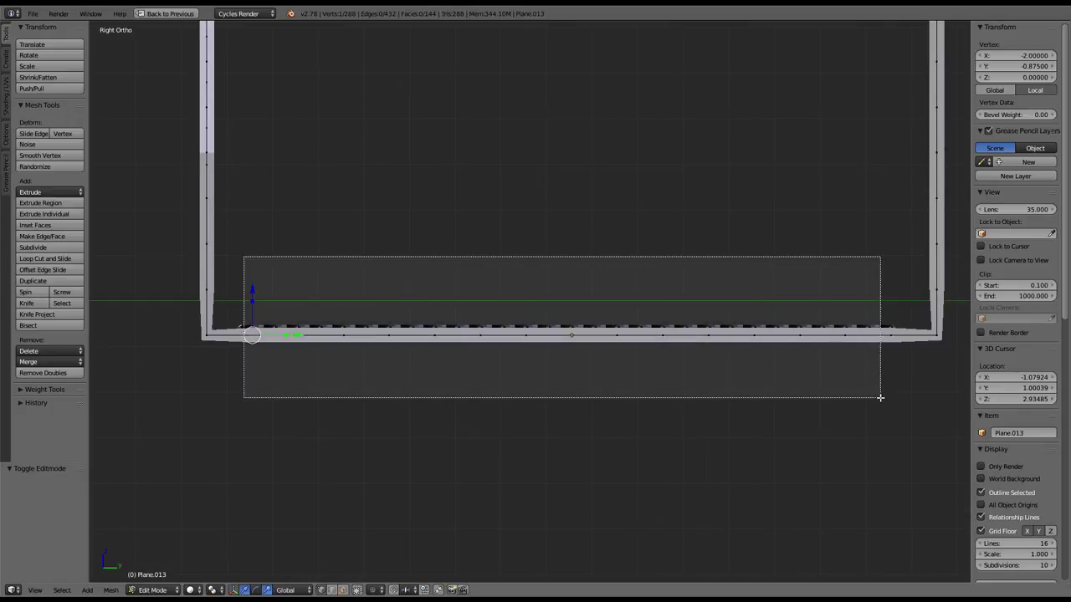
key(g)
key(z)
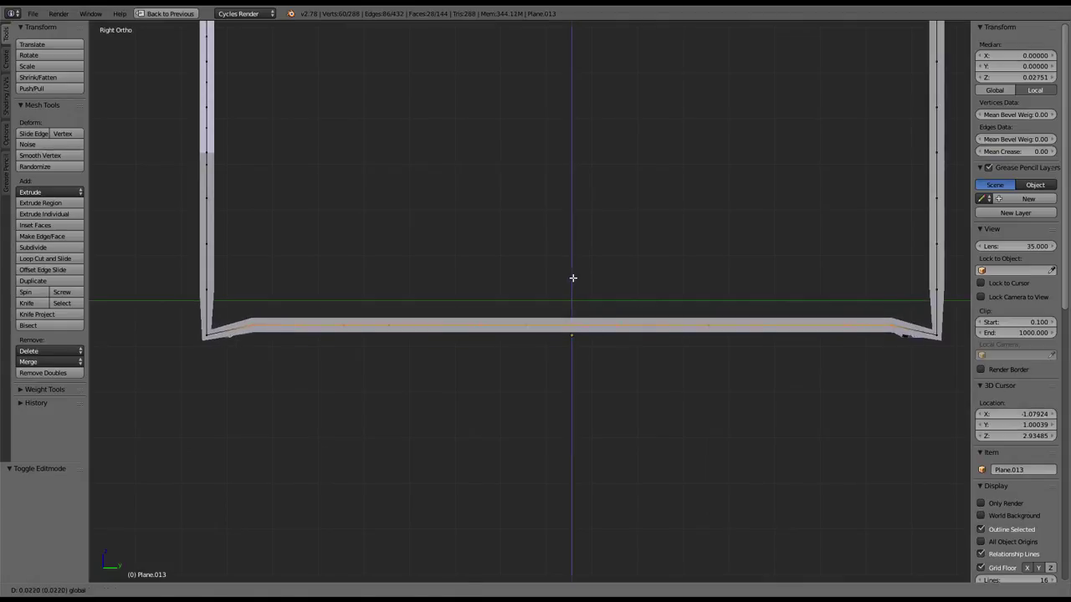
key(Escape)
Step: Select the bottom bar's edges and subdivide them
right_click(205, 336)
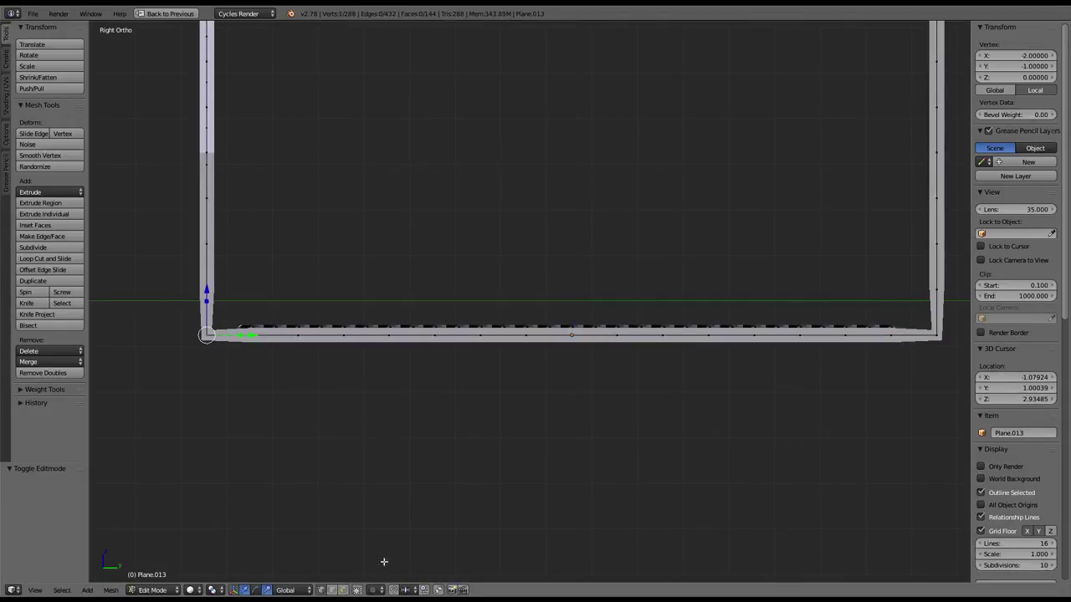
ctrl+click(341, 590)
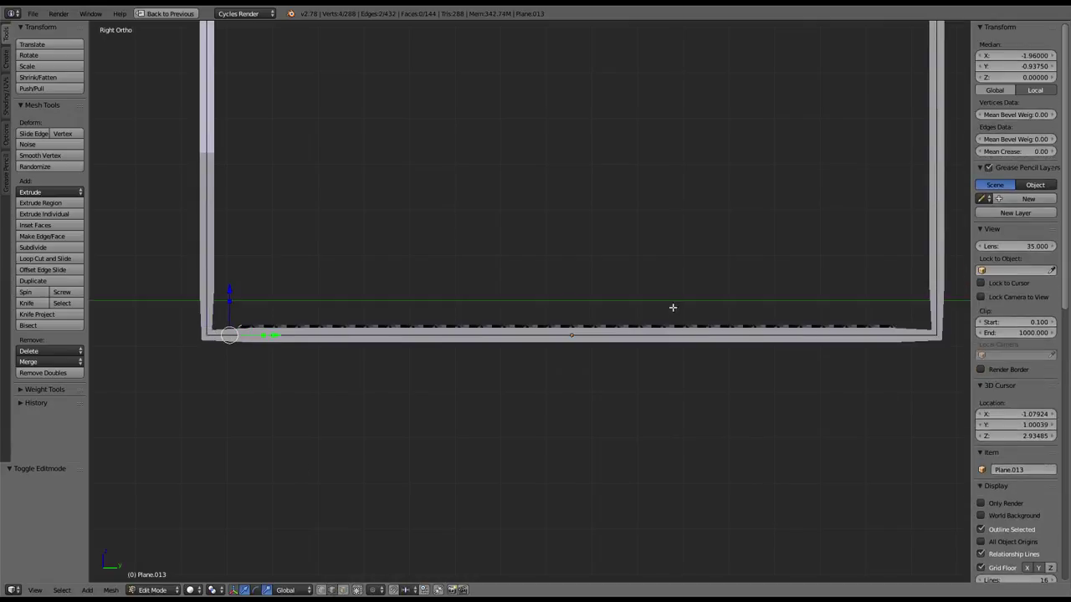
right_click(227, 333)
shift+right_click(226, 335)
key(b)
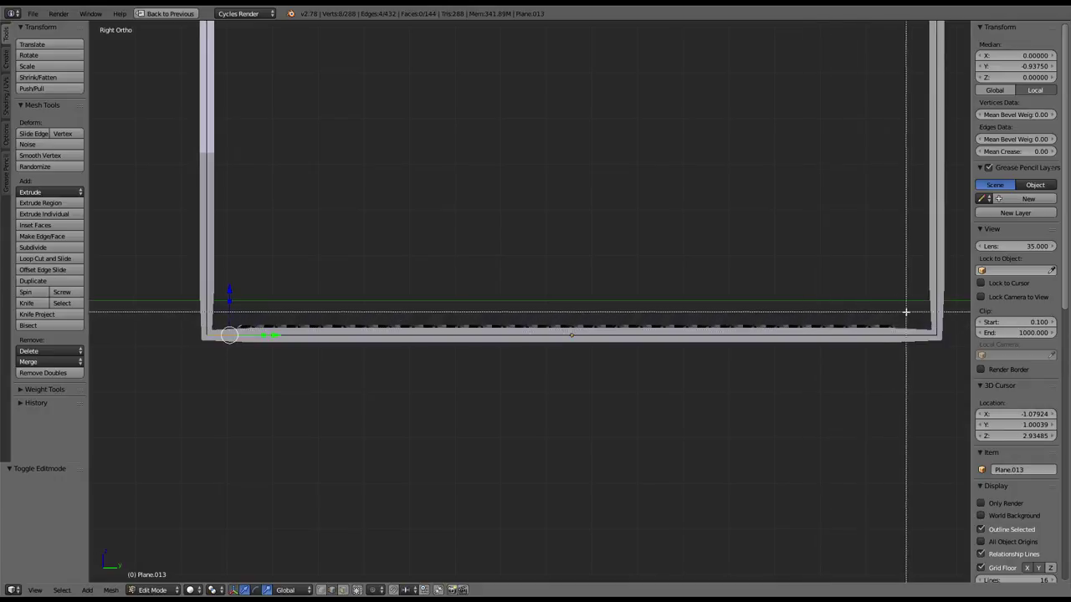
drag(906, 312, 923, 363)
key(b)
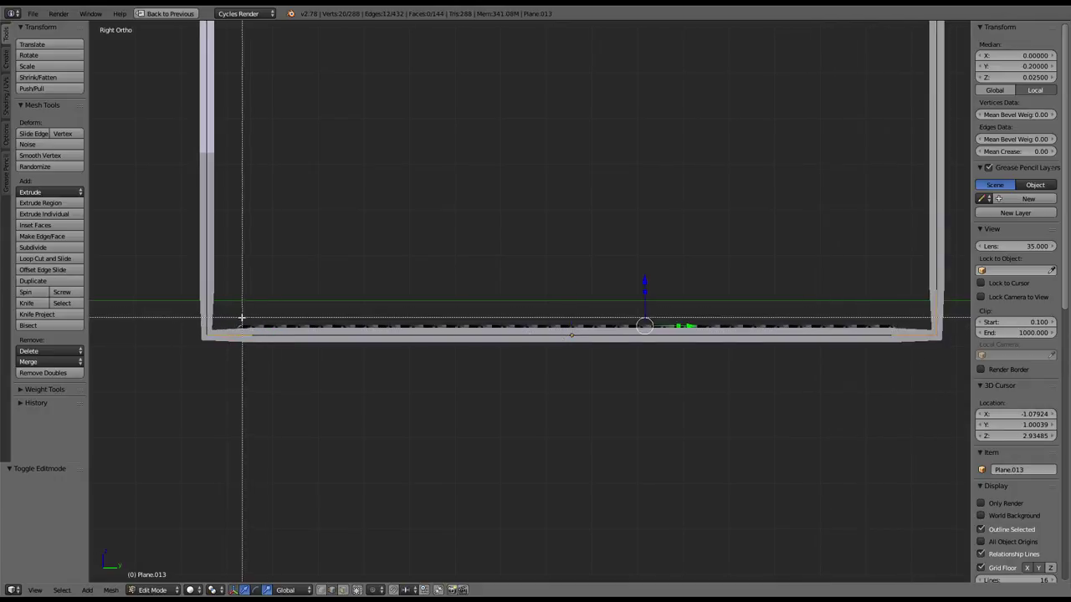
drag(241, 318, 167, 310)
key(w)
click(498, 251)
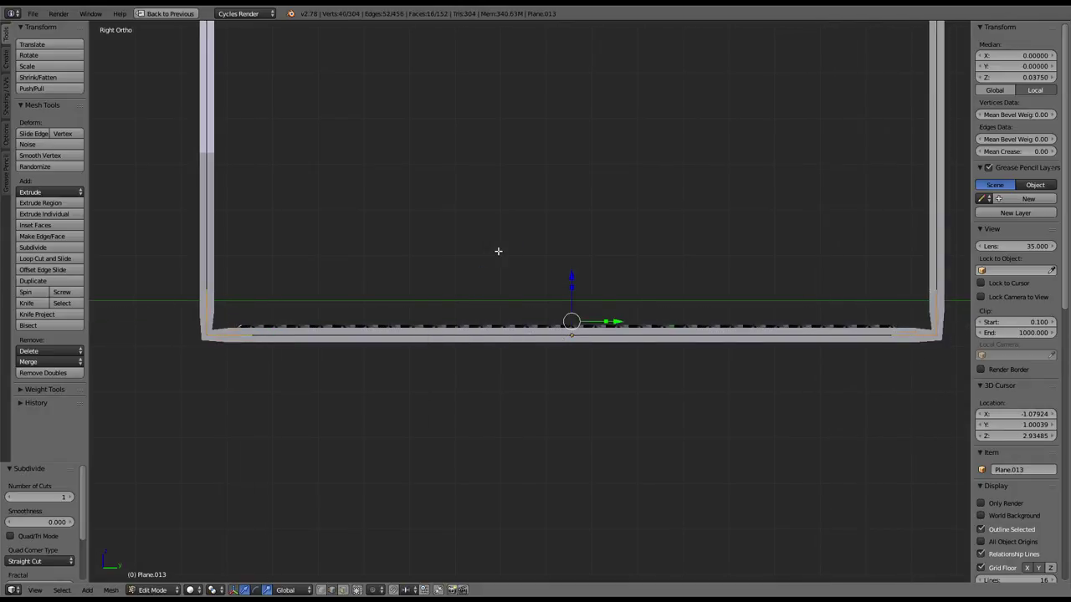
Step: Raise the middle of the bottom bar by 0.02
right_click(243, 335)
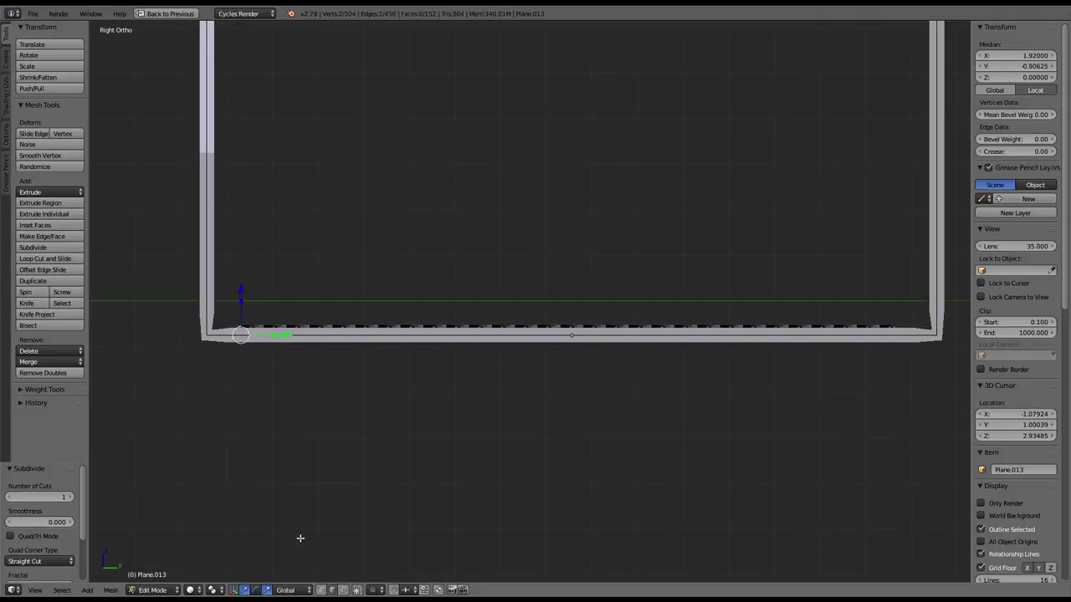
right_click(251, 336)
key(b)
drag(240, 284, 900, 405)
drag(573, 288, 566, 277)
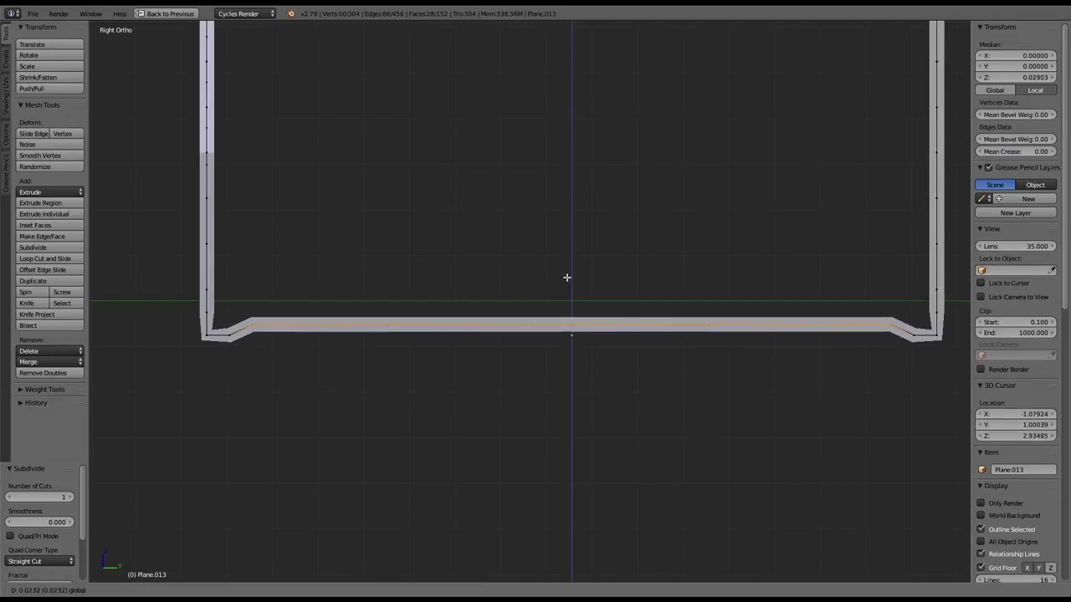
click(566, 277)
Step: Select the frame's lower bend corner vertices around the walls
scroll(567, 263, down, 4)
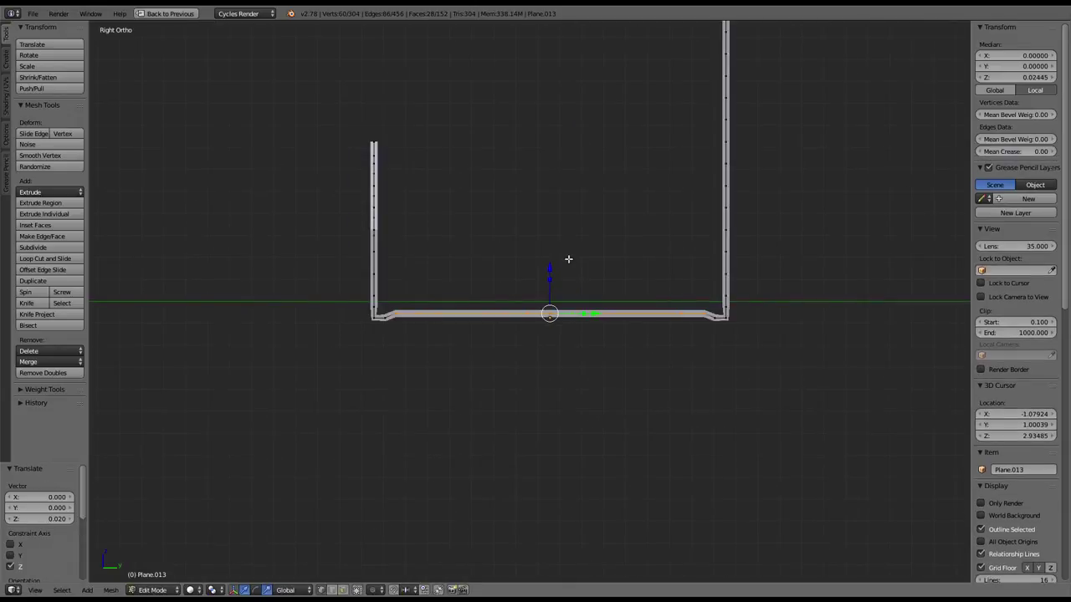
scroll(568, 260, up, 1)
middle_drag(499, 225, 701, 231)
scroll(680, 230, up, 3)
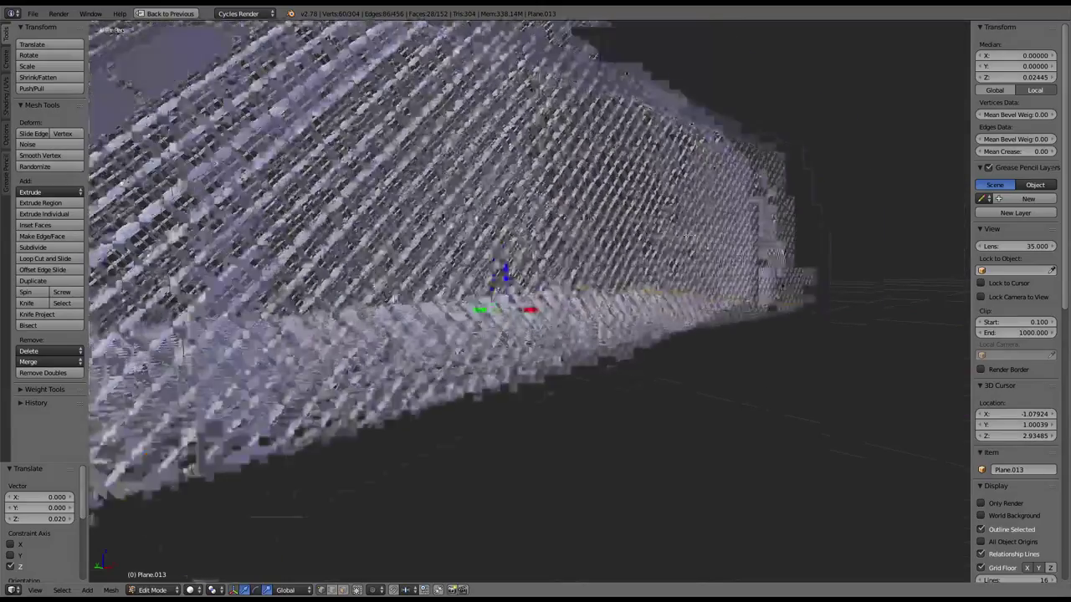
right_click(496, 493)
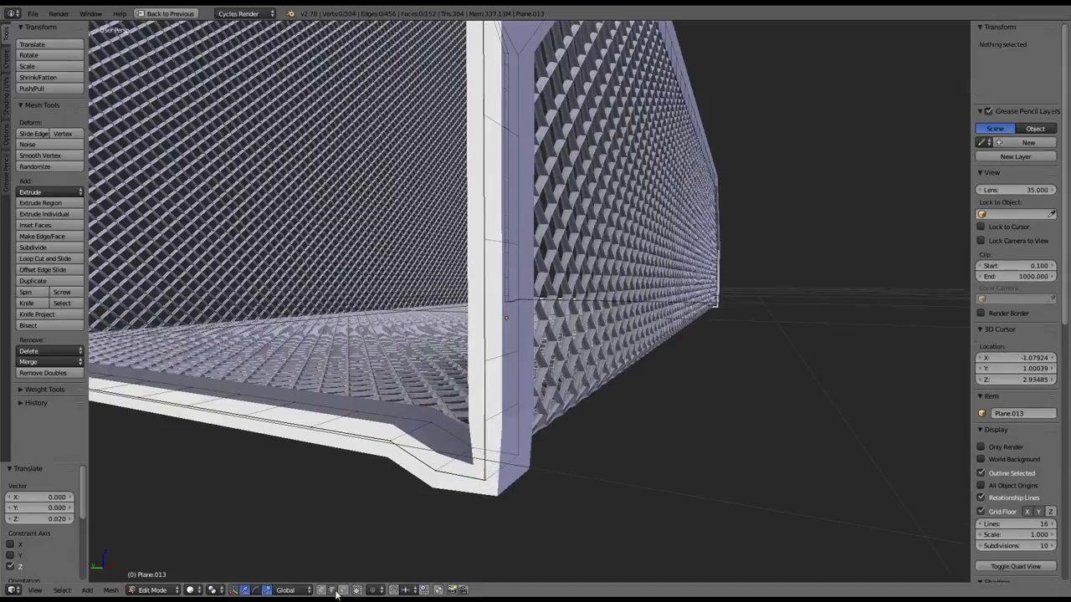
shift+right_click(488, 473)
mouse_move(487, 474)
middle_down()
mouse_move(537, 415)
mouse_move(390, 406)
mouse_move(418, 397)
middle_up()
scroll(421, 392, up, 3)
shift+right_click(540, 416)
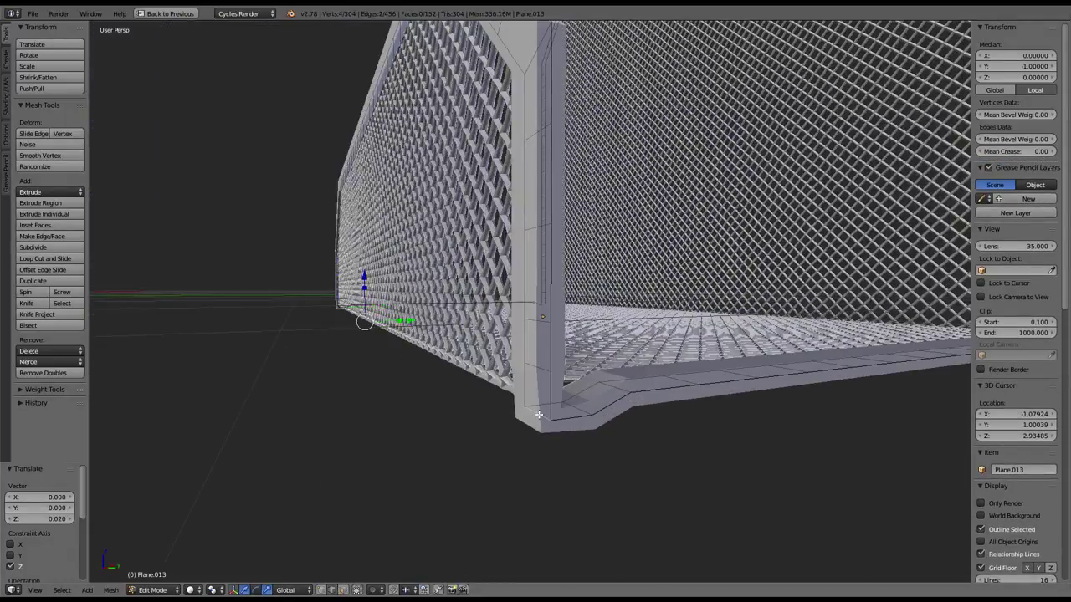
mouse_move(540, 416)
middle_down()
mouse_move(374, 388)
mouse_move(415, 370)
mouse_move(361, 359)
middle_up()
shift+right_click(353, 355)
shift+right_click(525, 357)
middle_drag(525, 357, 603, 308)
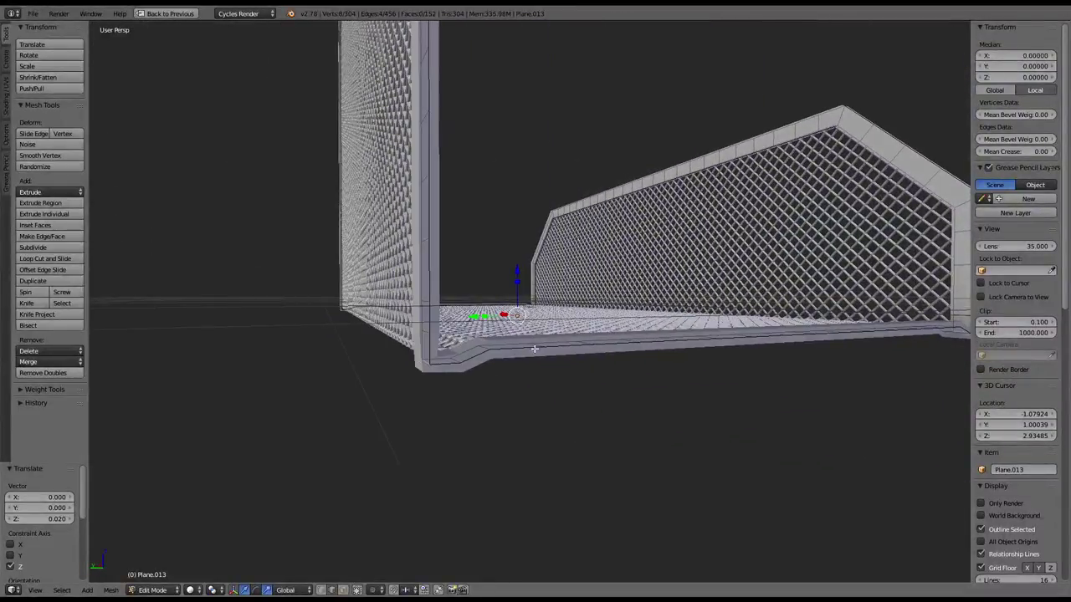
Step: Bevel the corner vertices at about 0.0093 offset and return to Object Mode
key(ctrl+e)
key(Escape)
key(ctrl+e)
click(594, 216)
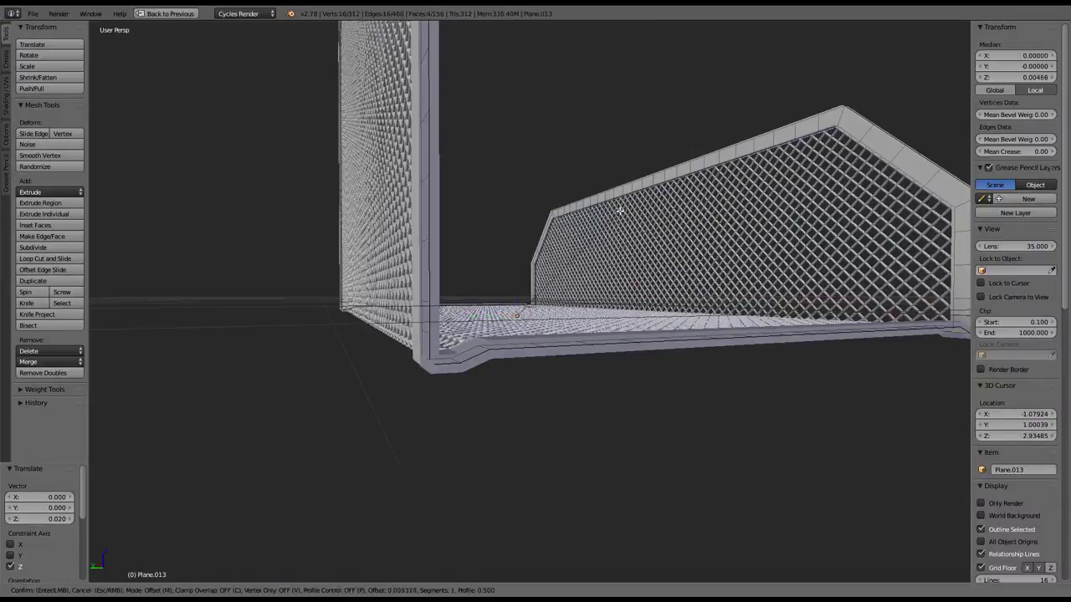
click(638, 209)
key(Tab)
mouse_move(639, 209)
middle_down()
mouse_move(593, 247)
mouse_move(414, 272)
mouse_move(396, 234)
middle_up()
Step: Inspect the bevelled frame and collapse its Solidify modifier panel
scroll(406, 243, up, 2)
scroll(407, 244, up, 3)
scroll(417, 249, up, 3)
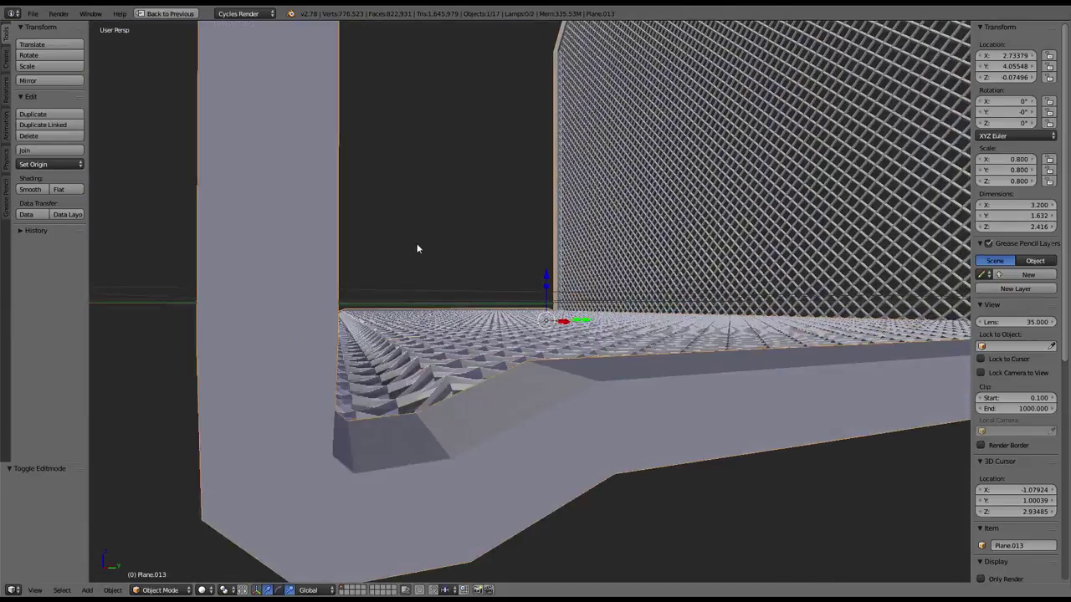
scroll(417, 248, down, 5)
middle_drag(490, 251, 471, 267)
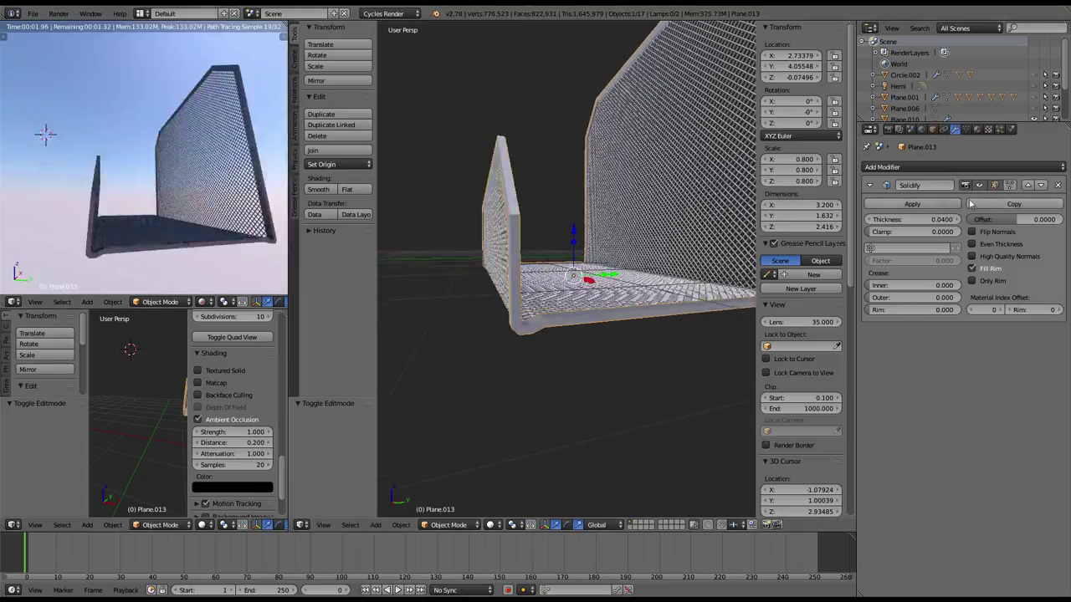
scroll(560, 259, up, 2)
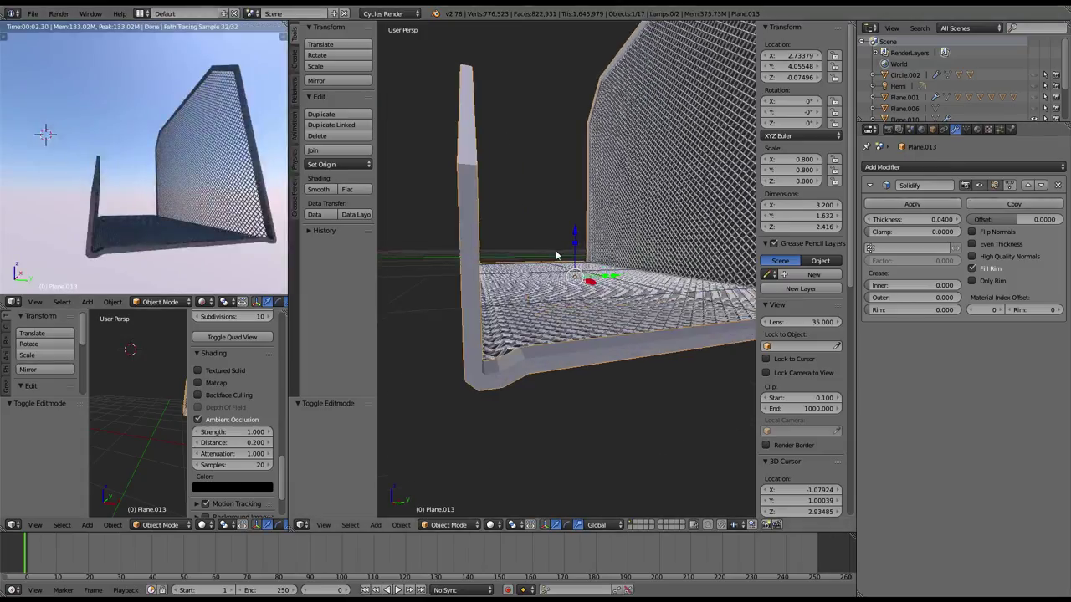
click(868, 185)
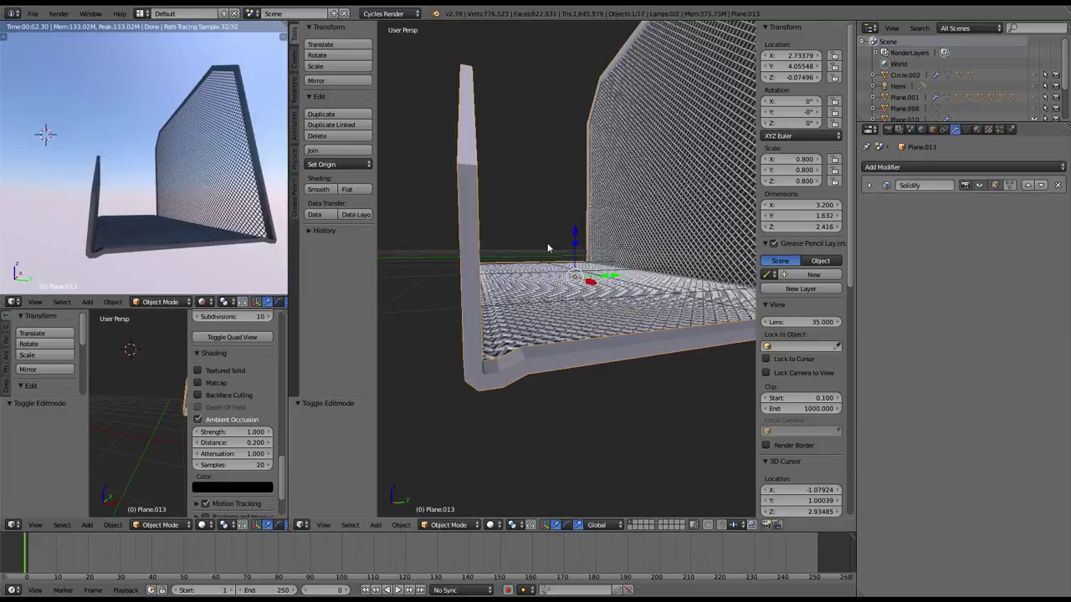
Step: Maximize the 3D viewport and enter Edit Mode on the Plane.013 frame
middle_drag(151, 184, 168, 192)
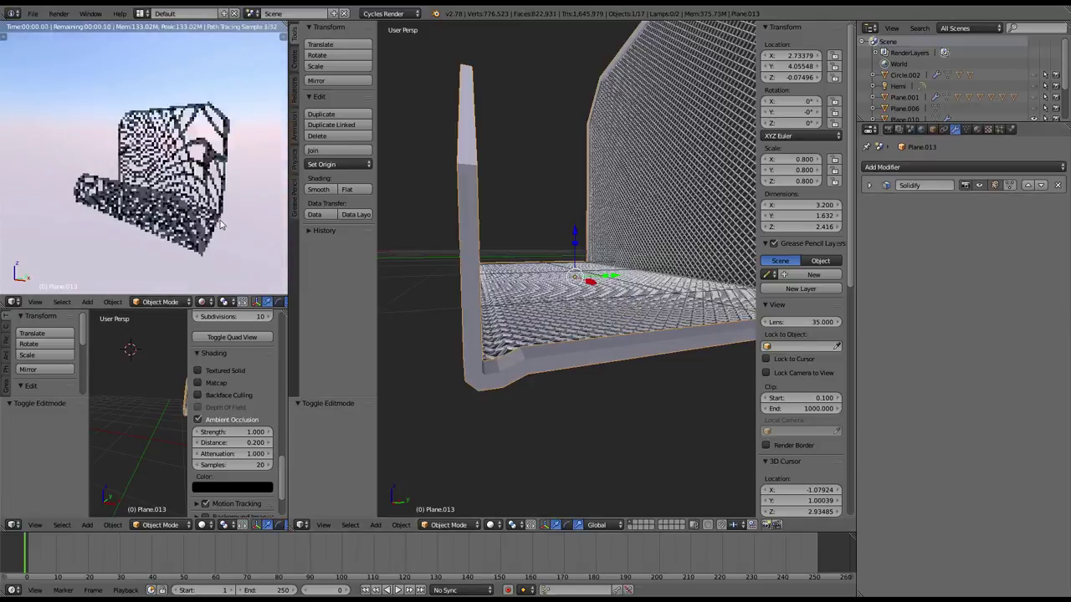
key(ctrl+Up)
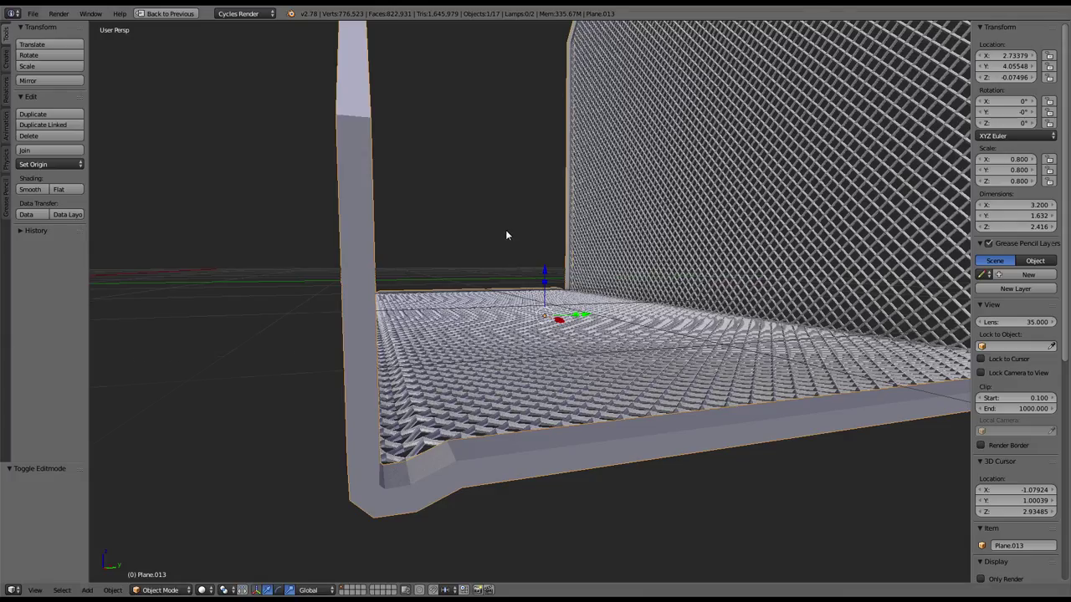
key(Tab)
mouse_move(505, 229)
middle_down()
mouse_move(535, 251)
mouse_move(269, 214)
middle_up()
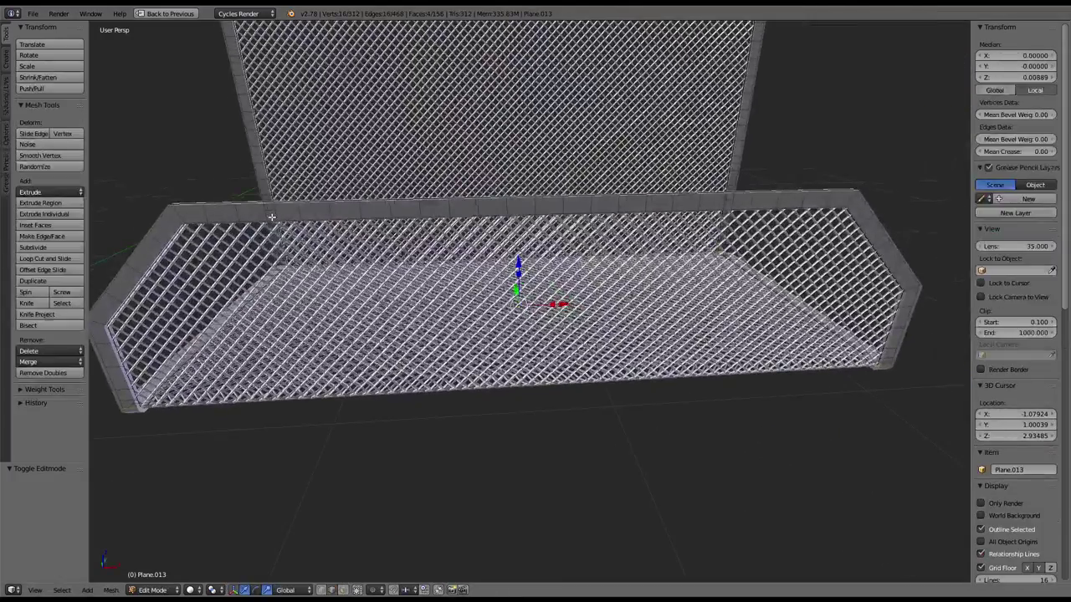
Step: Select the frame's vertices and switch to Front Ortho view
key(a)
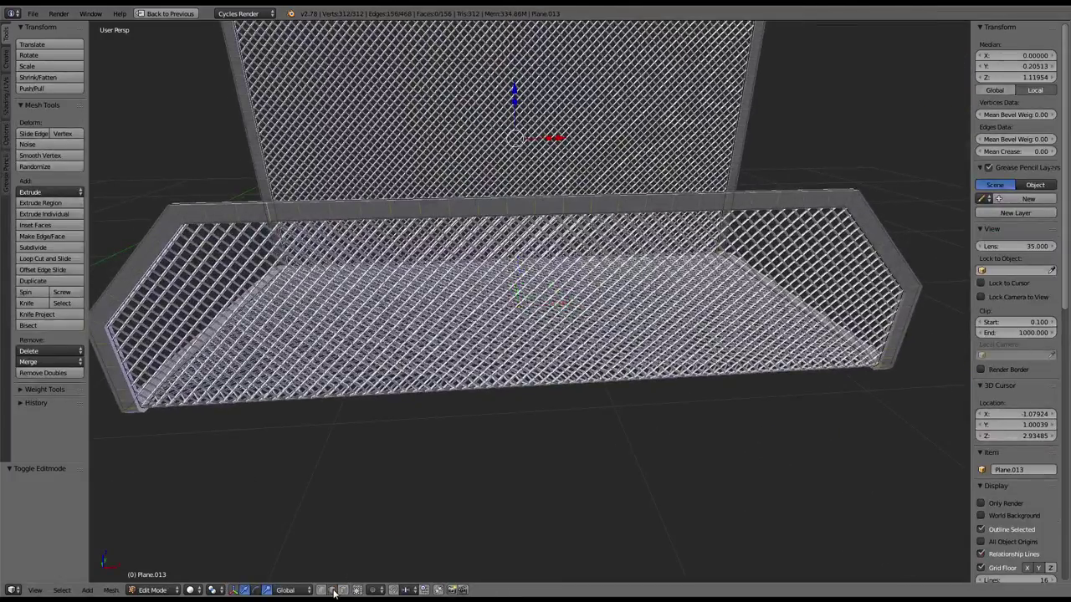
click(322, 591)
right_click(531, 209)
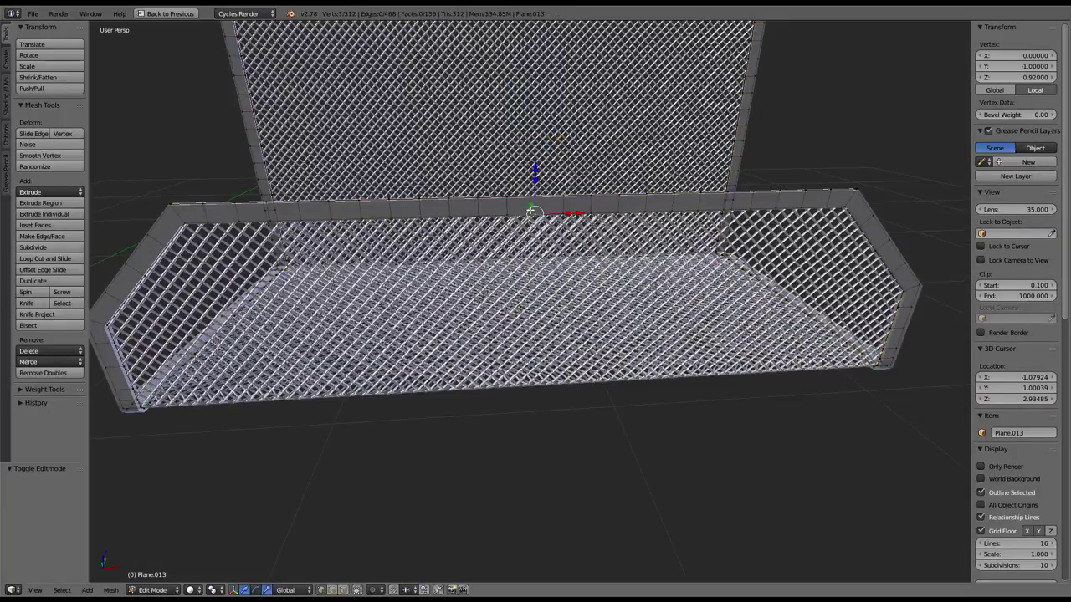
key(KP_1)
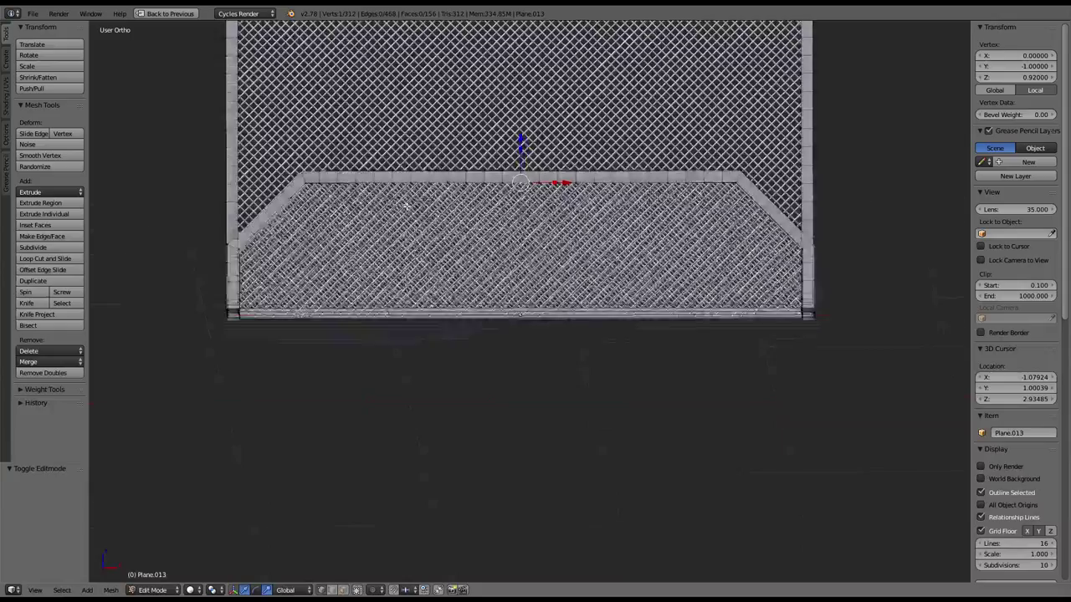
scroll(407, 207, up, 1)
Step: Box-select the front panel's top-edge vertices and merge them at center
right_click(300, 134)
key(b)
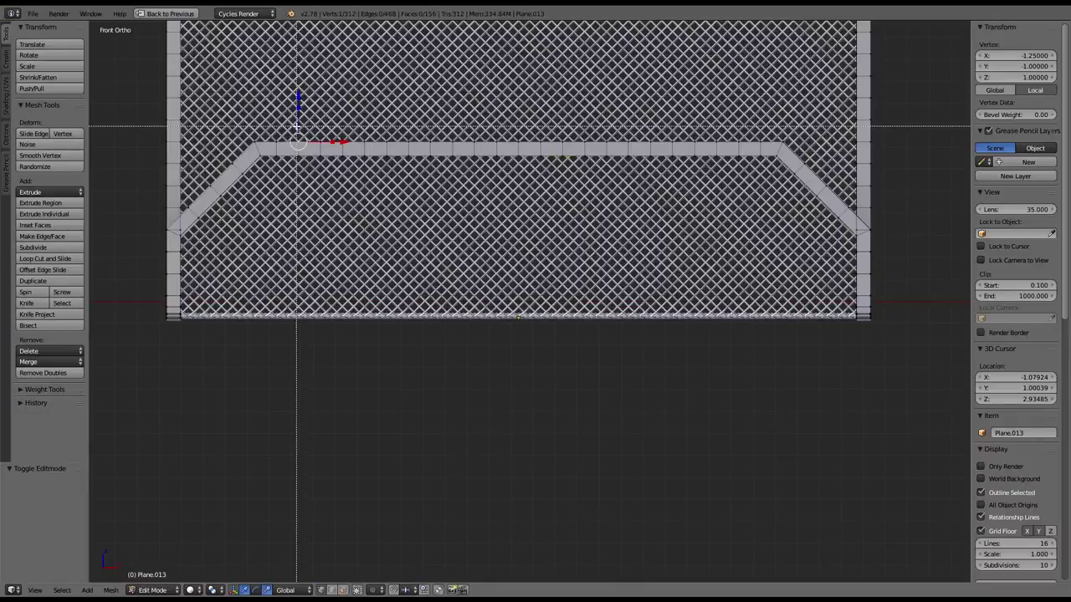
drag(299, 128, 756, 148)
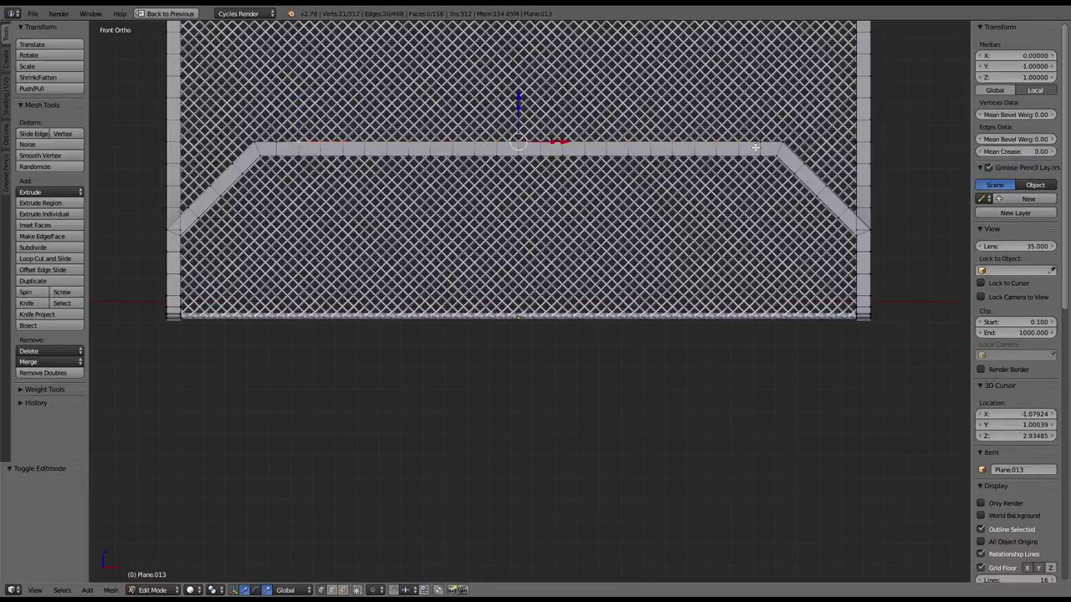
key(e)
right_click(744, 102)
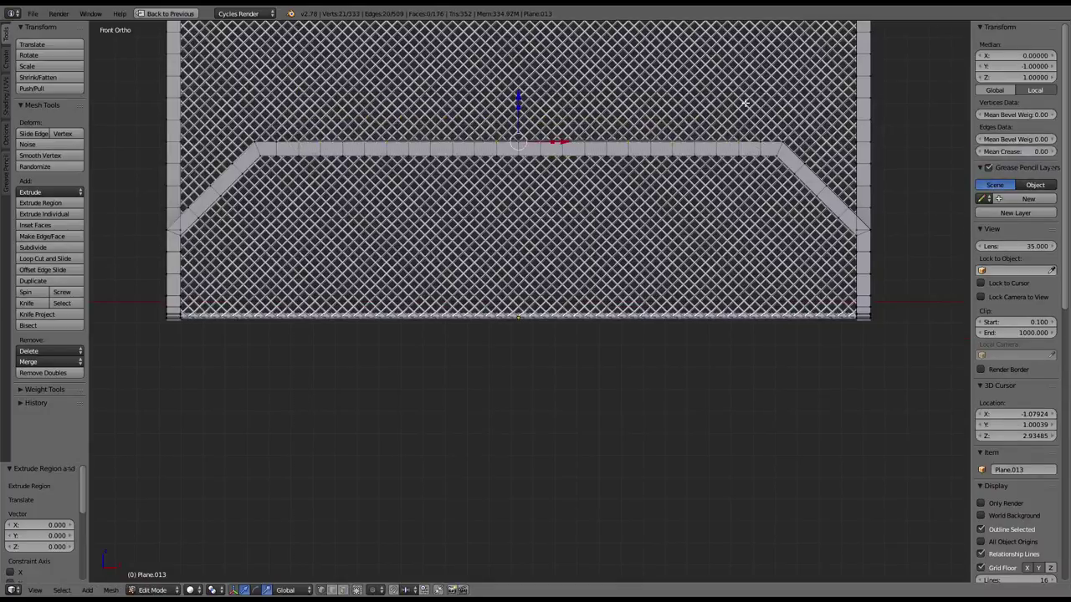
key(w)
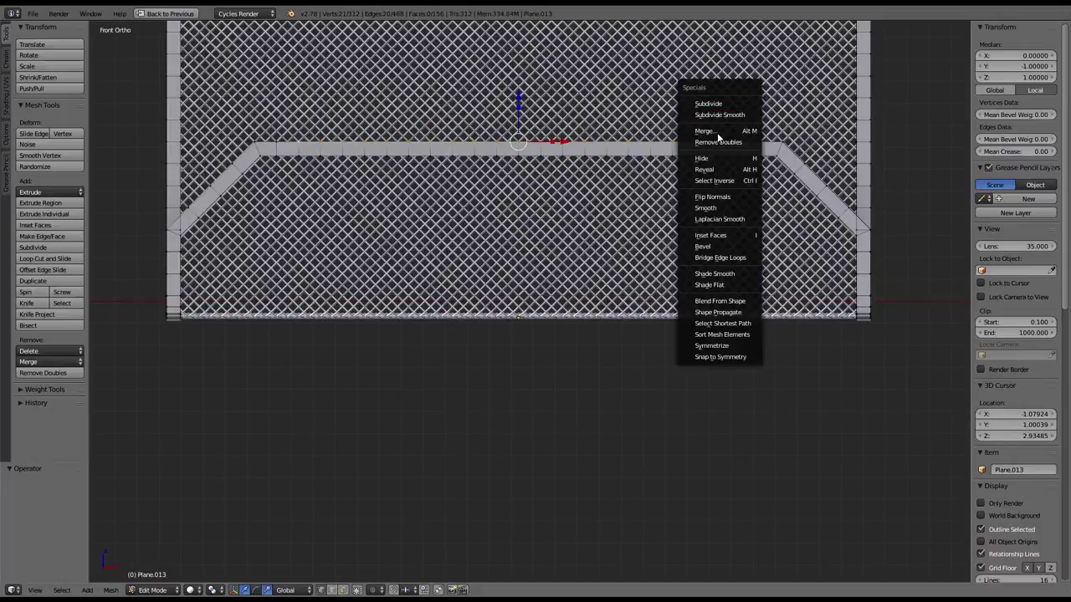
key(alt+m)
click(717, 134)
Step: Reselect the front panel's top edge and merge its remaining vertices at center
right_click(717, 155)
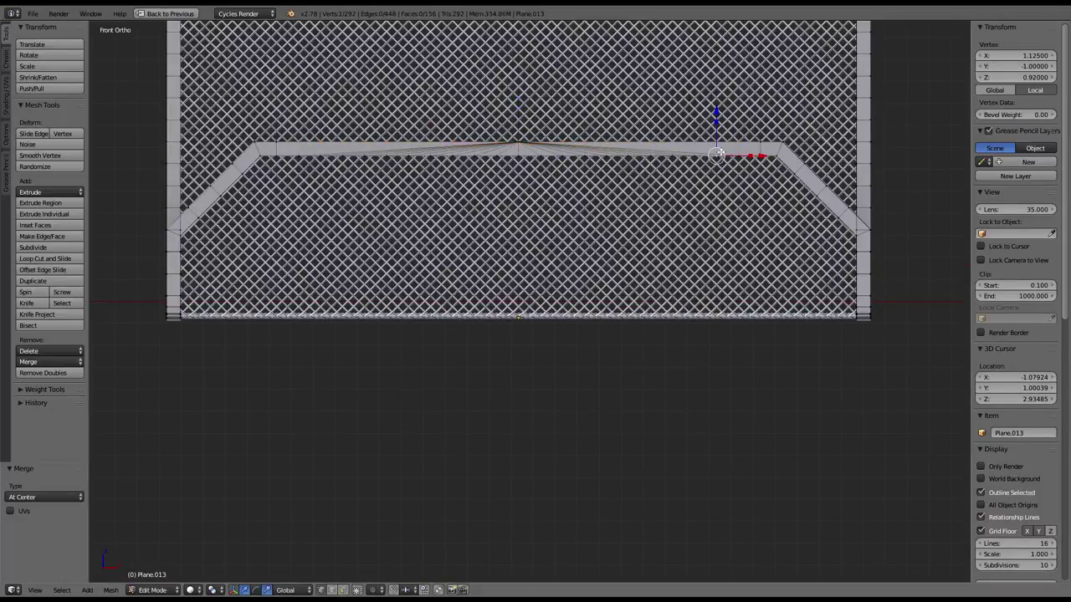
key(b)
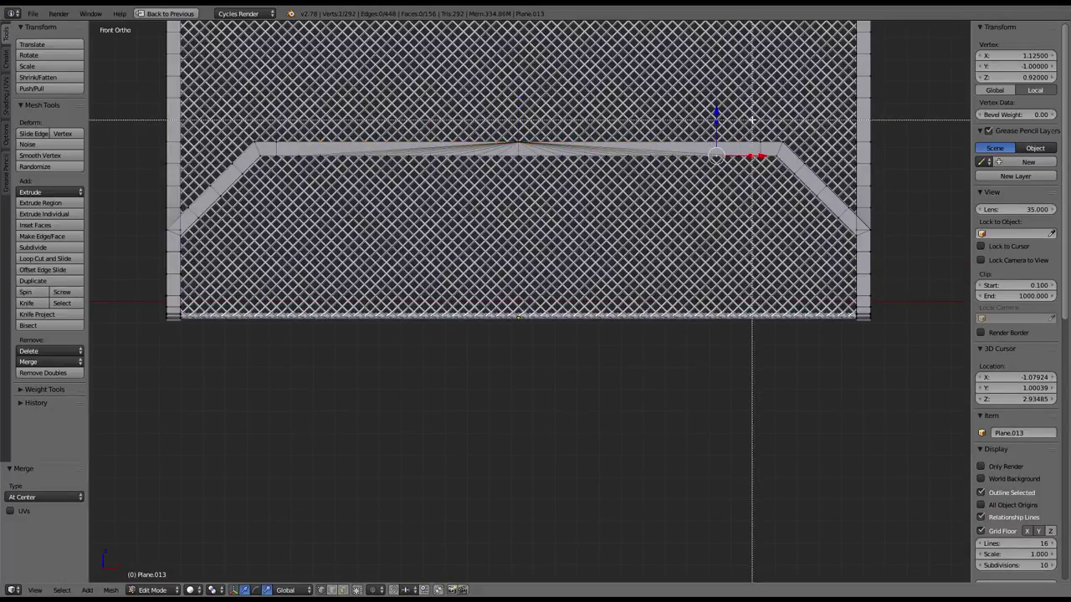
drag(754, 124, 284, 236)
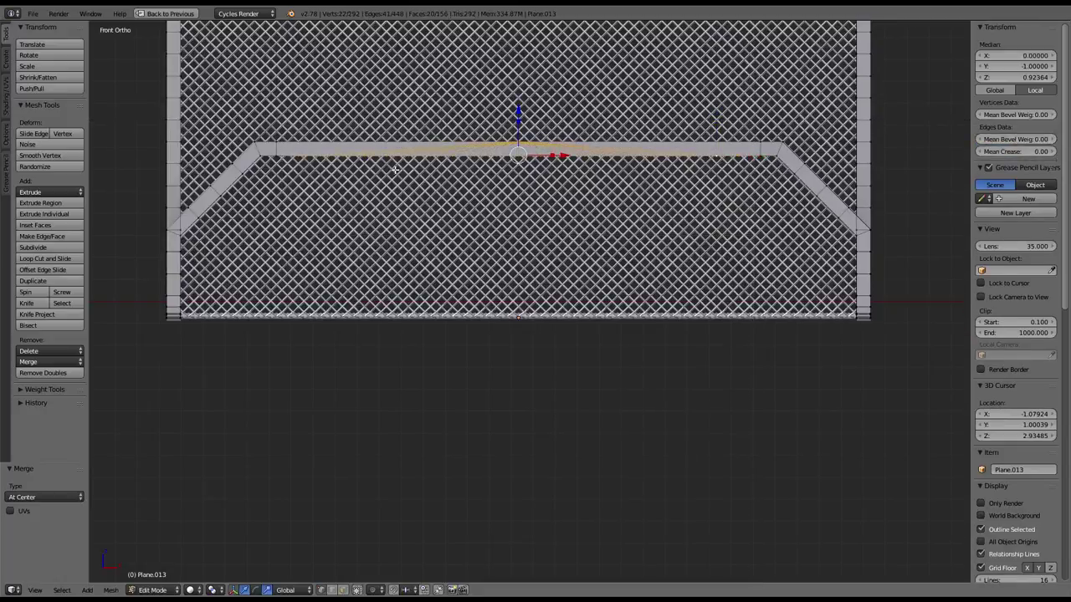
key(x)
key(s)
key(z)
click(465, 108)
key(ctrl+v)
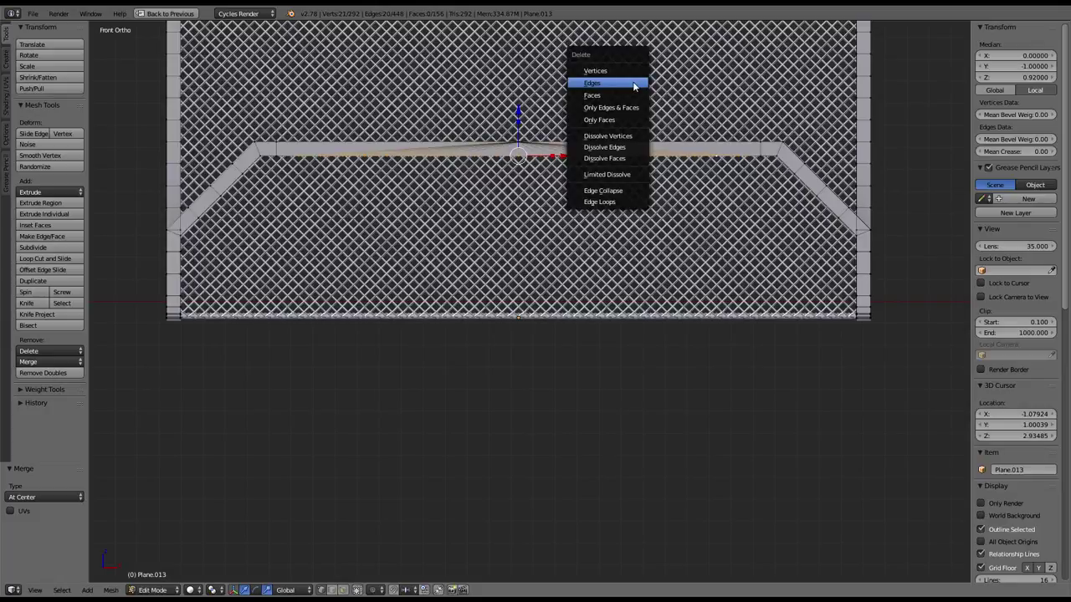
key(Escape)
key(w)
click(706, 130)
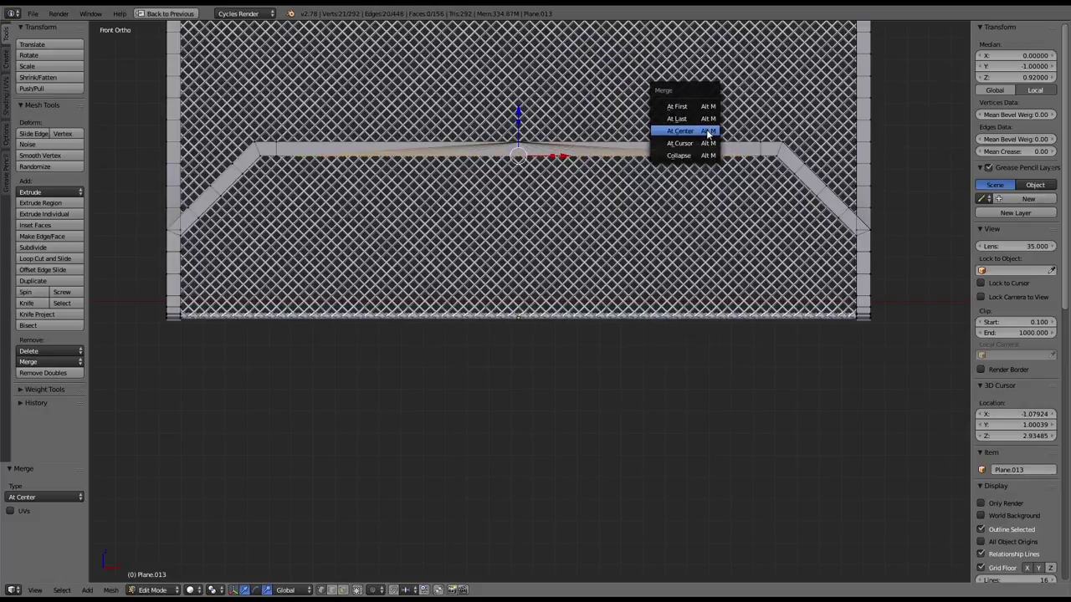
click(706, 130)
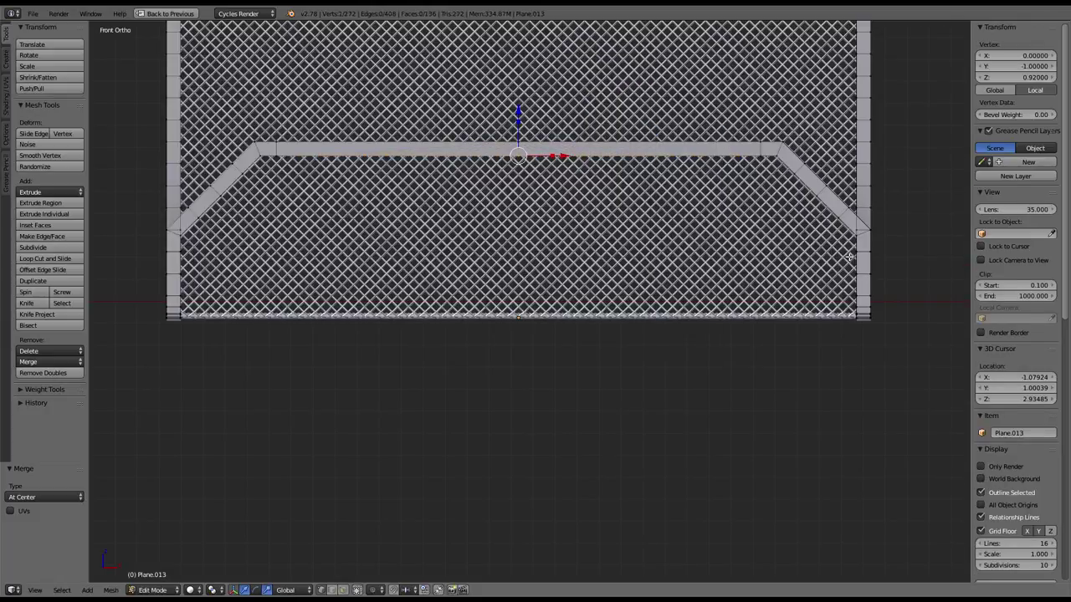
Step: Box-select the back panel's top-edge vertices and merge them at center
shift+scroll(706, 155, up, 5)
shift+scroll(518, 241, up, 2)
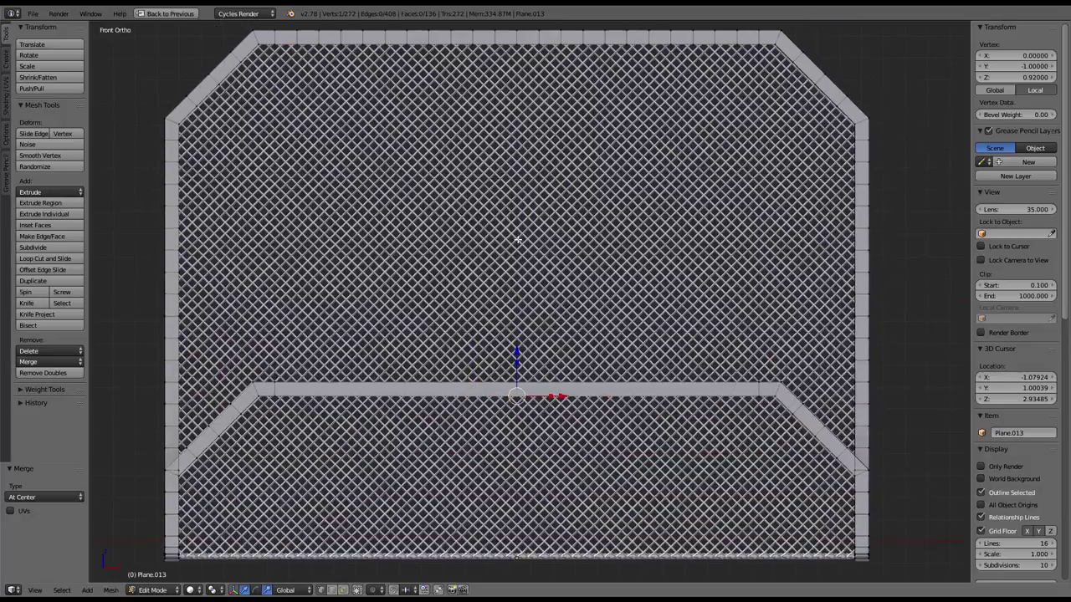
right_click(296, 43)
key(b)
drag(294, 42, 764, 77)
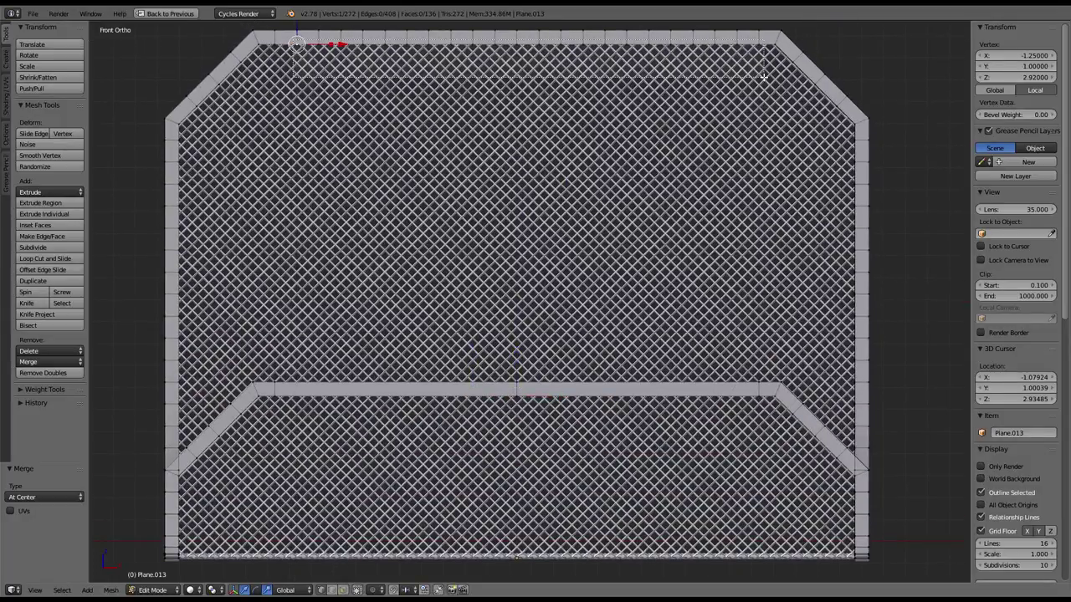
key(alt+m)
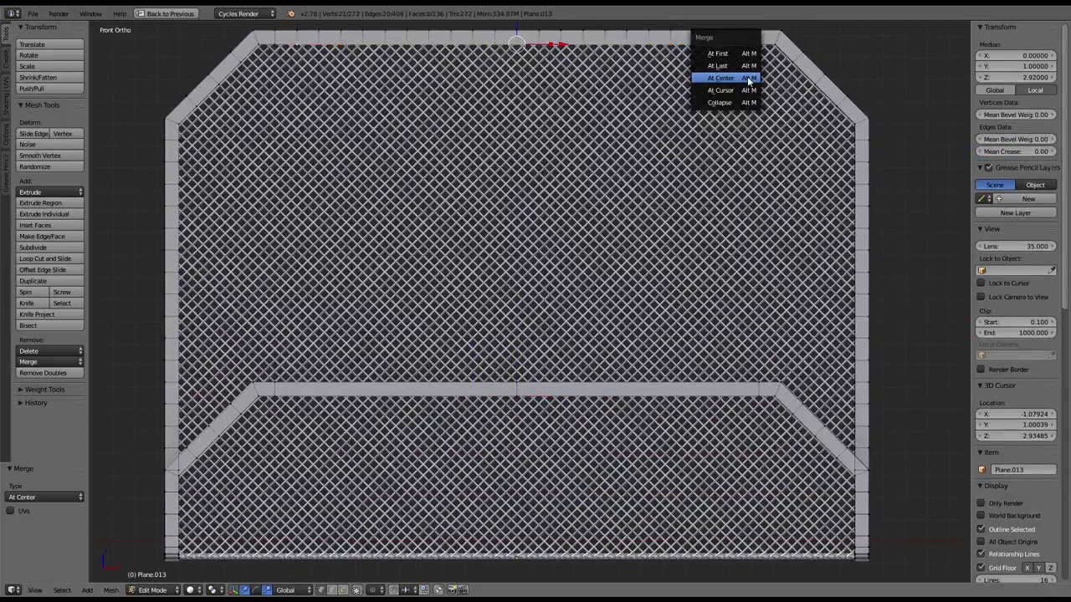
click(749, 79)
Step: Undo an accidental delete, merge the back top edge at center, and leave Edit Mode
shift+scroll(737, 75, up, 1)
right_click(736, 75)
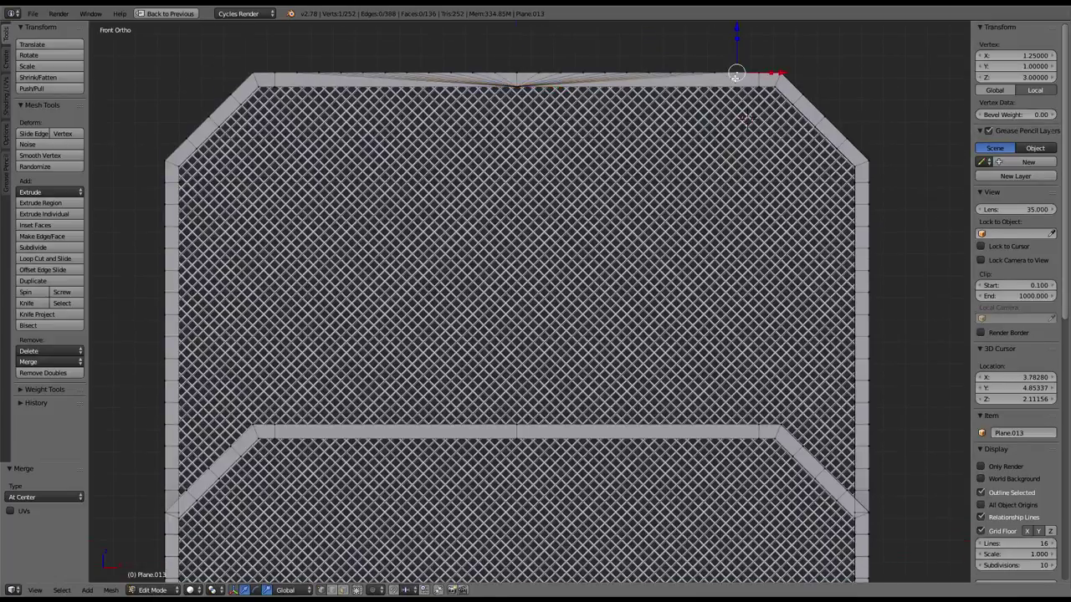
key(b)
drag(741, 76, 286, 47)
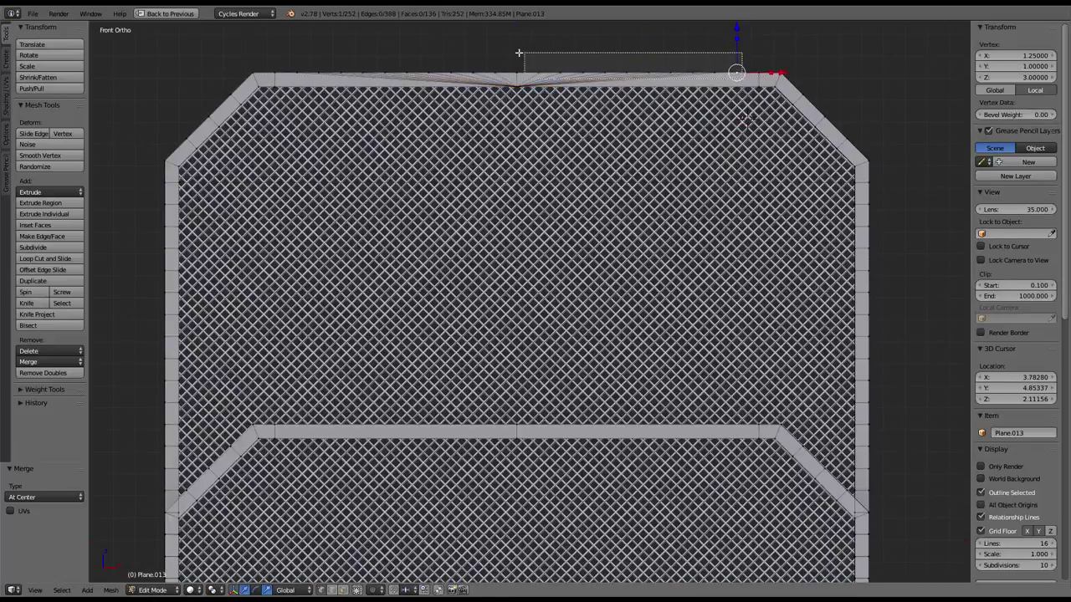
key(x)
click(573, 176)
key(ctrl+z)
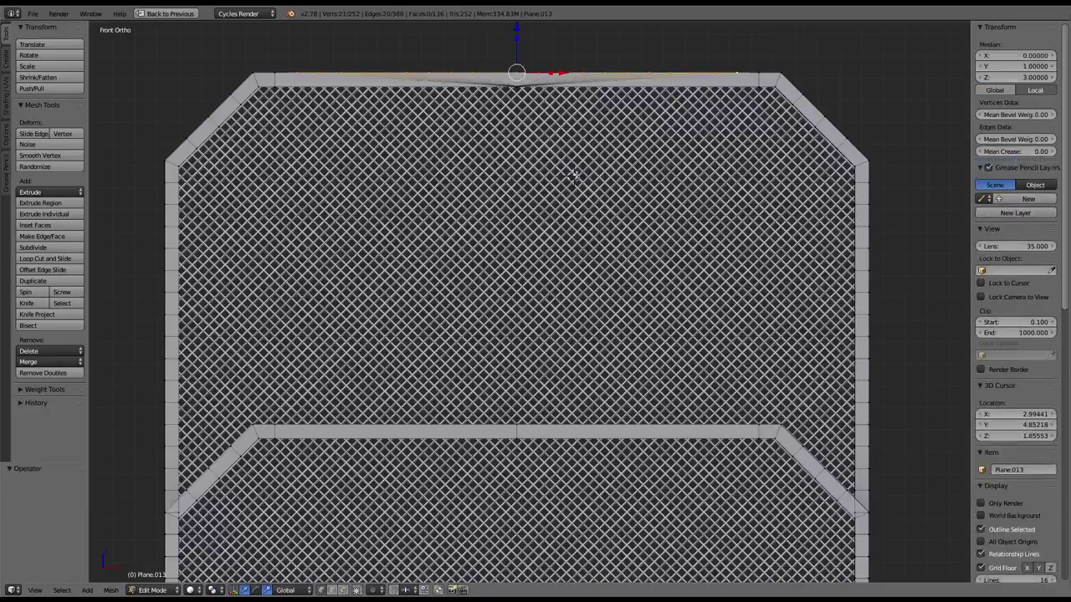
key(ctrl+z)
key(ctrl+z)
key(w)
click(661, 119)
click(695, 120)
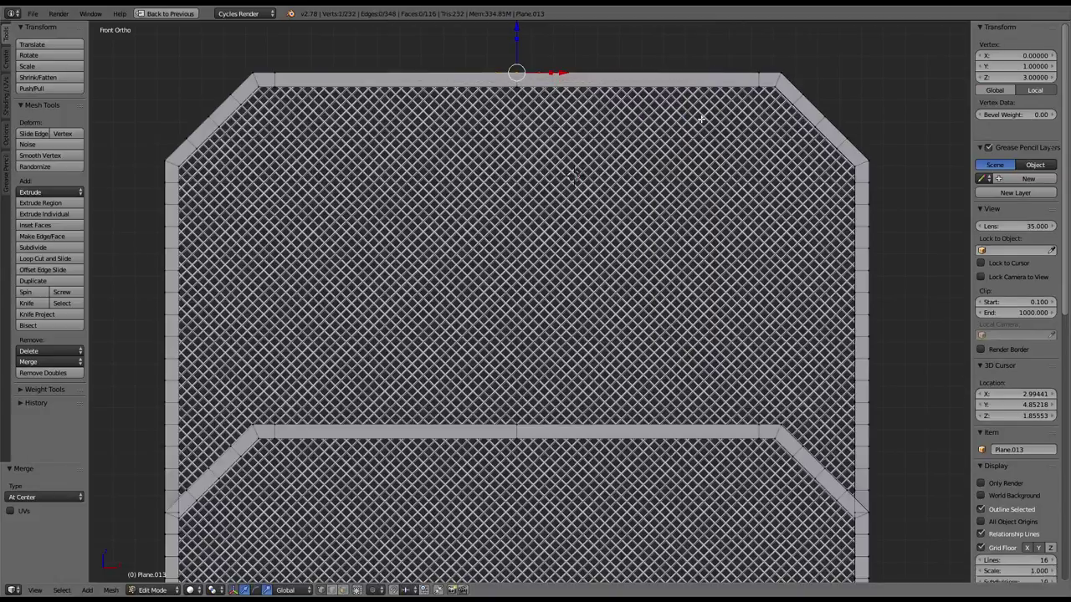
key(Tab)
scroll(697, 193, down, 4)
Step: Return to Edit Mode on the panel frame in edge select mode, viewed in perspective from the right
key(Tab)
scroll(697, 193, down, 1)
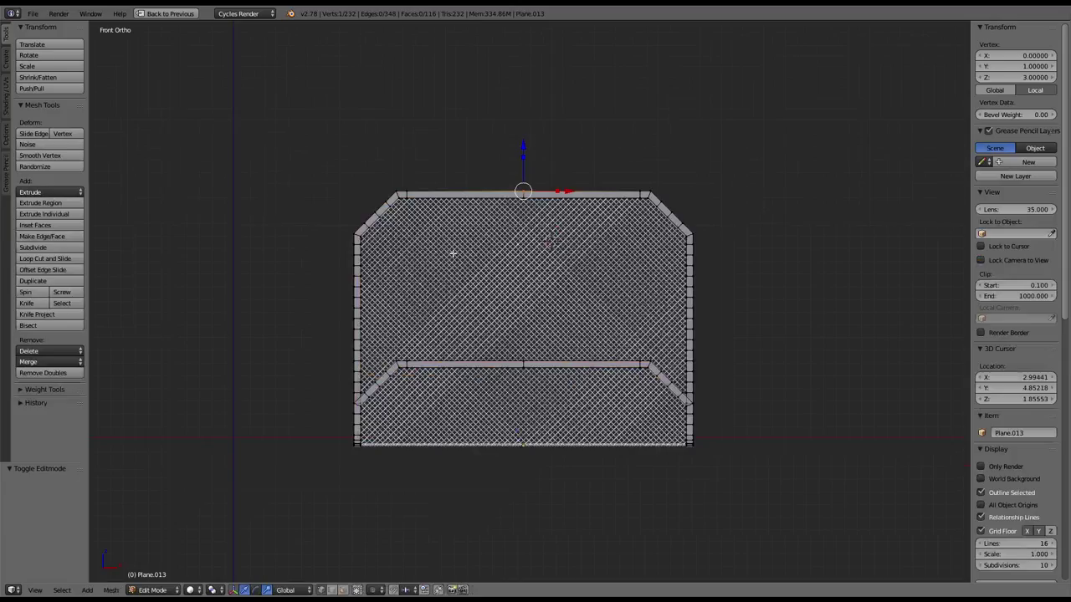
shift+middle_drag(452, 249, 629, 137)
scroll(556, 201, up, 2)
scroll(536, 262, down, 1)
mouse_move(536, 262)
middle_down()
mouse_move(566, 262)
mouse_move(570, 287)
mouse_move(559, 293)
middle_up()
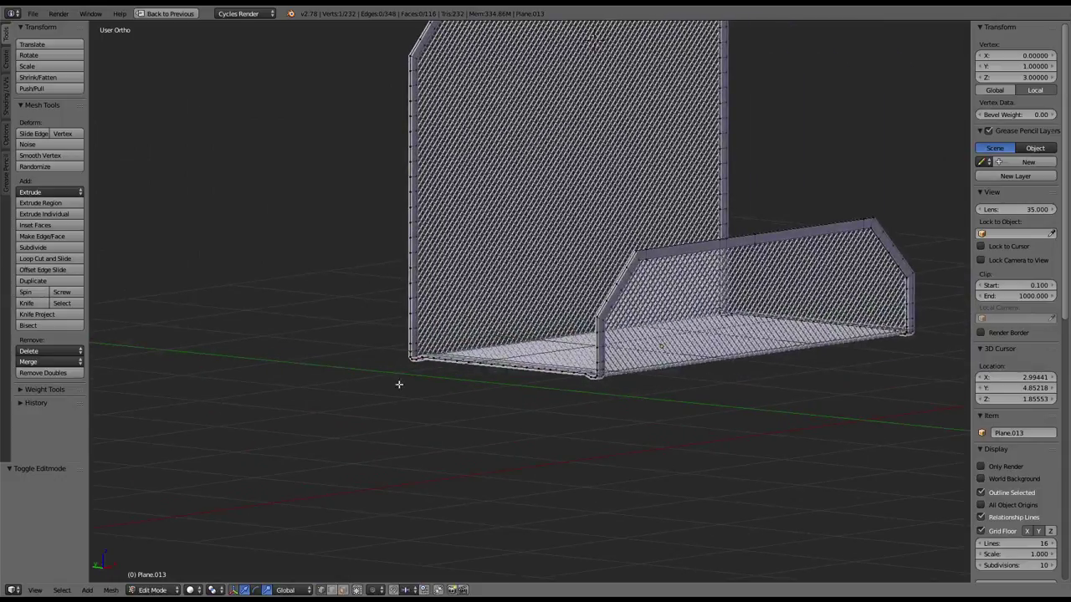
click(339, 593)
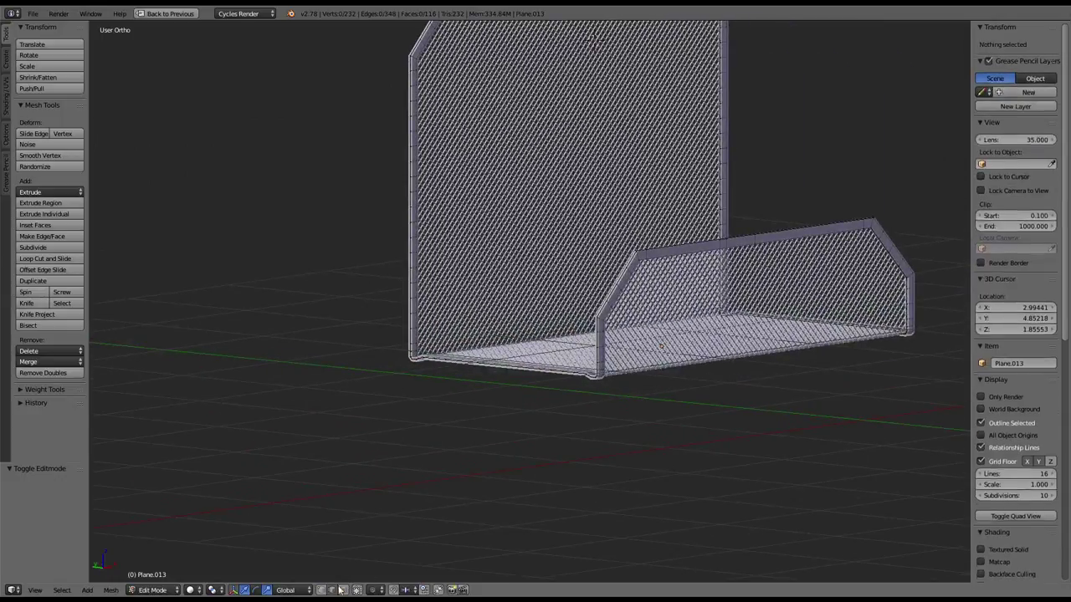
click(414, 343)
key(KP_3)
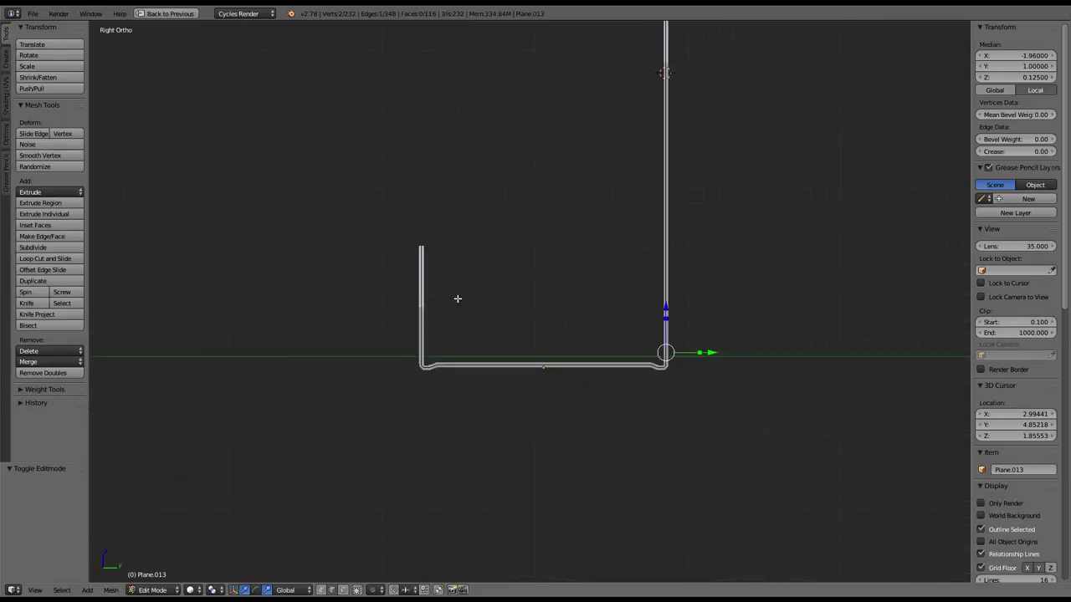
scroll(659, 214, up, 4)
key(KP_5)
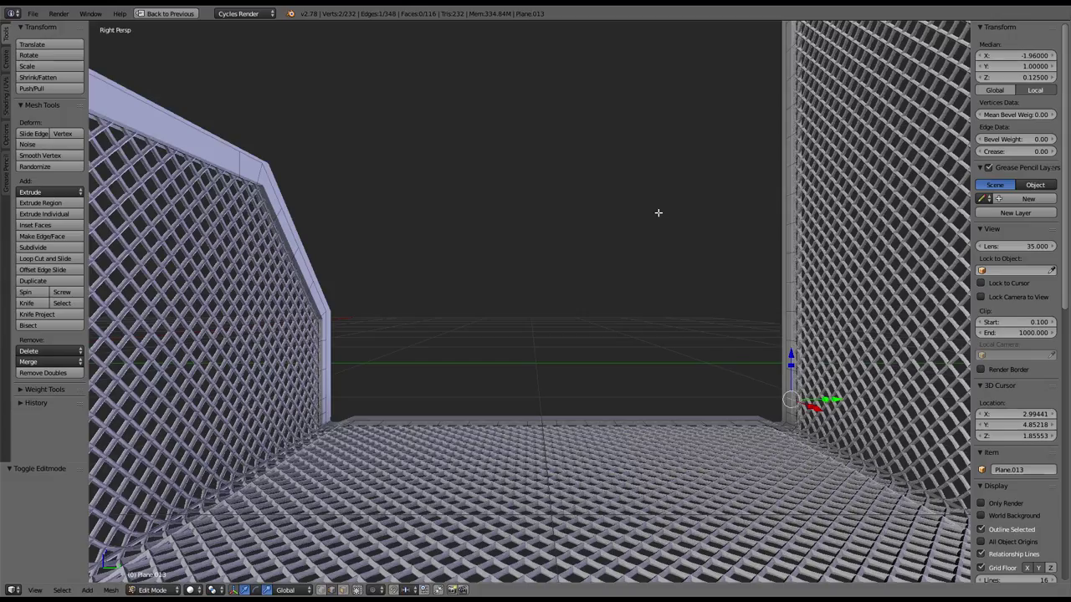
mouse_move(658, 213)
middle_down()
mouse_move(696, 456)
mouse_move(698, 329)
middle_up()
Step: Collapse the doubled edge loops along the right wall's border into one
right_click(696, 456)
scroll(691, 345, up, 3)
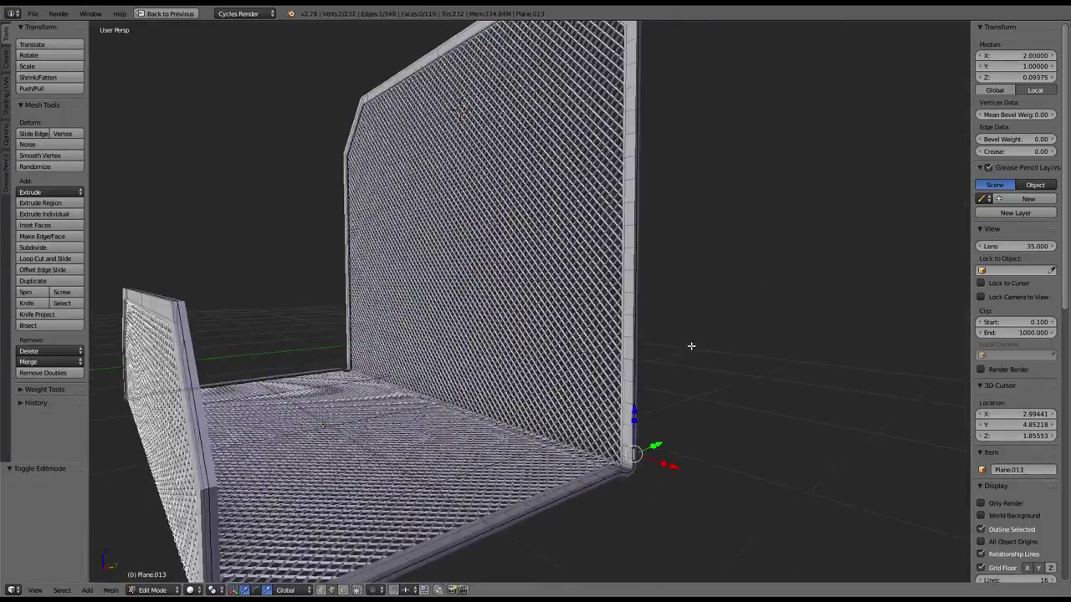
right_click(640, 441)
middle_drag(639, 441, 730, 242)
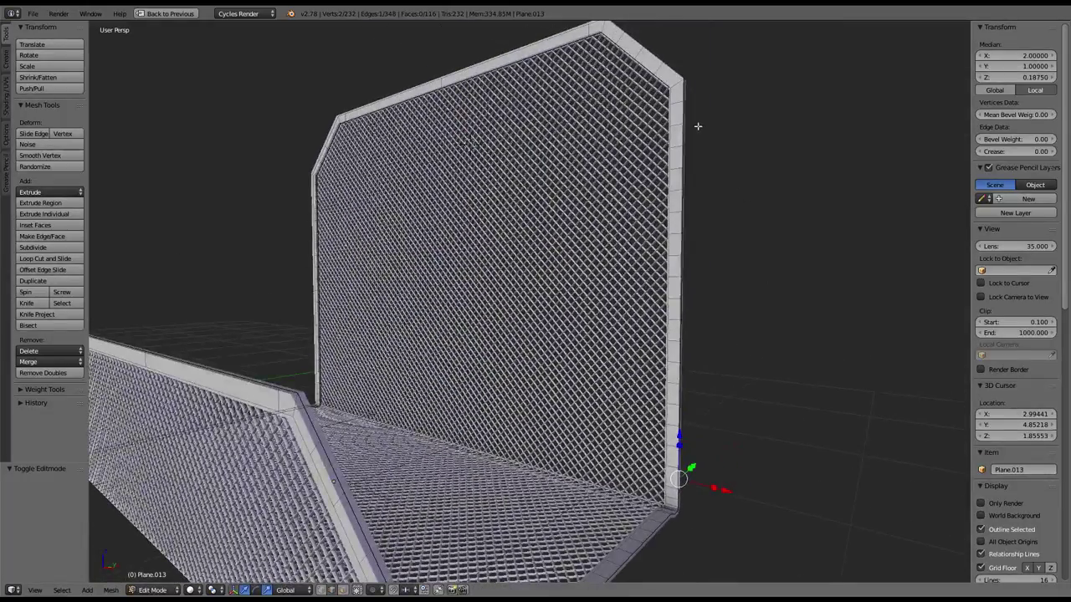
ctrl+right_click(684, 134)
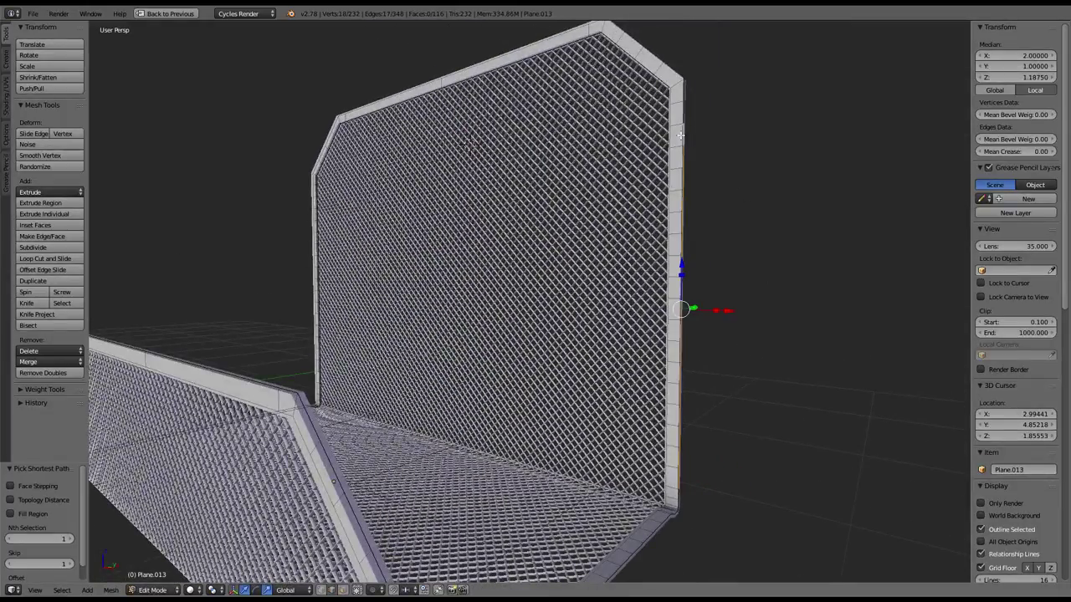
ctrl+right_click(661, 476)
key(w)
click(875, 230)
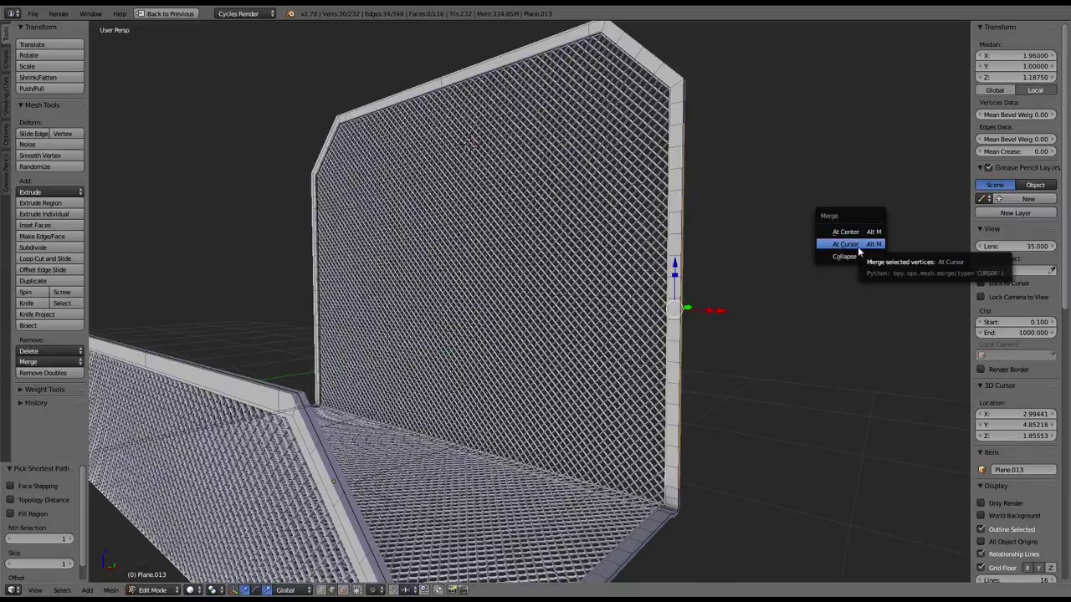
click(853, 257)
Step: Merge the doubled edge loops along the left wall's border
middle_drag(853, 258, 736, 251)
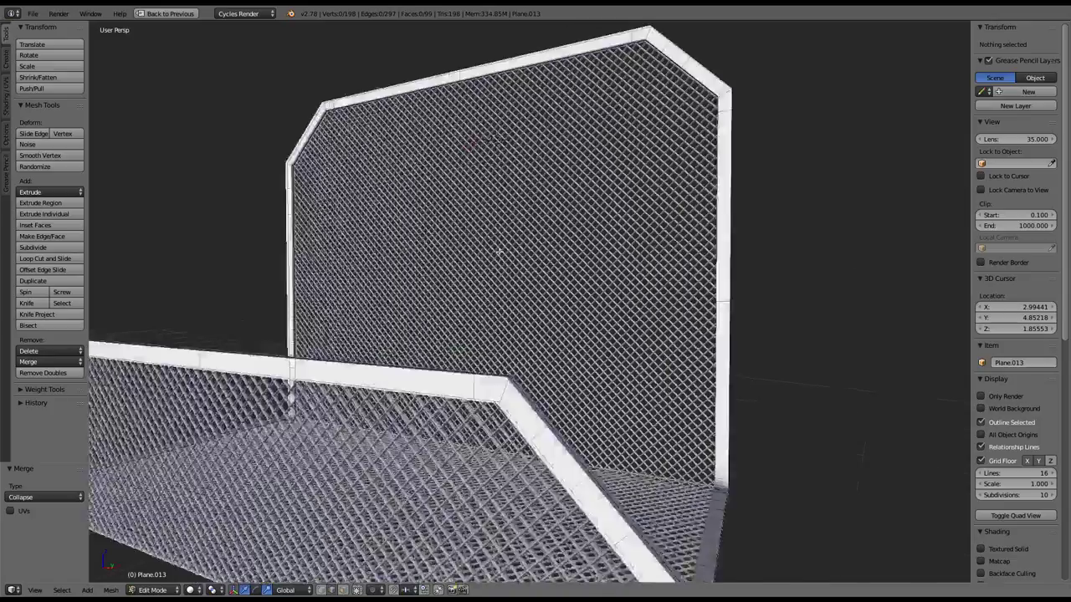
right_click(363, 120)
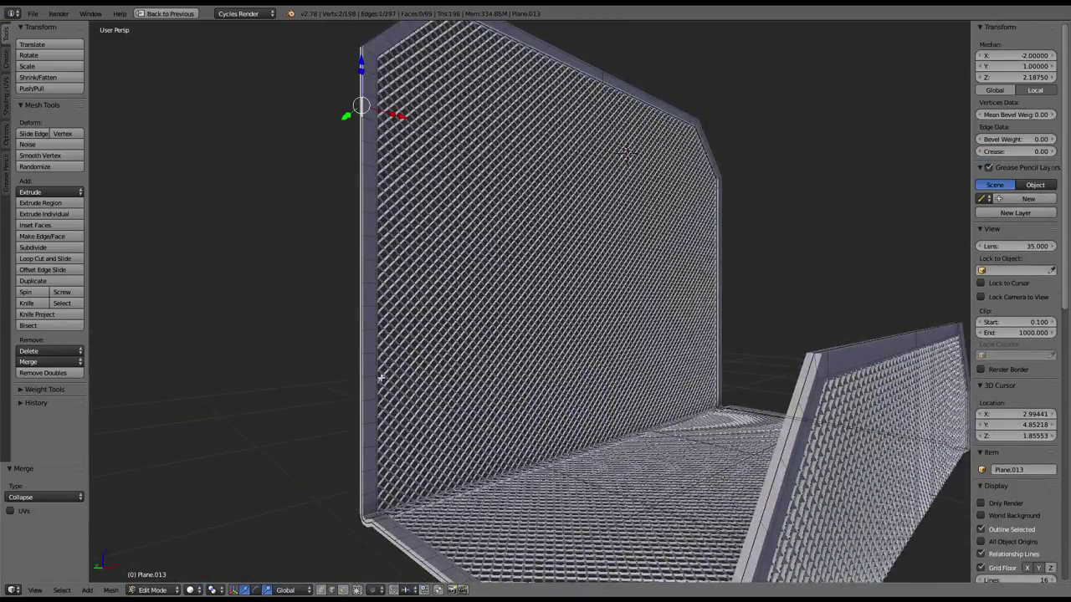
ctrl+right_click(363, 484)
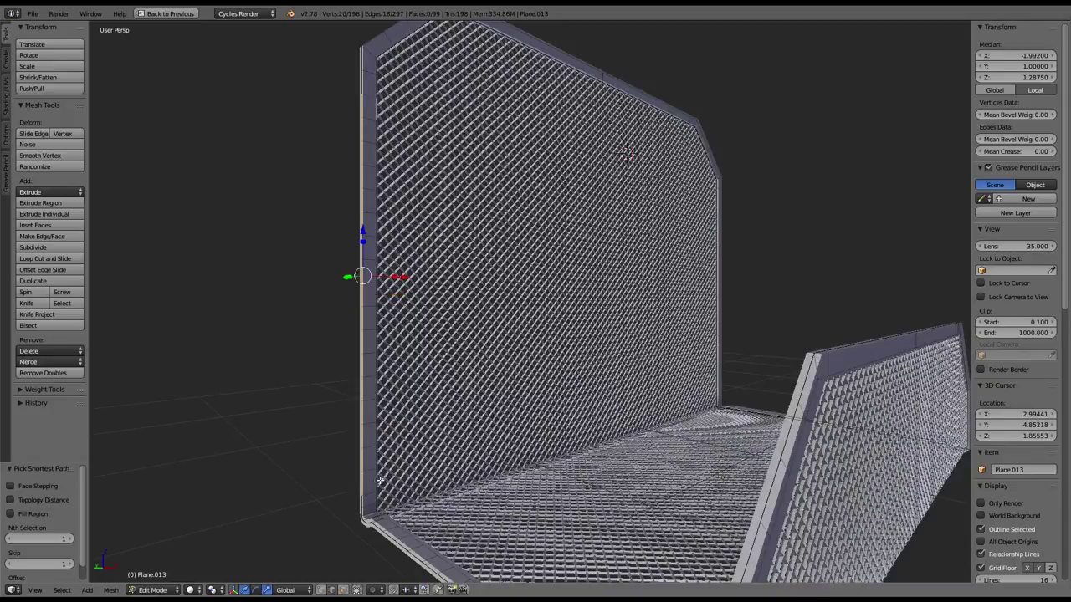
key(w)
click(567, 280)
Step: Merge the doubled edge loops along the bottom rim
scroll(565, 278, down, 2)
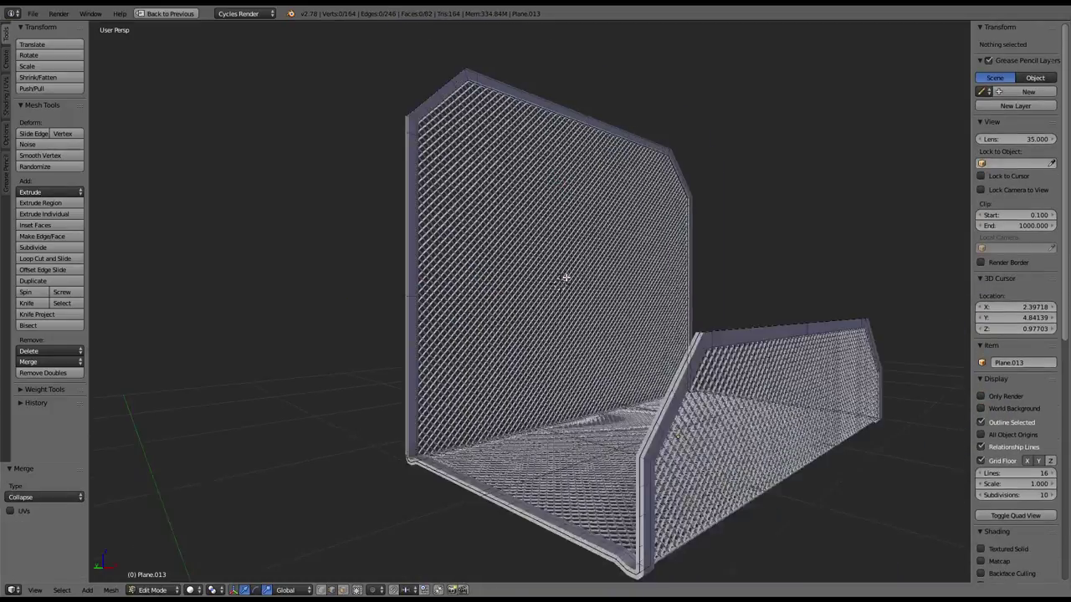
mouse_move(565, 278)
middle_down()
mouse_move(545, 172)
mouse_move(398, 391)
middle_up()
right_click(374, 366)
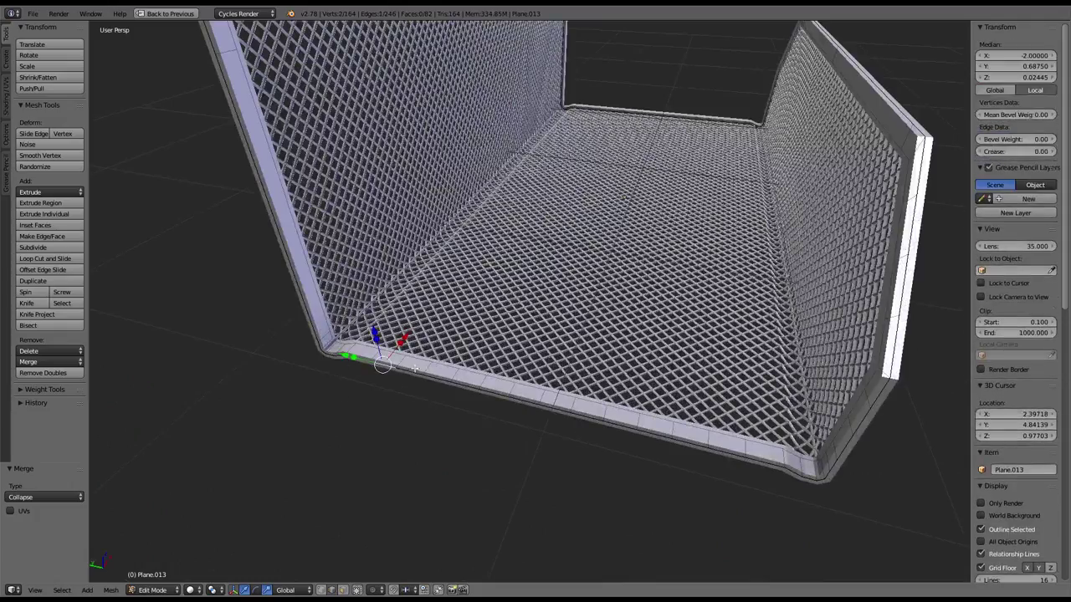
ctrl+right_click(757, 463)
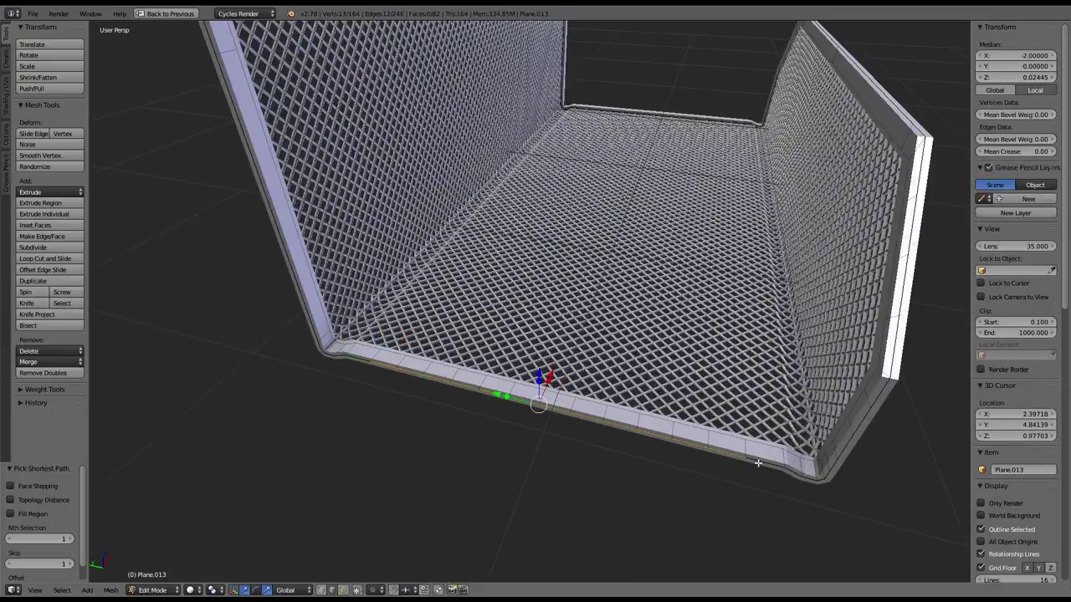
ctrl+right_click(725, 436)
ctrl+right_click(394, 352)
key(w)
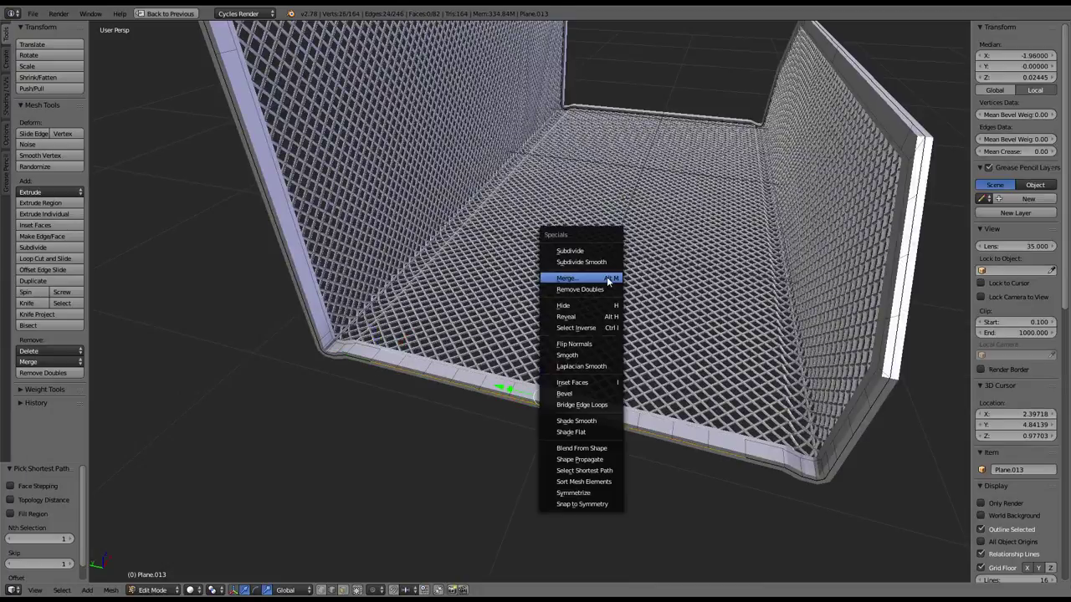
click(608, 281)
click(608, 281)
Step: Merge the doubled edge loops along the front rim
middle_drag(608, 281, 502, 251)
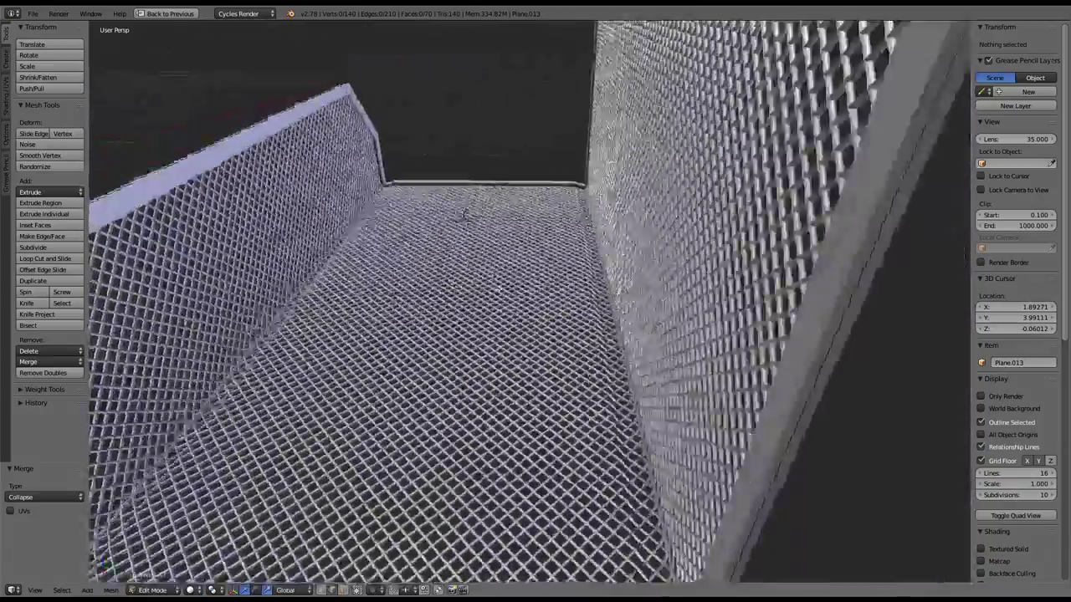
right_click(330, 487)
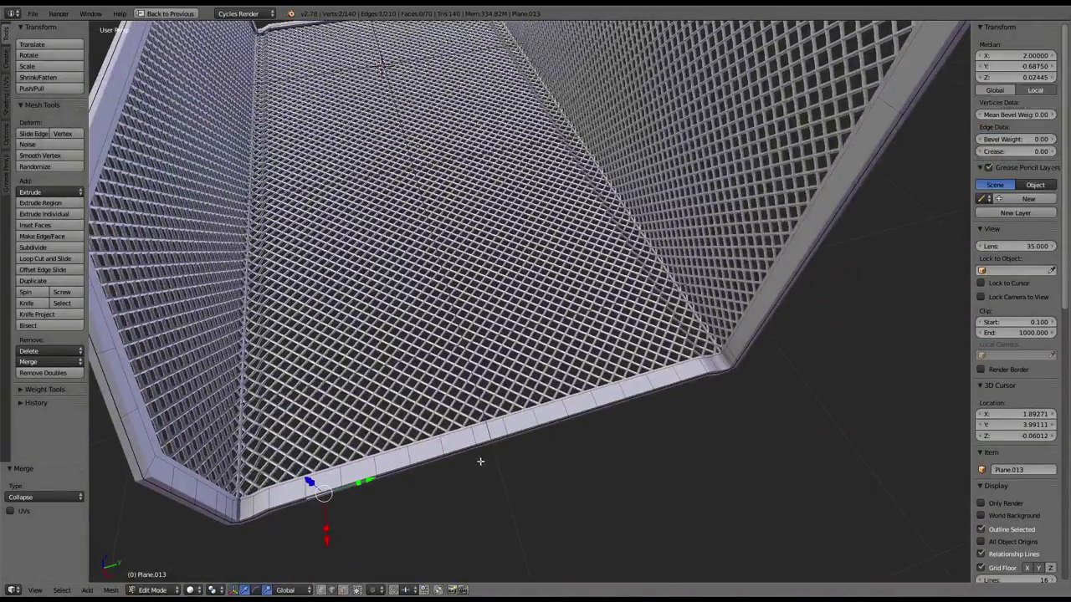
ctrl+right_click(675, 386)
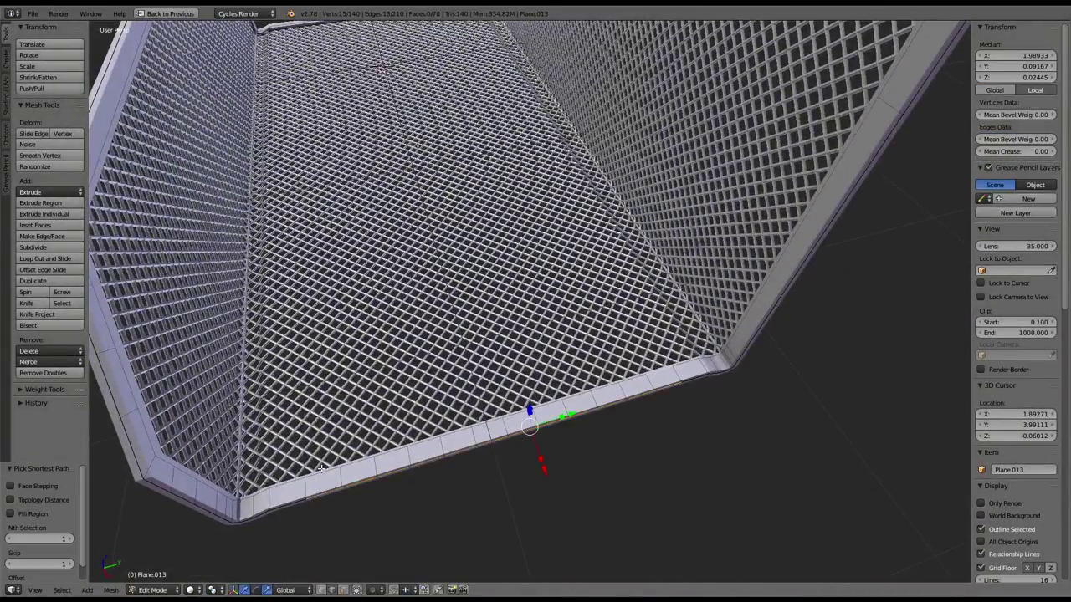
key(w)
click(448, 361)
click(449, 360)
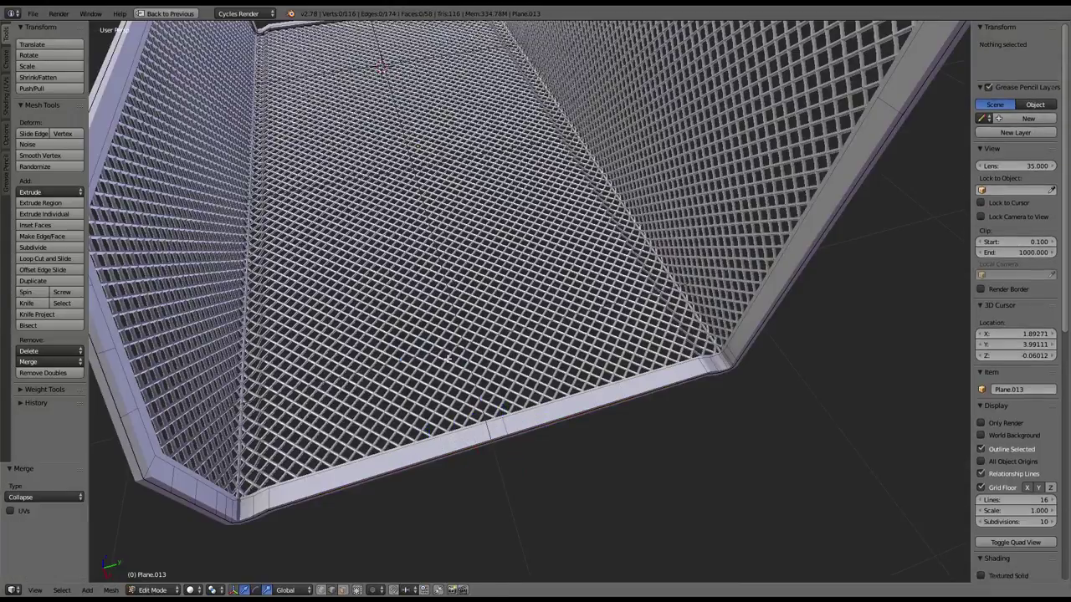
Step: Inspect the upper-right frame corner and leave Edit Mode with the mesh at 116 vertices
middle_drag(448, 360, 597, 292)
scroll(596, 292, up, 4)
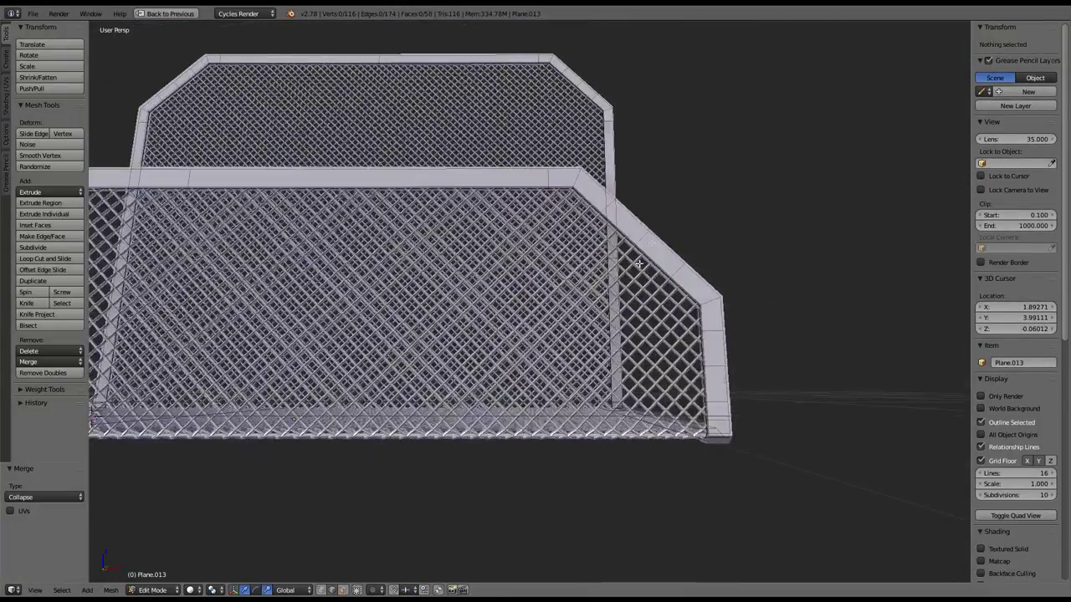
right_click(655, 219)
scroll(650, 218, up, 1)
mouse_move(650, 218)
middle_down()
mouse_move(537, 341)
mouse_move(492, 243)
mouse_move(545, 263)
middle_up()
key(Tab)
key(Tab)
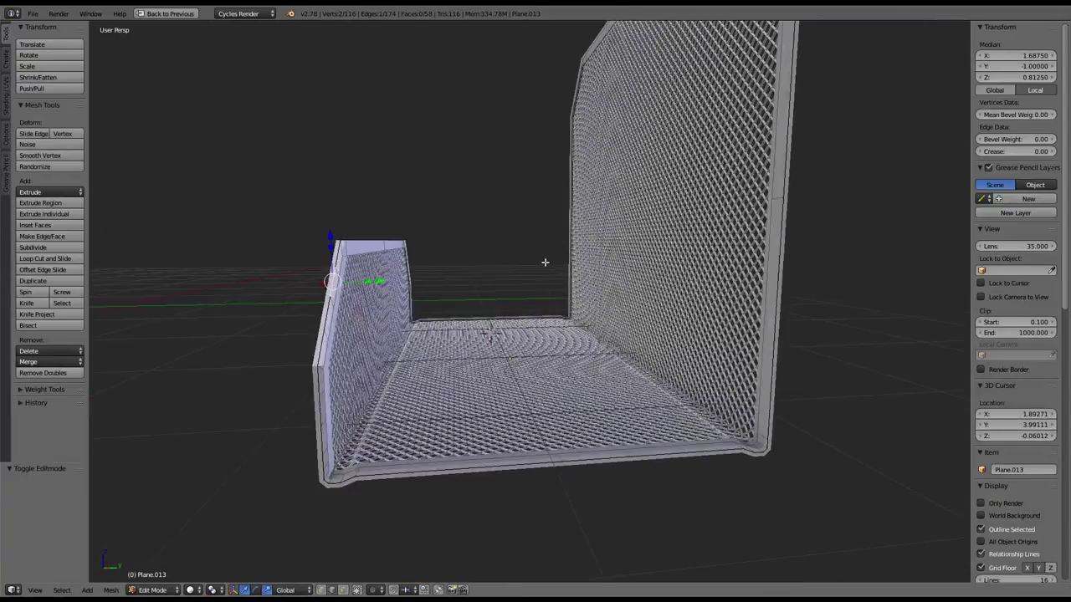
Step: Restore the multi-panel layout, apply Shade Smooth to the Plane.013 frame, and open Add Modifier
key(ctrl+Up)
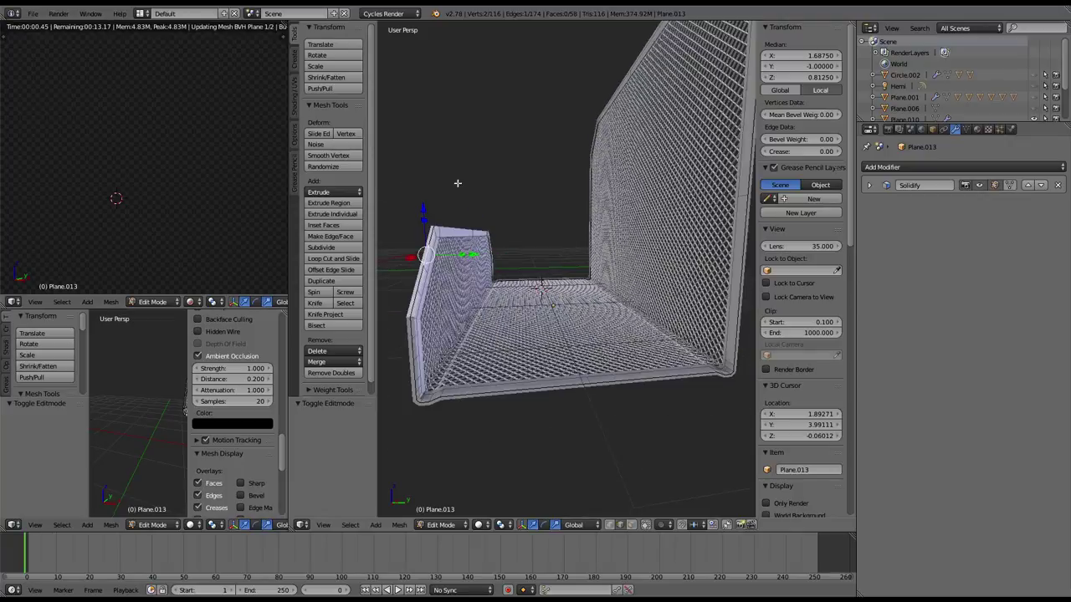
key(Tab)
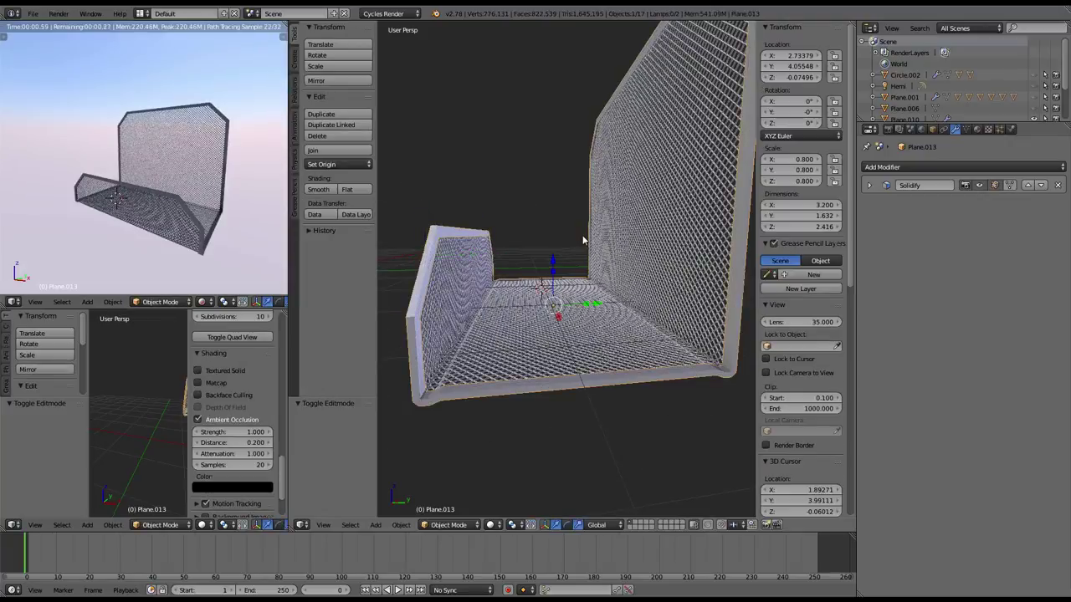
mouse_move(583, 240)
middle_down()
mouse_move(569, 208)
mouse_move(603, 187)
middle_up()
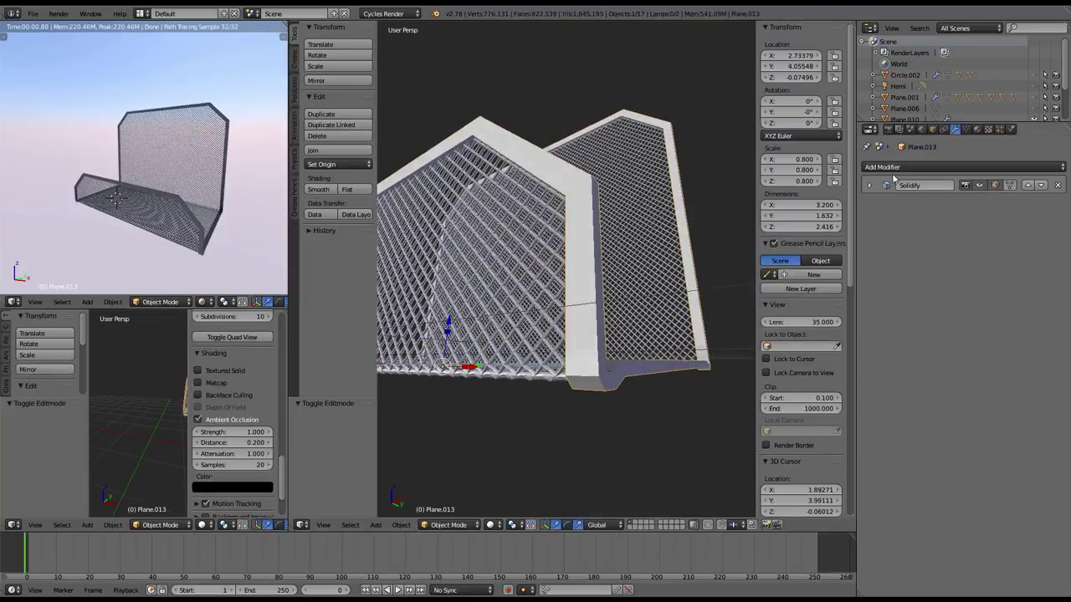
key(Tab)
key(w)
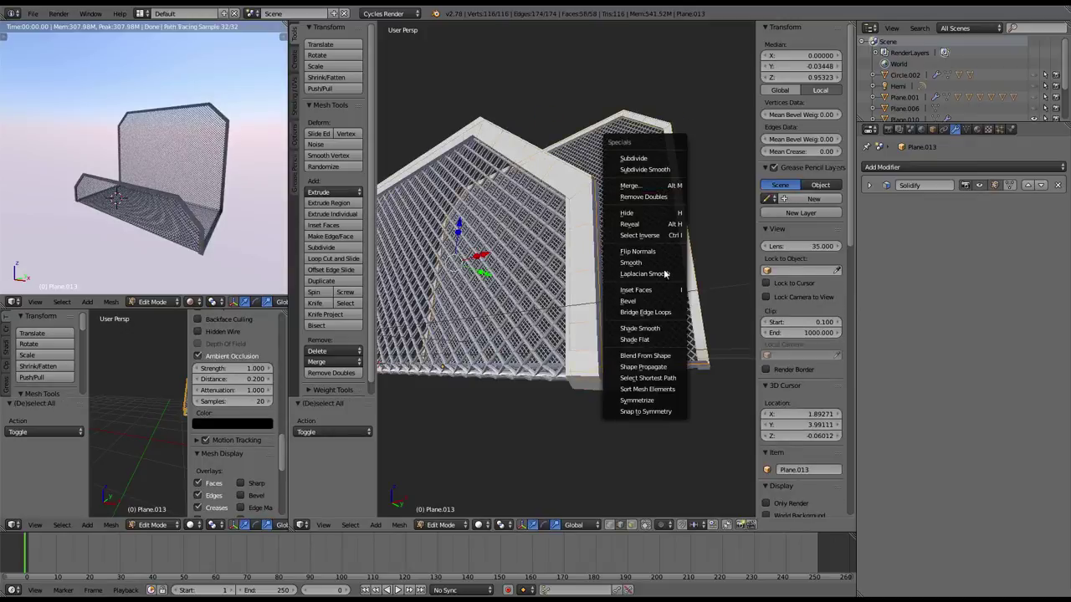
click(661, 329)
key(Tab)
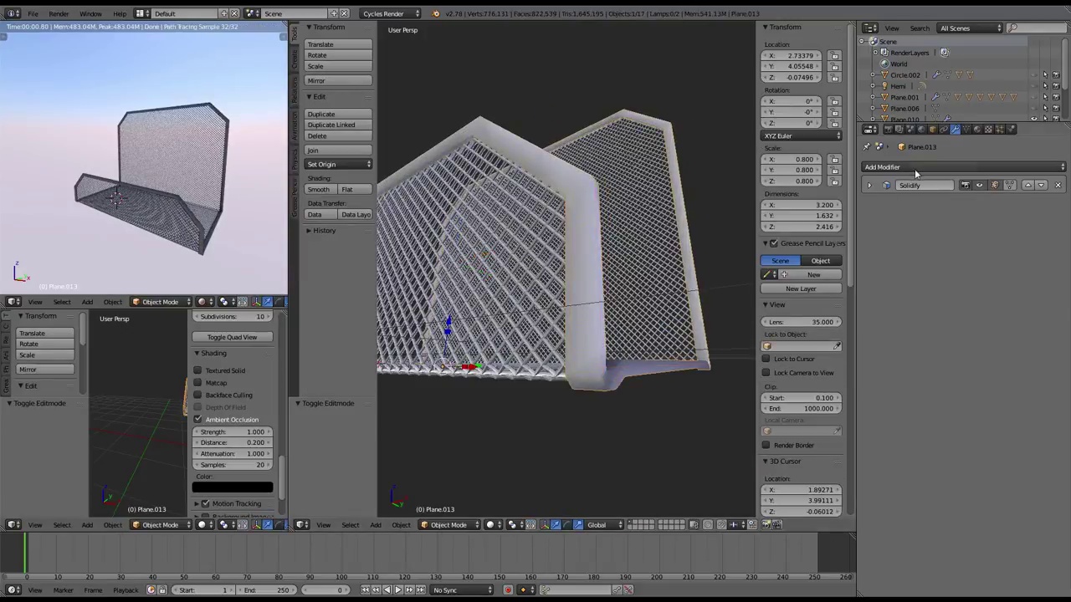
click(916, 169)
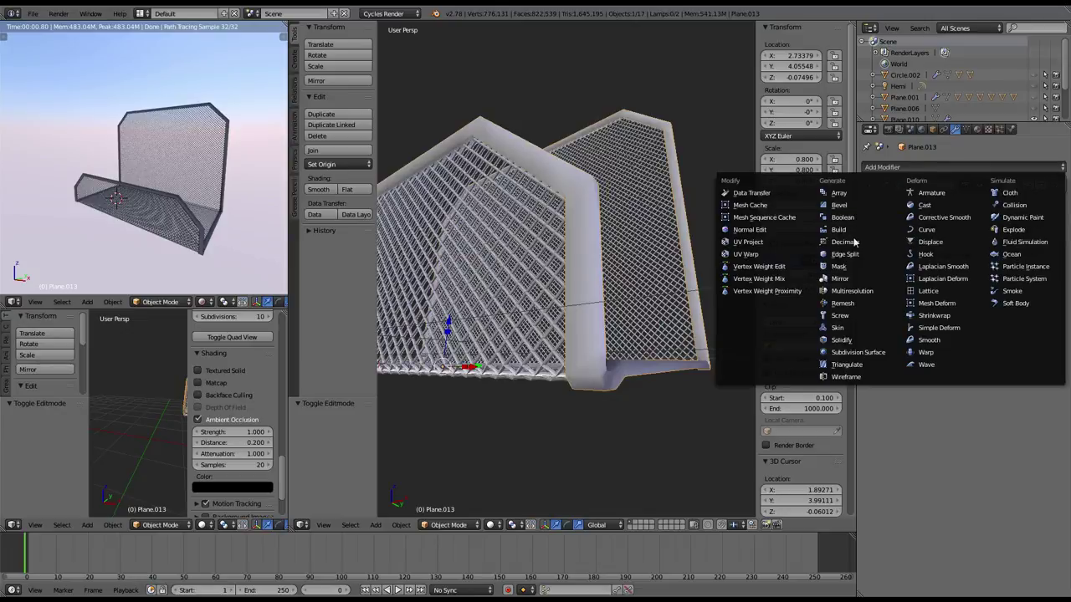
Step: Add Bevel and Subdivision Surface modifiers to Plane.013, moving Subsurf above Bevel
click(839, 205)
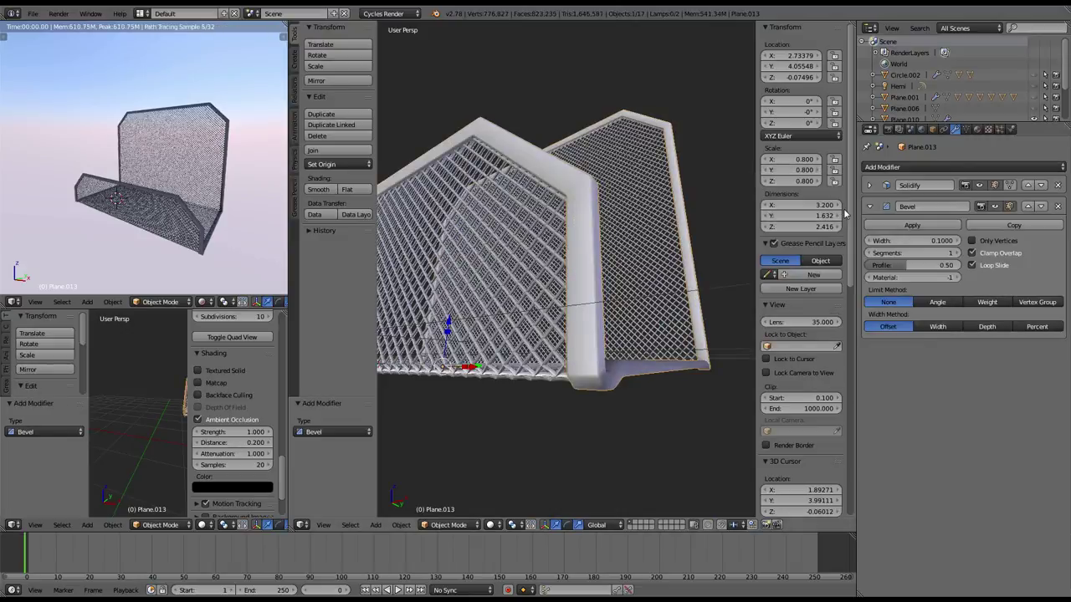
click(871, 206)
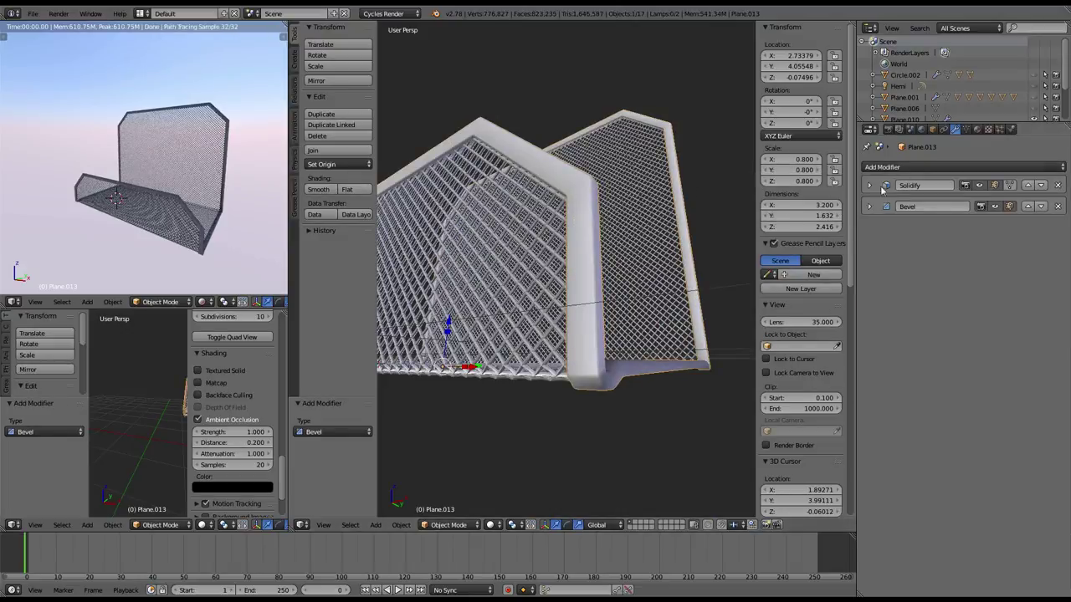
click(896, 165)
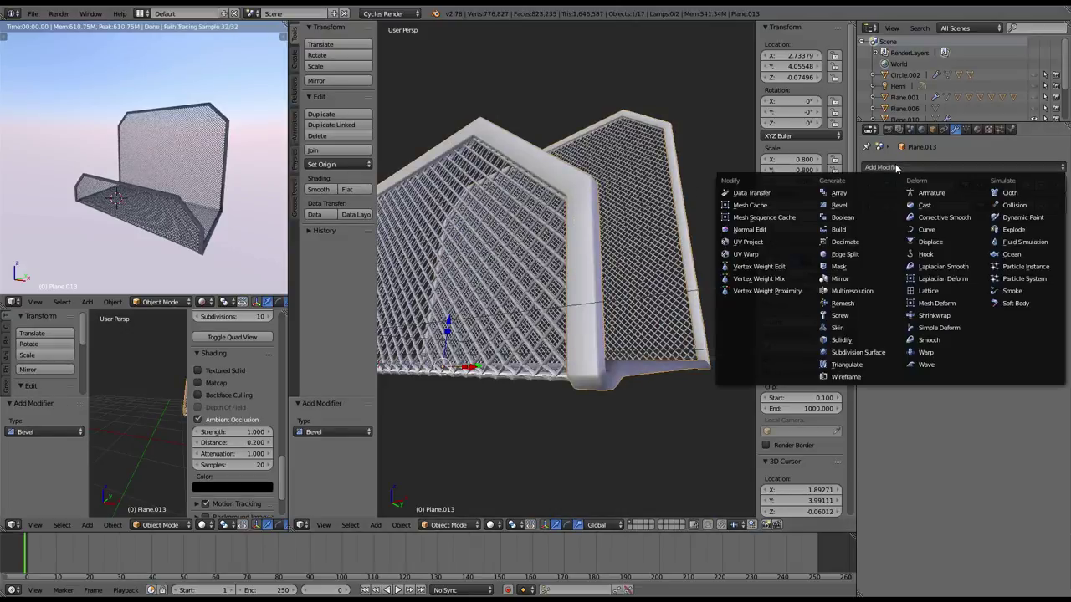
click(887, 352)
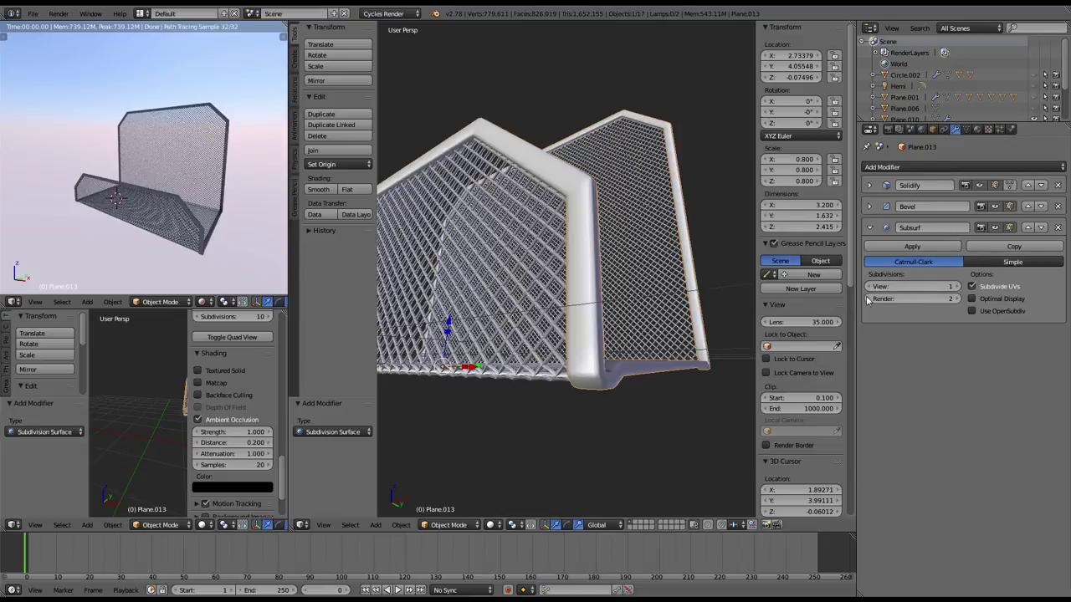
mouse_move(655, 164)
middle_down()
mouse_move(619, 192)
mouse_move(1068, 263)
middle_up()
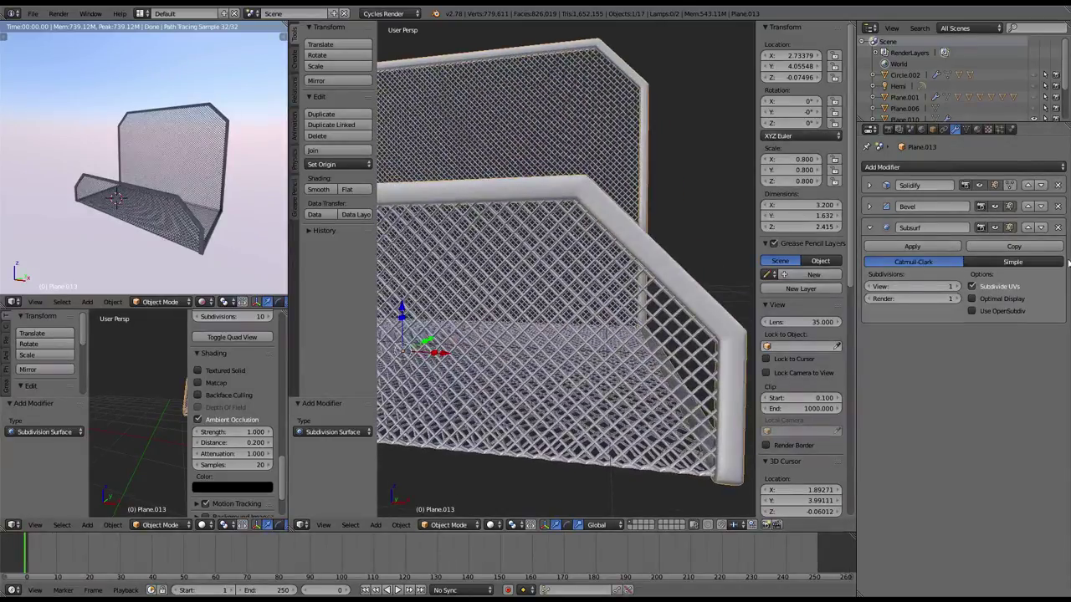
click(1028, 228)
Step: Test Subsurf level 2 and bevel segments 2, revert both to 1, and move Bevel above Subsurf
mouse_move(586, 218)
middle_down()
mouse_move(619, 191)
mouse_move(586, 170)
mouse_move(502, 196)
mouse_move(455, 162)
middle_up()
scroll(527, 190, up, 3)
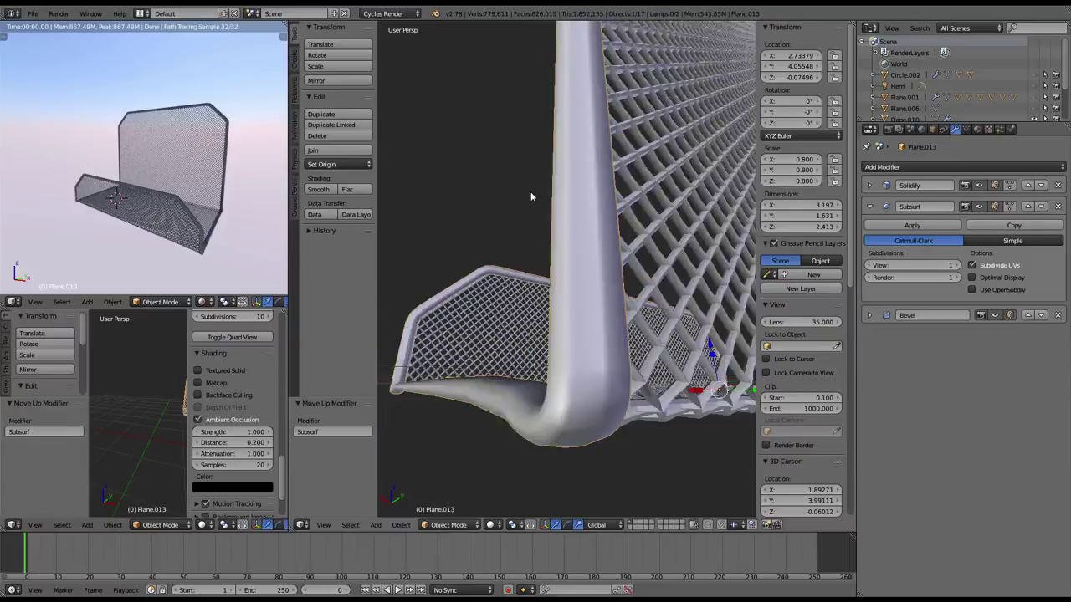
scroll(530, 197, down, 3)
mouse_move(531, 194)
middle_down()
mouse_move(542, 226)
mouse_move(636, 243)
mouse_move(679, 210)
mouse_move(1038, 201)
middle_up()
click(956, 265)
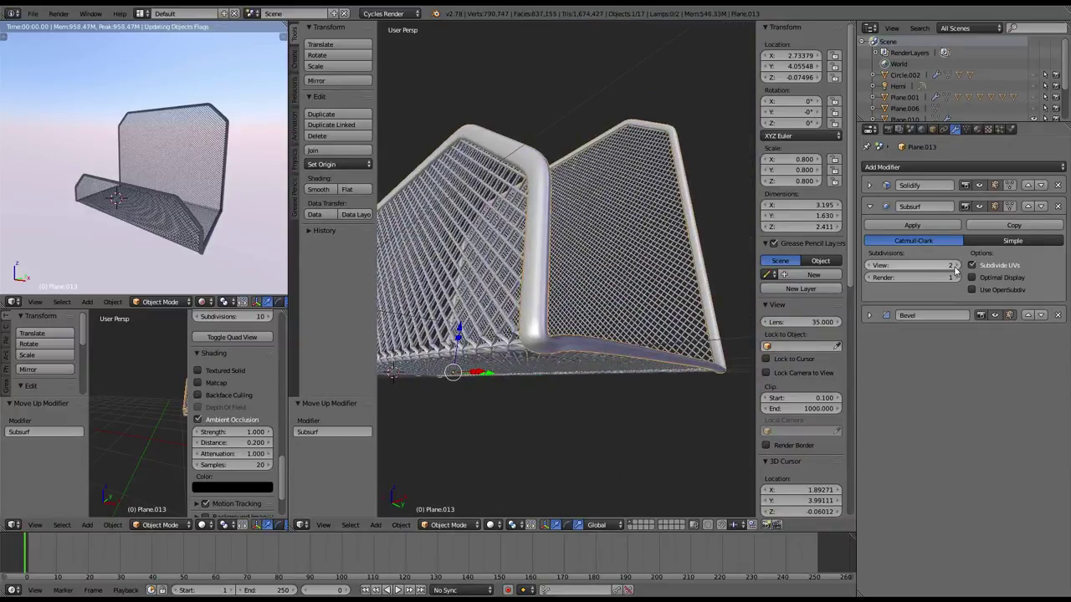
click(869, 265)
click(869, 315)
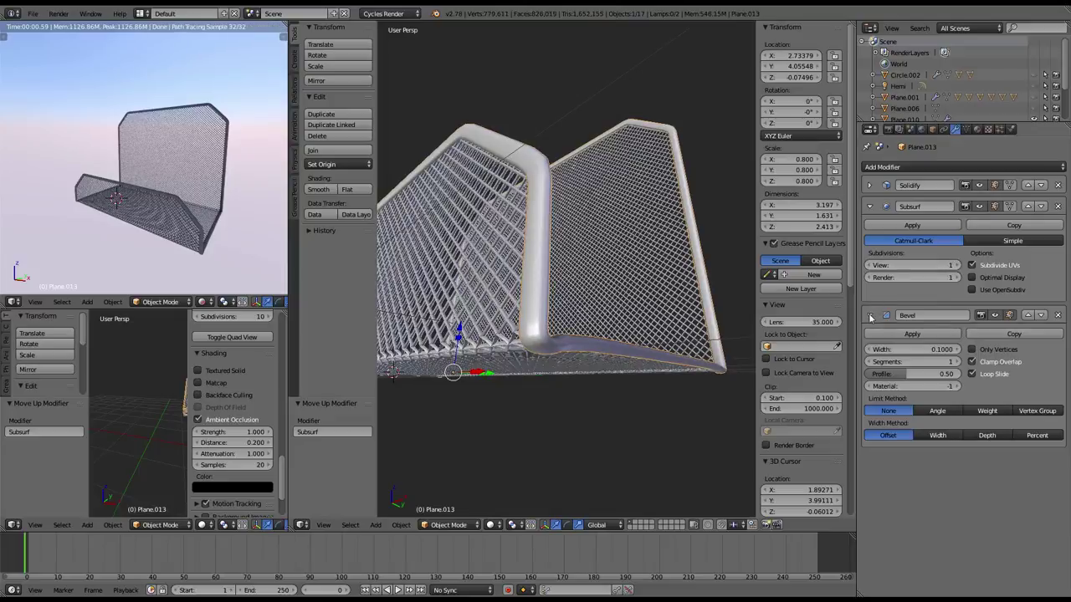
click(957, 361)
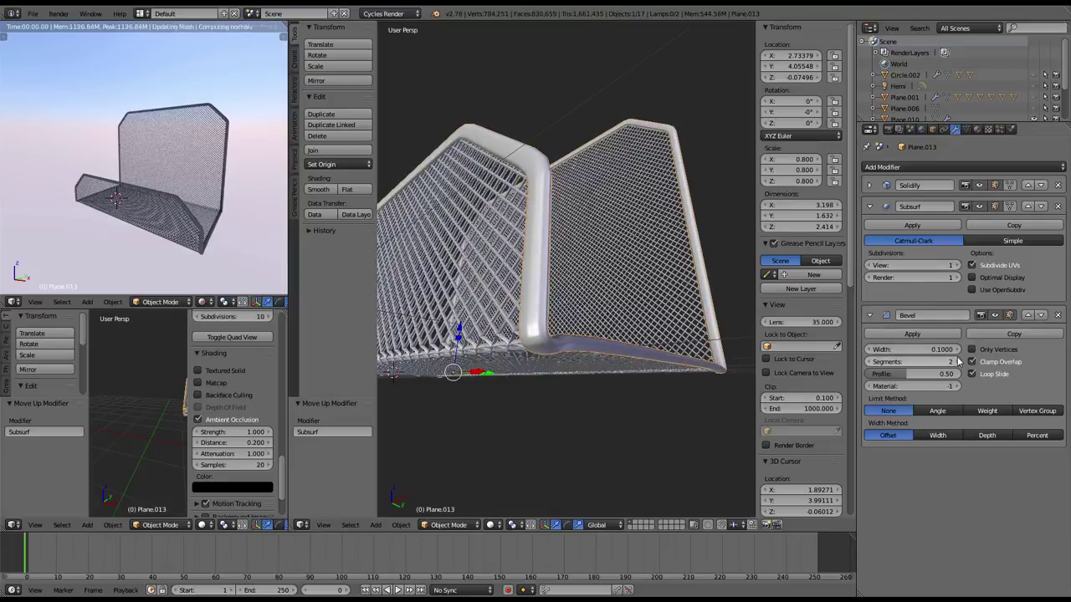
click(870, 361)
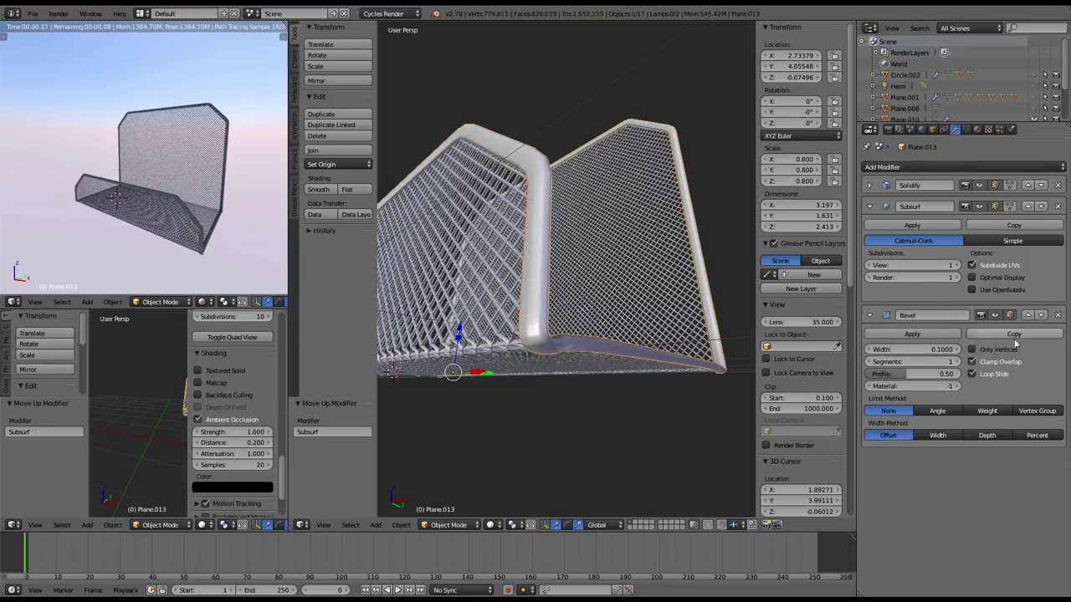
click(1028, 316)
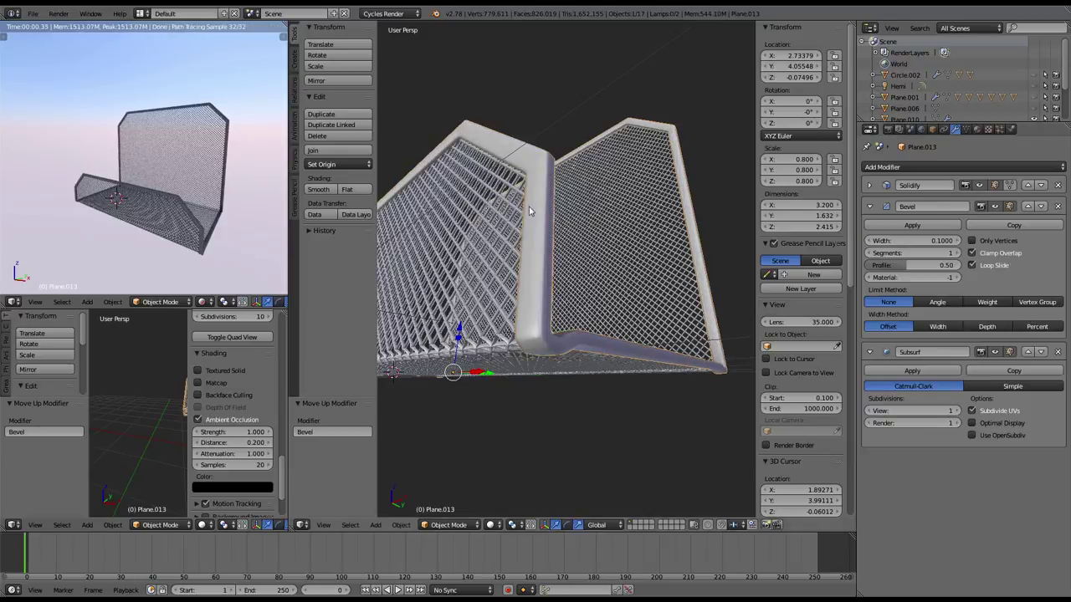
middle_drag(535, 268, 563, 240)
Step: Reveal all hidden objects and nudge Plane.011 and Plane.012 slightly upward along Z
mouse_move(185, 149)
middle_down()
mouse_move(153, 116)
mouse_move(142, 134)
mouse_move(84, 119)
mouse_move(123, 120)
mouse_move(180, 90)
mouse_move(142, 212)
mouse_move(94, 124)
mouse_move(108, 167)
mouse_move(117, 128)
middle_up()
scroll(181, 90, down, 5)
mouse_move(527, 205)
middle_down()
mouse_move(556, 195)
mouse_move(543, 201)
mouse_move(577, 251)
mouse_move(551, 202)
middle_up()
key(alt+h)
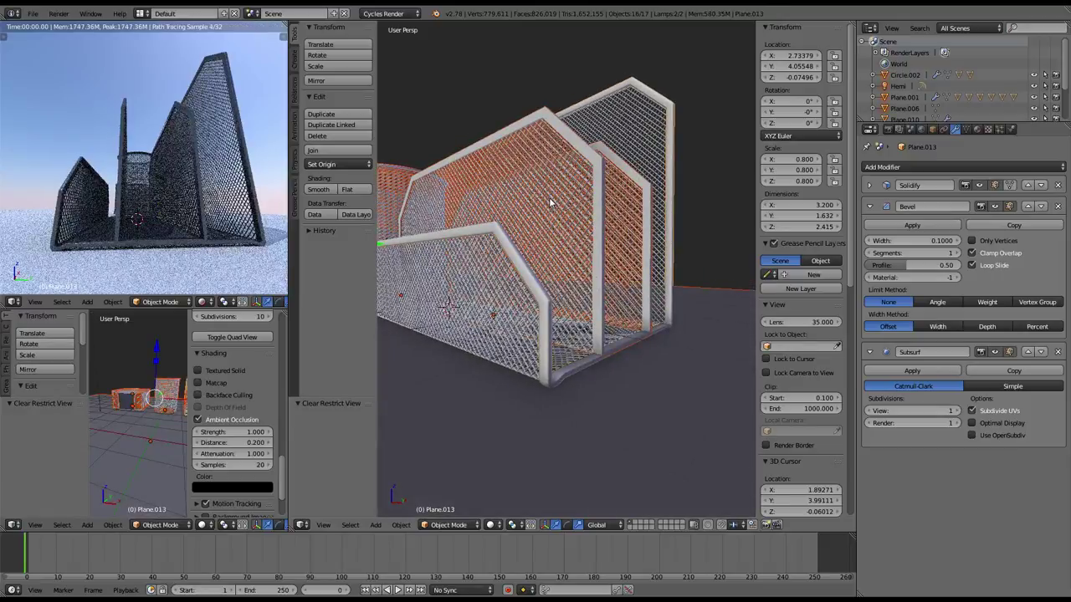
right_click(551, 203)
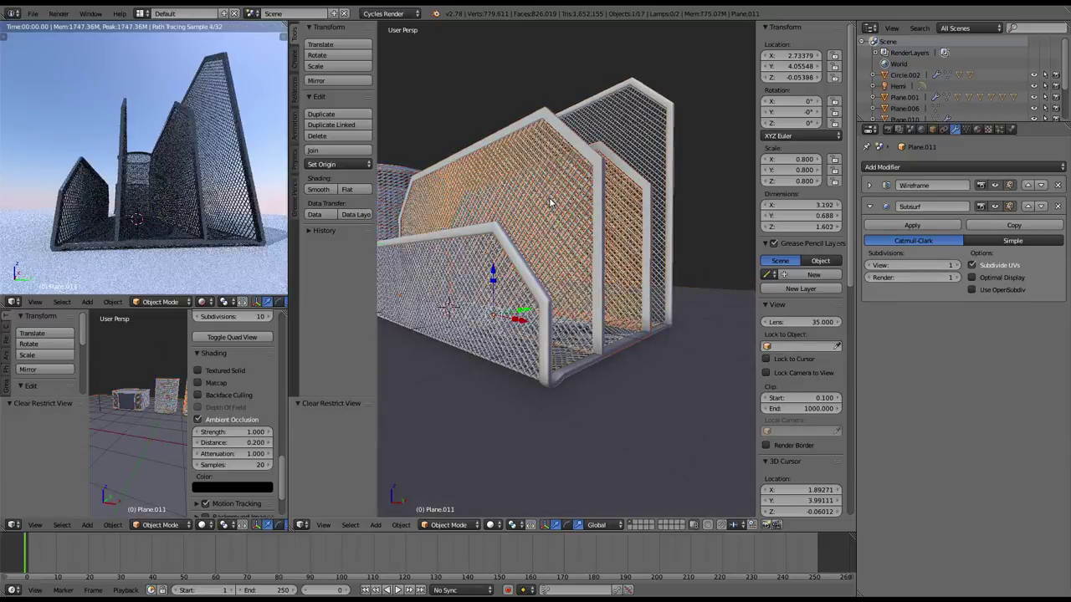
shift+right_click(600, 180)
scroll(598, 182, down, 1)
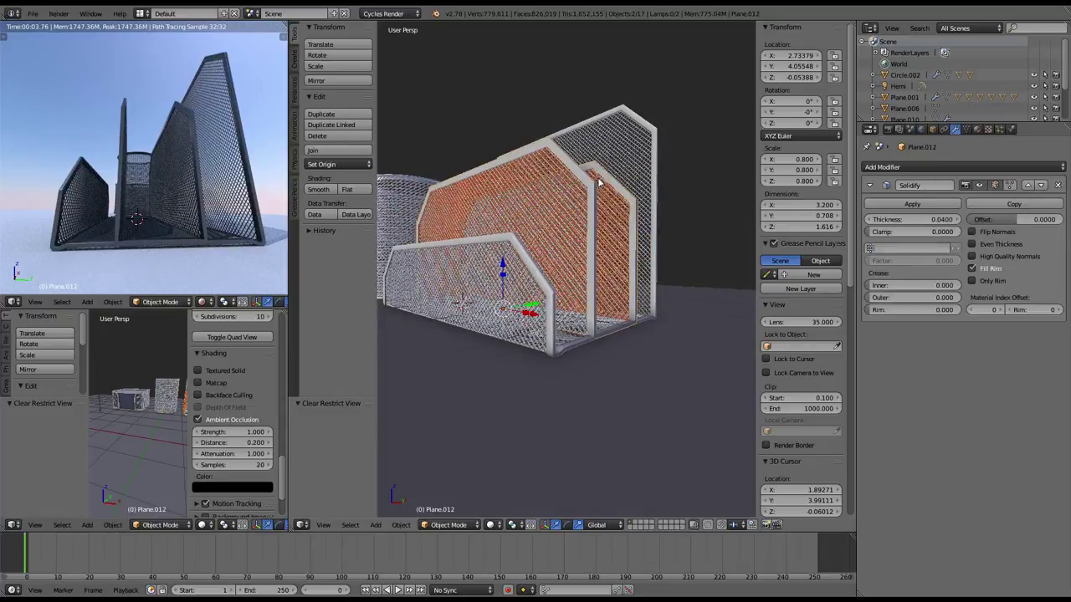
key(g)
key(z)
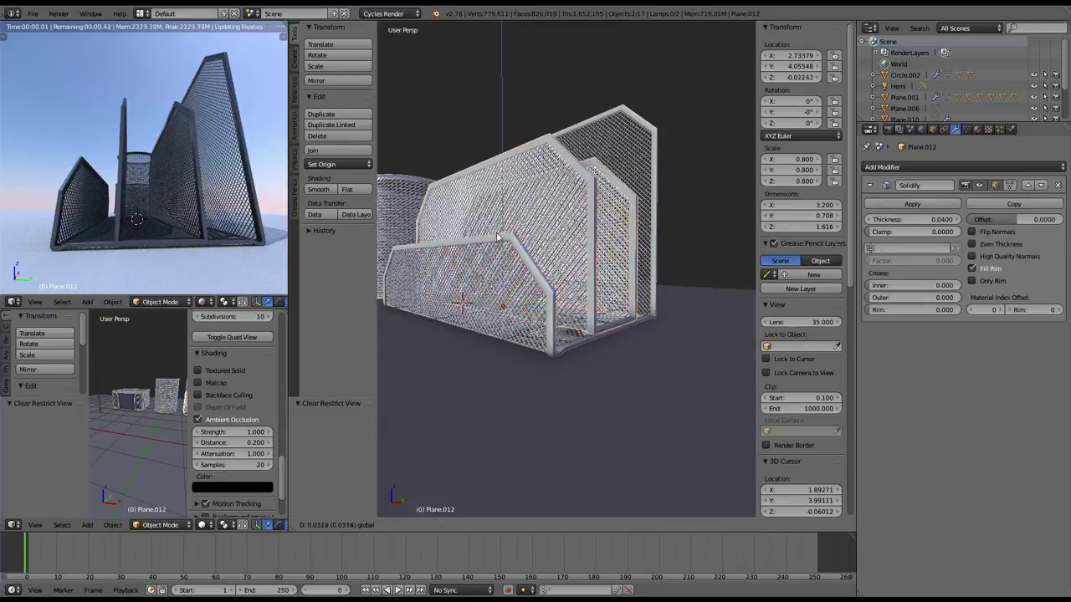
click(500, 242)
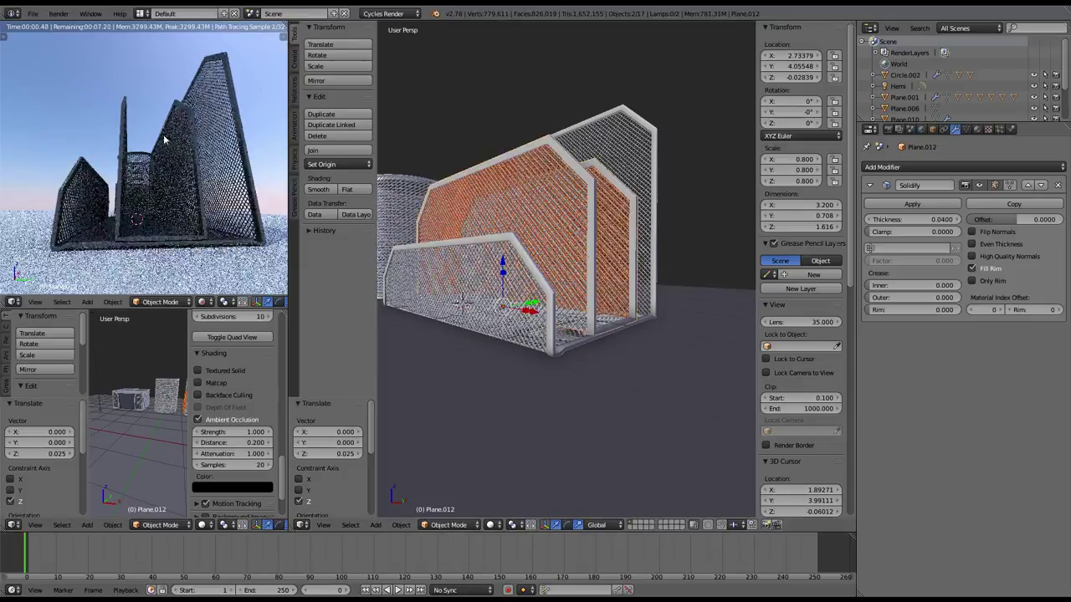
Step: Select Plane.012 and Plane.011, hide all other objects, and maximize the 3D view
mouse_move(191, 180)
middle_down()
mouse_move(231, 163)
mouse_move(209, 167)
middle_up()
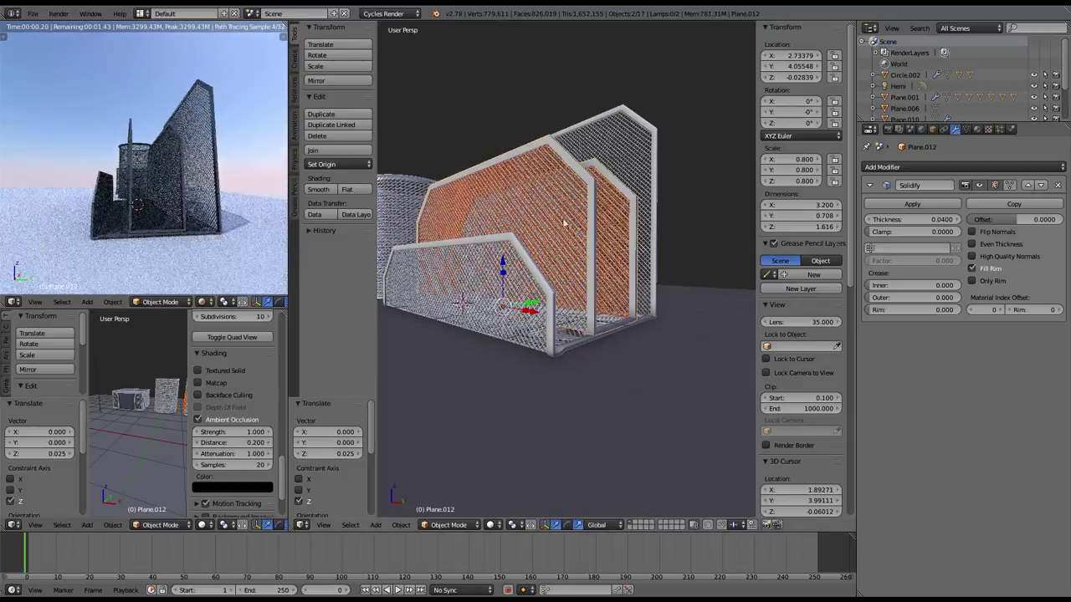
mouse_move(566, 275)
middle_down()
mouse_move(505, 211)
mouse_move(559, 195)
middle_up()
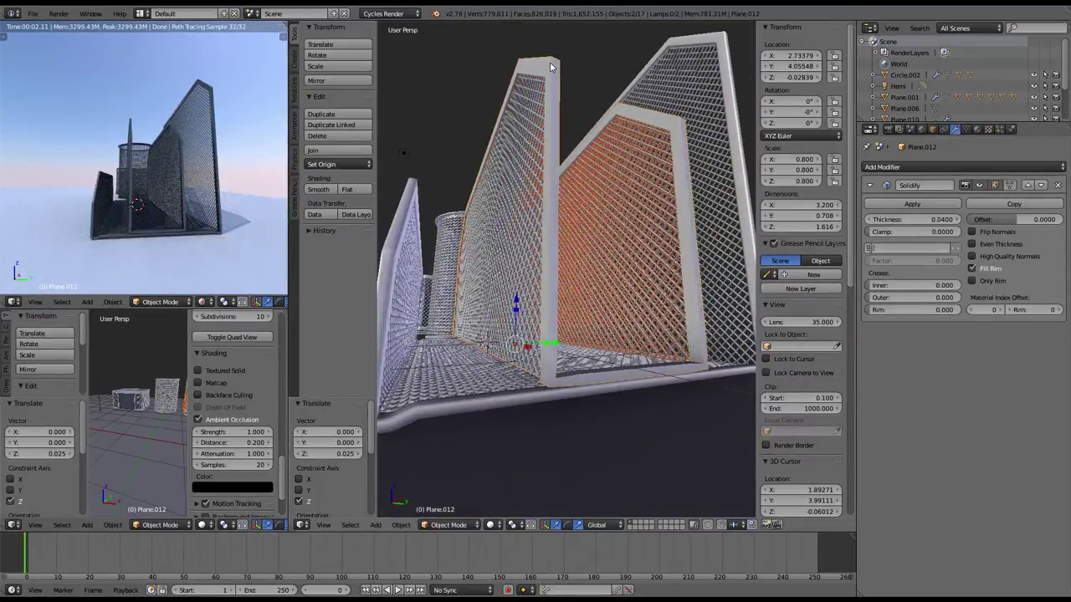
right_click(551, 66)
right_click(550, 66)
right_click(550, 67)
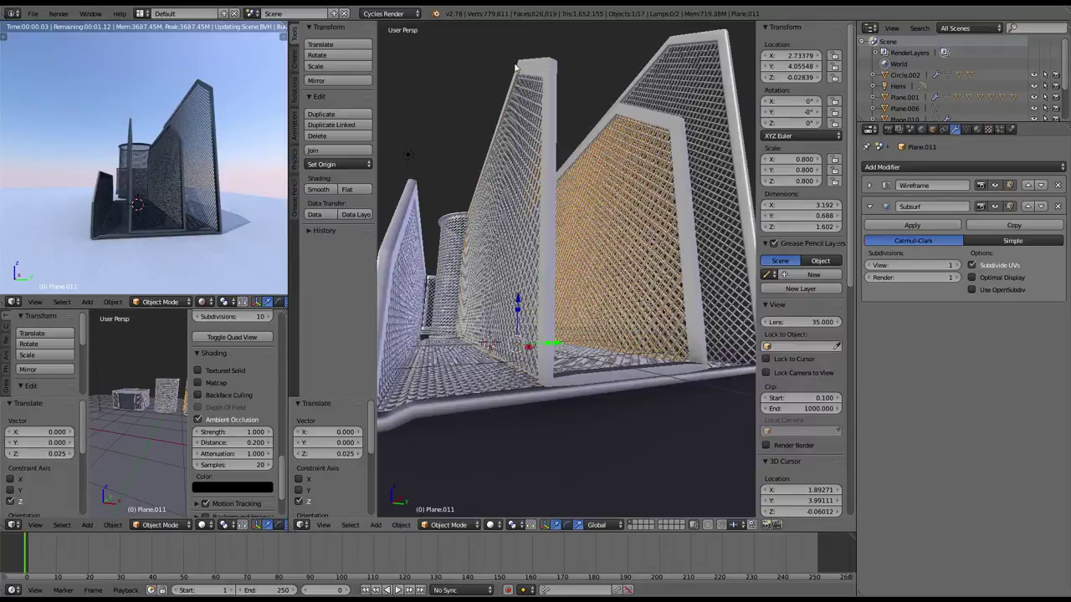
right_click(446, 98)
middle_drag(446, 99, 613, 100)
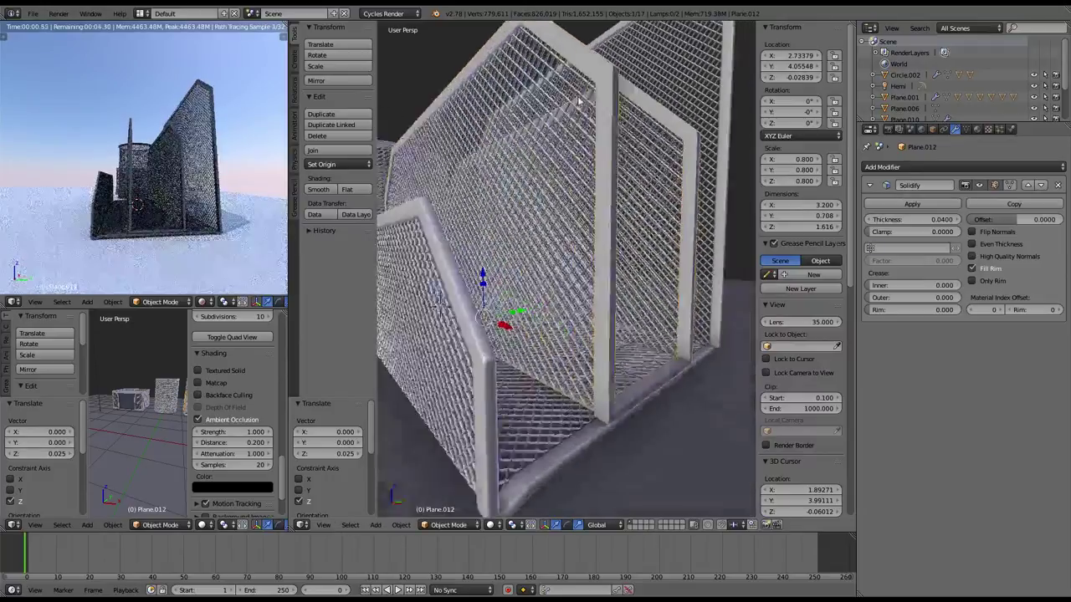
scroll(613, 100, up, 3)
scroll(612, 102, down, 2)
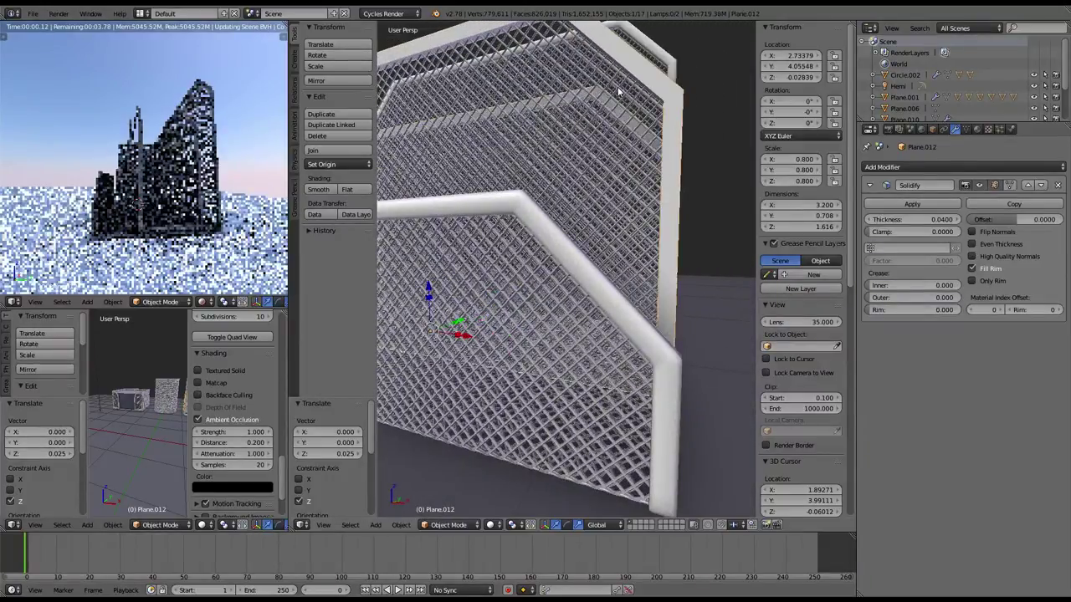
scroll(617, 86, down, 2)
middle_drag(618, 92, 598, 138)
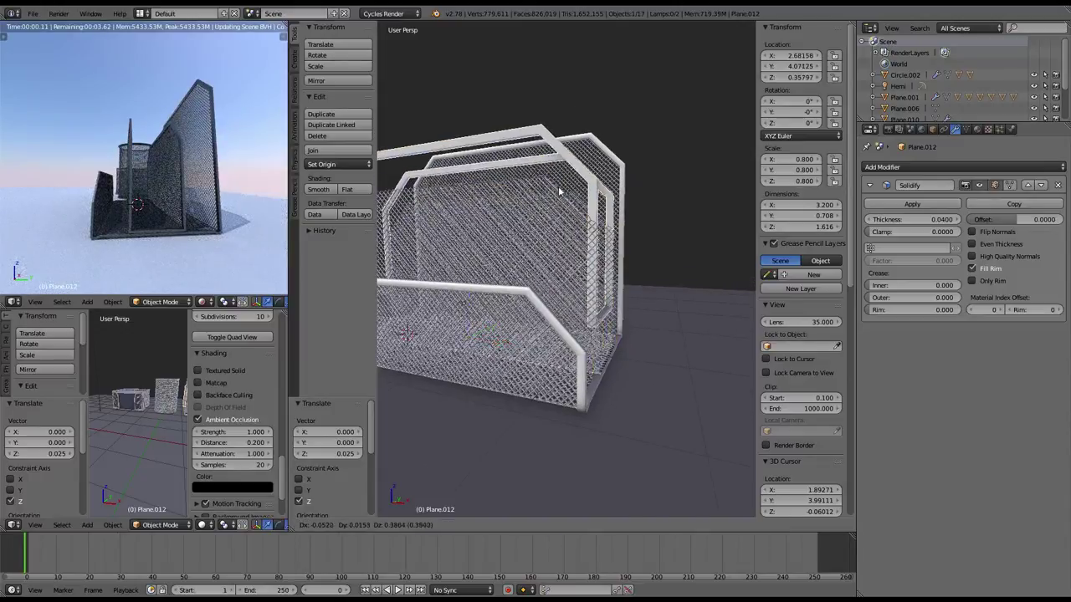
shift+right_click(548, 219)
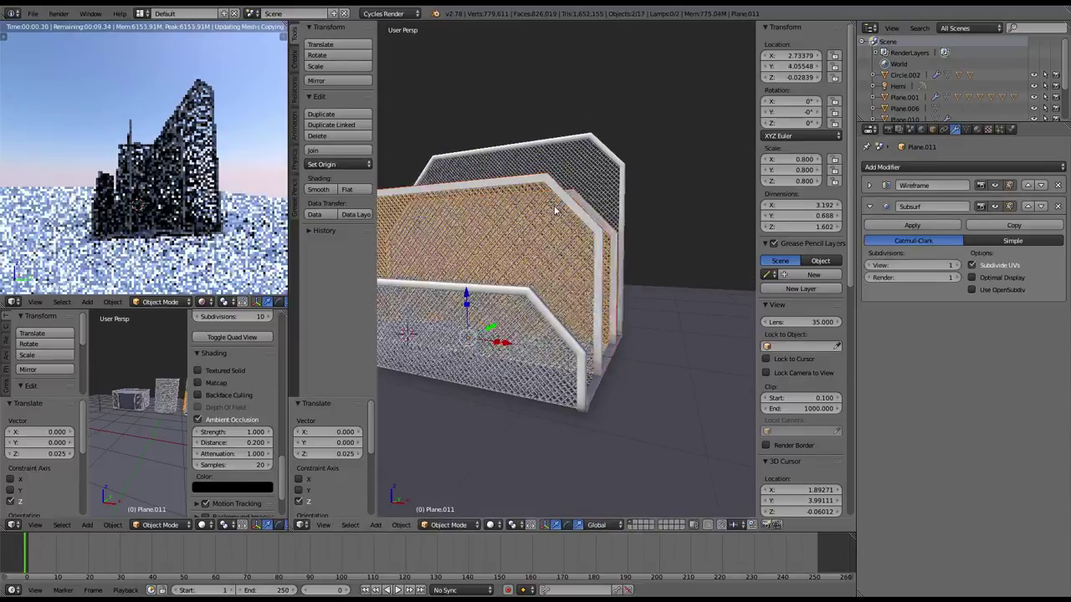
key(shift+h)
key(ctrl+Up)
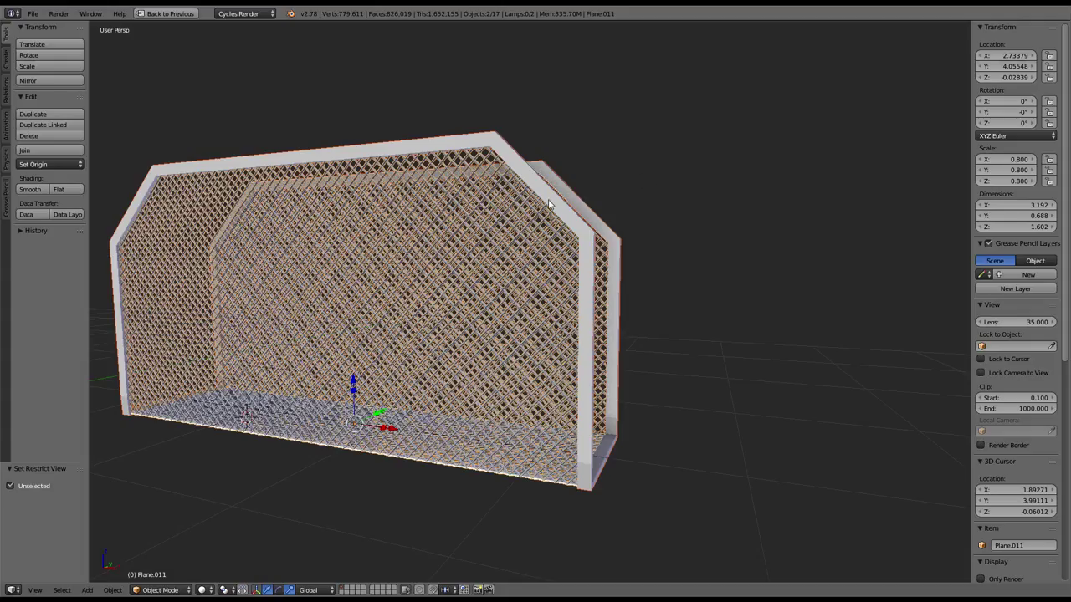
Step: In solid shading and Edit Mode, select the top-rim edges and collapse them
key(shift+z)
key(Tab)
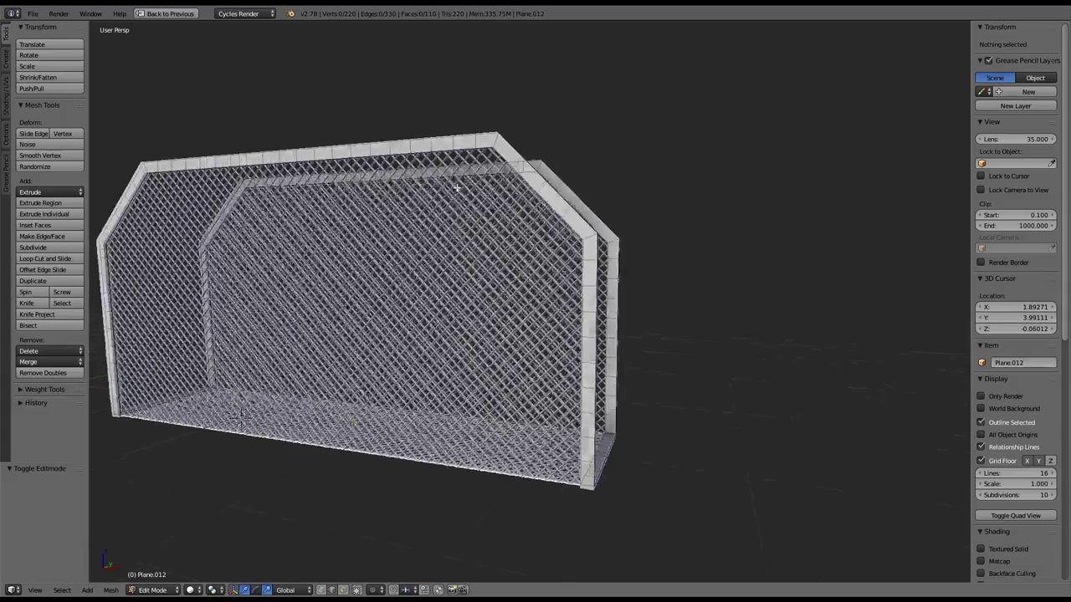
mouse_move(549, 193)
middle_down()
mouse_move(634, 269)
mouse_move(450, 172)
mouse_move(450, 159)
middle_up()
right_click(449, 173)
ctrl+right_click(691, 165)
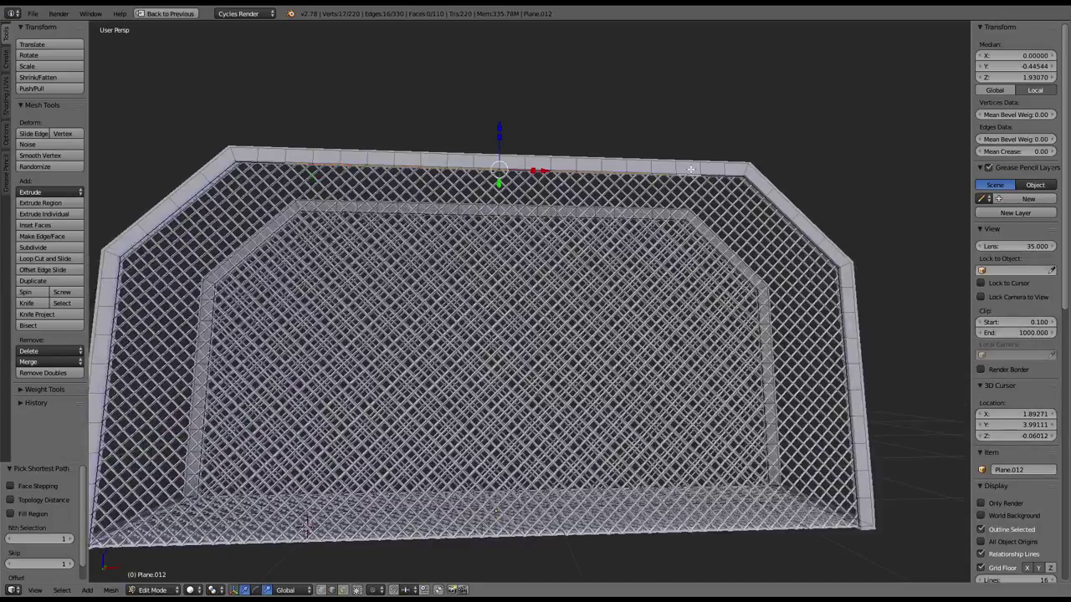
ctrl+right_click(299, 152)
key(x)
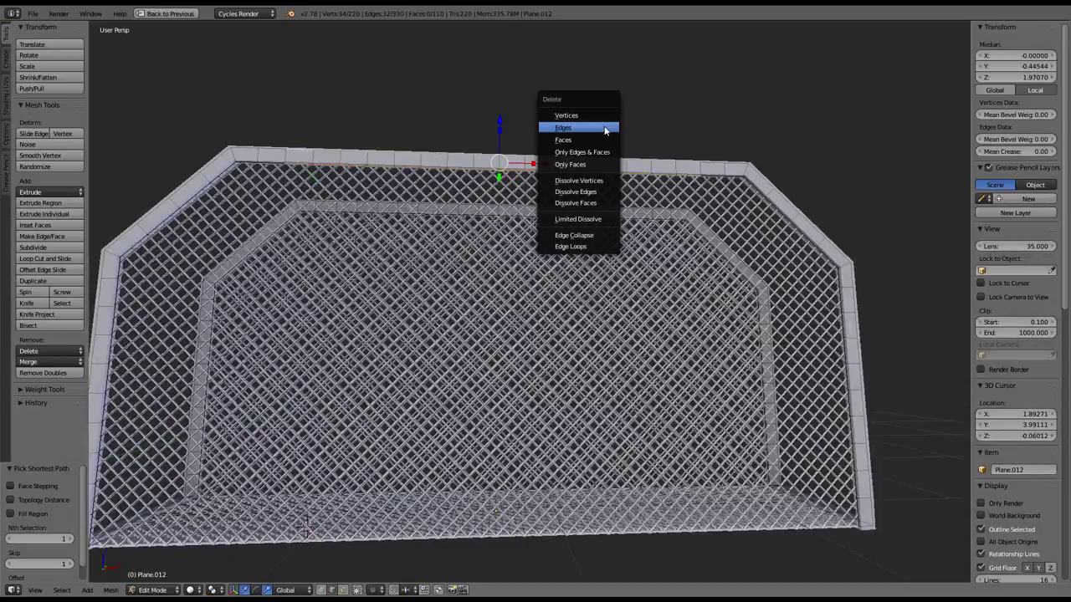
key(w)
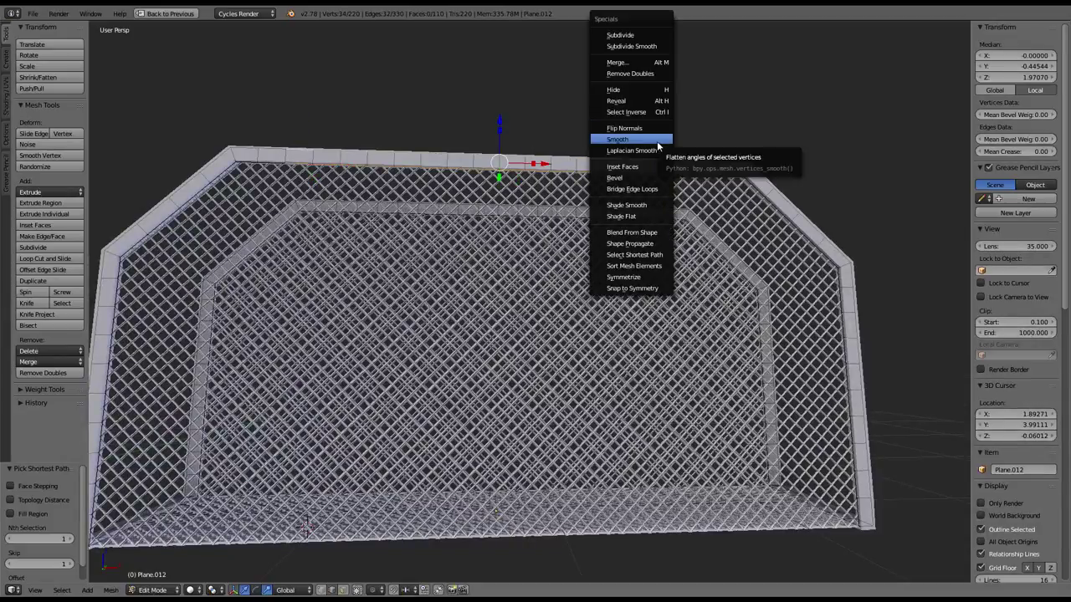
click(632, 62)
click(633, 59)
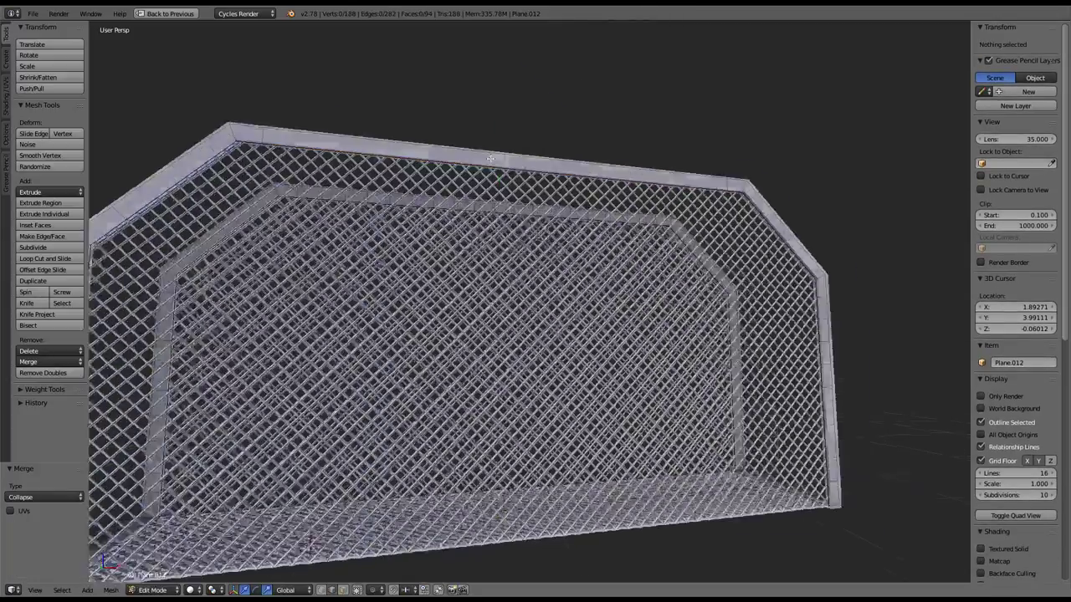
mouse_move(633, 59)
middle_down()
mouse_move(519, 75)
mouse_move(715, 139)
middle_up()
Step: Reselect the top rim edges and collapse them into one, undoing an accidental delete
right_click(714, 140)
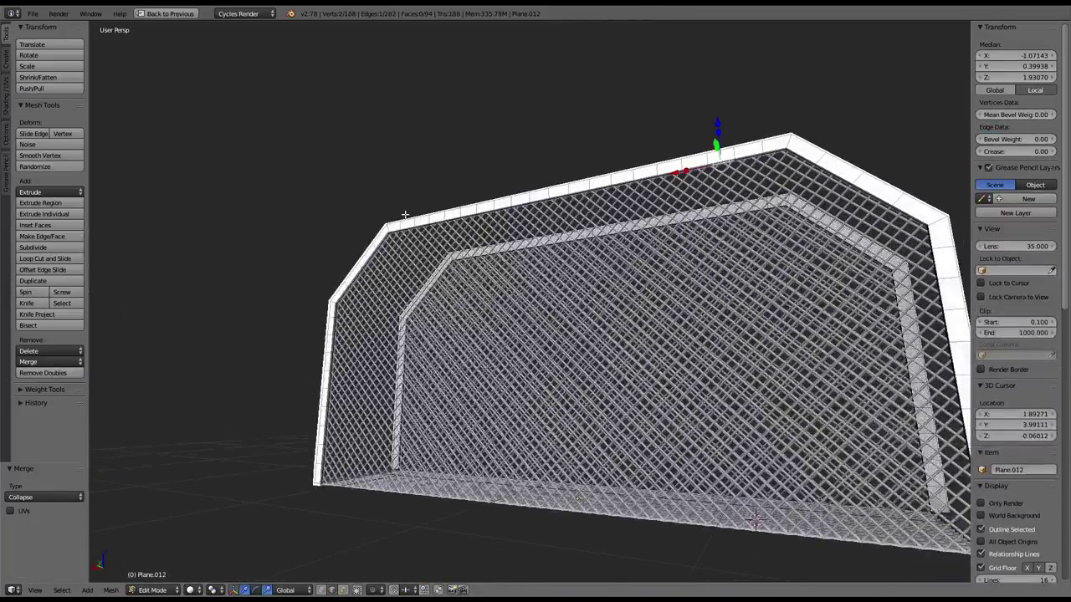
middle_drag(405, 216, 718, 122)
ctrl+right_click(746, 147)
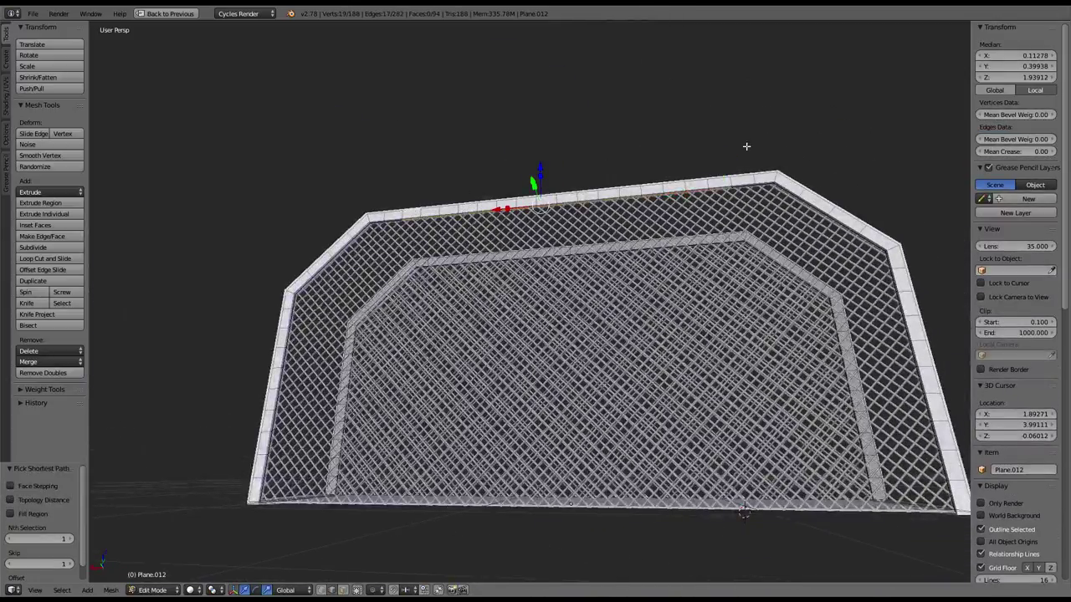
ctrl+right_click(724, 171)
key(x)
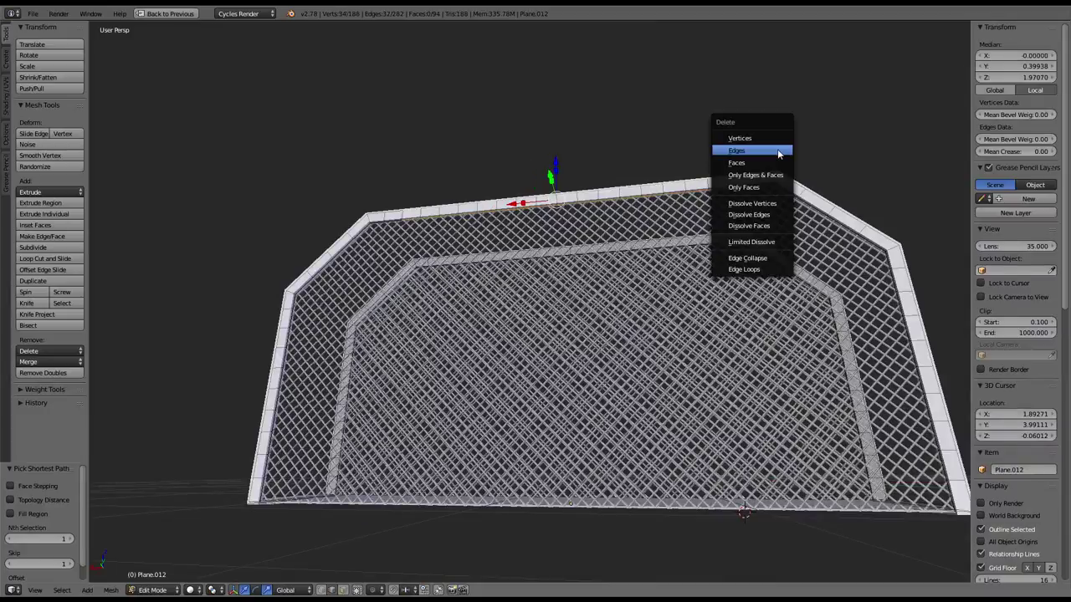
click(778, 150)
key(ctrl+z)
key(w)
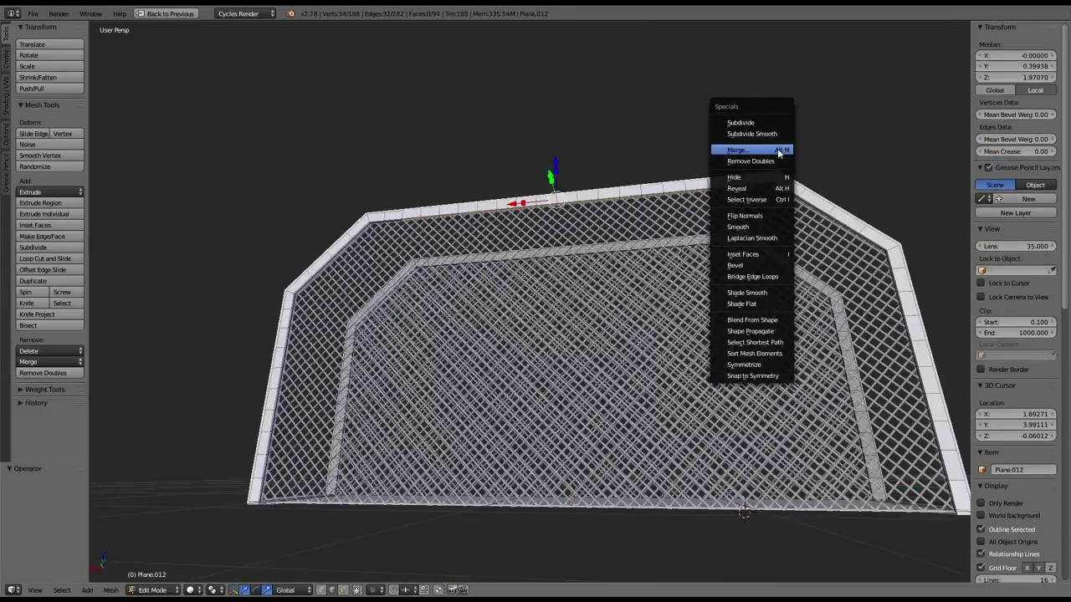
click(778, 150)
click(777, 148)
mouse_move(778, 148)
middle_down()
mouse_move(374, 230)
mouse_move(355, 212)
mouse_move(378, 248)
middle_up()
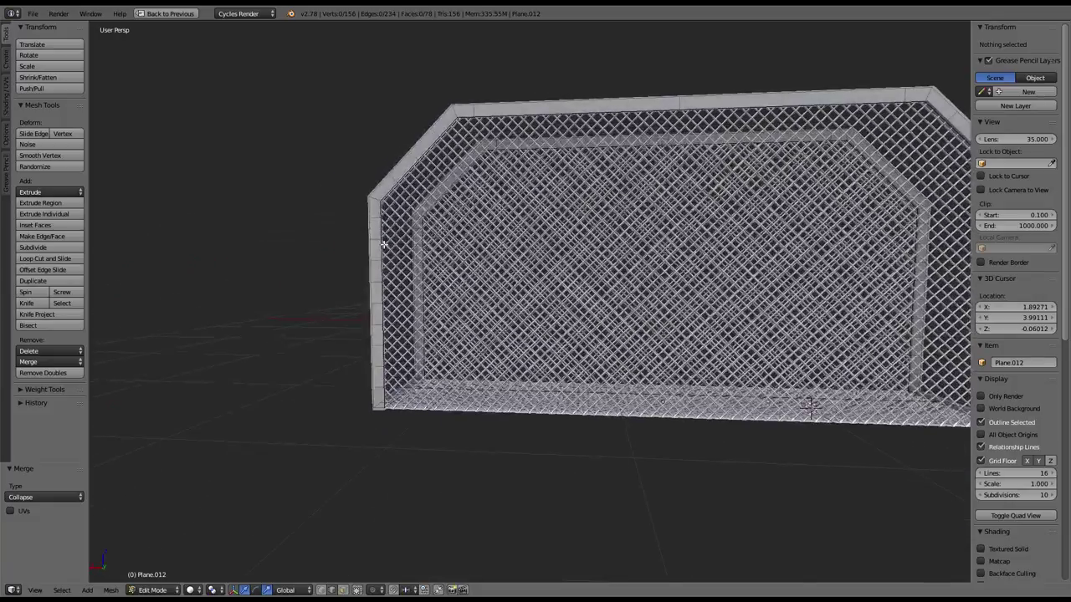
Step: Collapse the doubled vertices on the left post and the end post
right_click(380, 250)
ctrl+right_click(386, 368)
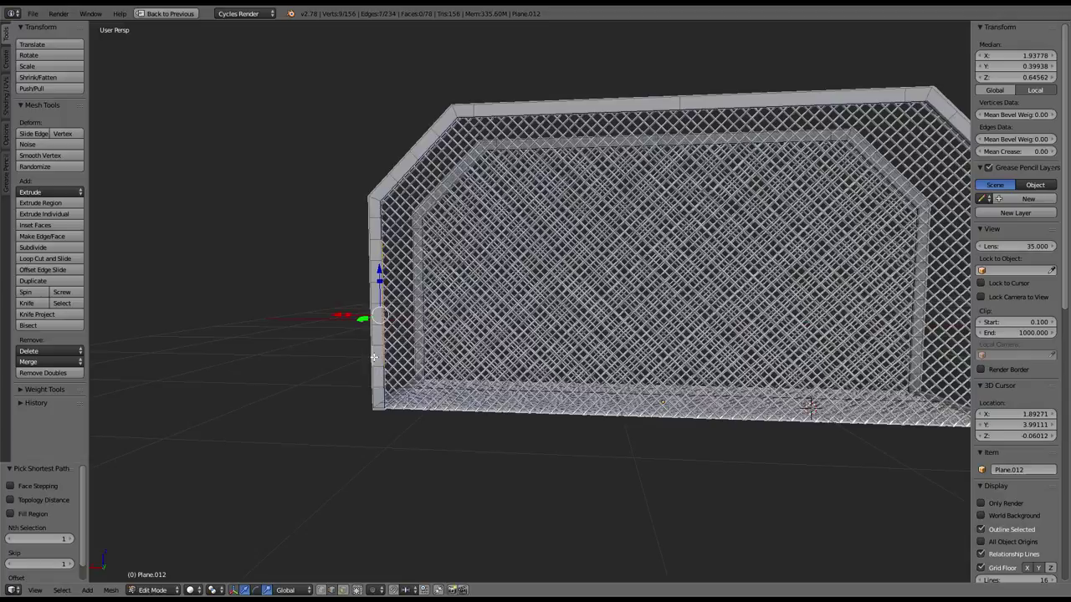
key(alt+m)
click(538, 215)
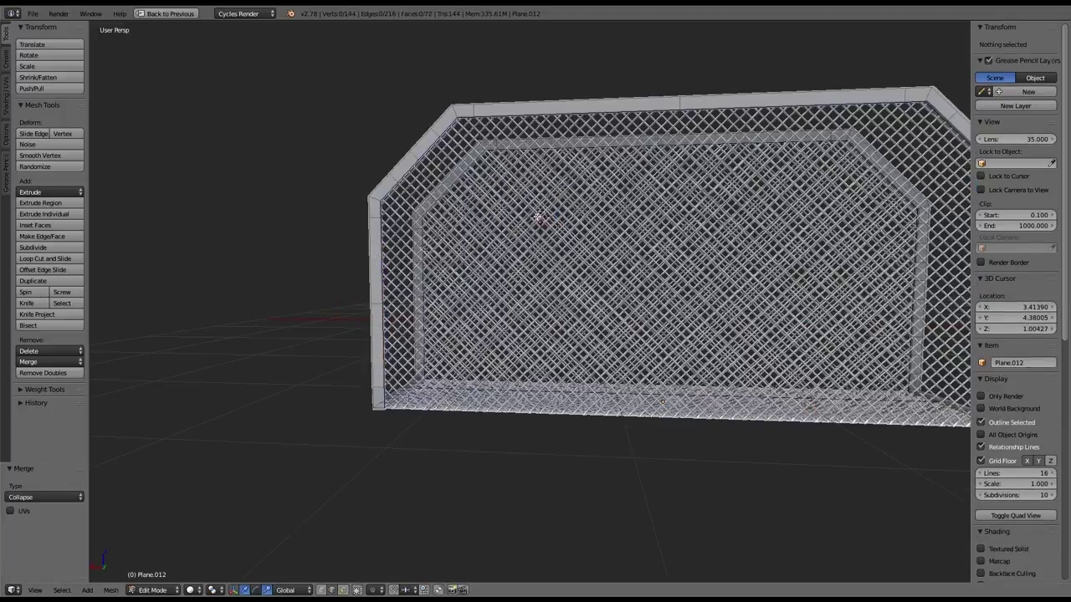
mouse_move(538, 215)
middle_down()
mouse_move(460, 223)
mouse_move(652, 348)
middle_up()
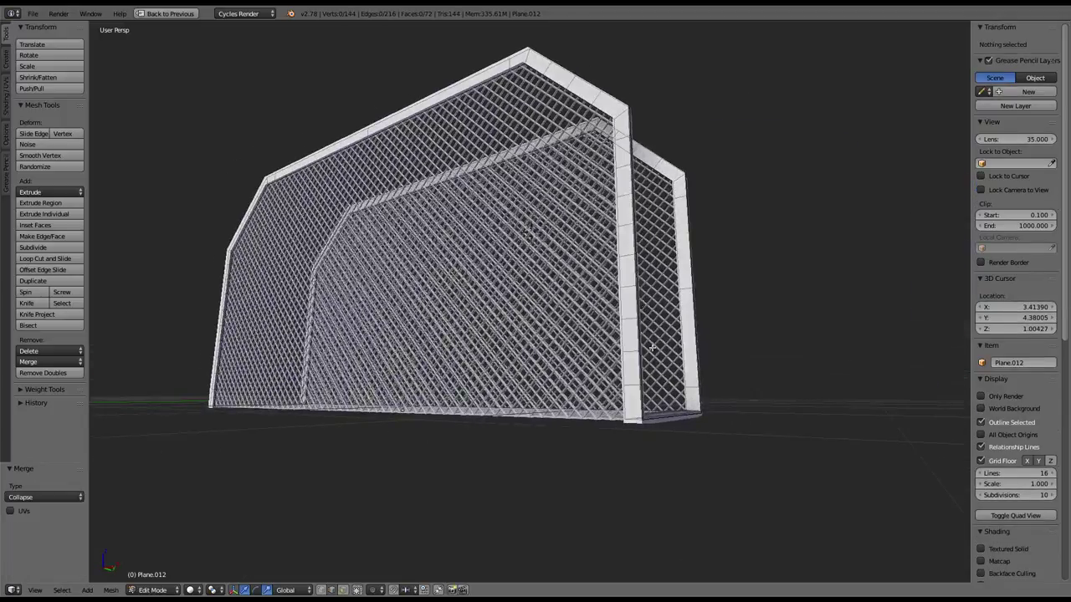
right_click(652, 342)
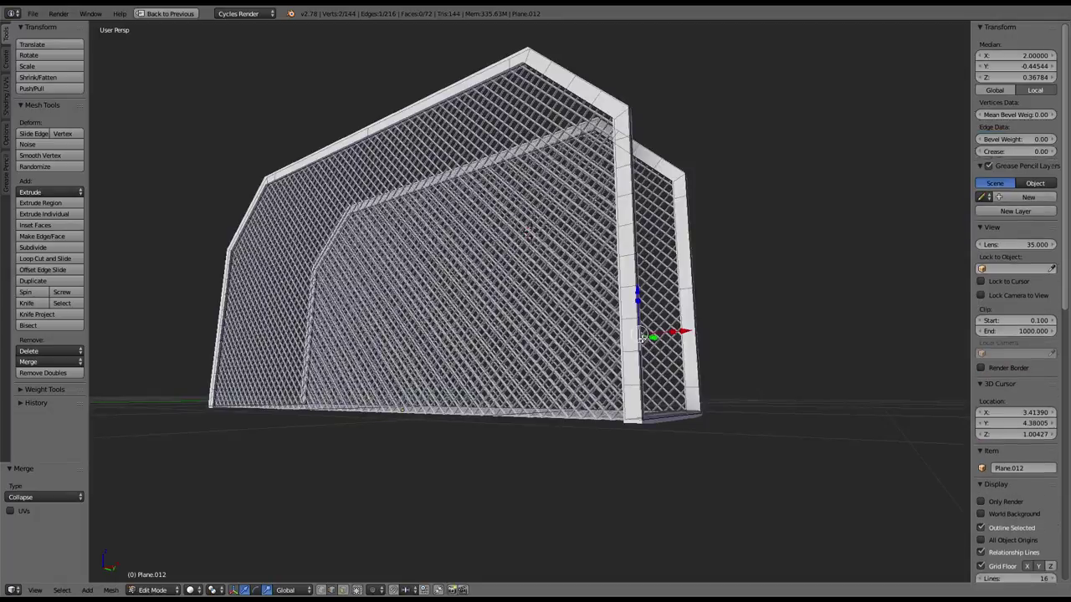
ctrl+right_click(628, 175)
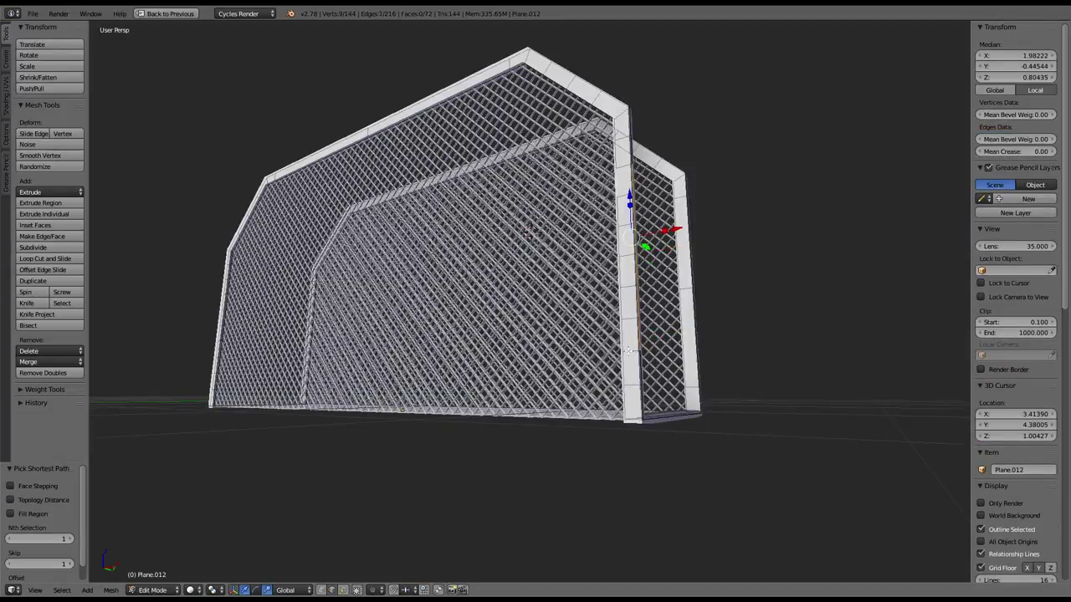
key(w)
click(801, 244)
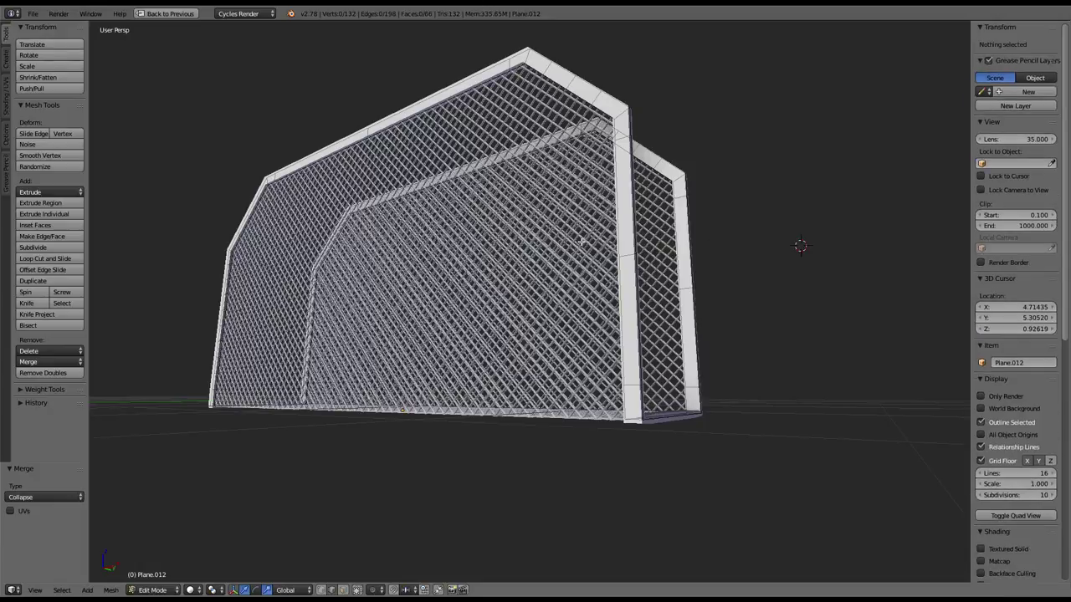
Step: Collapse the remaining doubled edges running down the left post with Alt+M
mouse_move(578, 245)
middle_down()
mouse_move(619, 244)
mouse_move(369, 196)
middle_up()
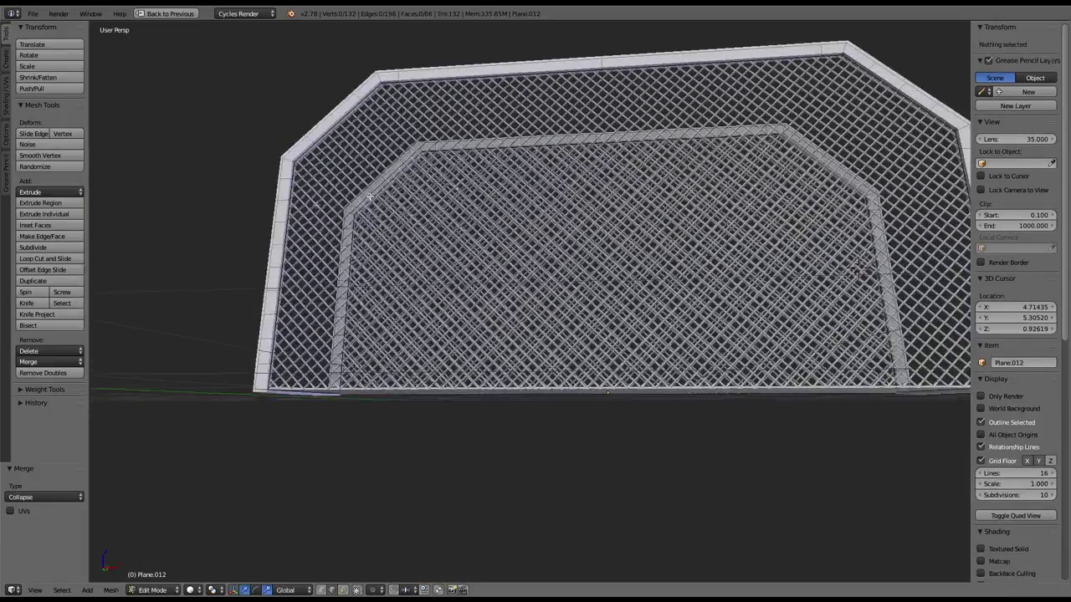
right_click(291, 199)
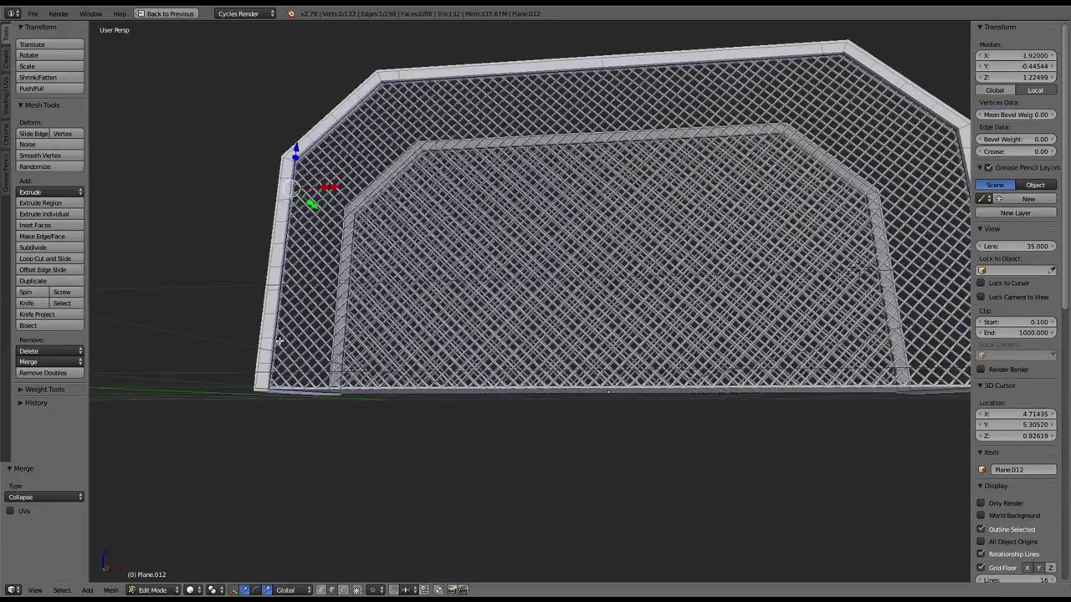
ctrl+right_click(279, 328)
right_click(289, 212)
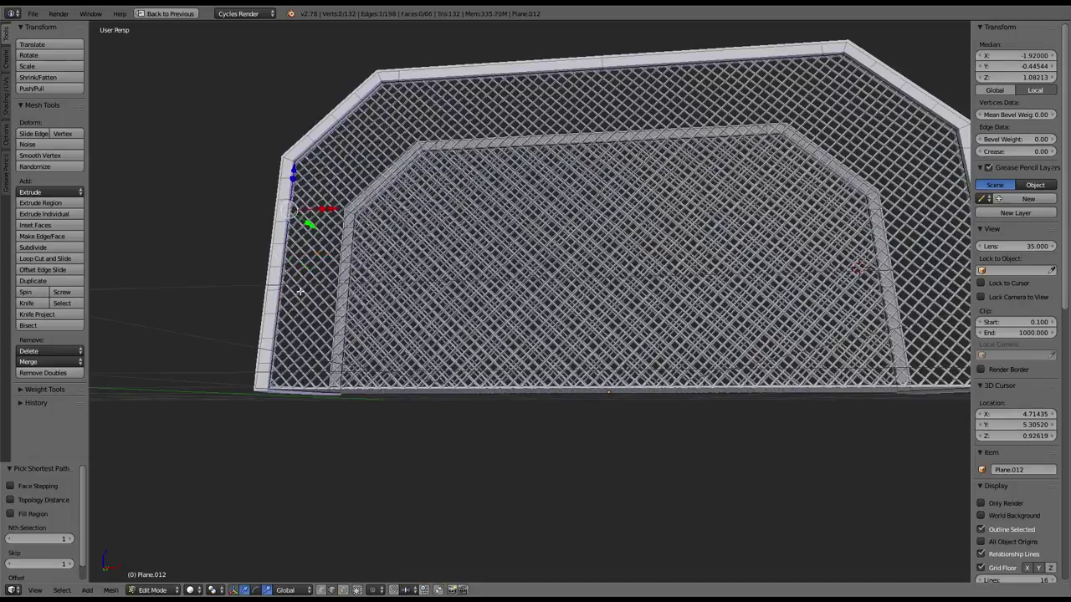
ctrl+right_click(278, 328)
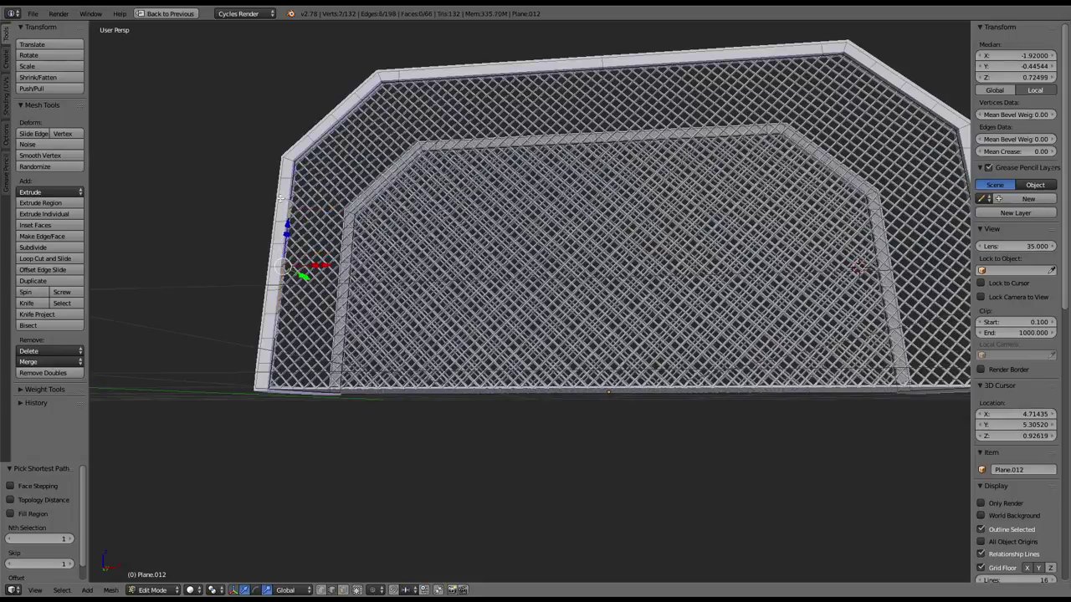
key(alt+m)
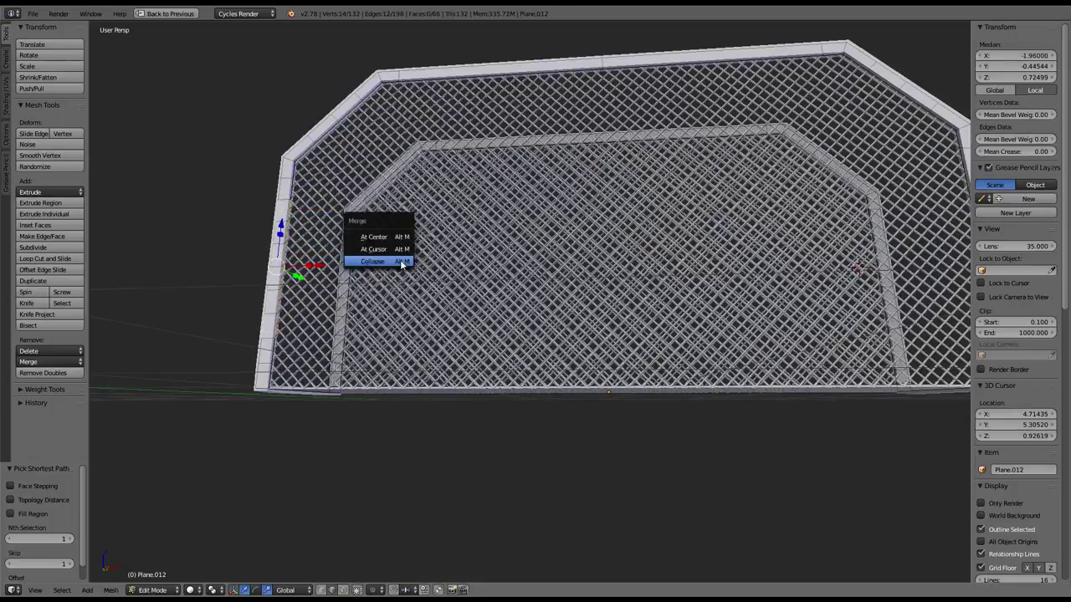
click(381, 249)
Step: Collapse the doubled vertex pairs along the right post
mouse_move(380, 249)
middle_down()
mouse_move(549, 256)
mouse_move(463, 289)
middle_up()
scroll(463, 289, up, 3)
right_click(678, 360)
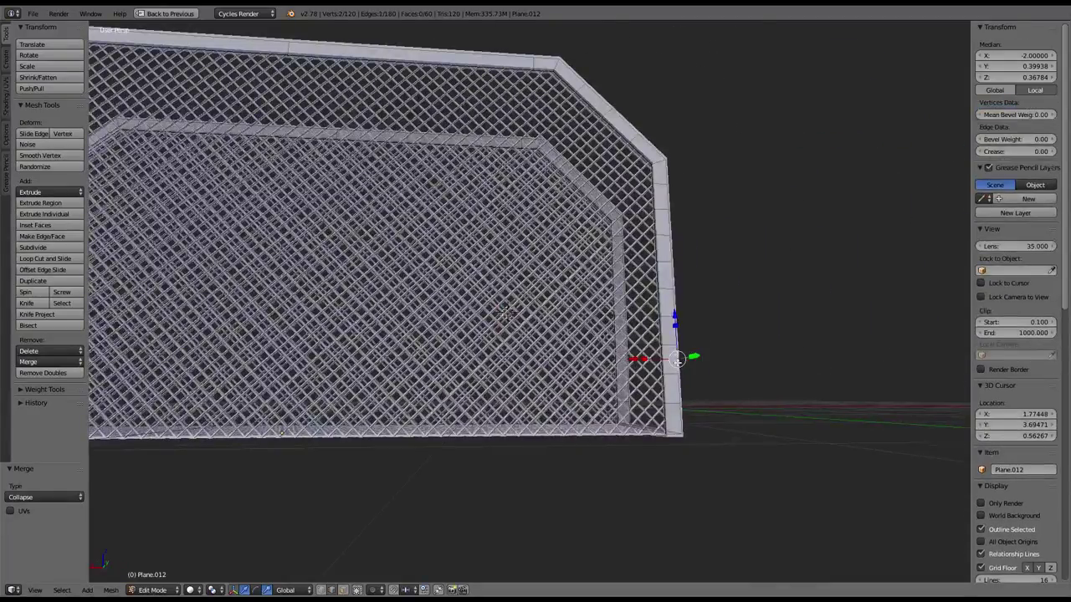
ctrl+right_click(669, 213)
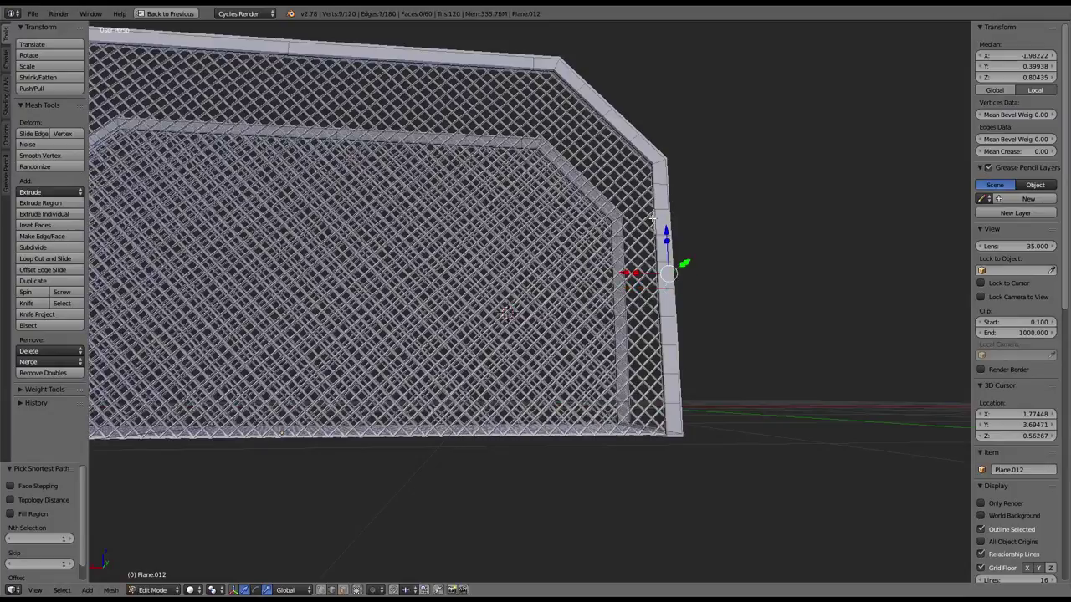
ctrl+right_click(668, 361)
key(alt+m)
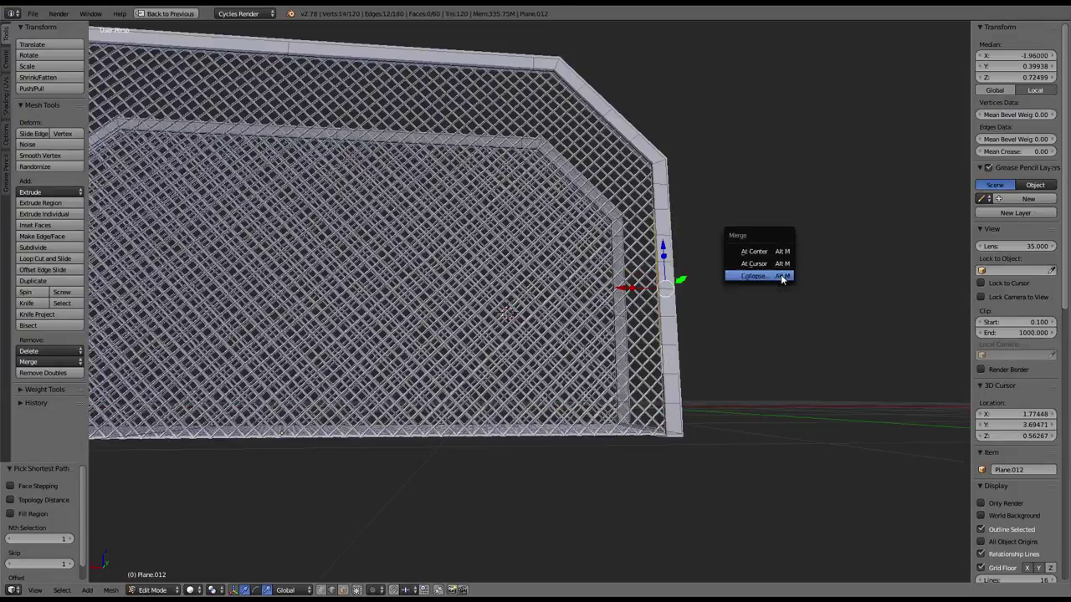
click(781, 275)
scroll(660, 222, down, 5)
Step: Merge the selected bottom-rail vertices into a single point with Collapse
mouse_move(660, 222)
middle_down()
mouse_move(469, 335)
mouse_move(452, 355)
middle_up()
scroll(469, 335, up, 5)
right_click(451, 355)
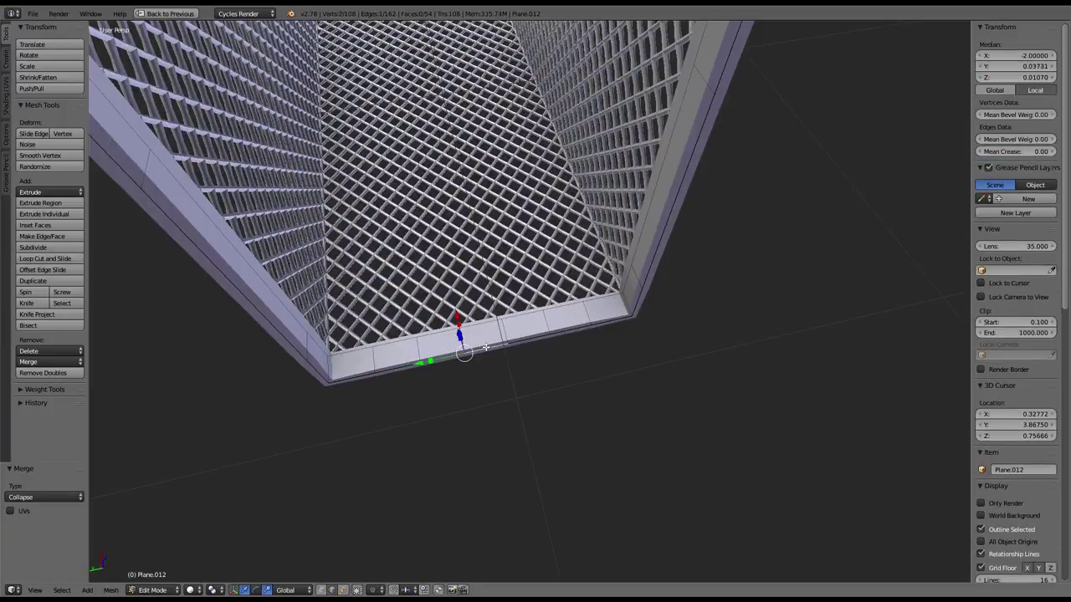
key(alt+m)
click(527, 279)
mouse_move(527, 280)
middle_down()
mouse_move(585, 266)
mouse_move(468, 391)
middle_up()
scroll(586, 266, down, 5)
Step: Check the frame's bottom edge and toggle out of Edit Mode at 102 vertices
right_click(469, 391)
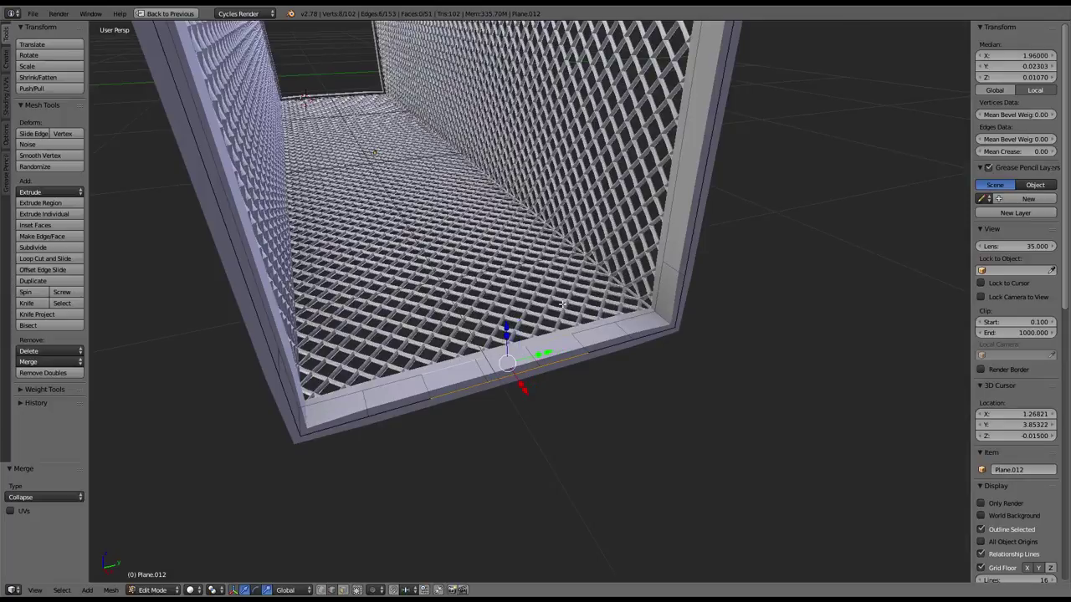
key(Tab)
mouse_move(561, 304)
middle_down()
mouse_move(510, 251)
mouse_move(452, 376)
middle_up()
scroll(501, 282, down, 3)
key(Tab)
scroll(412, 473, up, 5)
Step: Return to Object Mode and unhide all hidden objects with Alt+H
key(Tab)
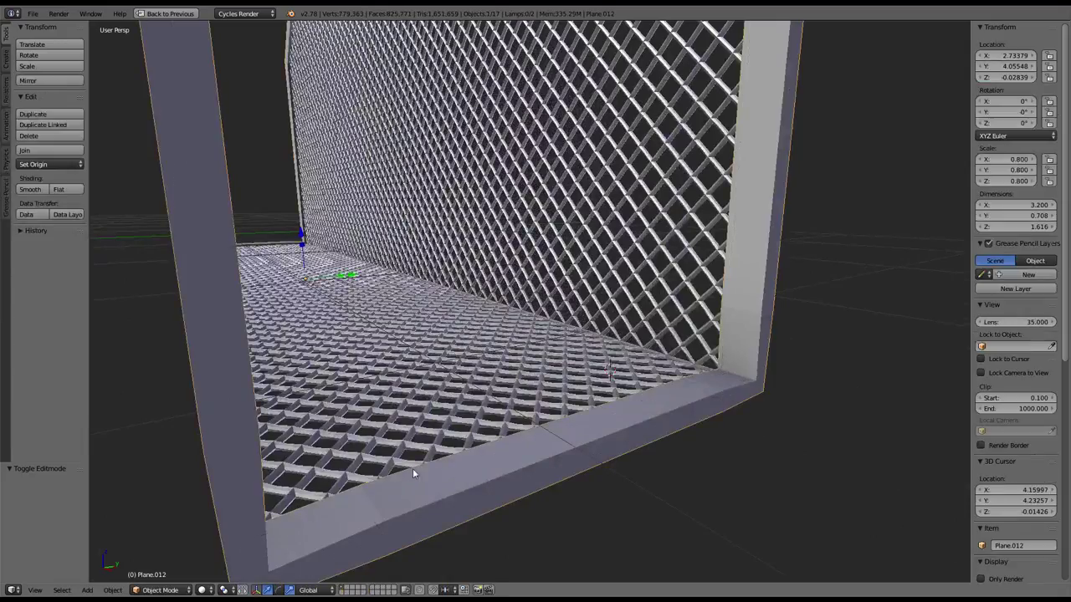
scroll(413, 474, down, 4)
middle_drag(412, 474, 455, 382)
key(alt+h)
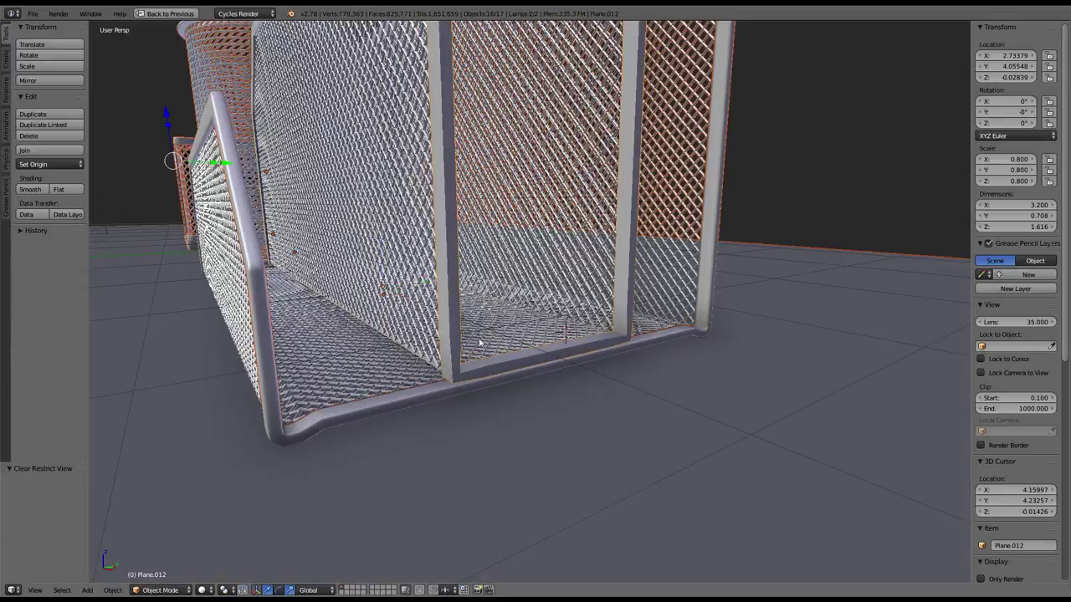
Step: Copy the rounded tube frame Plane.013's modifiers onto the flat panel Plane.012
right_click(458, 296)
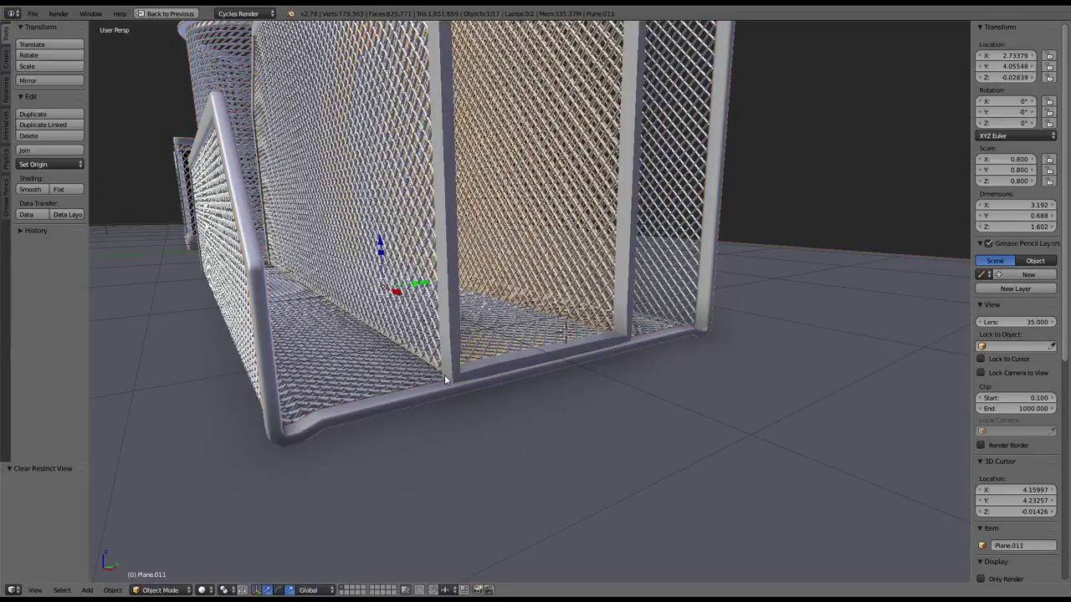
right_click(493, 343)
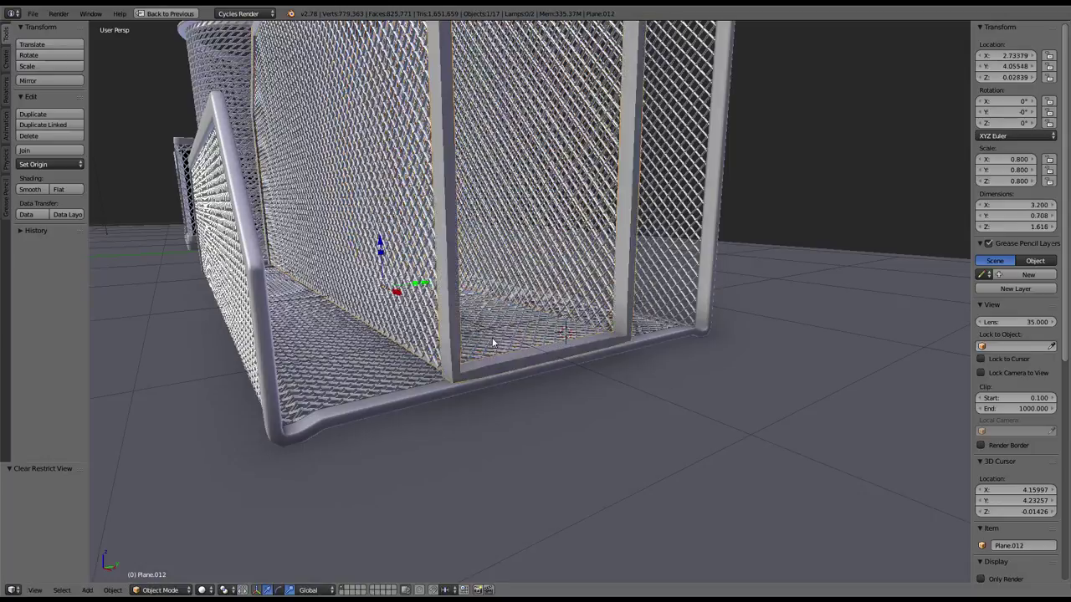
shift+right_click(354, 414)
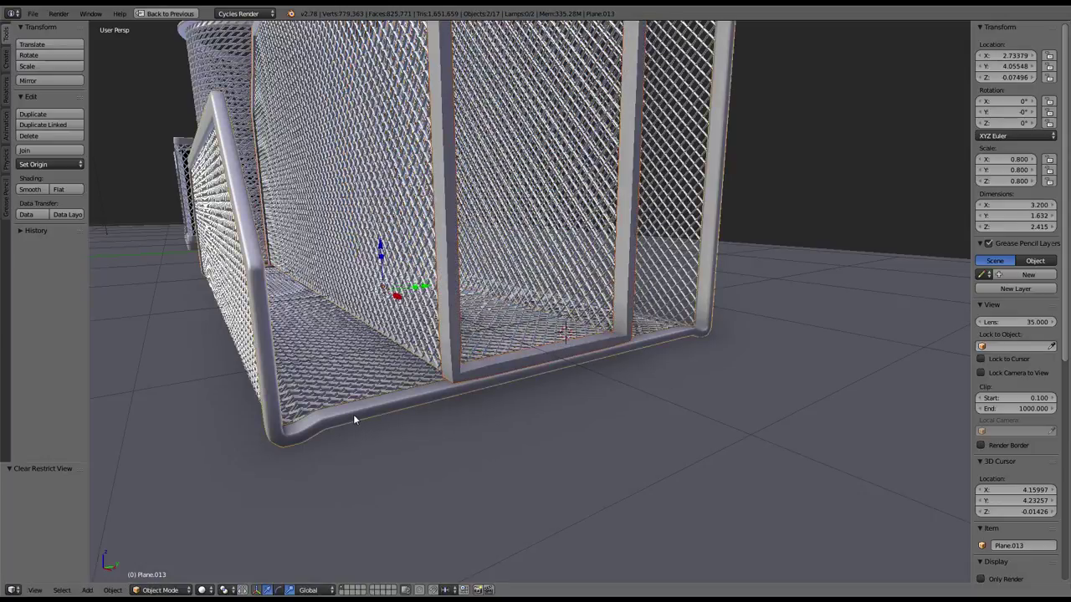
key(ctrl+l)
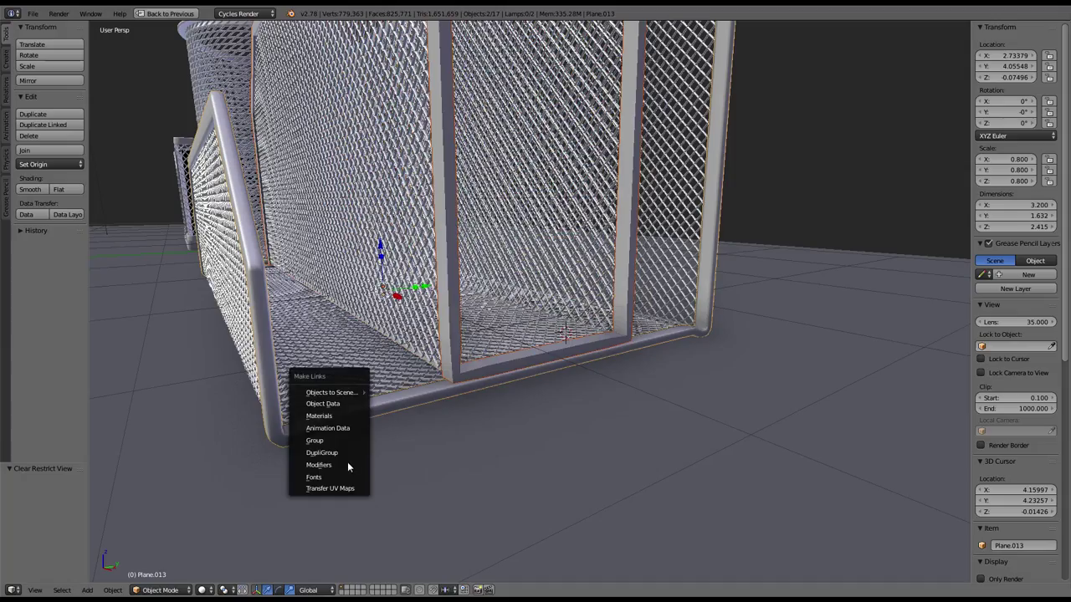
click(347, 466)
scroll(523, 320, up, 4)
scroll(523, 320, down, 2)
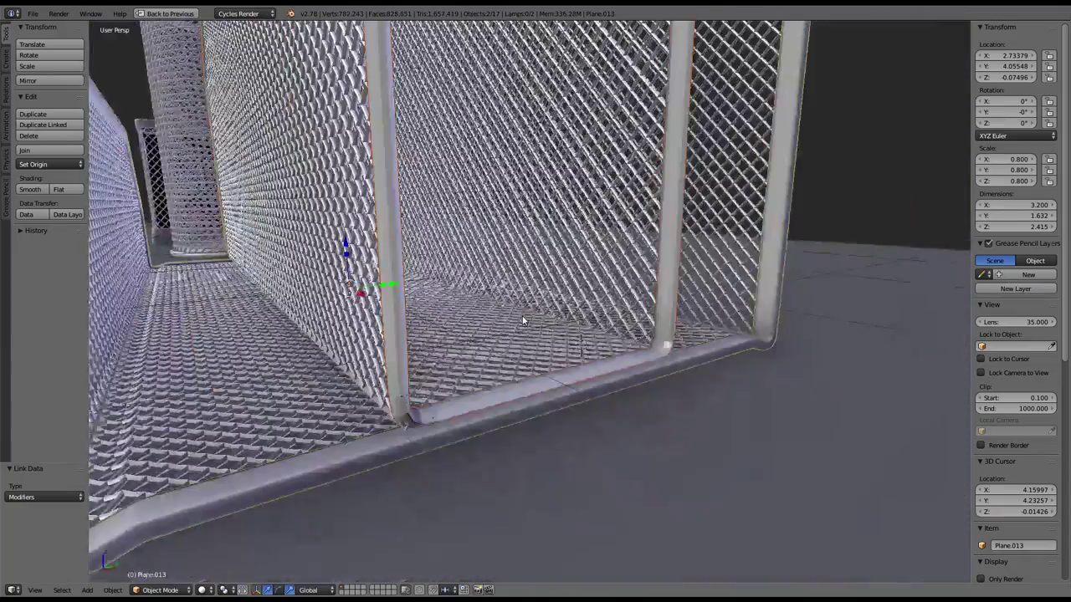
Step: Inspect the now-rounded frame, then put the mesh panel into Edit Mode
mouse_move(523, 321)
middle_down()
mouse_move(533, 313)
mouse_move(473, 318)
mouse_move(469, 277)
mouse_move(402, 330)
middle_up()
scroll(466, 271, up, 3)
scroll(467, 282, down, 1)
key(Tab)
key(Tab)
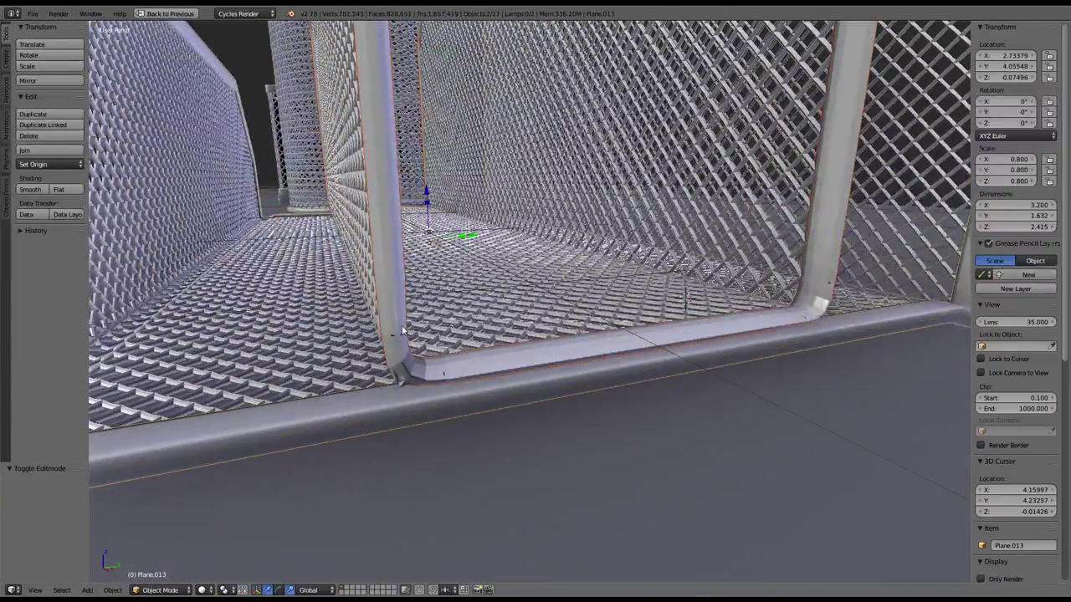
right_click(400, 325)
key(Tab)
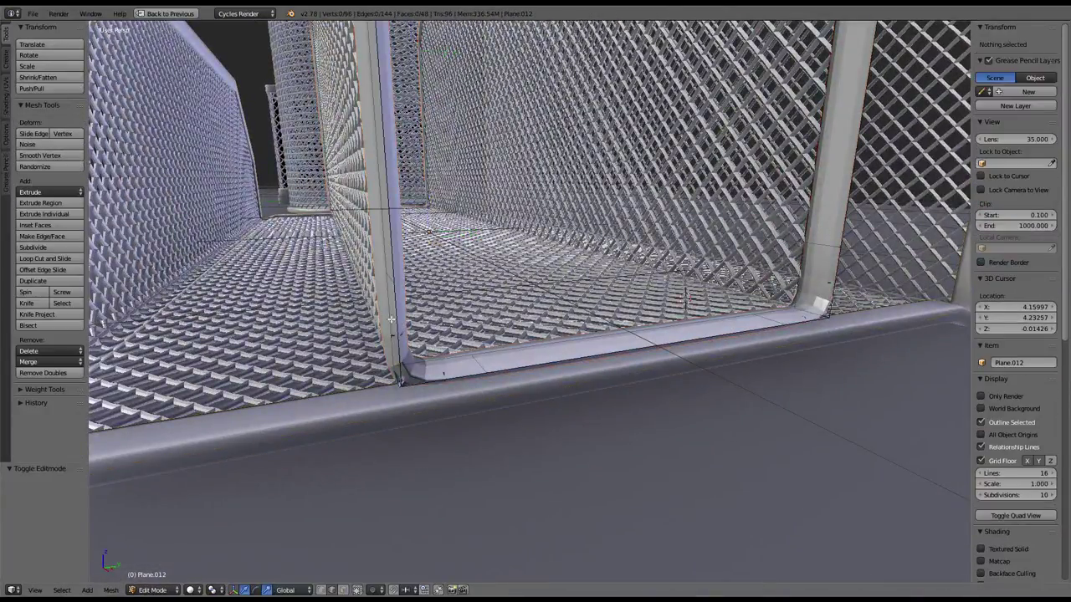
Step: Edge-slide the frame edges at the divider's base, including factors -0.742 and -0.669
right_click(393, 327)
middle_drag(422, 336, 597, 251)
key(g)
key(g)
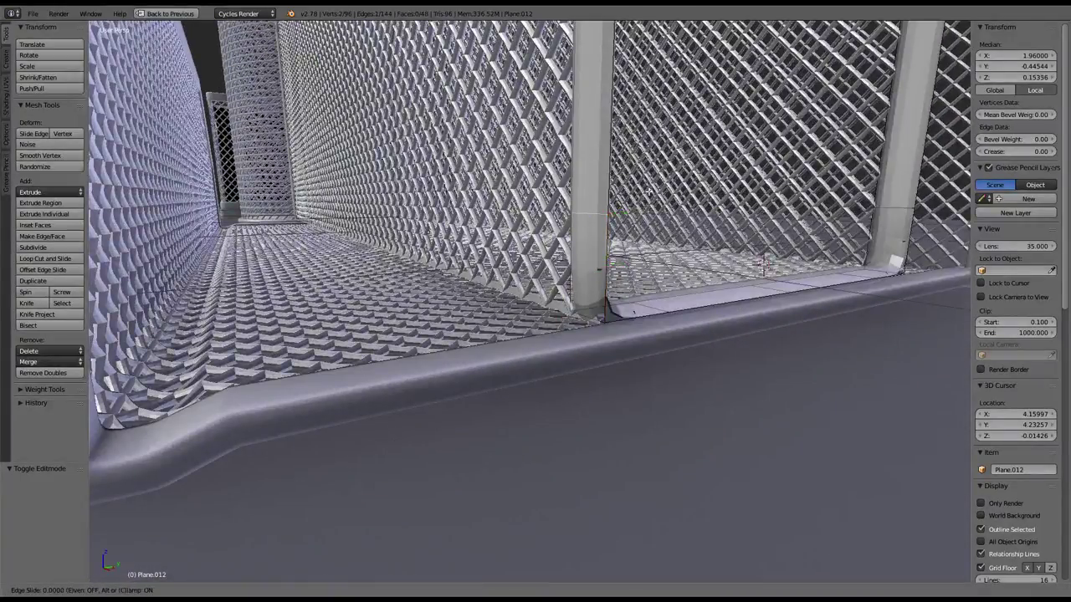
click(605, 404)
mouse_move(605, 404)
middle_down()
mouse_move(583, 390)
mouse_move(603, 382)
middle_up()
key(g)
key(g)
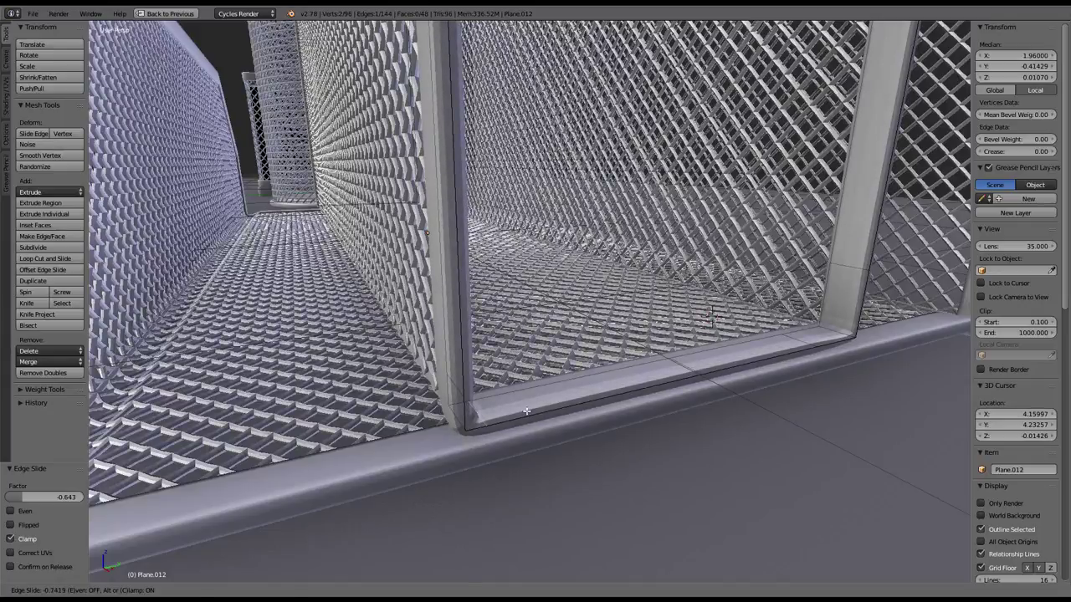
click(526, 411)
middle_drag(526, 410, 526, 326)
key(g)
key(g)
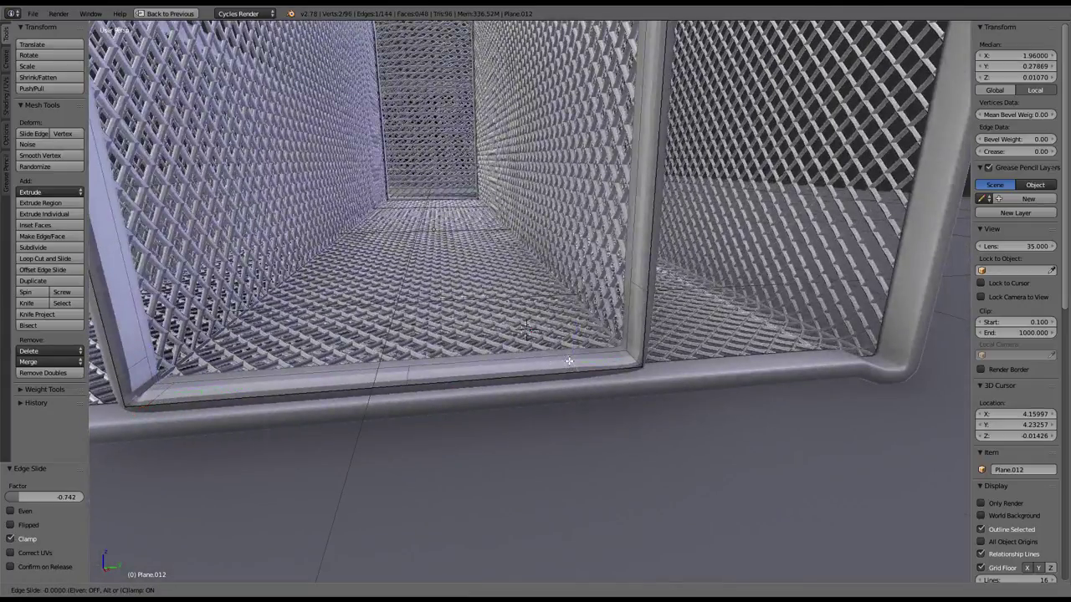
click(641, 358)
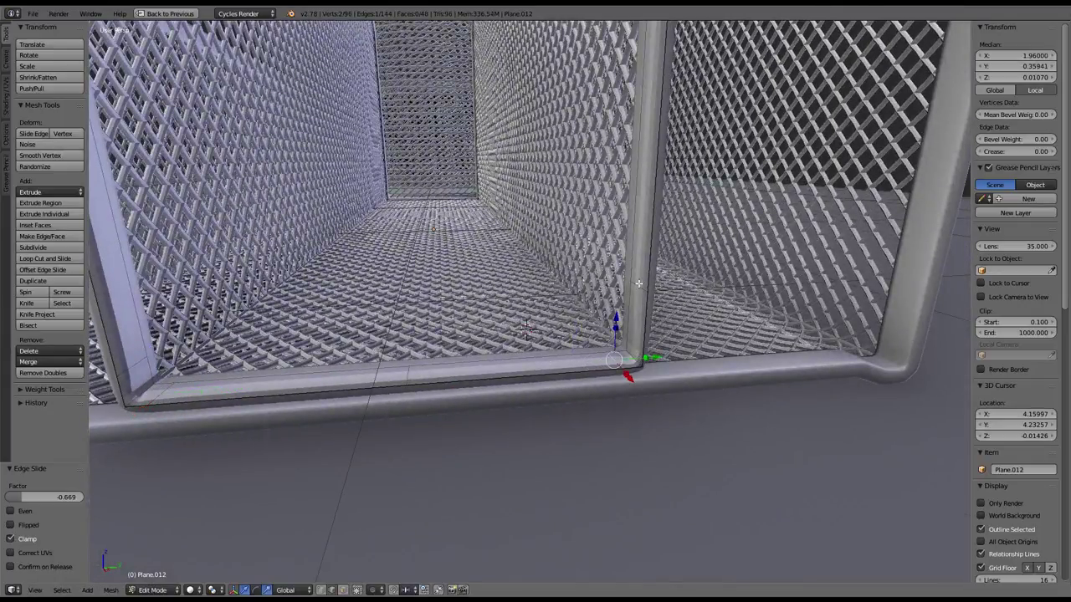
key(g)
key(g)
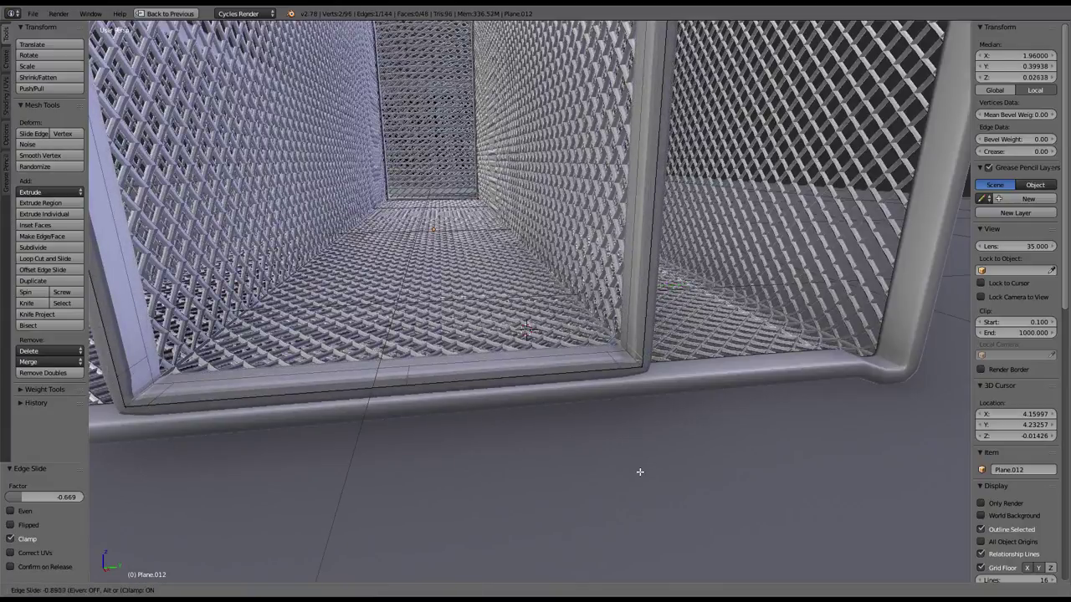
click(708, 412)
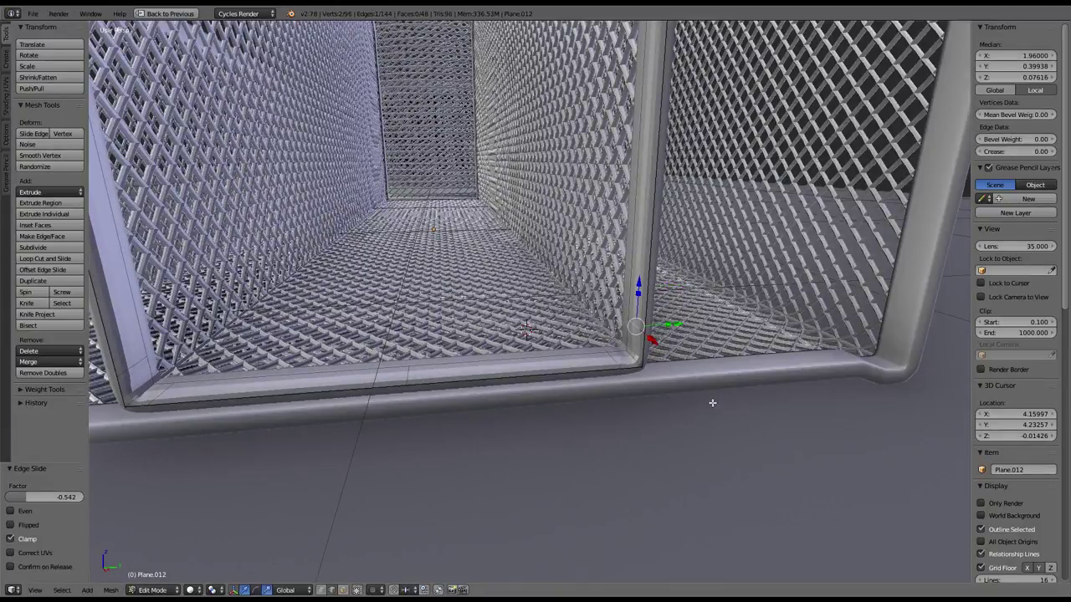
Step: Edge-slide the far-end and floor frame edges at factors -0.732, -0.644 and -0.691
key(Tab)
middle_drag(518, 306, 386, 262)
scroll(386, 261, up, 5)
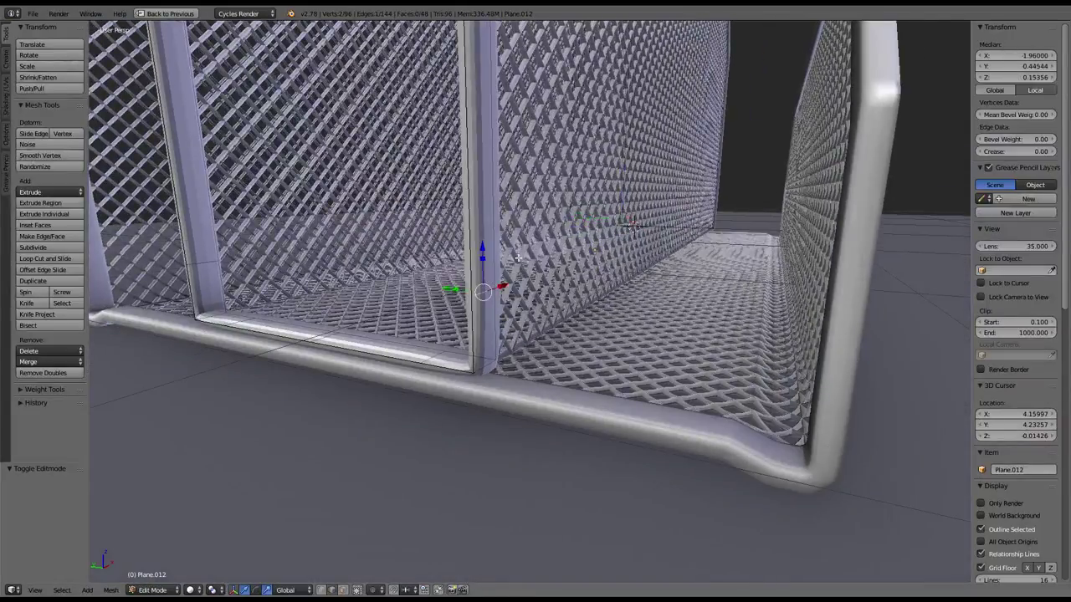
key(g)
key(g)
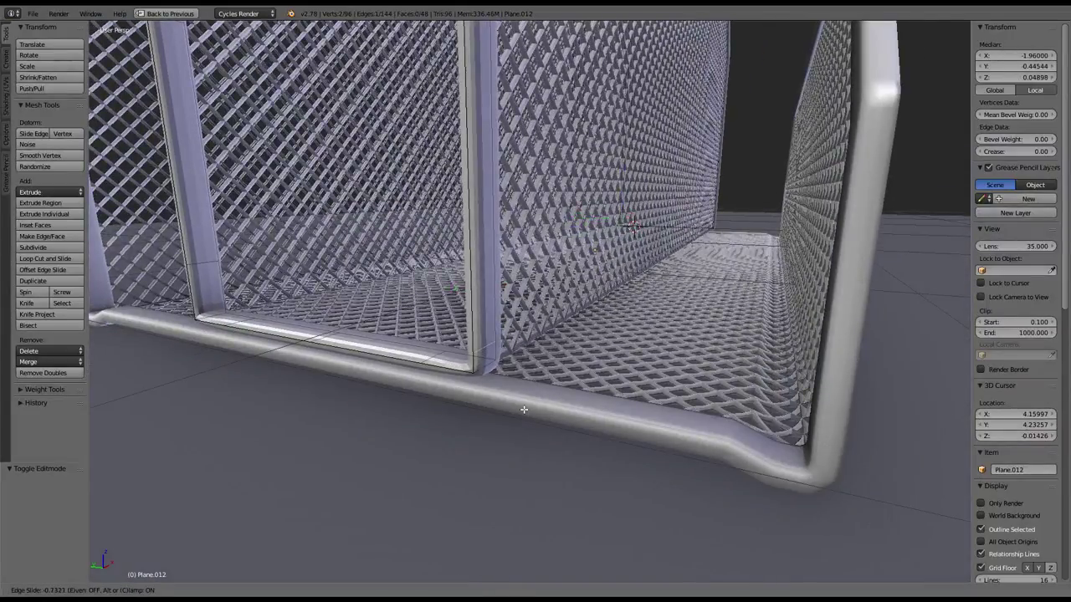
click(506, 395)
key(g)
key(g)
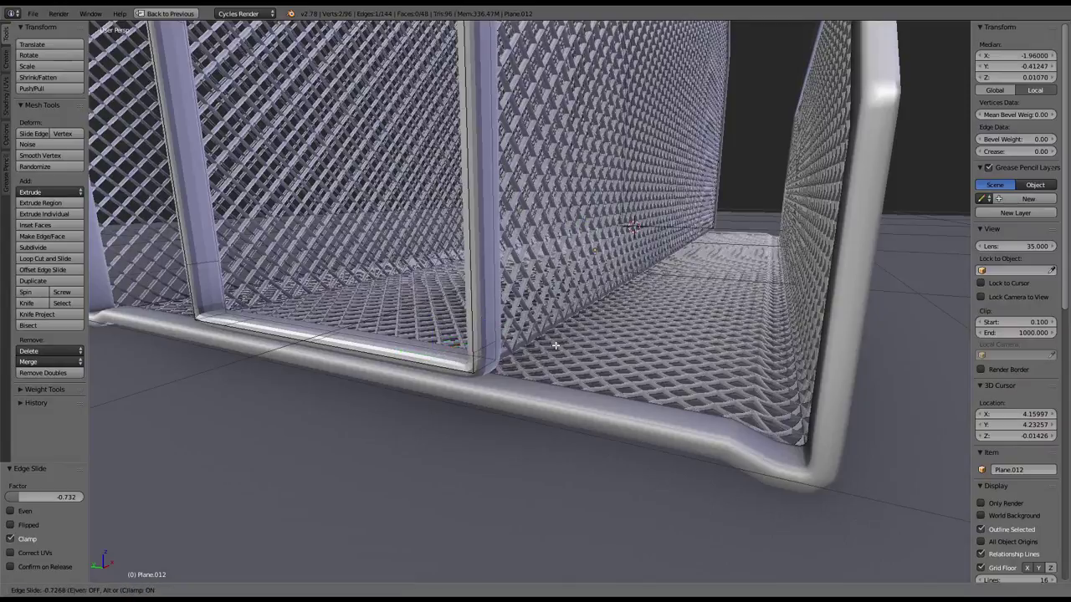
click(554, 345)
scroll(502, 385, up, 6)
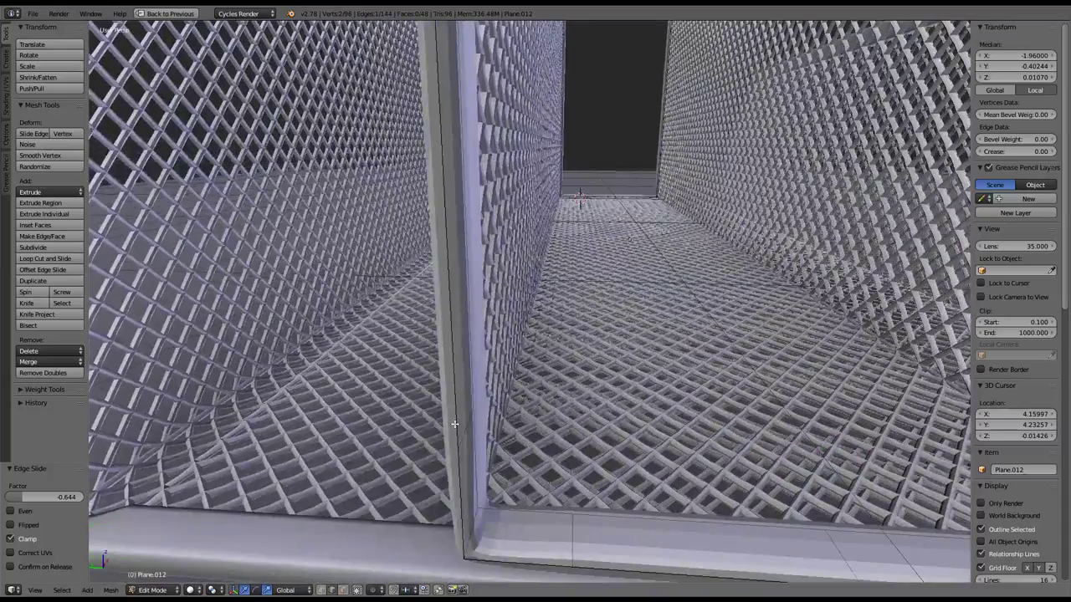
key(ctrl+z)
key(g)
key(g)
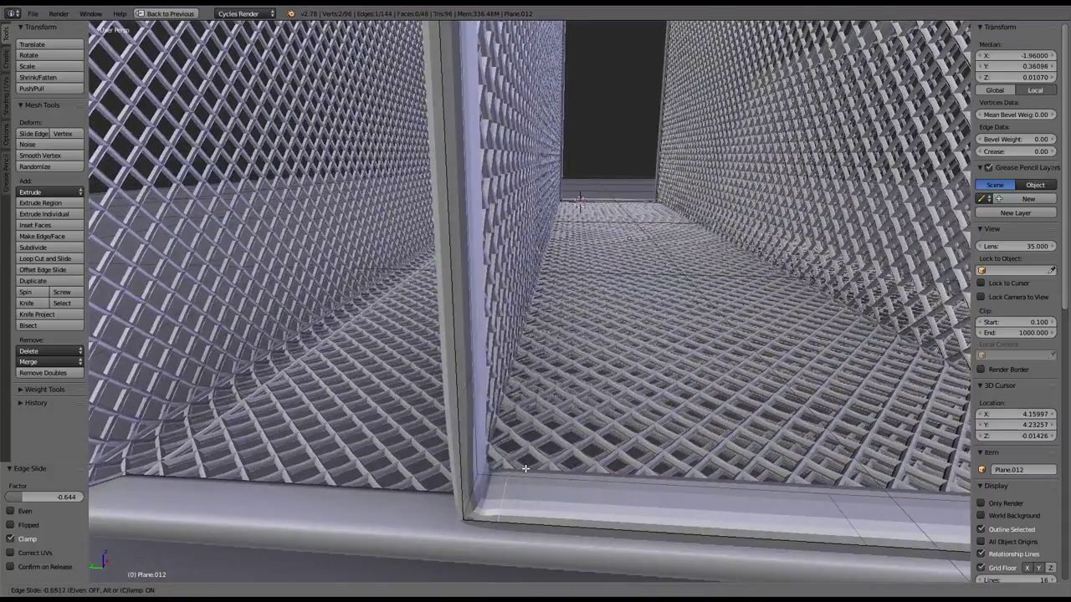
click(457, 414)
key(g)
key(g)
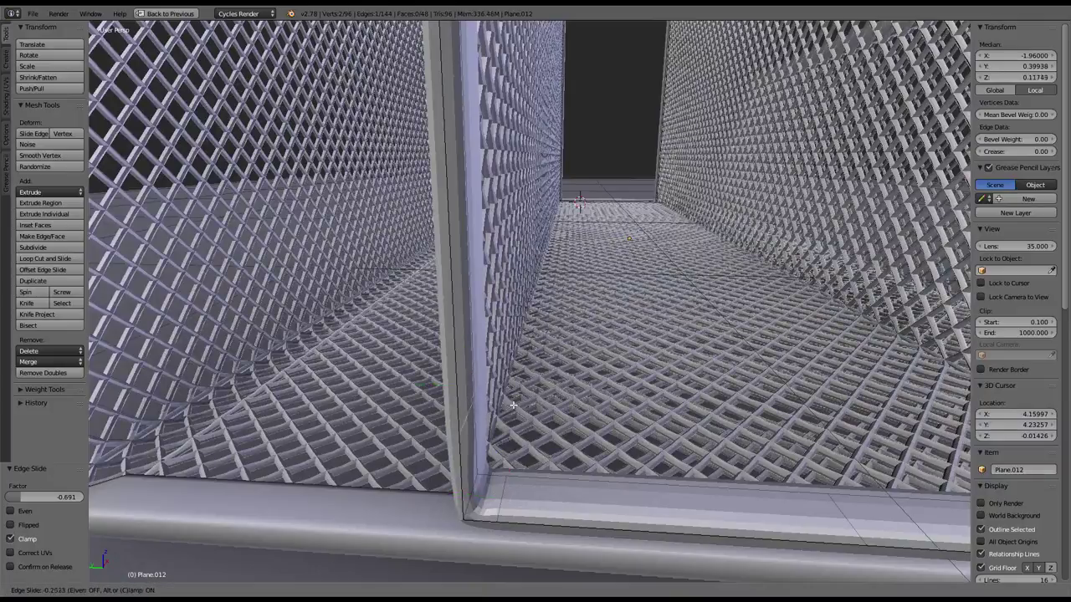
click(518, 509)
Step: Check the reshaped frame from outside, then select all its vertices and open Specials
key(Tab)
mouse_move(518, 509)
middle_down()
mouse_move(484, 322)
mouse_move(336, 332)
mouse_move(435, 327)
middle_up()
key(Tab)
key(a)
key(w)
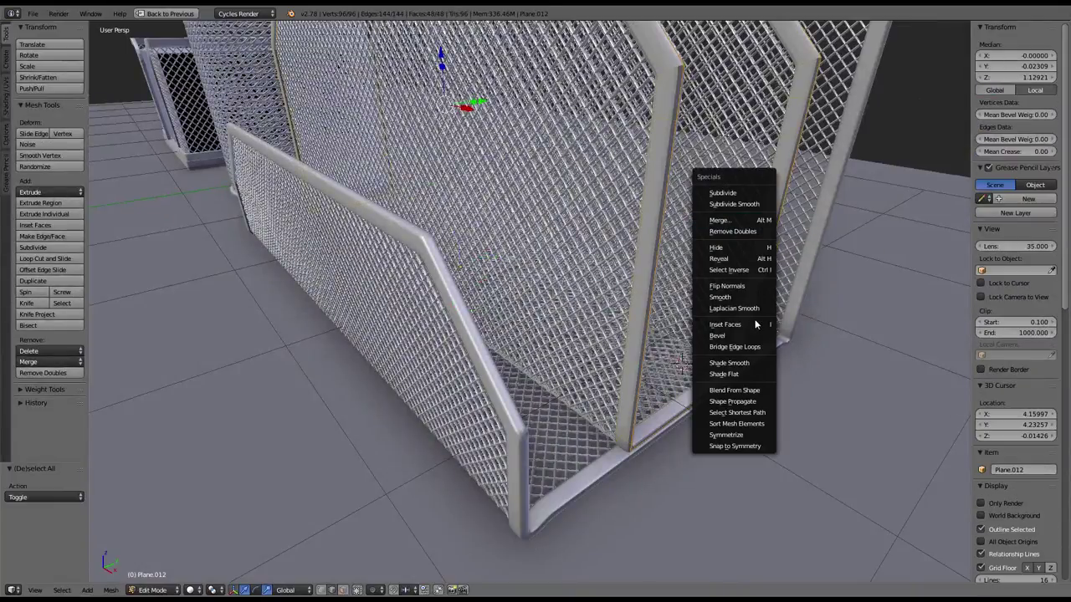
Step: Dismiss Specials, return to Object Mode, and orbit the rack to view Plane.012 among the tube frames
click(753, 362)
key(Tab)
scroll(516, 262, down, 5)
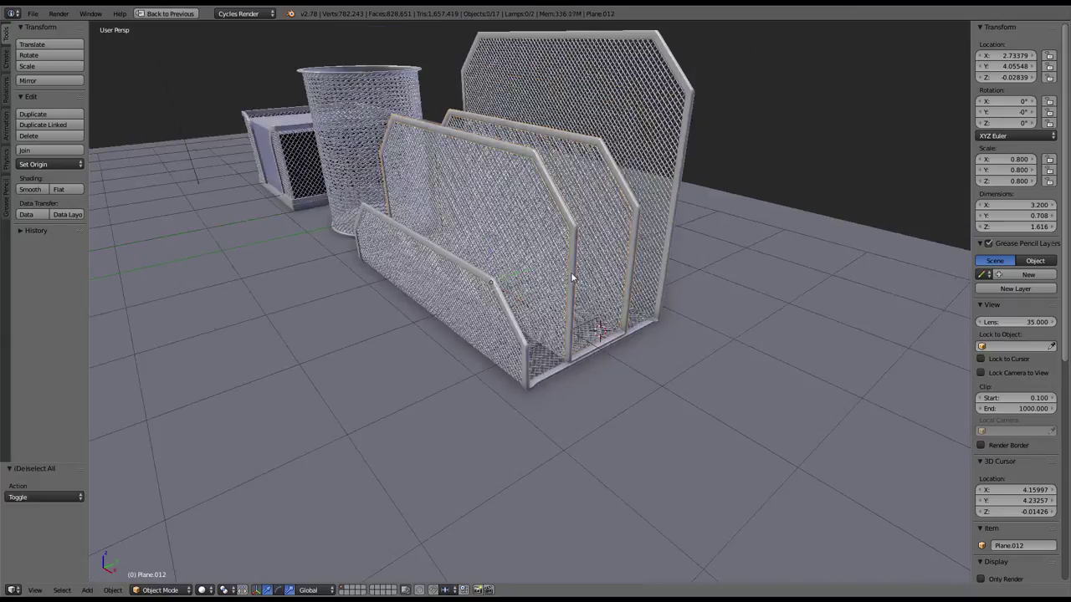
mouse_move(376, 268)
middle_down()
mouse_move(517, 262)
mouse_move(620, 273)
middle_up()
scroll(620, 273, up, 2)
scroll(584, 272, up, 3)
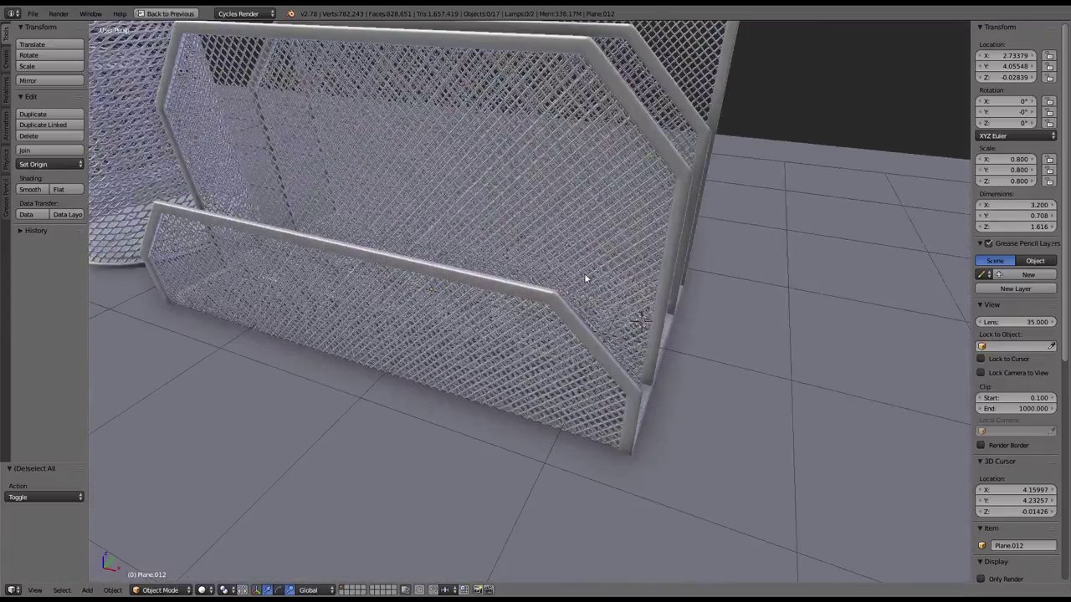
scroll(584, 272, up, 2)
mouse_move(559, 290)
middle_down()
mouse_move(535, 299)
mouse_move(537, 283)
middle_up()
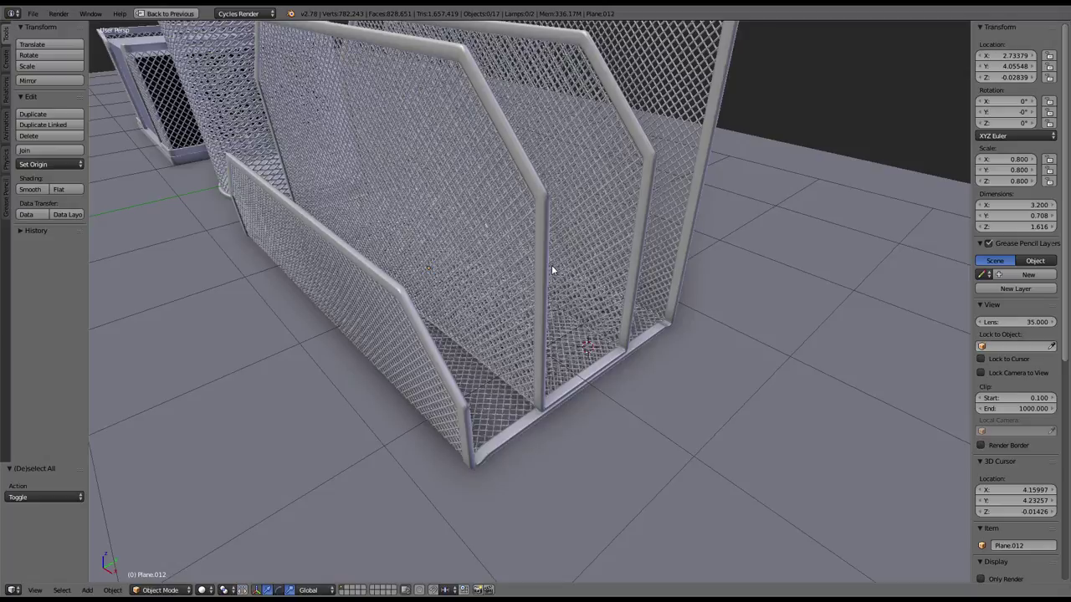
Step: Zoom in on the wire file sorter and enter Edit Mode on Plane.012
mouse_move(603, 324)
middle_down()
mouse_move(574, 304)
mouse_move(538, 327)
mouse_move(447, 279)
mouse_move(443, 253)
mouse_move(482, 269)
mouse_move(641, 249)
middle_up()
scroll(530, 285, down, 2)
scroll(482, 269, down, 2)
scroll(581, 253, up, 3)
scroll(516, 266, up, 4)
scroll(516, 265, up, 1)
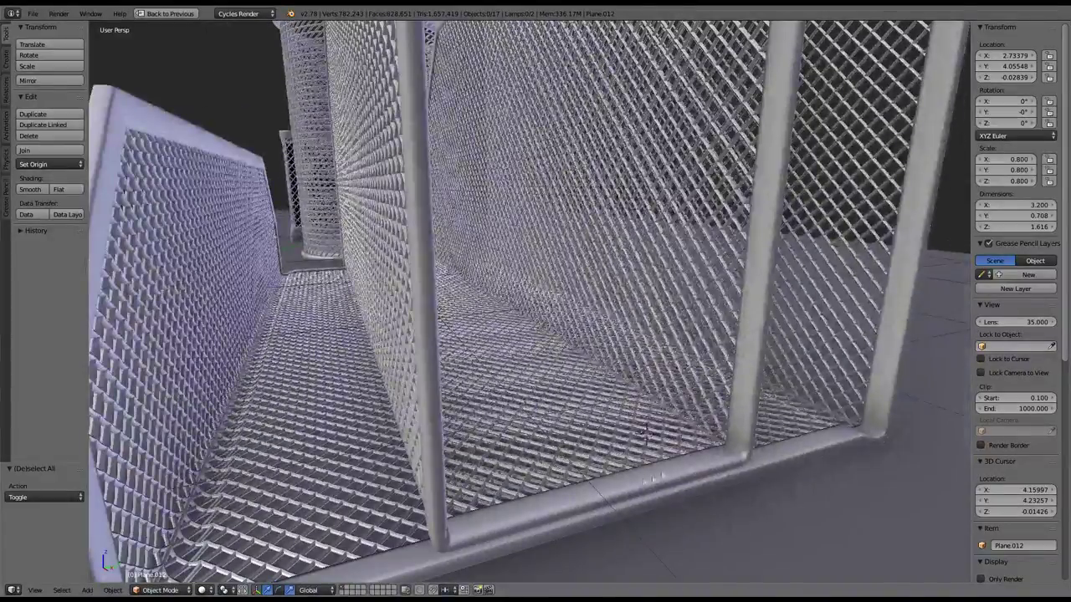
key(Tab)
Step: Select three bottom edges of the file sorter
right_click(539, 529)
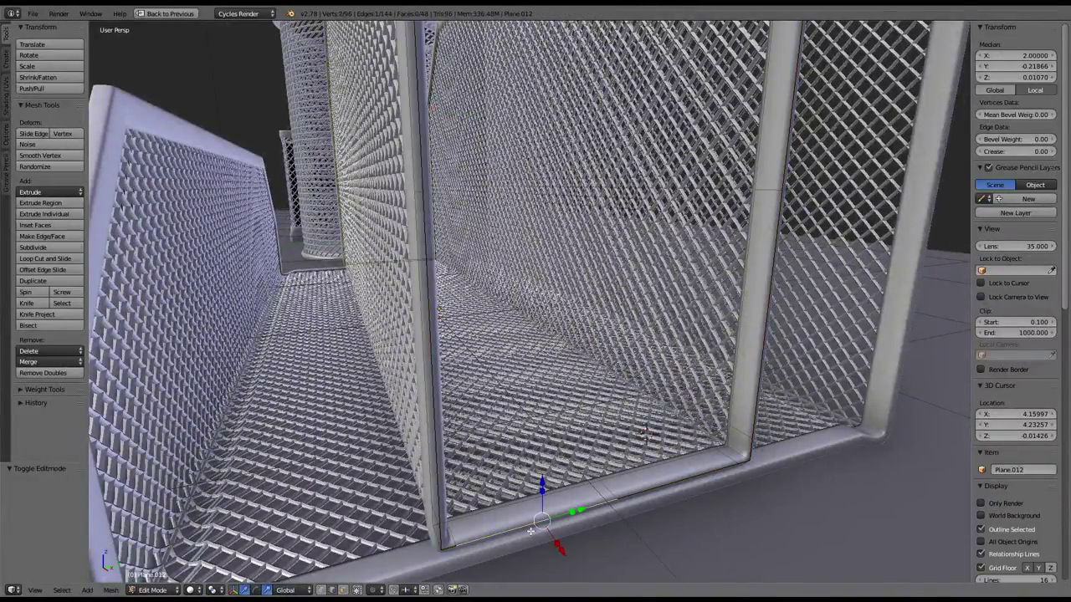
shift+right_click(654, 488)
scroll(653, 488, down, 3)
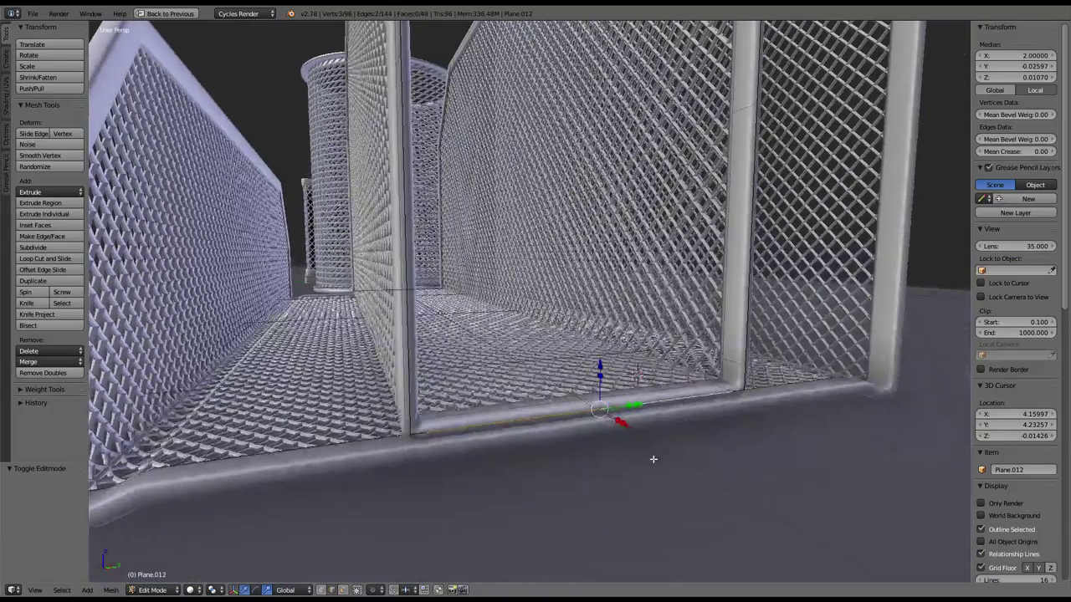
middle_drag(650, 454, 677, 355)
scroll(677, 354, up, 4)
scroll(678, 355, down, 3)
scroll(564, 378, down, 2)
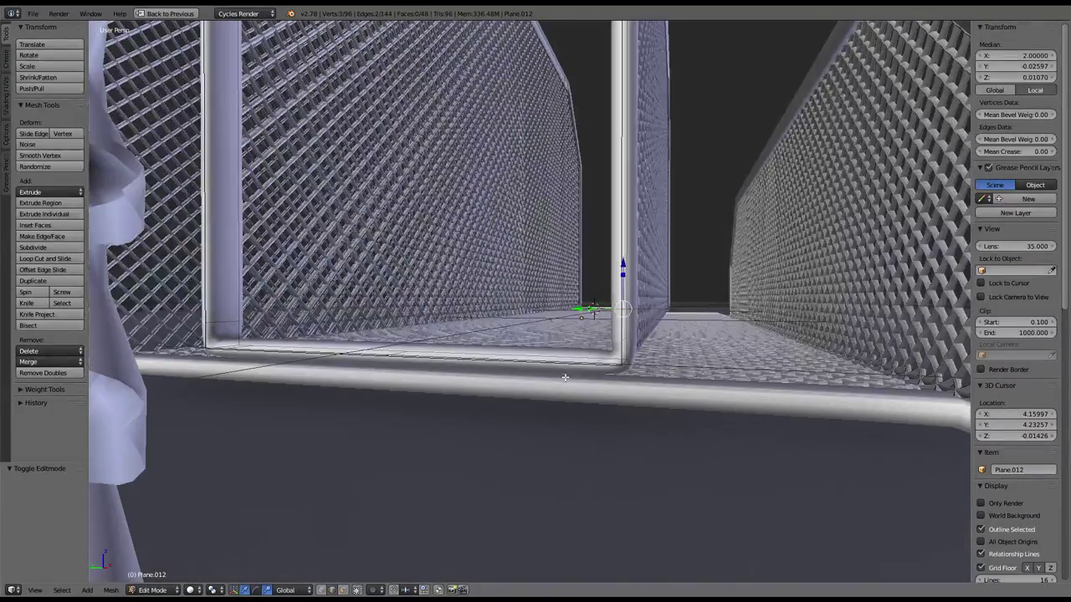
middle_drag(469, 363, 408, 488)
shift+right_click(409, 488)
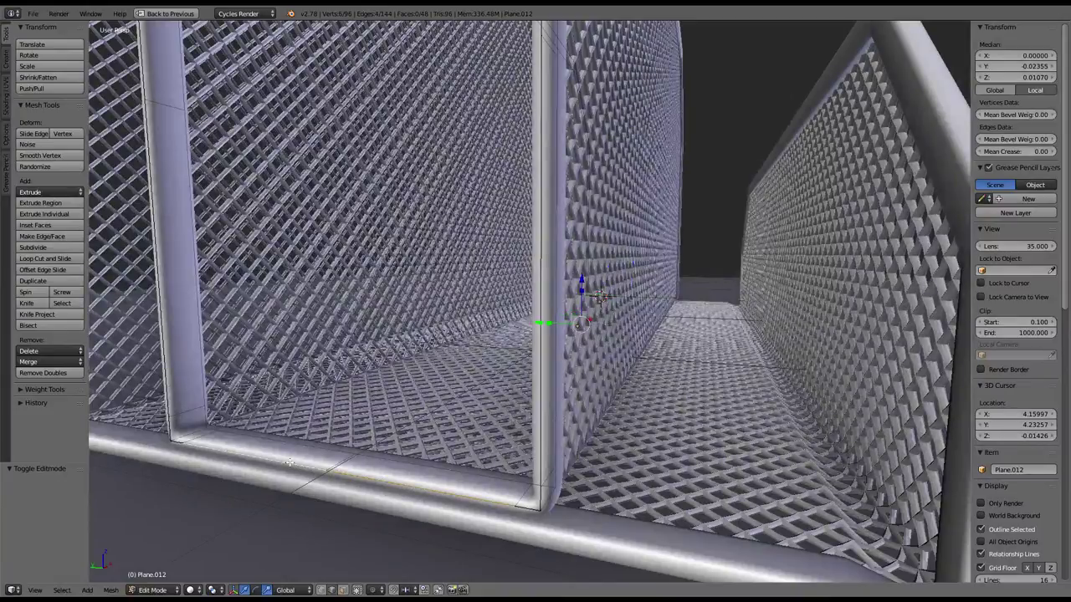
Step: Duplicate the bottom edges and raise the copy slightly on Z
key(shift+d)
right_click(457, 407)
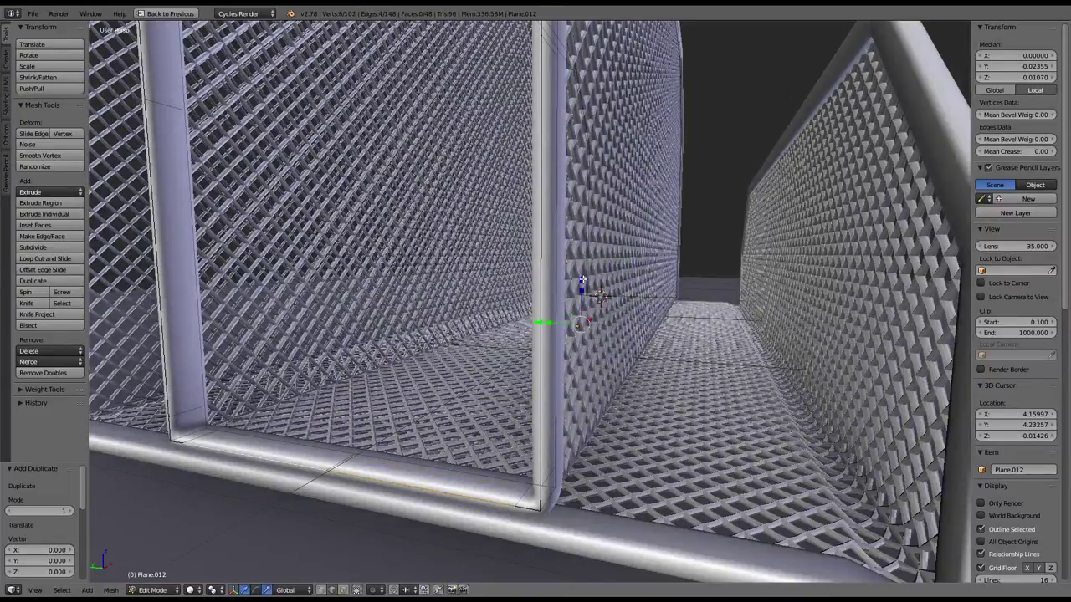
drag(581, 281, 582, 274)
click(582, 275)
mouse_move(581, 275)
middle_down()
mouse_move(380, 313)
mouse_move(575, 396)
mouse_move(569, 406)
middle_up()
Step: Extrude the copied edges into a strip and narrow it twice along X, to 0.918
key(e)
right_click(576, 396)
key(s)
key(x)
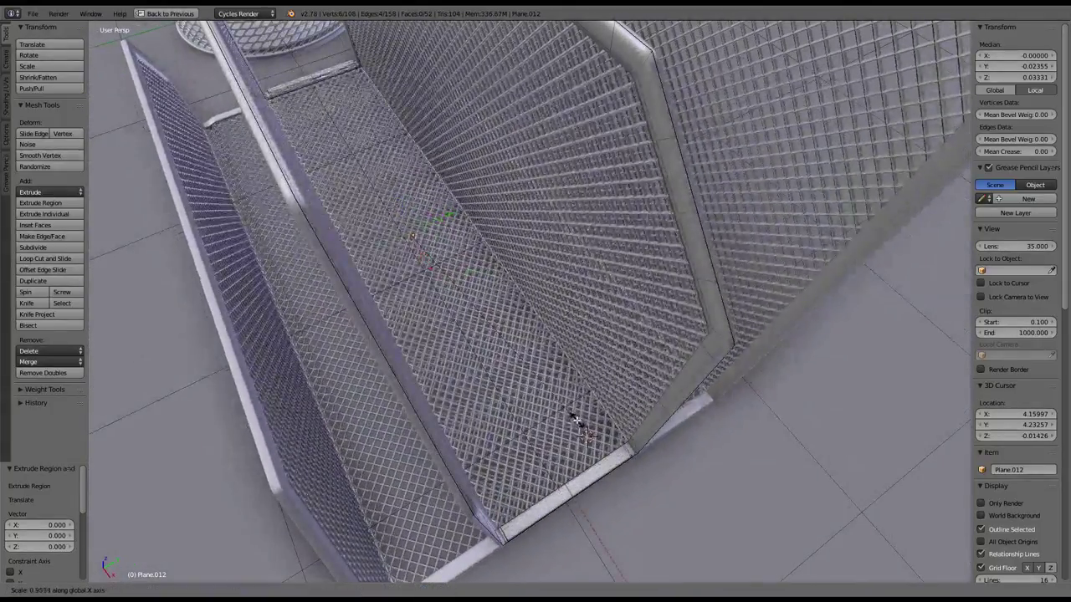
click(568, 410)
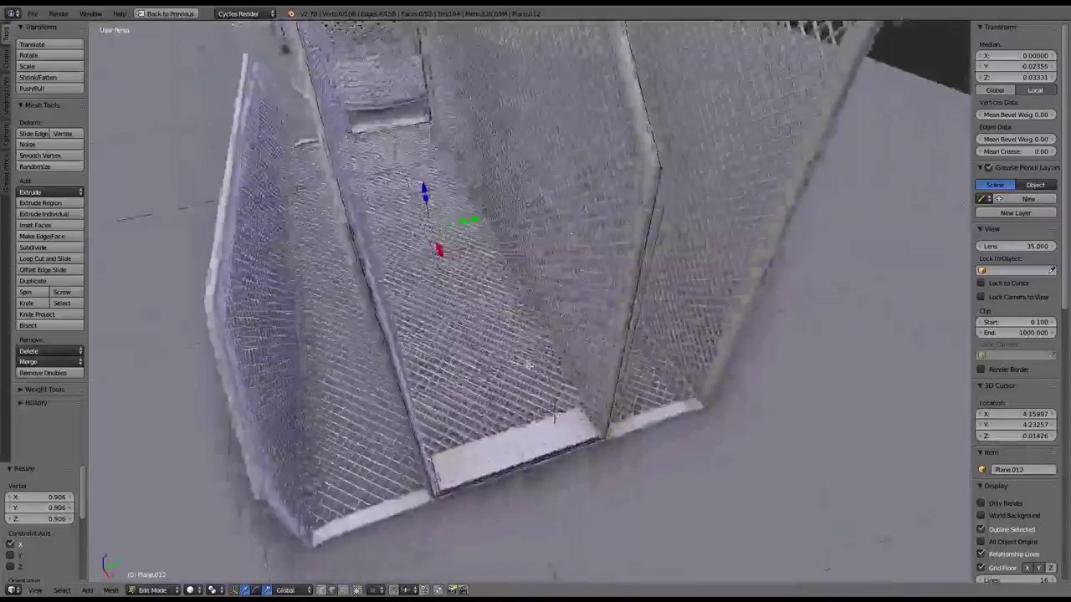
mouse_move(567, 410)
middle_down()
mouse_move(623, 418)
mouse_move(698, 320)
mouse_move(538, 315)
mouse_move(519, 262)
mouse_move(546, 227)
mouse_move(717, 222)
mouse_move(717, 255)
mouse_move(488, 297)
mouse_move(419, 263)
mouse_move(338, 114)
middle_up()
key(s)
key(x)
click(676, 328)
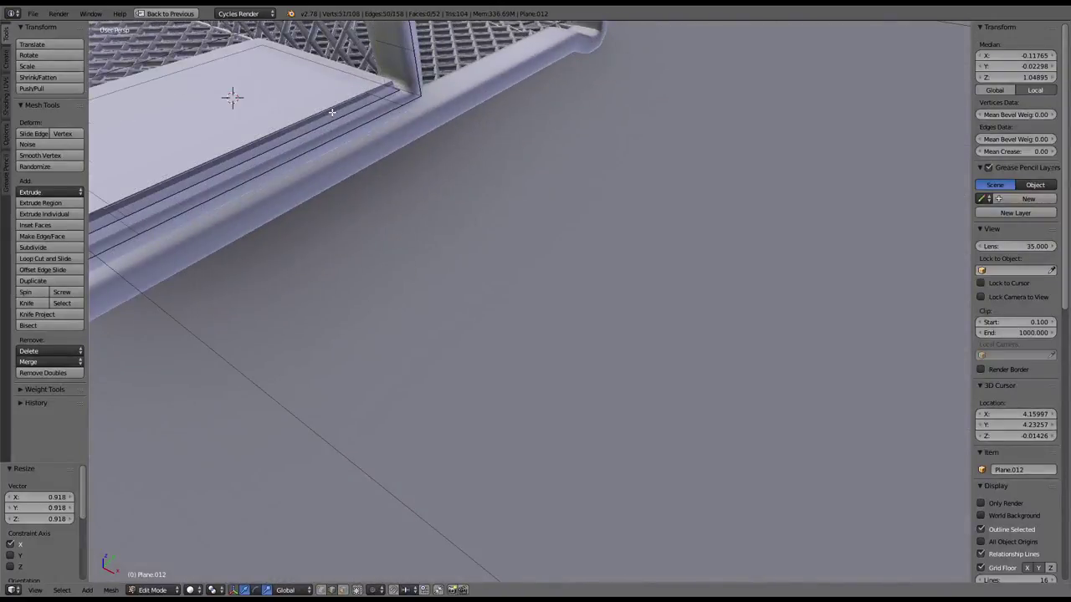
Step: Widen the bottom plate's edge slightly along X
right_click(337, 124)
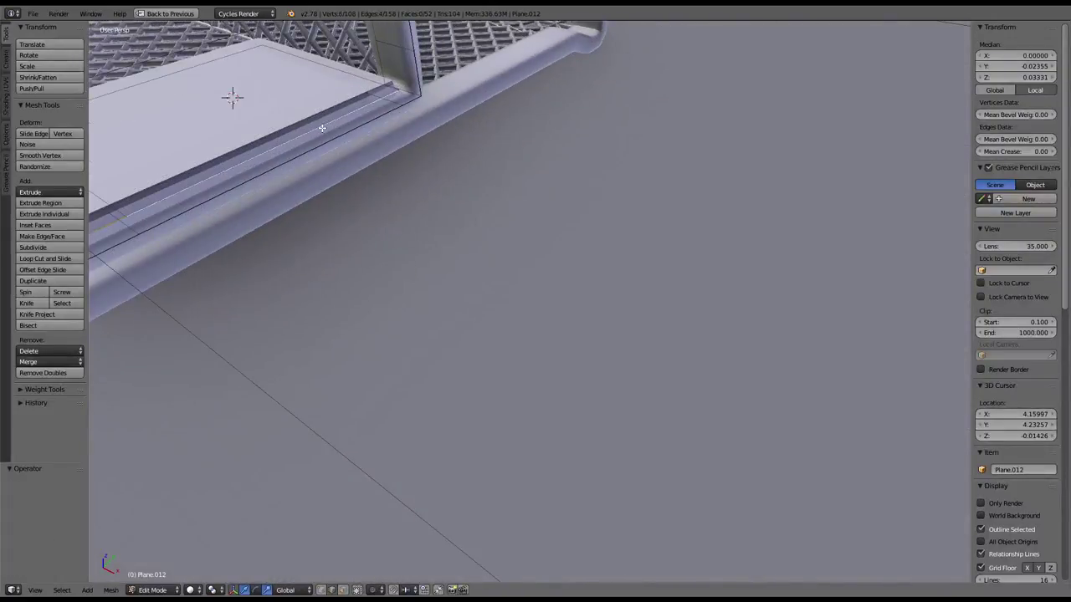
mouse_move(322, 128)
middle_down()
mouse_move(406, 215)
mouse_move(495, 213)
mouse_move(388, 131)
mouse_move(641, 354)
mouse_move(452, 237)
mouse_move(446, 268)
mouse_move(526, 239)
middle_up()
key(s)
key(x)
click(499, 213)
scroll(452, 237, up, 5)
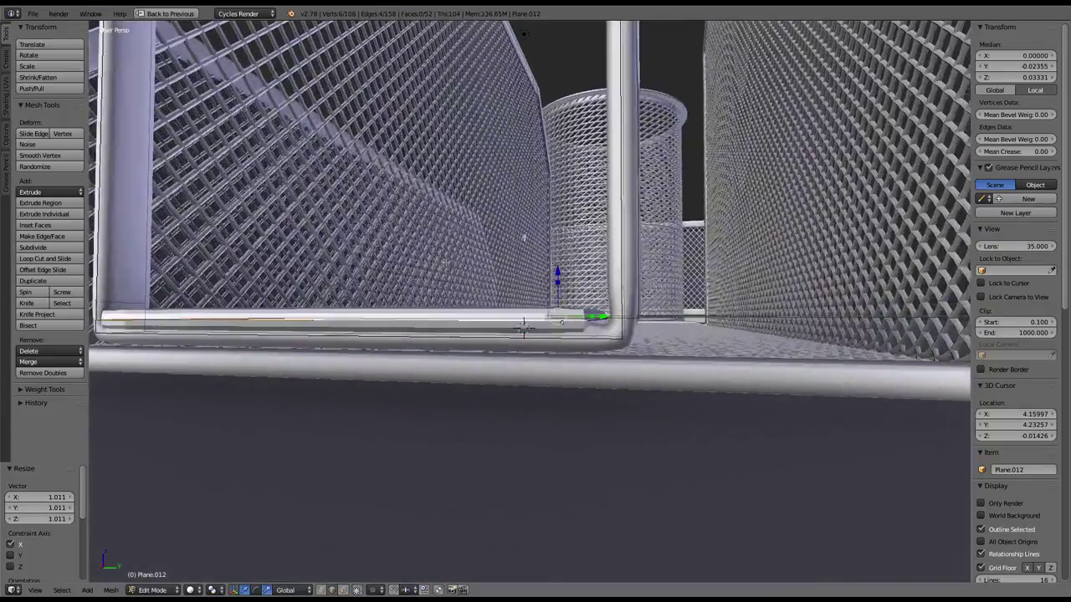
Step: Extrude the plate edge and drop it down on Z into a base block
key(e)
key(Escape)
key(g)
key(z)
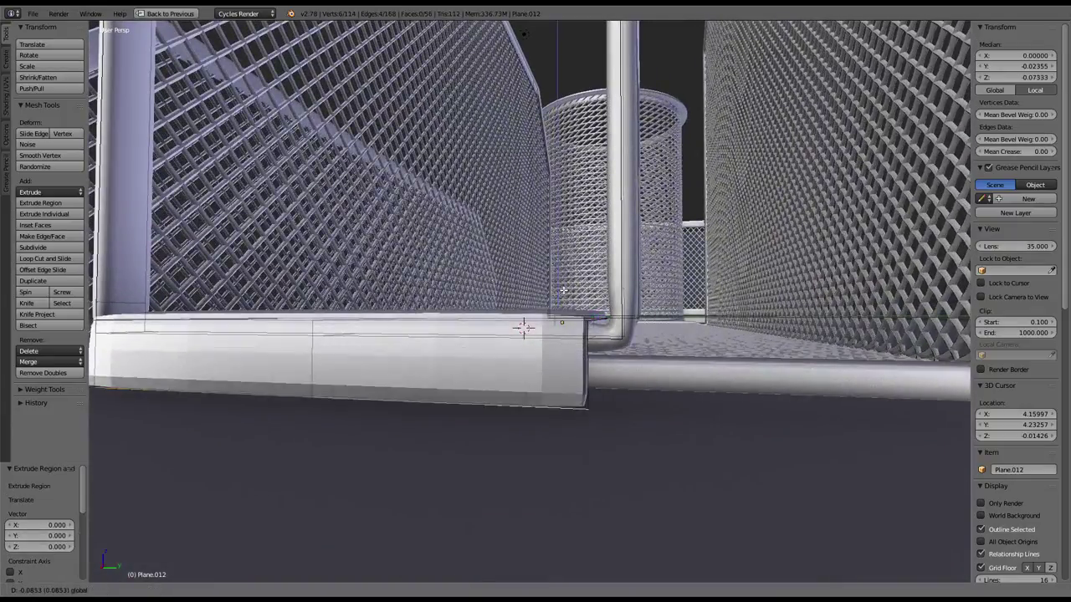
click(522, 327)
middle_drag(521, 328, 527, 278)
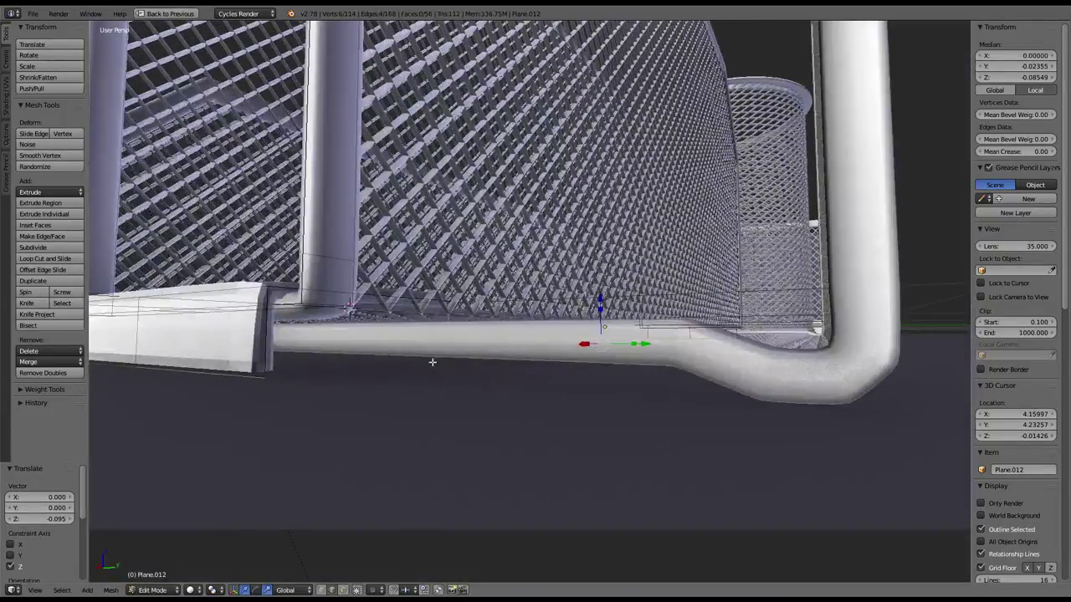
Step: Hide the selected object and reopen Plane.012 in Edit Mode
key(Tab)
key(h)
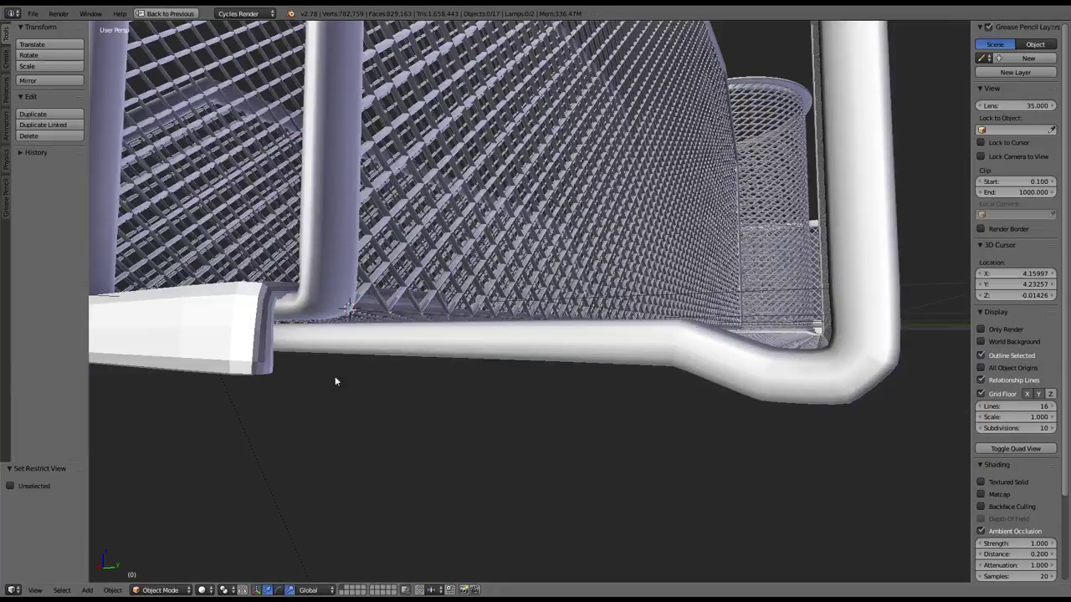
right_click(257, 372)
key(Tab)
scroll(445, 347, down, 3)
middle_drag(444, 347, 502, 318)
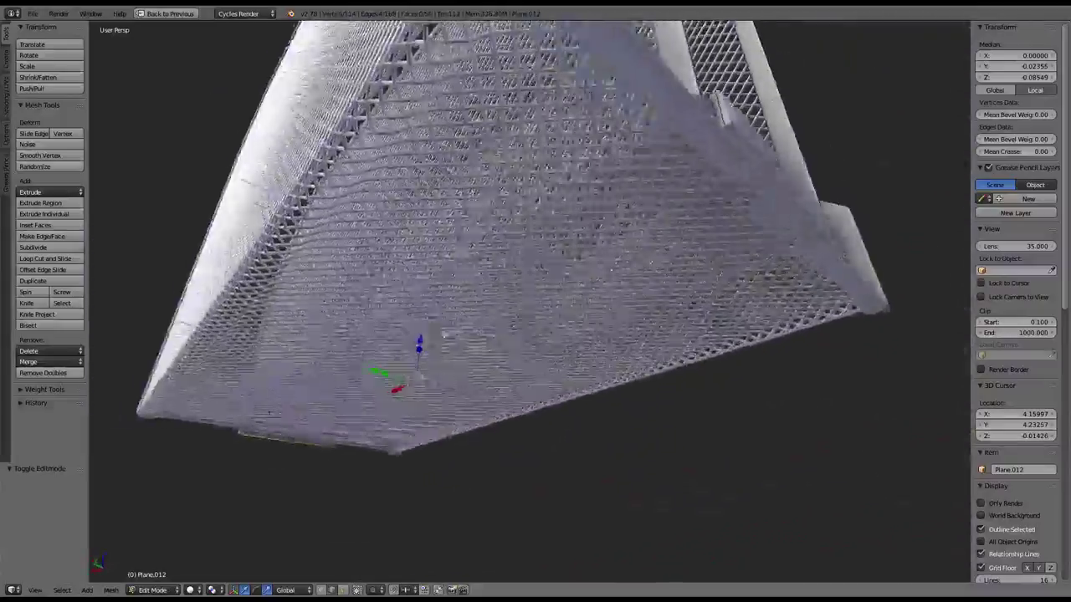
middle_drag(267, 412, 471, 353)
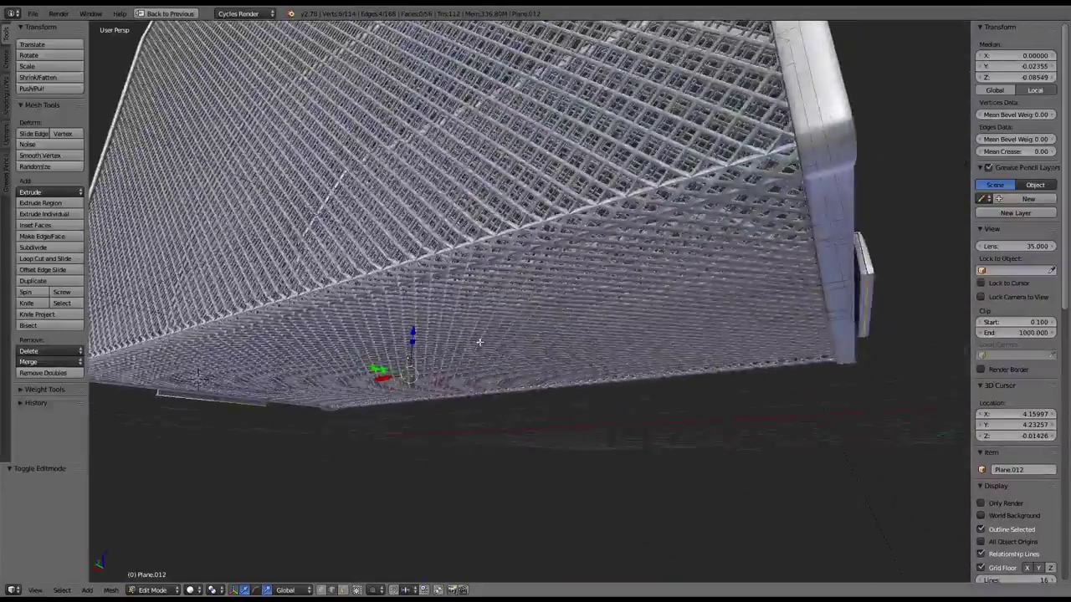
Step: In right-side orthographic view, raise the selected edge 0.011 units on Z
key(KP_1)
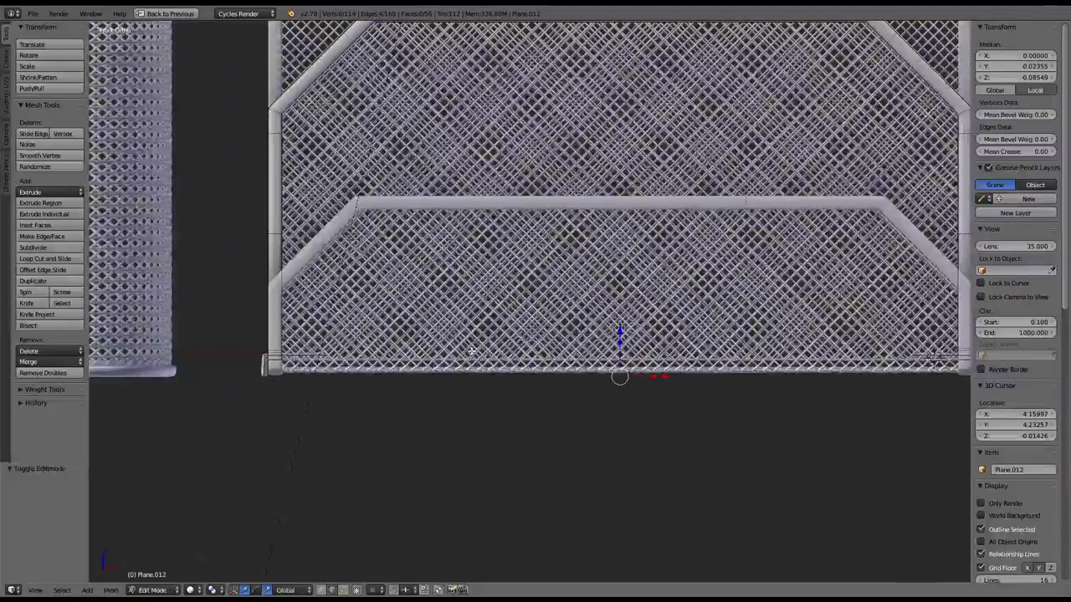
key(KP_3)
scroll(615, 324, up, 4)
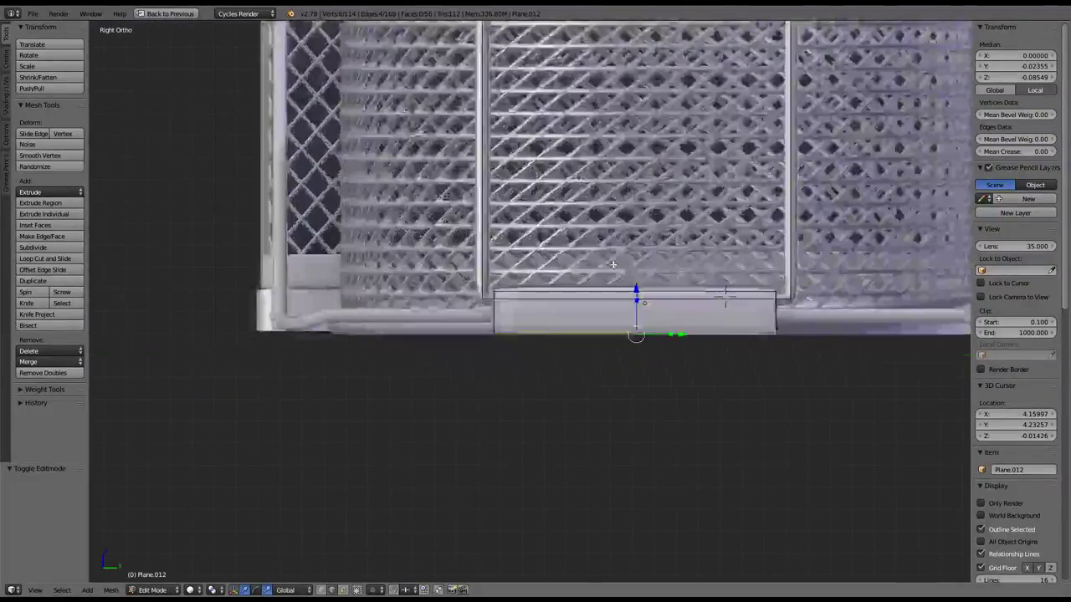
scroll(792, 273, up, 4)
key(g)
key(z)
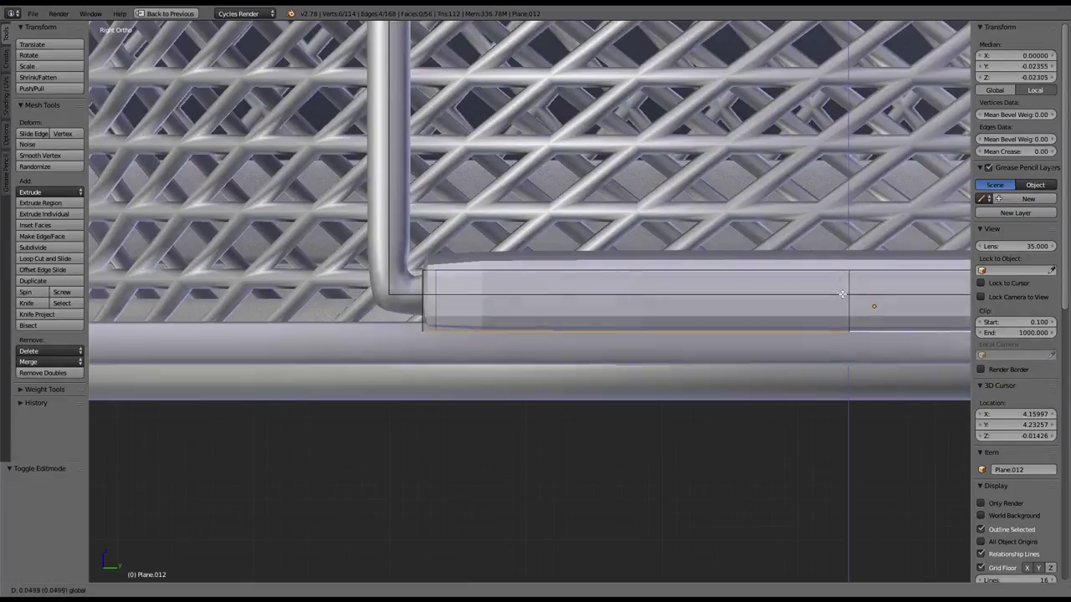
click(849, 335)
scroll(562, 302, down, 2)
mouse_move(562, 302)
middle_down()
mouse_move(672, 225)
mouse_move(839, 163)
middle_up()
scroll(672, 225, down, 3)
scroll(671, 225, up, 1)
key(KP_5)
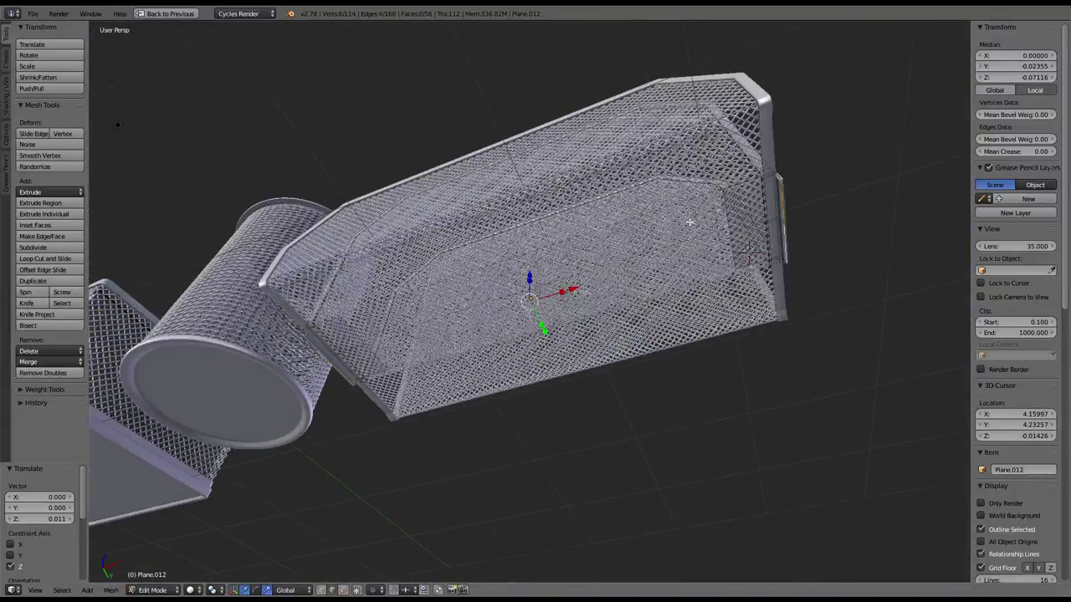
Step: Extrude the selected edges, narrow them to 0.828 on X, and lift them 0.010 on Z
key(e)
right_click(839, 163)
key(s)
key(x)
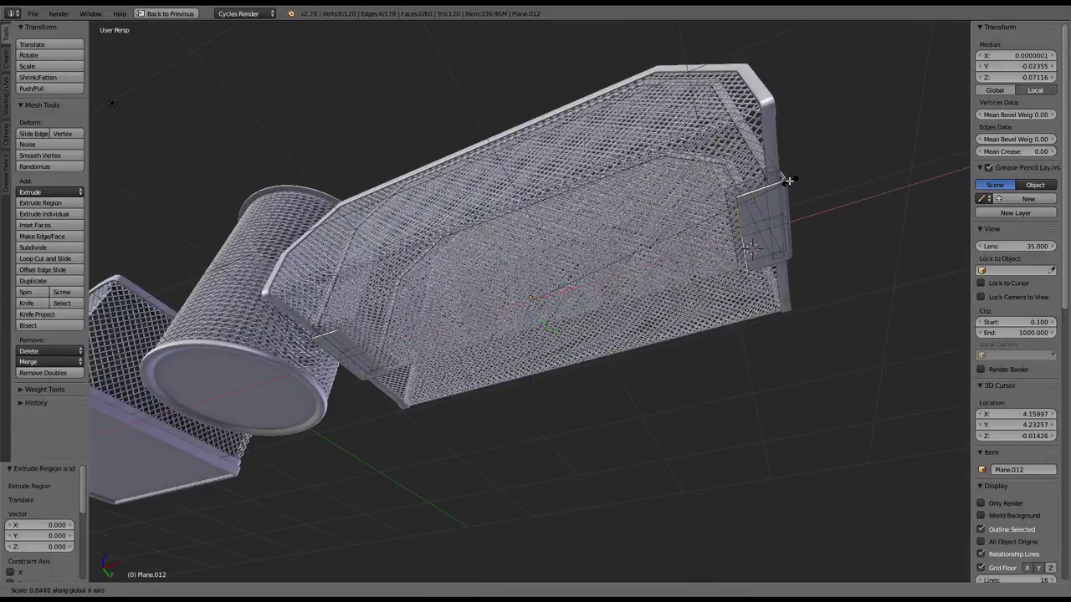
click(783, 179)
mouse_move(783, 180)
middle_down()
mouse_move(613, 276)
mouse_move(543, 263)
middle_up()
scroll(613, 276, up, 5)
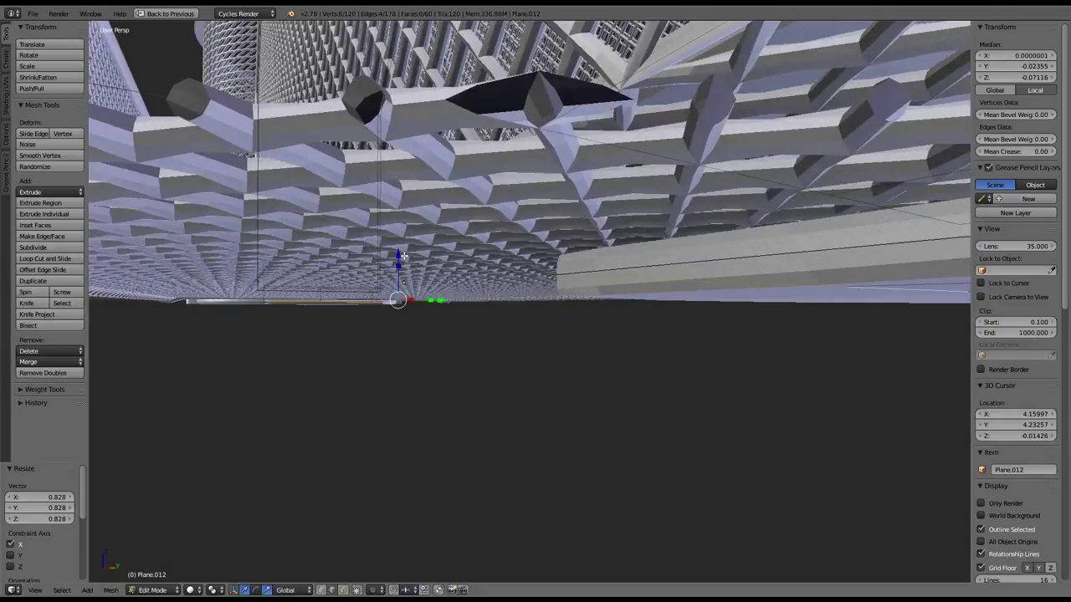
drag(401, 256, 429, 224)
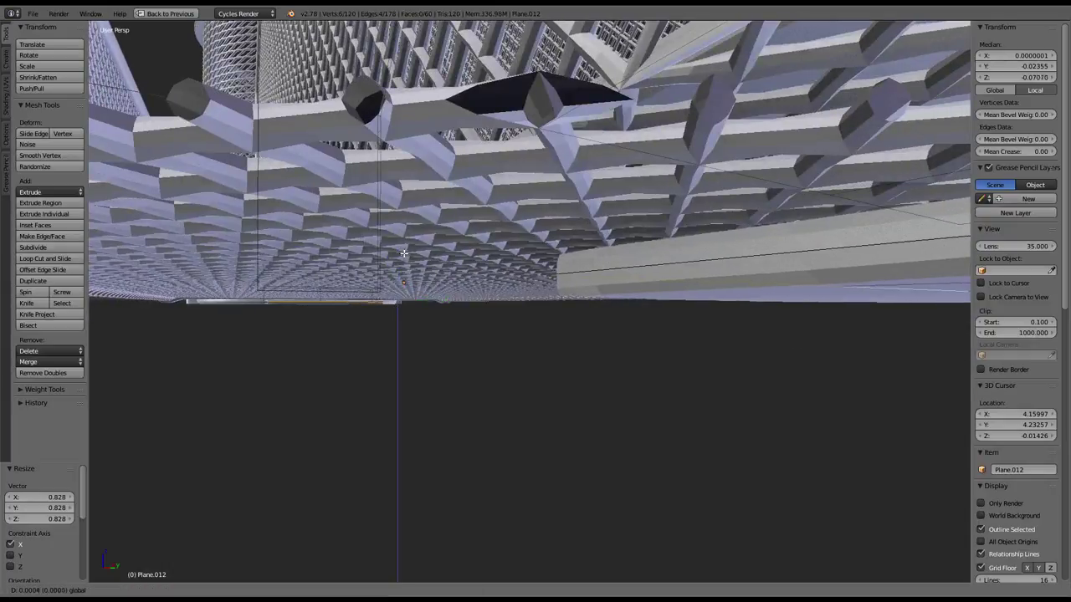
click(429, 224)
middle_drag(429, 224, 482, 403)
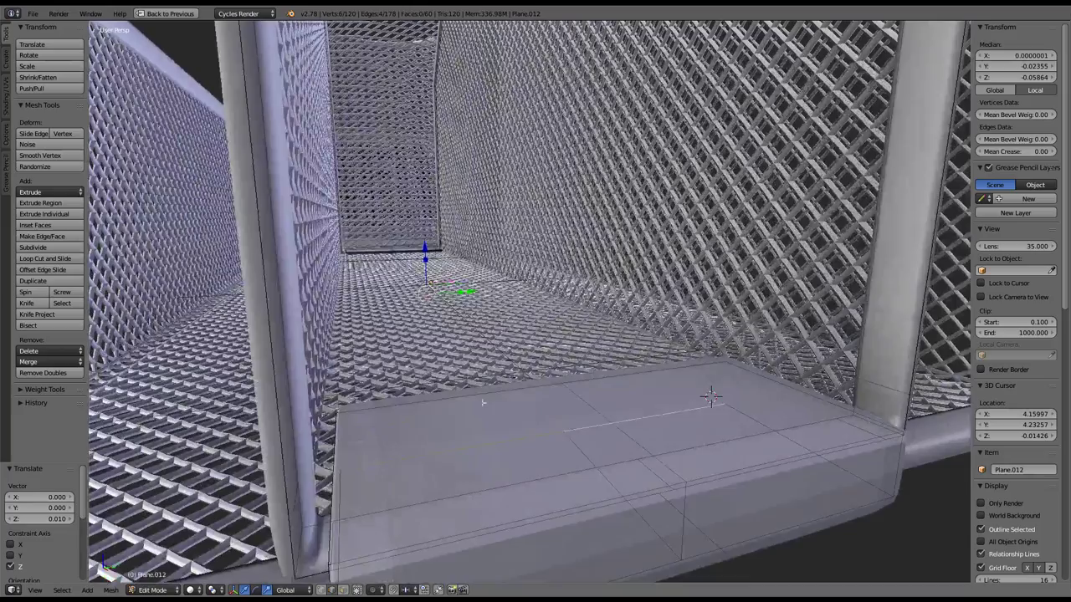
Step: Select the front top edge and another edge of the foot slab
right_click(483, 402)
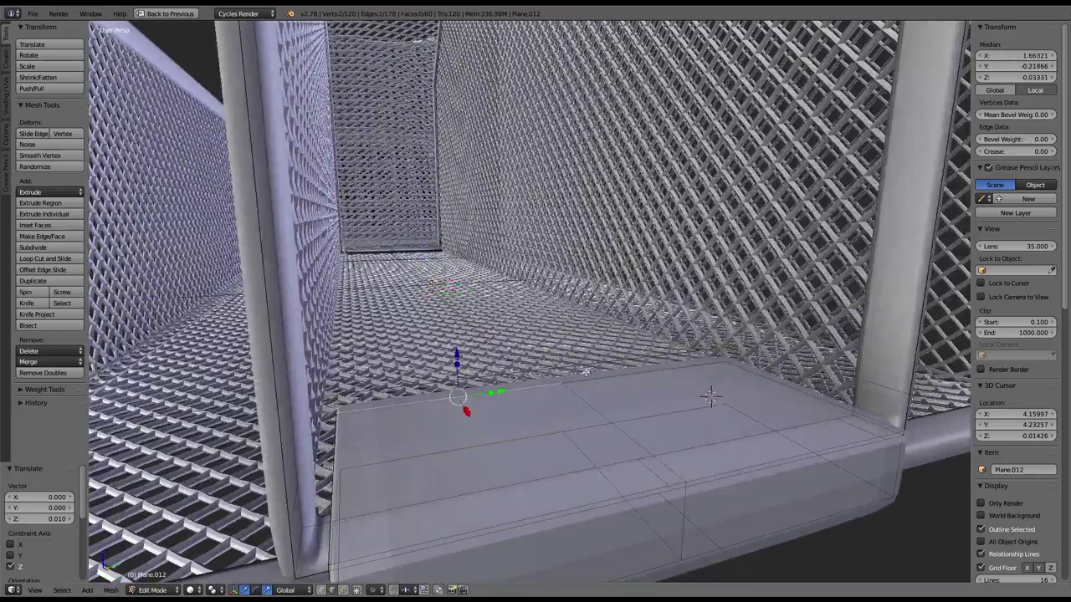
middle_drag(638, 372, 533, 321)
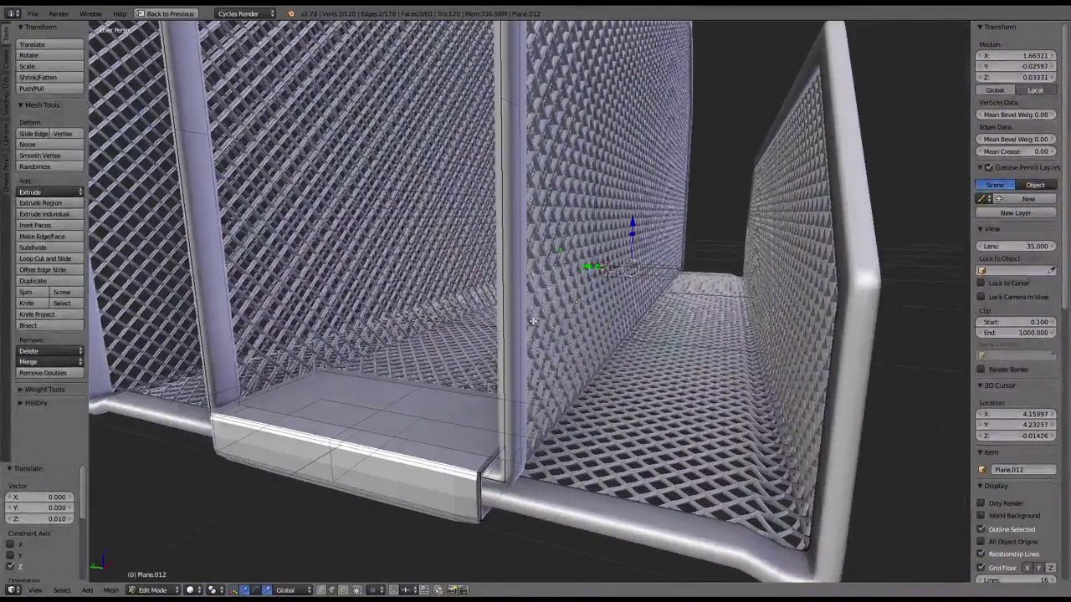
middle_drag(395, 378, 432, 292)
shift+right_click(424, 294)
Step: Deselect the slab edges and return to Object Mode
key(Tab)
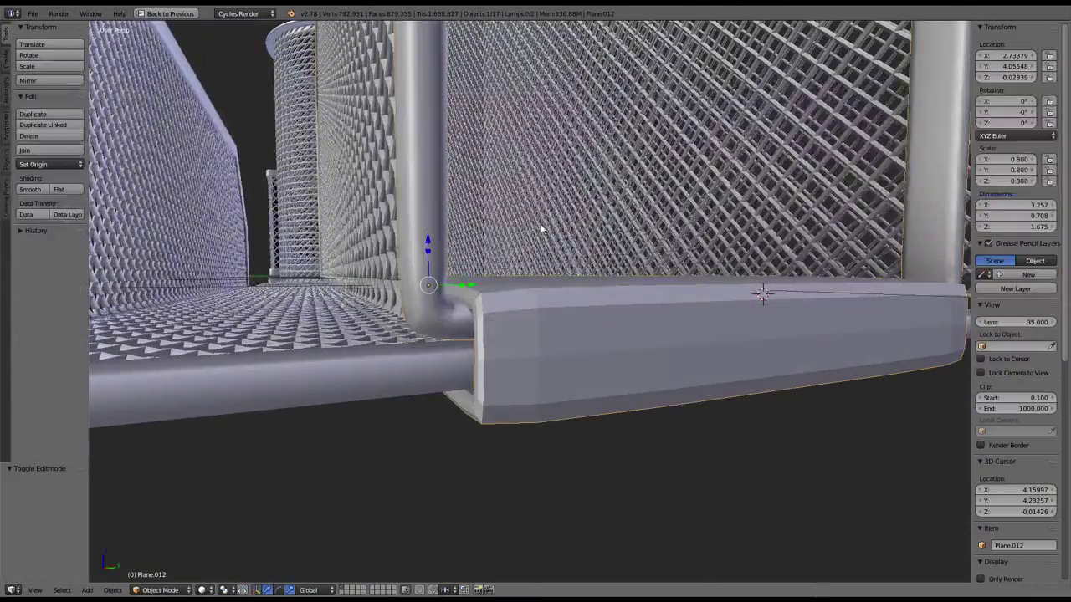
scroll(545, 229, down, 5)
key(a)
mouse_move(545, 229)
middle_down()
mouse_move(515, 292)
mouse_move(544, 295)
mouse_move(581, 226)
mouse_move(634, 219)
mouse_move(500, 271)
mouse_move(537, 311)
middle_up()
scroll(501, 271, up, 3)
Step: Smooth-shade the foot slab from the specials menu
key(Tab)
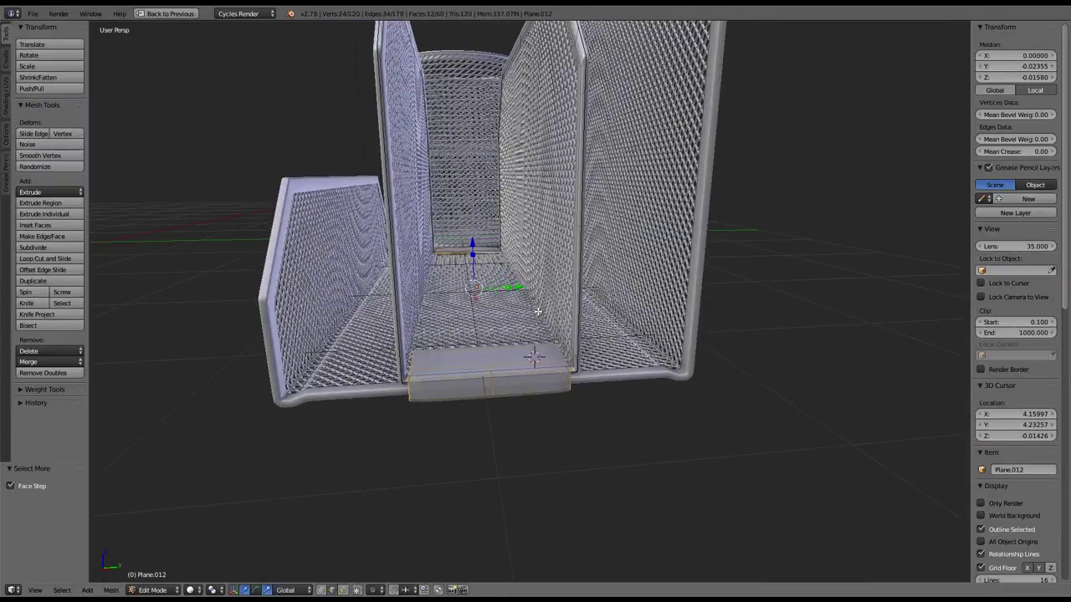
key(w)
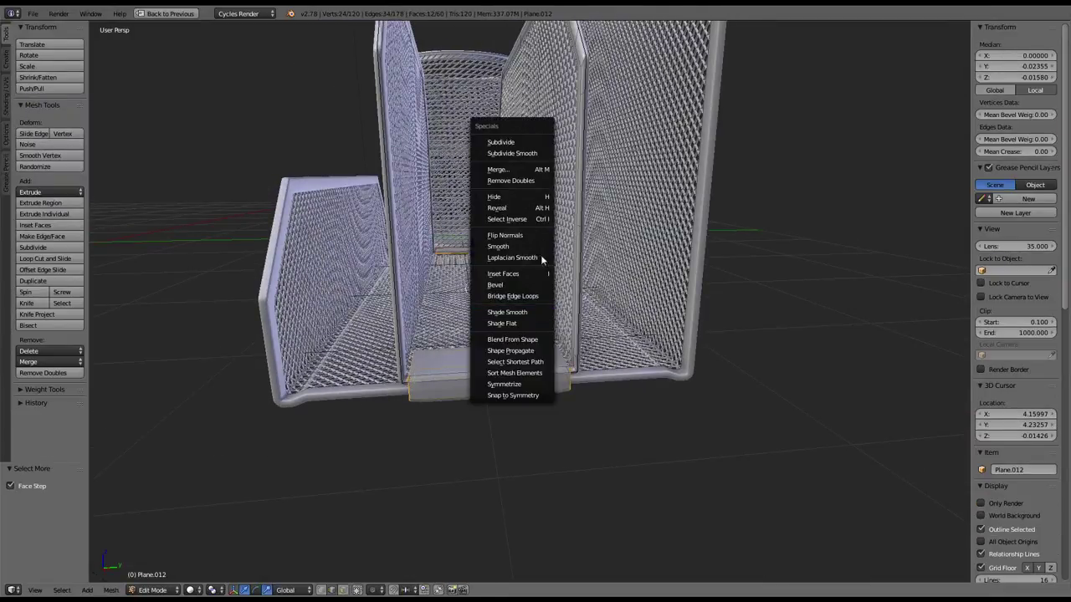
click(531, 311)
middle_drag(506, 317, 462, 429)
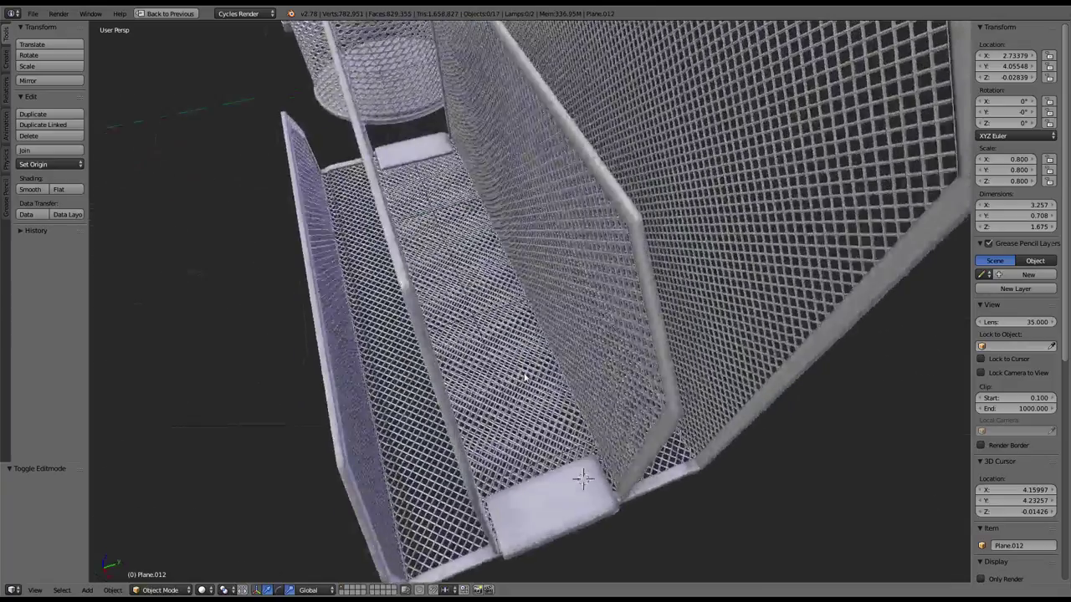
Step: Subdivide the selected slab faces with one cut
key(Tab)
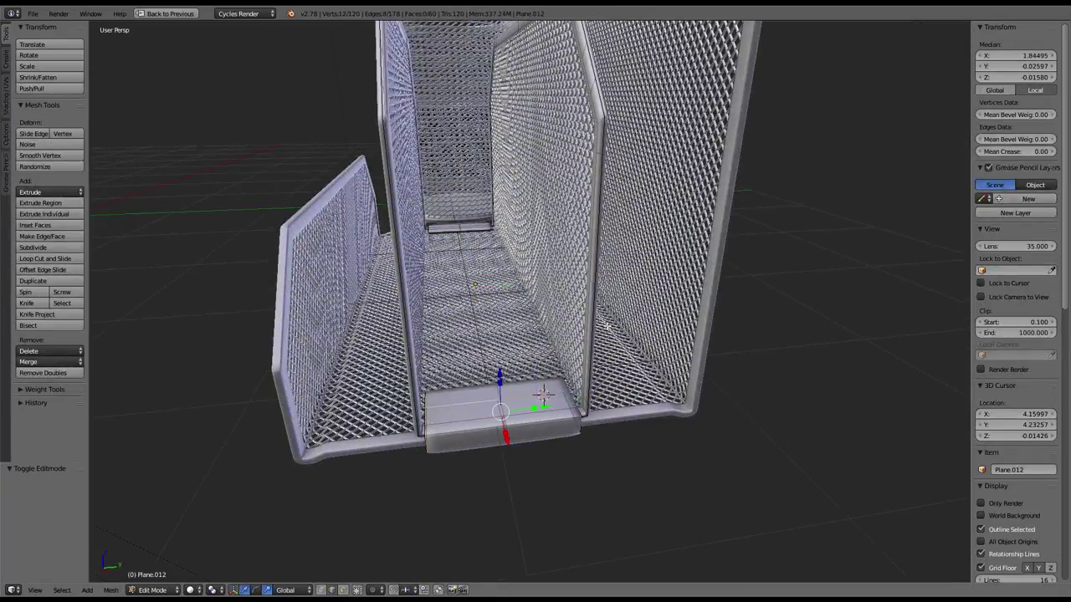
middle_drag(468, 419, 691, 215)
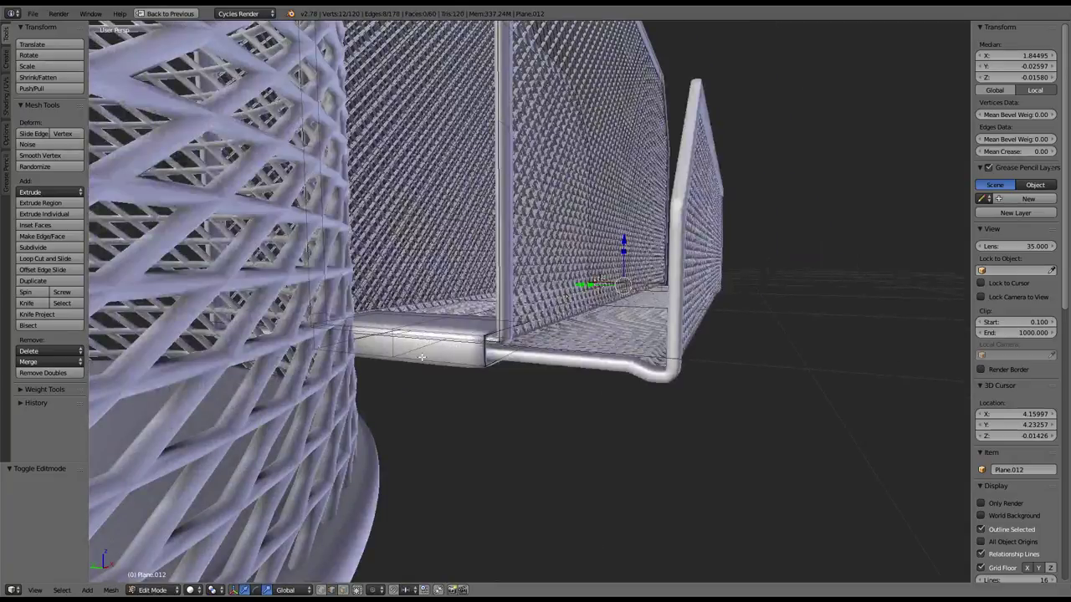
shift+click(363, 358)
key(w)
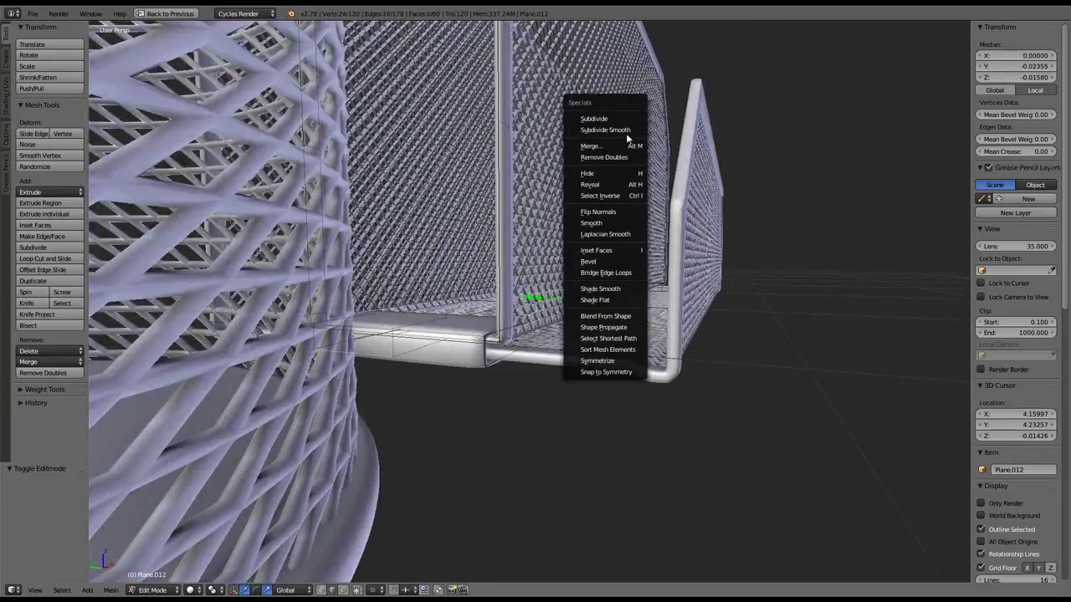
click(594, 119)
Step: Stretch the selected slab part slightly along Y
middle_drag(594, 119, 596, 237)
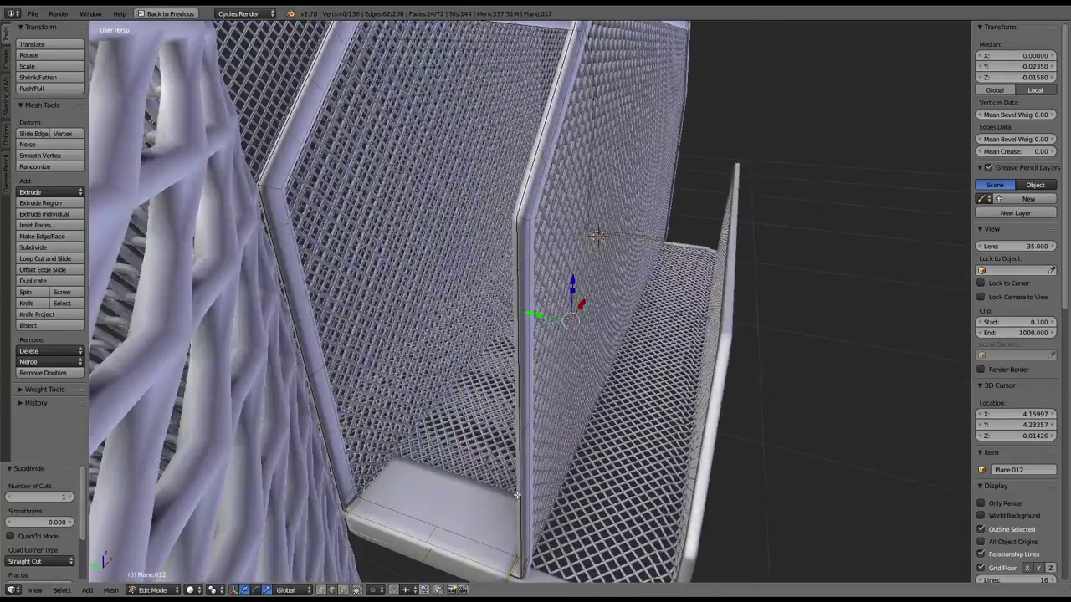
middle_drag(661, 353, 433, 420)
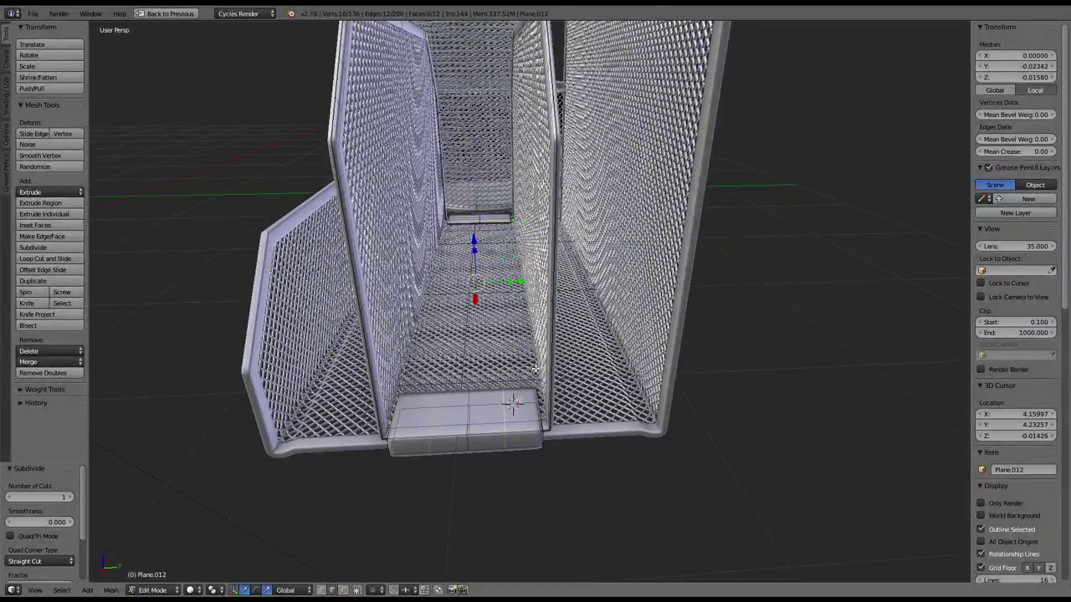
scroll(534, 369, up, 2)
scroll(558, 271, up, 4)
key(s)
key(y)
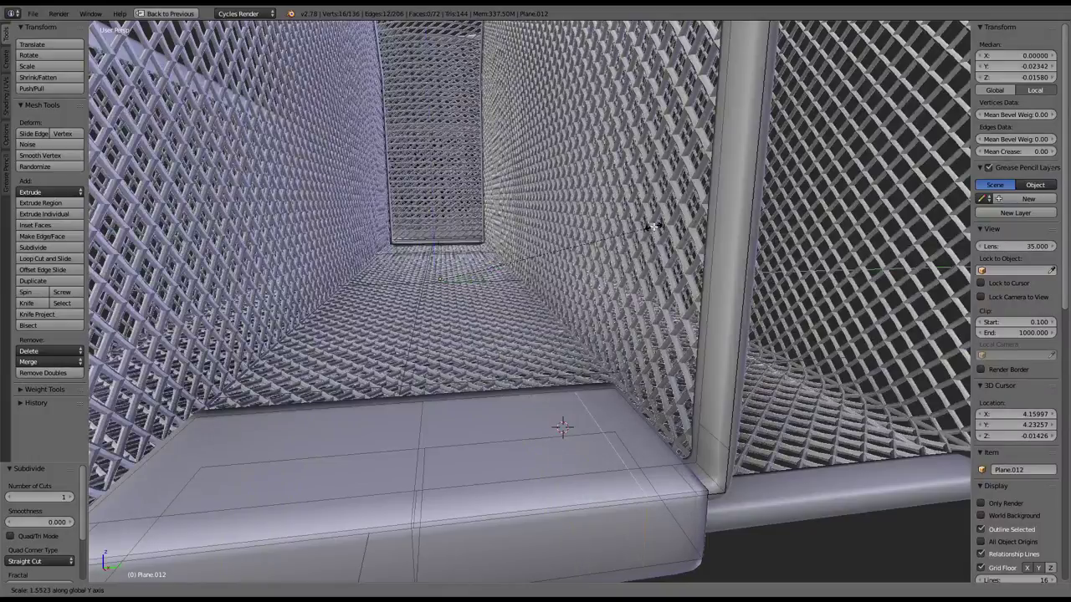
click(705, 244)
scroll(574, 229, down, 5)
key(Tab)
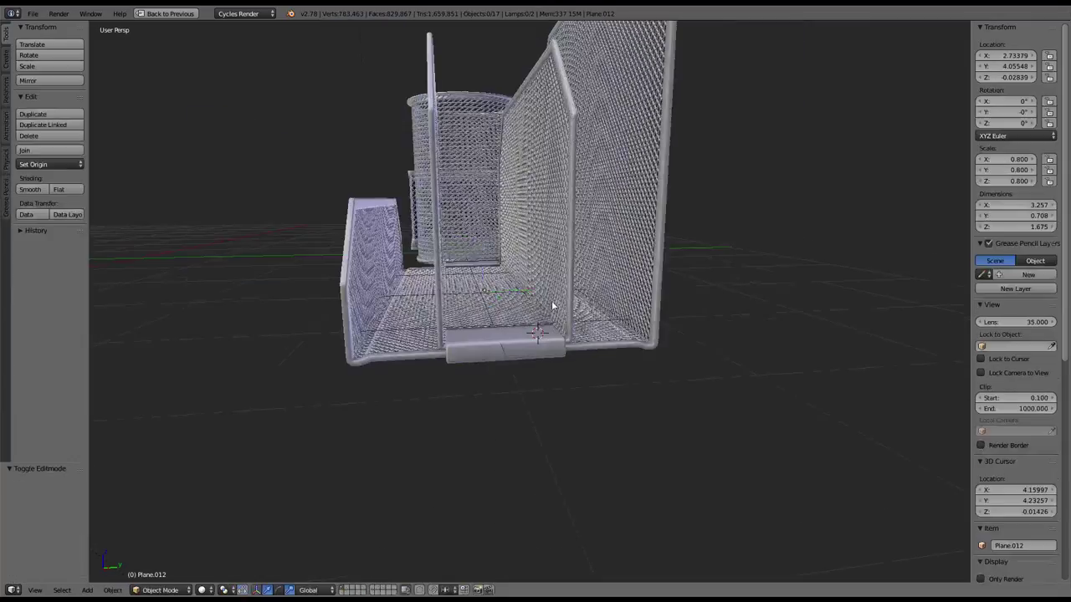
mouse_move(555, 306)
middle_down()
mouse_move(536, 402)
mouse_move(558, 353)
mouse_move(557, 295)
mouse_move(573, 322)
mouse_move(632, 304)
mouse_move(739, 306)
middle_up()
scroll(573, 322, up, 3)
key(KP_1)
scroll(738, 306, up, 3)
key(Tab)
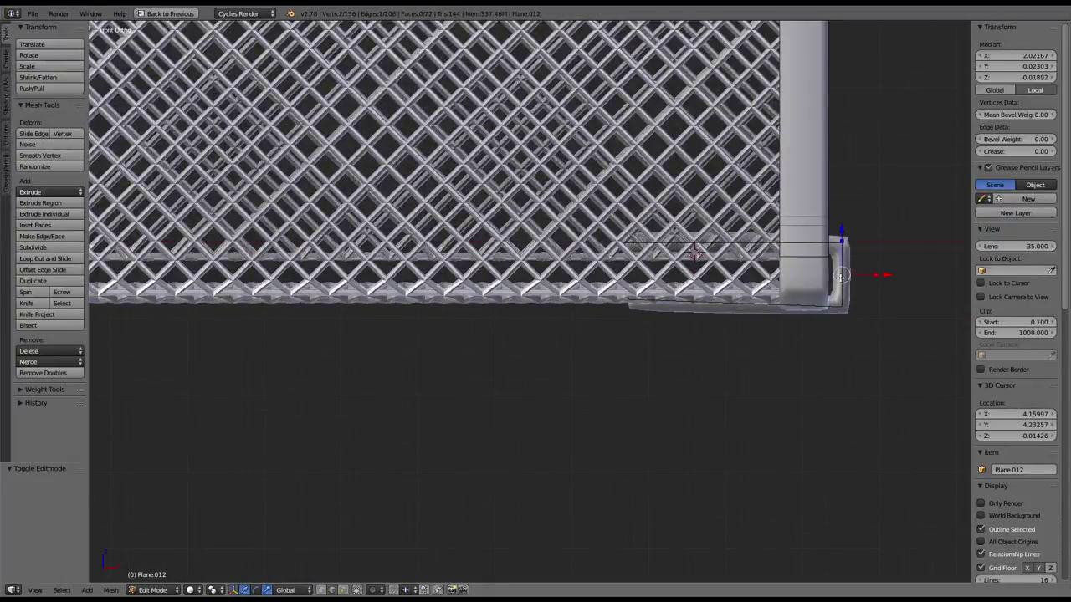
key(l)
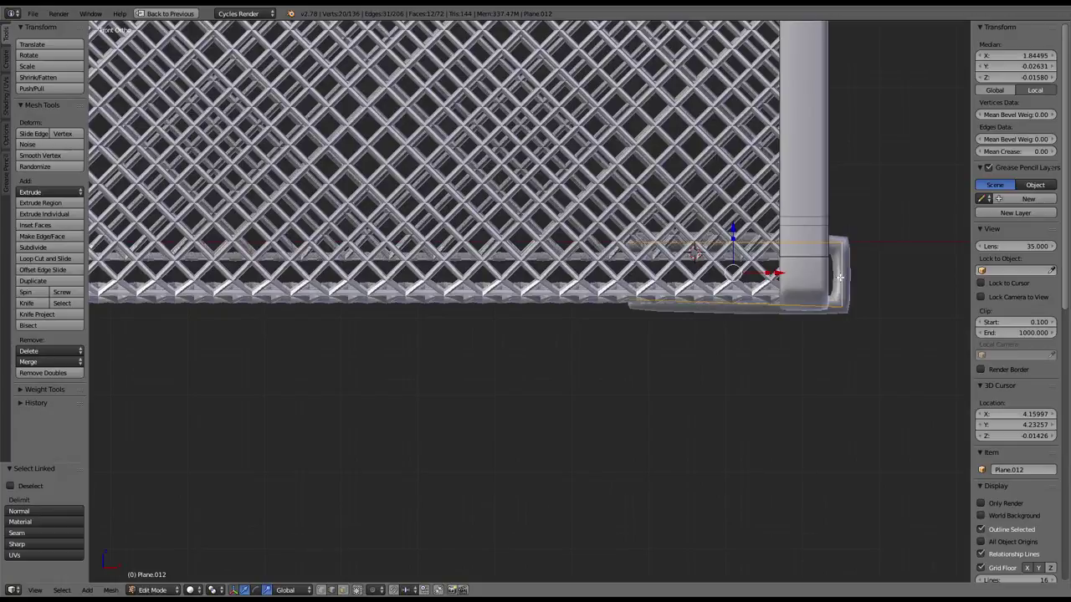
middle_drag(825, 275, 690, 305)
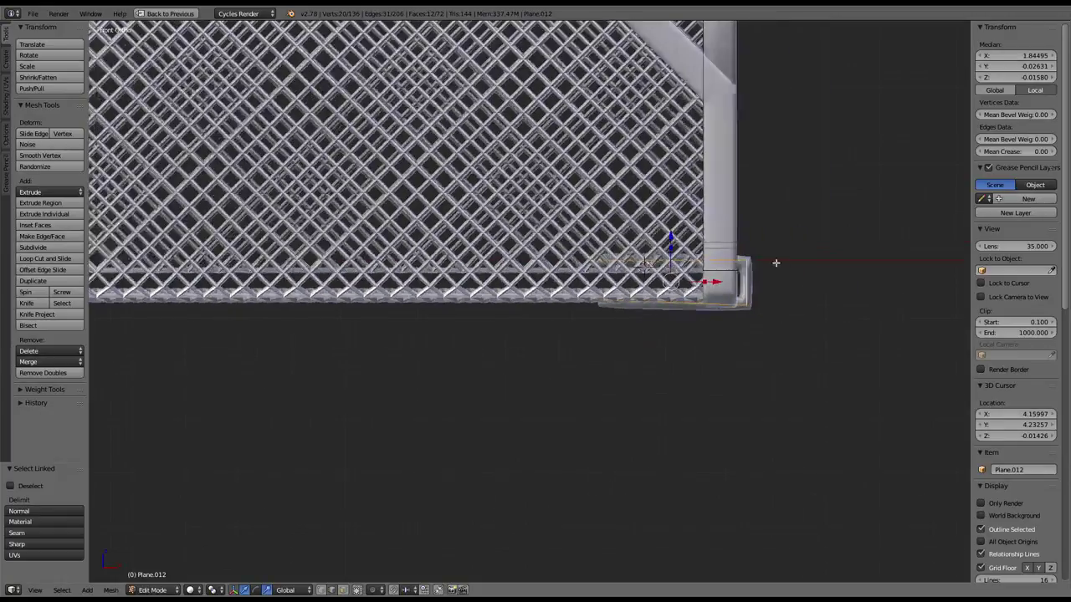
Step: Return to Object Mode and select the wire side panel in front view
key(Tab)
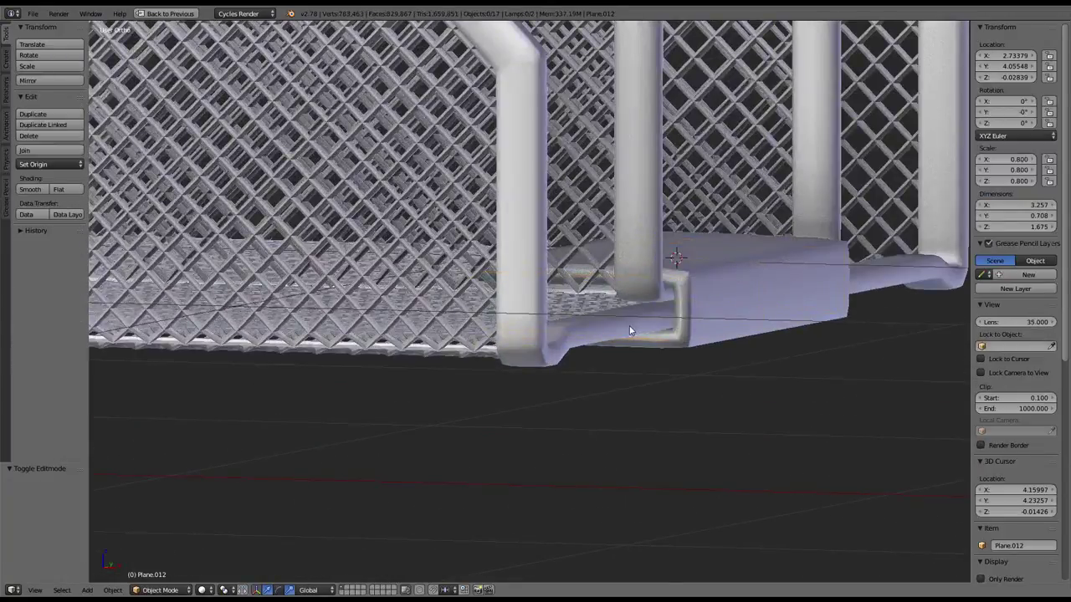
key(g)
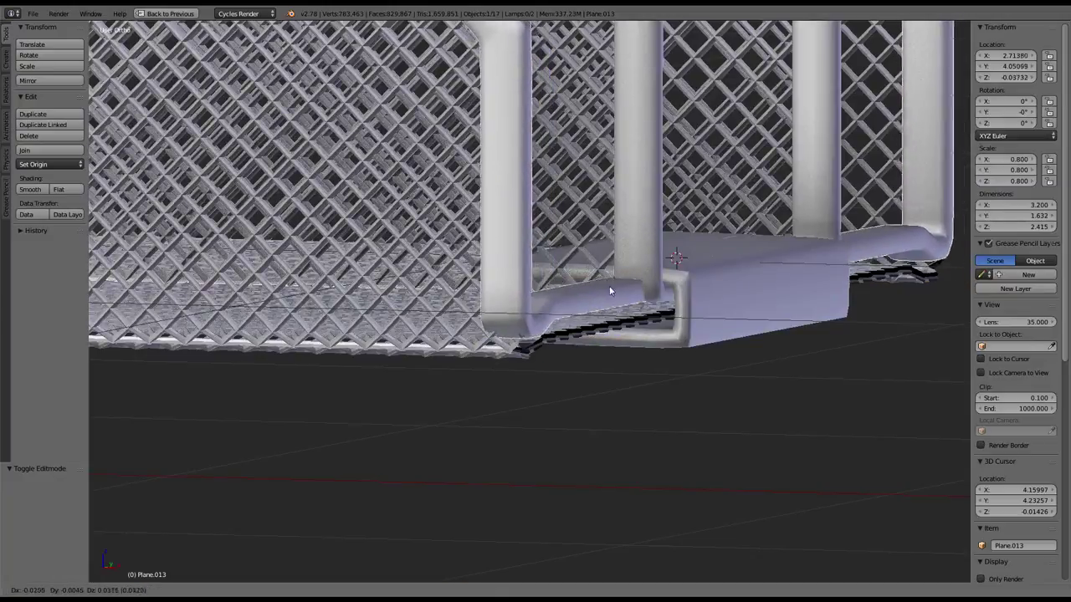
key(Escape)
right_click(412, 352)
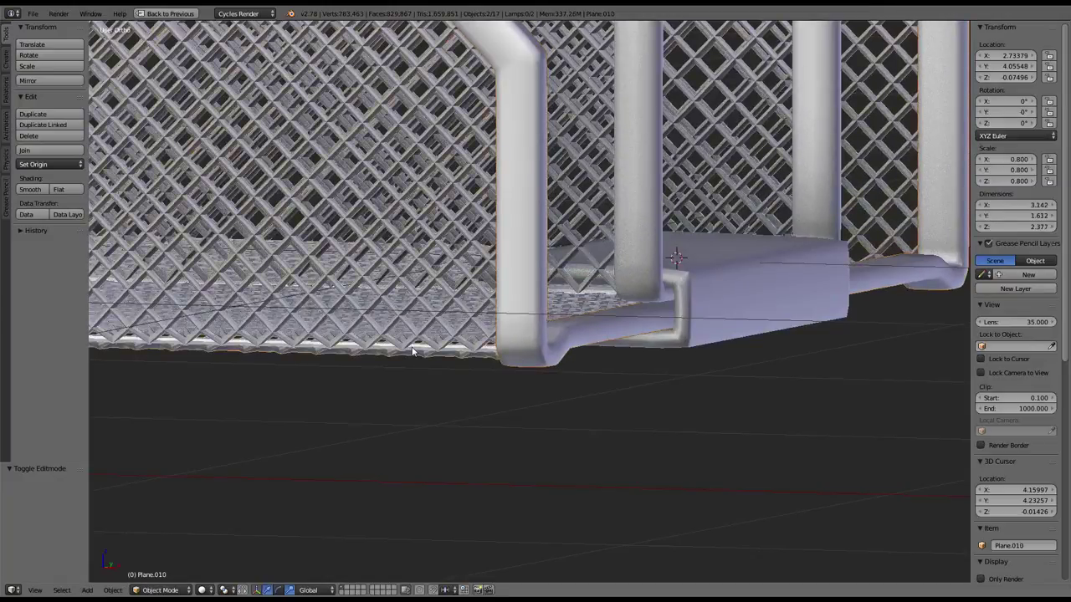
key(KP_1)
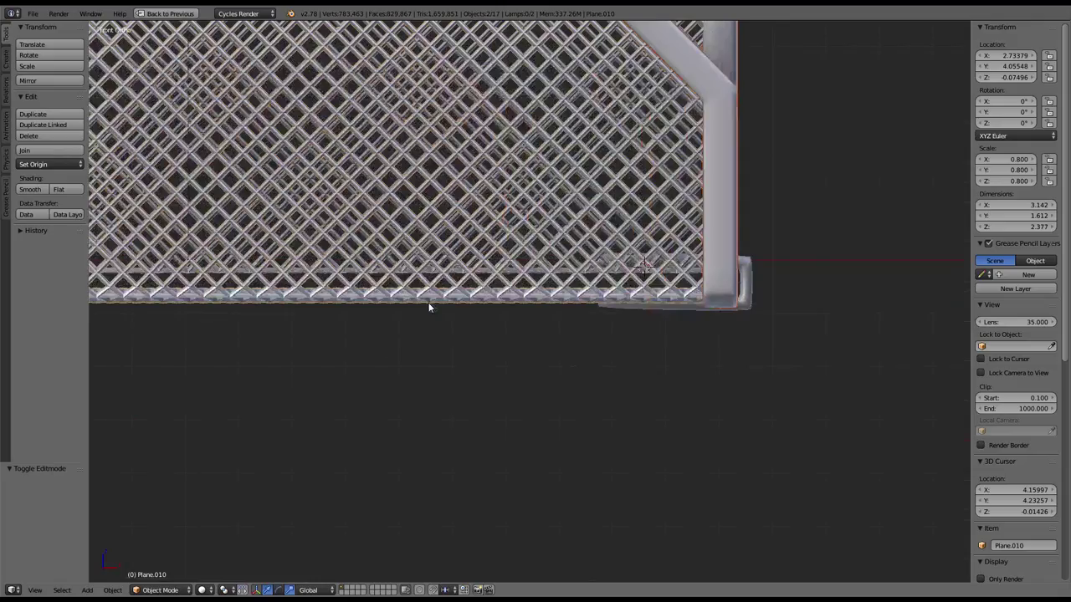
scroll(525, 268, down, 3)
scroll(526, 268, down, 3)
scroll(331, 262, up, 3)
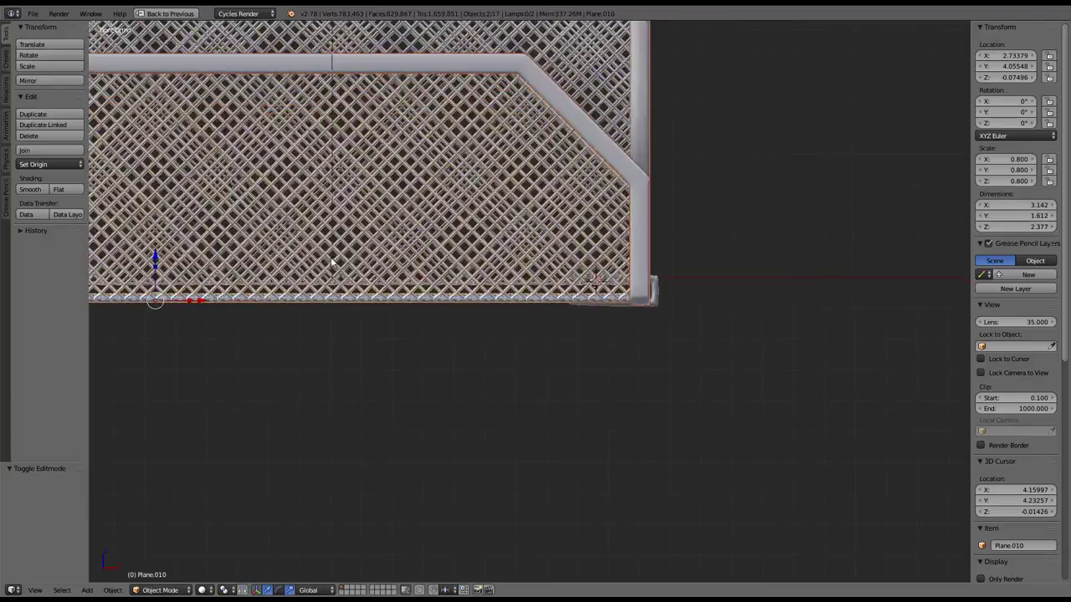
Step: Move the wire panel Plane.010 on Z to −0.06834, inside the foot bracket
mouse_move(154, 259)
mouse_down()
mouse_move(180, 214)
mouse_move(176, 188)
mouse_up()
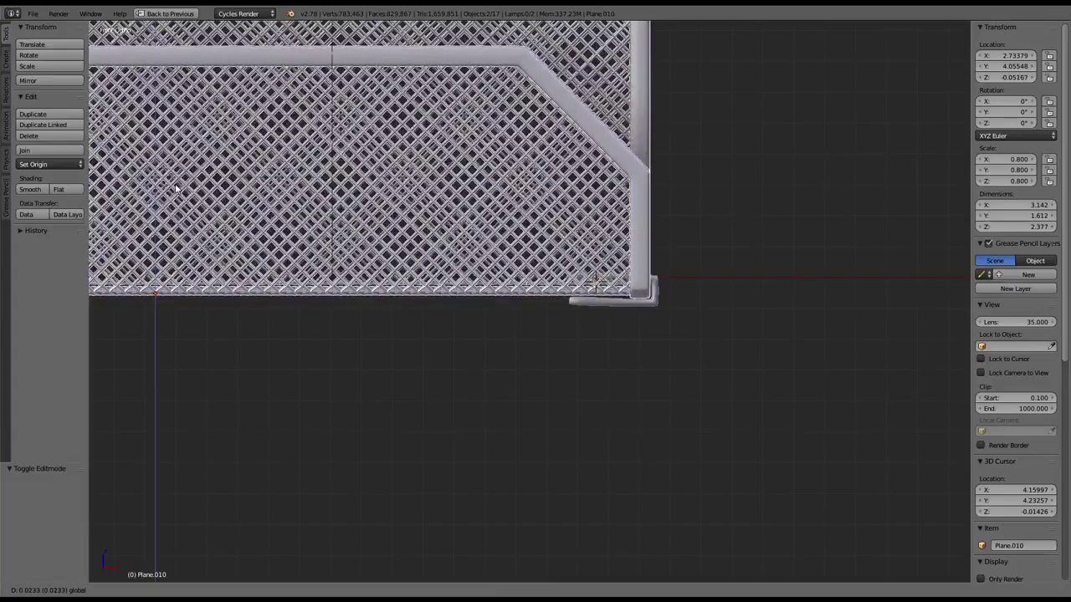
key(KP_5)
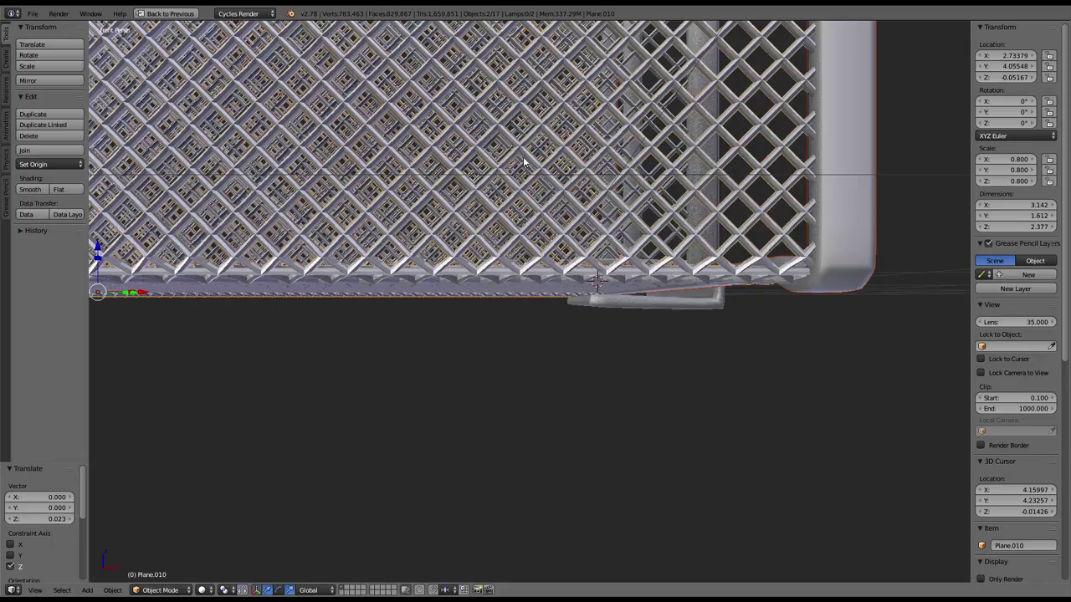
middle_drag(868, 219, 655, 238)
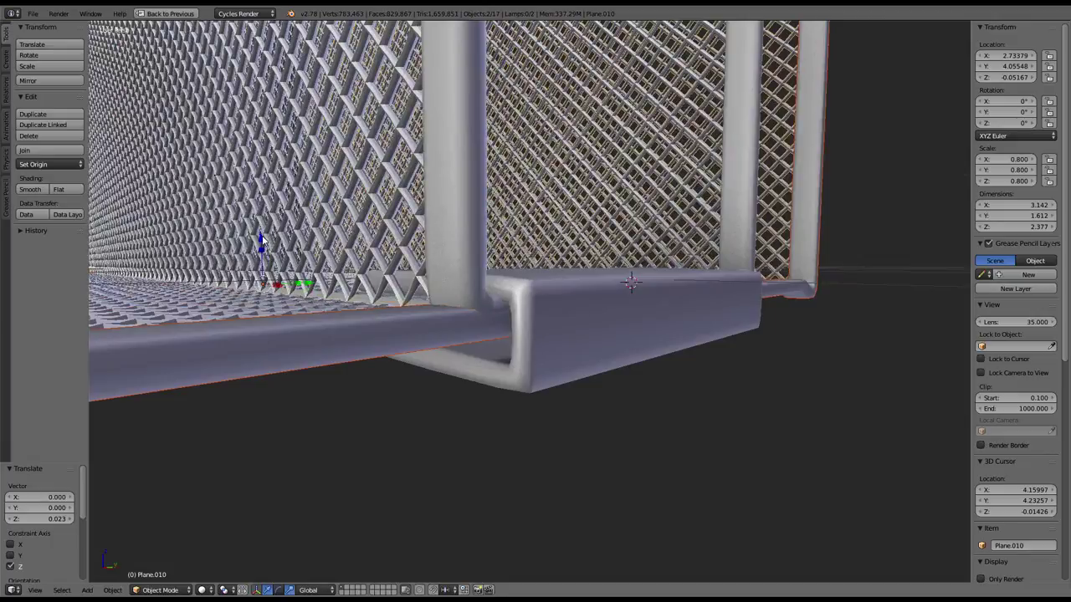
drag(260, 240, 586, 390)
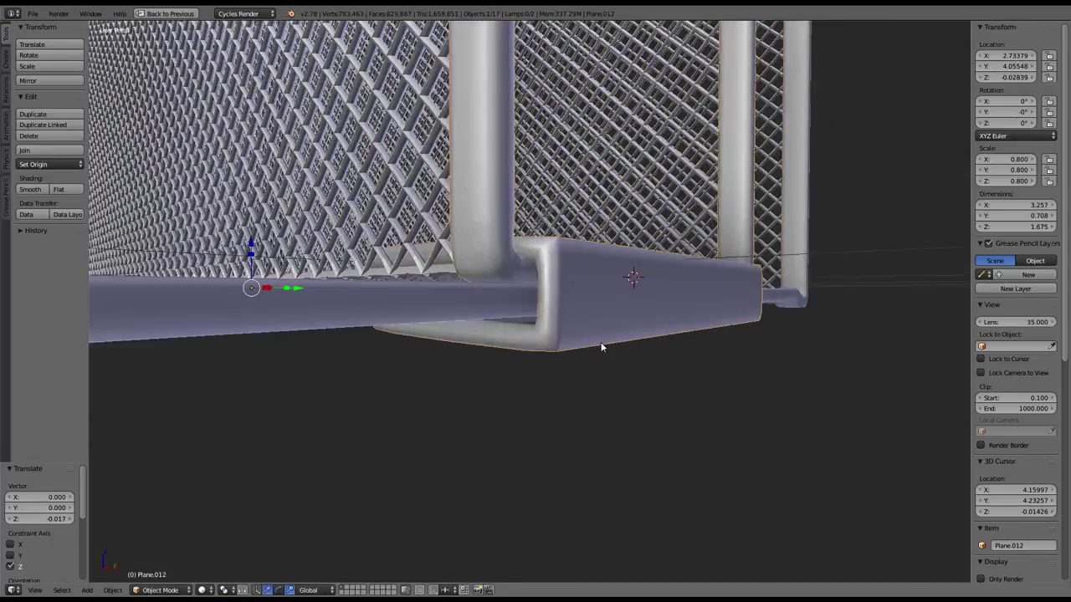
middle_drag(586, 391, 610, 335)
Step: Flatten a vertex chain on the base rail pipe with sz0 and raise it slightly
right_click(650, 279)
key(Tab)
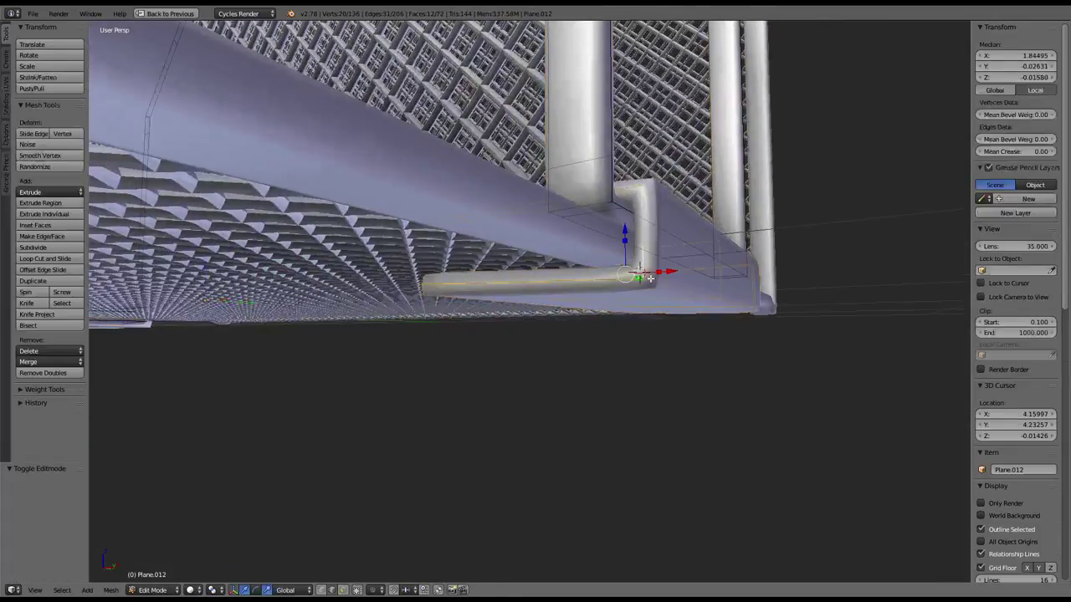
alt+right_click(542, 285)
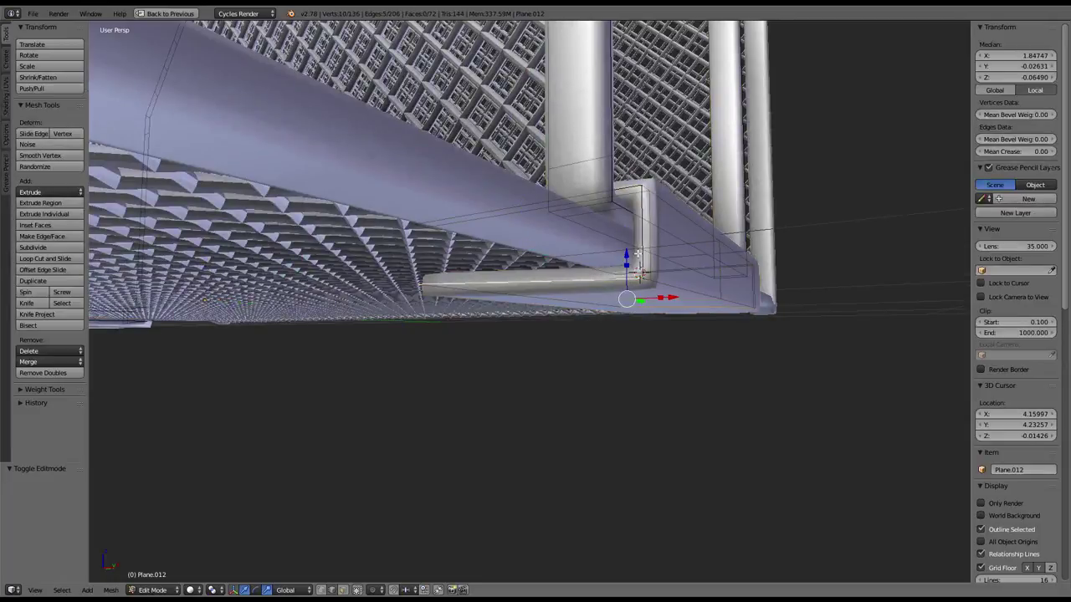
text(sz)
text(0)
key(Return)
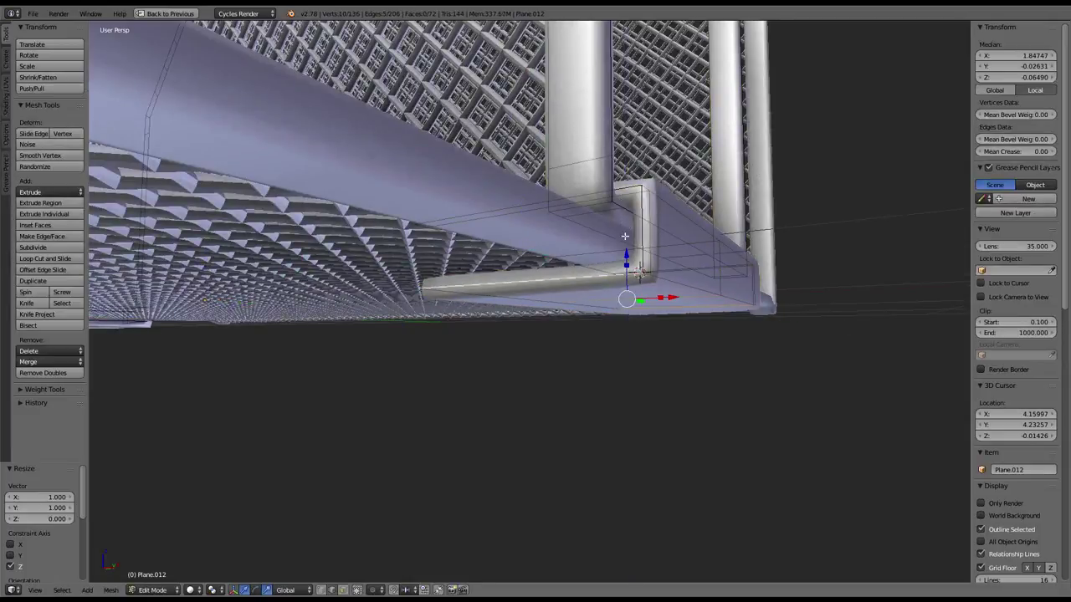
drag(626, 254, 658, 216)
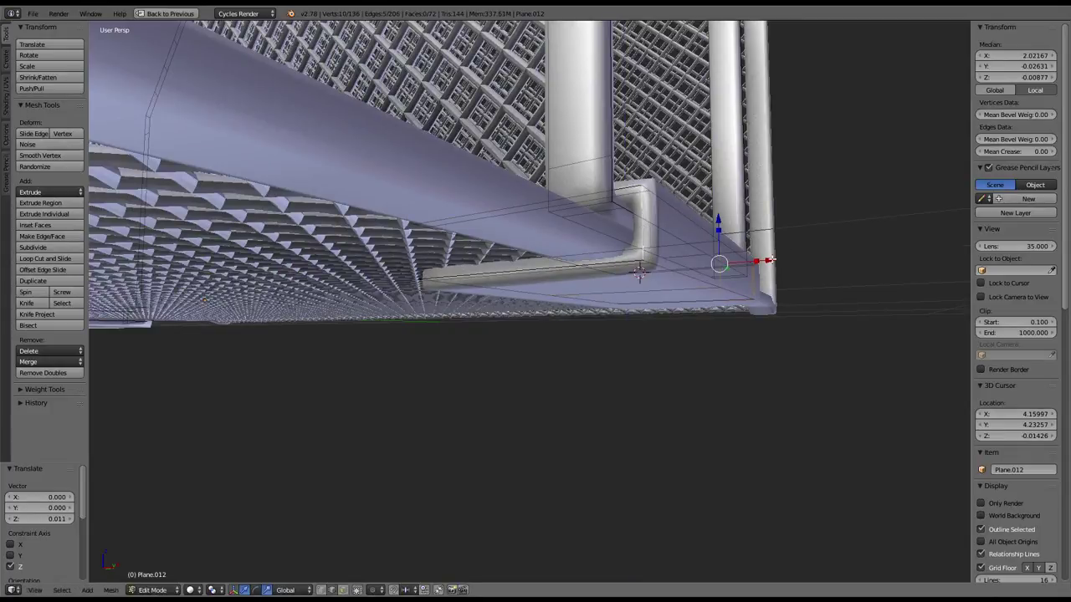
key(Tab)
mouse_move(639, 272)
middle_down()
mouse_move(701, 252)
mouse_move(679, 263)
middle_up()
Step: Flatten the rail again along Z and raise it about 0.014 units
key(Tab)
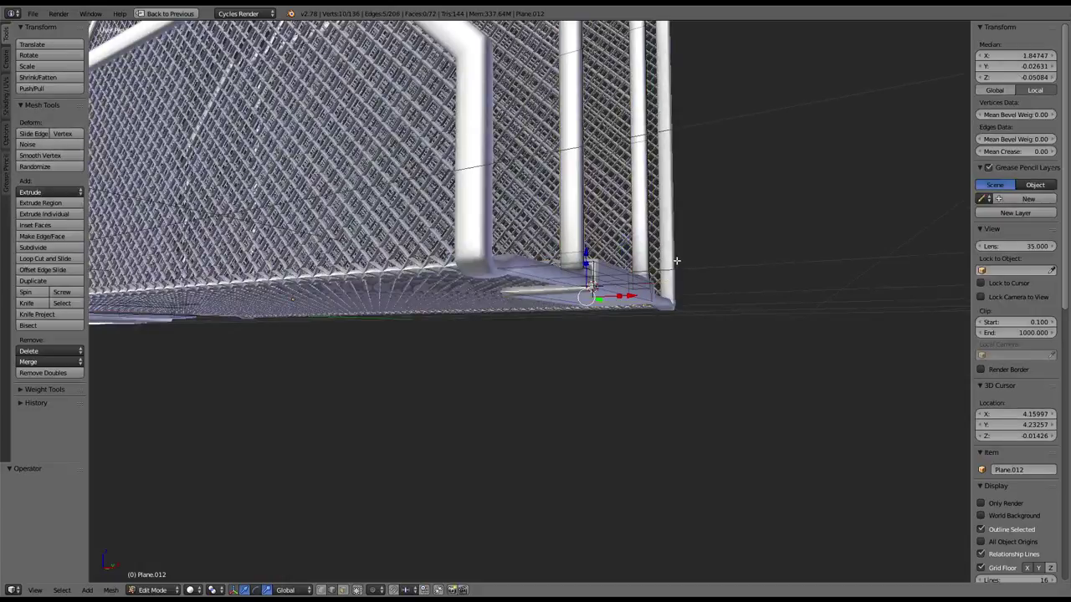
mouse_move(677, 261)
middle_down()
mouse_move(495, 285)
mouse_move(306, 262)
mouse_move(492, 140)
mouse_move(552, 231)
middle_up()
text(sz)
text(0)
key(Return)
key(g)
key(z)
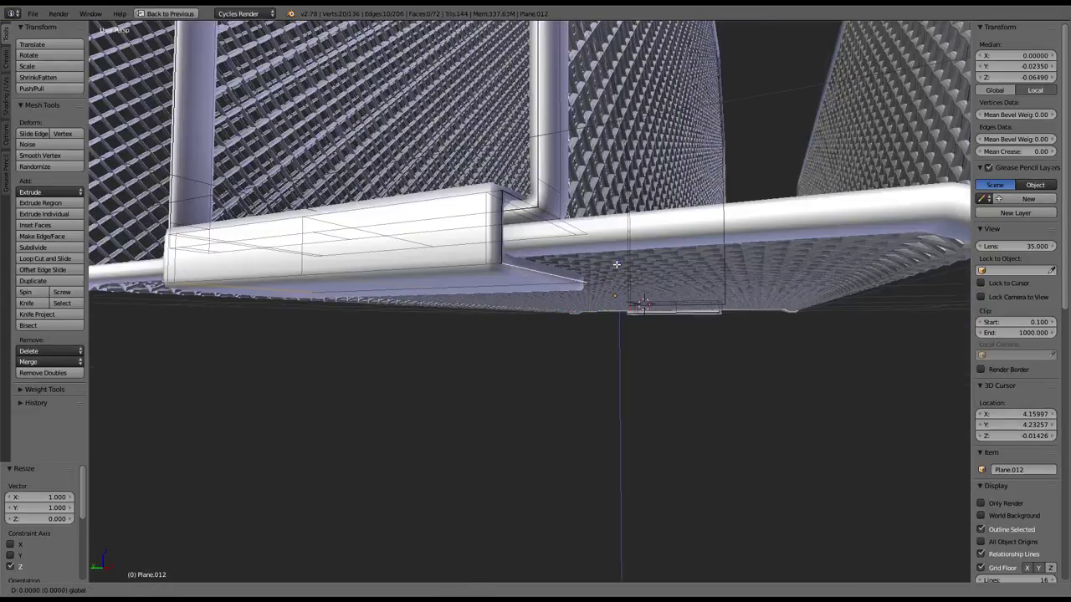
click(613, 233)
Step: Select a different set of vertices along the base rail
right_click(301, 218)
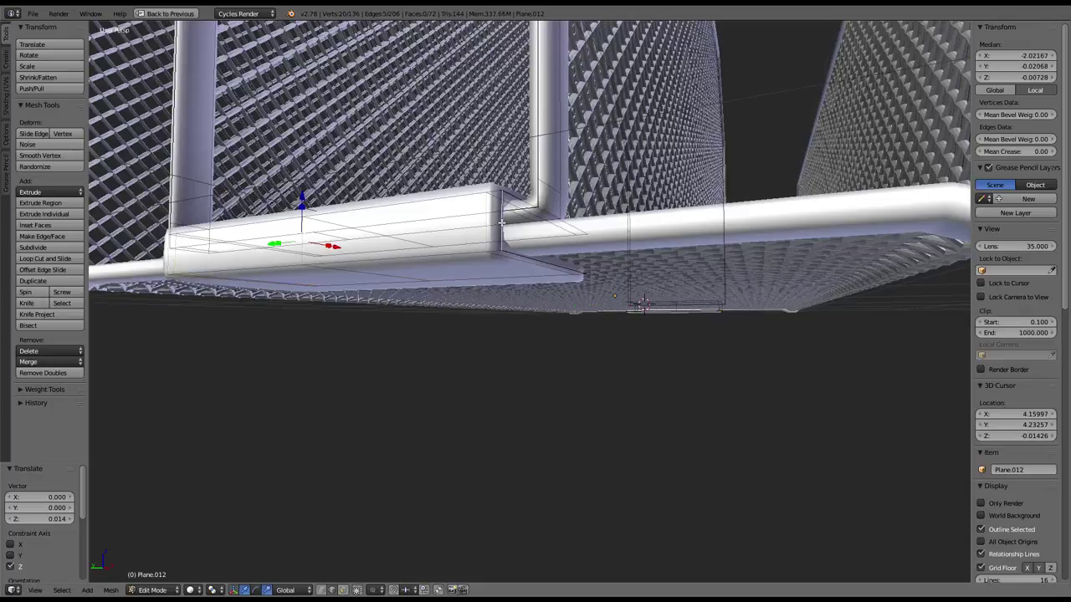
middle_drag(302, 217, 553, 254)
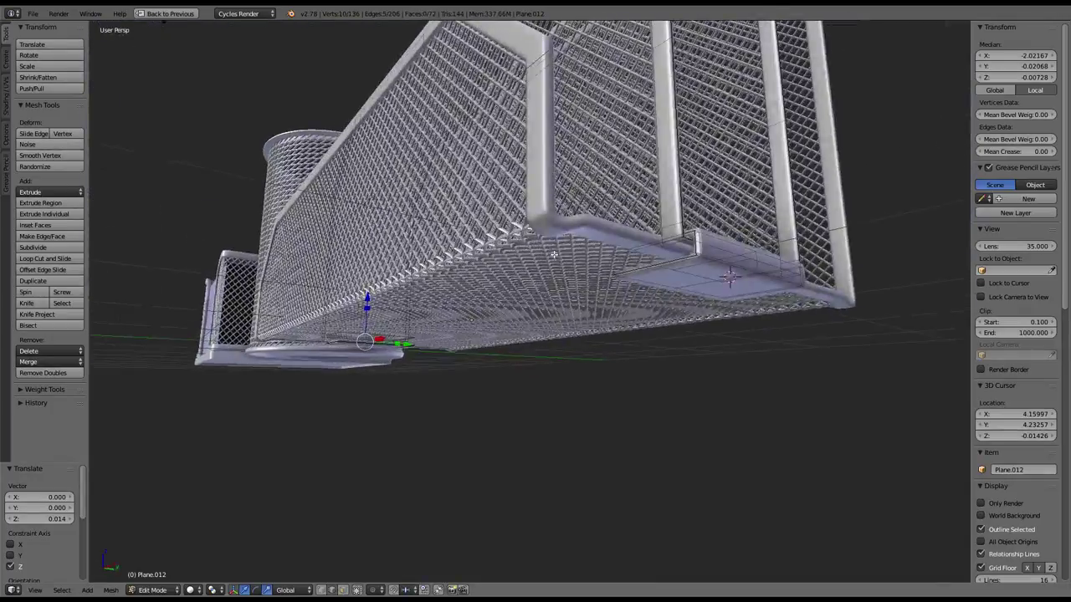
shift+right_click(695, 248)
mouse_move(694, 248)
middle_down()
mouse_move(789, 226)
mouse_move(797, 290)
mouse_move(812, 308)
middle_up()
shift+right_click(793, 227)
mouse_move(746, 291)
middle_down()
mouse_move(710, 263)
mouse_move(769, 251)
mouse_move(803, 270)
mouse_move(337, 294)
mouse_move(386, 233)
middle_up()
Step: Scale the selected rail vertices, then re-enter the pipe's Edit Mode
key(s)
click(846, 249)
key(Tab)
scroll(644, 273, up, 3)
key(Tab)
scroll(339, 298, down, 3)
scroll(387, 234, up, 2)
Step: In Front Ortho view, lower the selected base rail 0.003 on Z to meet the cage corner
key(KP_1)
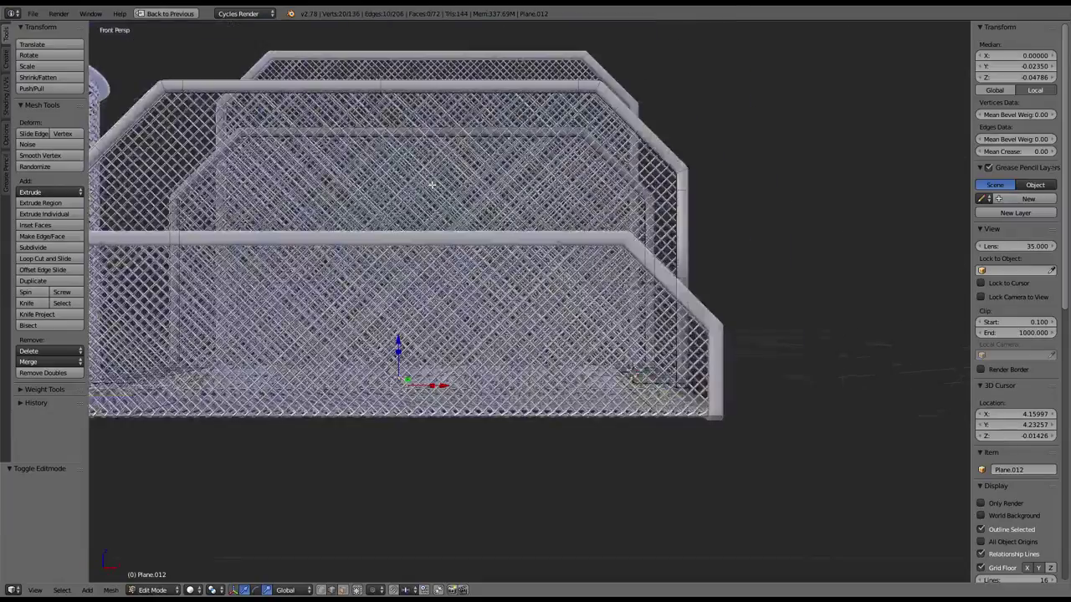
scroll(405, 124, up, 3)
scroll(405, 124, up, 2)
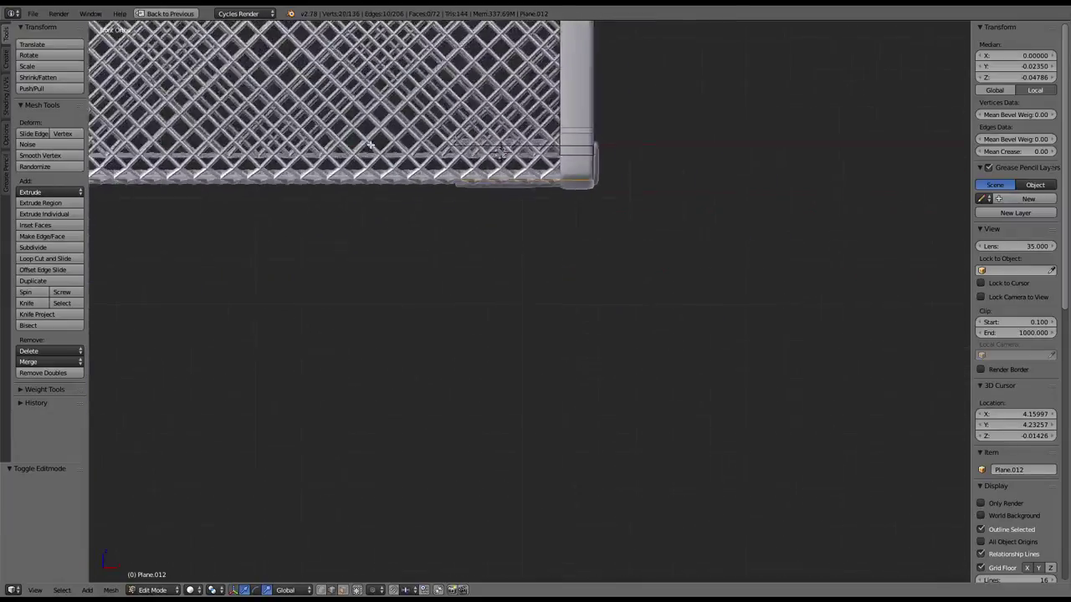
scroll(405, 124, up, 1)
mouse_move(343, 115)
shift+middle_down()
mouse_move(342, 140)
mouse_move(684, 216)
shift+middle_up()
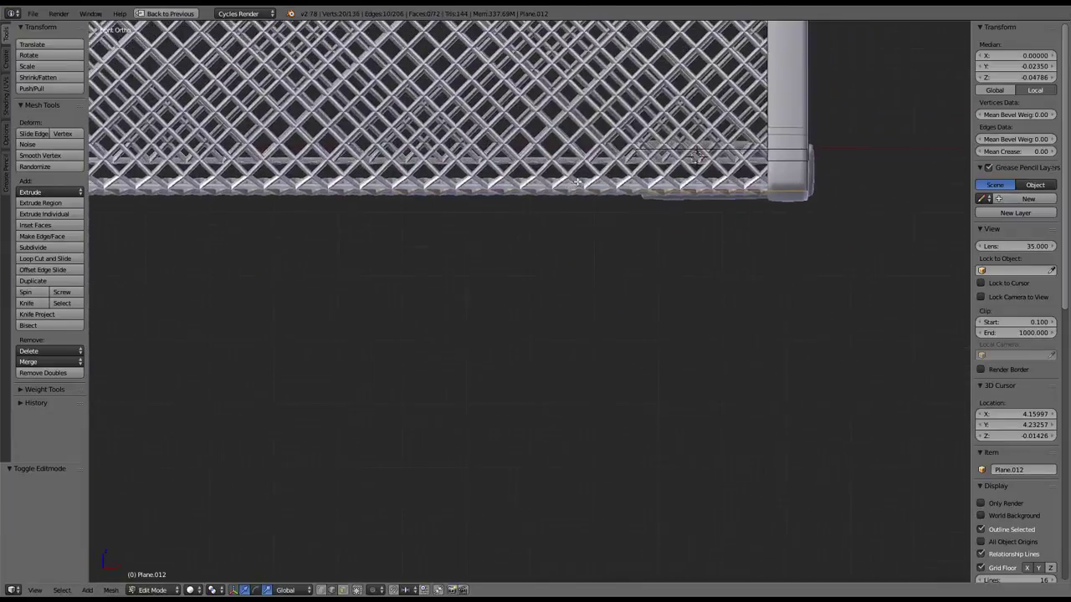
ctrl+scroll(683, 216, up, 3)
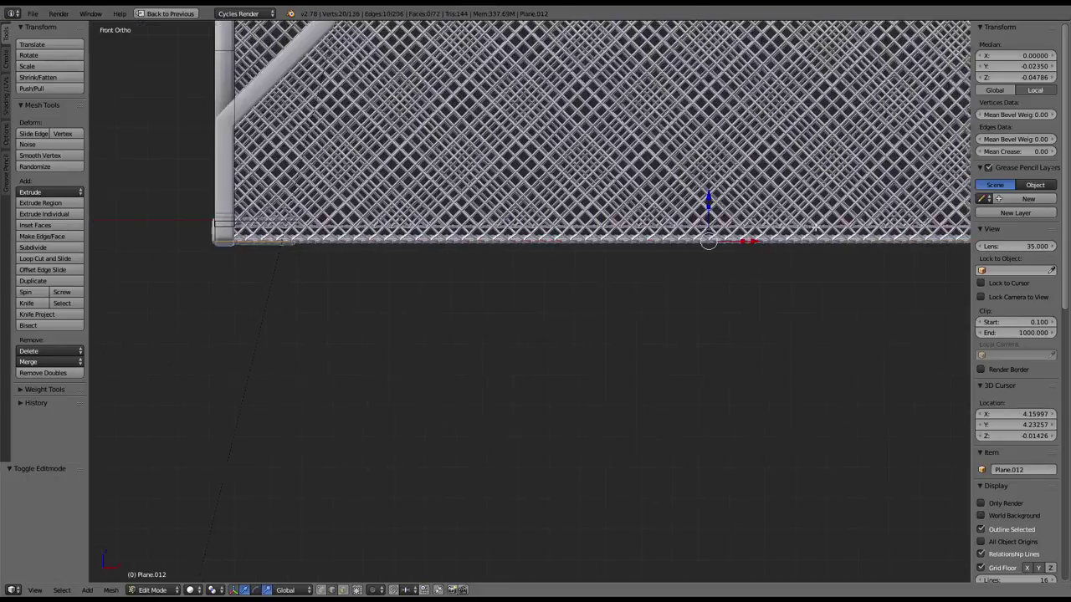
drag(712, 199, 714, 202)
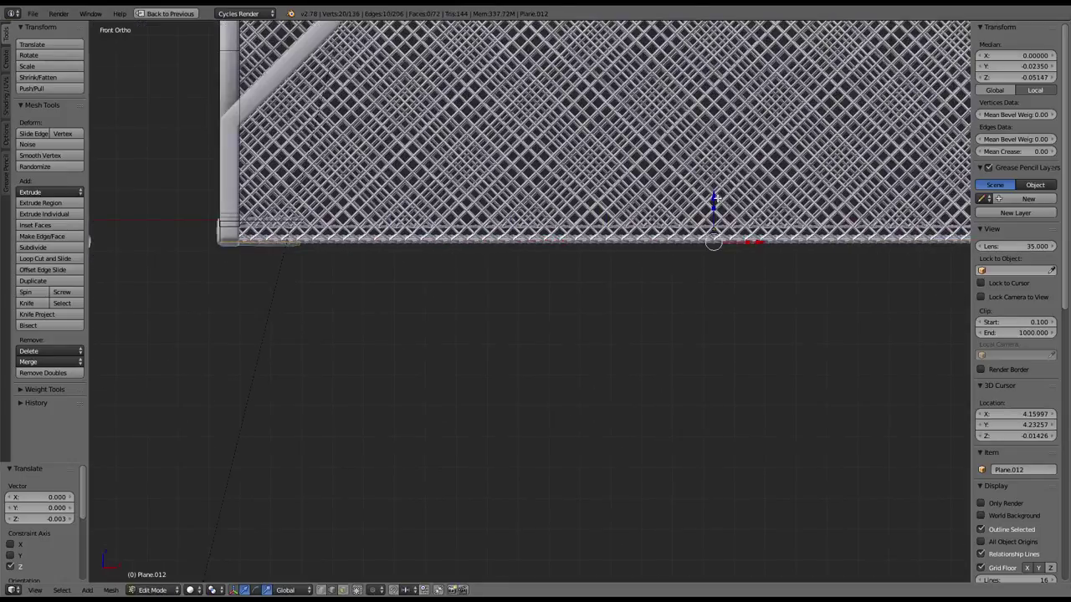
Step: Return to Object Mode and deselect everything in the scene
mouse_move(713, 201)
middle_down()
mouse_move(669, 242)
mouse_move(610, 235)
mouse_move(633, 308)
mouse_move(681, 264)
mouse_move(650, 270)
mouse_move(636, 238)
middle_up()
key(Tab)
scroll(717, 199, down, 5)
key(a)
scroll(635, 239, up, 4)
scroll(632, 231, down, 4)
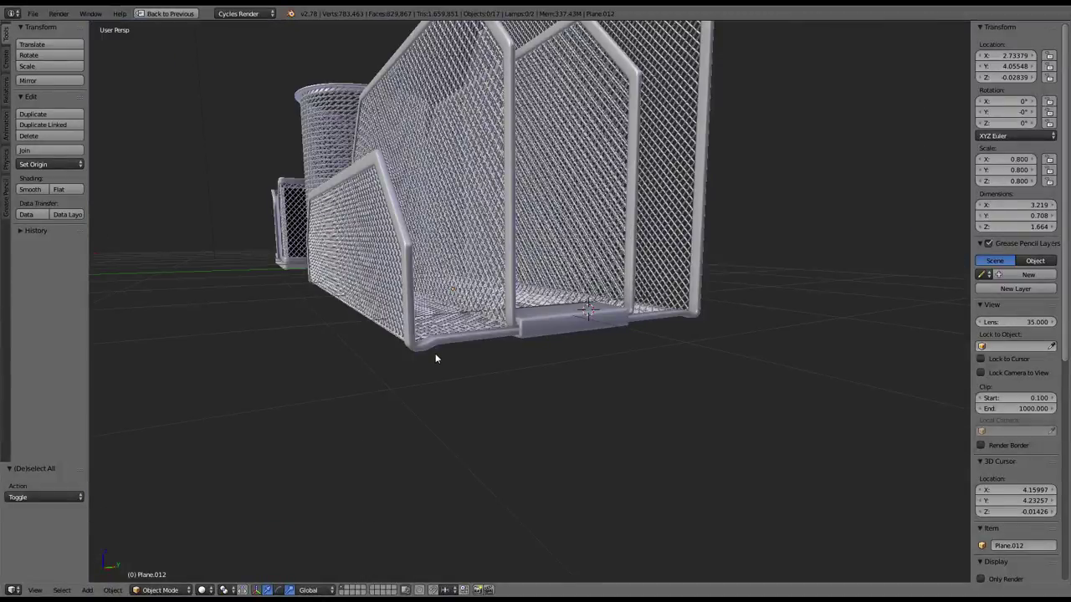
Step: Unhide all objects with Alt+H so the grey ground plane reappears beneath the wire set
scroll(434, 348, down, 3)
mouse_move(423, 338)
middle_down()
mouse_move(557, 394)
mouse_move(528, 362)
mouse_move(578, 341)
mouse_move(558, 348)
middle_up()
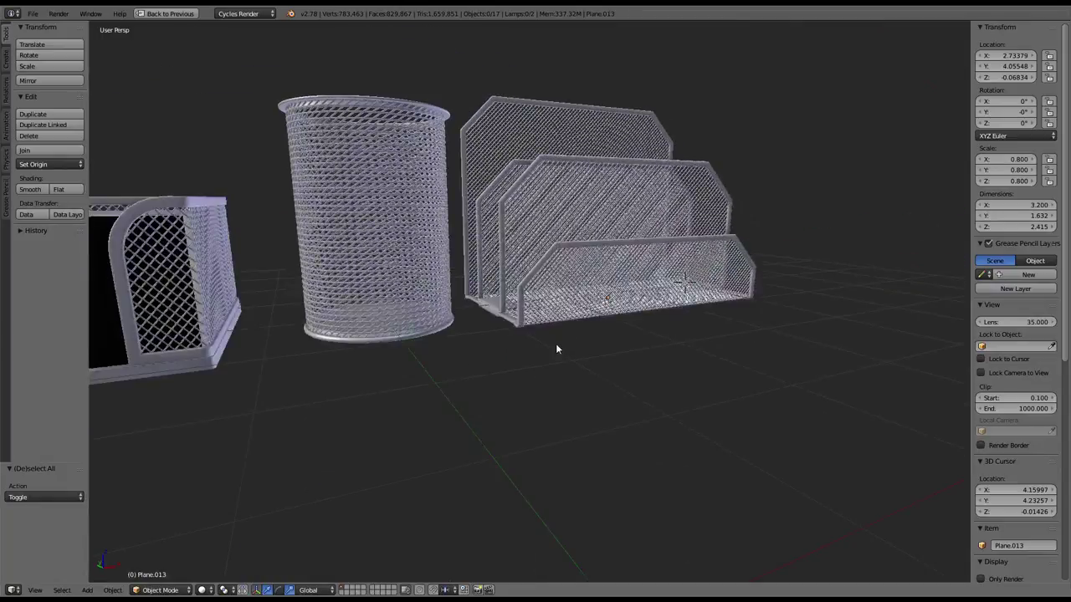
key(alt+h)
mouse_move(649, 296)
middle_down()
mouse_move(483, 280)
mouse_move(493, 287)
mouse_move(455, 319)
middle_up()
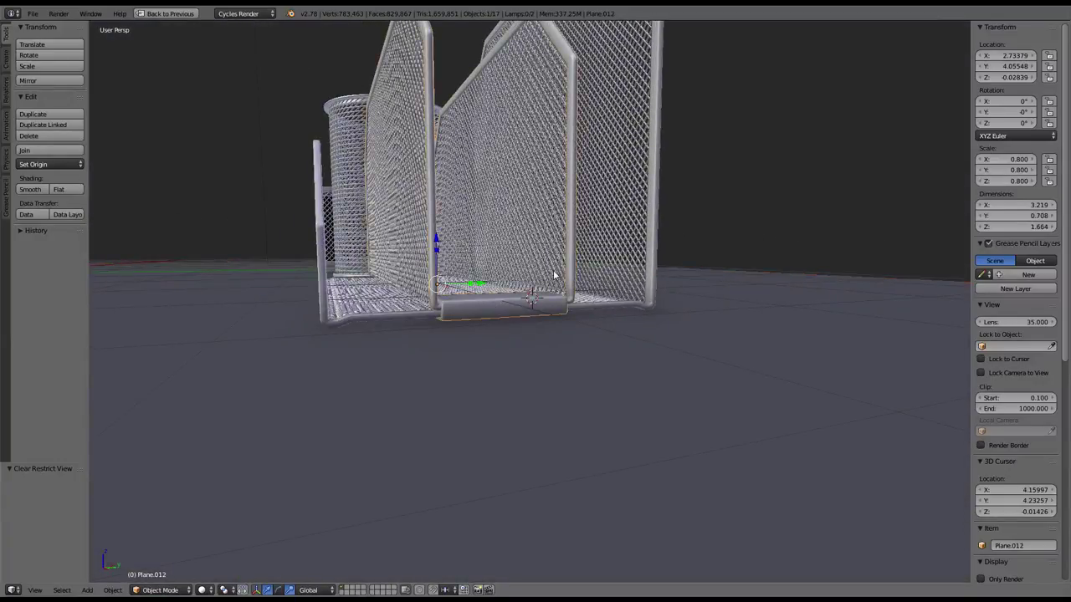
middle_drag(554, 276, 581, 293)
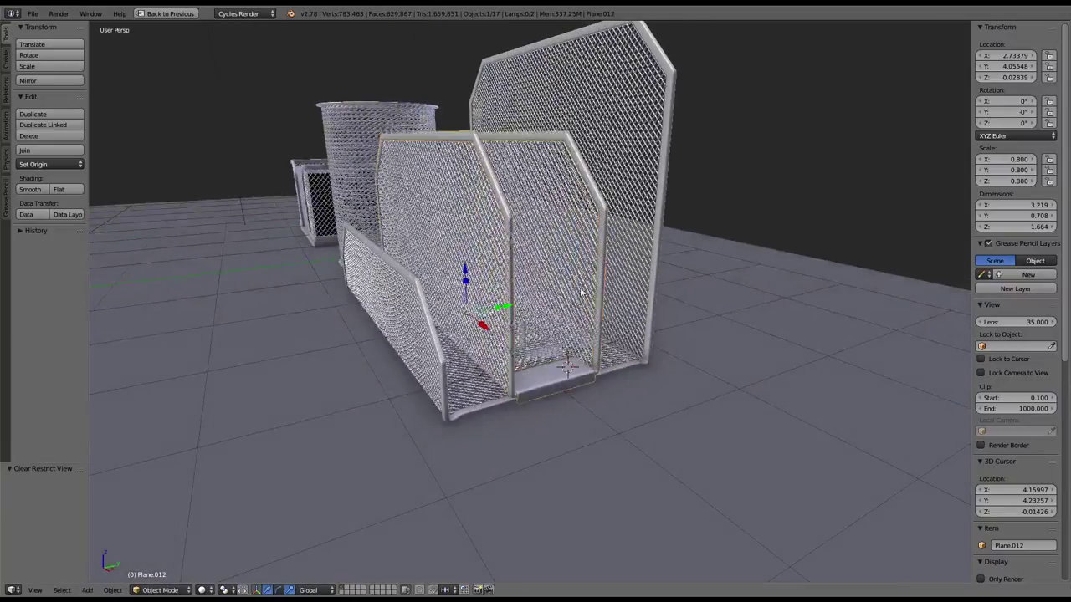
Step: Parent the sorter's divider panels to its back panel with Object (Keep Transform)
shift+right_click(566, 234)
key(g)
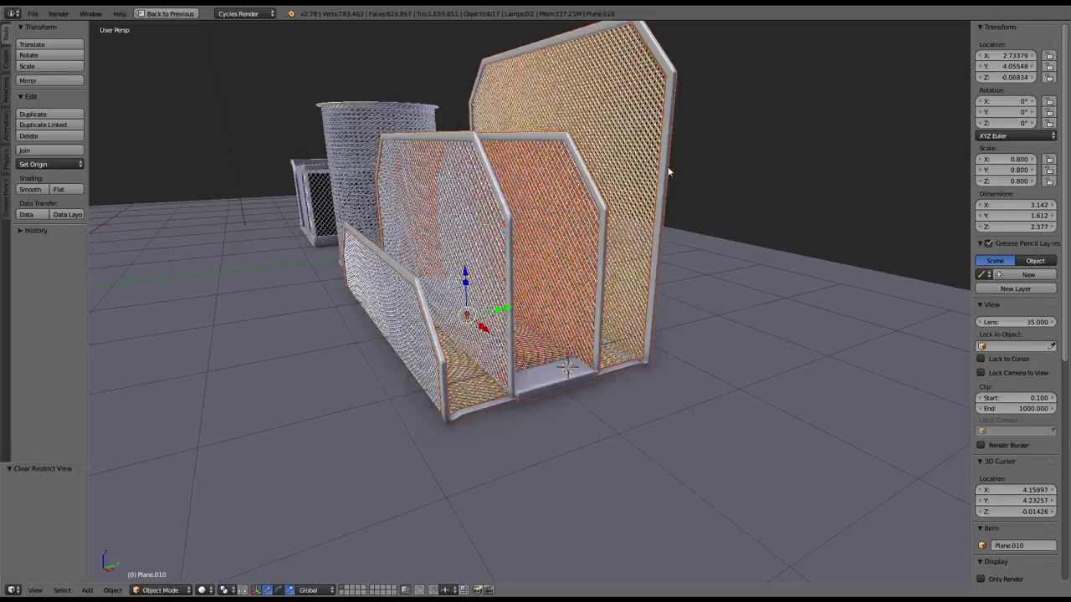
key(ctrl+p)
click(668, 172)
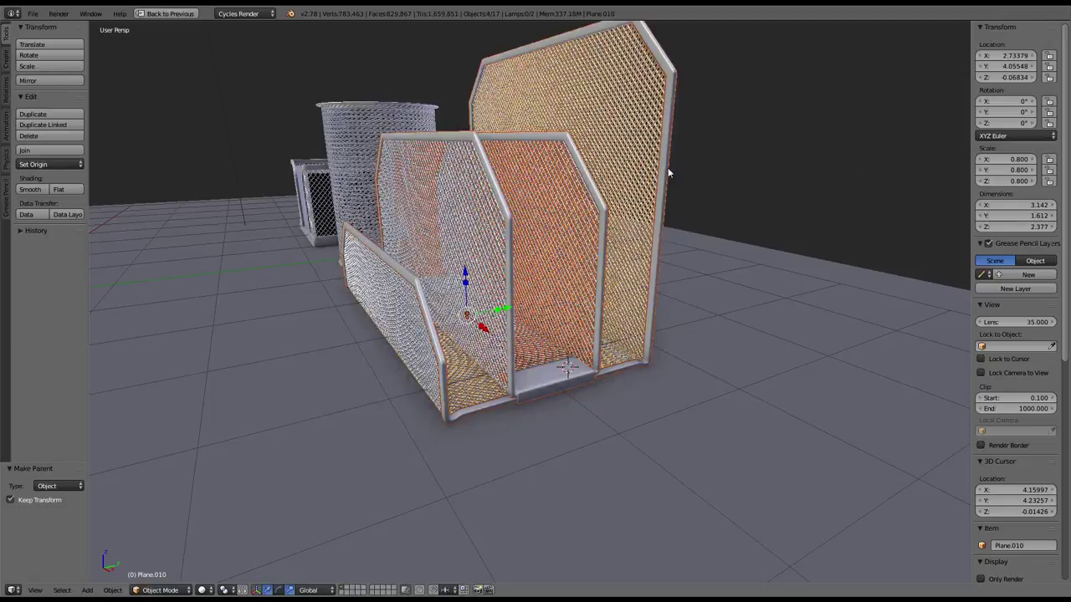
Step: Move the back panel Plane.010 and its dividers 0.223 along X, to X 2.95674
right_click(637, 132)
scroll(591, 182, down, 5)
middle_drag(590, 182, 701, 178)
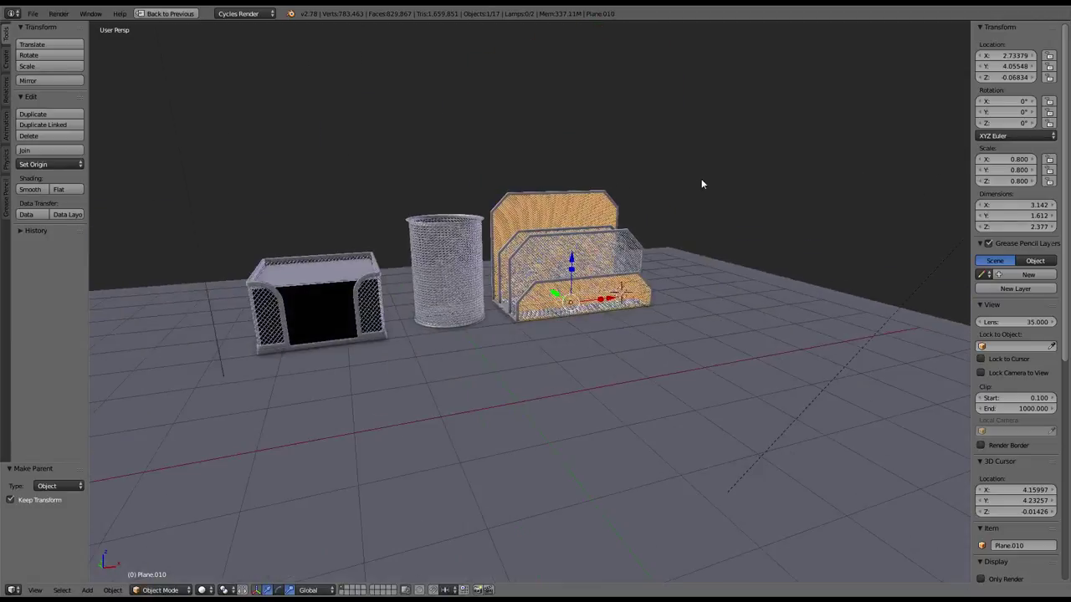
scroll(680, 195, up, 2)
key(a)
middle_drag(600, 215, 574, 251)
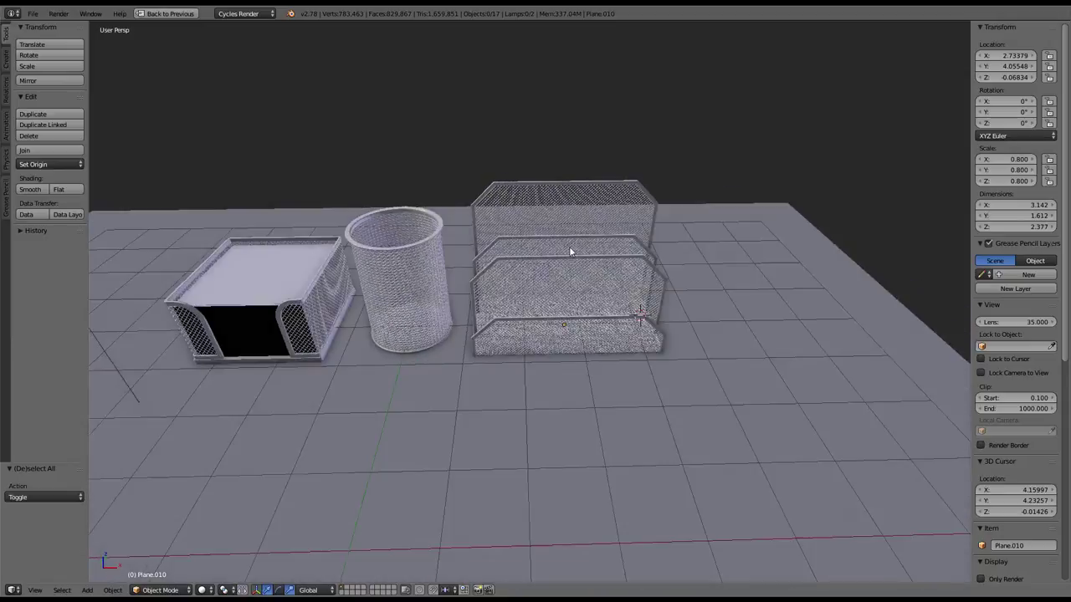
right_click(566, 203)
drag(608, 327, 624, 328)
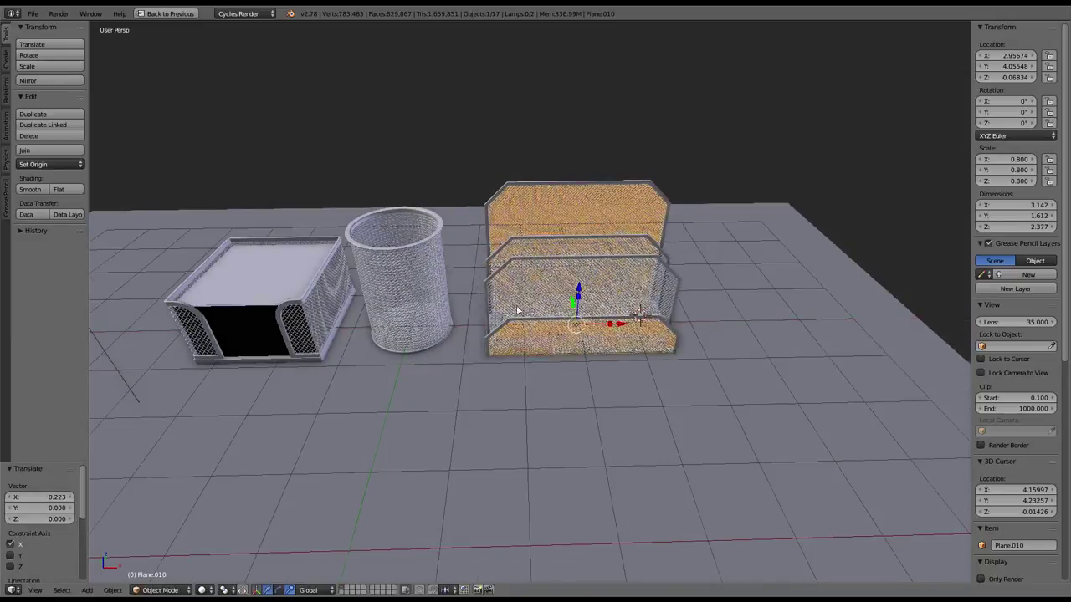
Step: Deselect everything and restore the full Default layout from the maximized view
scroll(605, 313, up, 3)
key(a)
mouse_move(605, 313)
middle_down()
mouse_move(490, 270)
mouse_move(510, 256)
middle_up()
scroll(510, 256, down, 3)
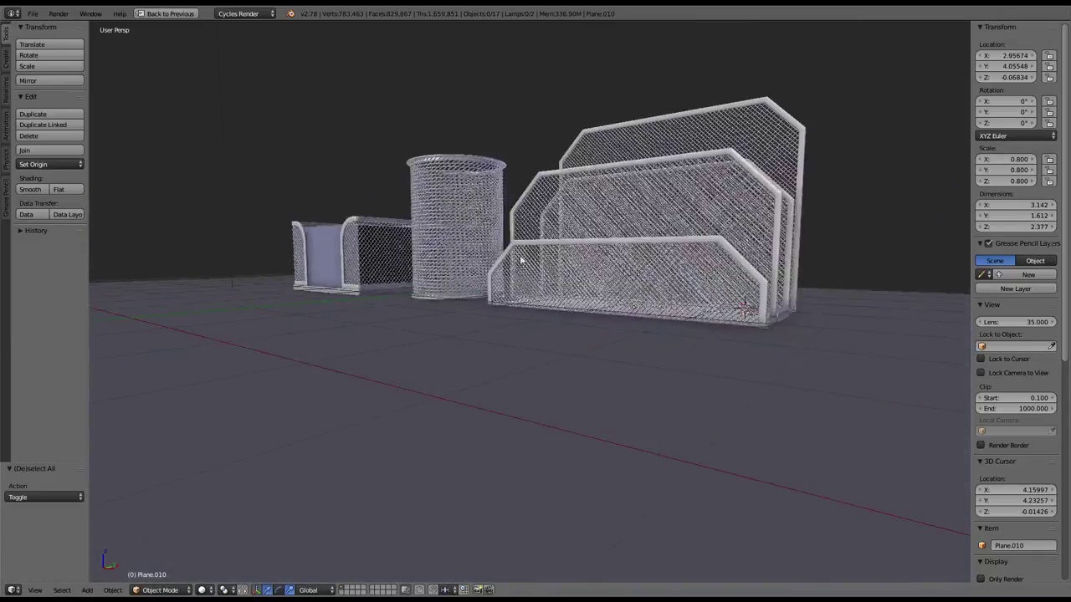
scroll(518, 327, up, 2)
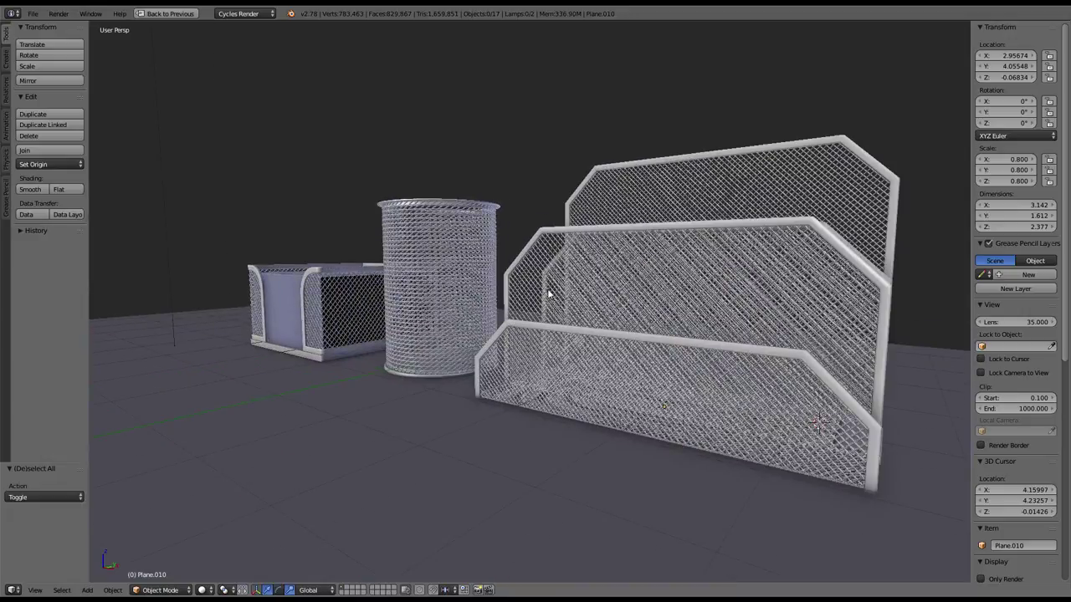
scroll(549, 293, down, 2)
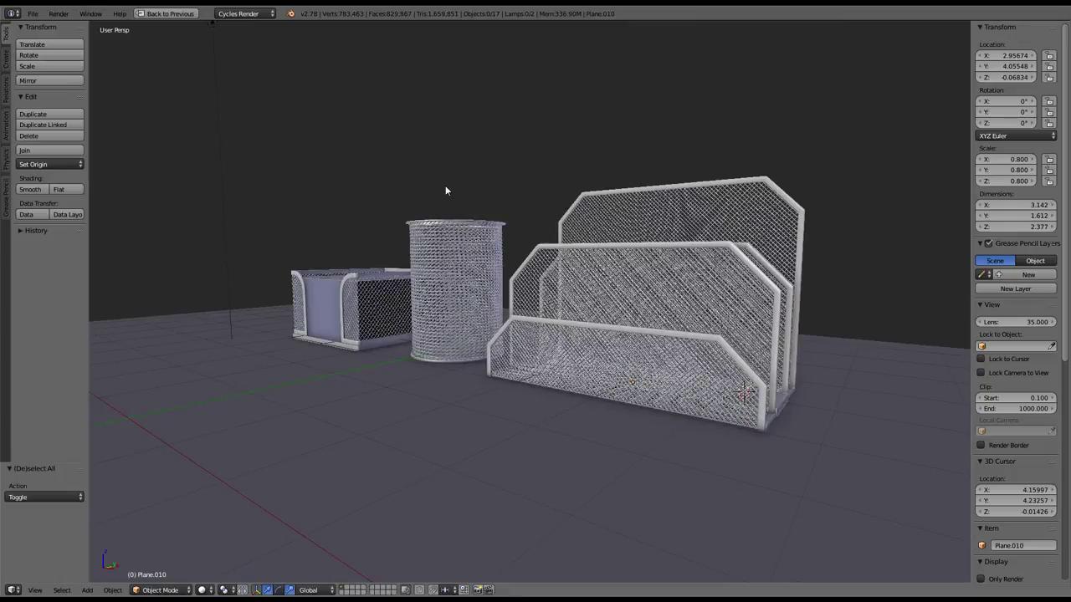
key(ctrl+Up)
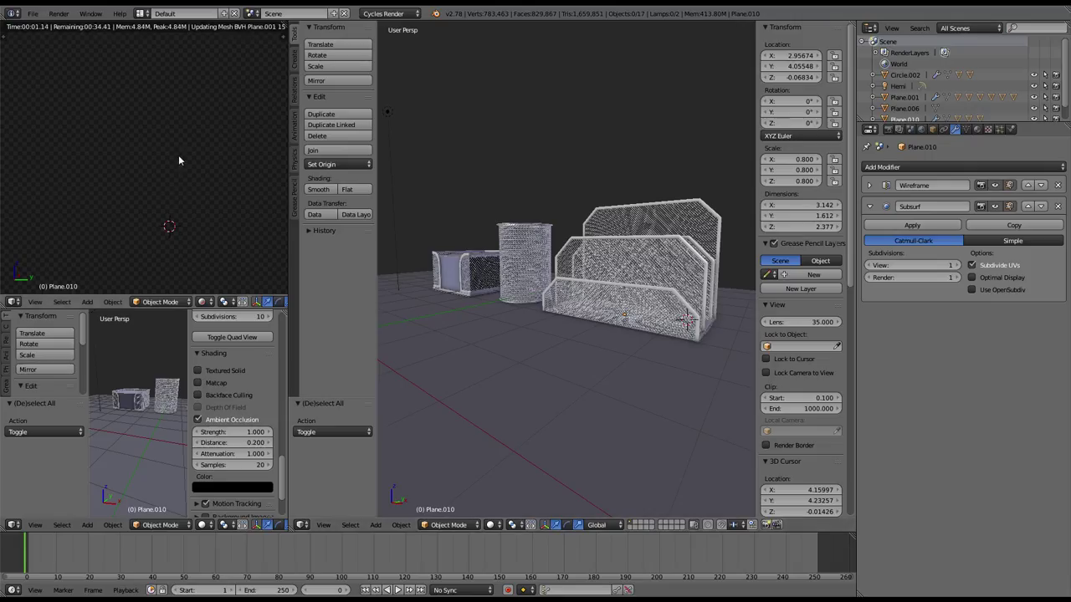
Step: Enlarge the rendered viewport and zoom in on the set from a front-left angle
mouse_move(288, 184)
mouse_down()
mouse_move(333, 206)
mouse_move(420, 207)
mouse_up()
mouse_move(202, 144)
middle_down()
mouse_move(236, 185)
mouse_move(210, 227)
mouse_move(353, 103)
mouse_move(257, 127)
middle_up()
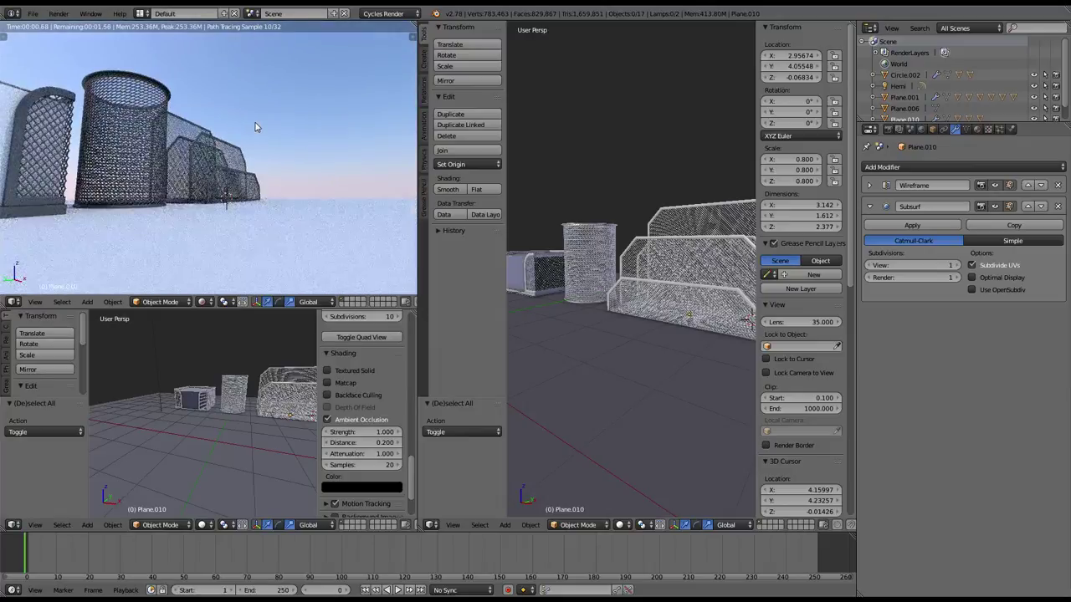
scroll(257, 127, up, 2)
scroll(257, 127, up, 2)
scroll(258, 124, up, 2)
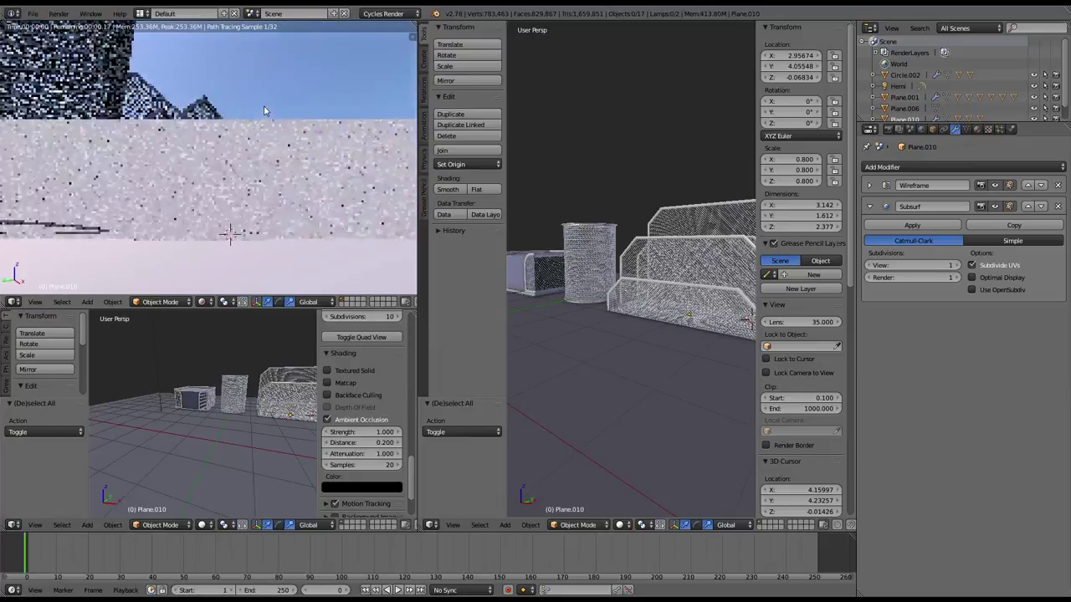
scroll(263, 113, up, 1)
scroll(264, 110, down, 5)
scroll(251, 126, up, 2)
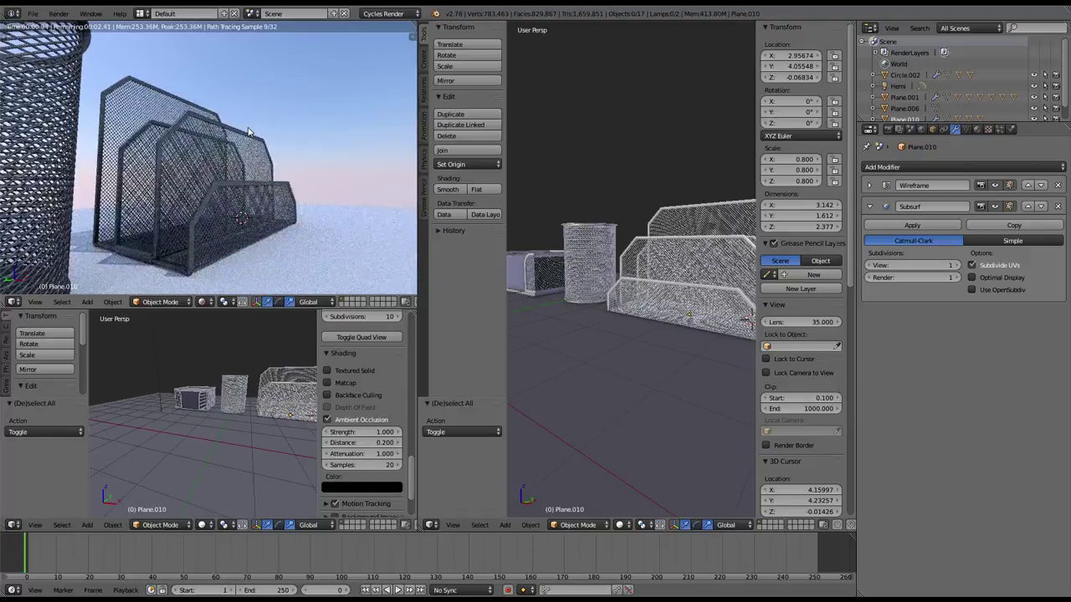
scroll(248, 131, up, 1)
scroll(247, 132, down, 3)
scroll(234, 142, down, 2)
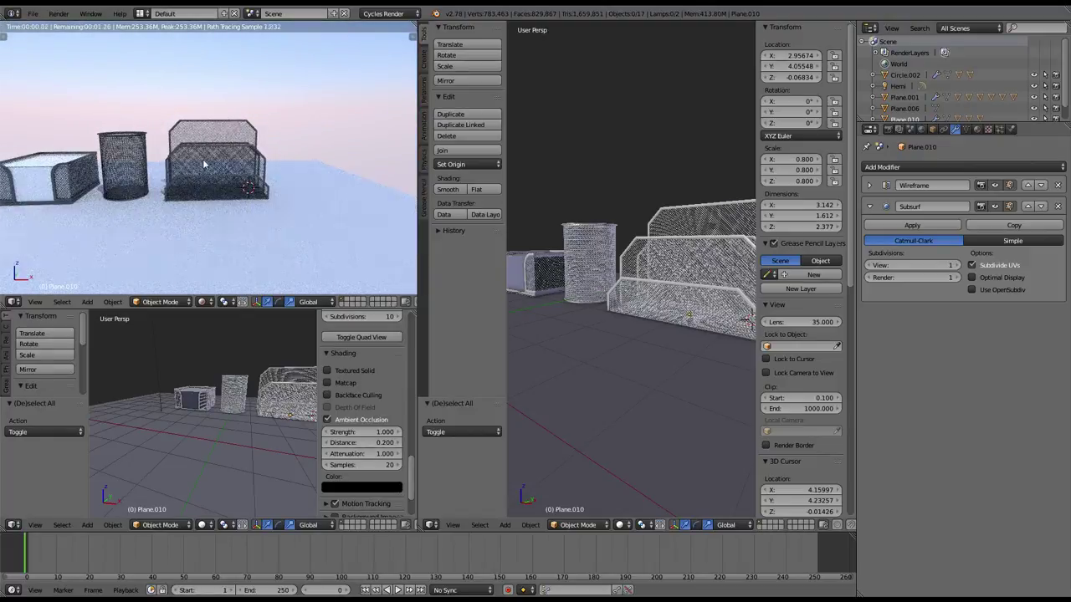
scroll(199, 165, up, 5)
Step: Orbit and zoom the Cycles render around the tray, pen cup and file sorter
middle_drag(199, 164, 112, 159)
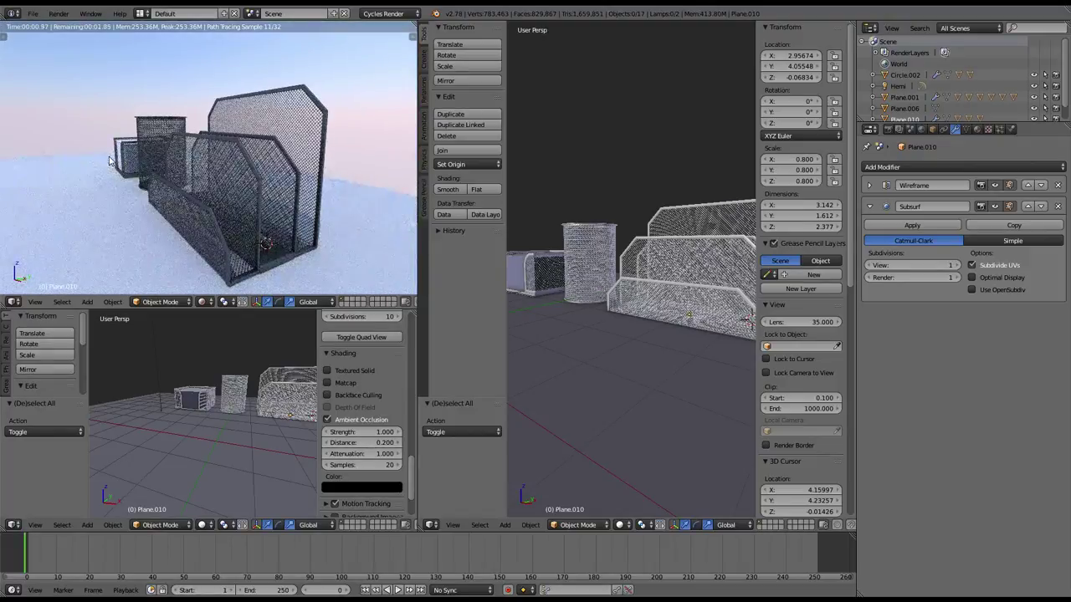
mouse_move(140, 159)
middle_down()
mouse_move(84, 143)
mouse_move(145, 115)
mouse_move(259, 125)
mouse_move(170, 151)
mouse_move(284, 139)
middle_up()
scroll(126, 126, up, 2)
scroll(117, 113, up, 3)
scroll(113, 110, up, 2)
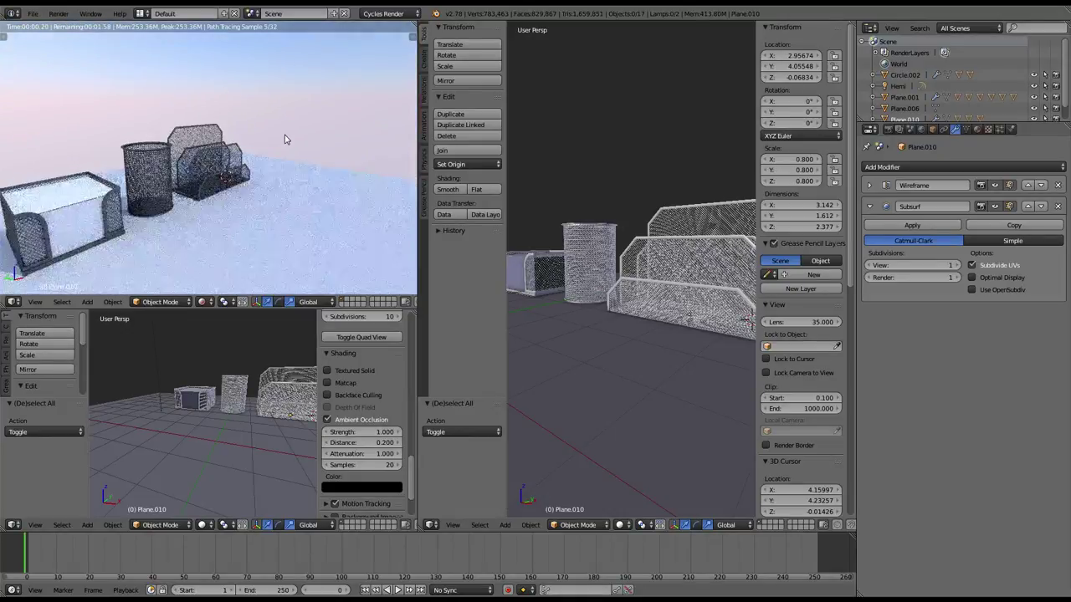
Step: Select the pen cup Circle.003 and frame it close up in the working view
right_click(162, 151)
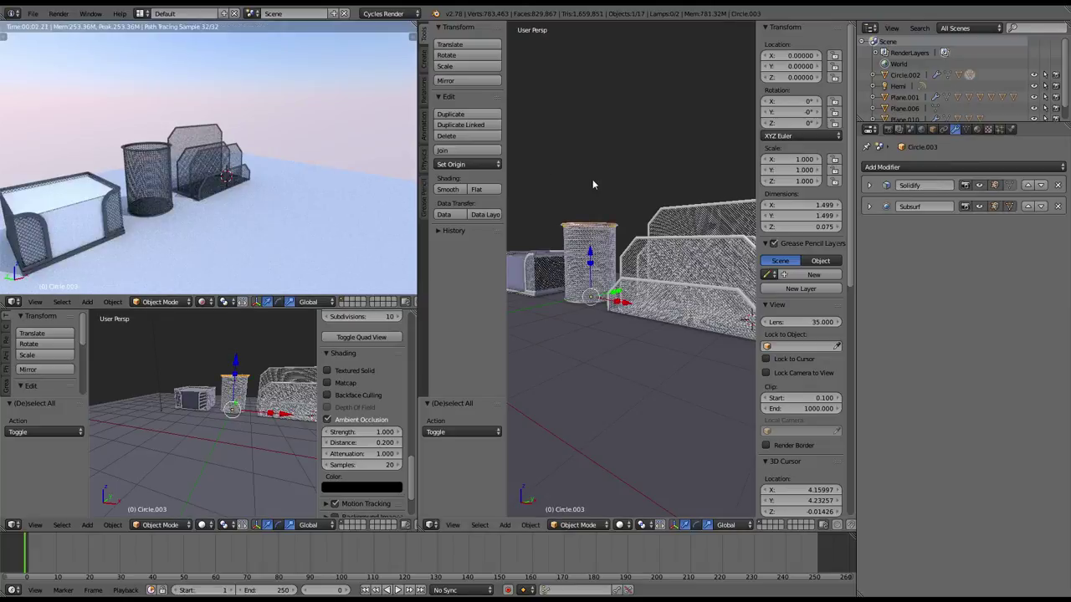
key(KP_Decimal)
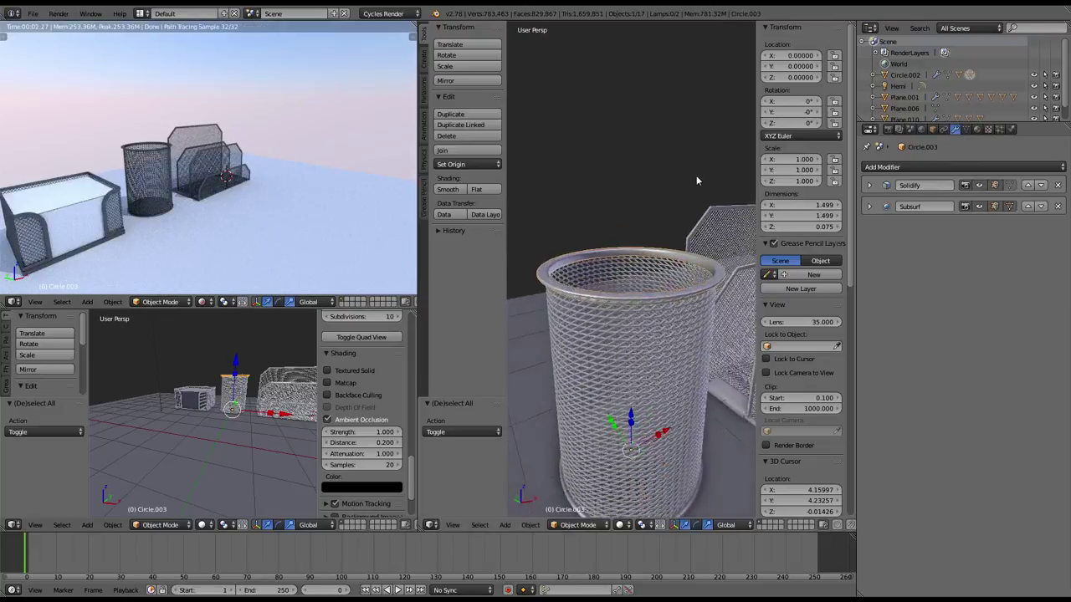
middle_drag(658, 218, 643, 182)
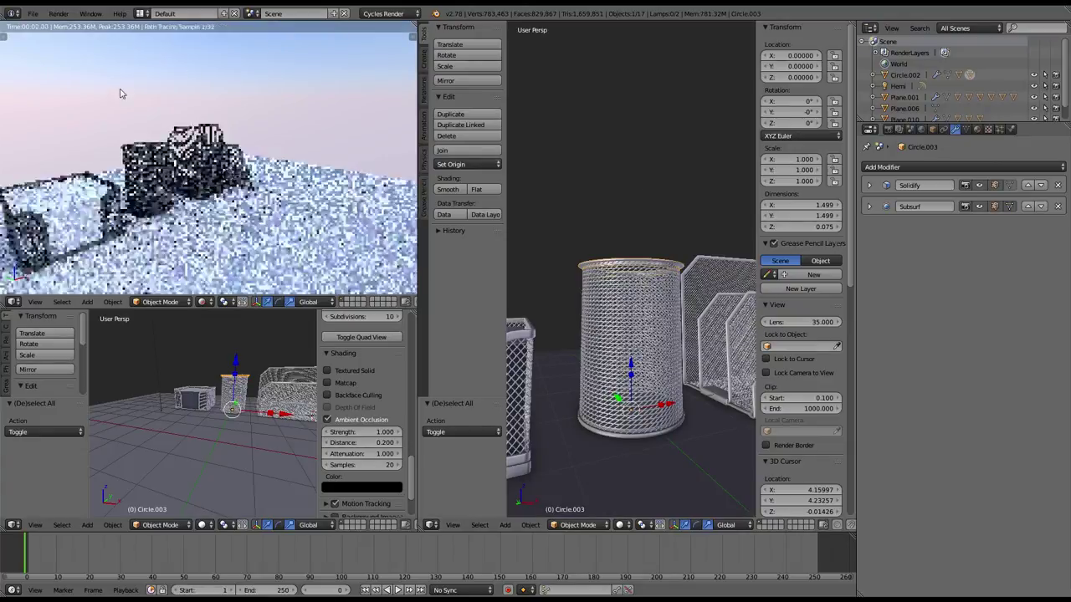
Step: Re-angle the rendered preview closer to the baskets and to a low side view
middle_drag(119, 94, 108, 131)
scroll(191, 117, up, 5)
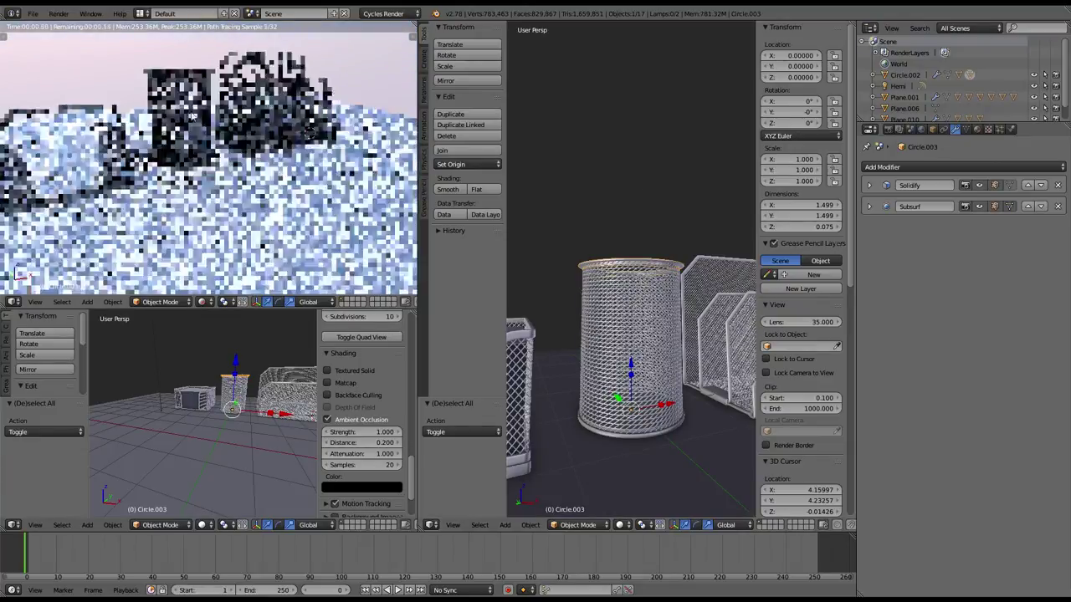
scroll(197, 121, up, 2)
scroll(209, 126, up, 2)
scroll(222, 132, up, 2)
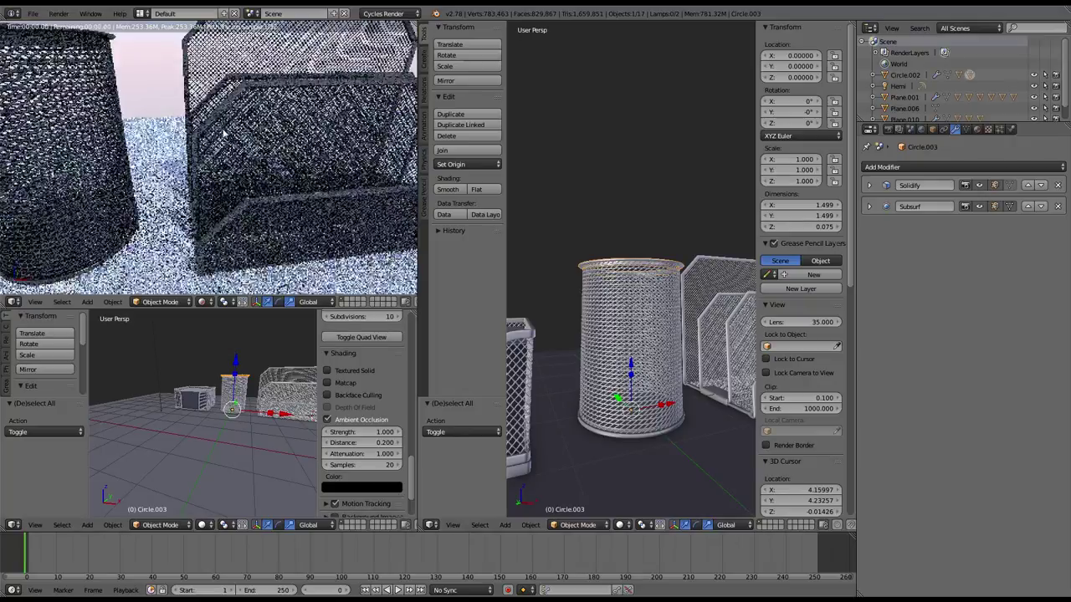
scroll(228, 127, down, 2)
scroll(232, 117, down, 2)
scroll(239, 107, down, 2)
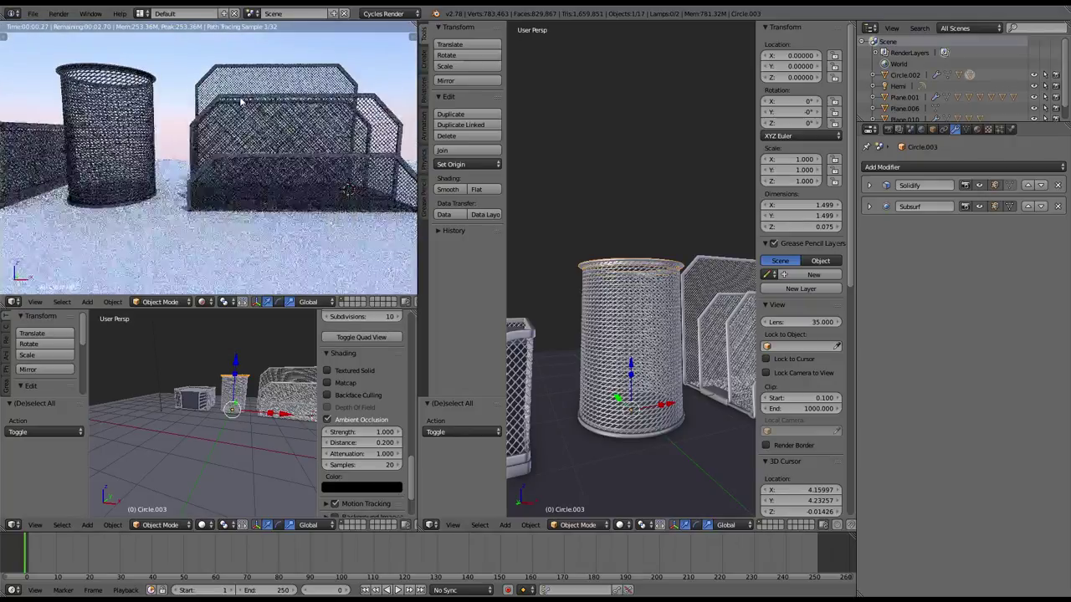
middle_drag(228, 104, 152, 99)
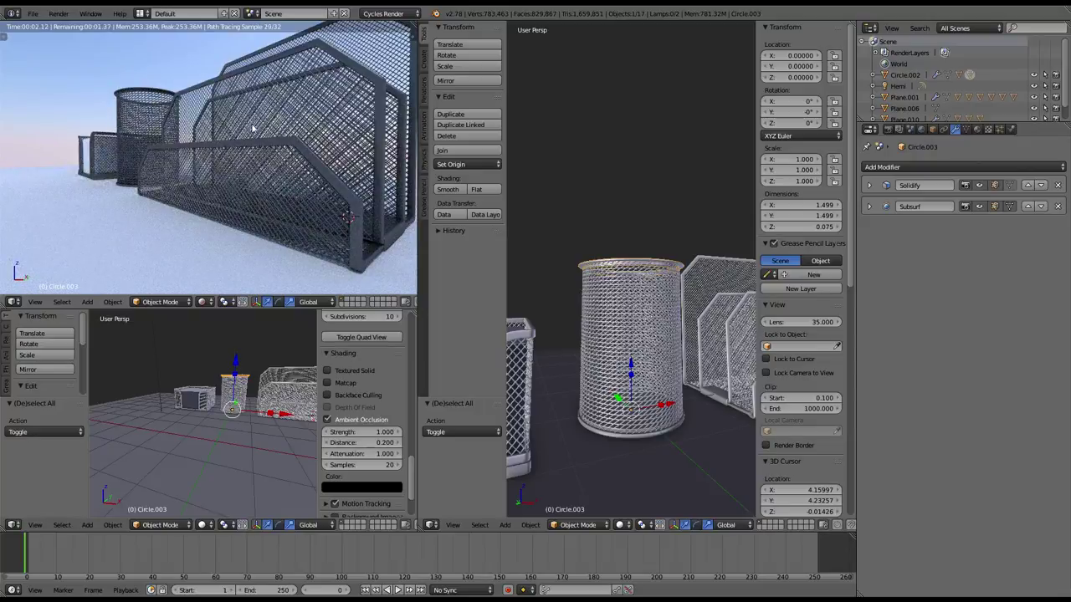
Step: Zoom the rendered preview in and out until the render completes all 32 samples
scroll(243, 125, up, 2)
scroll(220, 117, up, 1)
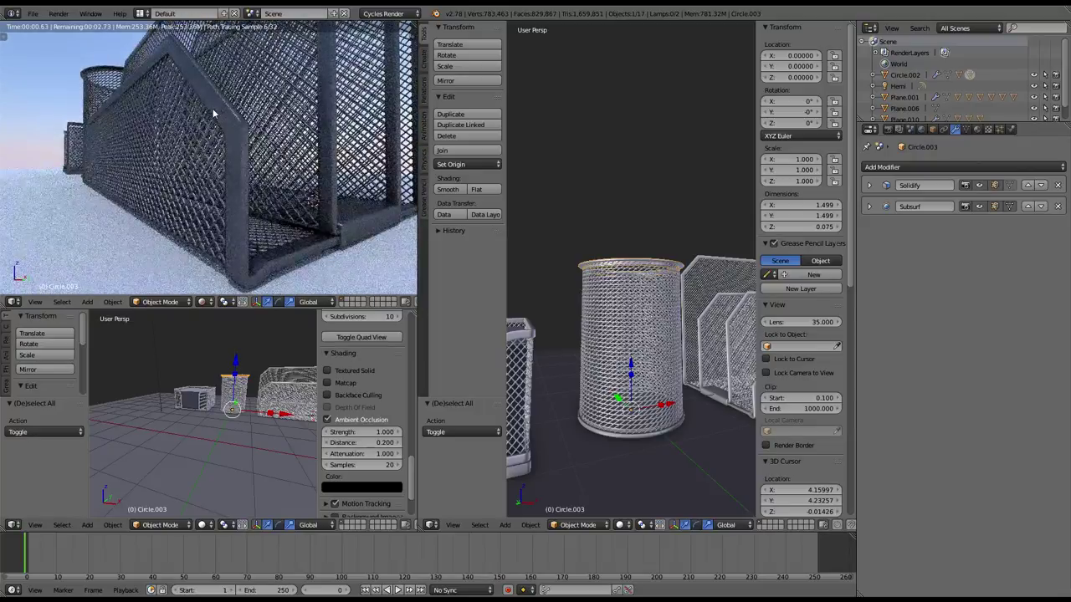
scroll(216, 114, up, 5)
scroll(209, 109, up, 3)
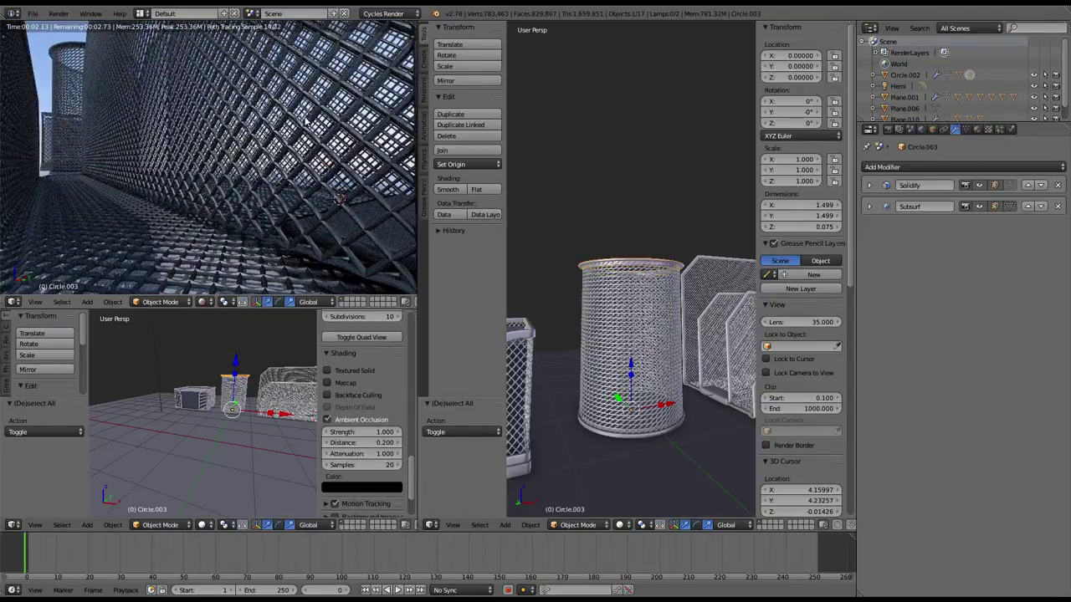
scroll(306, 119, down, 5)
scroll(306, 120, up, 5)
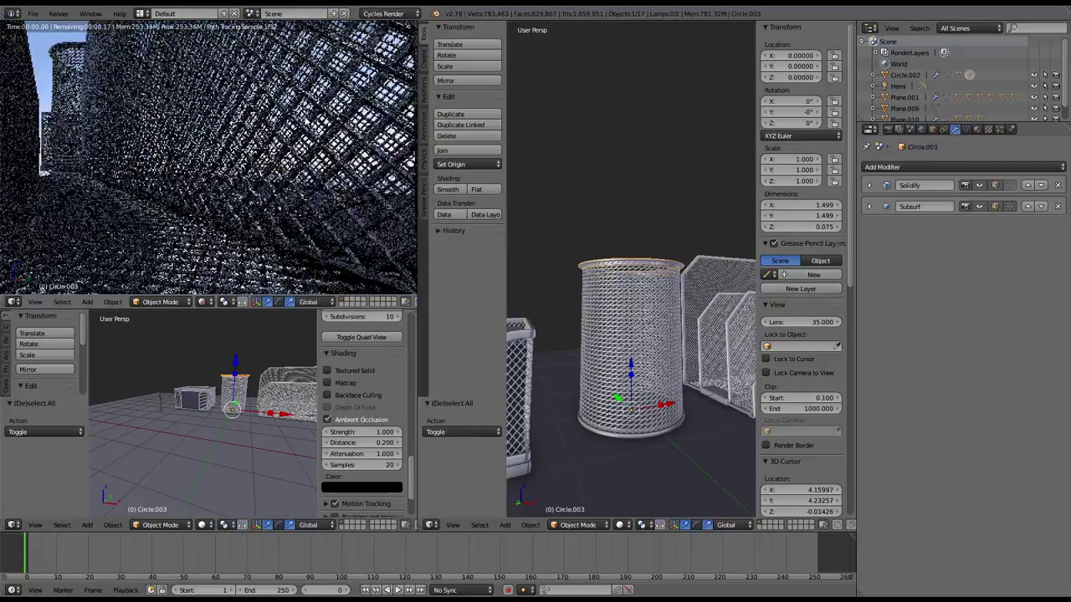
scroll(306, 119, down, 5)
scroll(301, 134, down, 3)
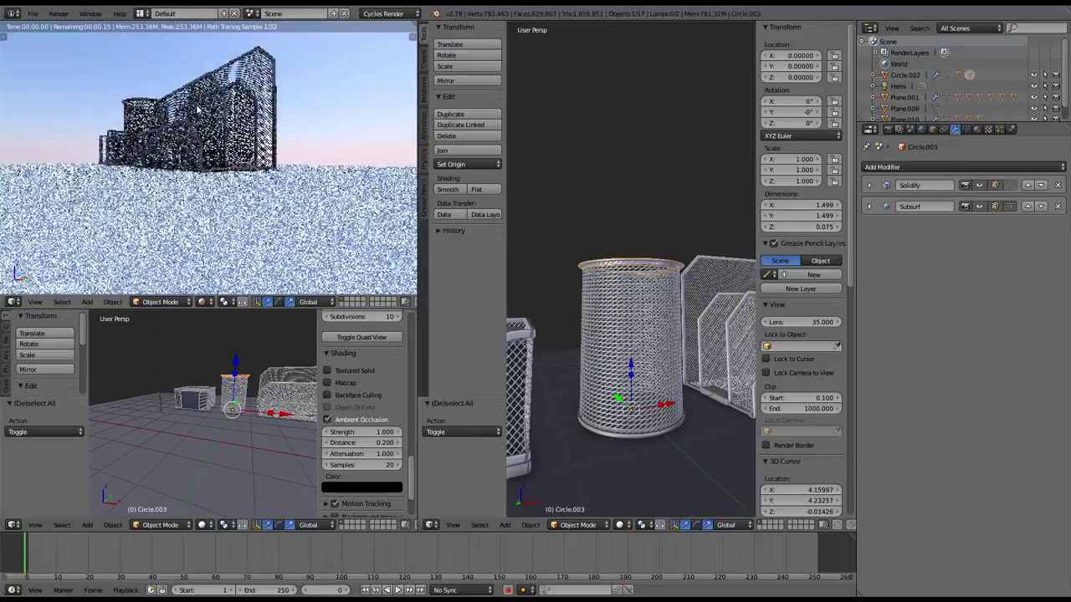
scroll(293, 167, up, 3)
scroll(284, 142, down, 2)
scroll(276, 113, down, 2)
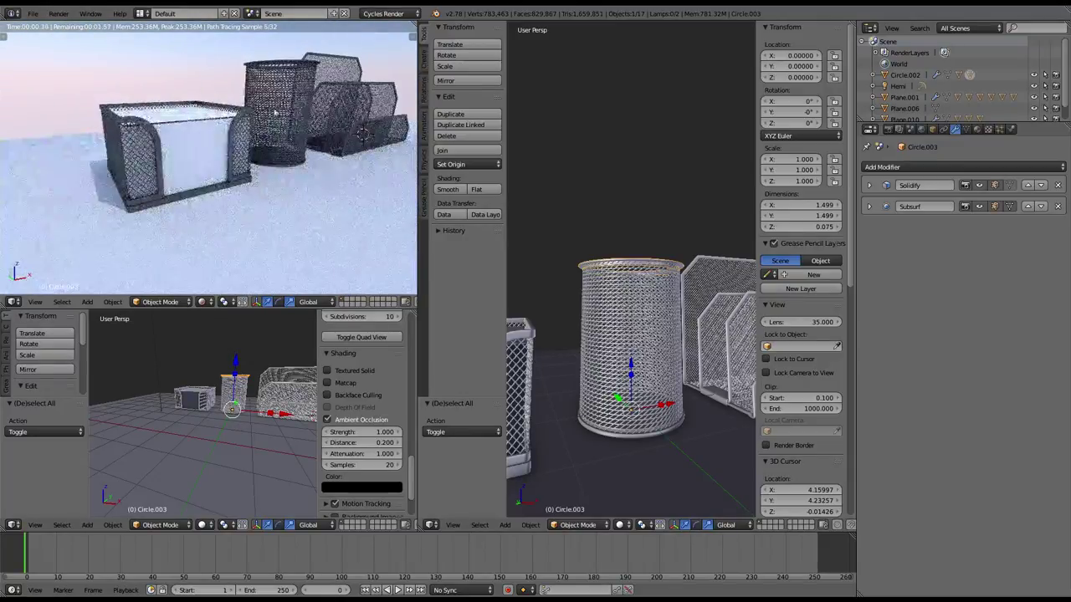
scroll(279, 92, up, 1)
scroll(282, 109, up, 1)
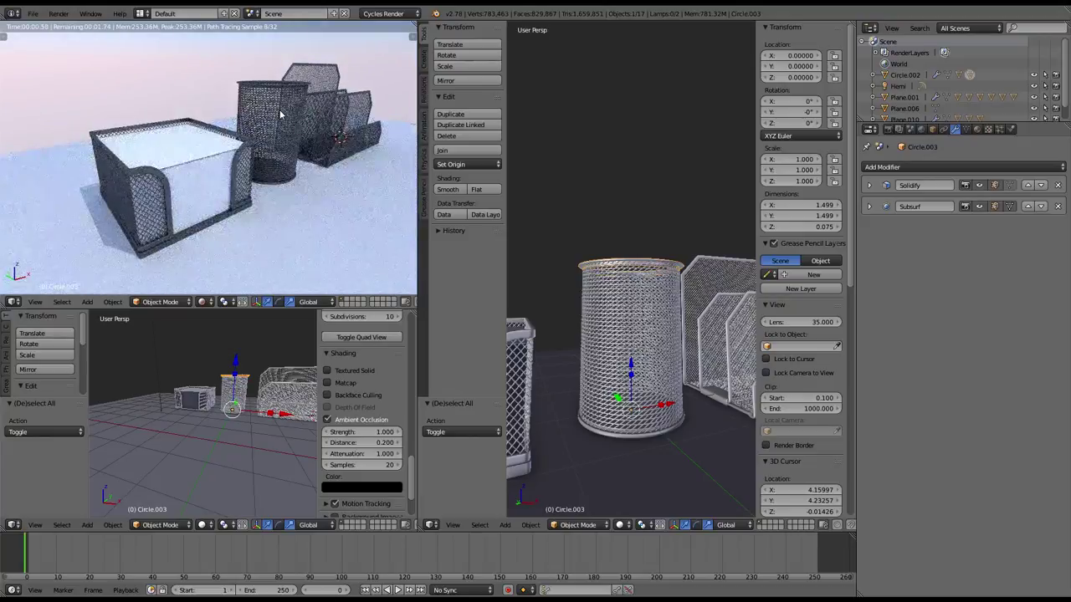
scroll(281, 115, down, 1)
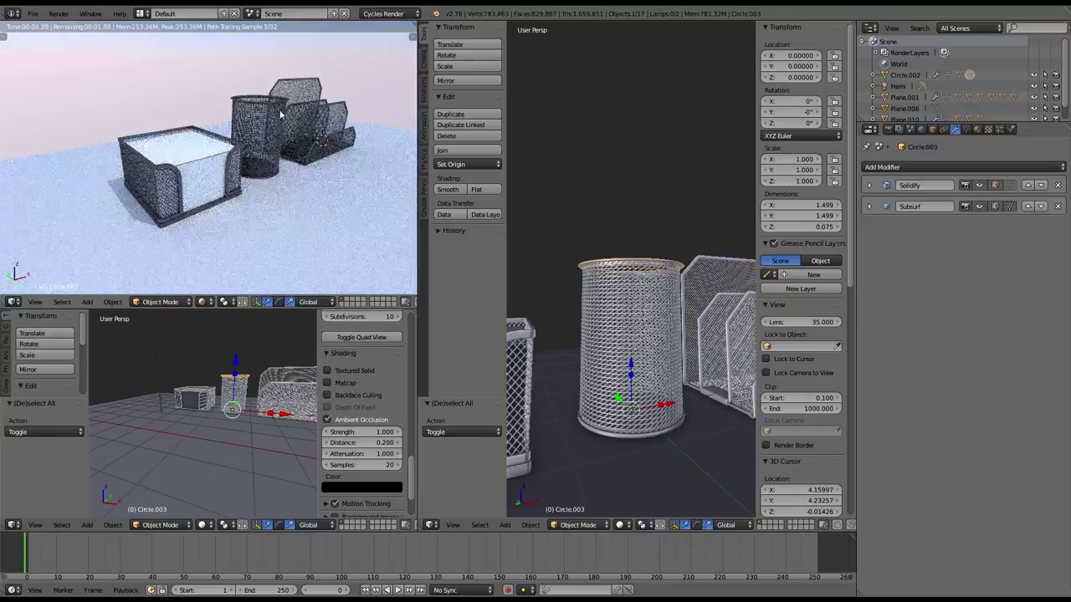
click(33, 13)
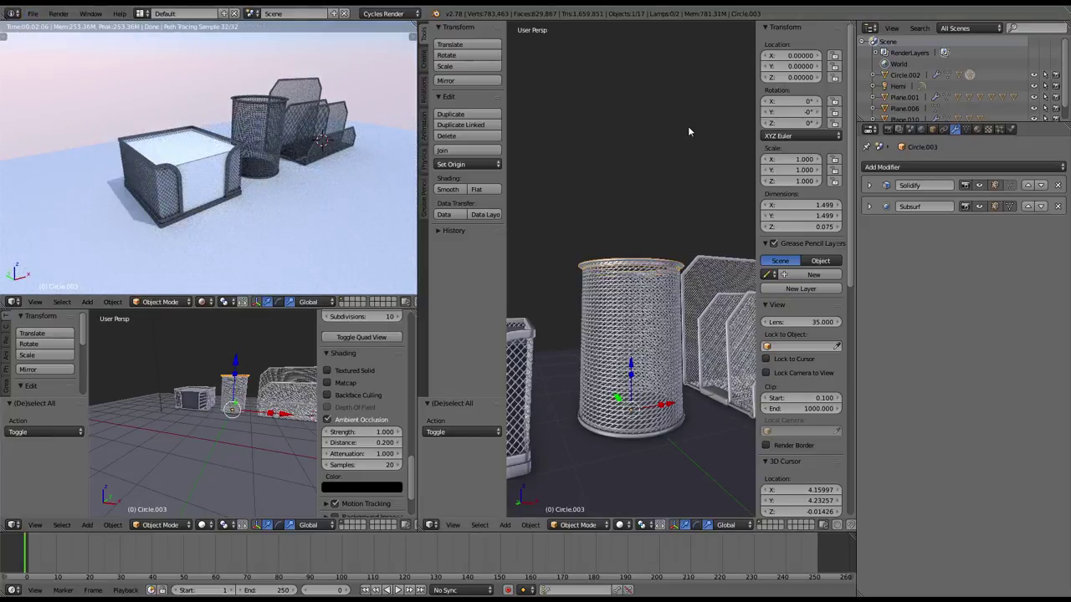